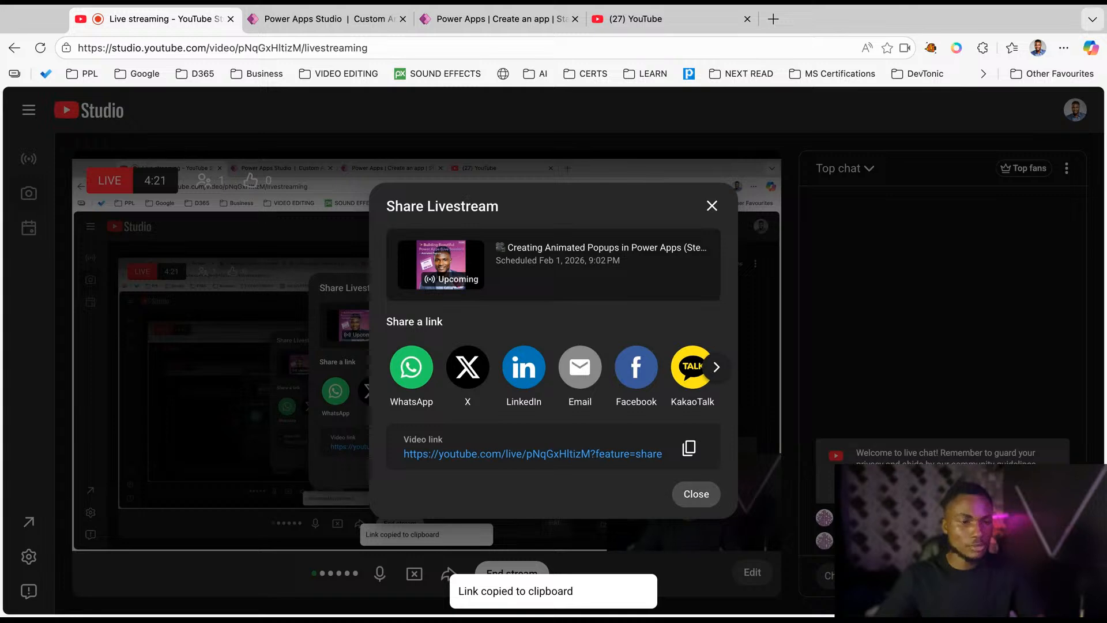
# Close the livestream sharing dialog and the extra YouTube tab, leaving the Power Apps app-creation page open.
pyautogui.click(696, 494)
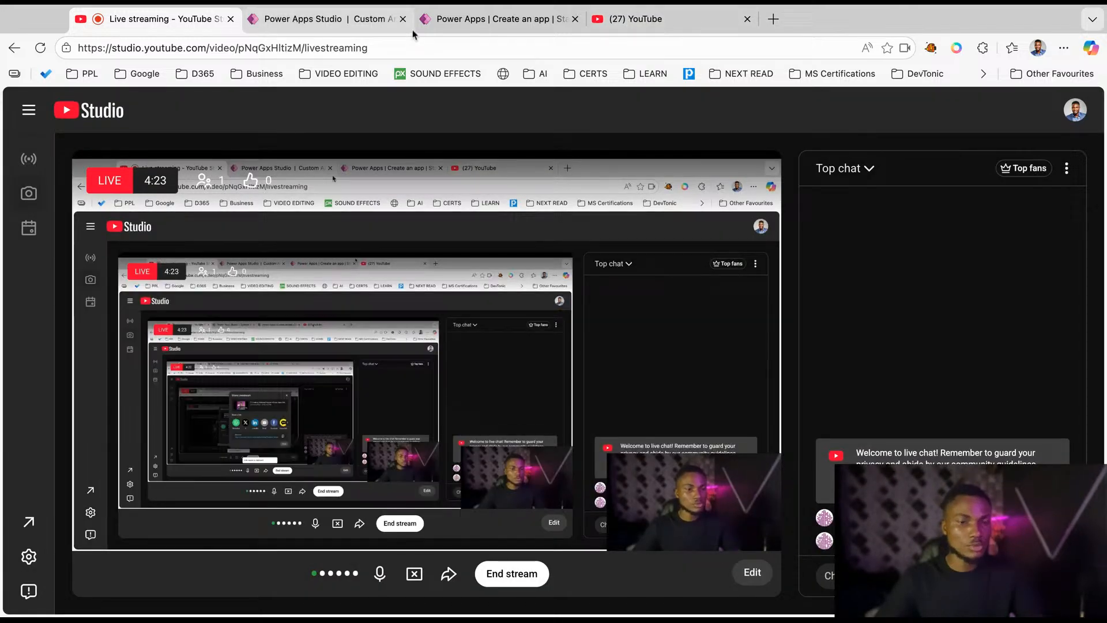
pyautogui.click(548, 18)
pyautogui.click(748, 19)
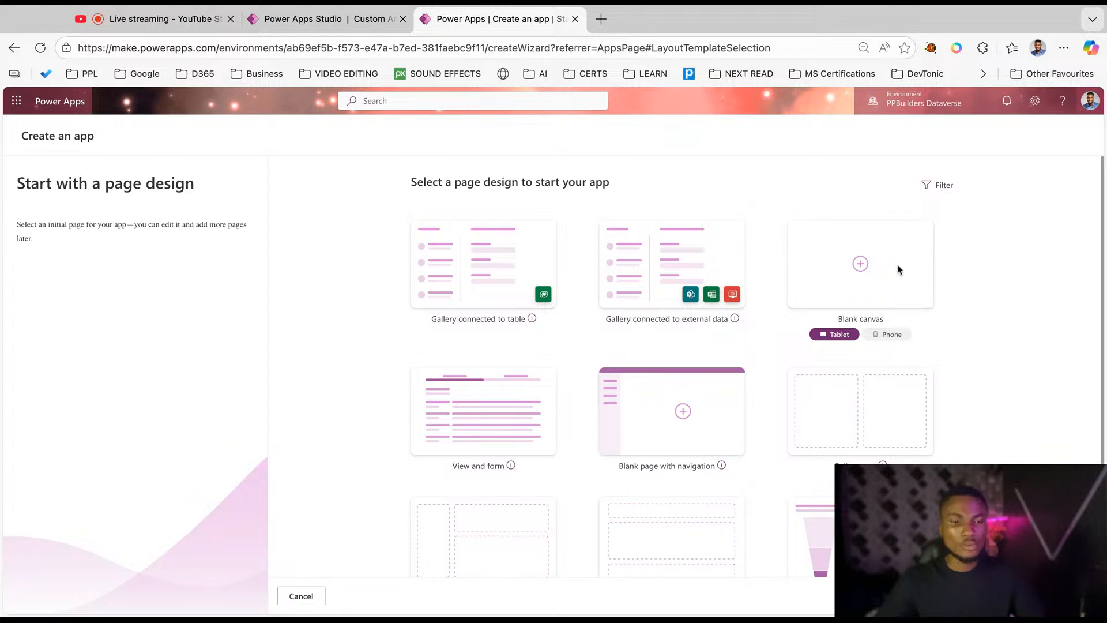
pyautogui.press('super+Tab')
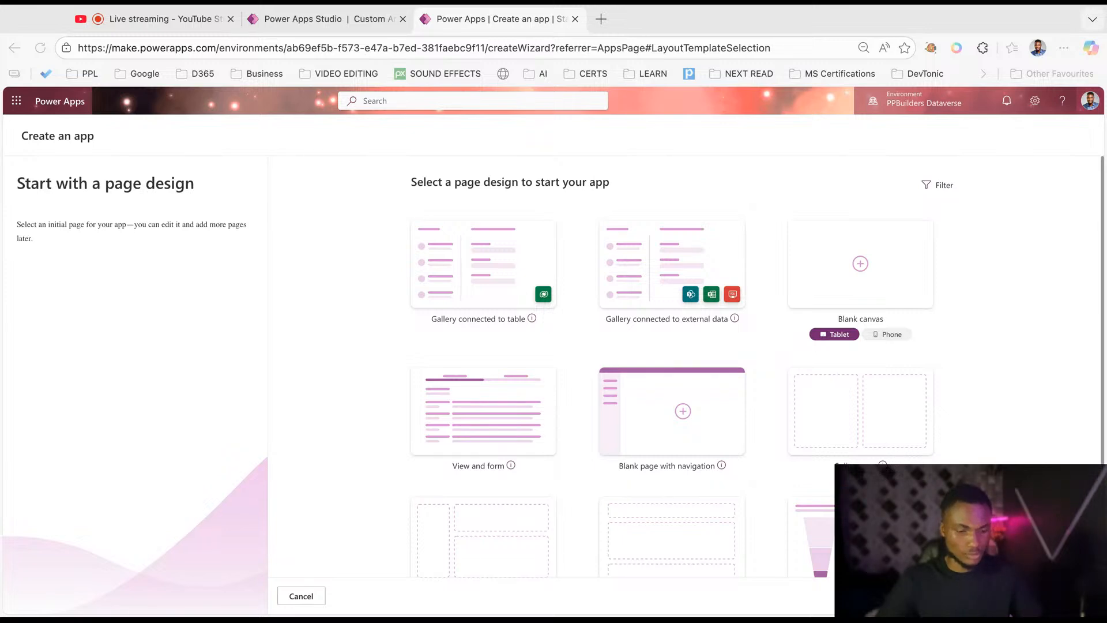
pyautogui.press('super+Tab')
pyautogui.press('super+Tab')
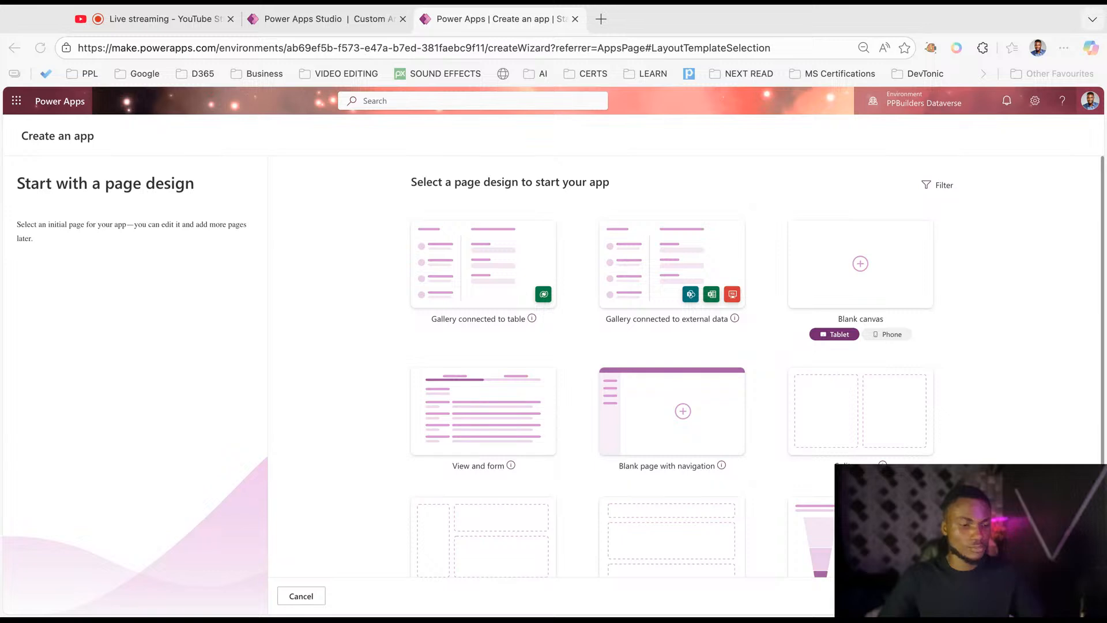
pyautogui.click(496, 411)
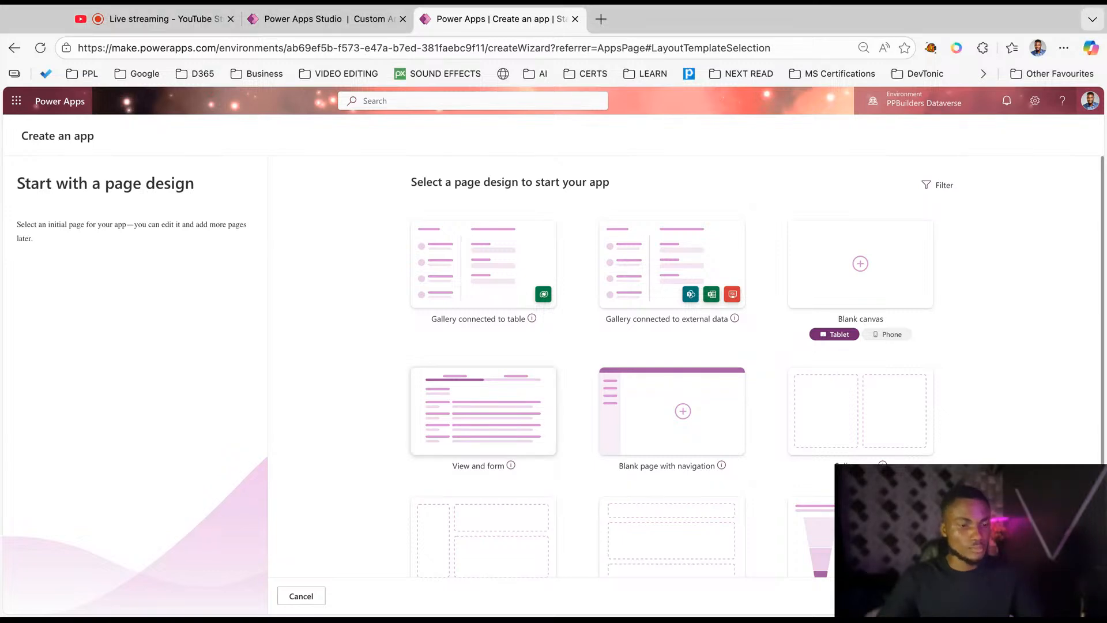
# Create a blank tablet canvas app and place its browser tab directly after the livestream tab.
pyautogui.click(887, 242)
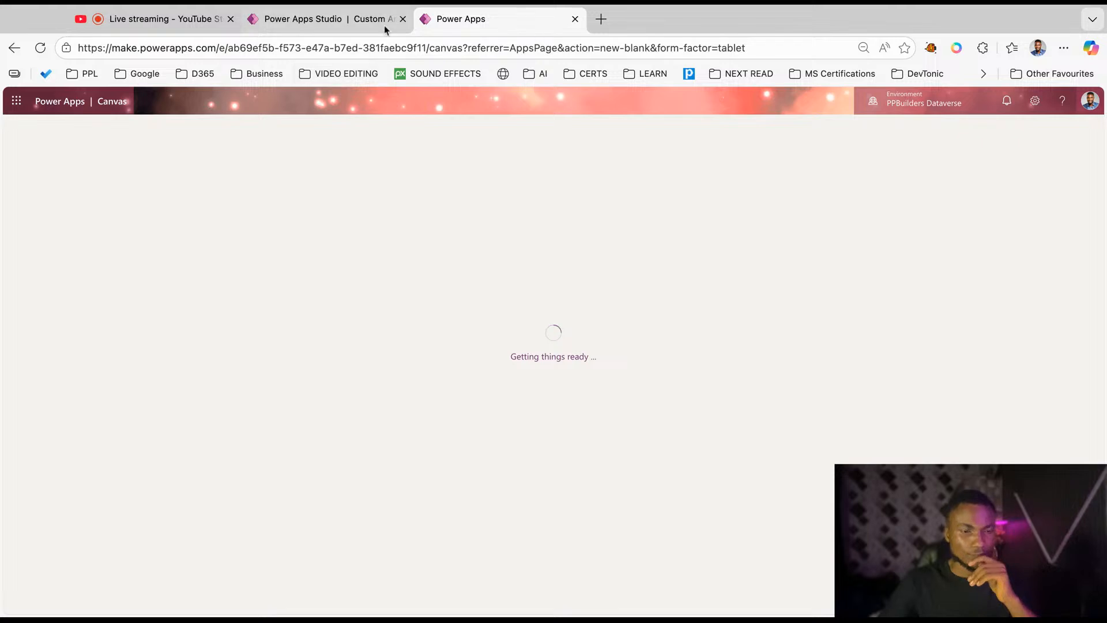
pyautogui.moveTo(472, 19); pyautogui.dragTo(311, 22)
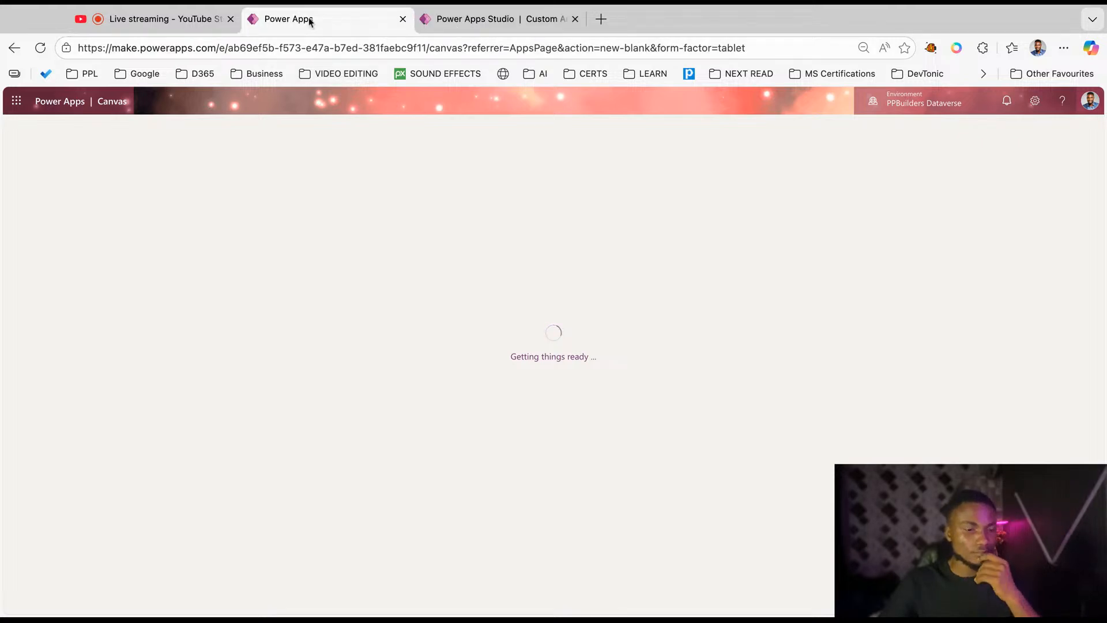
pyautogui.click(147, 17)
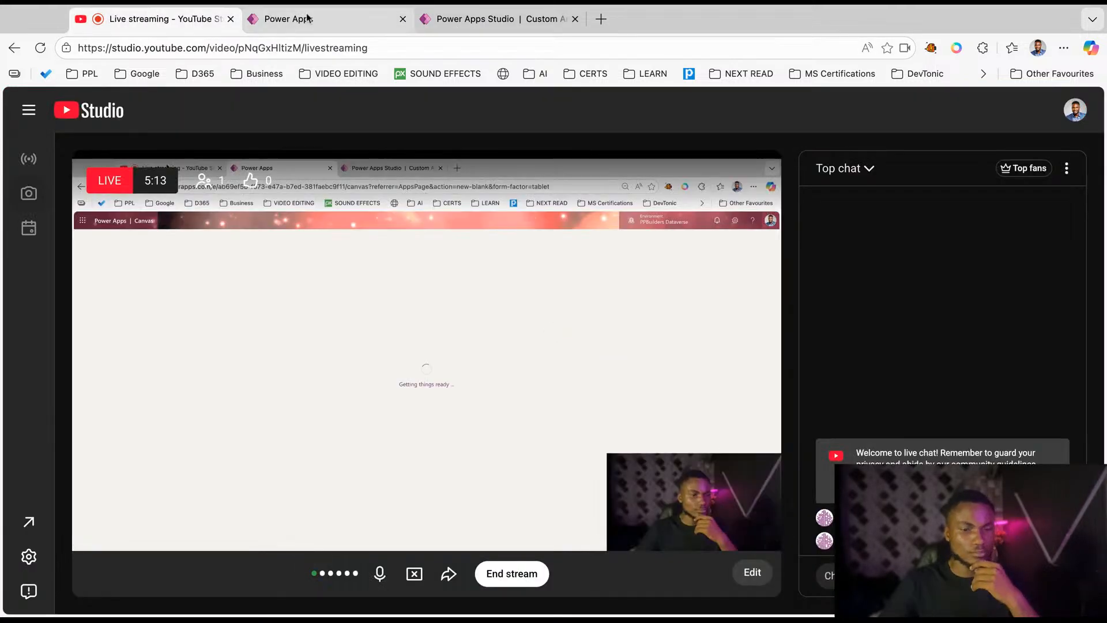
pyautogui.click(307, 19)
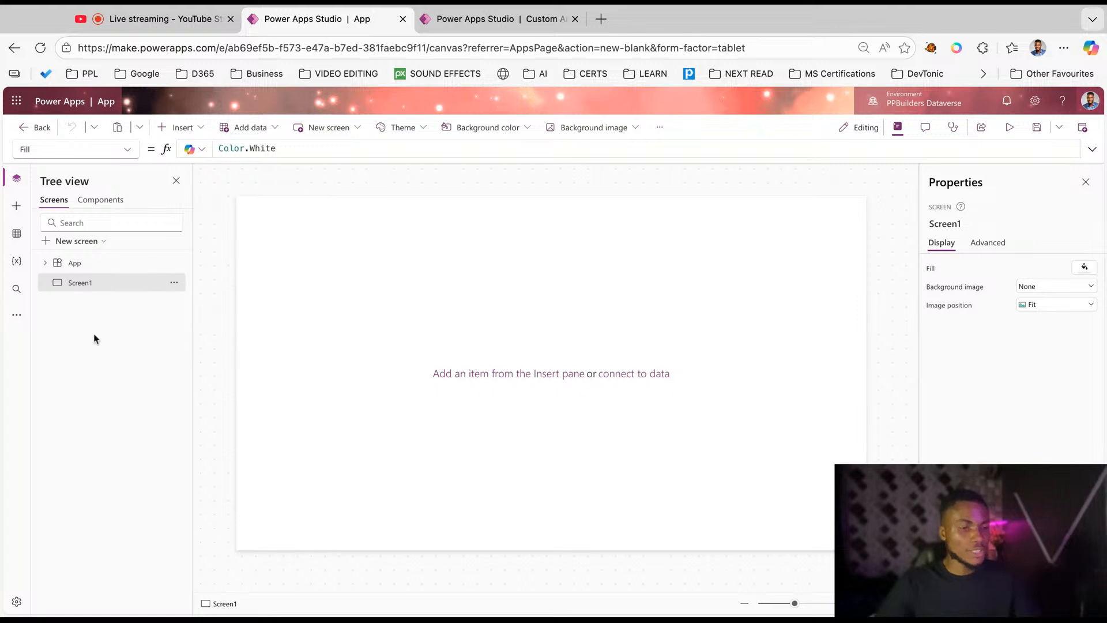
# Insert a vertical container on Screen1.
pyautogui.click(190, 128)
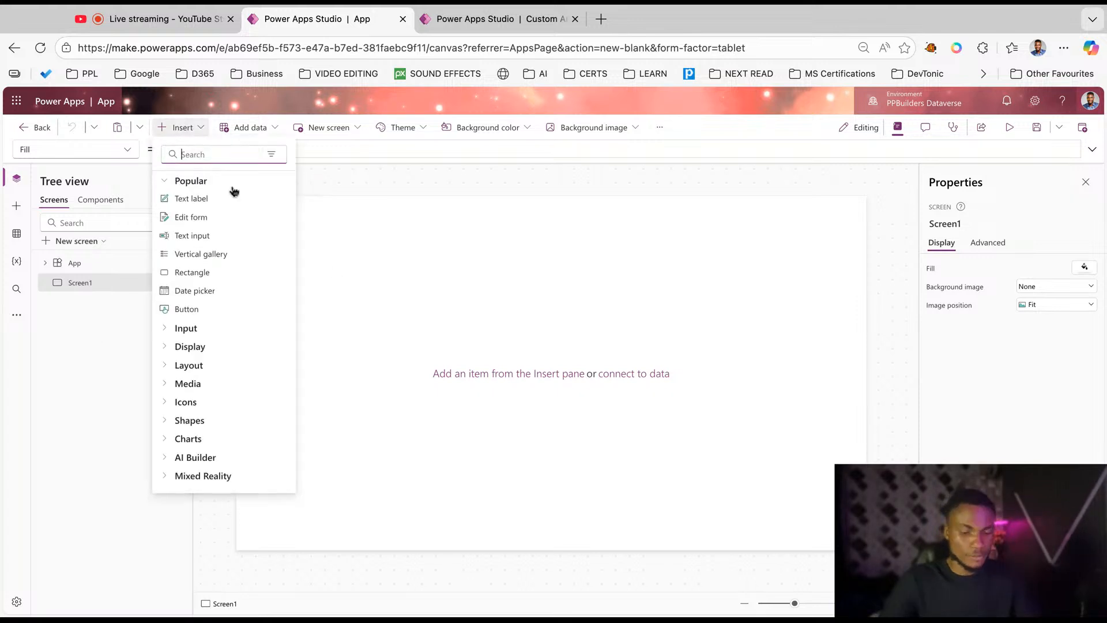
pyautogui.write('container')
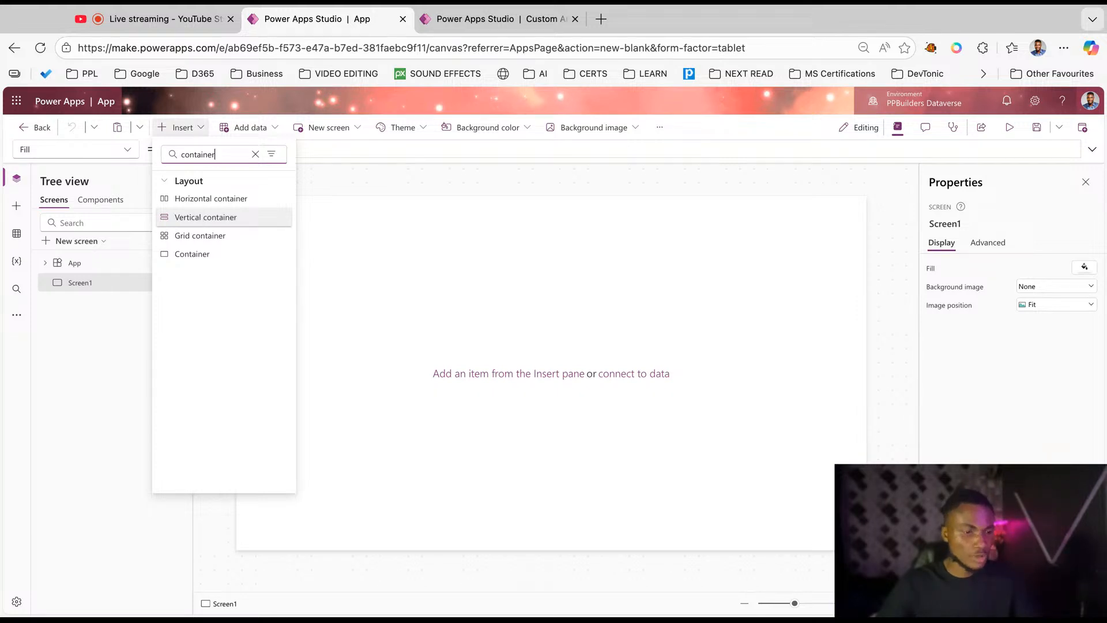
pyautogui.click(206, 217)
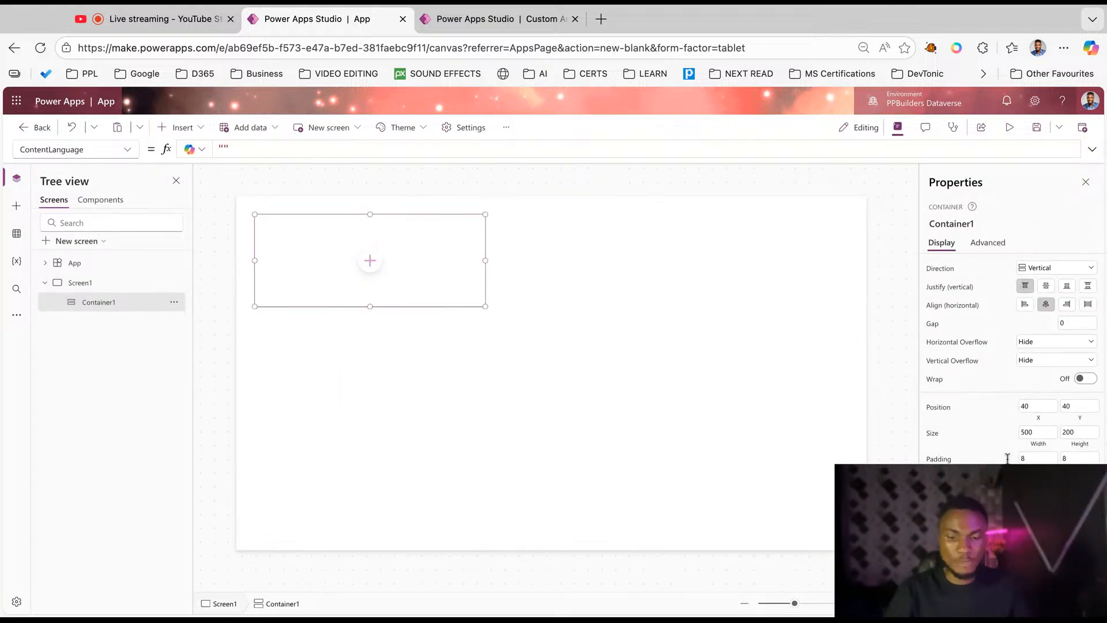
# Set the container's padding to 0, its vertical justification to space between and its horizontal alignment to stretch.
pyautogui.click(1046, 458)
pyautogui.write('0')
pyautogui.press('Return')
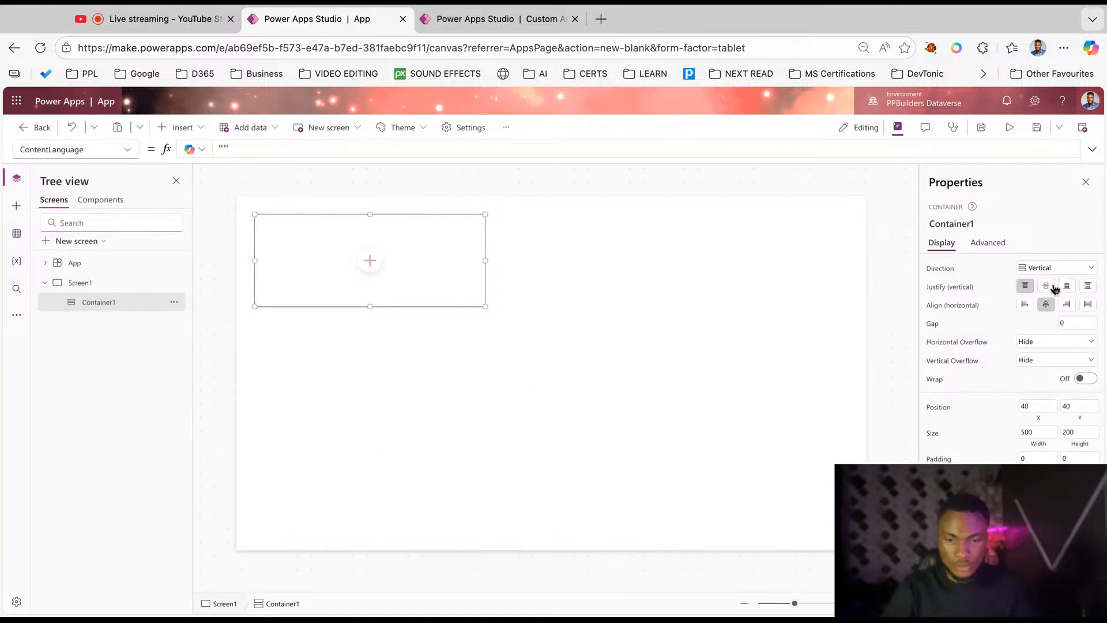
pyautogui.click(1088, 286)
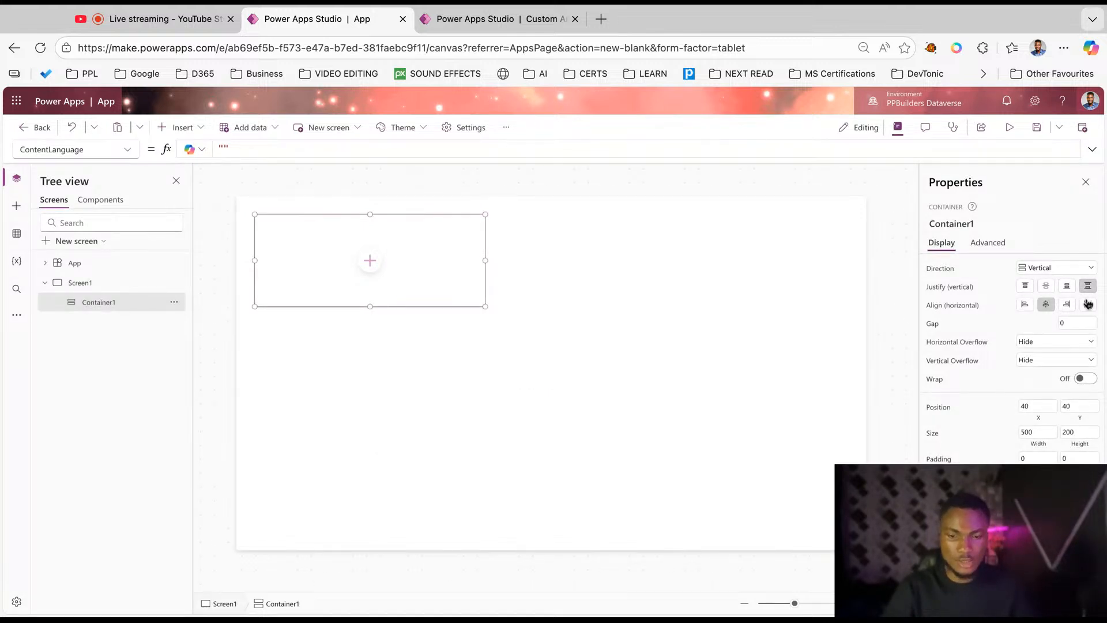
pyautogui.click(1088, 304)
# Set the container's X and Y position to 0.
pyautogui.doubleClick(1041, 406)
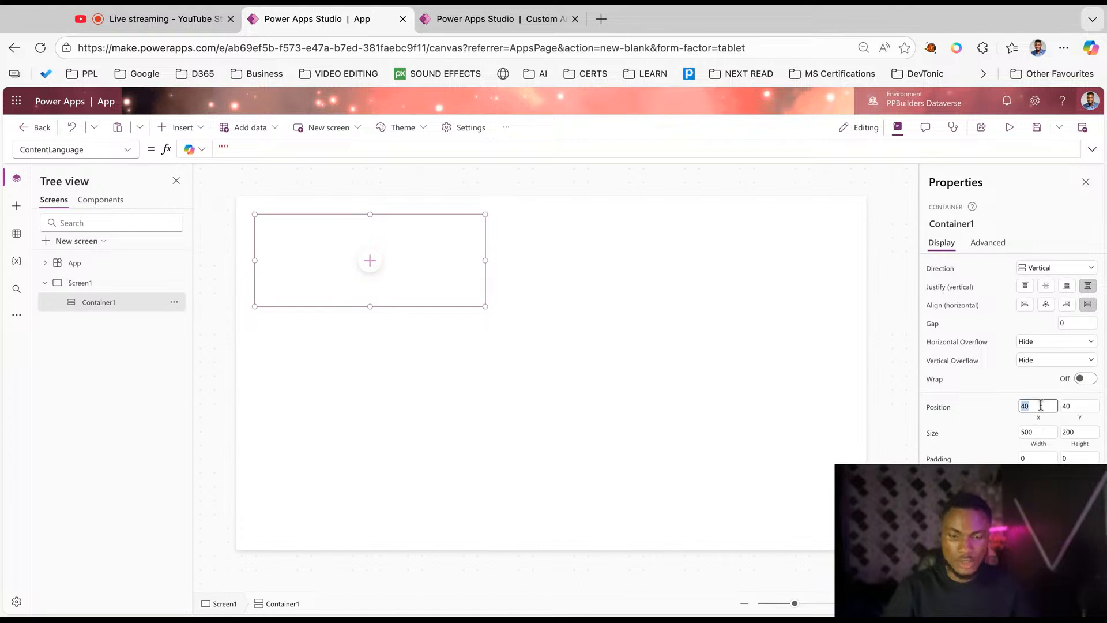
pyautogui.write('0')
pyautogui.press('Tab')
pyautogui.write('0')
pyautogui.press('Tab')
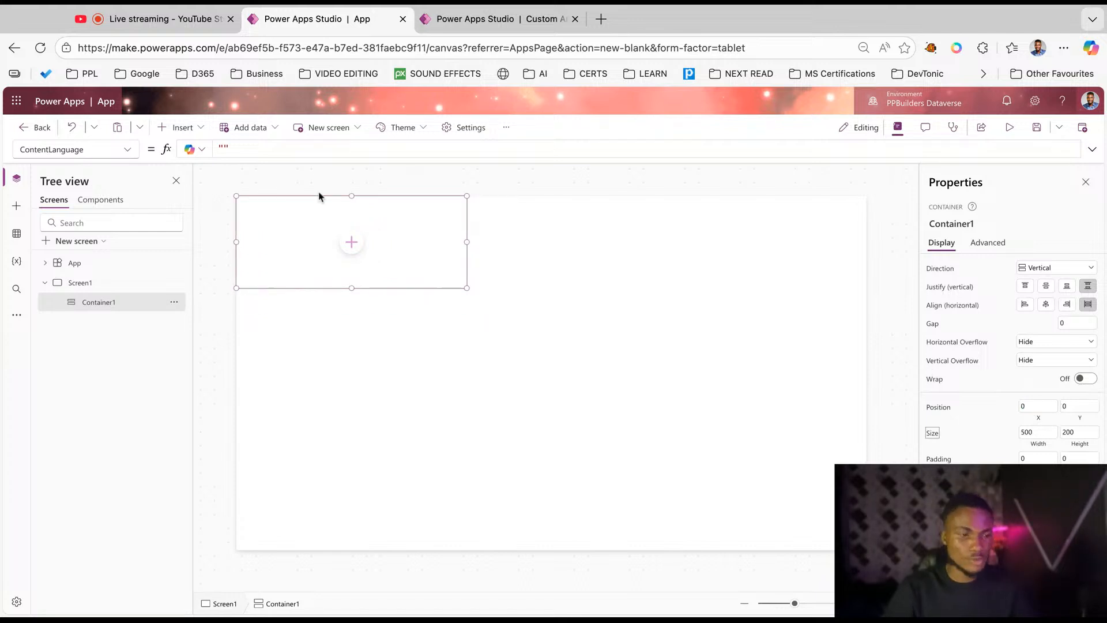
# Set the container's Width property to the formula Parent.Width.
pyautogui.click(97, 149)
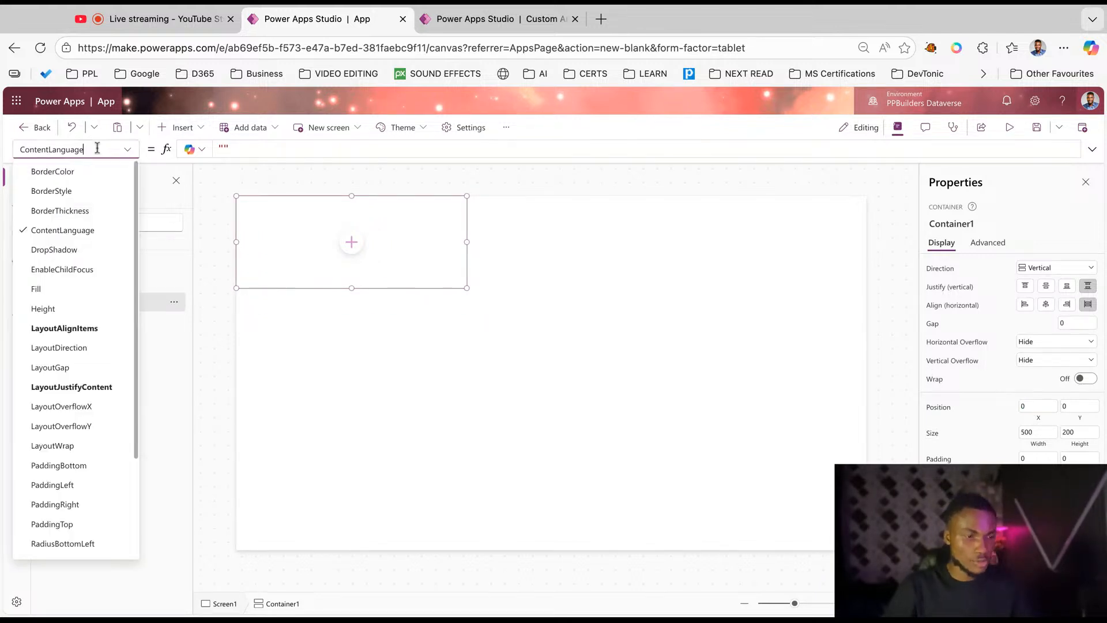
pyautogui.write('width')
pyautogui.press('Return')
pyautogui.write('paren')
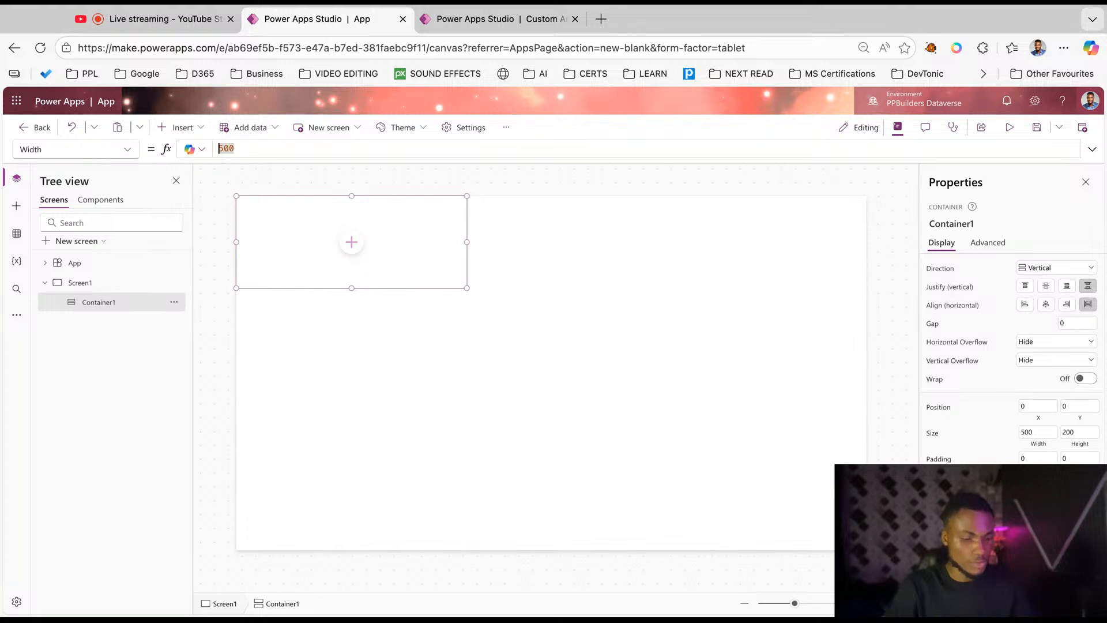
pyautogui.write('t.w')
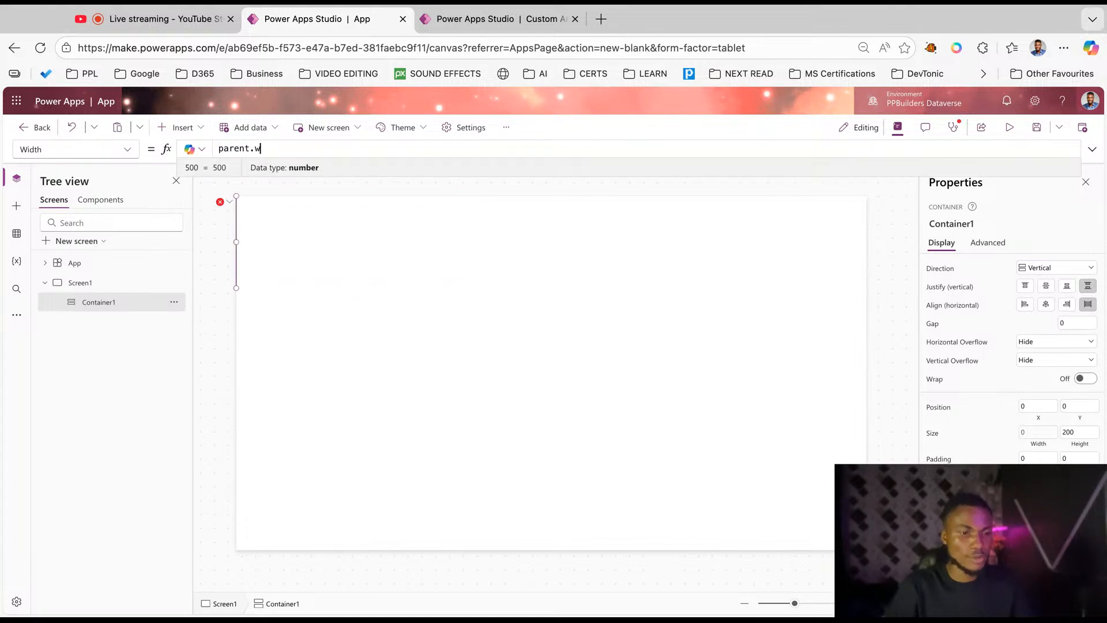
pyautogui.write('iå')
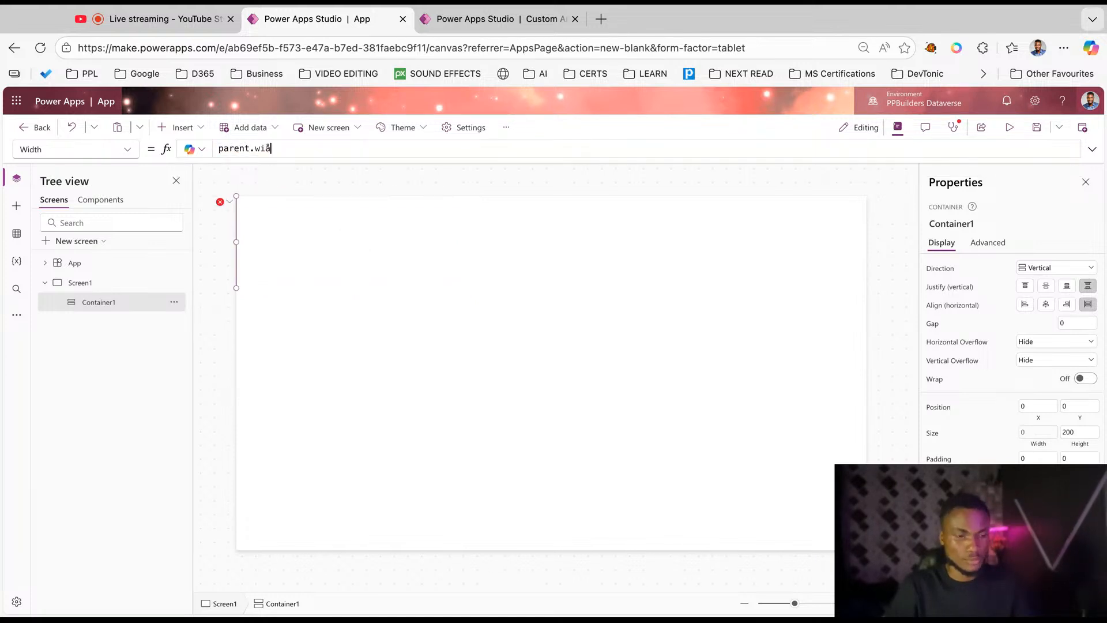
pyautogui.press('super+a')
pyautogui.write('P')
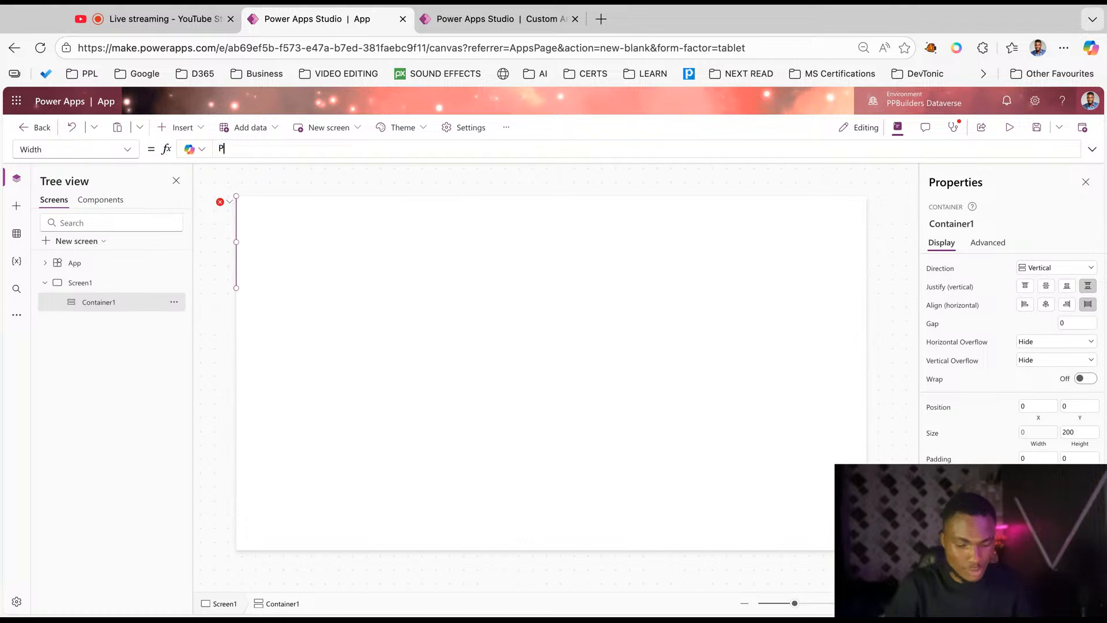
pyautogui.write('arent.Width')
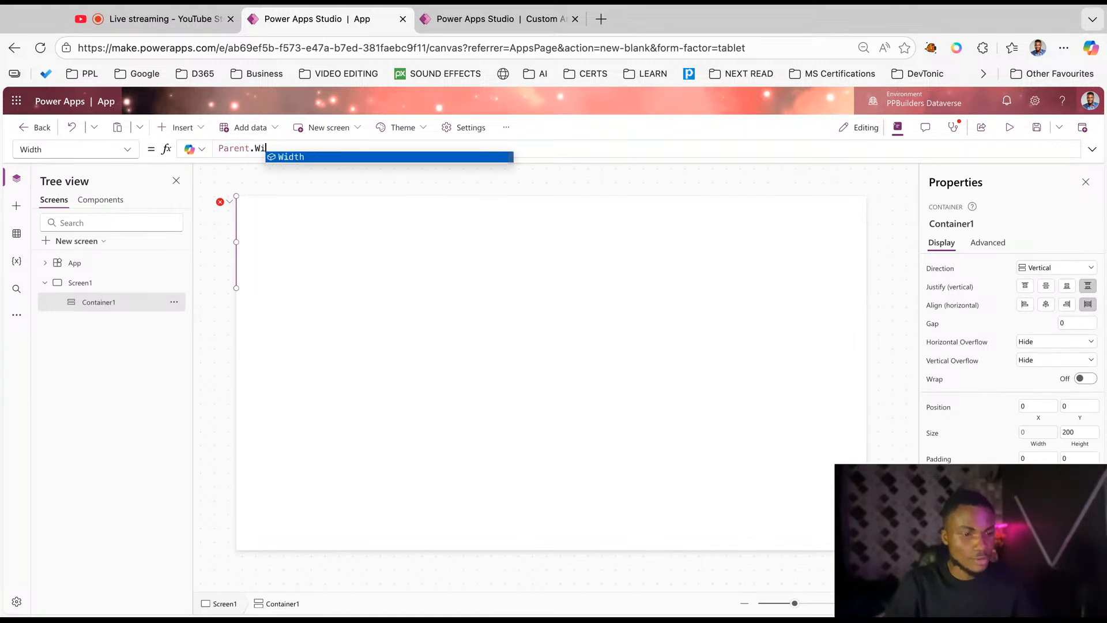
# Set the container's Height property to the formula Parent.Height.
pyautogui.click(50, 151)
pyautogui.write('hei')
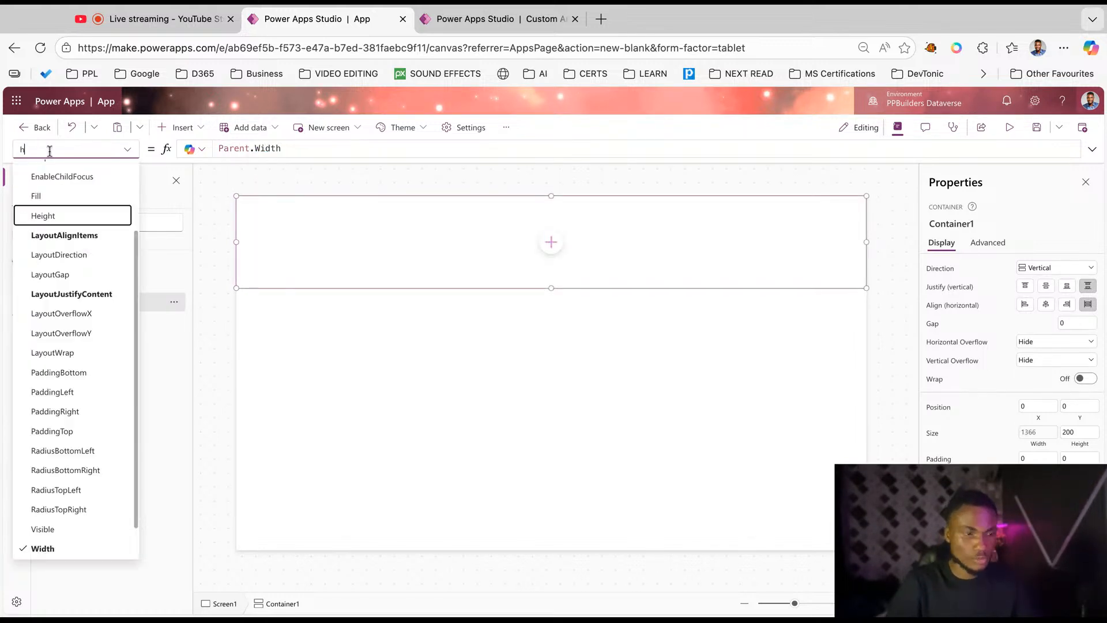
pyautogui.press('Return')
pyautogui.write('p')
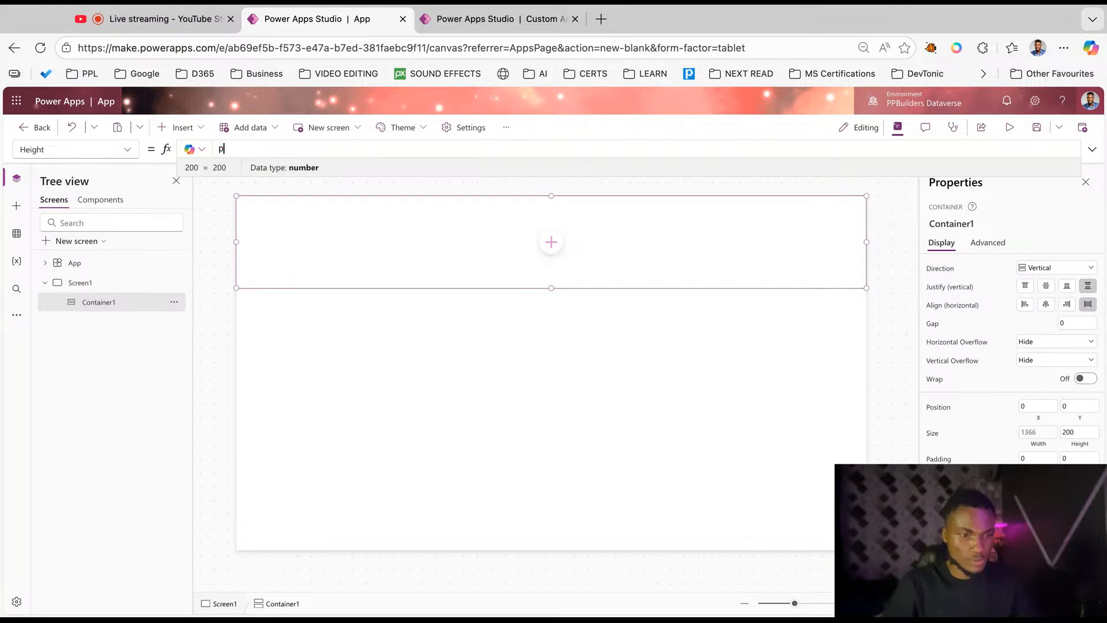
pyautogui.write('arent.H')
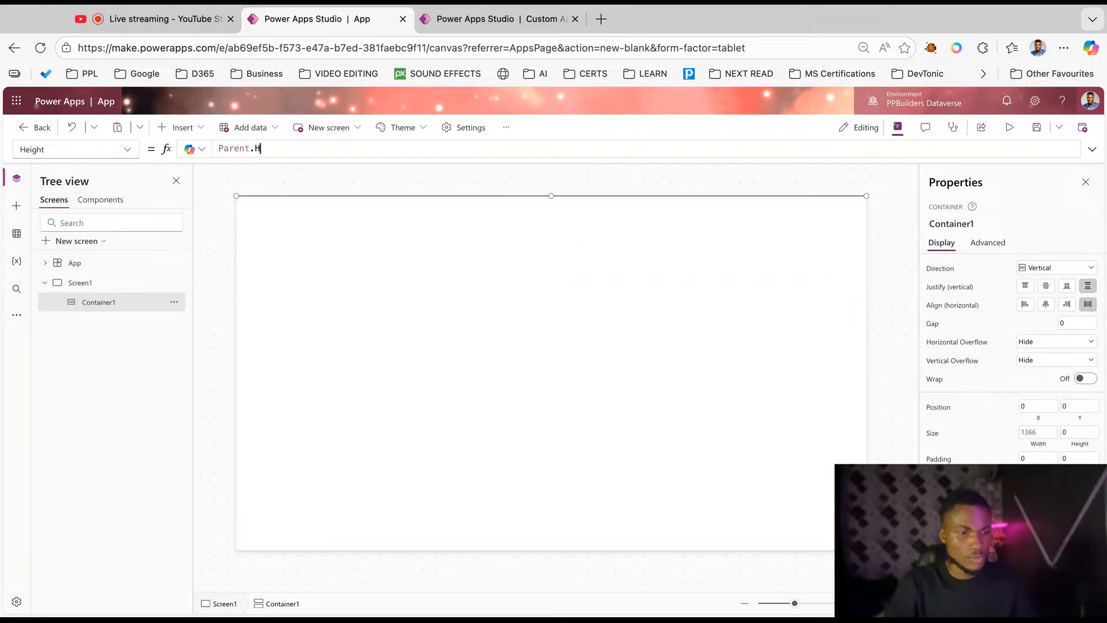
pyautogui.write('eight')
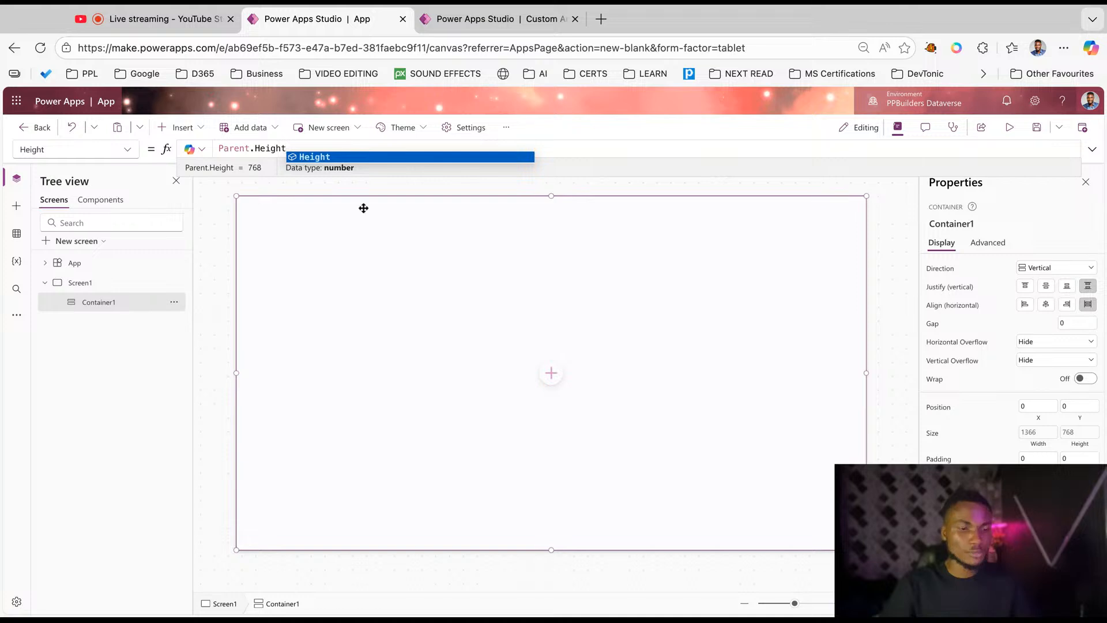
# Enable the Modern controls and themes update in the app's settings.
pyautogui.click(25, 610)
pyautogui.click(306, 306)
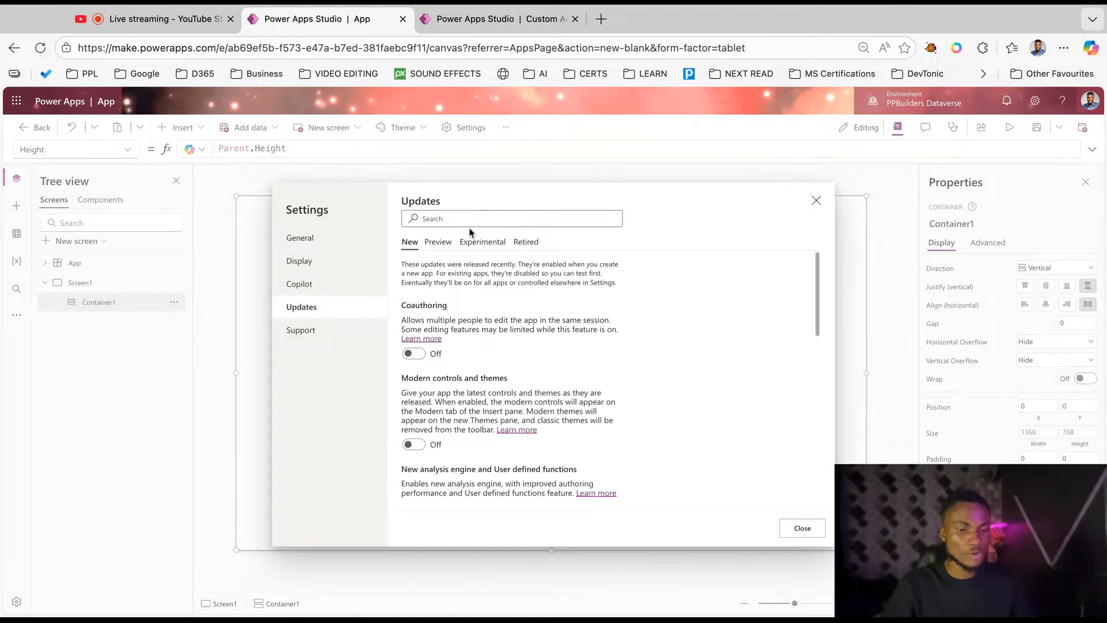
pyautogui.click(413, 444)
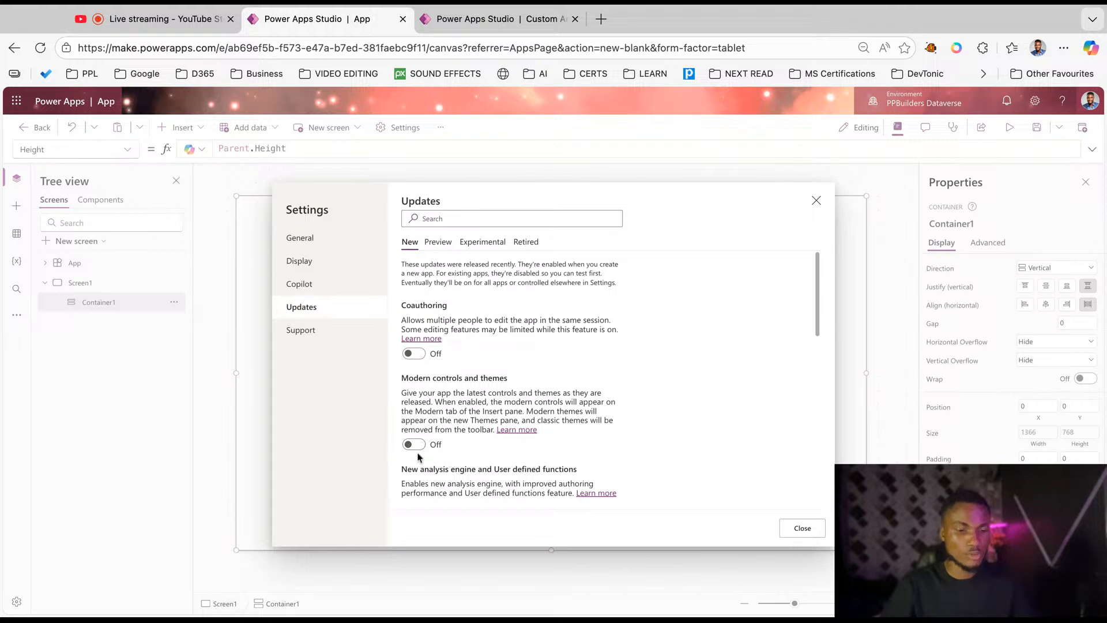
pyautogui.click(805, 530)
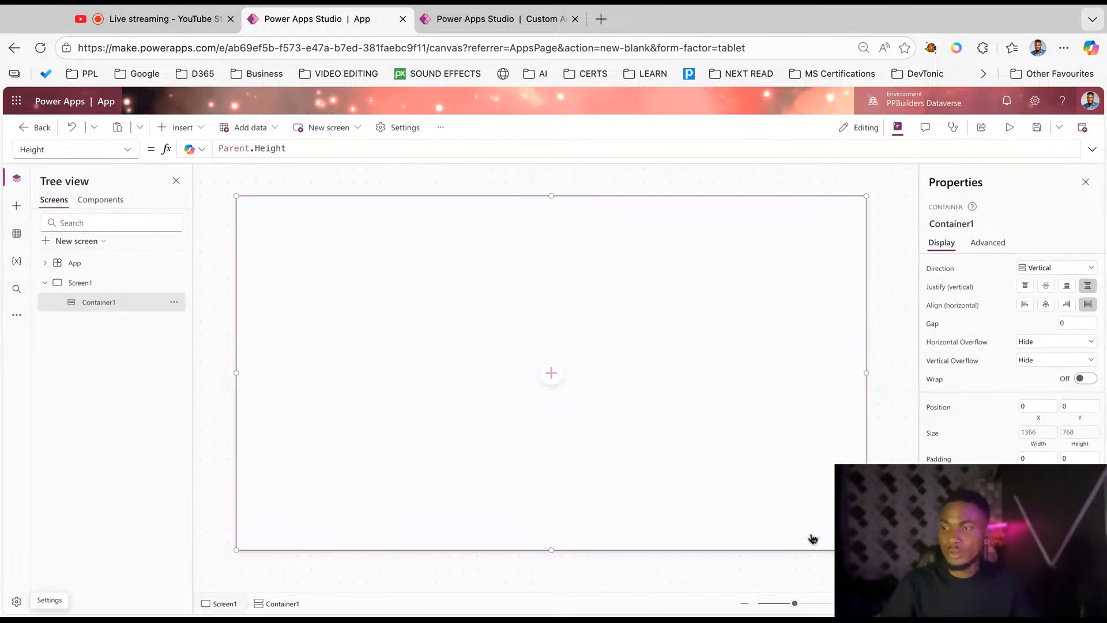
# Insert a Header control inside the container.
pyautogui.click(171, 128)
pyautogui.write('head')
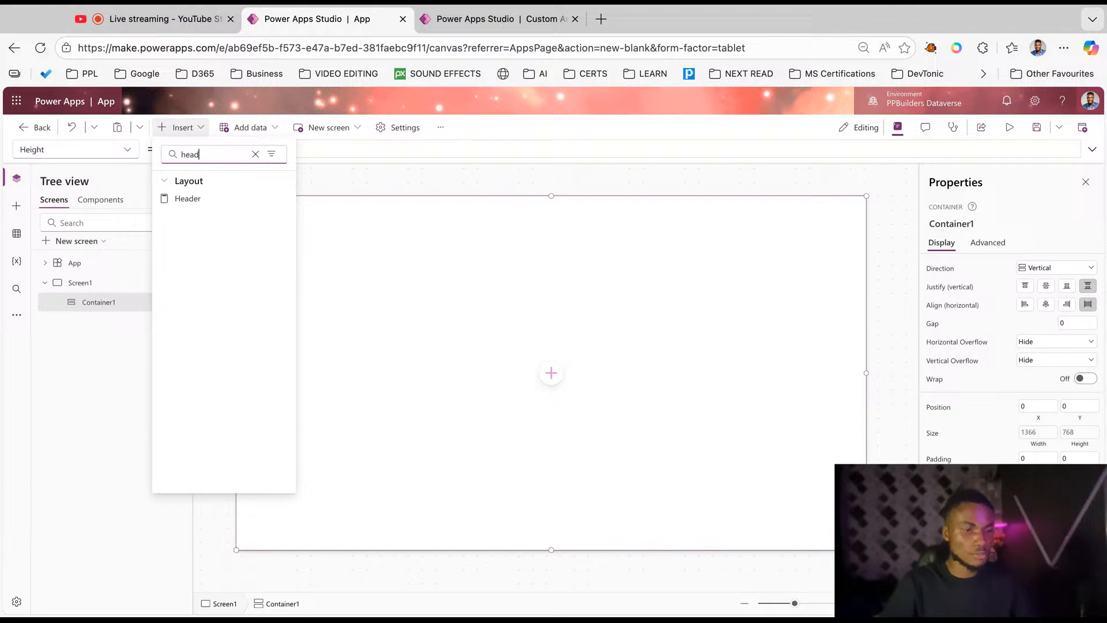
pyautogui.click(186, 197)
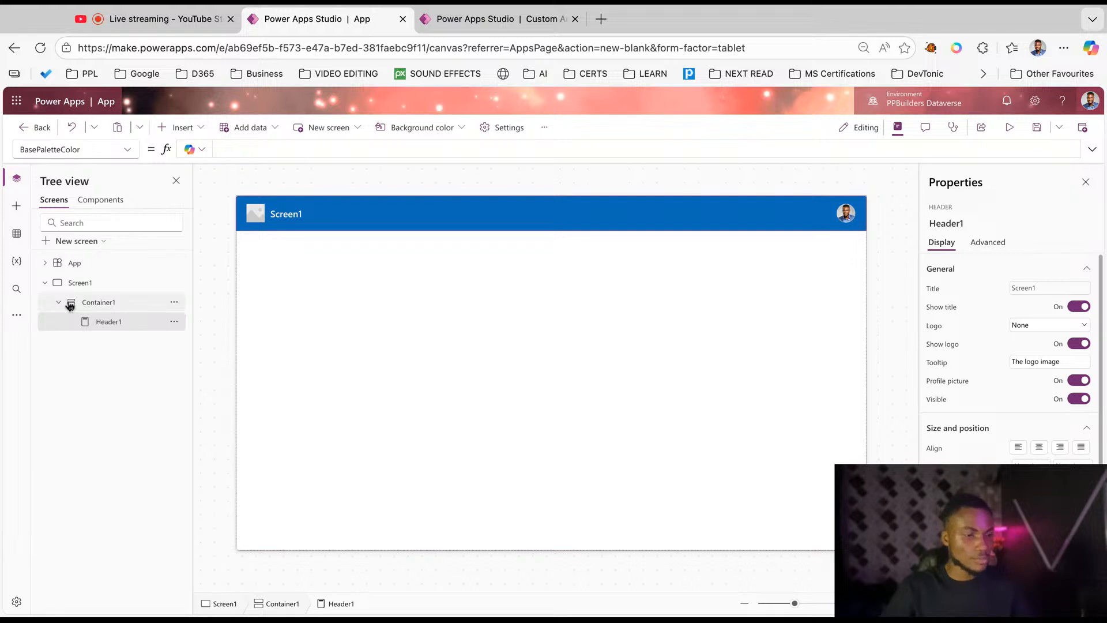
# Rename Screen1 as "Animated Popups".
pyautogui.click(45, 282)
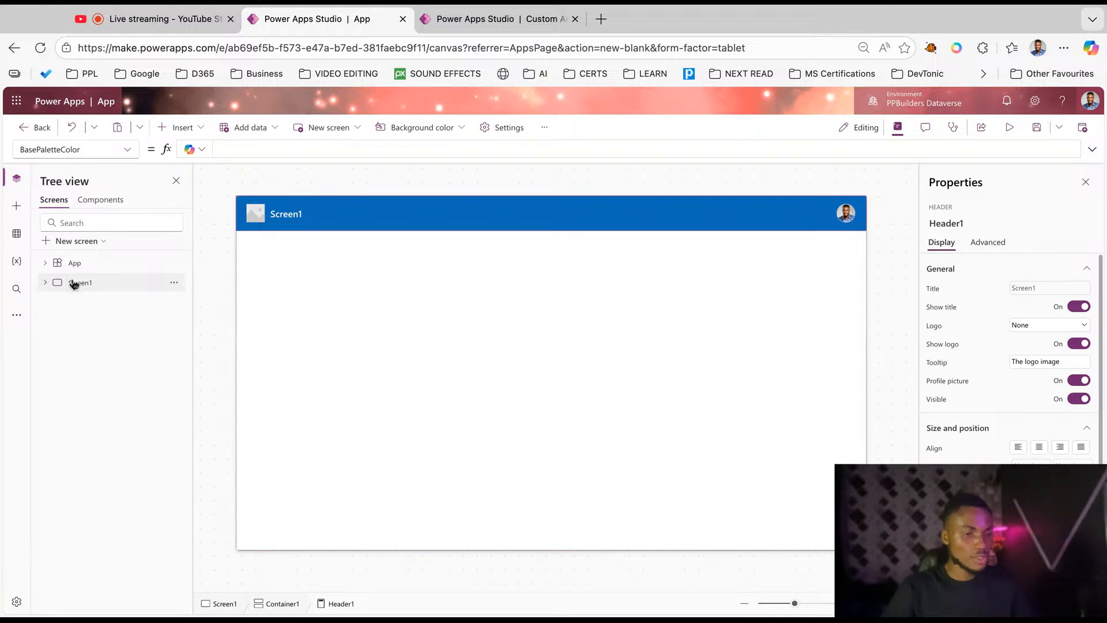
pyautogui.doubleClick(75, 283)
pyautogui.write('c')
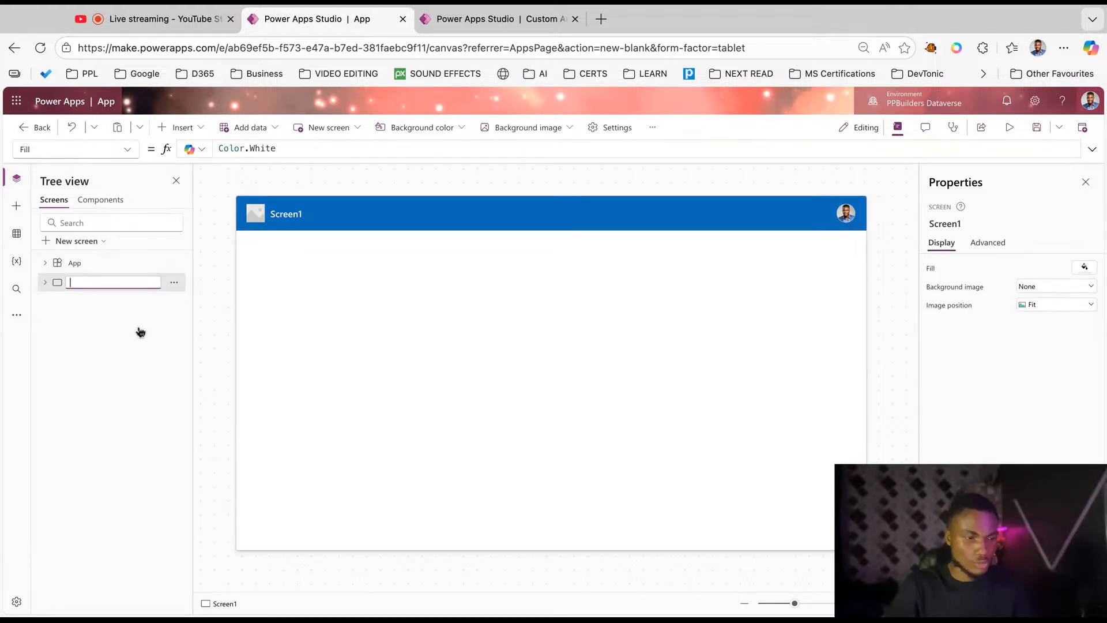
pyautogui.write('Animated')
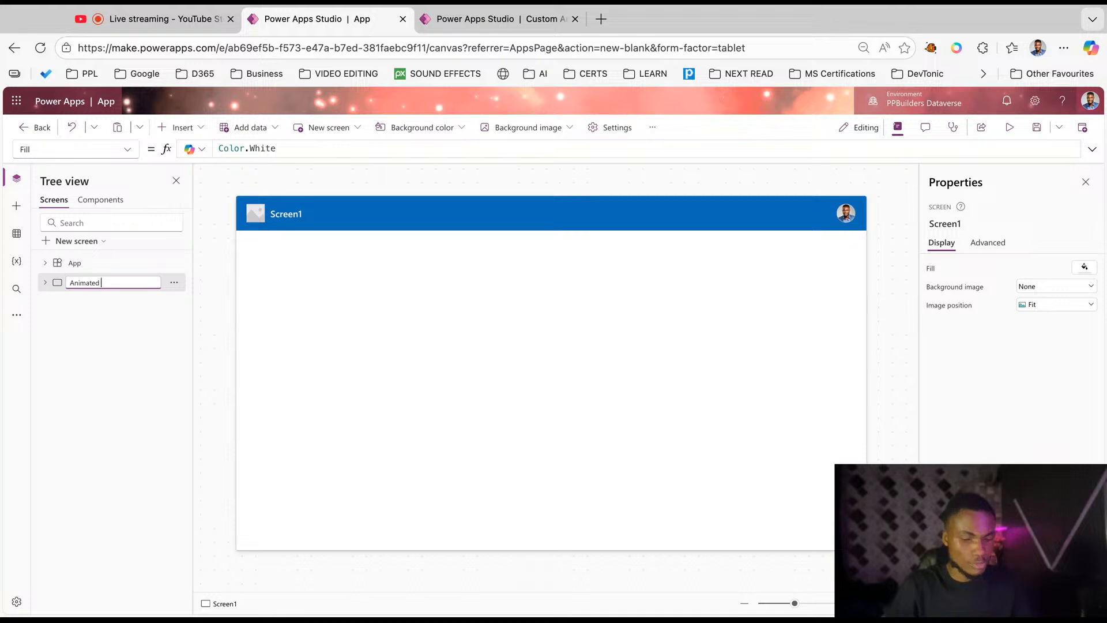
pyautogui.write(' Popups')
pyautogui.press('Return')
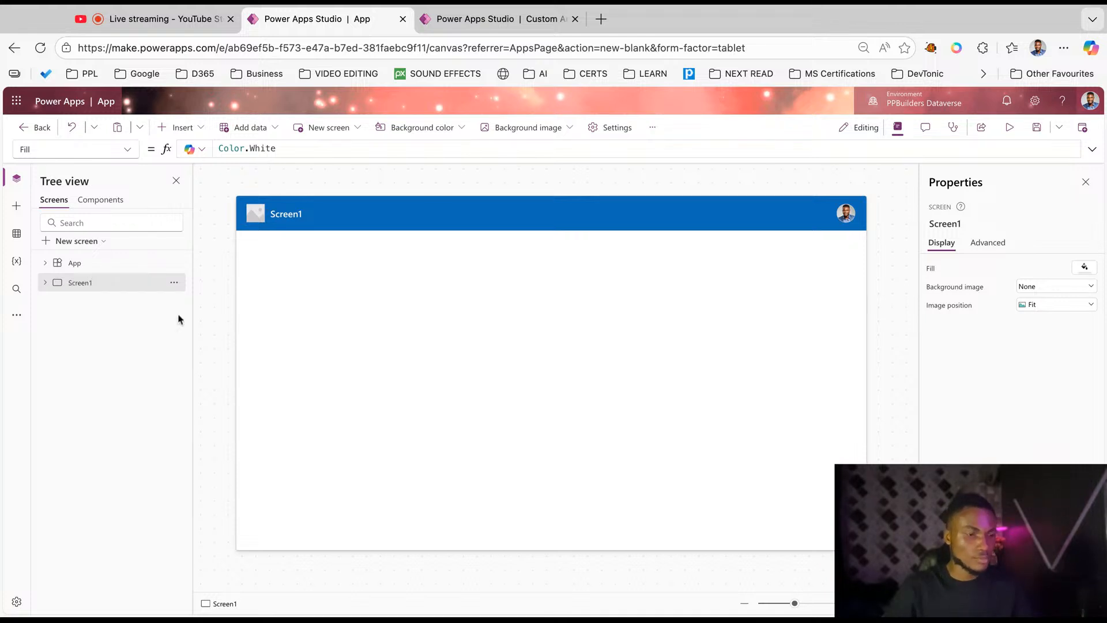
# Add a temporary blank screen, return to the Animated Popups screen to refresh the header title, and delete the blank screen.
pyautogui.click(352, 237)
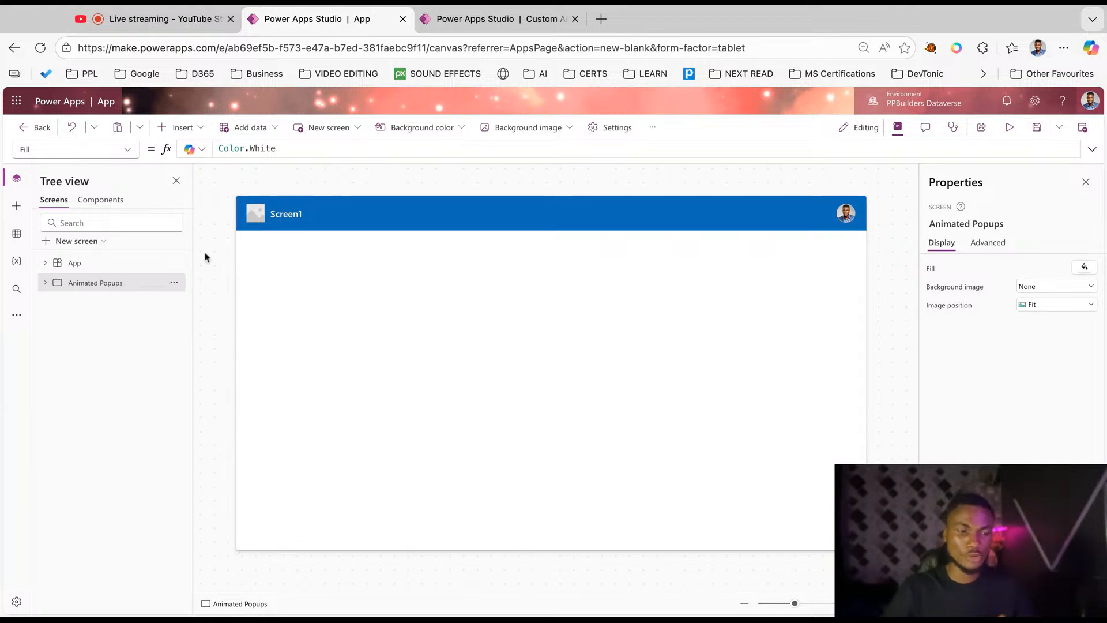
pyautogui.click(72, 242)
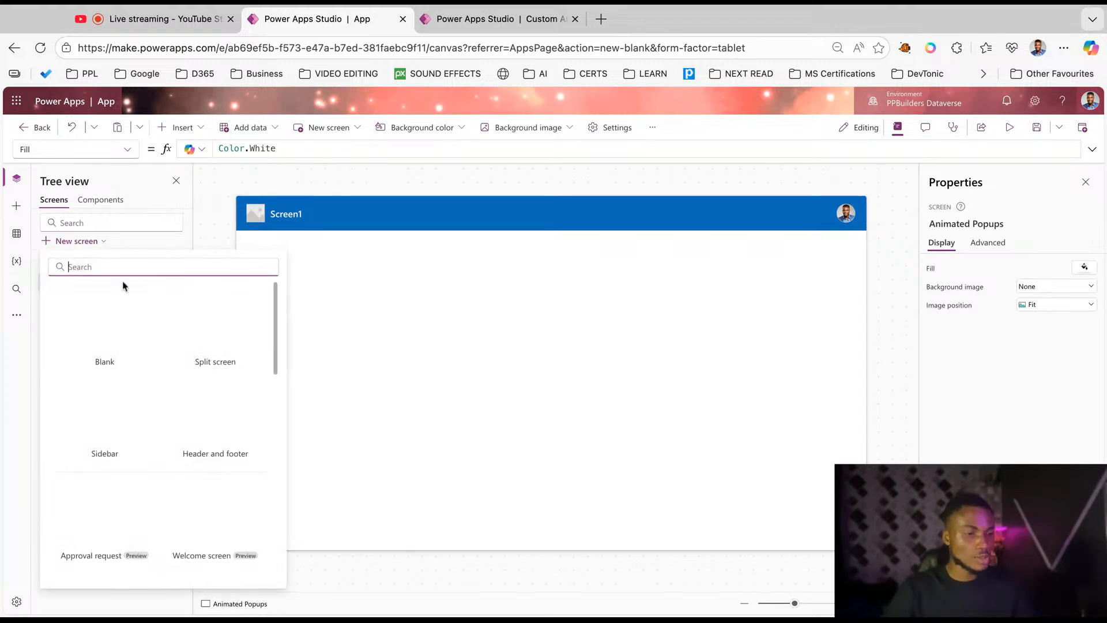
pyautogui.click(89, 338)
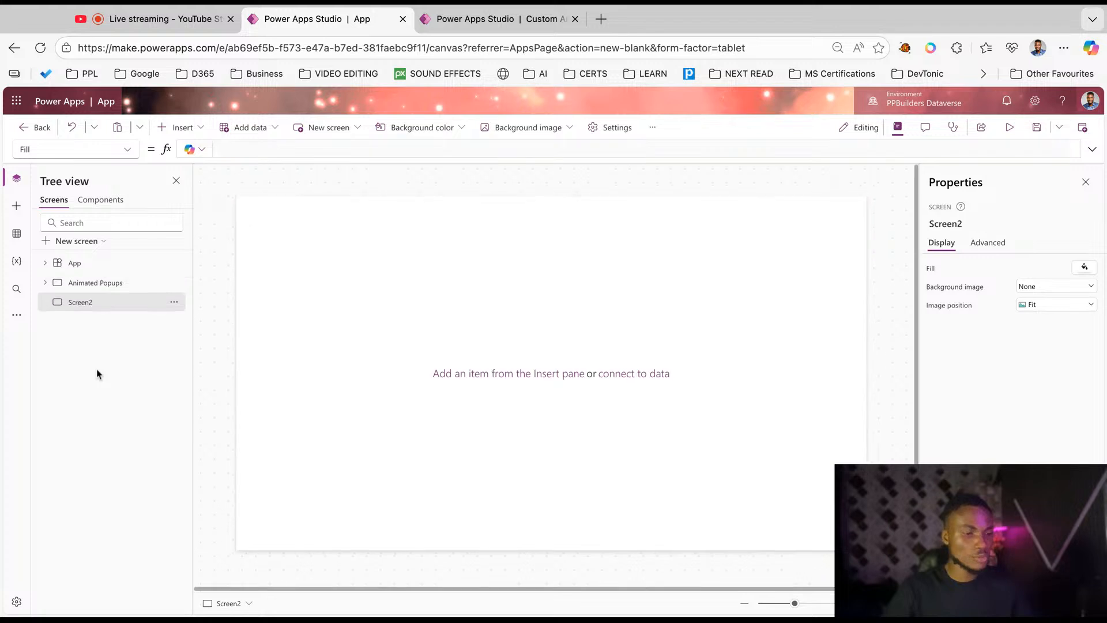
pyautogui.click(95, 286)
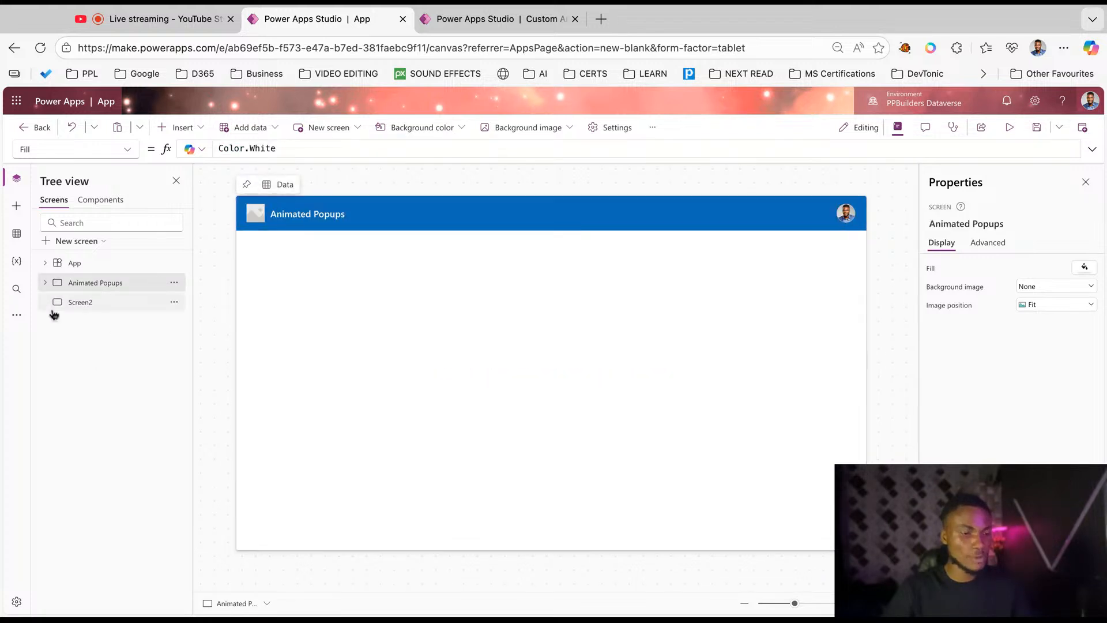
pyautogui.click(173, 301)
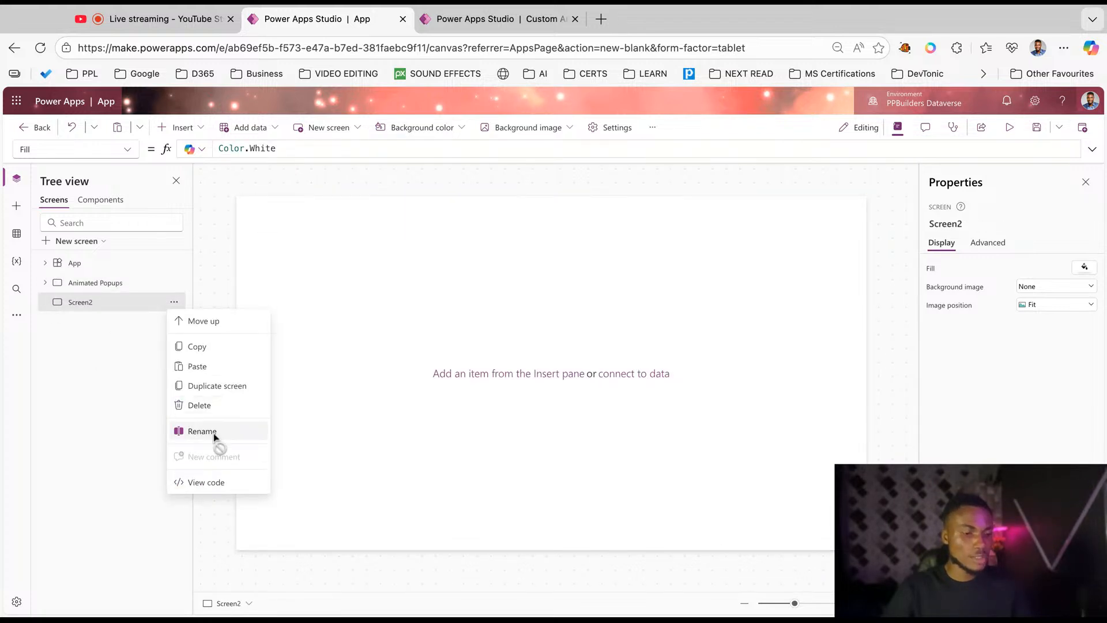
pyautogui.click(219, 404)
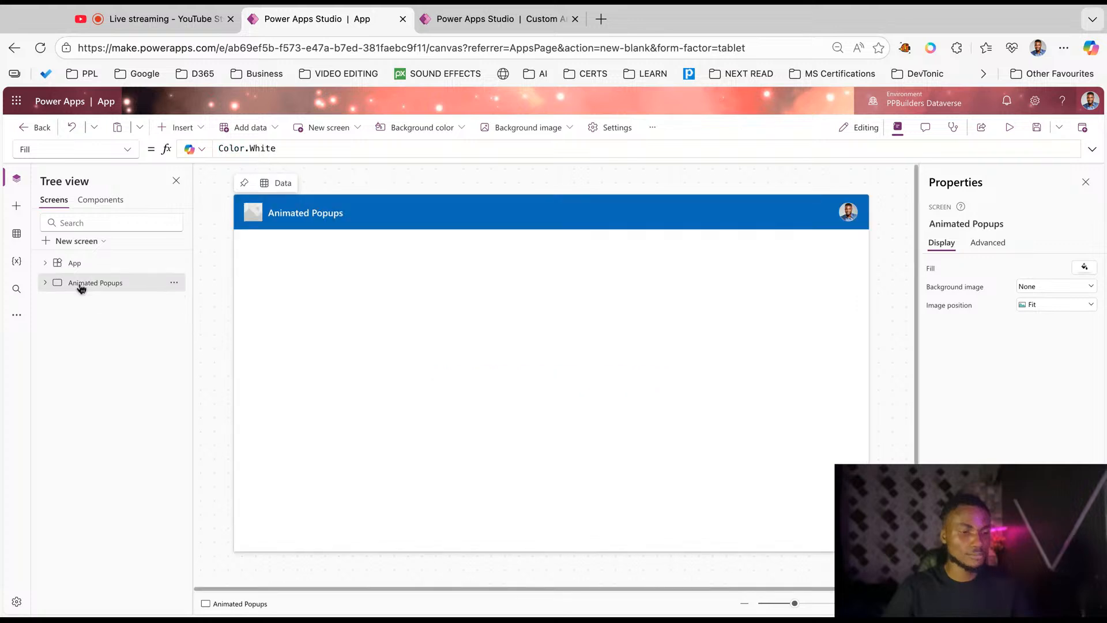
# Insert a vertical container inside Container1, below the header, following the layout of the finished Custom Animated Popup app.
pyautogui.click(418, 282)
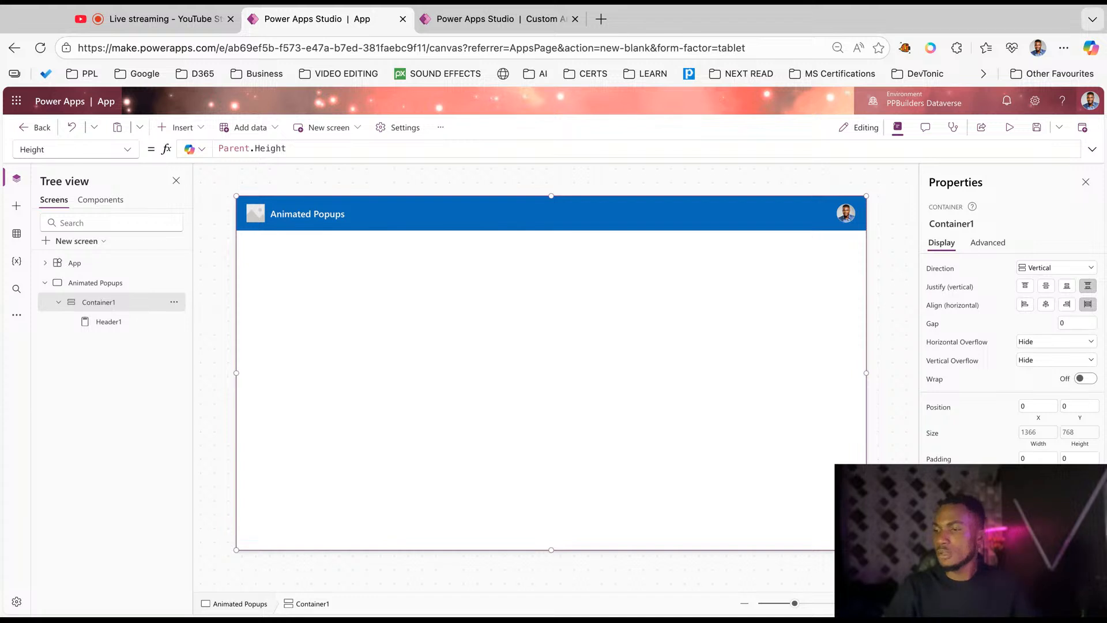
pyautogui.click(483, 23)
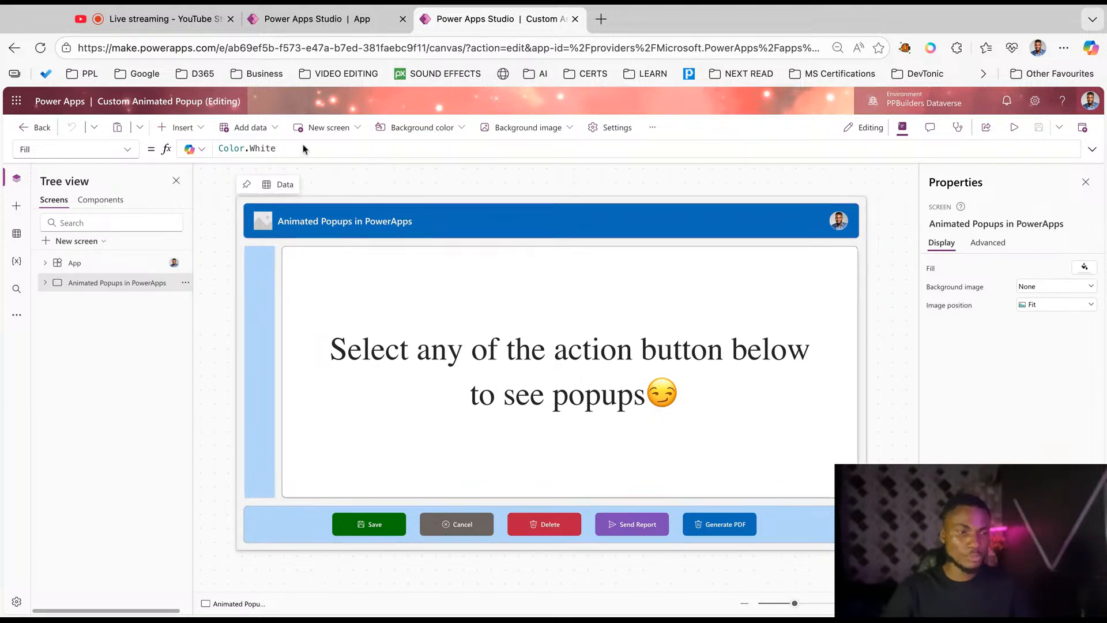
pyautogui.click(247, 19)
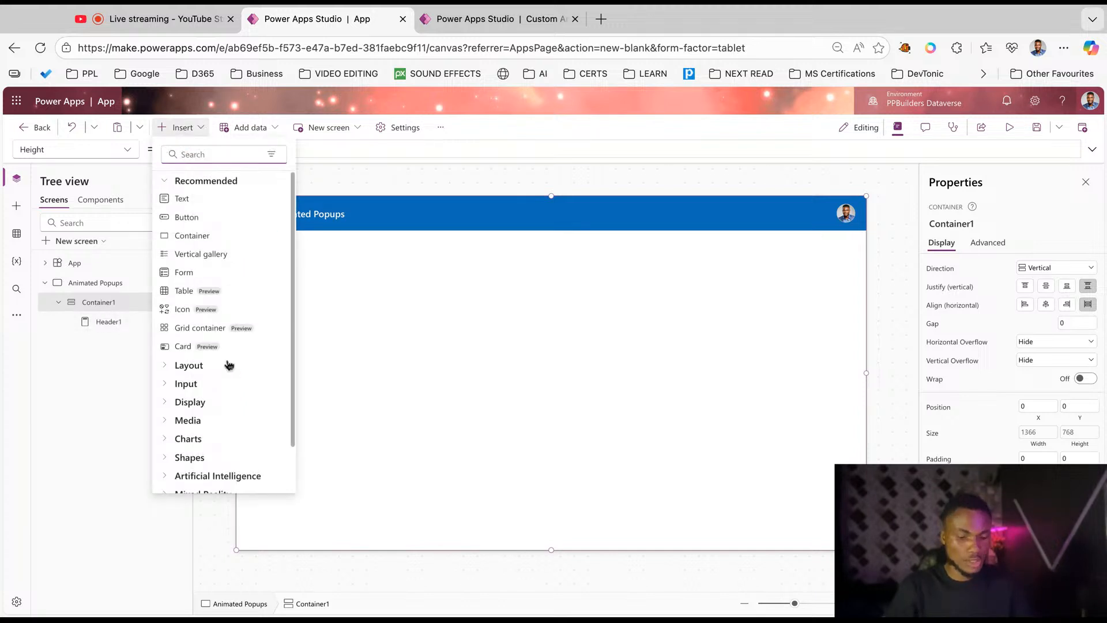
pyautogui.write('container')
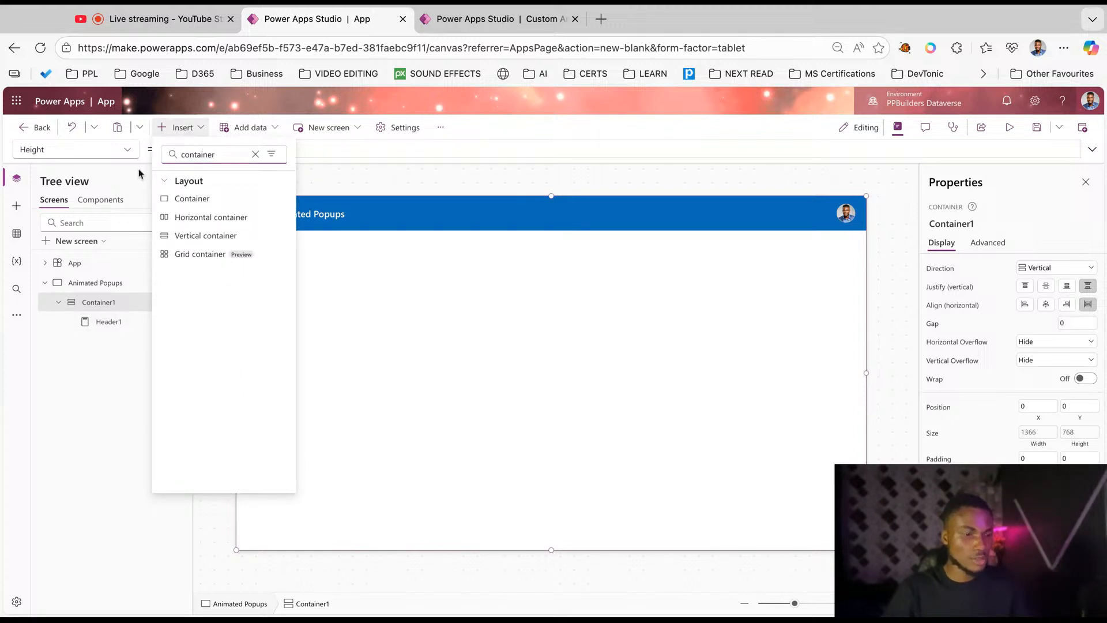
pyautogui.click(182, 235)
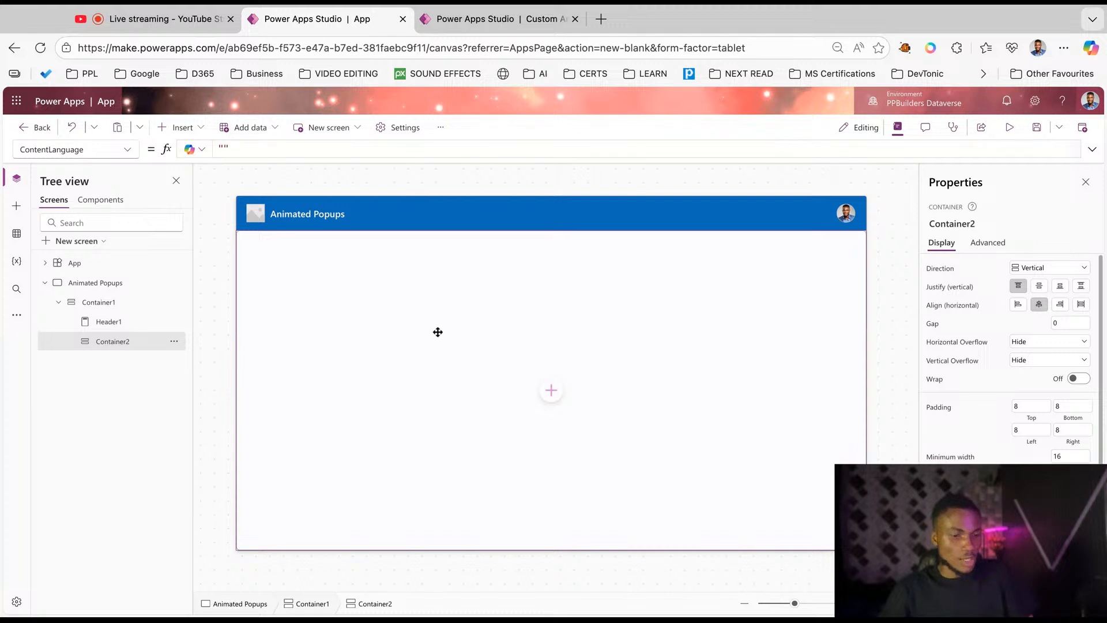
# Insert a nested vertical container inside Container2 for the main content area.
pyautogui.click(179, 127)
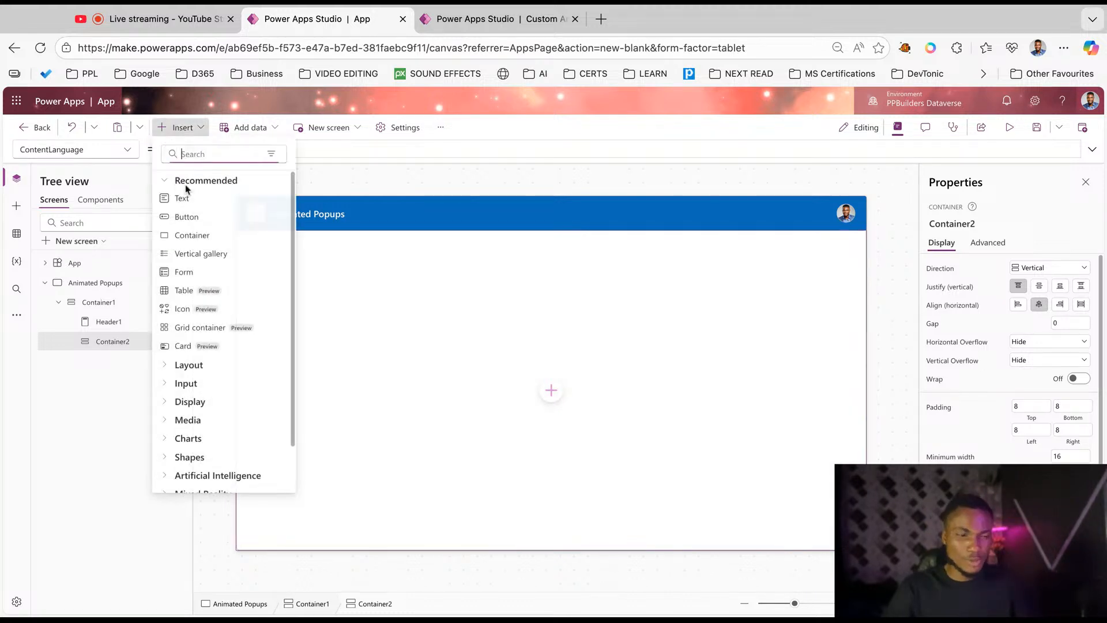
pyautogui.write('container')
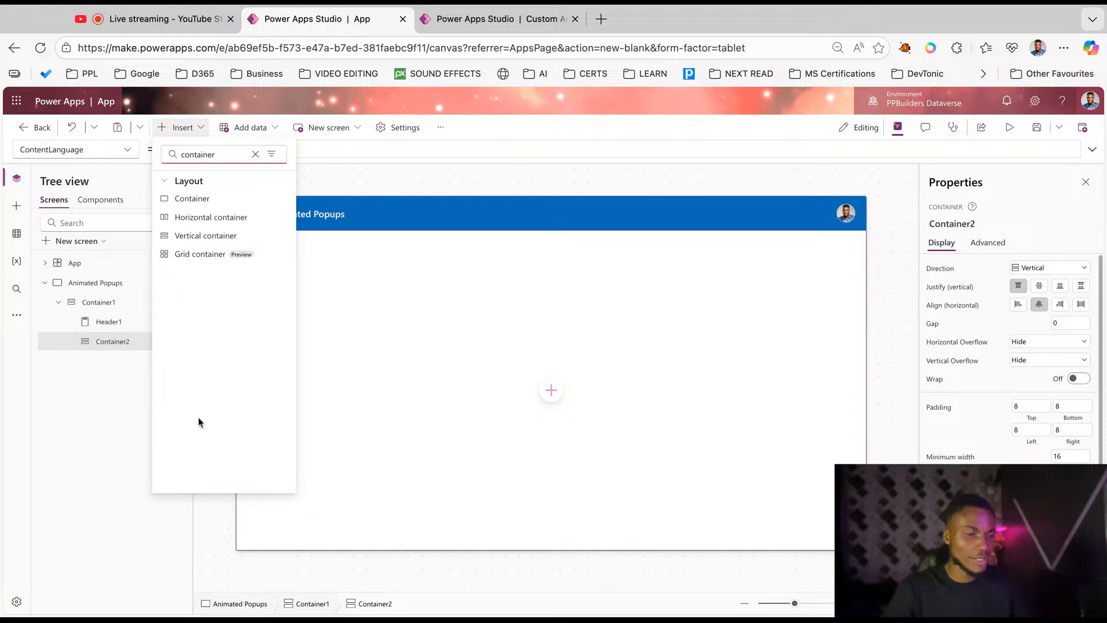
pyautogui.click(179, 240)
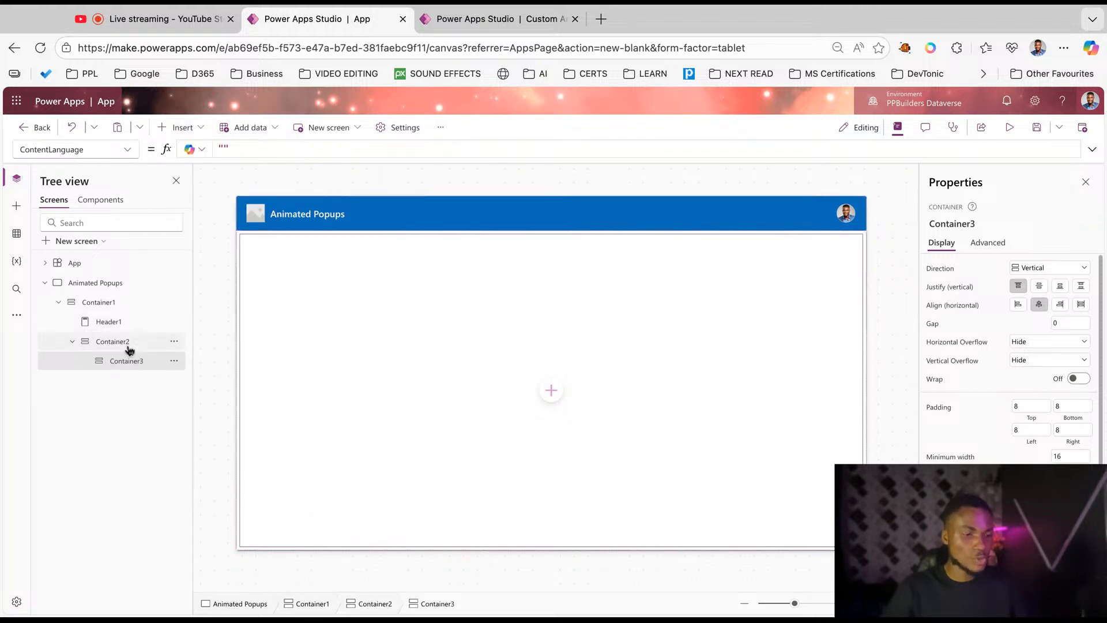
# Insert a horizontal container inside Container2, below the nested vertical container.
pyautogui.click(178, 128)
pyautogui.write('co')
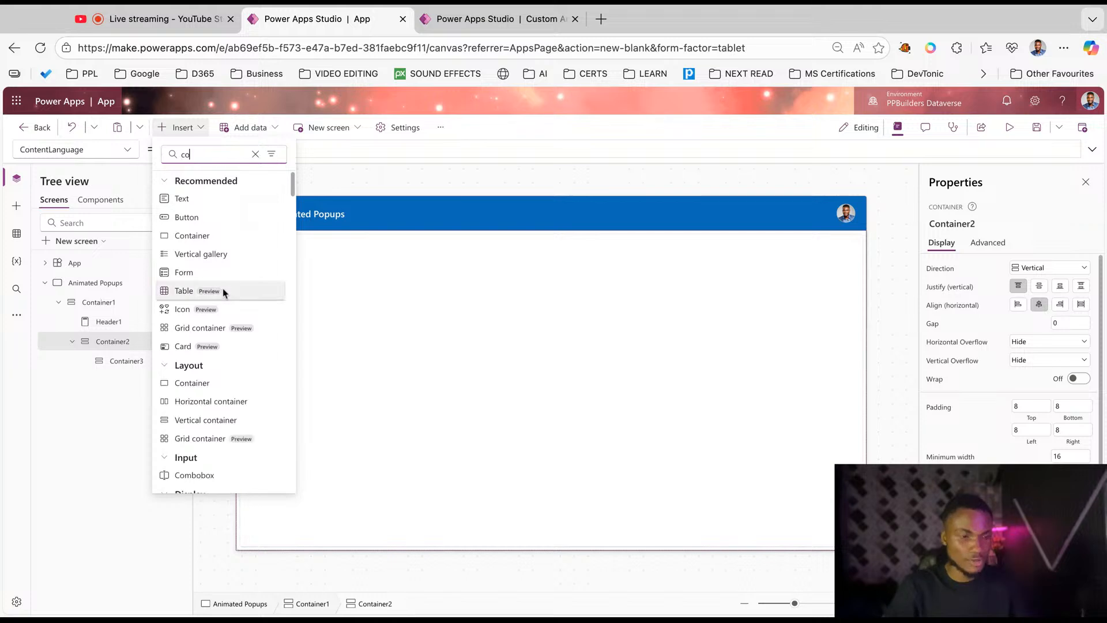
pyautogui.write('ntainer')
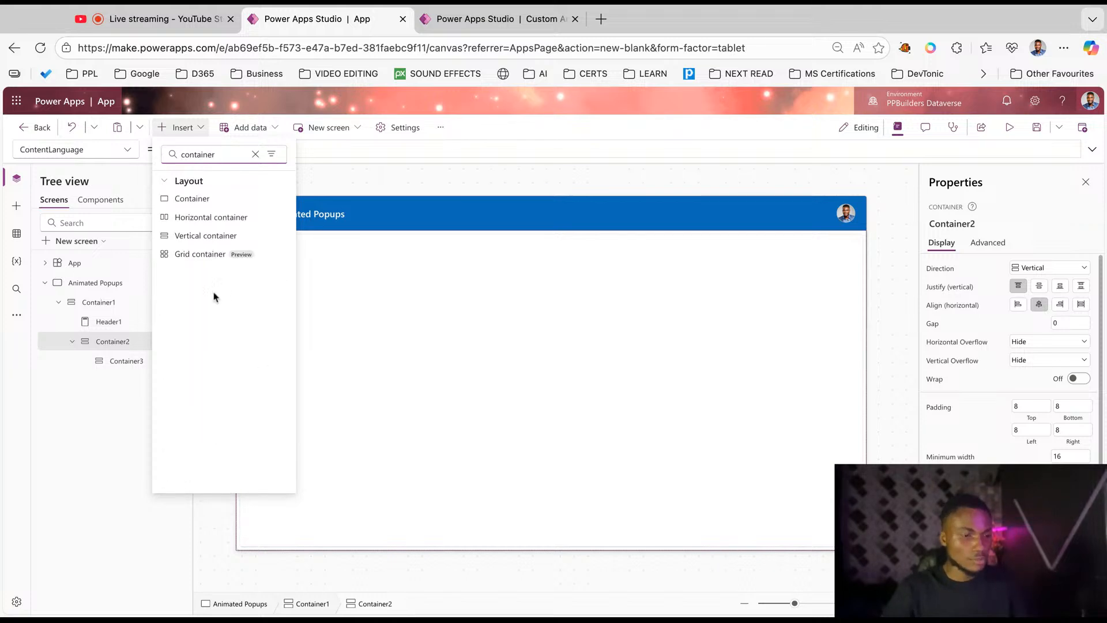
pyautogui.click(177, 217)
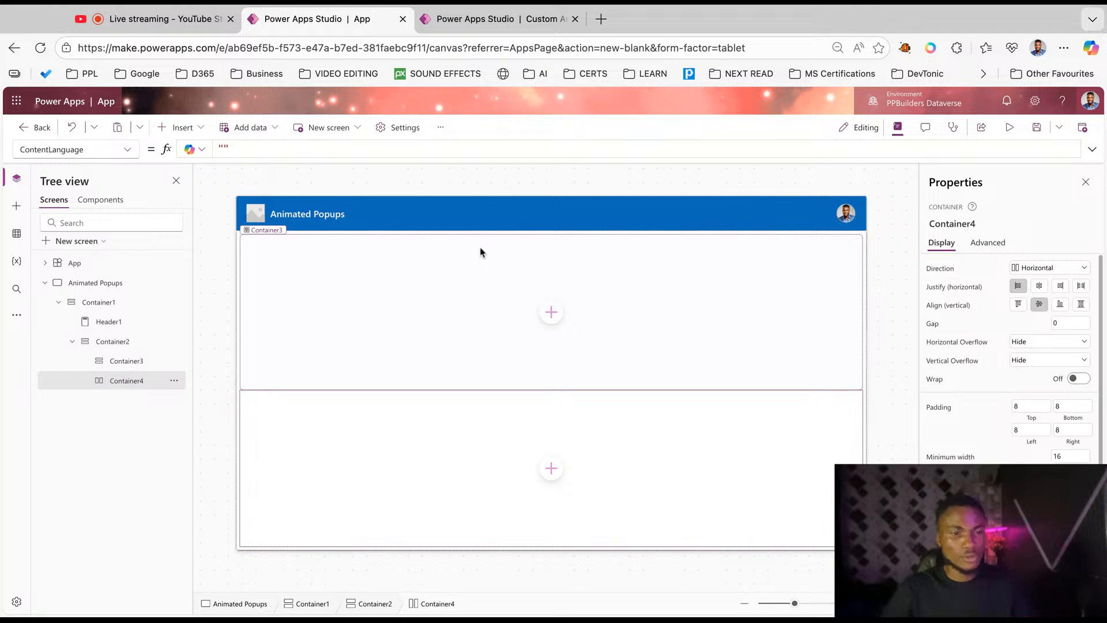
pyautogui.click(225, 6)
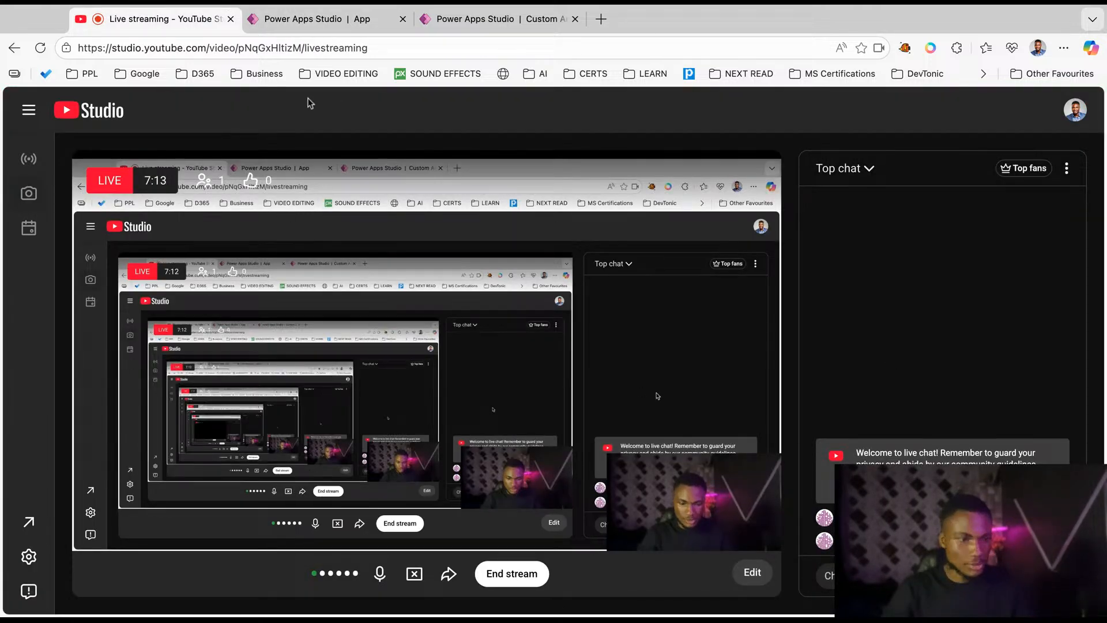
pyautogui.click(315, 19)
pyautogui.click(138, 362)
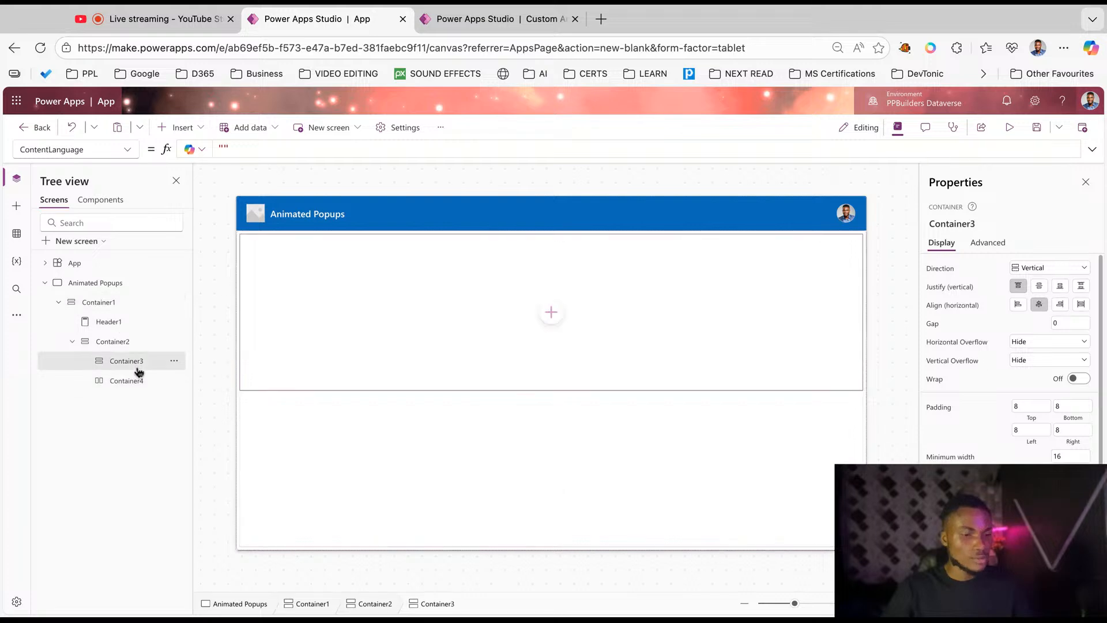
# Turn off flexible height for the horizontal Container4 and set its Height property to 80.
pyautogui.click(138, 380)
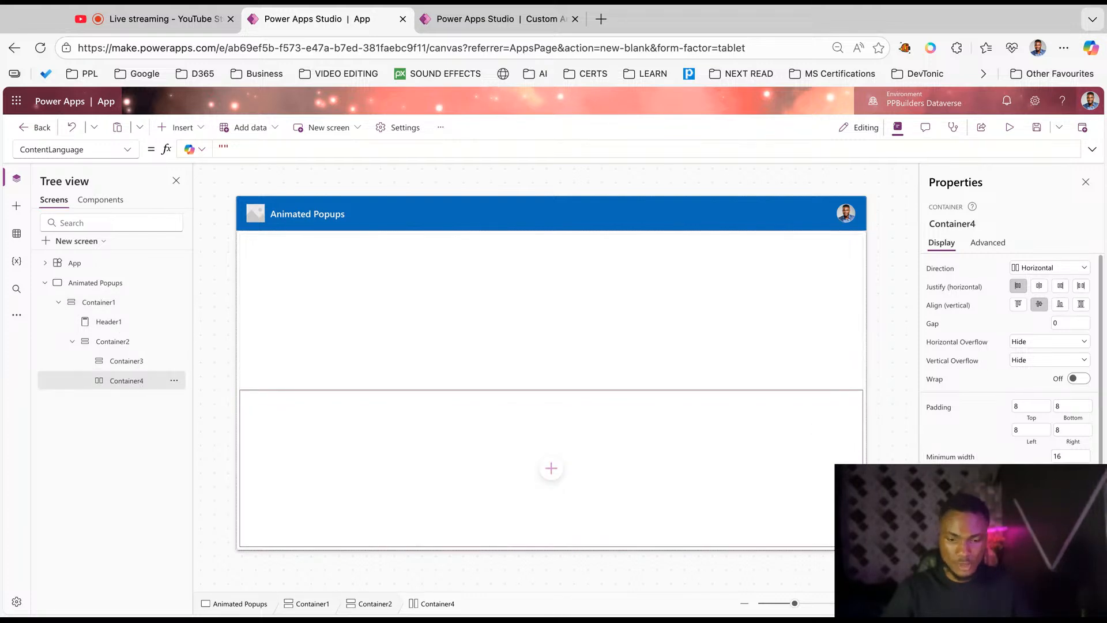
pyautogui.click(1079, 512)
pyautogui.click(87, 150)
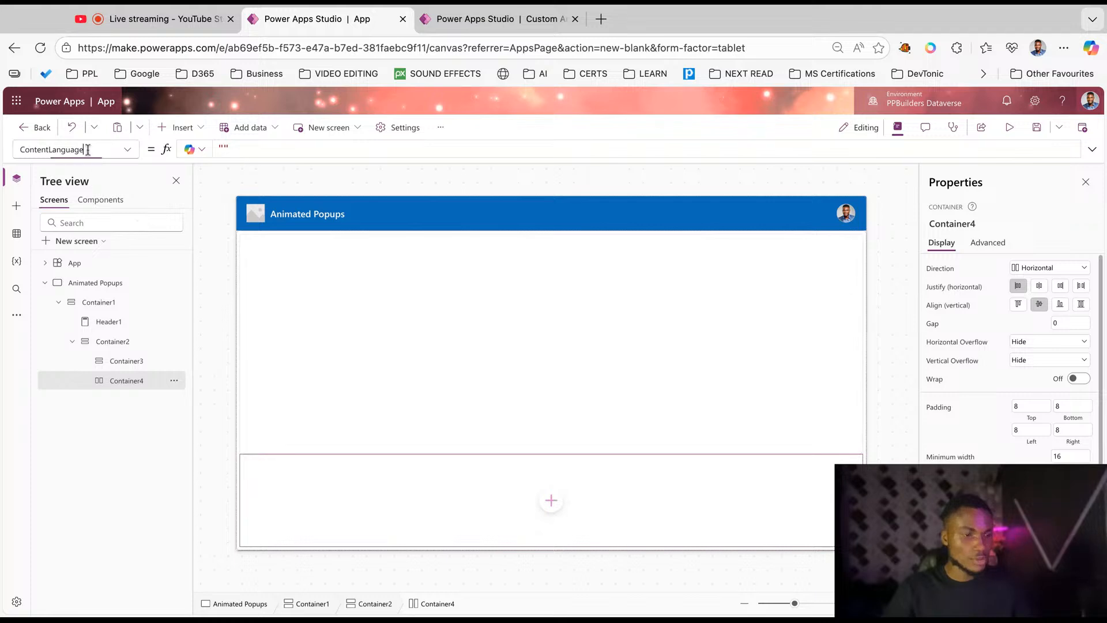
pyautogui.press('super+a')
pyautogui.write('Height')
pyautogui.press('Tab')
pyautogui.press('Tab')
pyautogui.press('super+a')
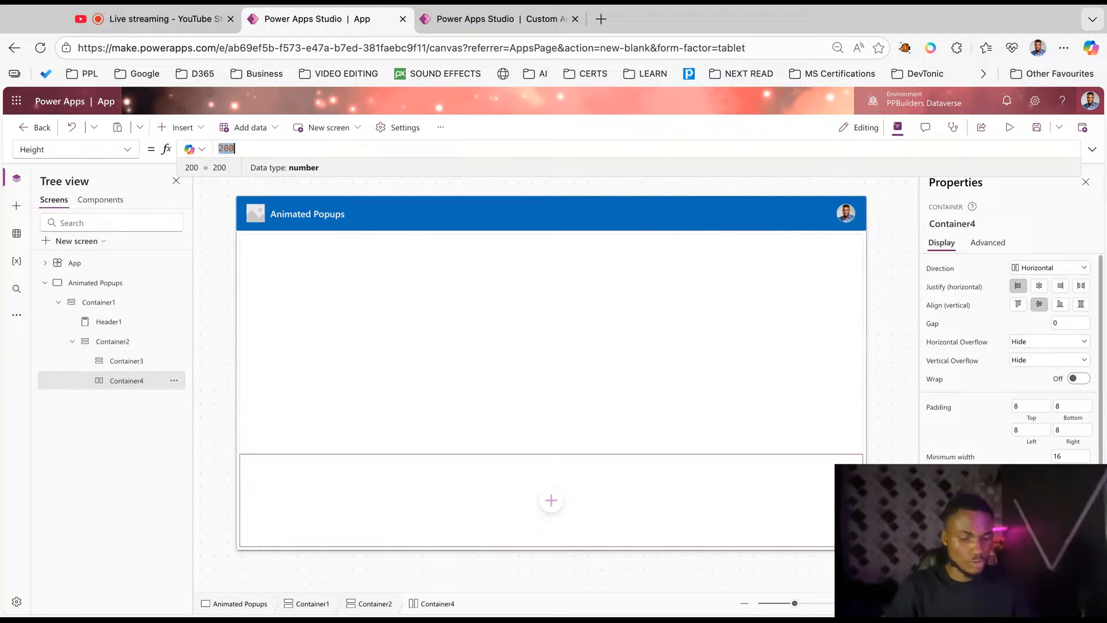
pyautogui.write('40')
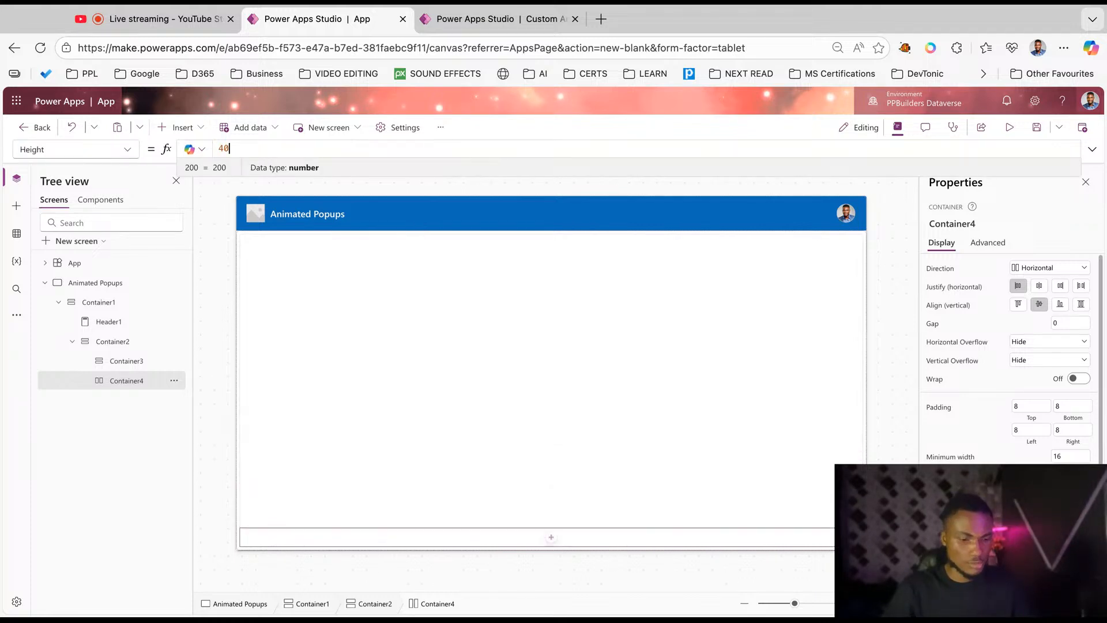
pyautogui.press('super+a')
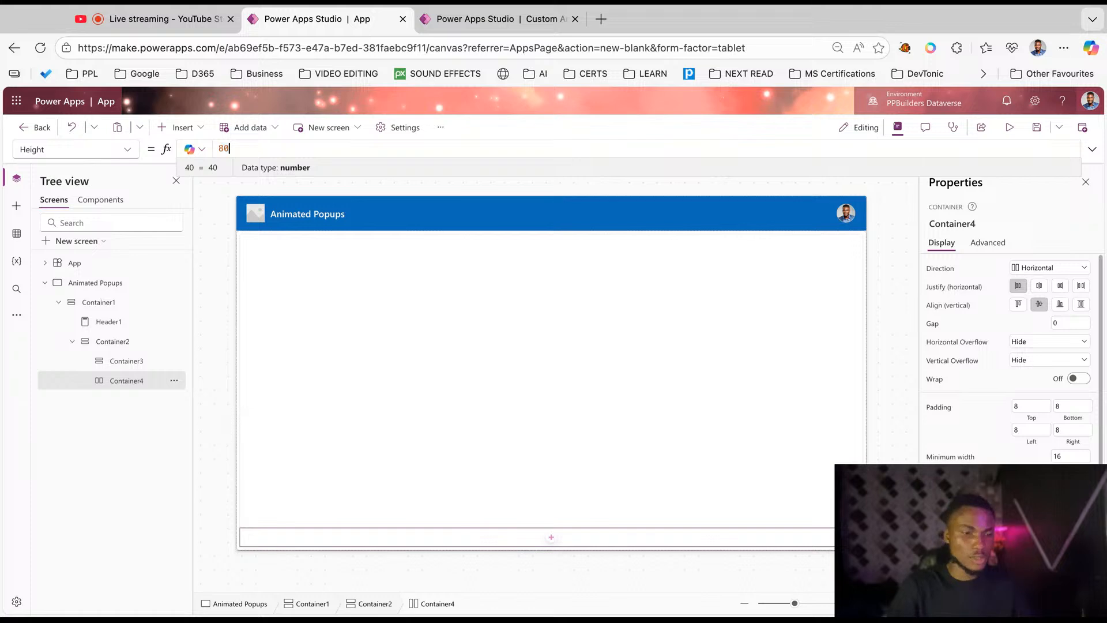
# Insert a modern Button control inside the horizontal Container4.
pyautogui.click(183, 127)
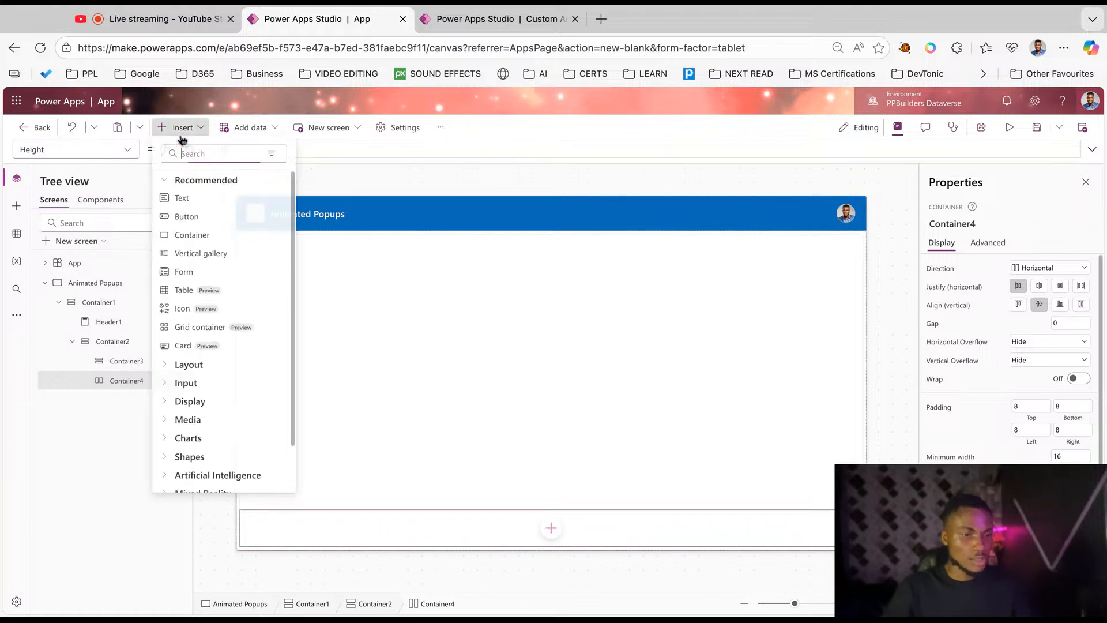
pyautogui.write('button')
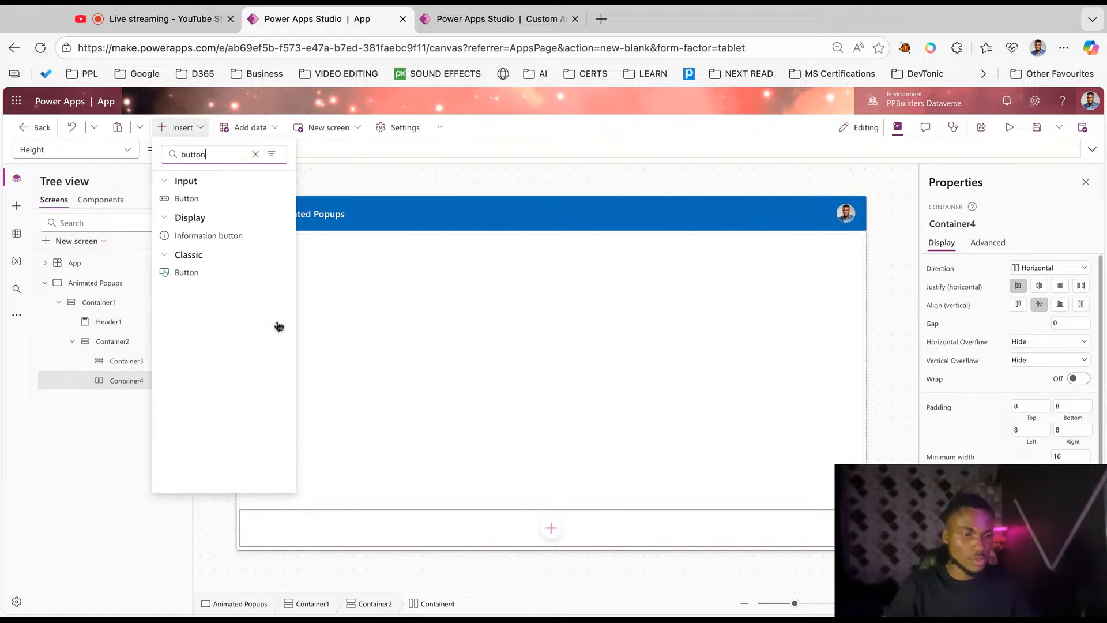
pyautogui.click(197, 197)
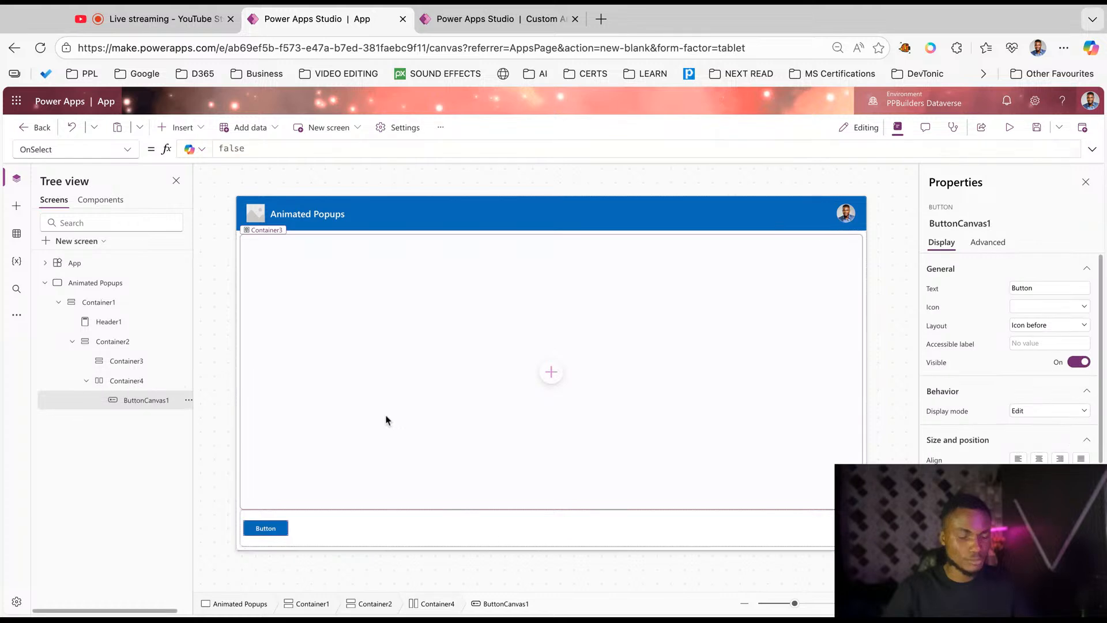
# Set the new button's text to "Save" and give it the Save icon.
pyautogui.doubleClick(1033, 287)
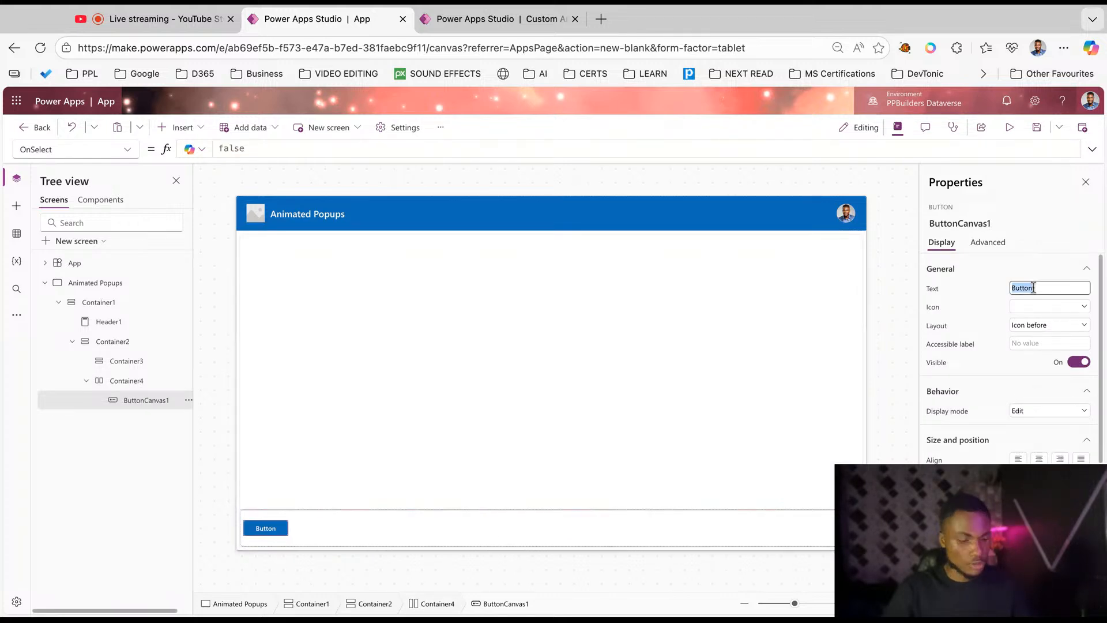
pyautogui.write('Save')
pyautogui.press('Tab')
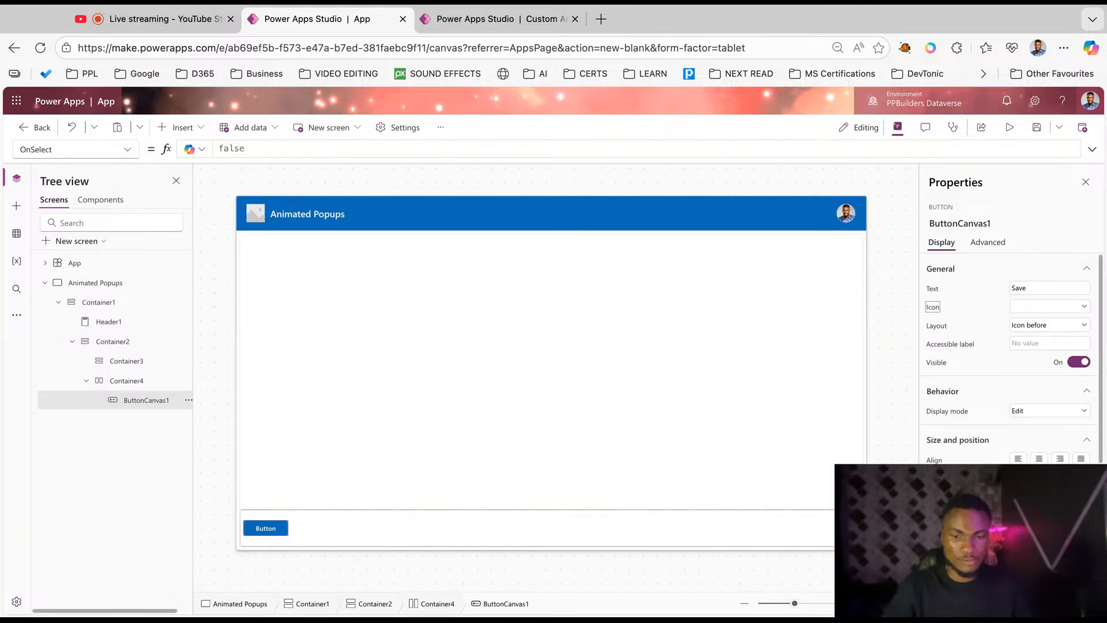
pyautogui.click(1043, 306)
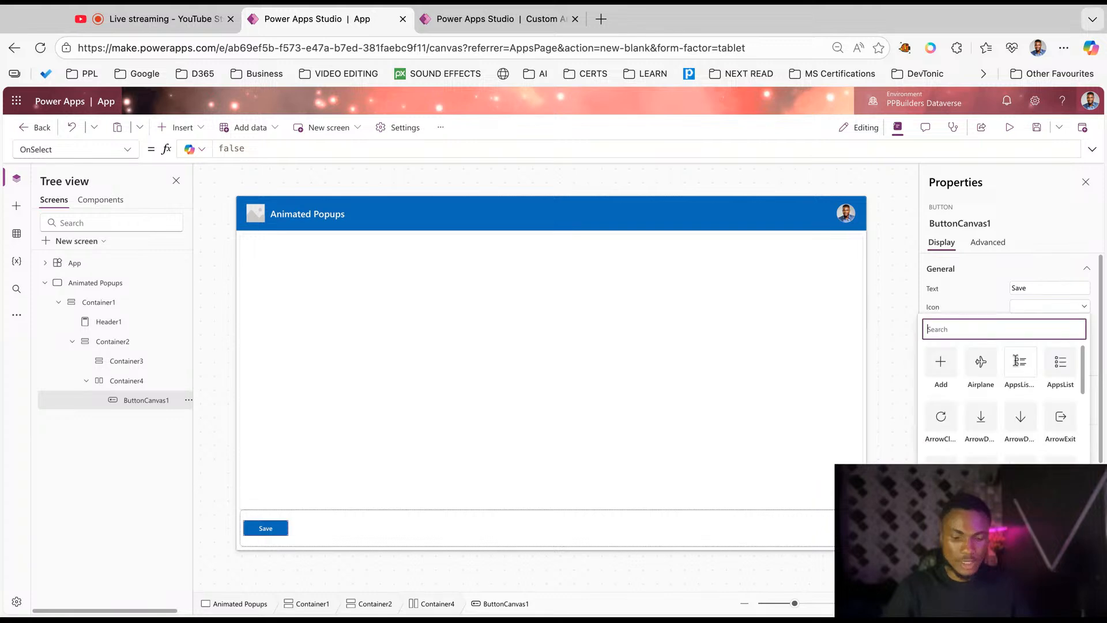
pyautogui.write('save')
pyautogui.click(981, 369)
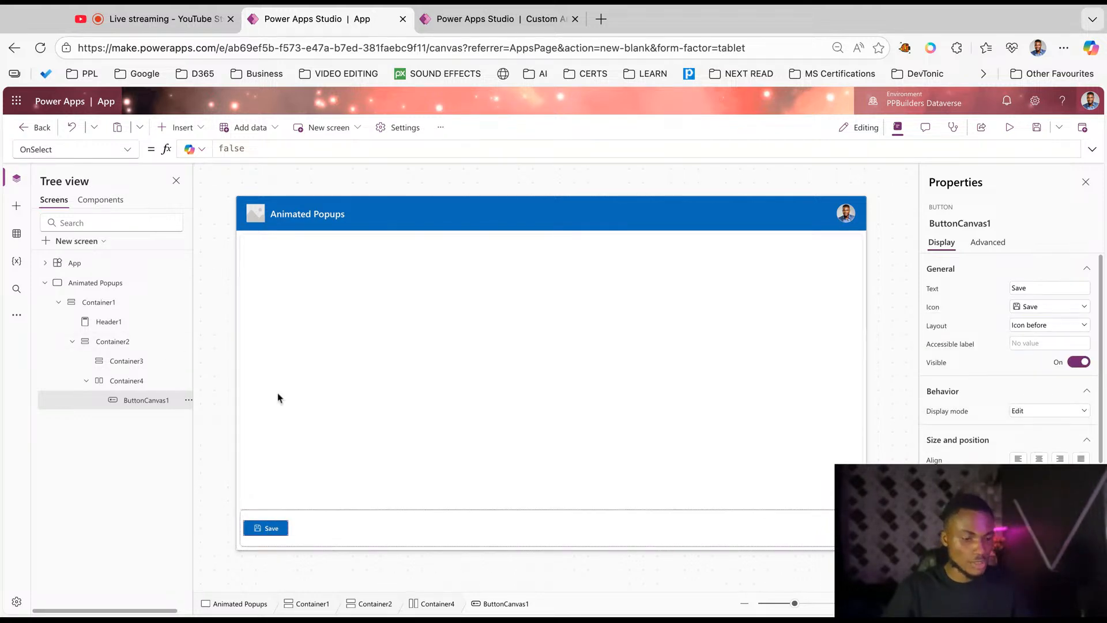
# Set the Save button's Width property to 160.
pyautogui.click(101, 149)
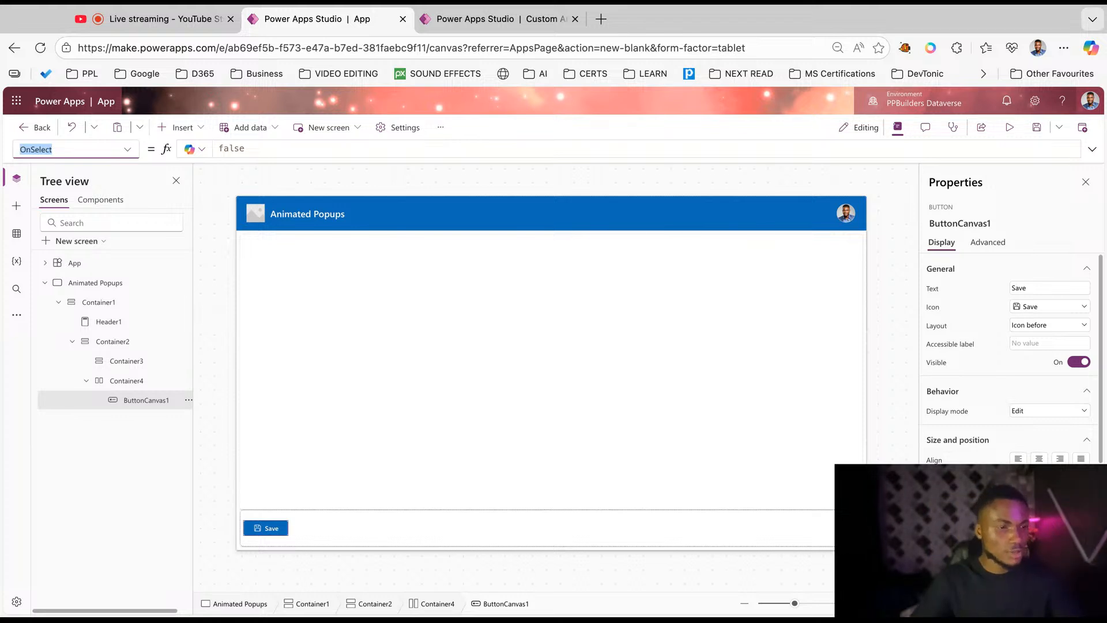
pyautogui.write('width')
pyautogui.press('Return')
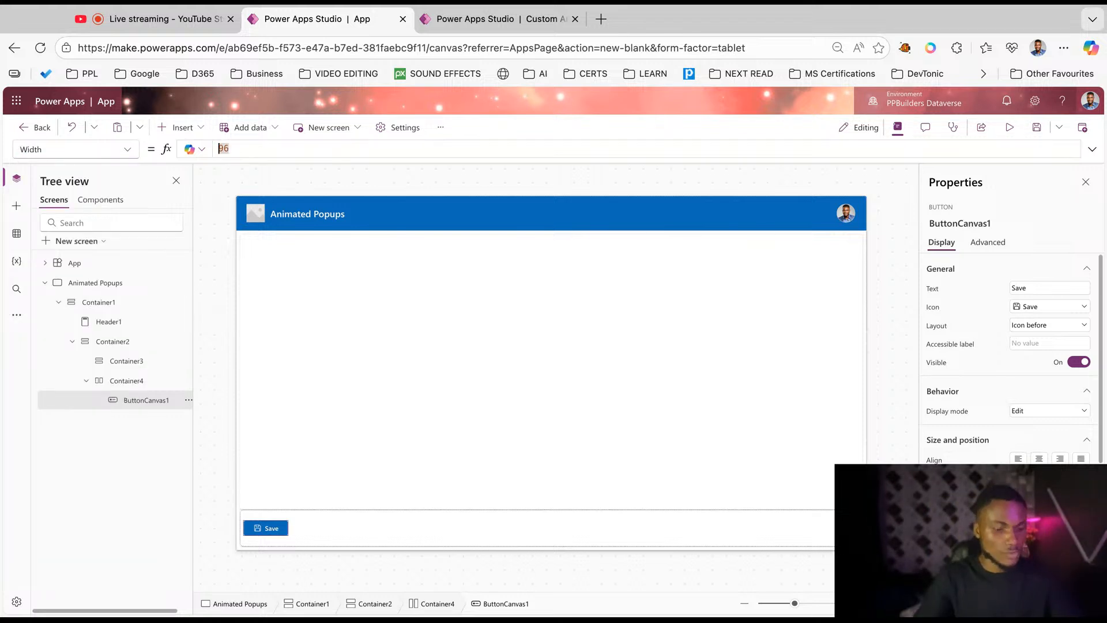
pyautogui.write('170')
pyautogui.press('BackSpace')
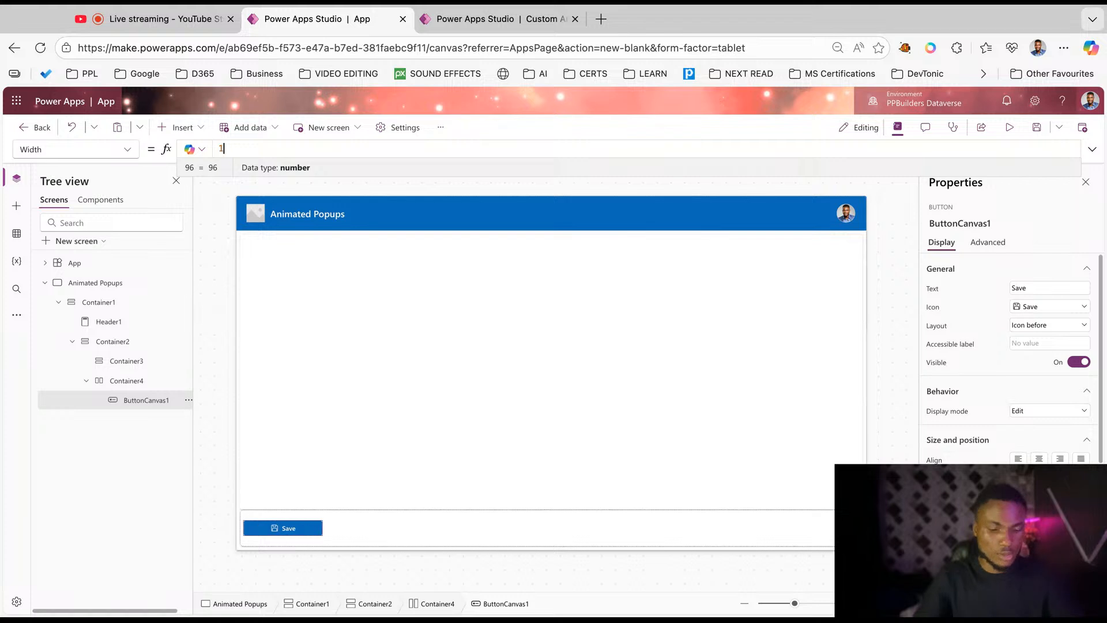
pyautogui.write('60')
pyautogui.click(62, 145)
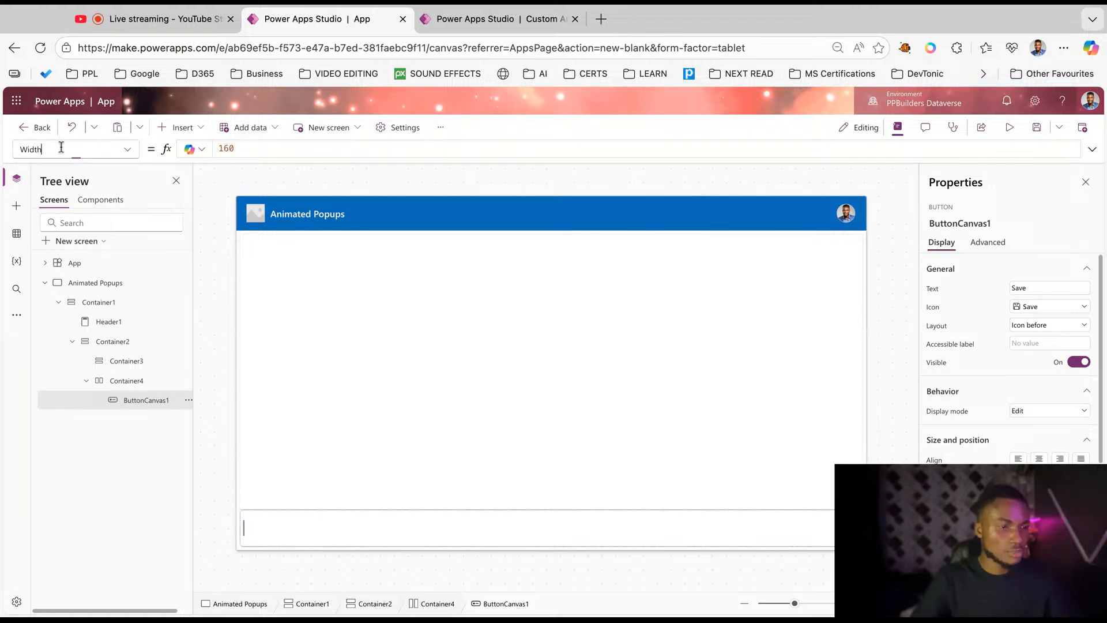
# Set the Save button's Height property to 50.
pyautogui.write('heig')
pyautogui.press('Return')
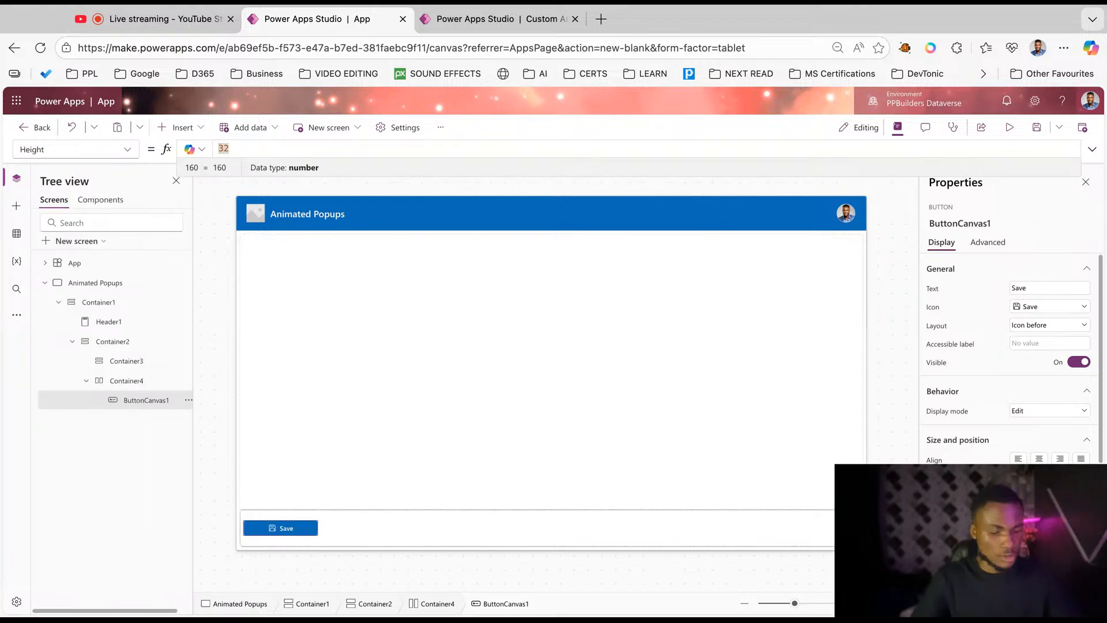
pyautogui.write('5')
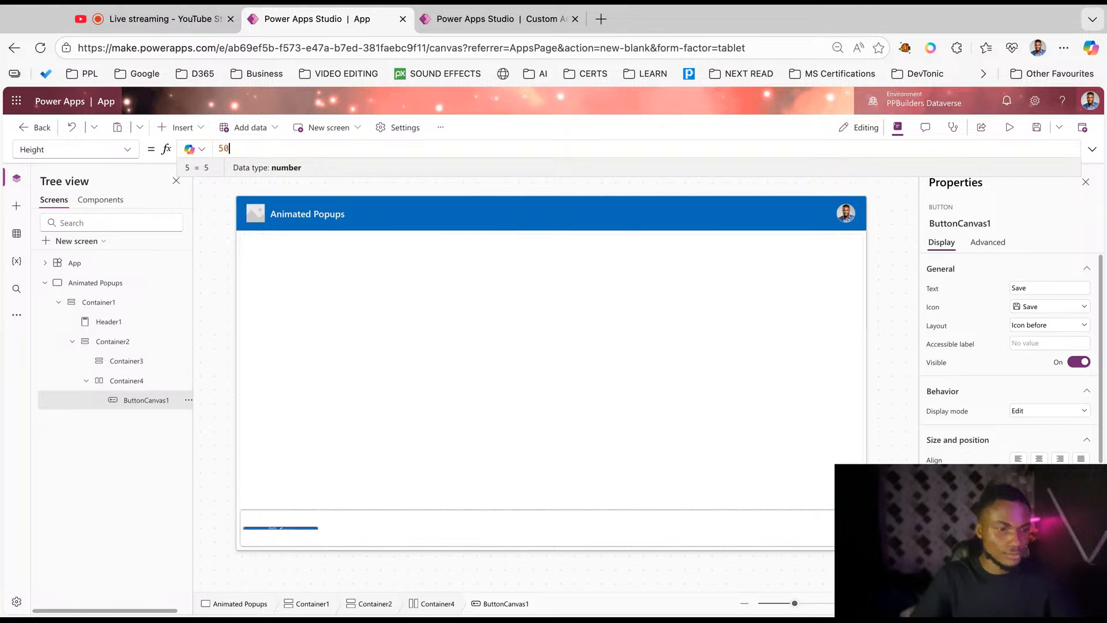
pyautogui.write('0')
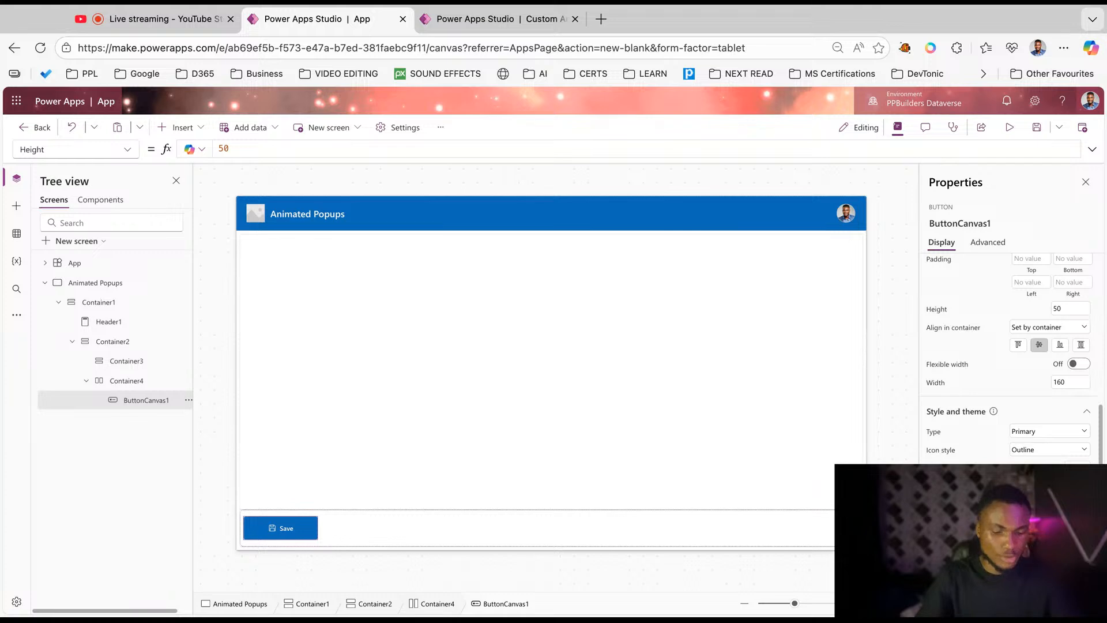
pyautogui.press('super+z')
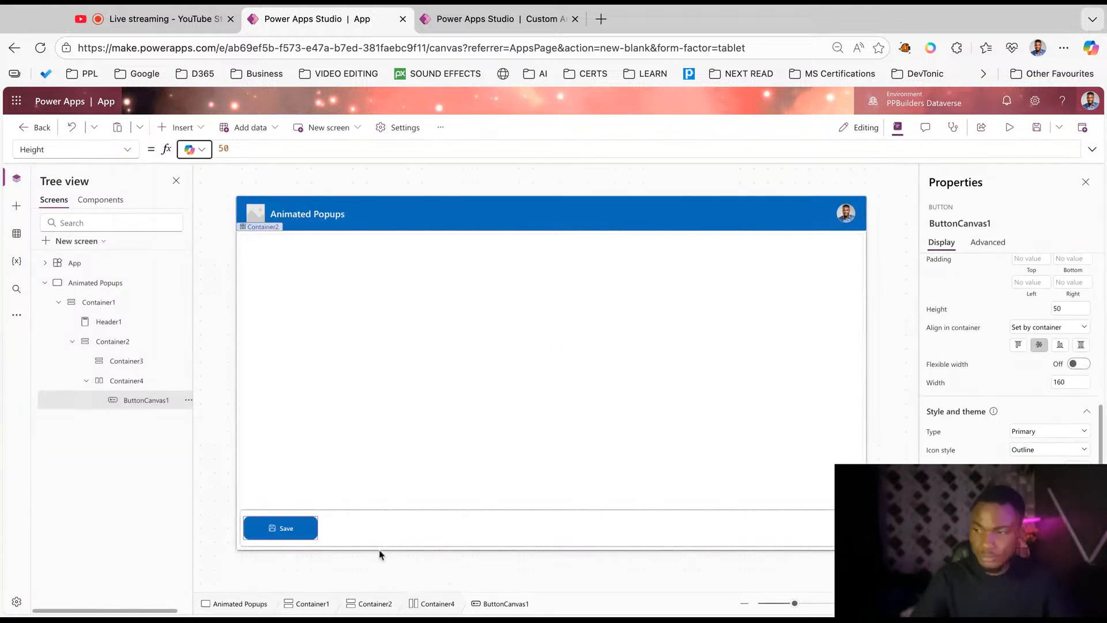
# Copy the Save button and paste four duplicates of it into Container4.
pyautogui.click(345, 566)
pyautogui.click(298, 541)
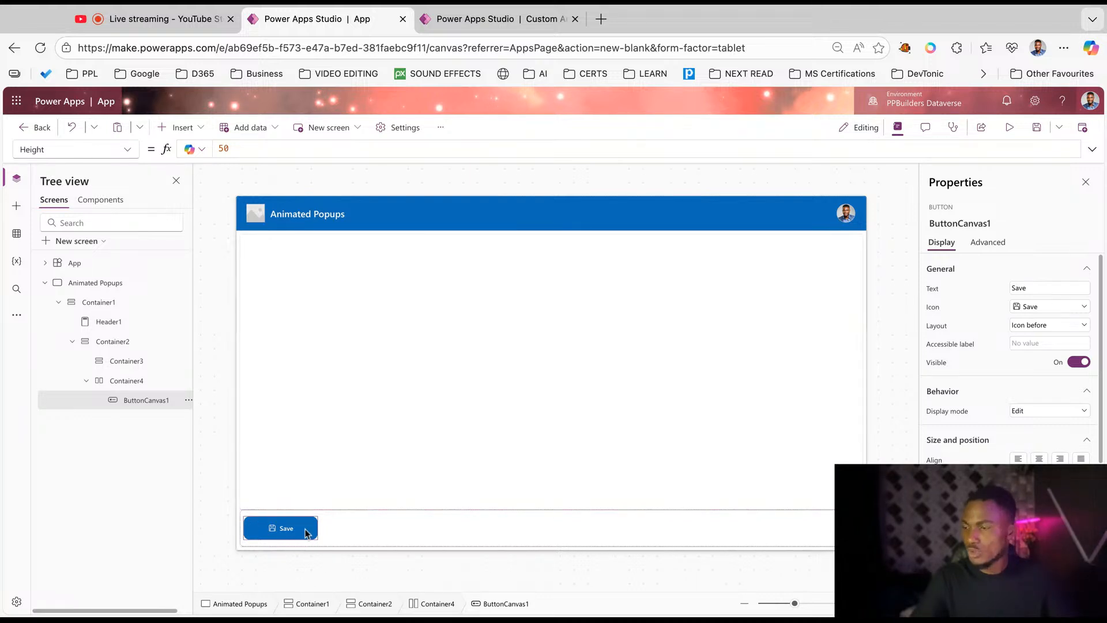
pyautogui.scroll(-5, 1009, 358)
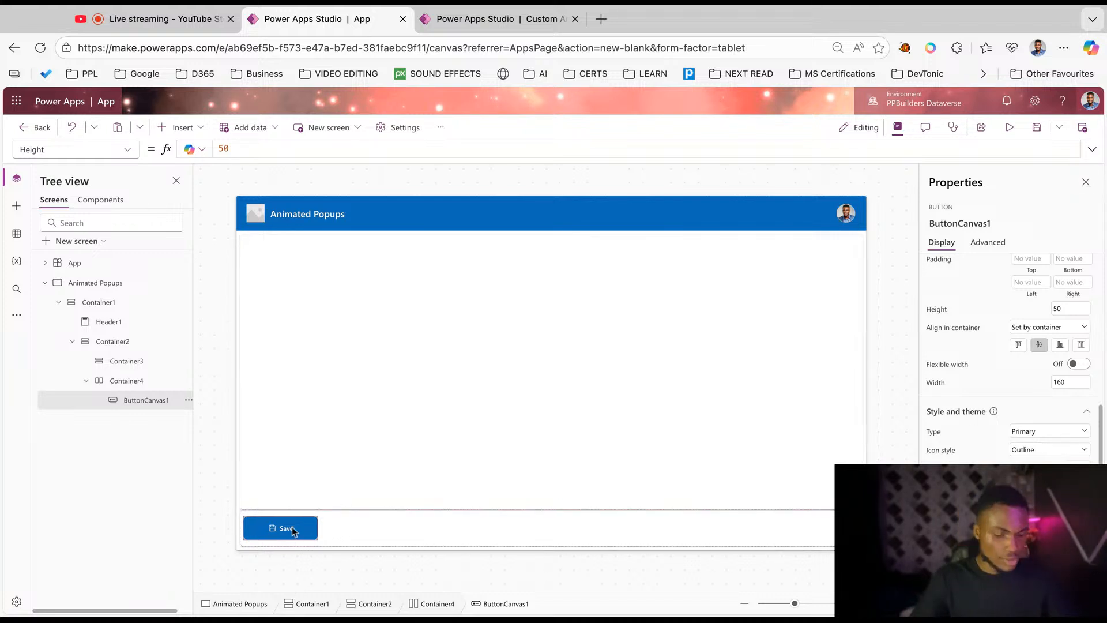
pyautogui.click(117, 385)
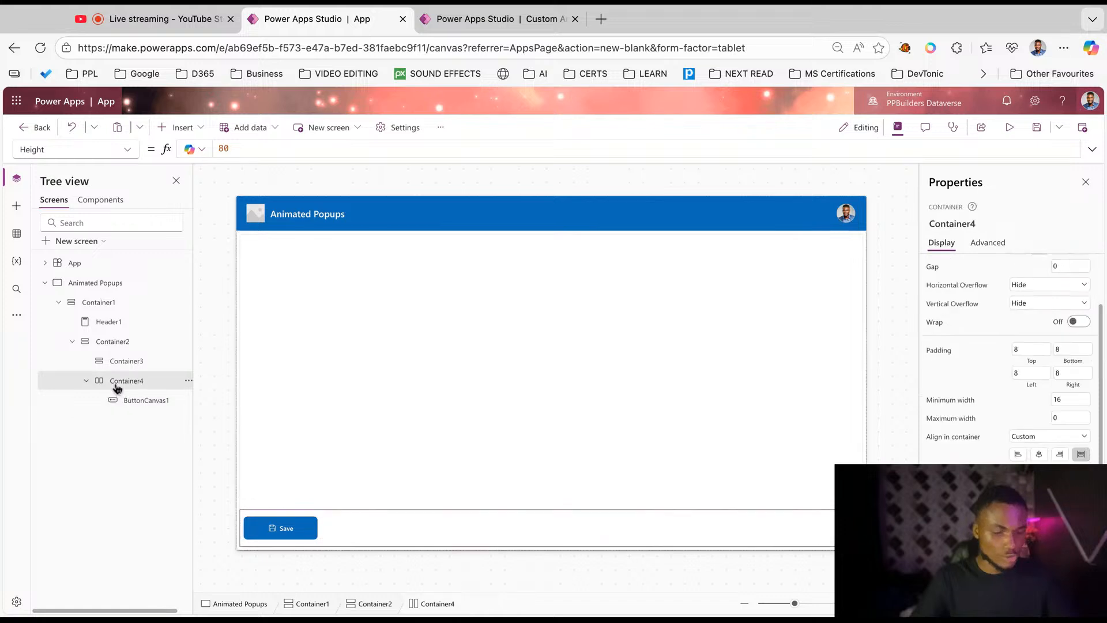
pyautogui.hotkey('ctrl', 'v')
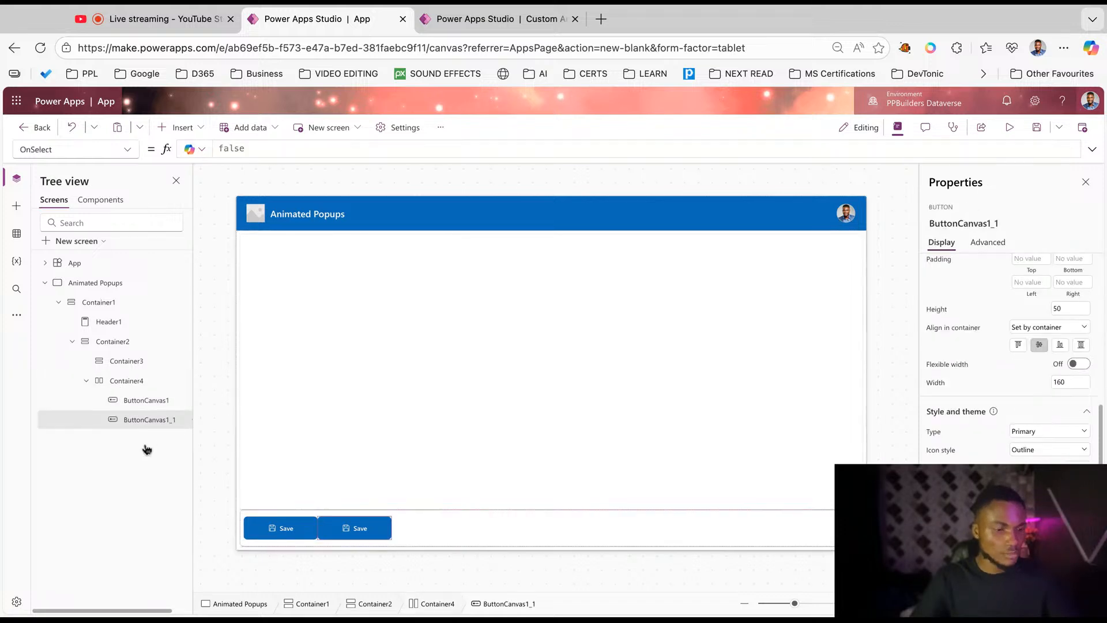
pyautogui.click(149, 383)
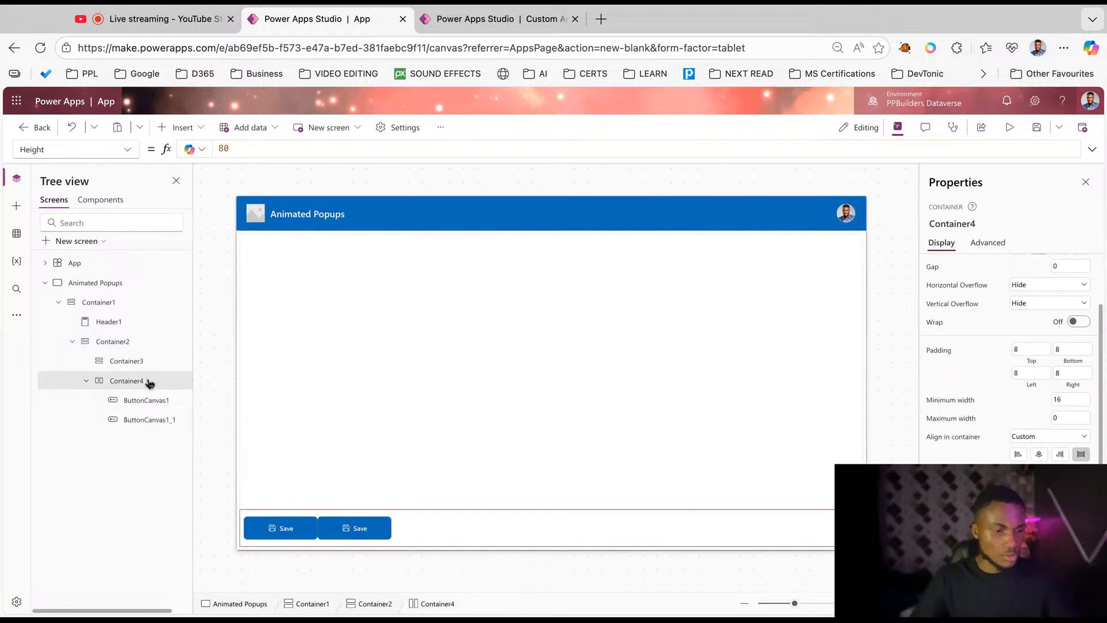
pyautogui.hotkey('ctrl', 'v')
pyautogui.click(139, 388)
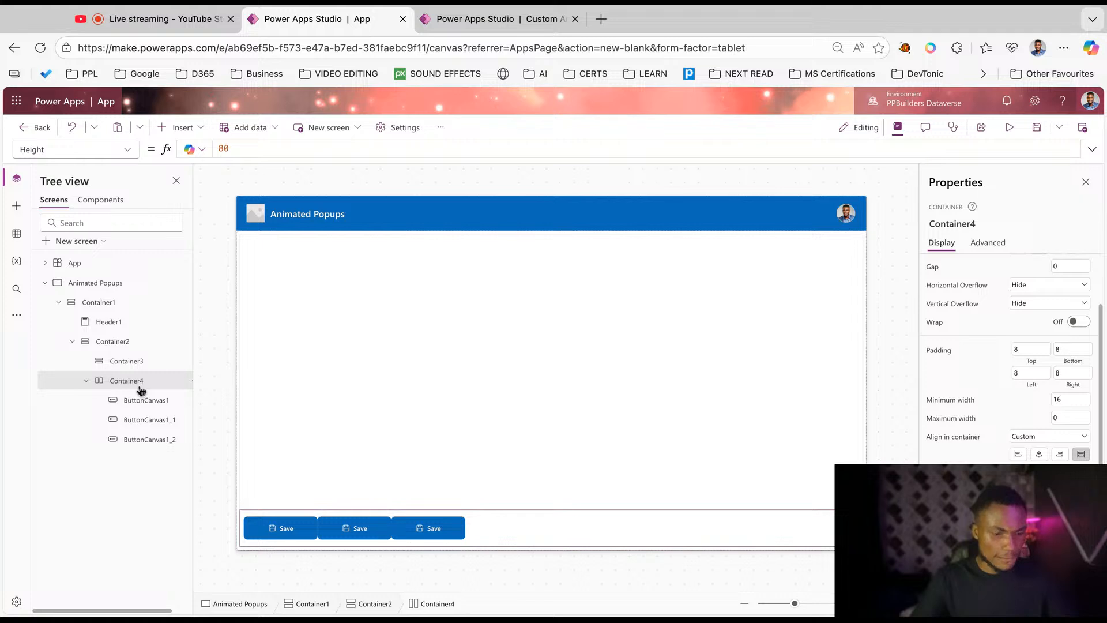
pyautogui.hotkey('ctrl', 'v')
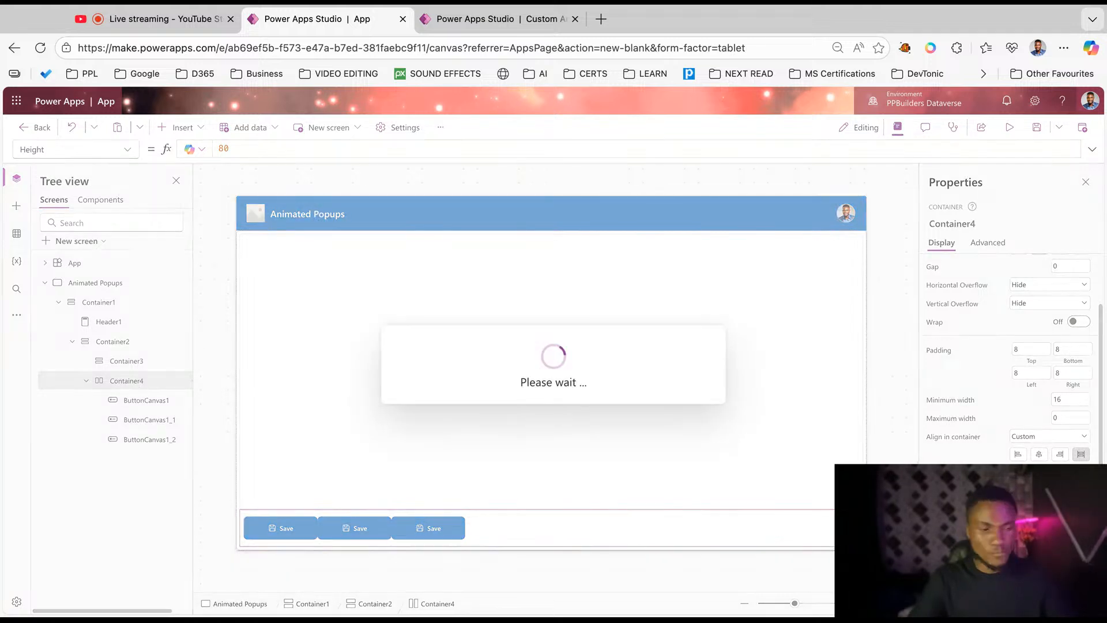
pyautogui.click(125, 387)
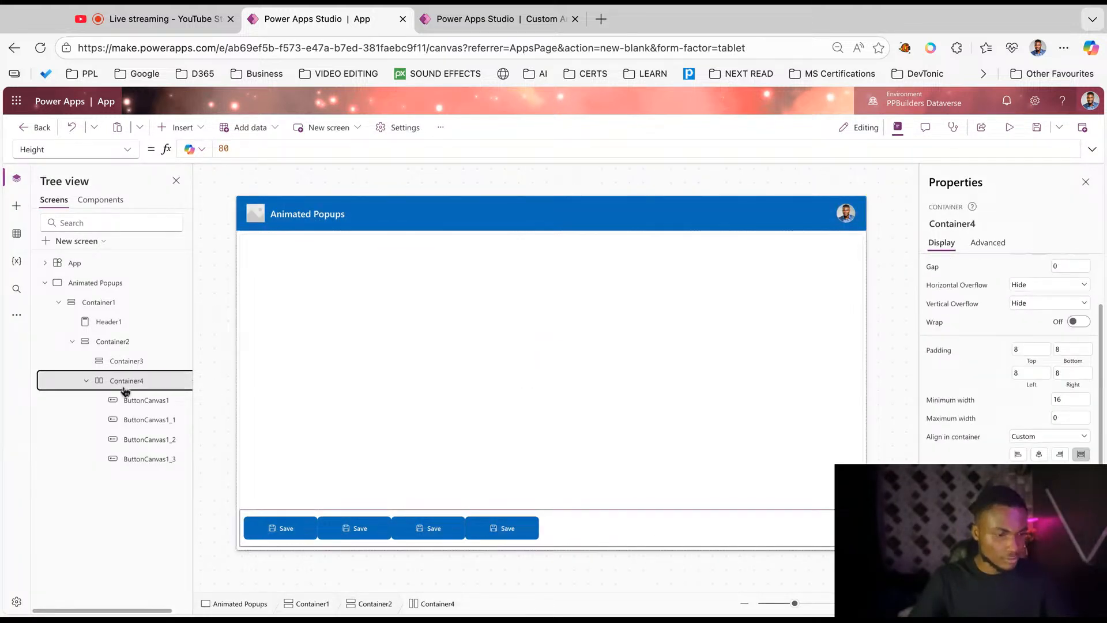
pyautogui.hotkey('ctrl', 'v')
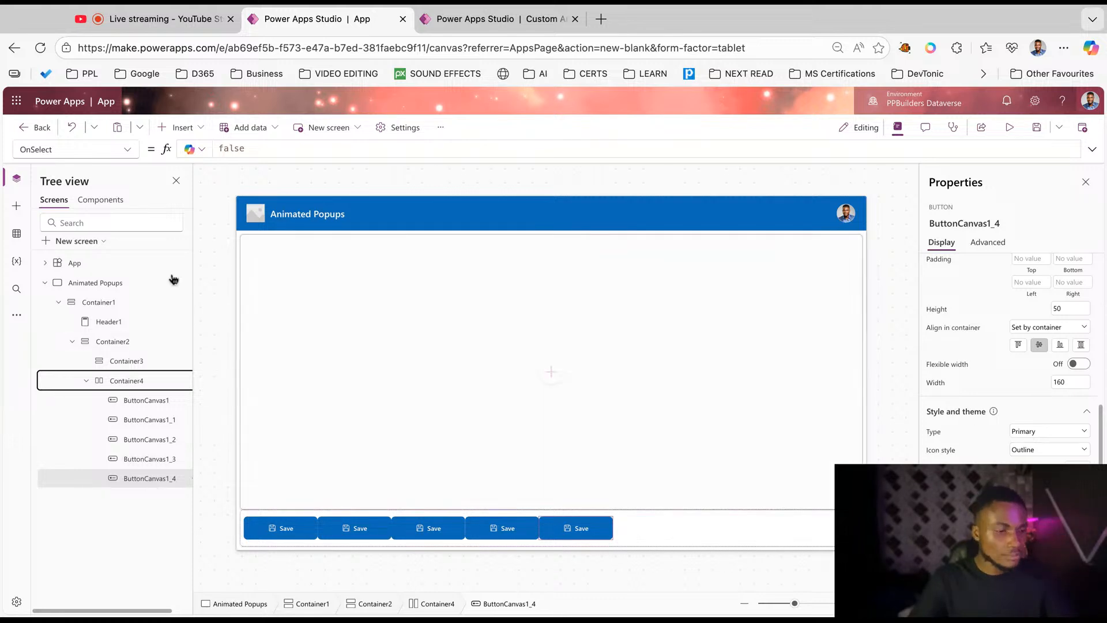
# Set Container4's gap to 30 and center its buttons horizontally.
pyautogui.click(139, 385)
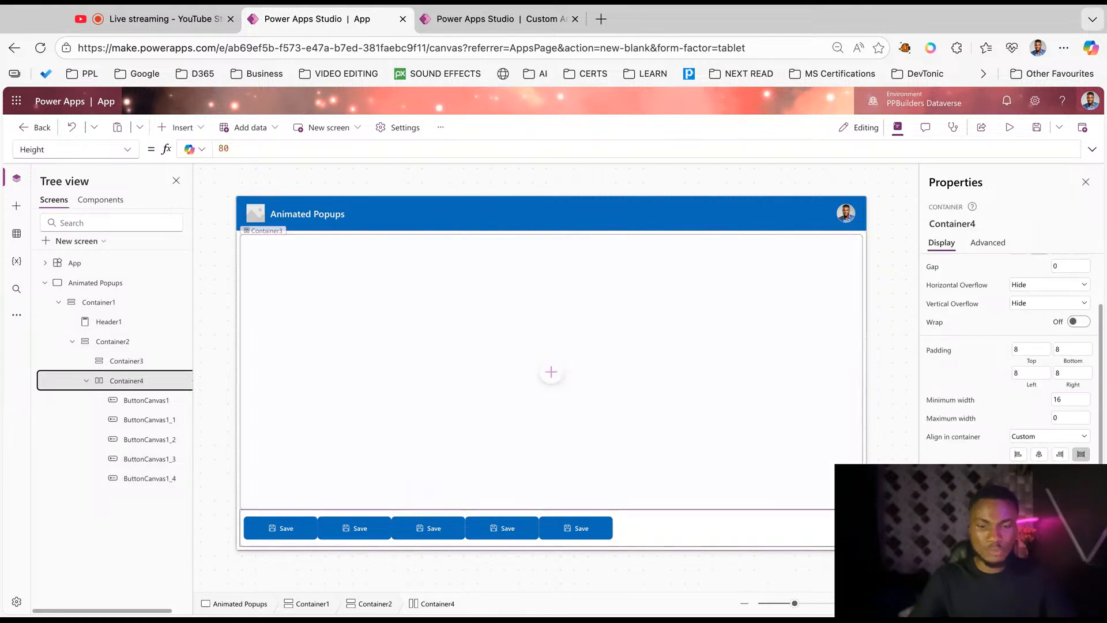
pyautogui.scroll(1, 1068, 281)
pyautogui.click(1072, 319)
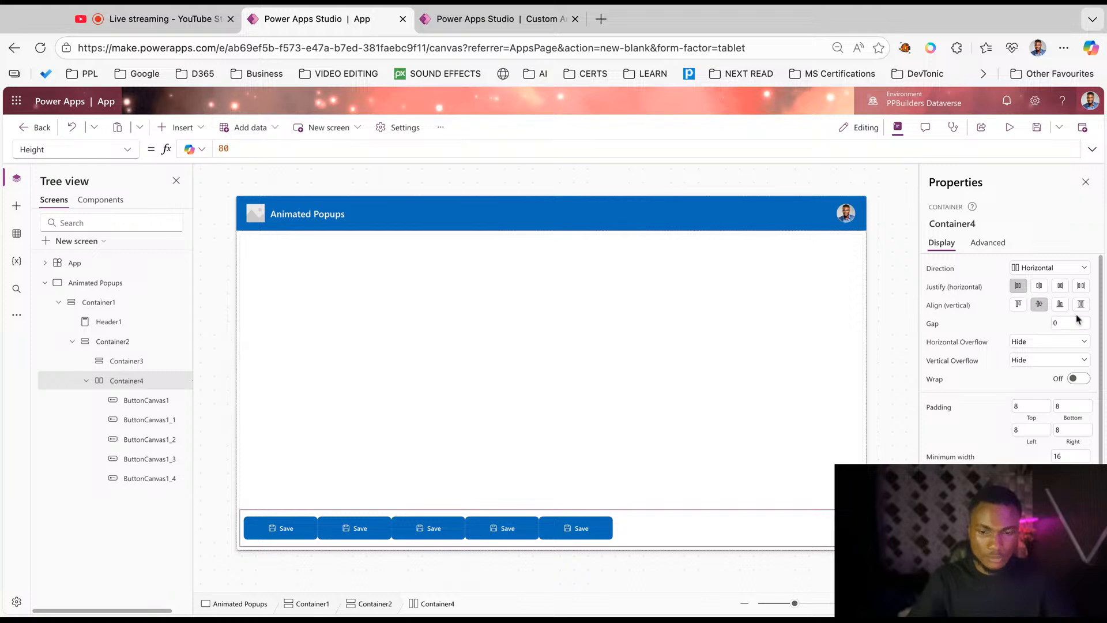
pyautogui.write('30')
pyautogui.press('Tab')
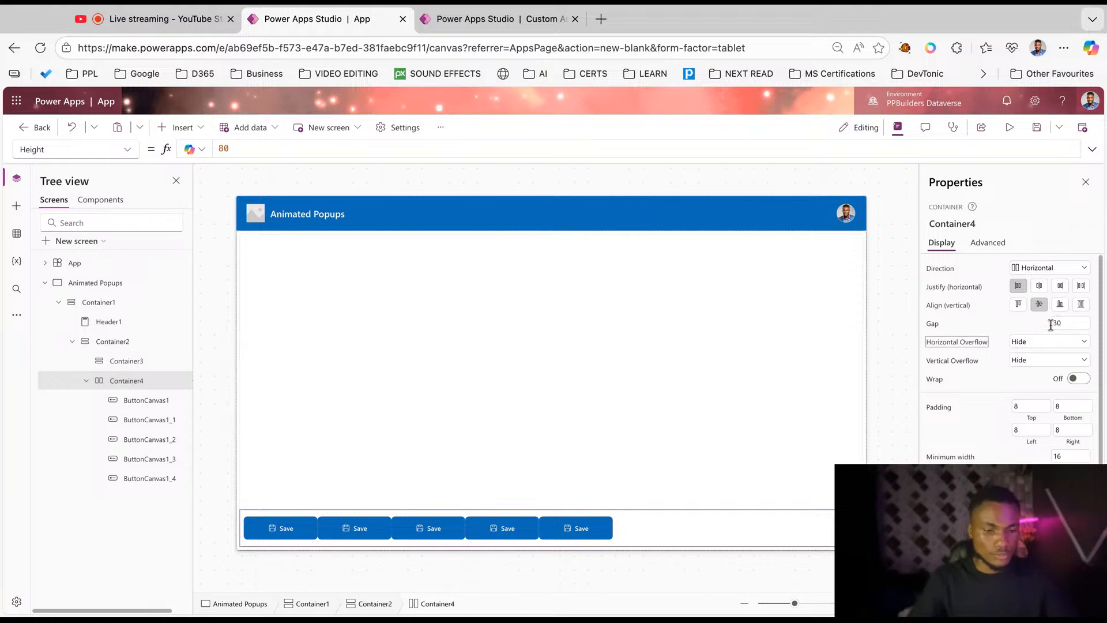
pyautogui.click(1041, 288)
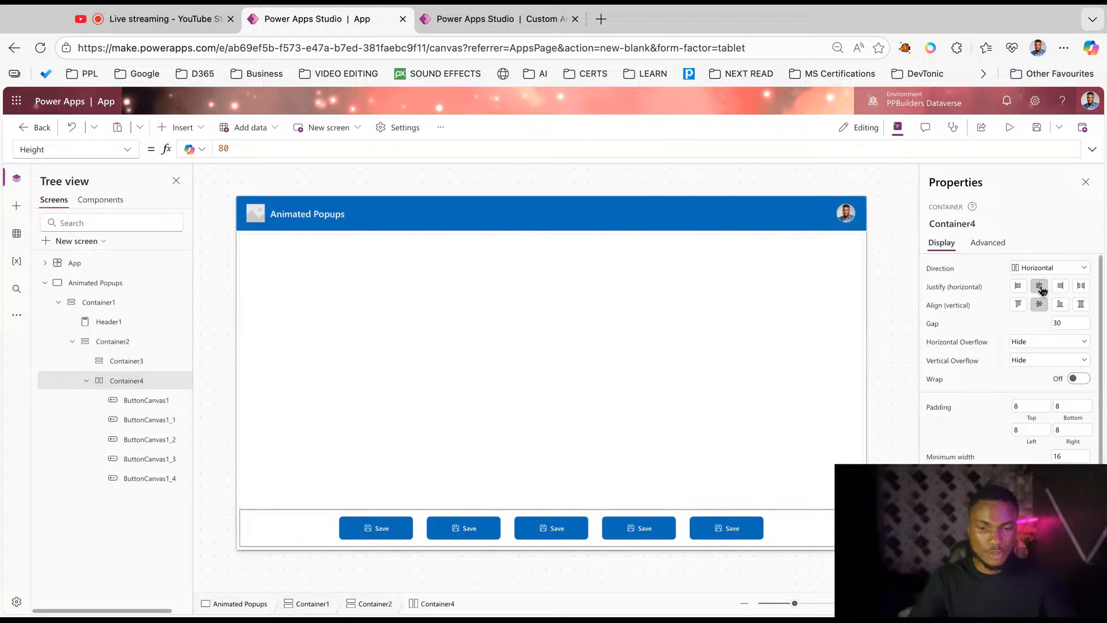
# Change the first Save button's palette color to the standard green.
pyautogui.click(394, 530)
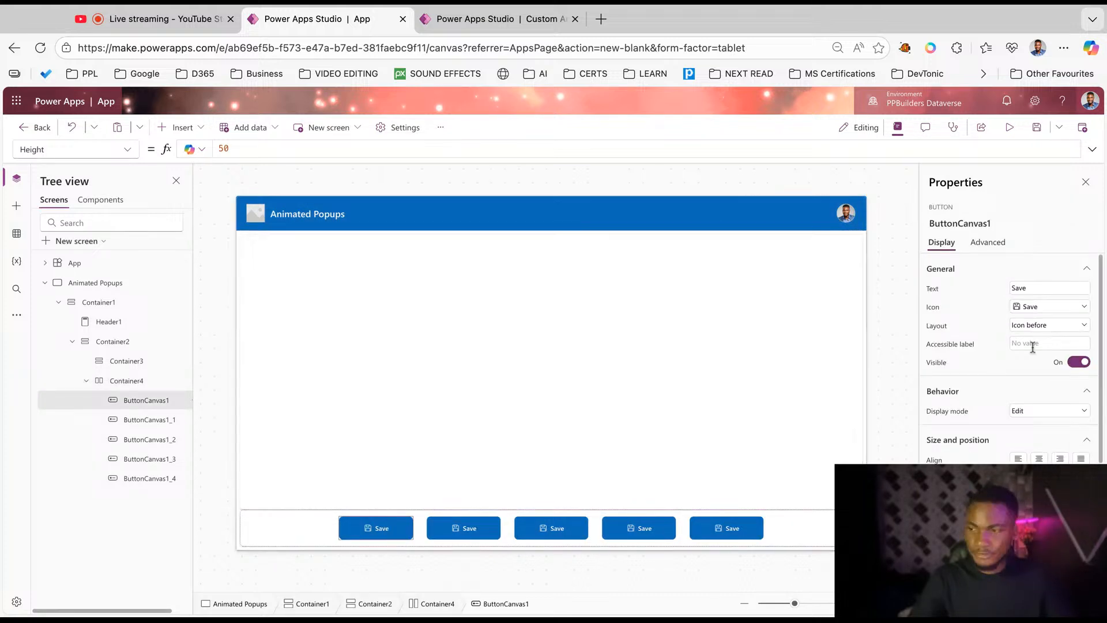
pyautogui.scroll(-5, 1033, 347)
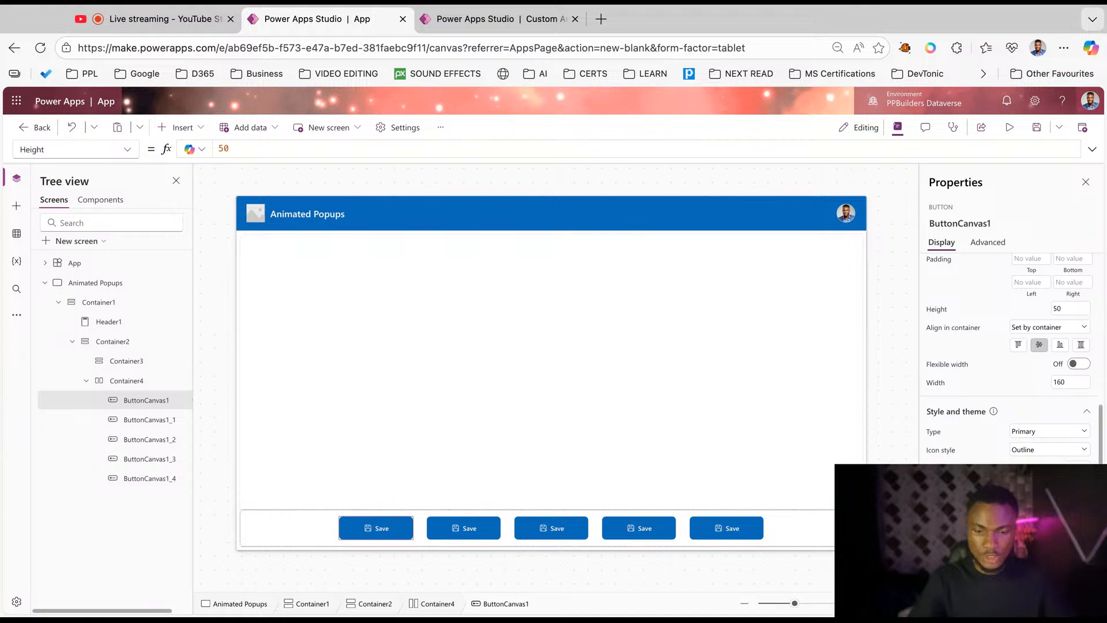
pyautogui.click(1080, 468)
pyautogui.click(994, 423)
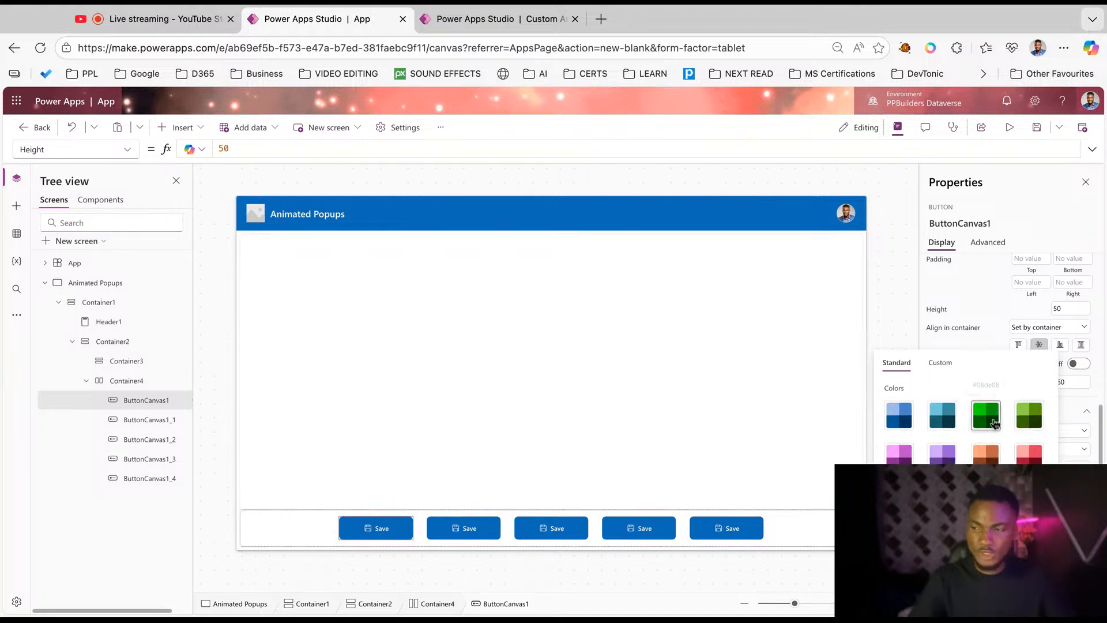
# Change the text of the second button in the row to "Cancel".
pyautogui.click(469, 529)
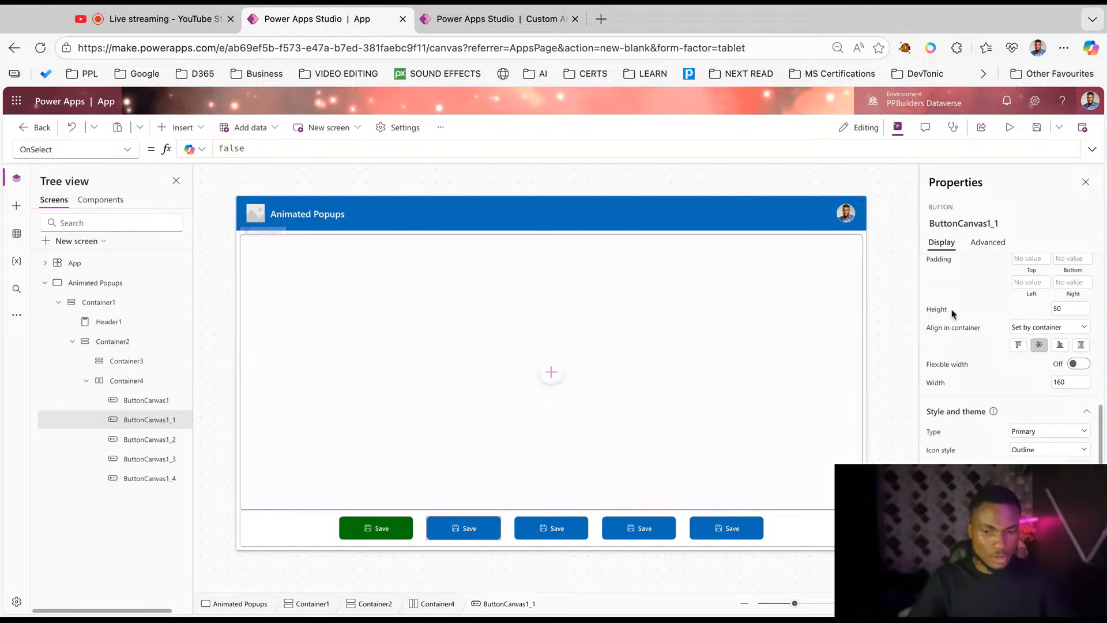
pyautogui.click(1046, 288)
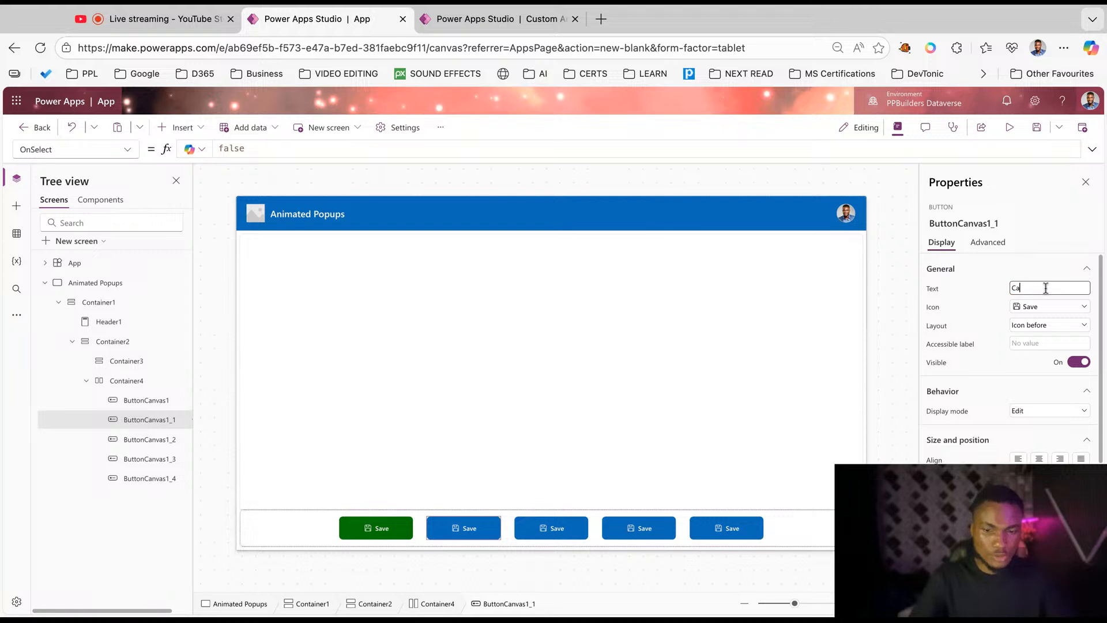
pyautogui.write('Cancel')
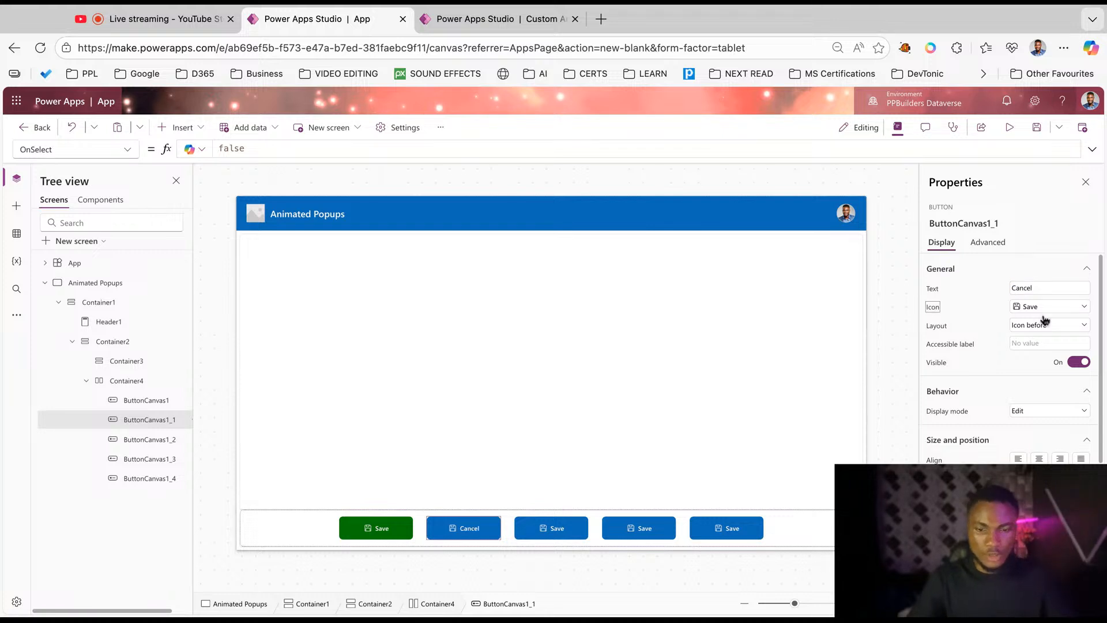
# Give the Cancel button the X-shaped icon and a gray palette color.
pyautogui.click(1051, 306)
pyautogui.write('can')
pyautogui.press('BackSpace')
pyautogui.press('BackSpace')
pyautogui.press('BackSpace')
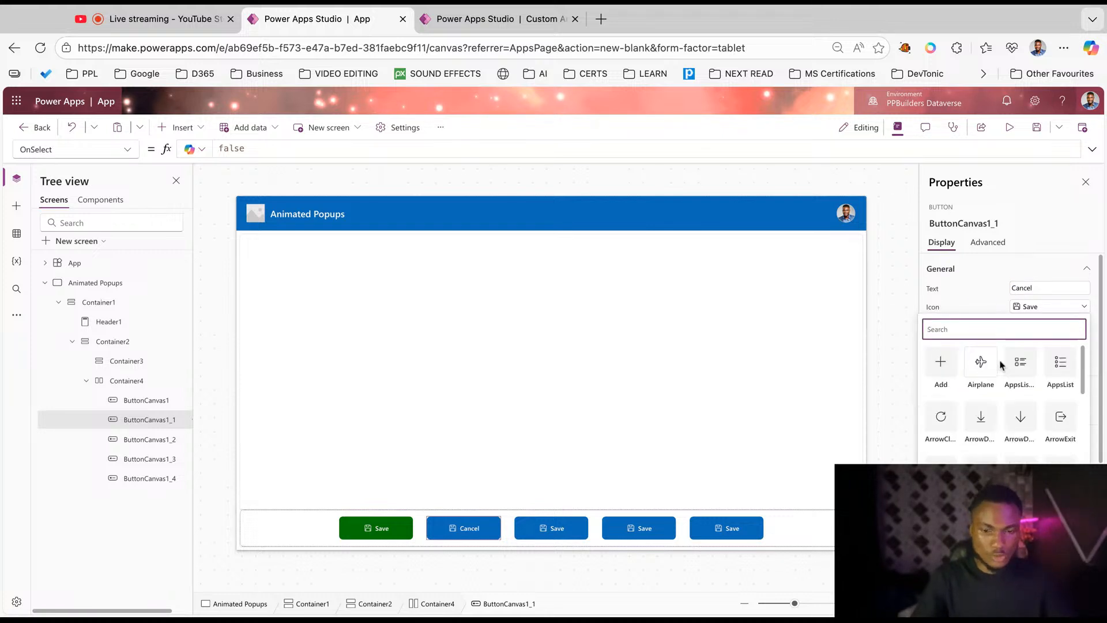
pyautogui.write('x')
pyautogui.press('BackSpace')
pyautogui.scroll(-5, 1068, 455)
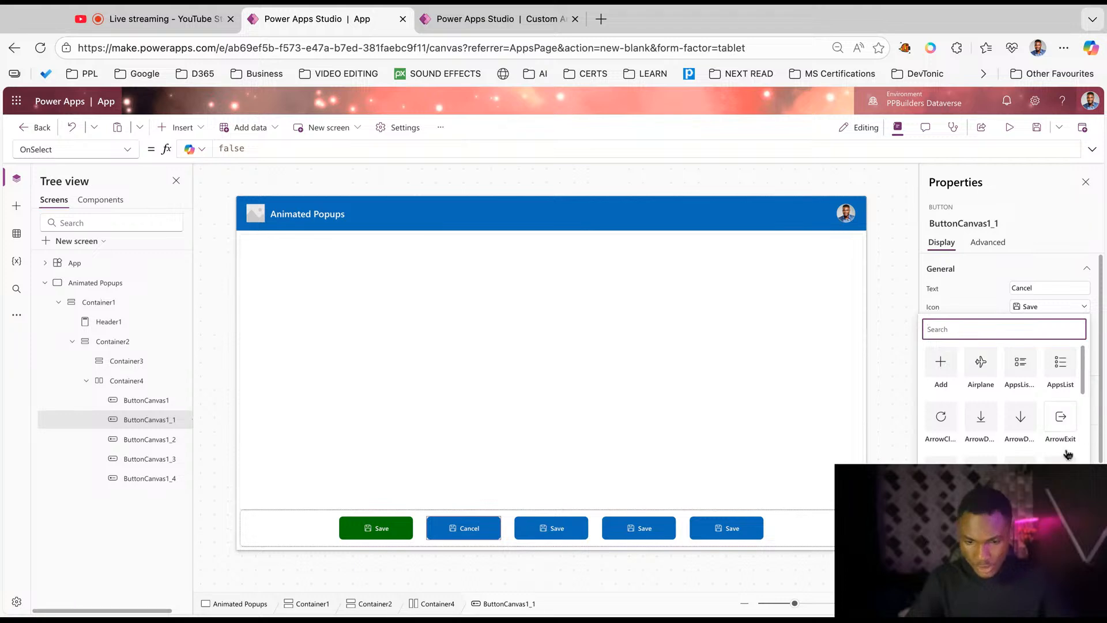
pyautogui.scroll(-2, 1068, 454)
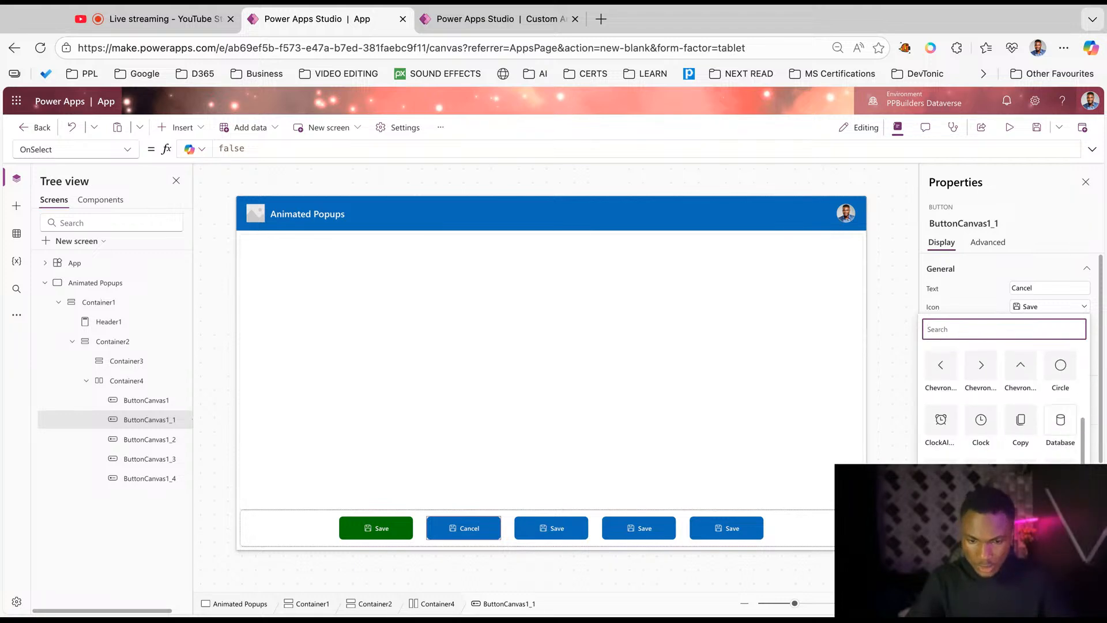
pyautogui.click(1021, 424)
pyautogui.scroll(-4, 1009, 358)
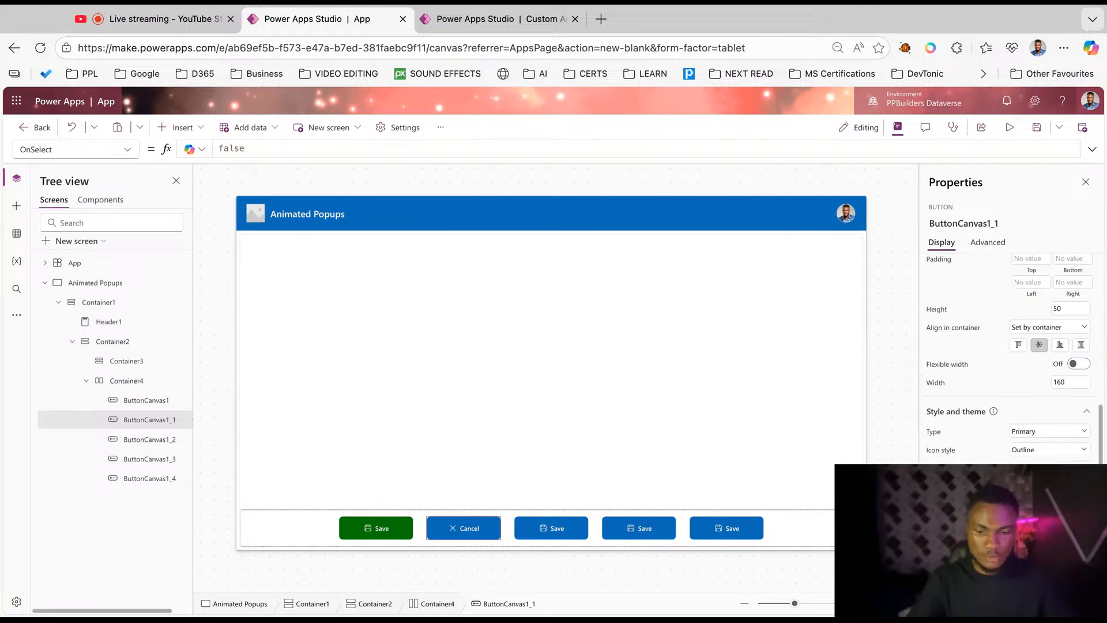
pyautogui.click(1078, 469)
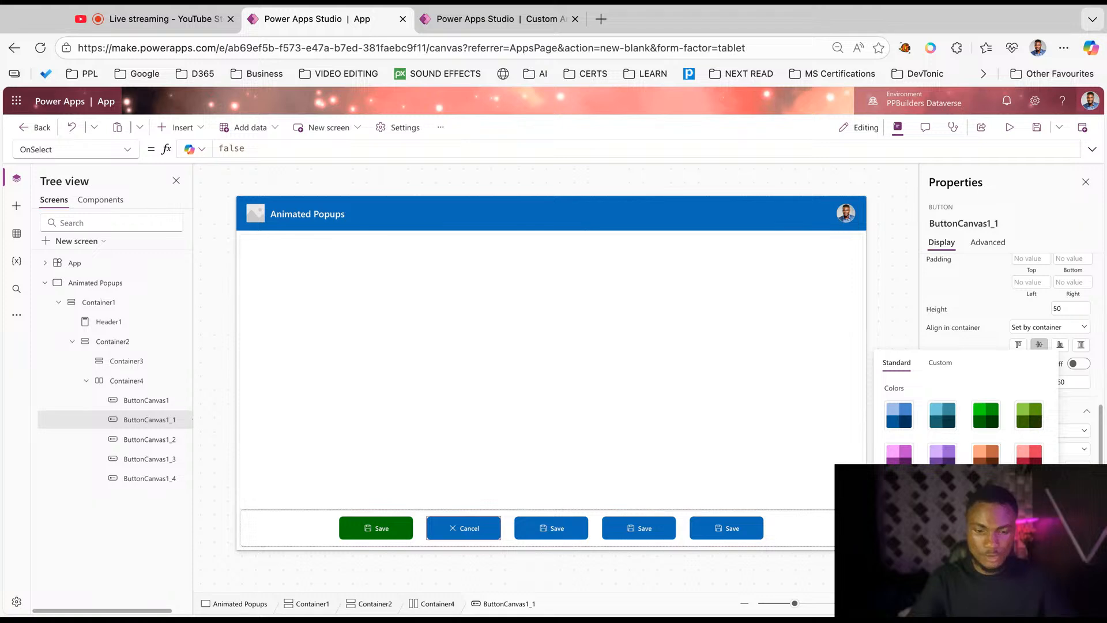
# Change the text of the third button in the row to "Delete".
pyautogui.click(539, 535)
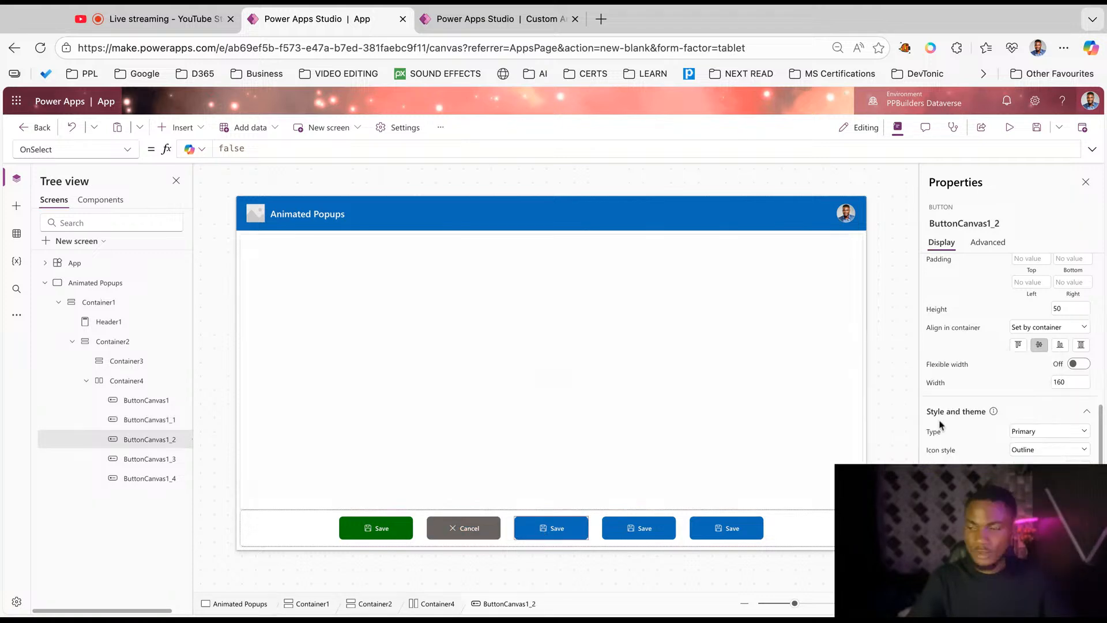
pyautogui.scroll(3, 1009, 380)
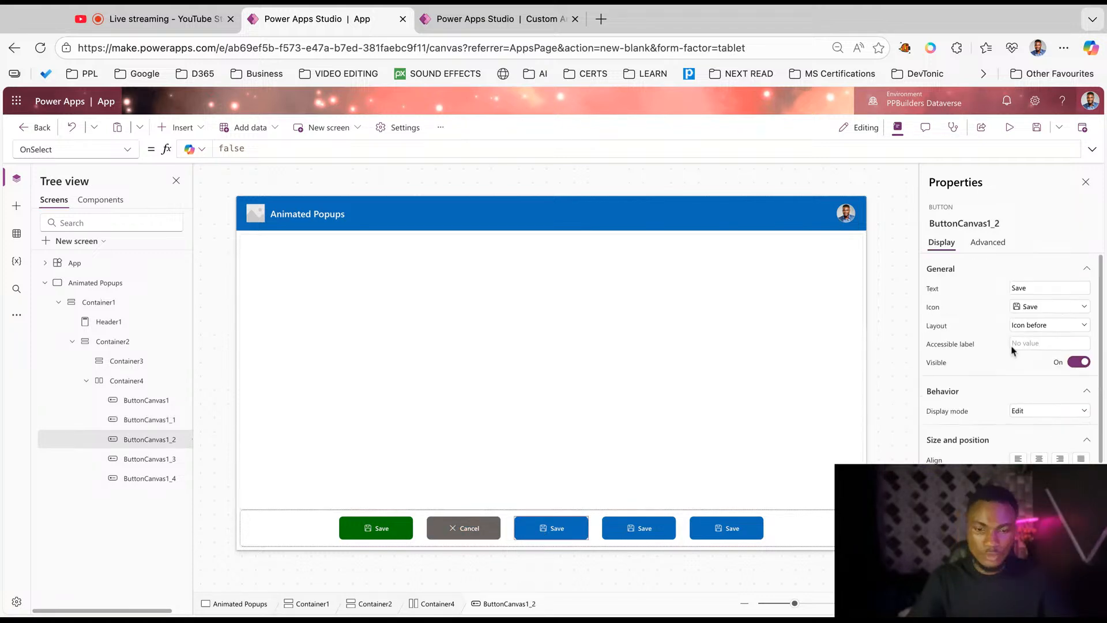
pyautogui.doubleClick(1036, 286)
pyautogui.write('Delete')
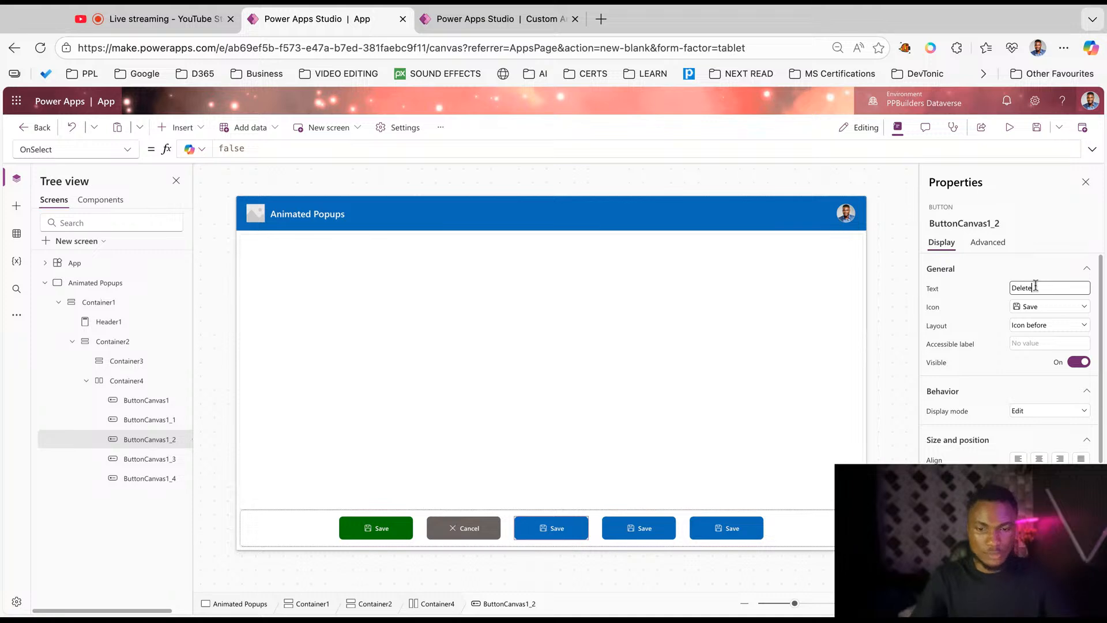
# Find the trash-can icon and apply it to the Delete button.
pyautogui.click(1044, 309)
pyautogui.write('bin')
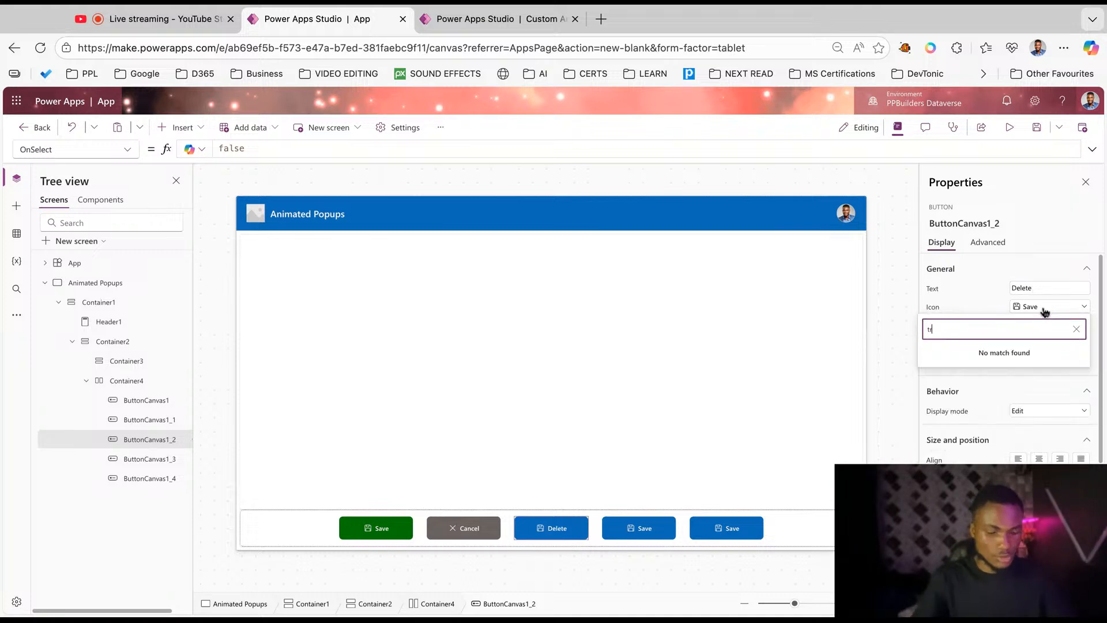
pyautogui.press('BackSpace')
pyautogui.press('BackSpace')
pyautogui.press('BackSpace')
pyautogui.write('dle')
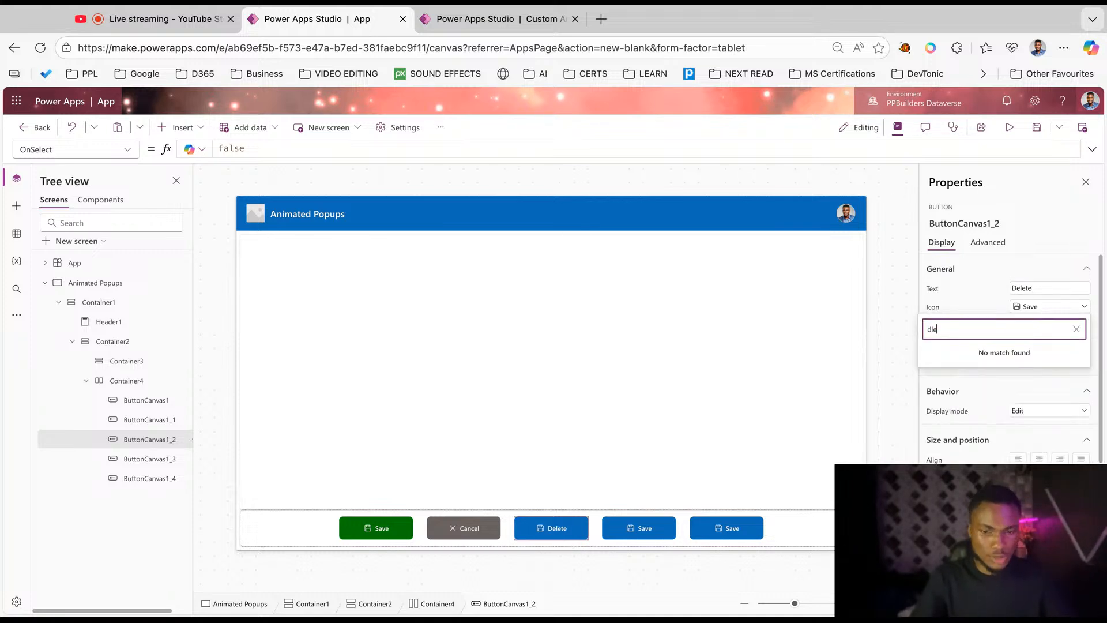
pyautogui.press('BackSpace')
pyautogui.press('BackSpace')
pyautogui.write('e')
pyautogui.click(981, 362)
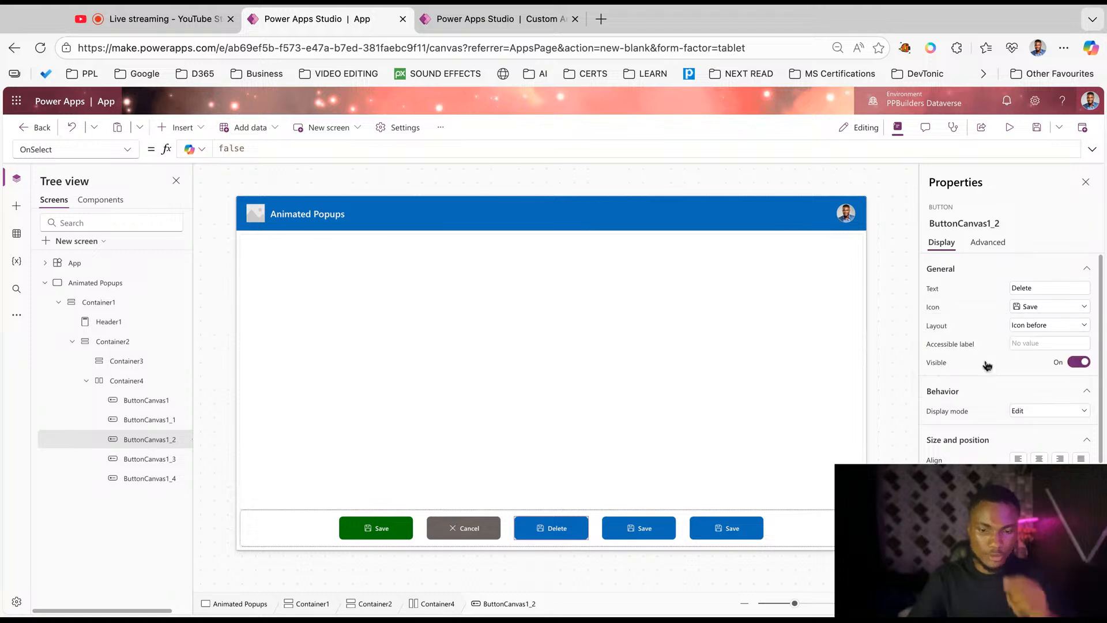
# Give the Delete button the red palette color.
pyautogui.scroll(-5, 1015, 404)
pyautogui.click(1077, 469)
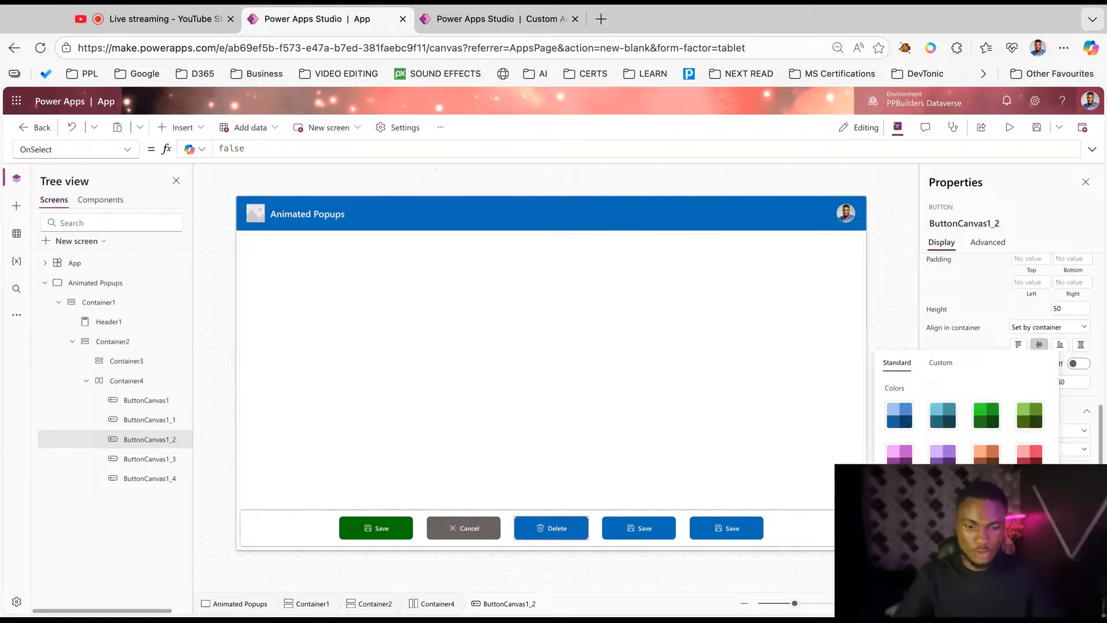
pyautogui.click(1028, 454)
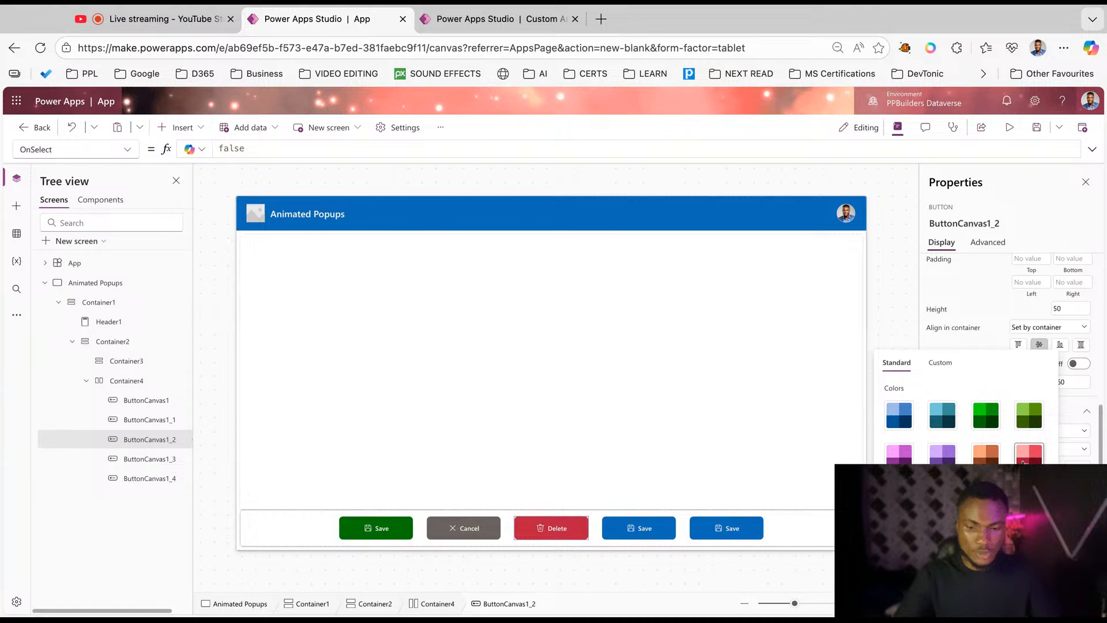
# Change the text of the fourth button in the row to "Reports".
pyautogui.click(633, 531)
pyautogui.scroll(5, 1010, 346)
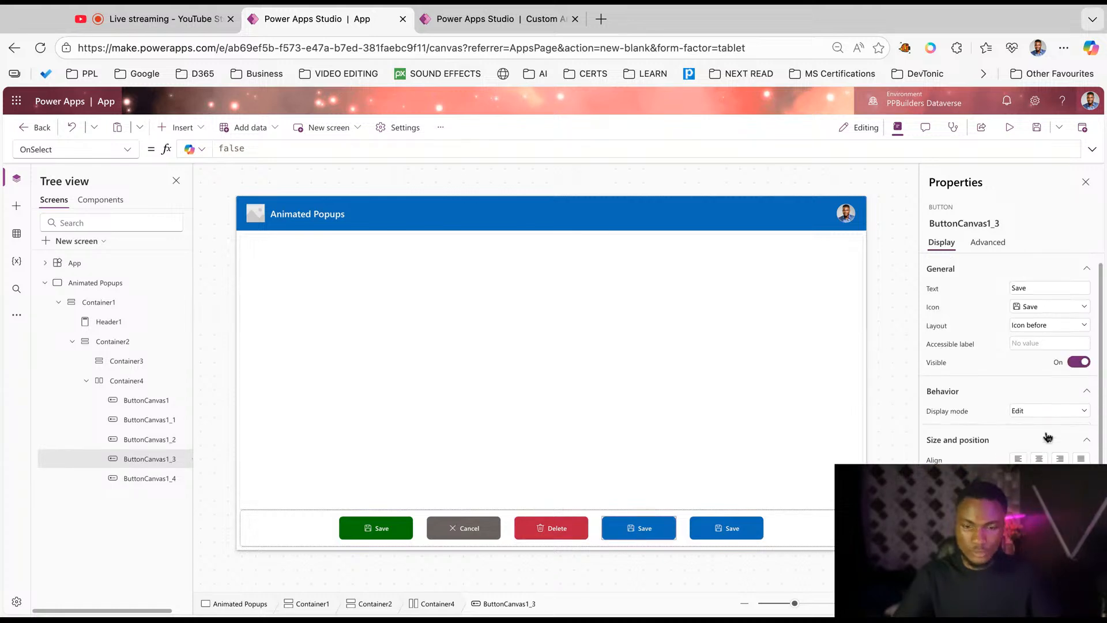
pyautogui.doubleClick(1036, 288)
pyautogui.write('Reports')
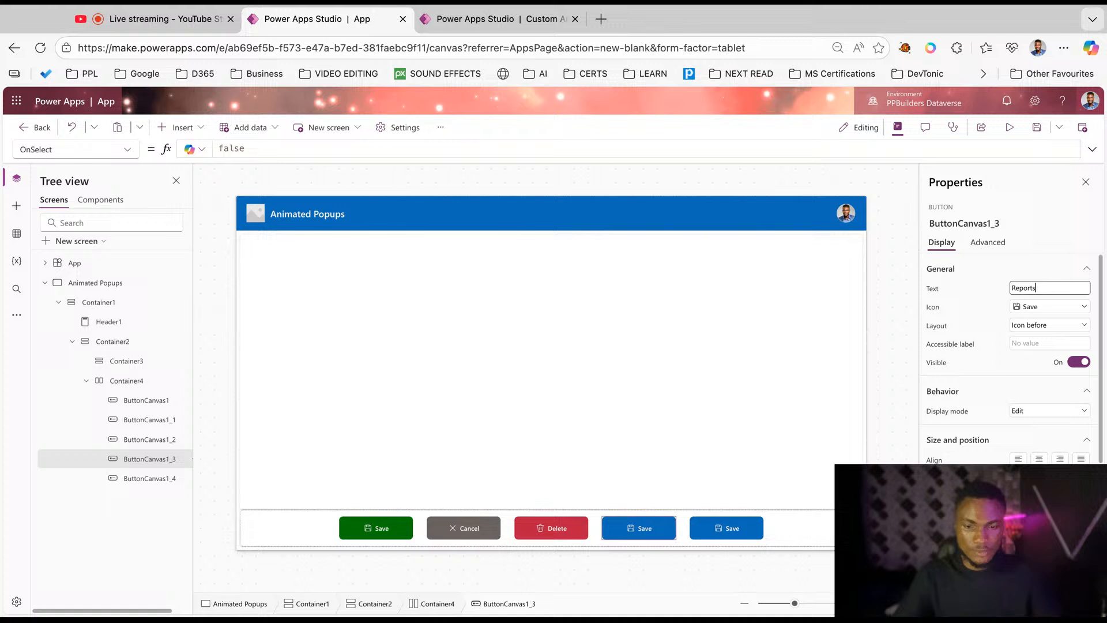
pyautogui.click(969, 313)
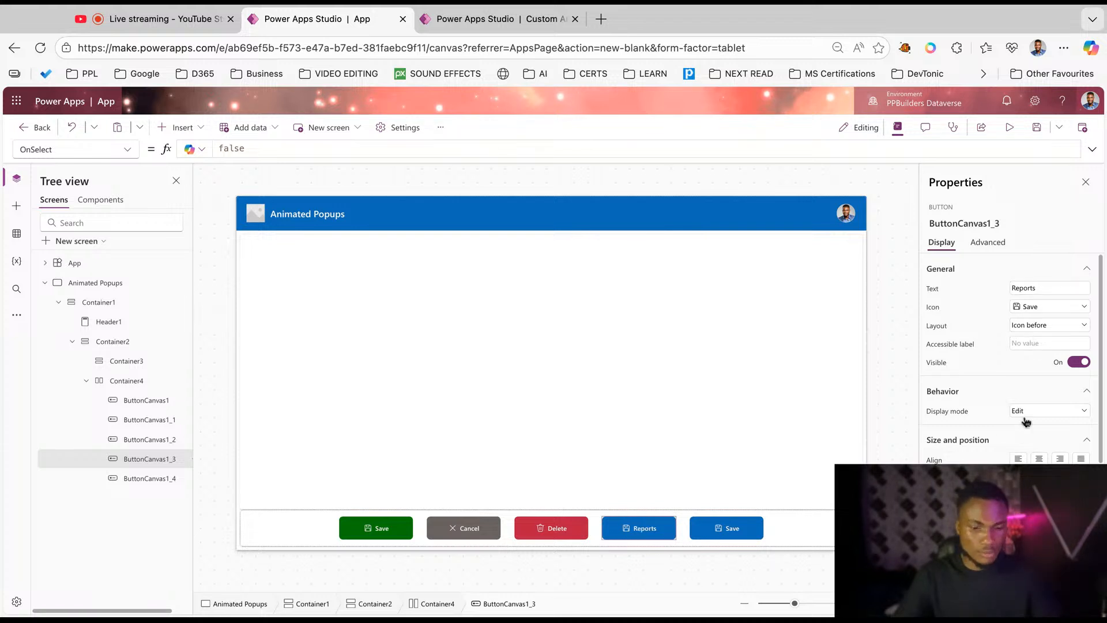
# Give the Reports button the purple palette color.
pyautogui.scroll(-5, 1026, 418)
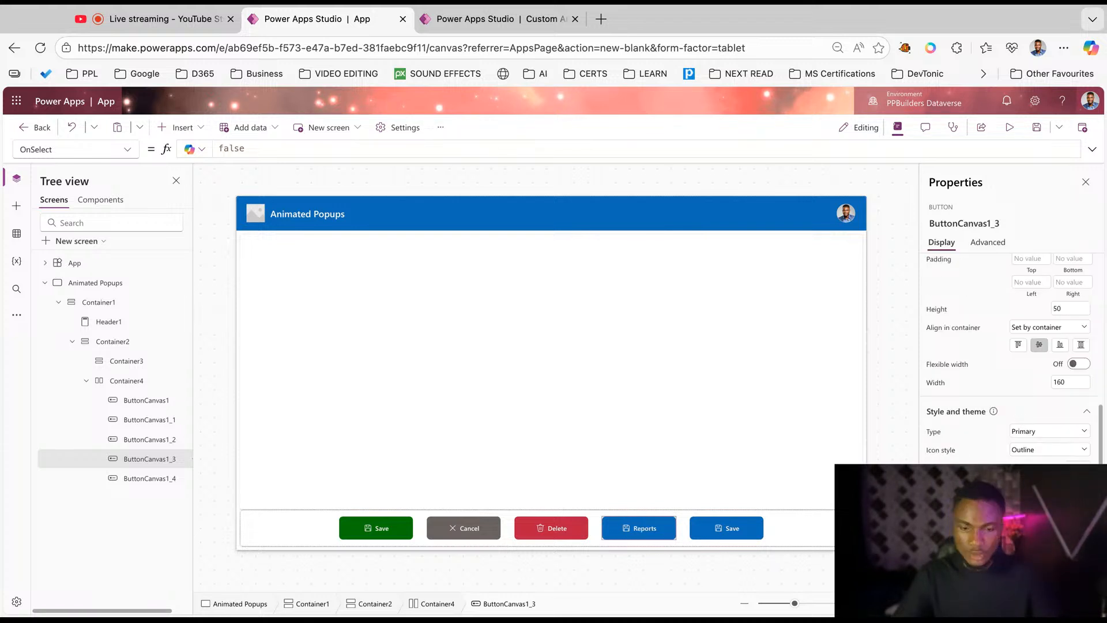
pyautogui.click(1078, 469)
pyautogui.click(942, 456)
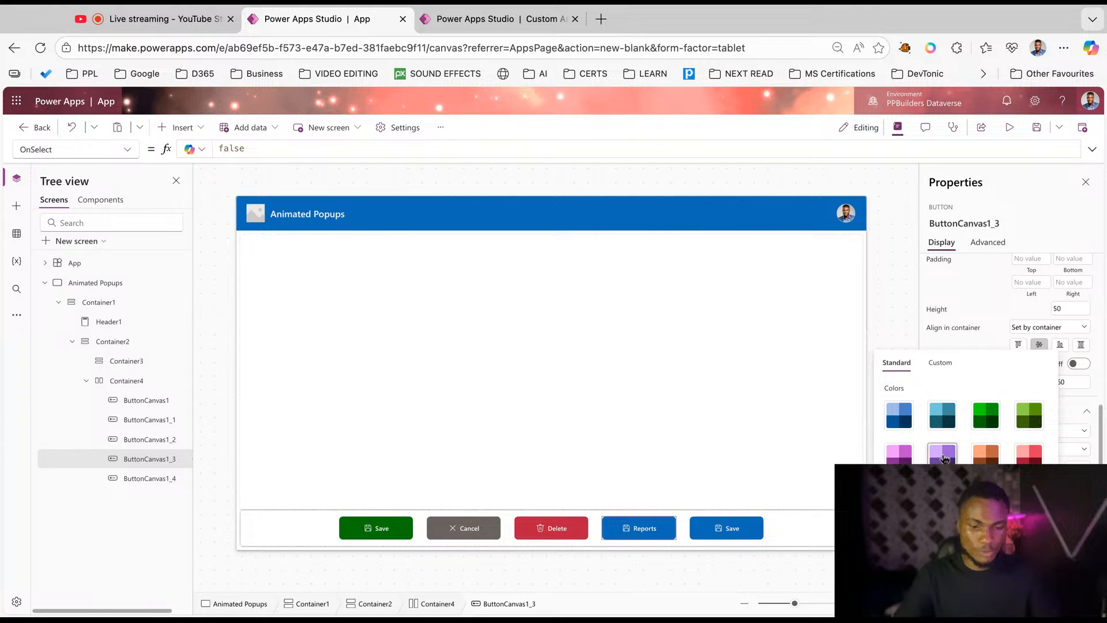
pyautogui.click(980, 281)
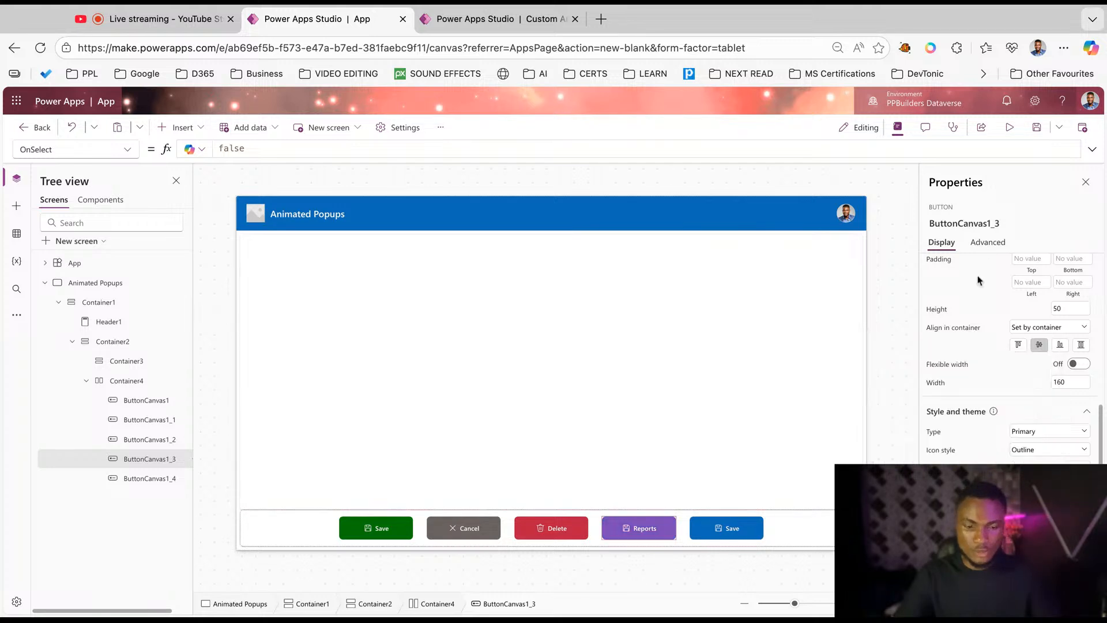
# Find the Send icon and apply it to the Reports button.
pyautogui.scroll(5, 980, 281)
pyautogui.click(1025, 307)
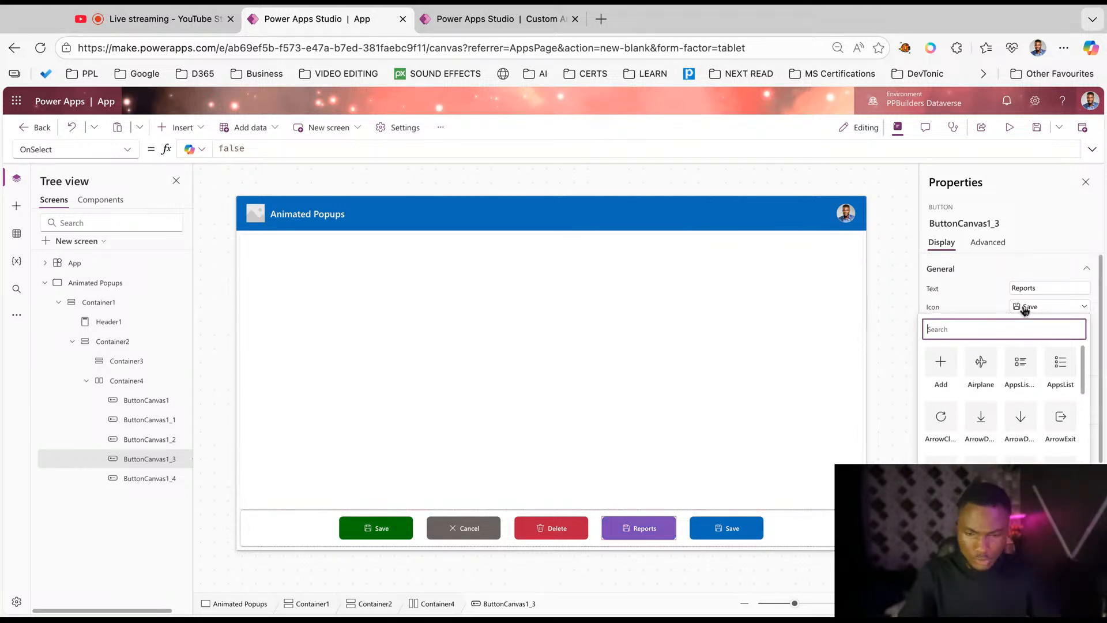
pyautogui.write('sen')
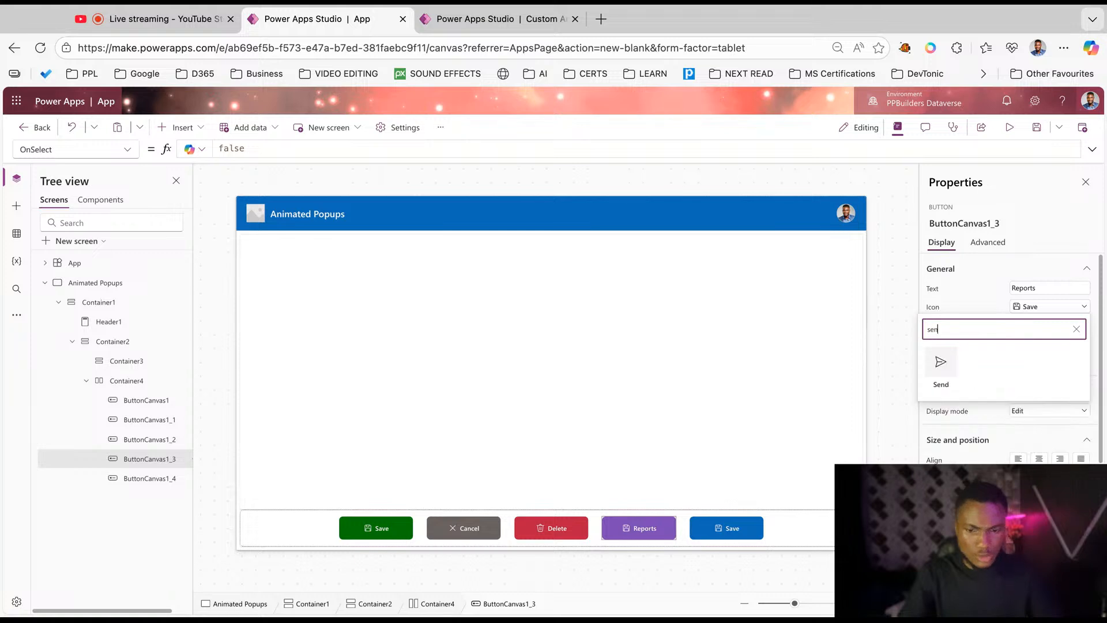
pyautogui.click(941, 363)
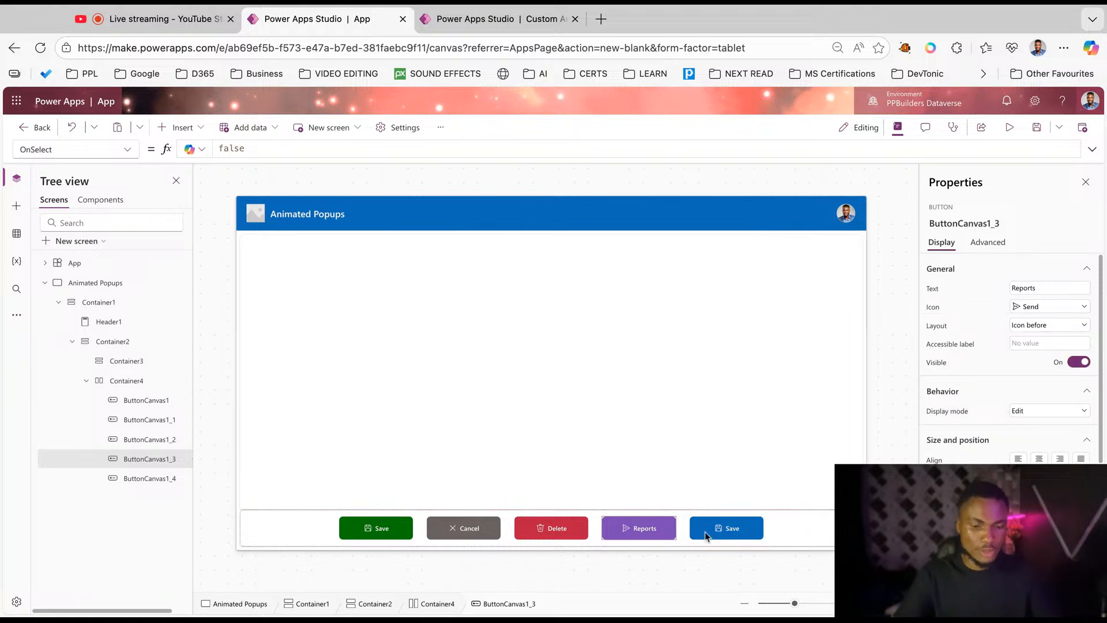
# Change the text of the fifth button in the row to "Generate PDF".
pyautogui.click(721, 529)
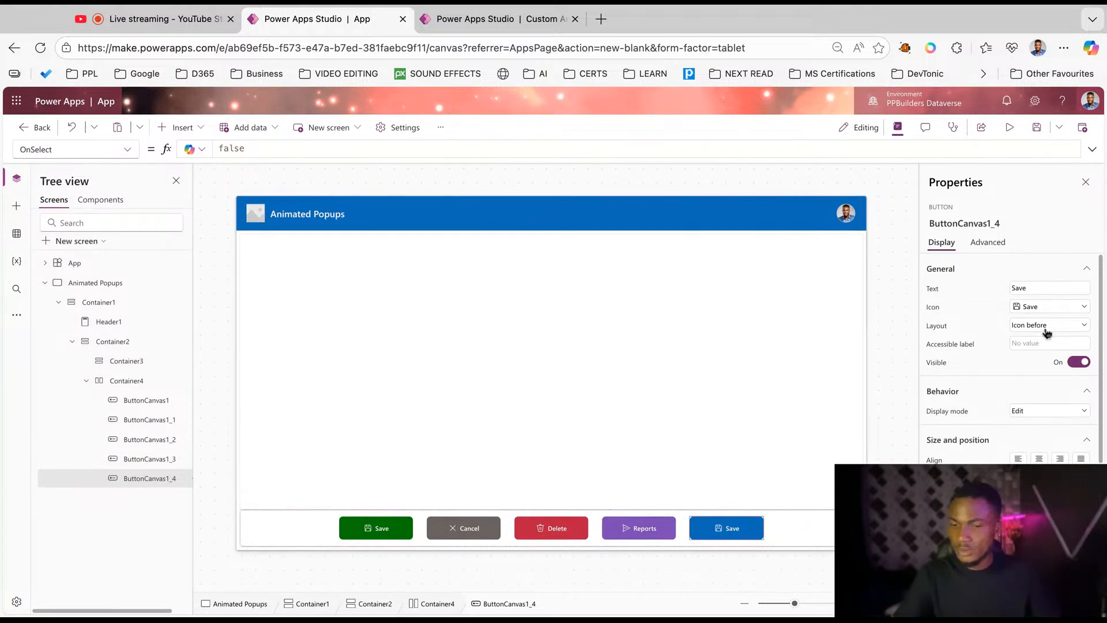
pyautogui.click(1035, 287)
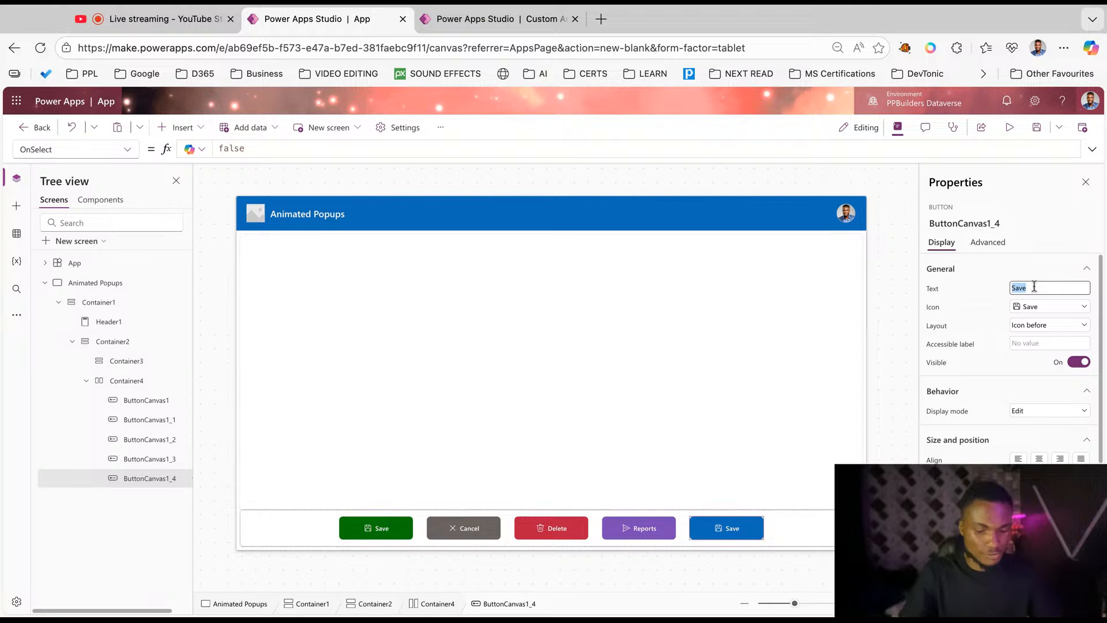
pyautogui.write('Geenrate')
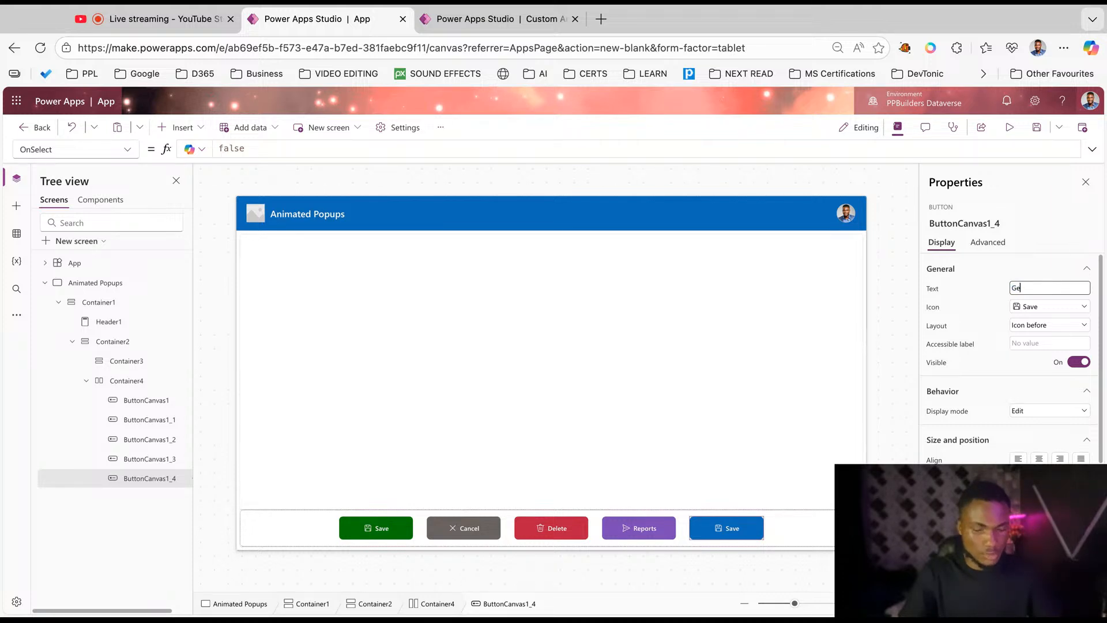
pyautogui.press('BackSpace')
pyautogui.press('BackSpace')
pyautogui.press('BackSpace')
pyautogui.press('BackSpace')
pyautogui.press('BackSpace')
pyautogui.press('BackSpace')
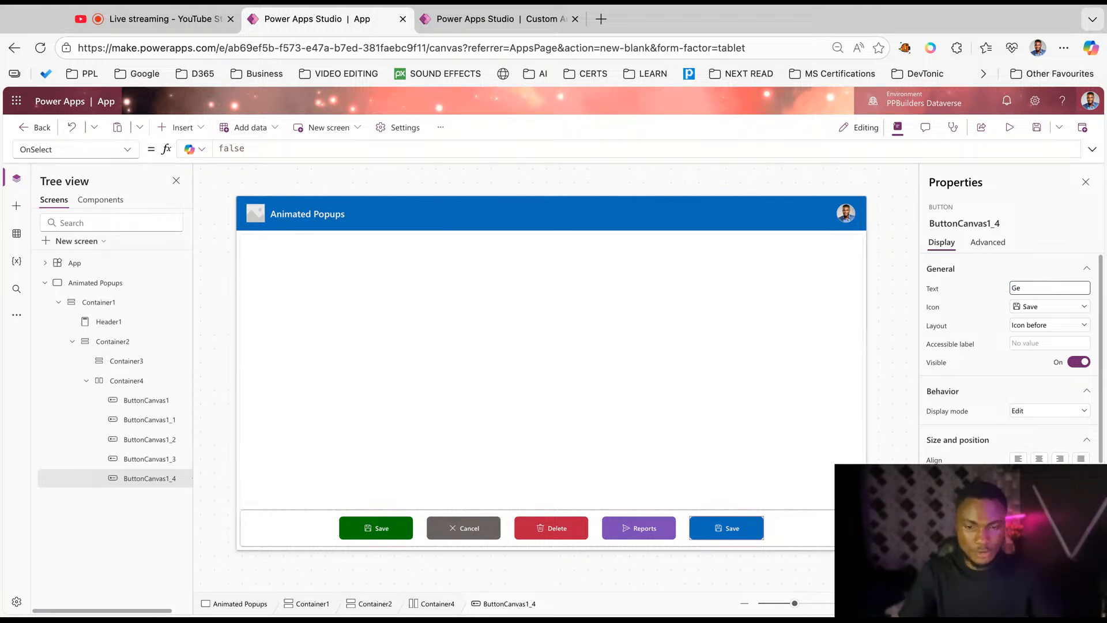
pyautogui.write('nerate pd')
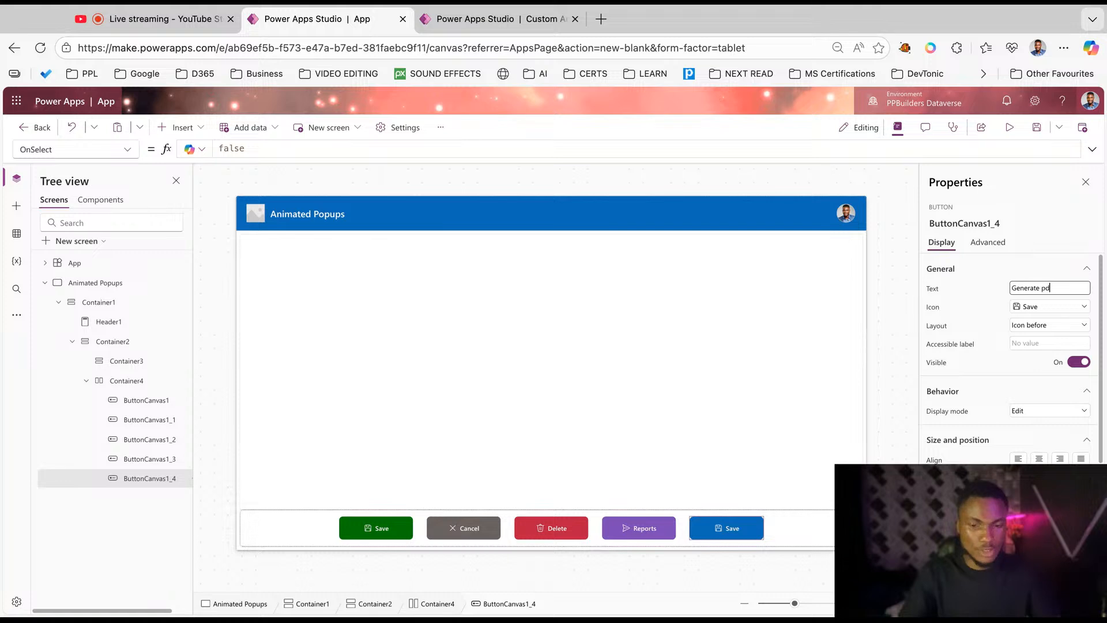
pyautogui.write('f')
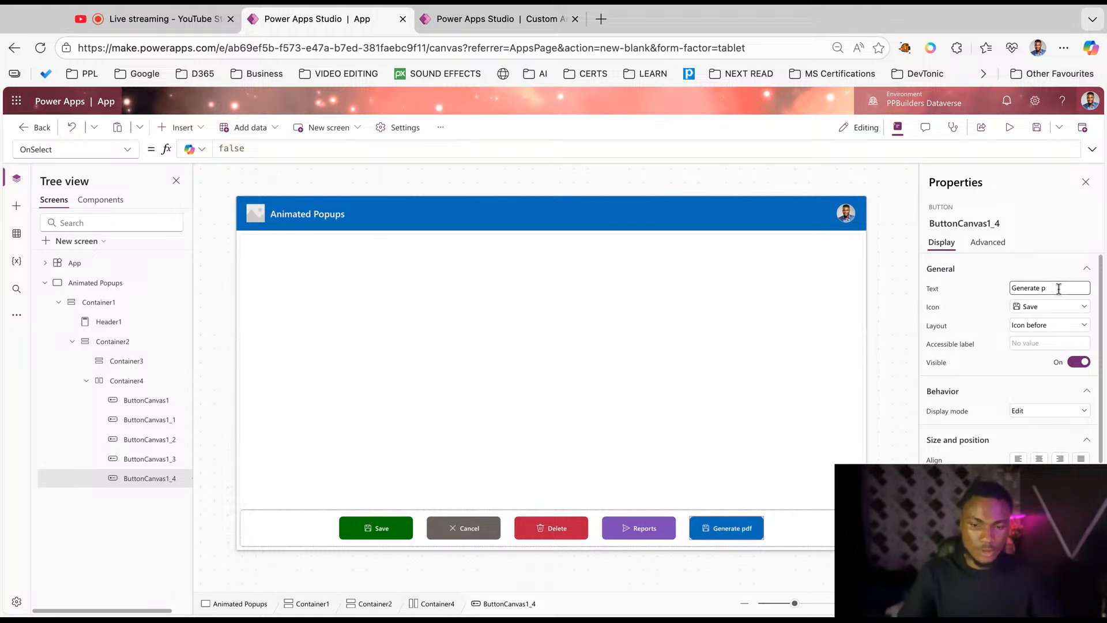
pyautogui.press('BackSpace')
pyautogui.write('PDF')
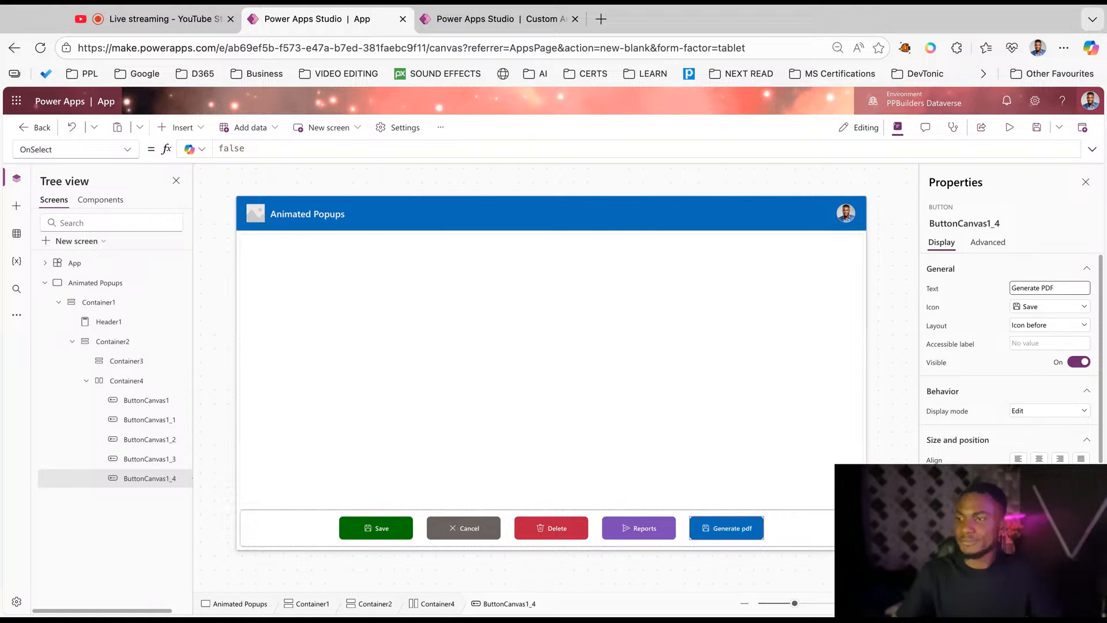
pyautogui.click(167, 29)
pyautogui.click(297, 19)
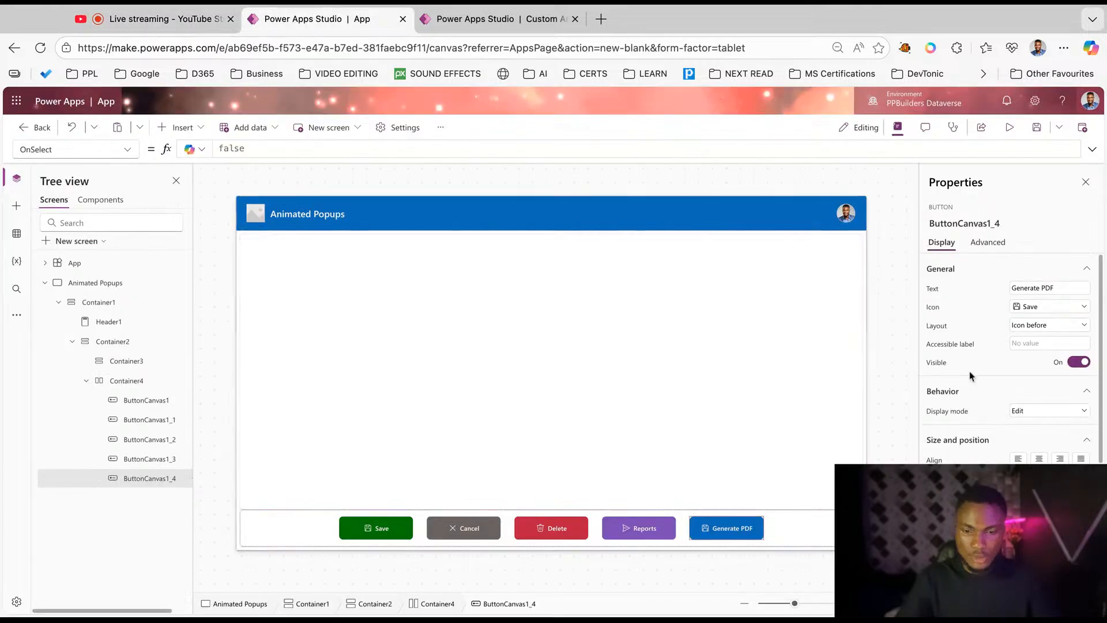
# Find the PDF document icon and apply it to the Generate PDF button.
pyautogui.click(1032, 308)
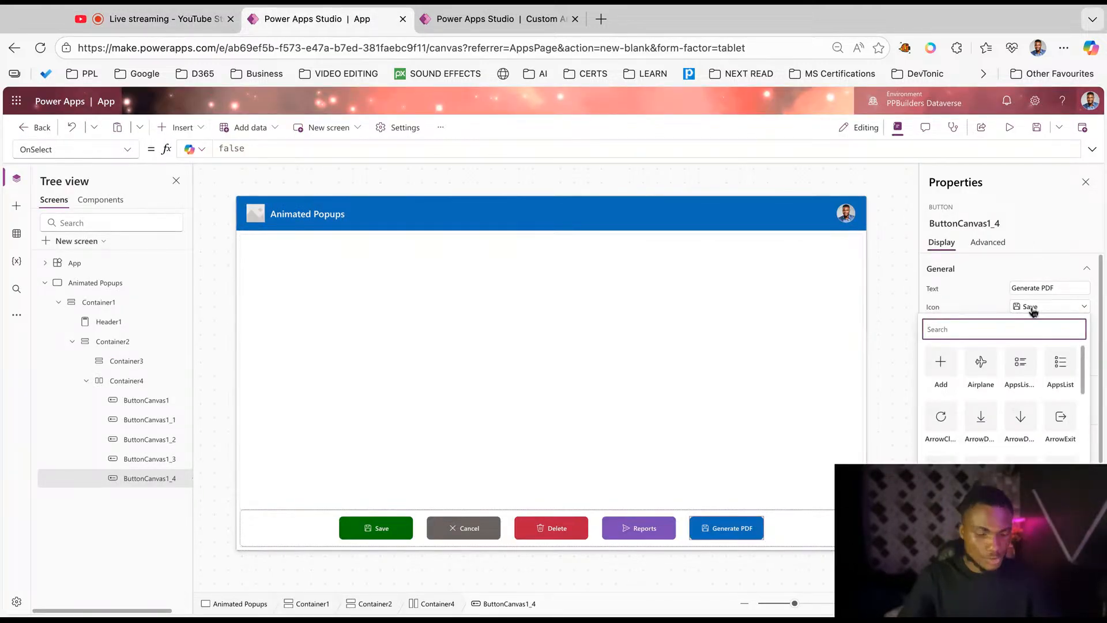
pyautogui.write('PDF')
pyautogui.click(942, 362)
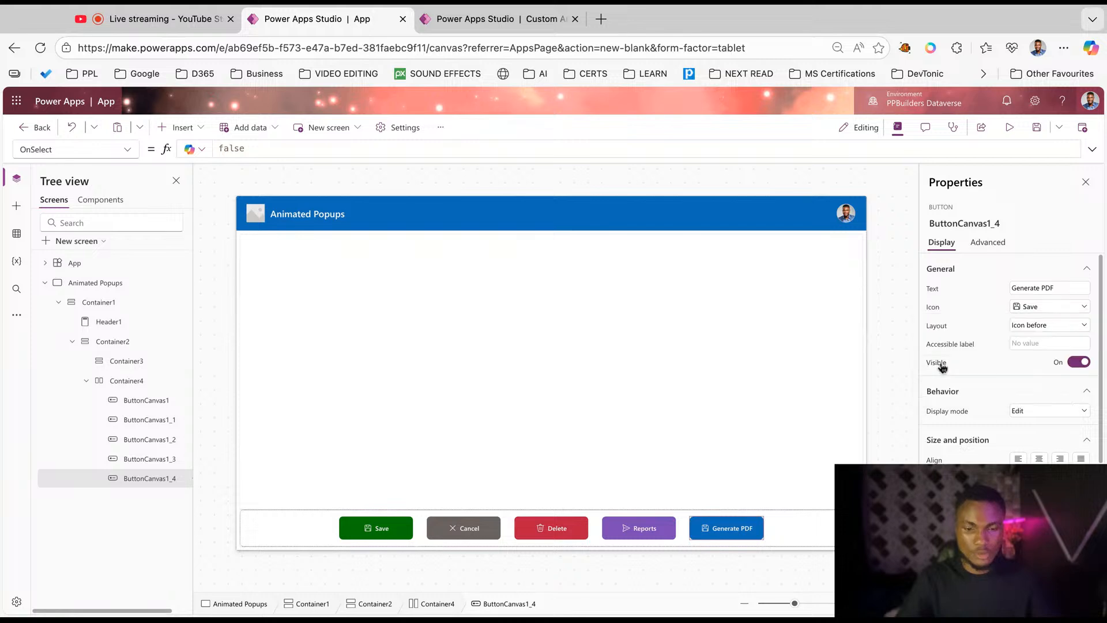
pyautogui.scroll(-5, 996, 420)
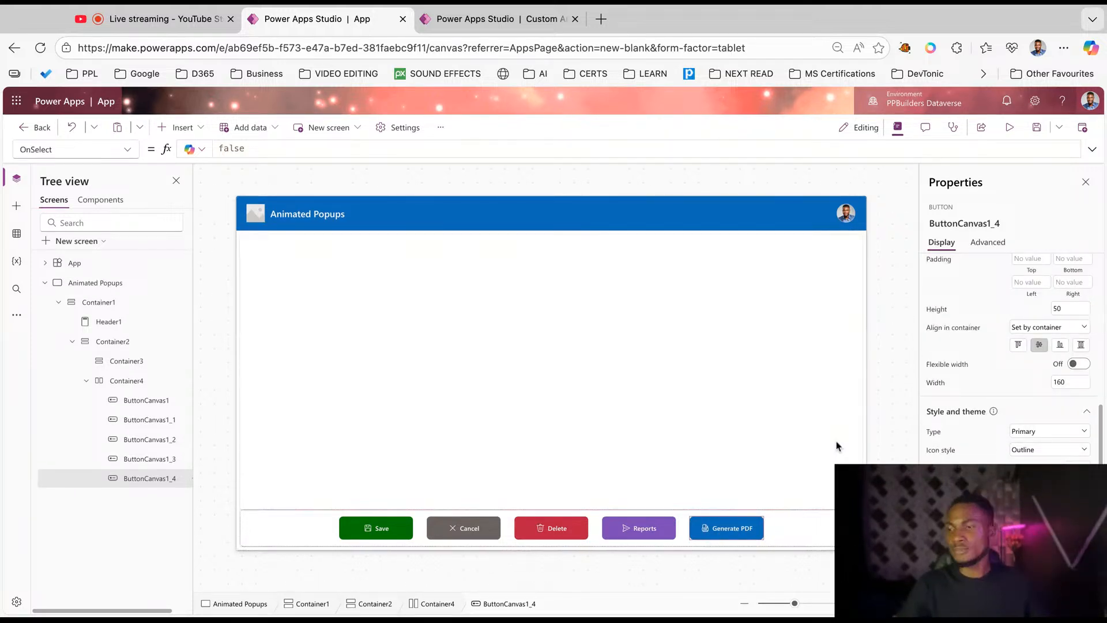
# Insert a modern Text control into Container3, the empty content area above the button row.
pyautogui.click(727, 383)
pyautogui.click(642, 379)
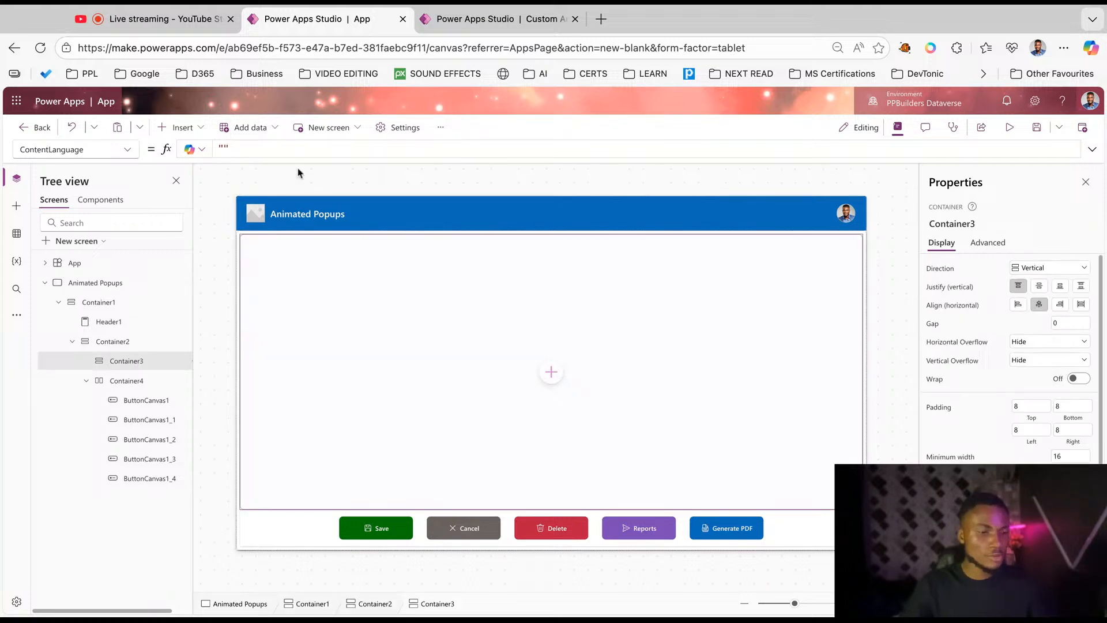
pyautogui.click(202, 129)
pyautogui.write('TEXT')
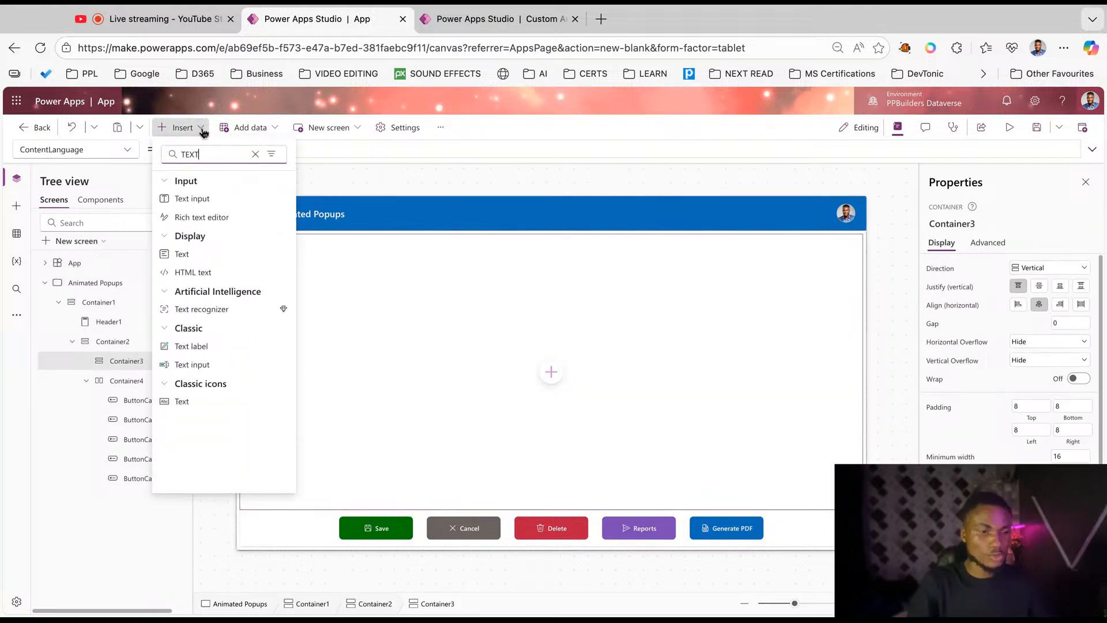
pyautogui.click(212, 253)
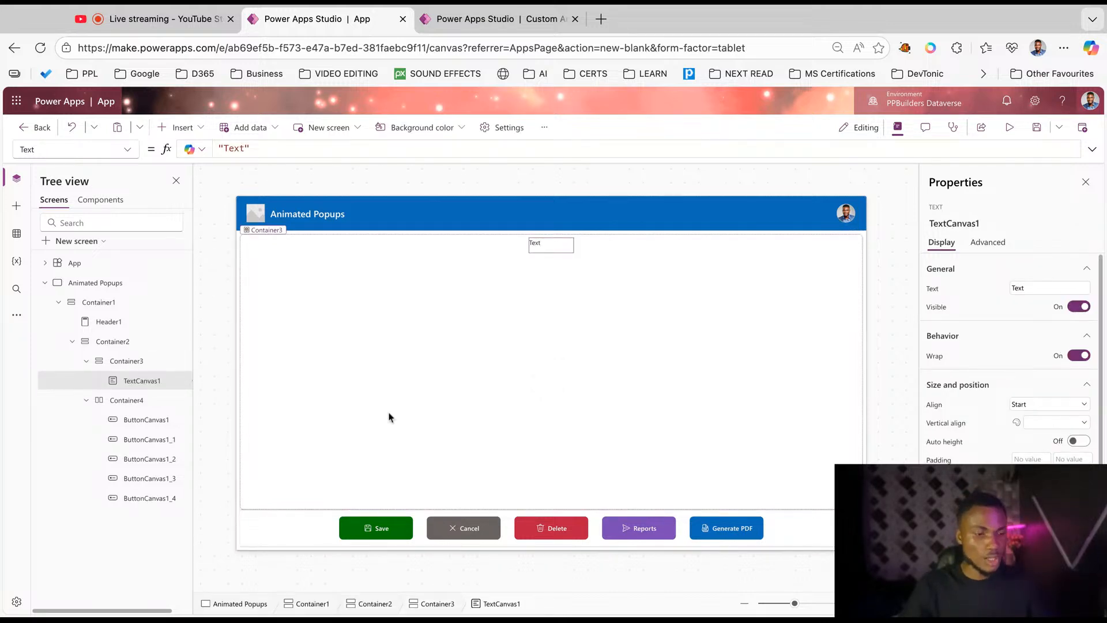
# Set Container3's vertical justification to space between and its horizontal alignment to stretch.
pyautogui.click(124, 362)
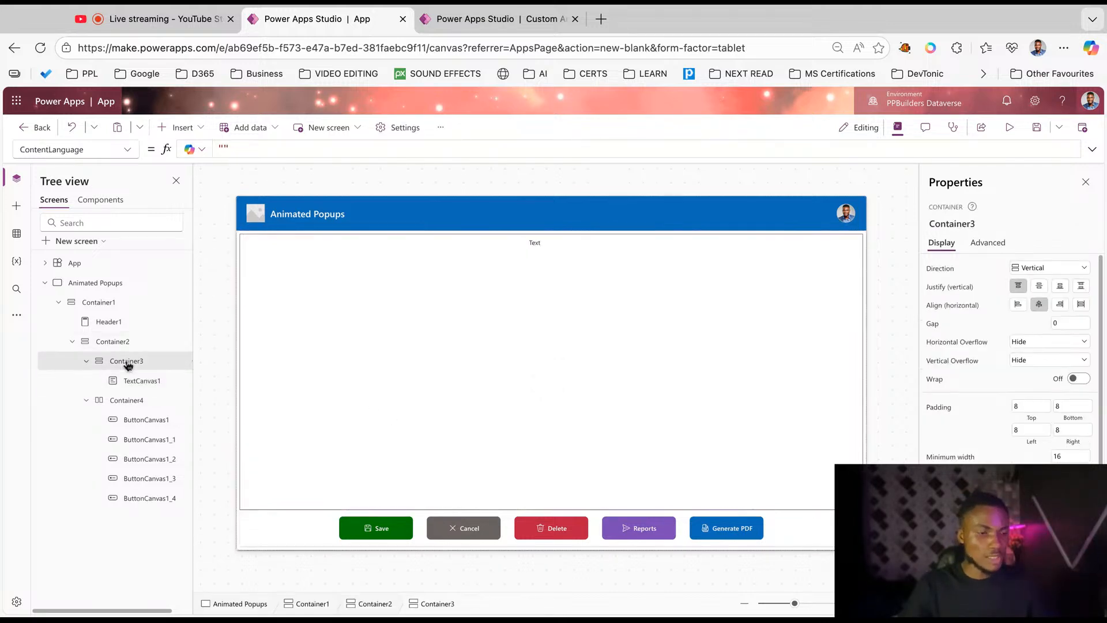
pyautogui.click(1081, 286)
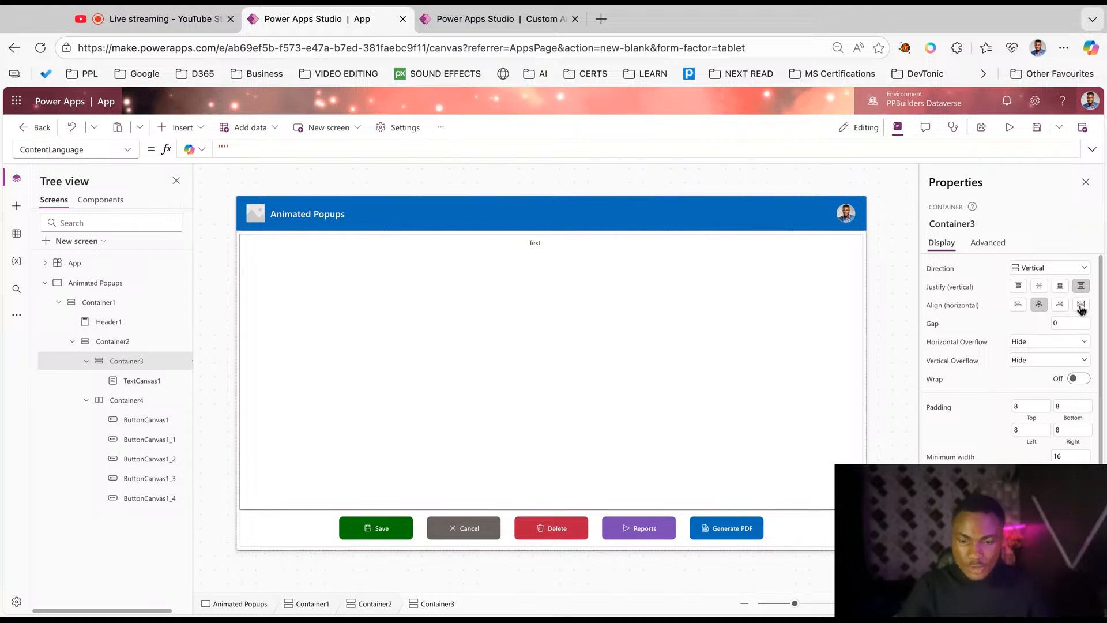
pyautogui.click(1080, 306)
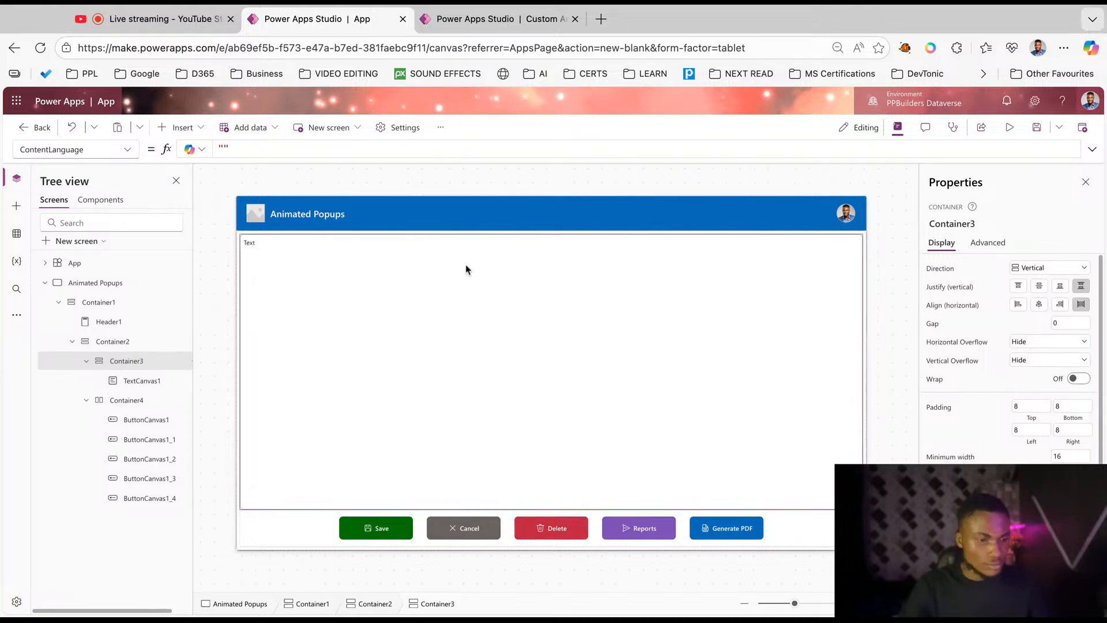
# Turn on flexible height for the text control so that it fills Container3.
pyautogui.click(131, 381)
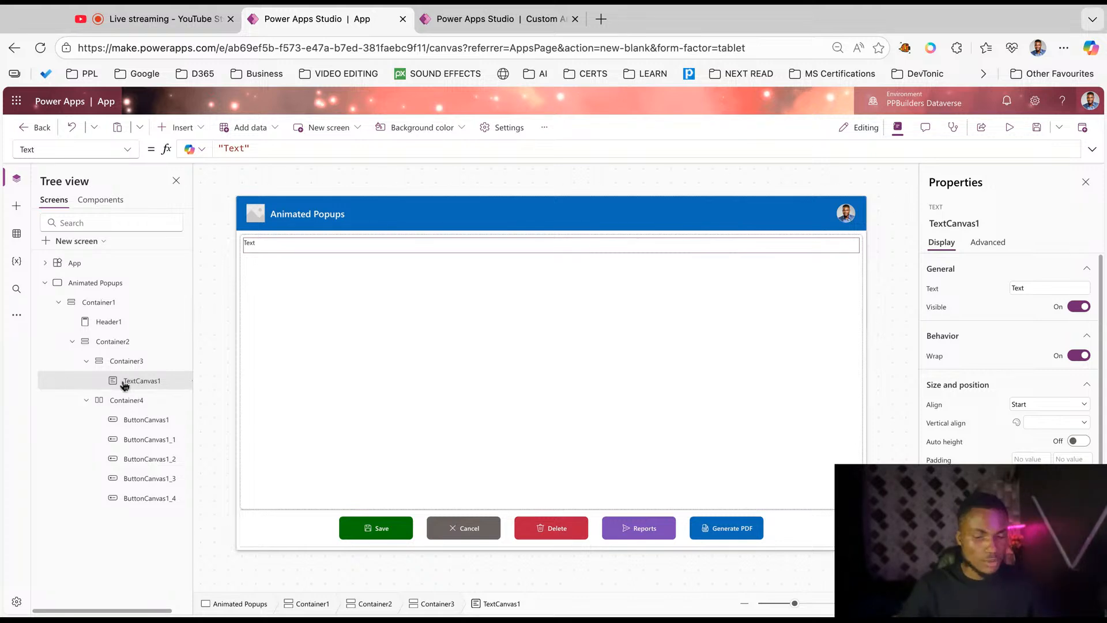
pyautogui.scroll(-2, 966, 459)
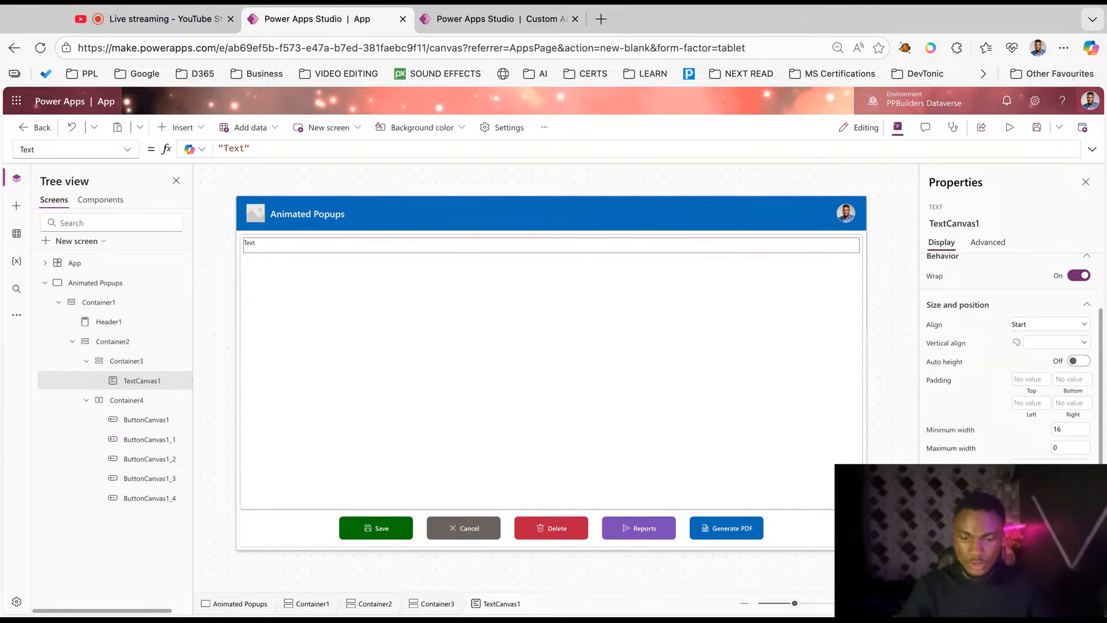
pyautogui.click(1079, 485)
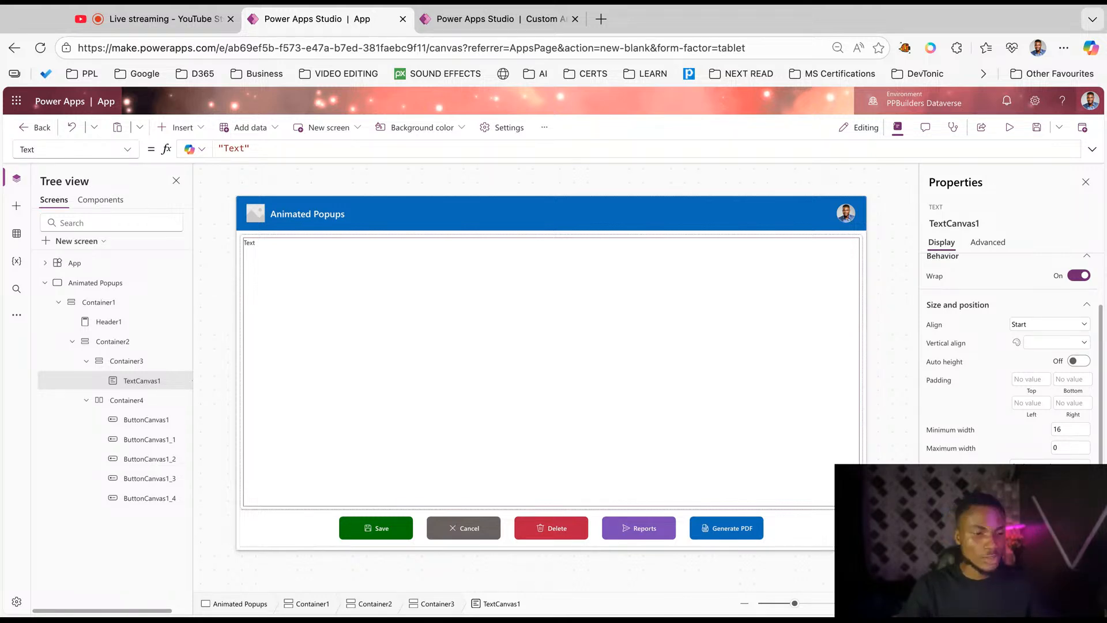
# Set the text control's content to "Select any of the action button below to see popups".
pyautogui.scroll(2, 1031, 348)
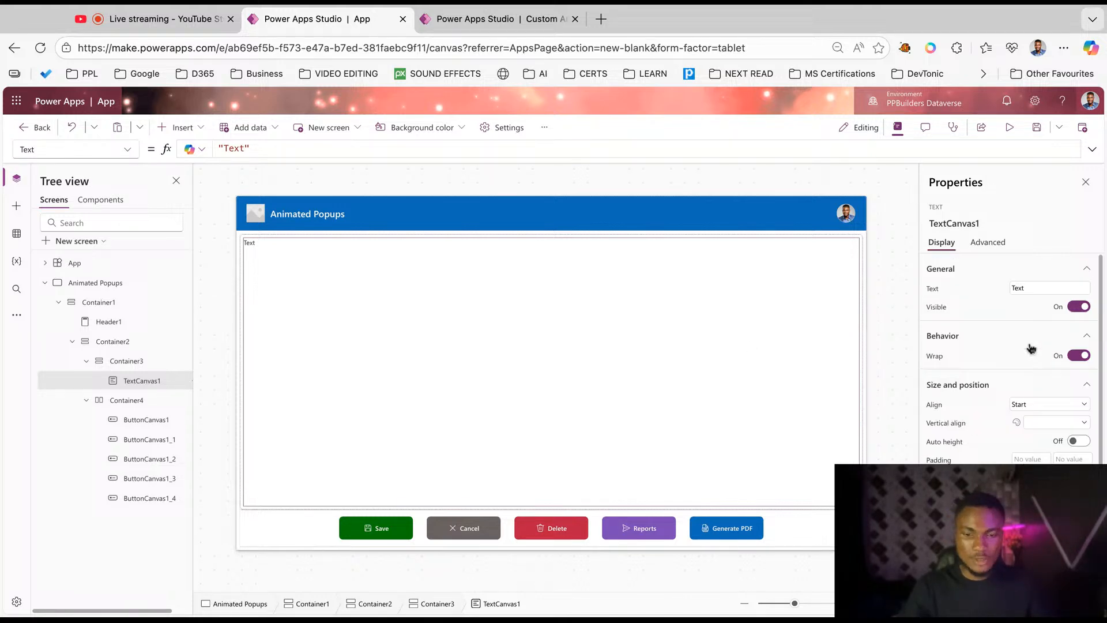
pyautogui.doubleClick(1029, 288)
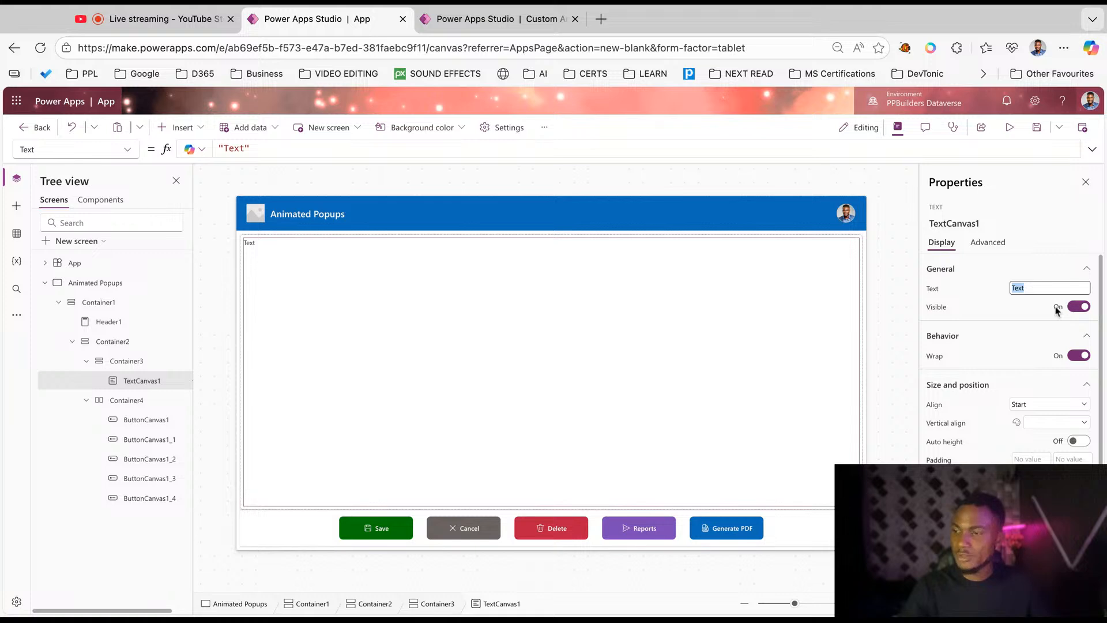
pyautogui.write('S')
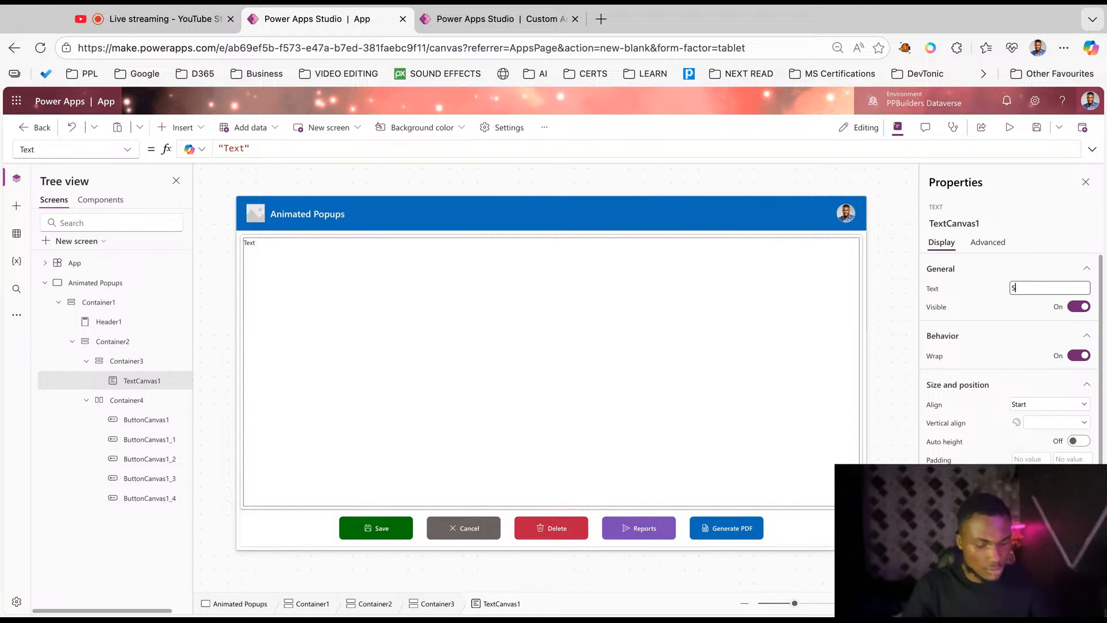
pyautogui.write('eelct')
pyautogui.press('BackSpace')
pyautogui.press('BackSpace')
pyautogui.press('BackSpace')
pyautogui.press('BackSpace')
pyautogui.press('BackSpace')
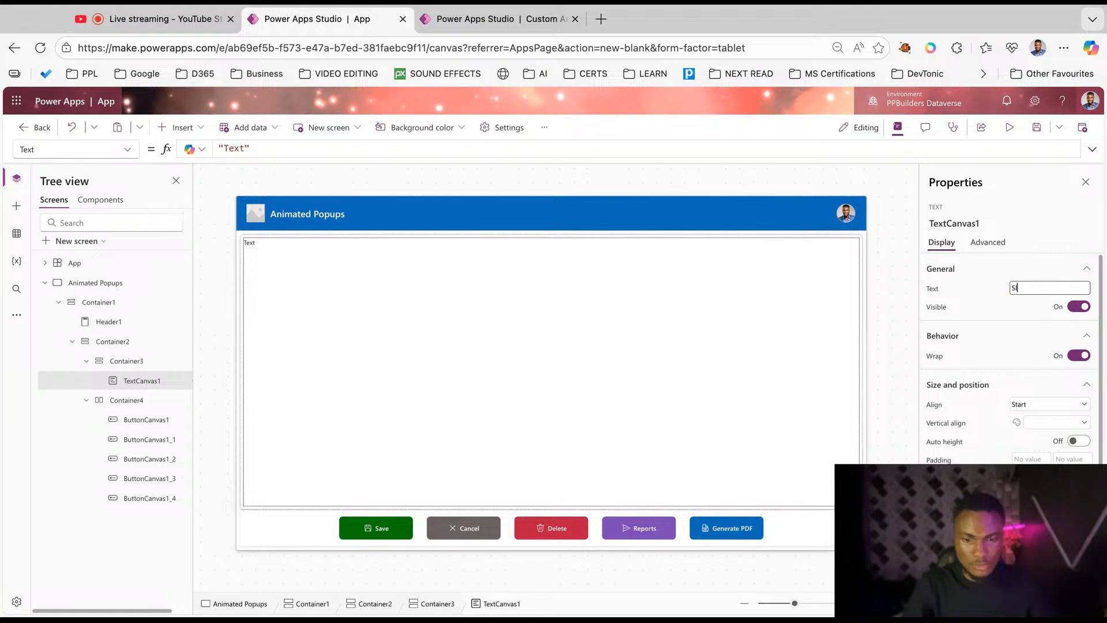
pyautogui.write('elect any of')
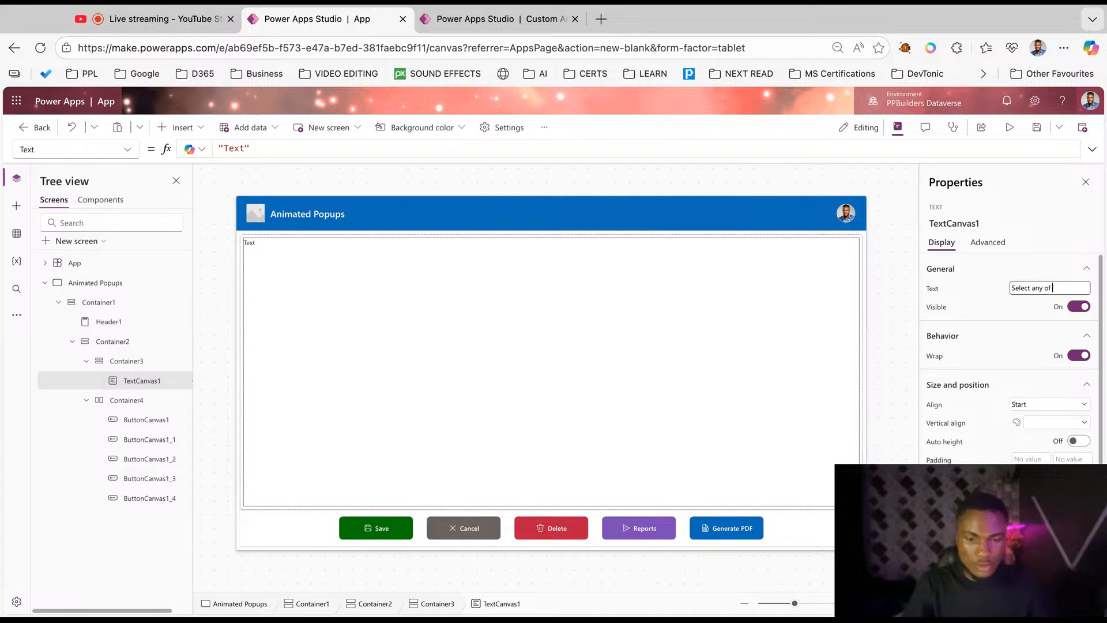
pyautogui.write(' the action button below to see pop')
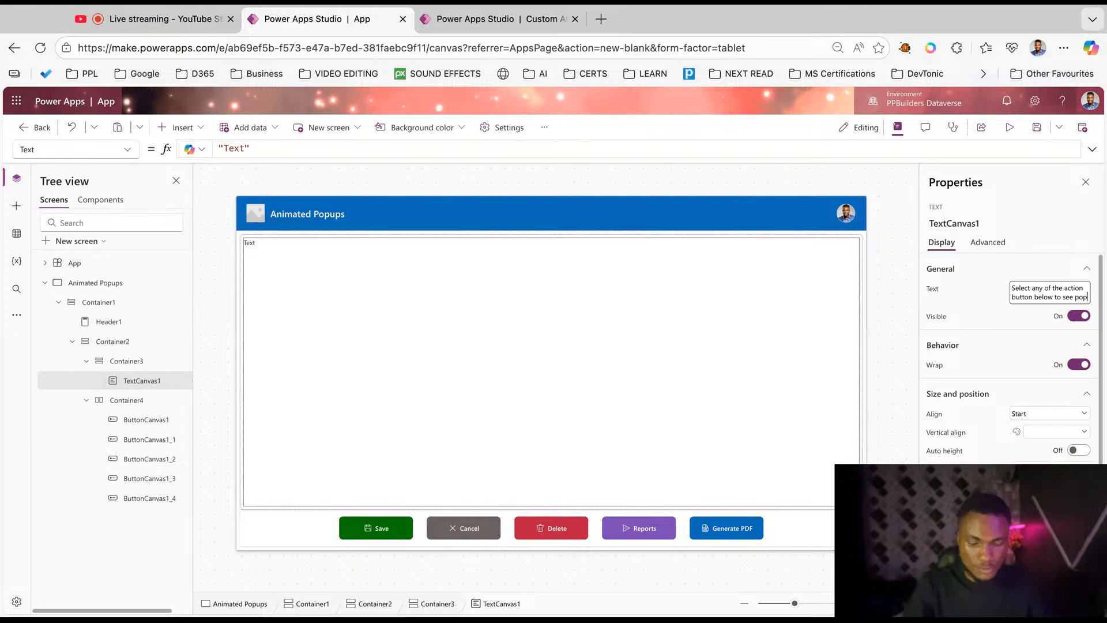
pyautogui.write('ups')
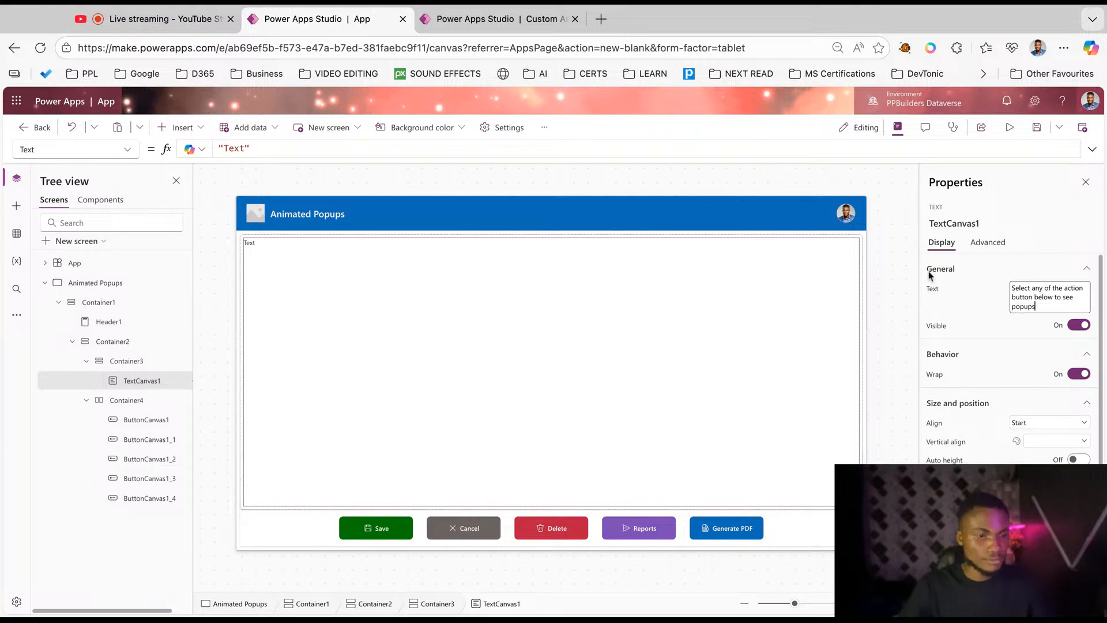
pyautogui.click(895, 306)
pyautogui.click(683, 344)
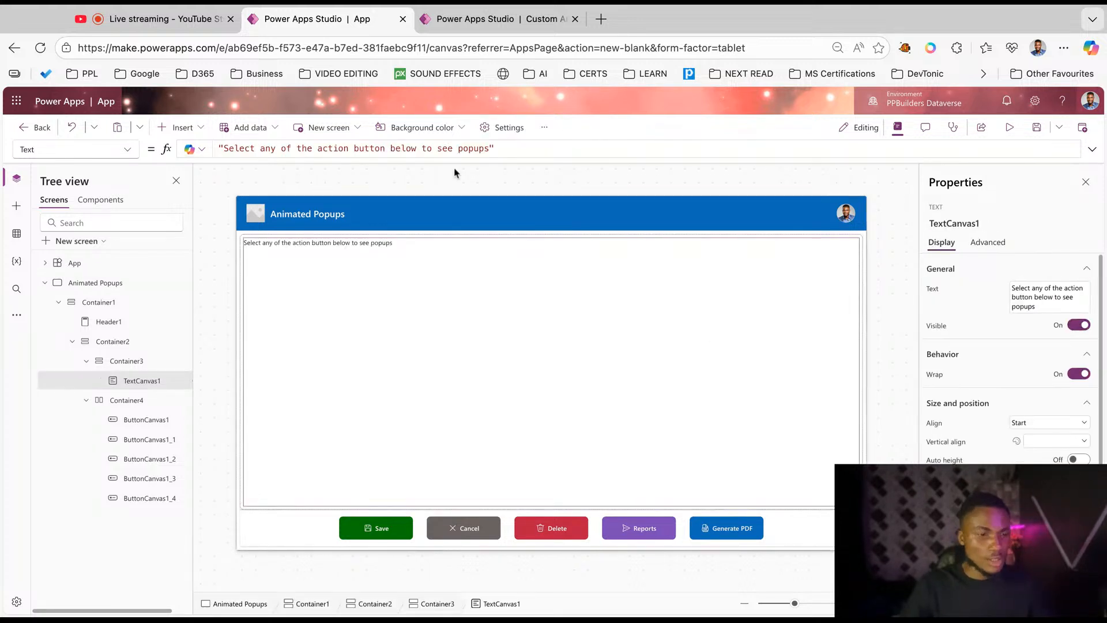
# Append a space and the 😎 emoji to the end of the prompt text's formula.
pyautogui.click(519, 150)
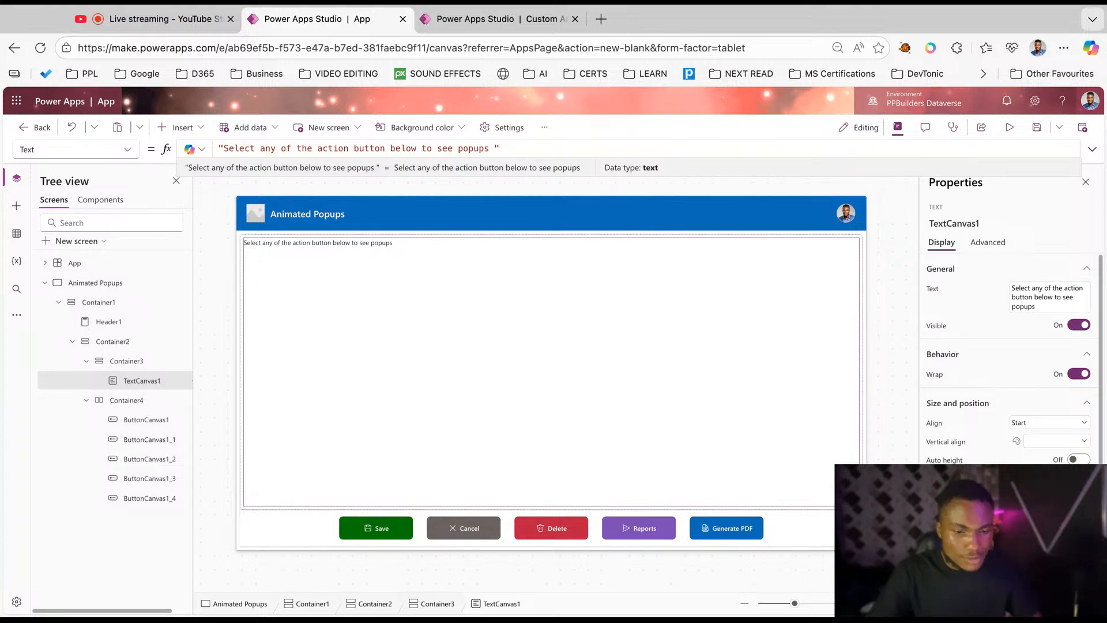
pyautogui.write('😎')
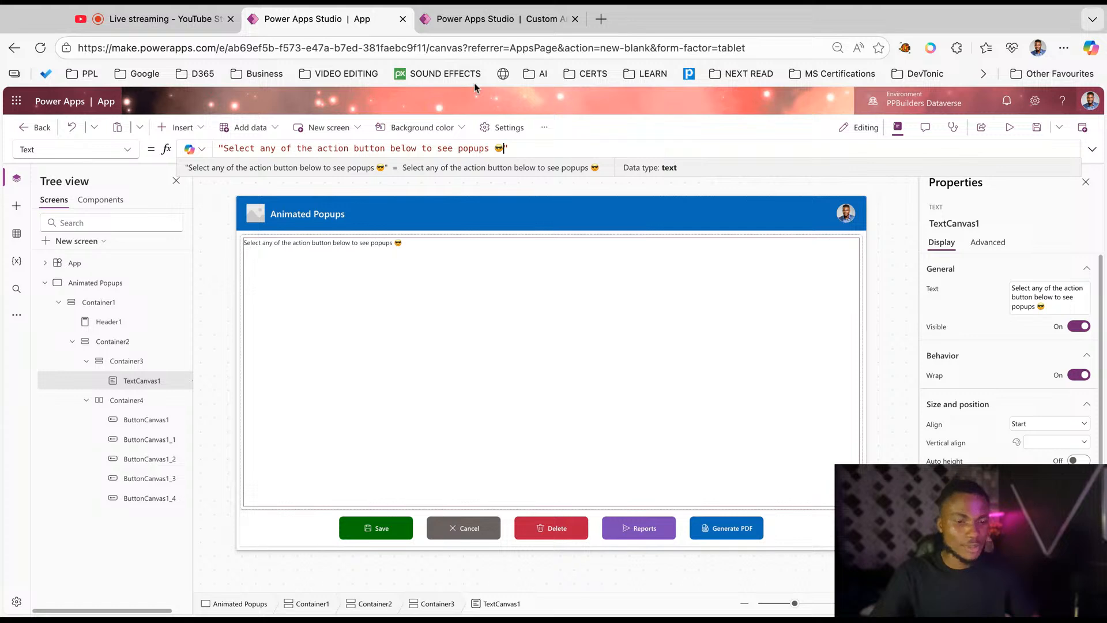
pyautogui.click(402, 316)
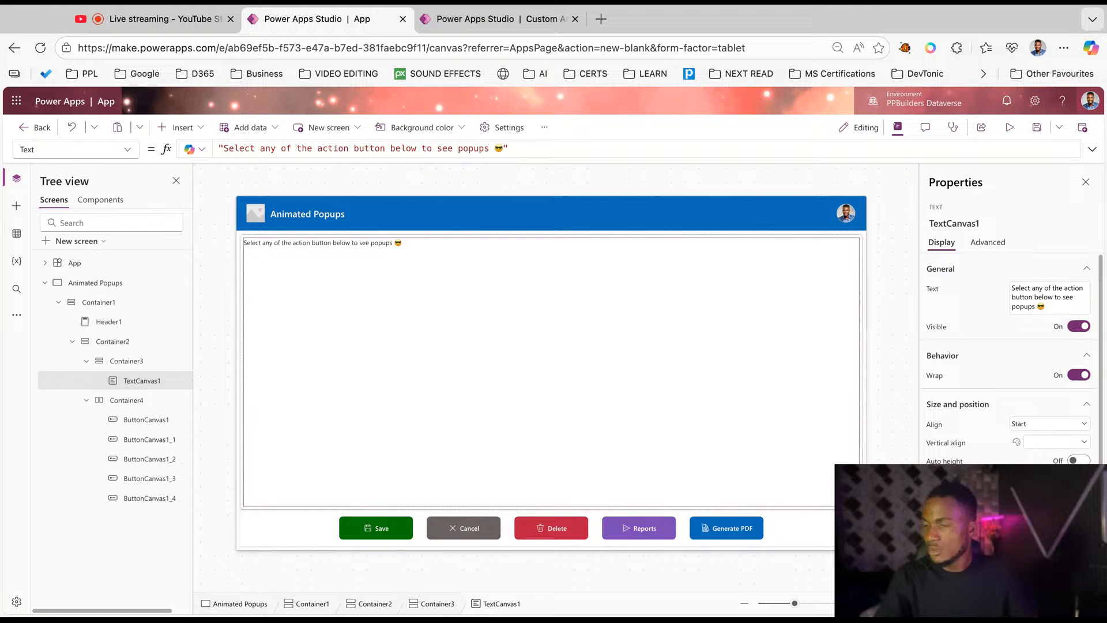
# Set the prompt text's font size to 70 and its weight to bold.
pyautogui.scroll(-5, 1010, 358)
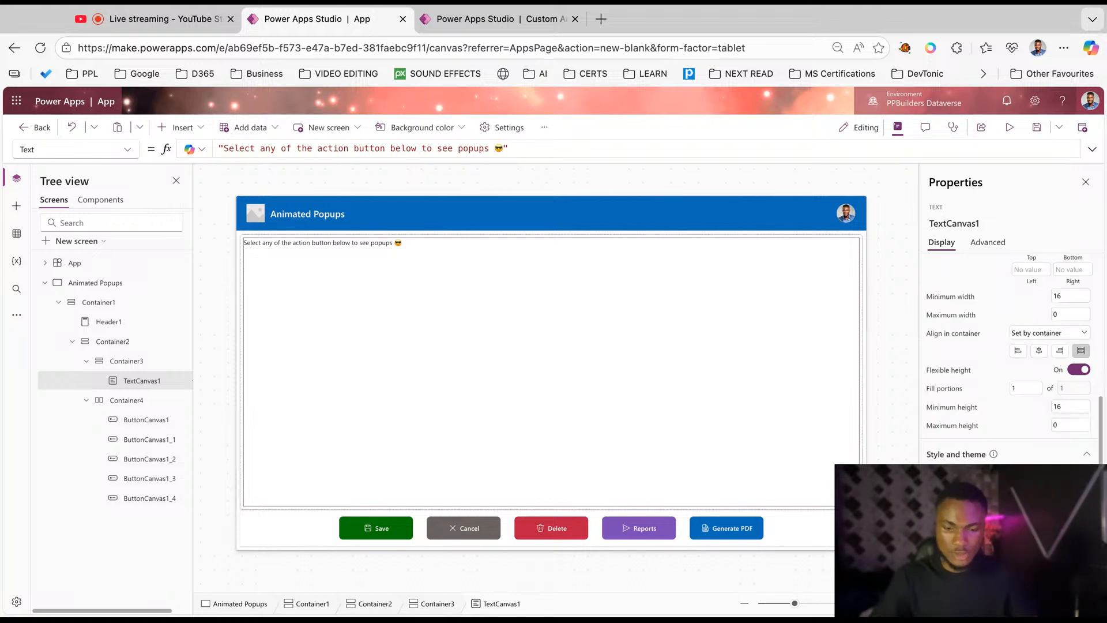
pyautogui.write('70')
pyautogui.press('Return')
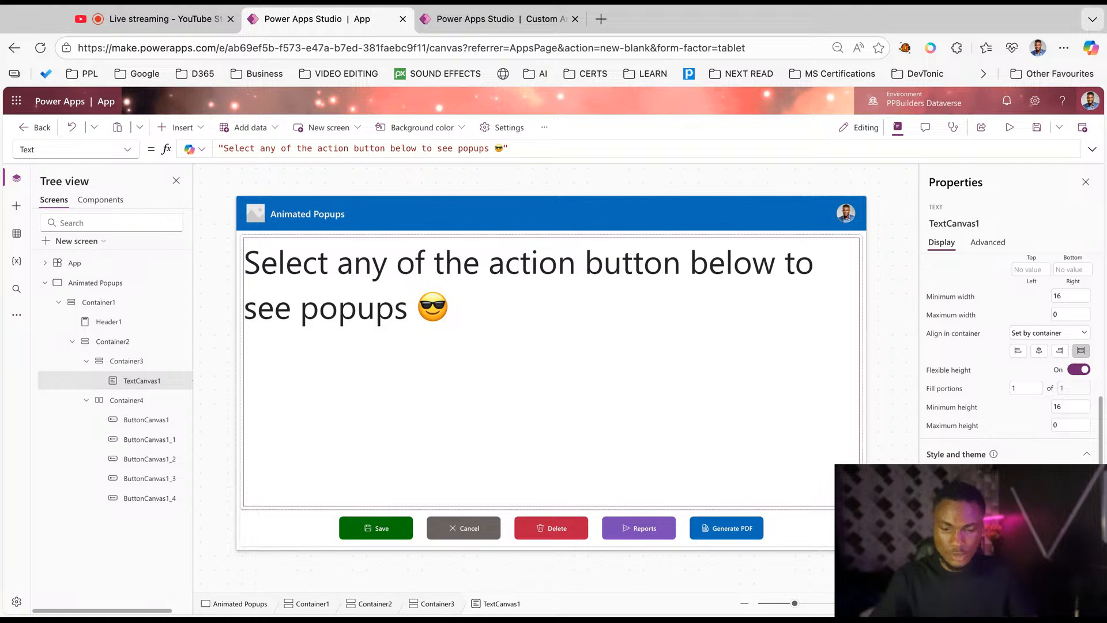
pyautogui.click(1039, 527)
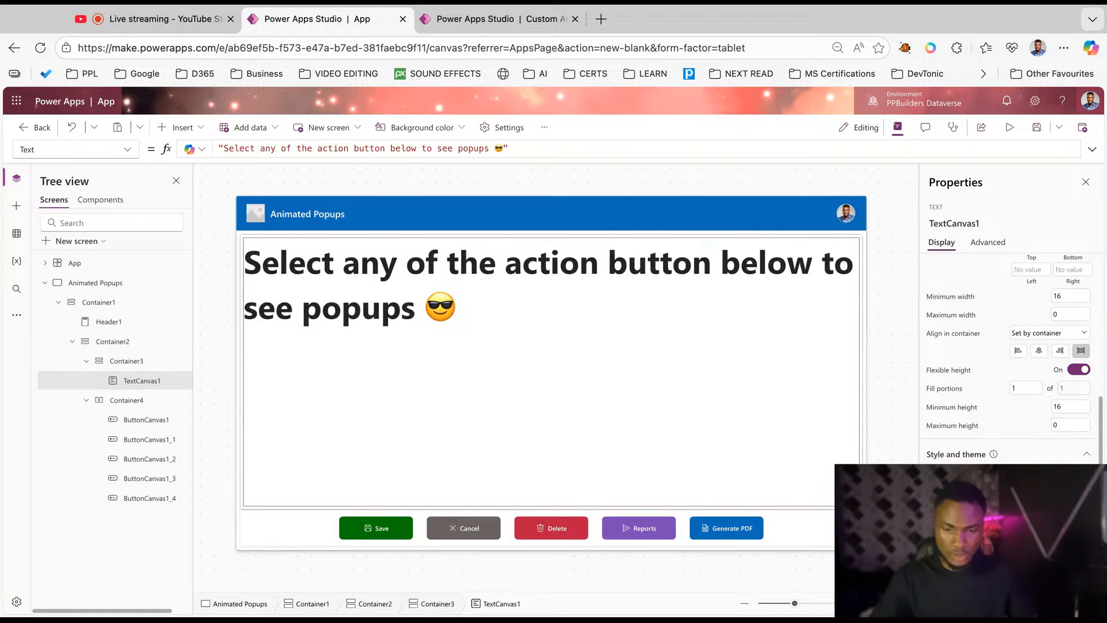
# Set the prompt text's Font property to "Forte".
pyautogui.scroll(1, 1011, 358)
pyautogui.click(936, 480)
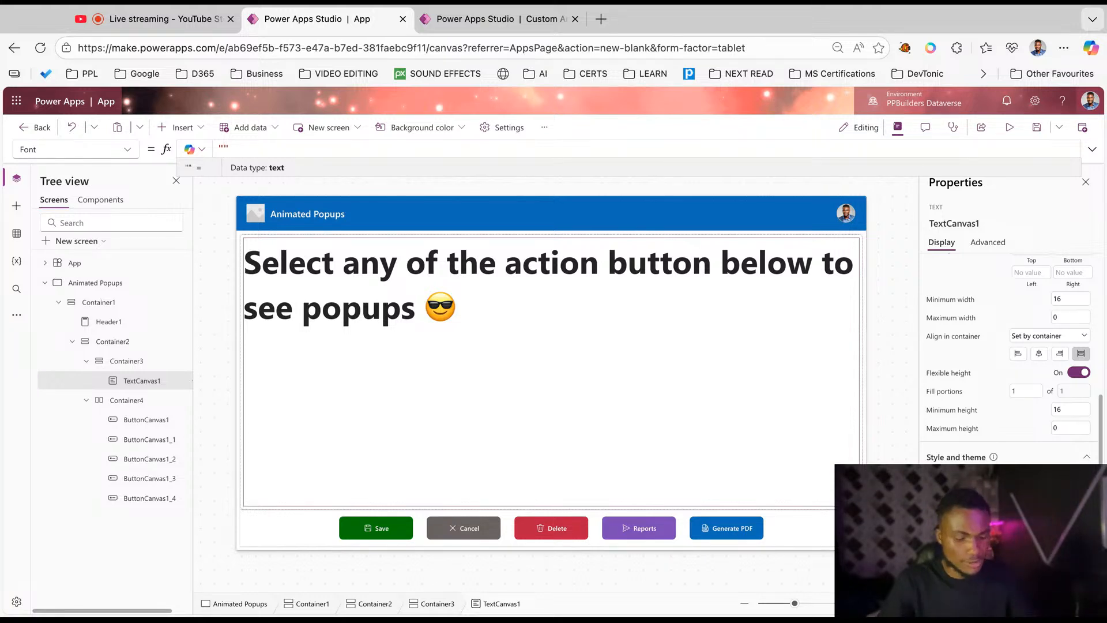
pyautogui.write('Forte')
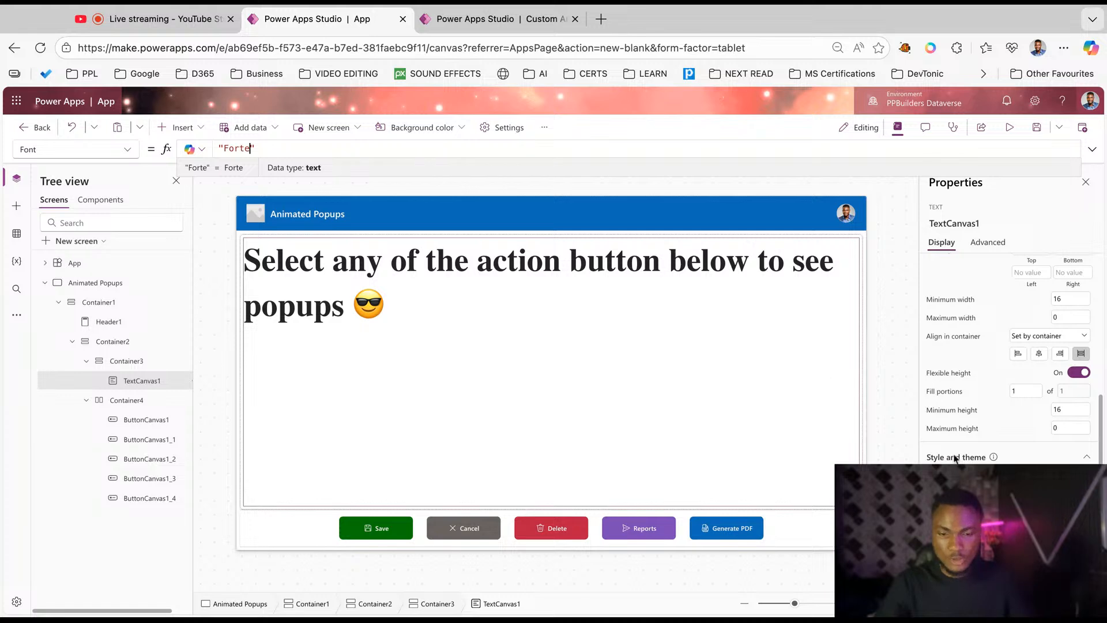
# Set the prompt text's vertical alignment to Middle and its horizontal alignment to Center.
pyautogui.scroll(5, 1009, 441)
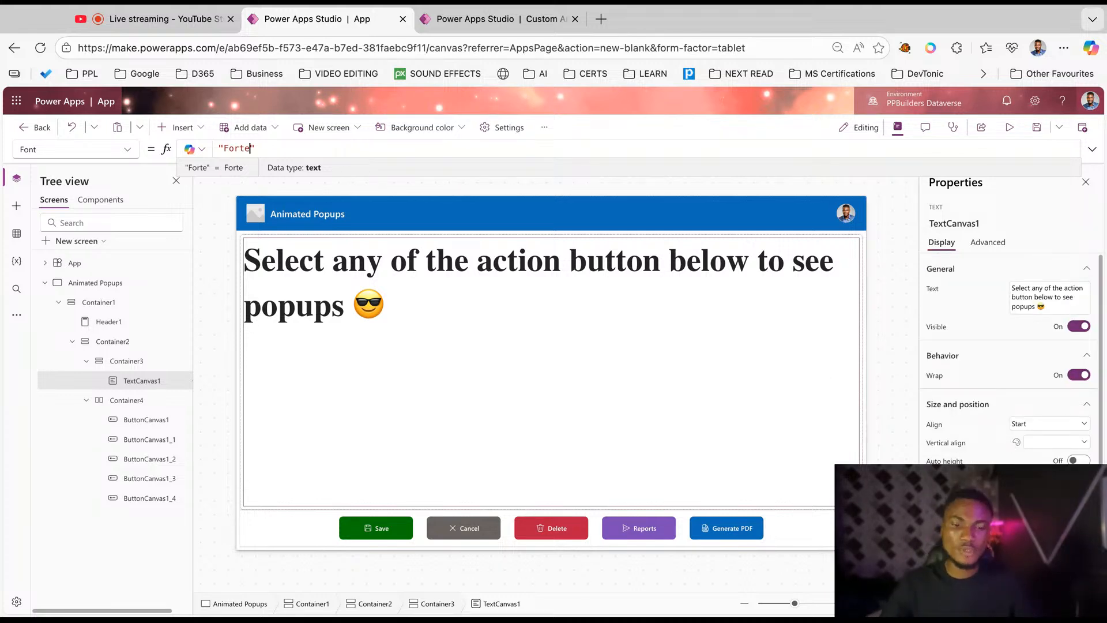
pyautogui.click(1047, 444)
pyautogui.click(1045, 474)
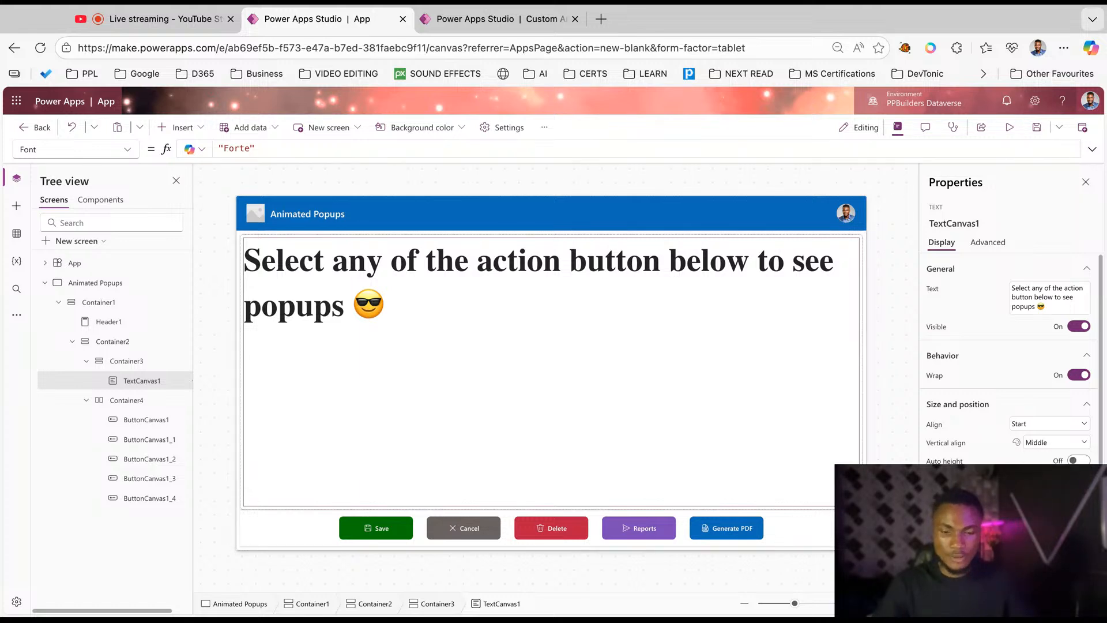
pyautogui.click(1055, 430)
pyautogui.click(1050, 454)
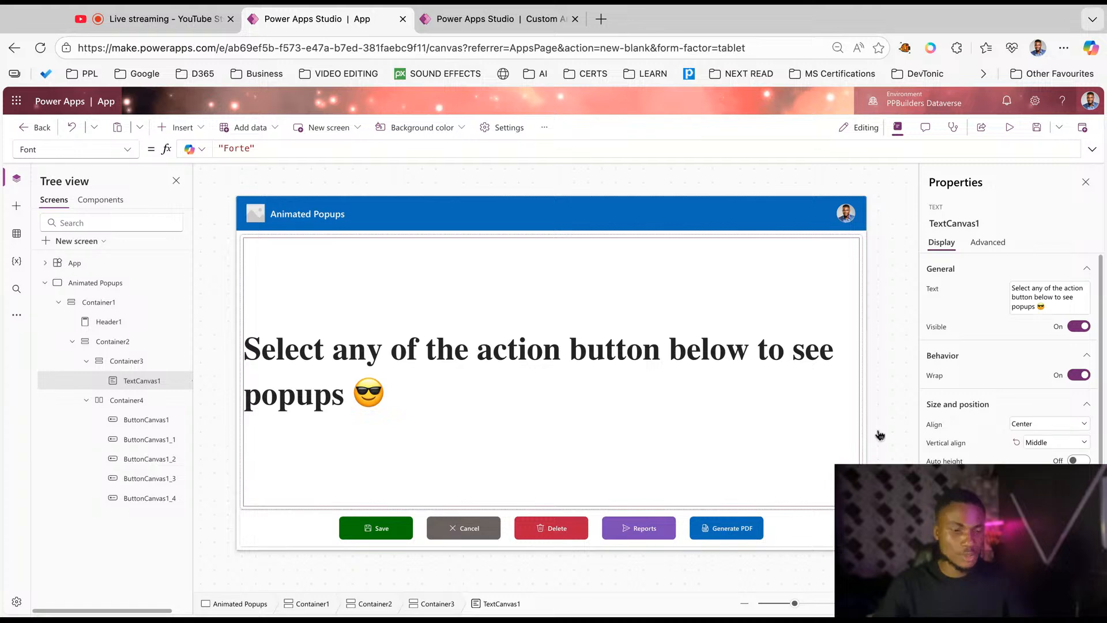
# Make the prompt text italic.
pyautogui.scroll(-3, 1030, 409)
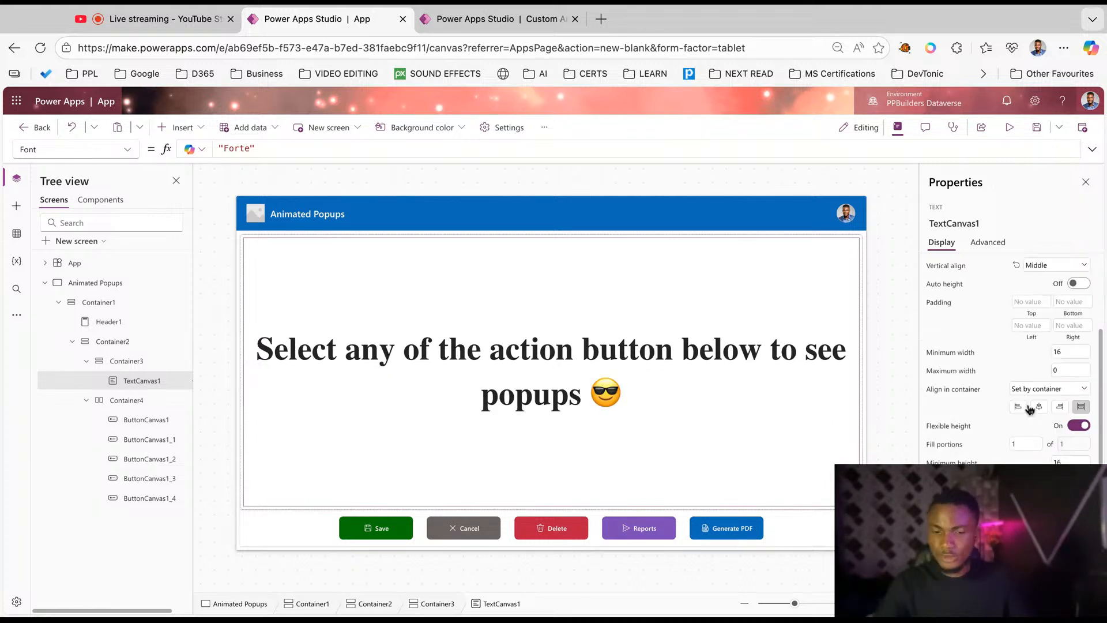
pyautogui.scroll(-2, 1030, 410)
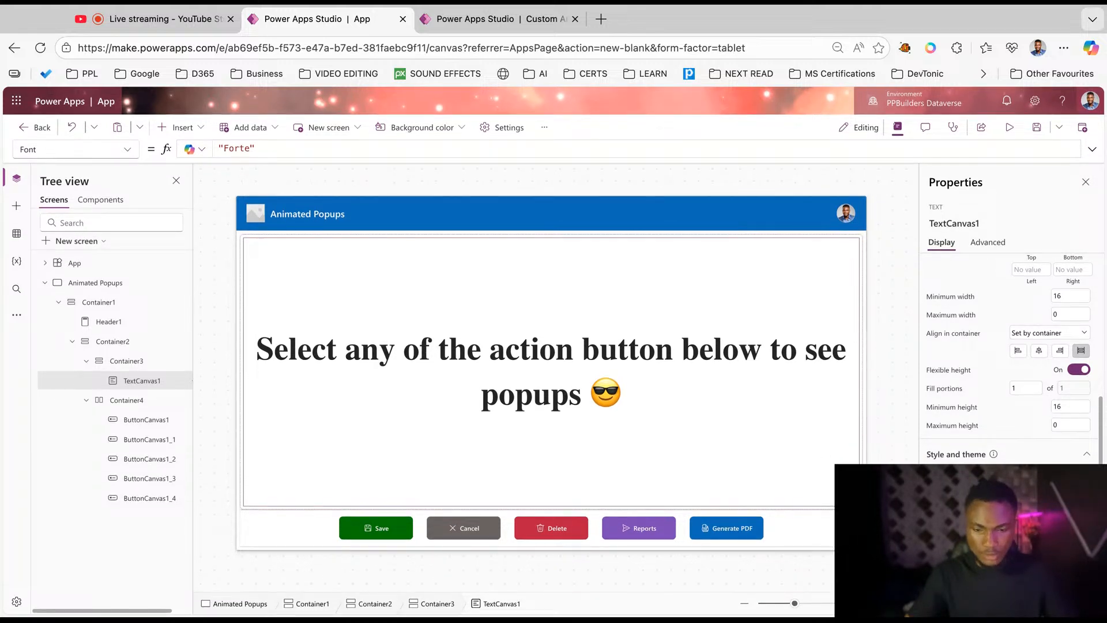
pyautogui.click(906, 430)
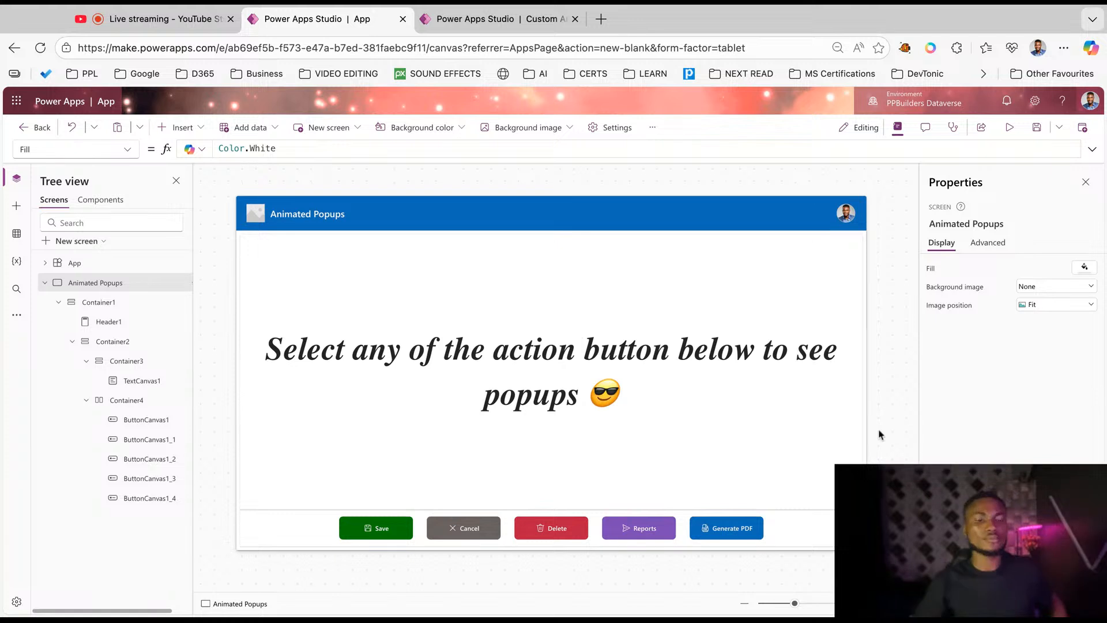
pyautogui.click(823, 448)
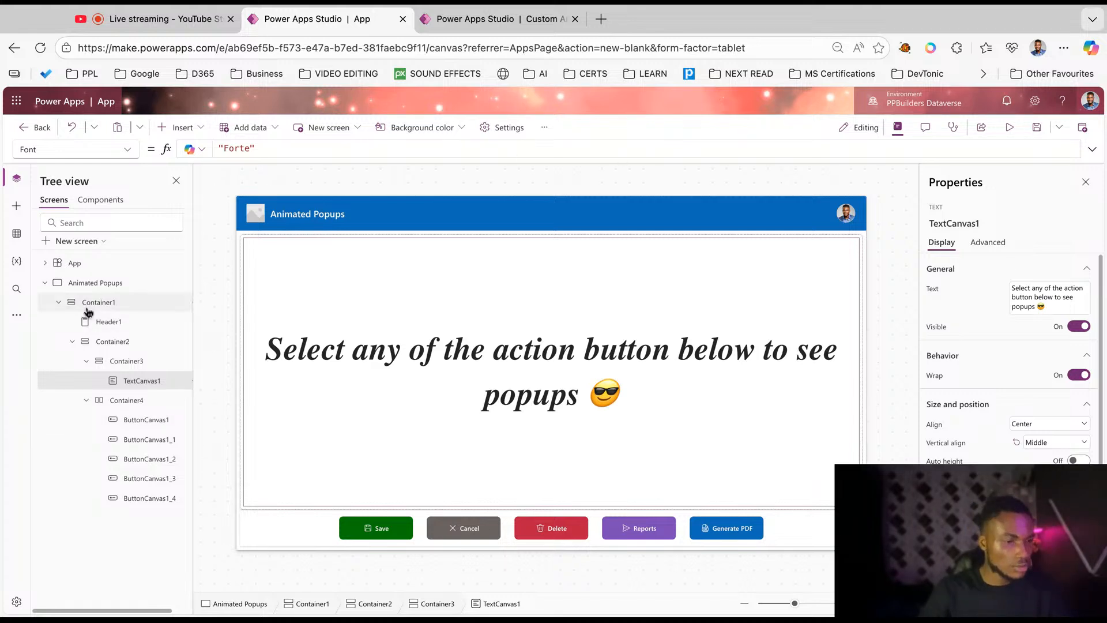
# Collapse Container1 and insert a plain container directly on the Animated Popups screen.
pyautogui.click(62, 305)
pyautogui.click(60, 303)
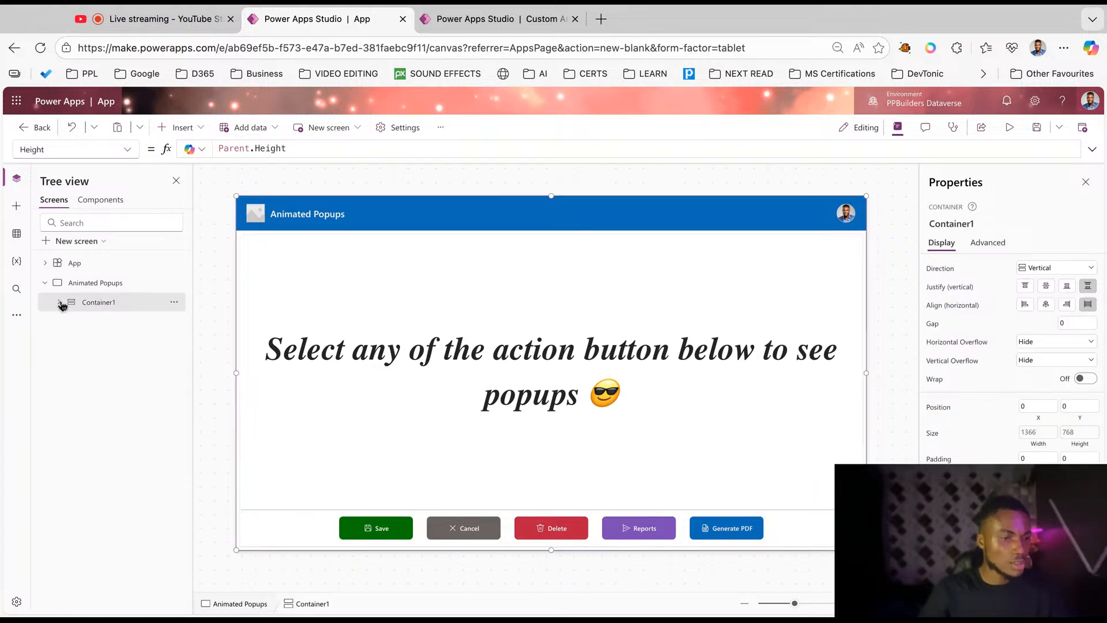
pyautogui.click(111, 289)
pyautogui.click(178, 127)
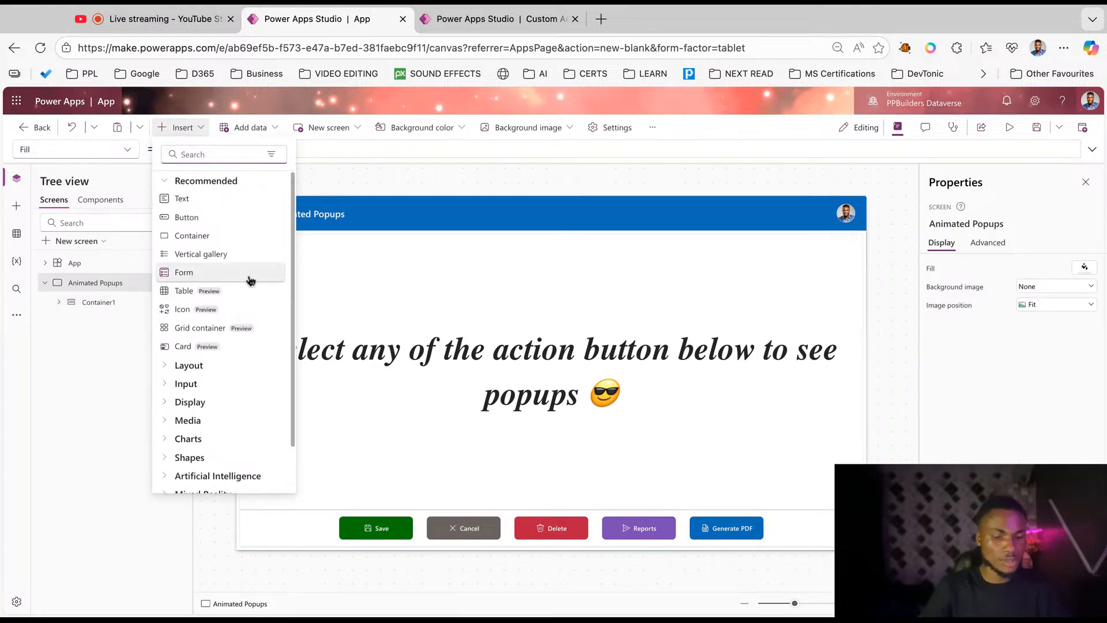
pyautogui.write('container')
pyautogui.click(186, 200)
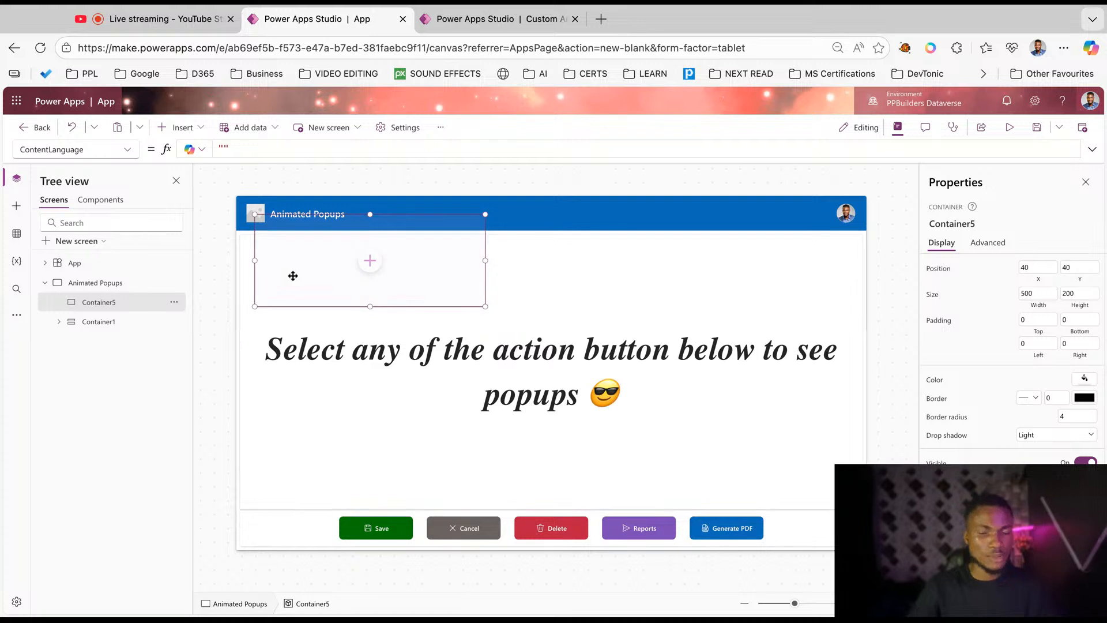
# Set the inserted container's X and Y position to 0.
pyautogui.click(1038, 267)
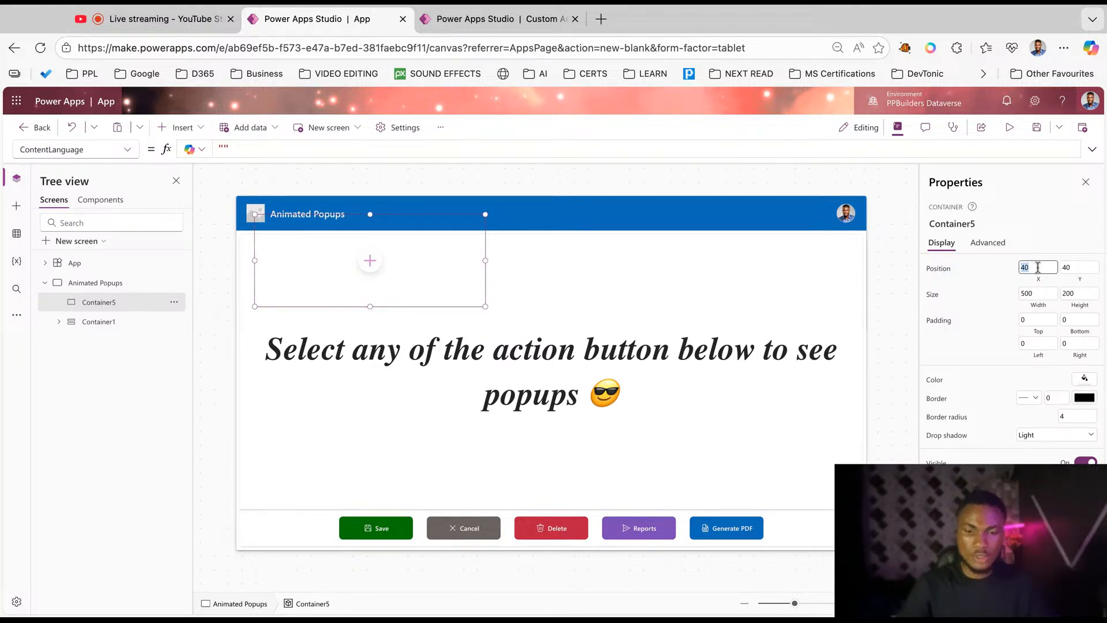
pyautogui.write('0')
pyautogui.press('Tab')
pyautogui.write('0')
pyautogui.press('Tab')
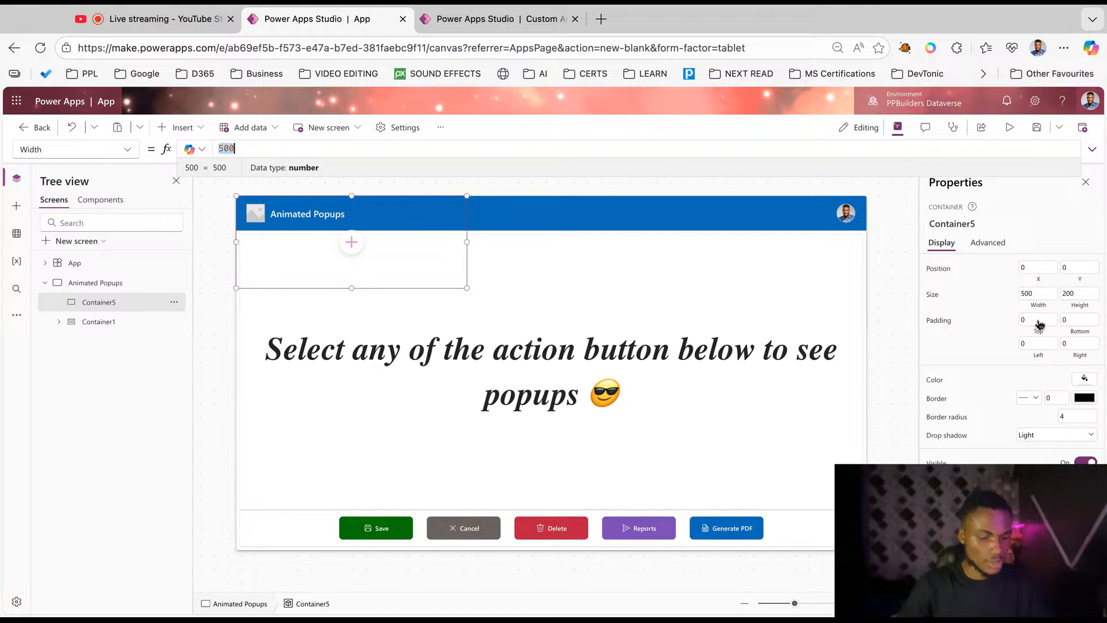
# Set Container5's width to Parent.Width and its height to Parent.Height so that it covers the whole screen.
pyautogui.hotkey('ctrl', 'a')
pyautogui.write('Parent.Width')
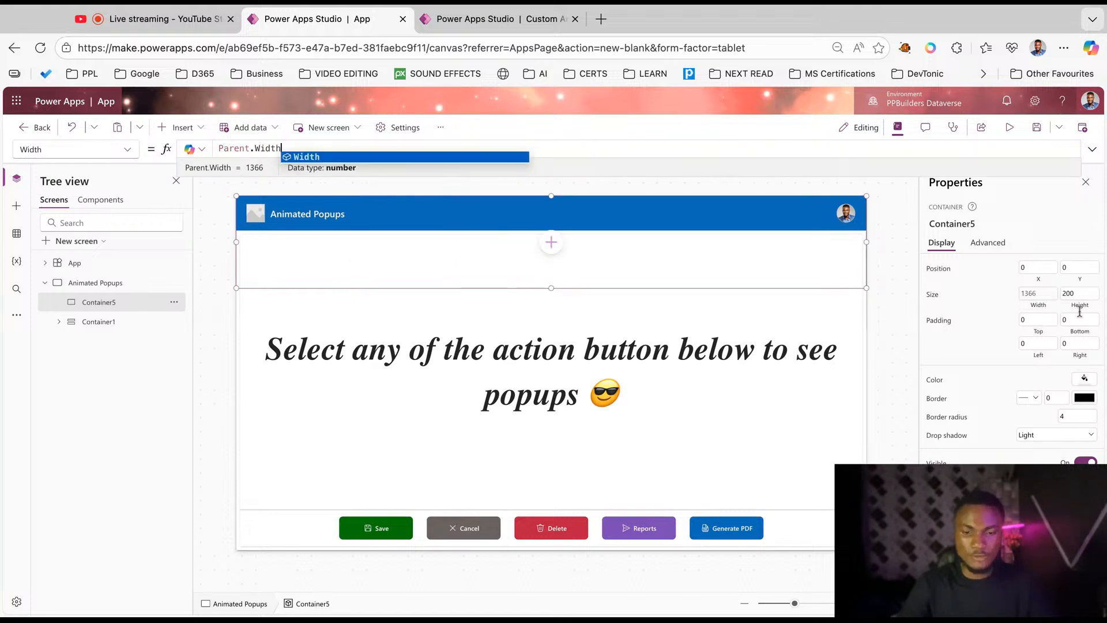
pyautogui.click(1079, 294)
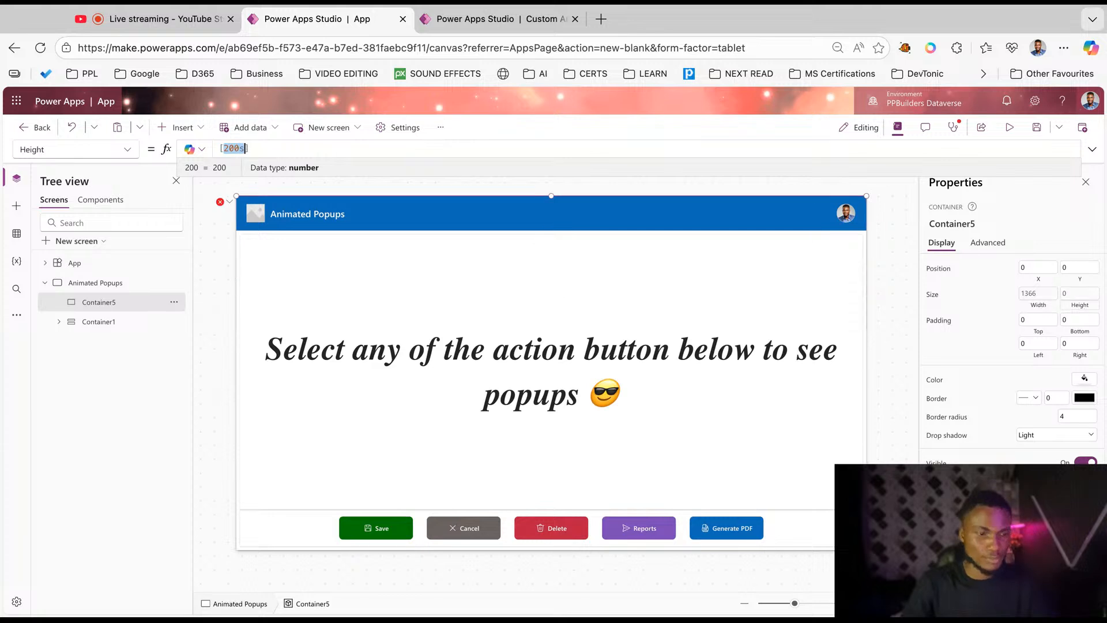
pyautogui.press('BackSpace')
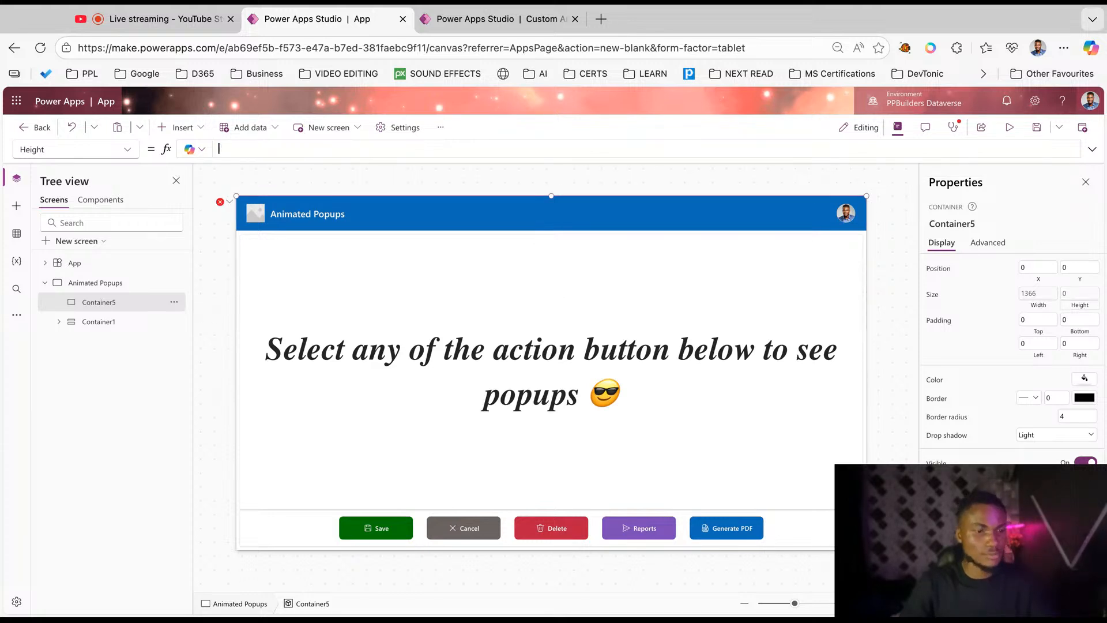
pyautogui.write('Parent')
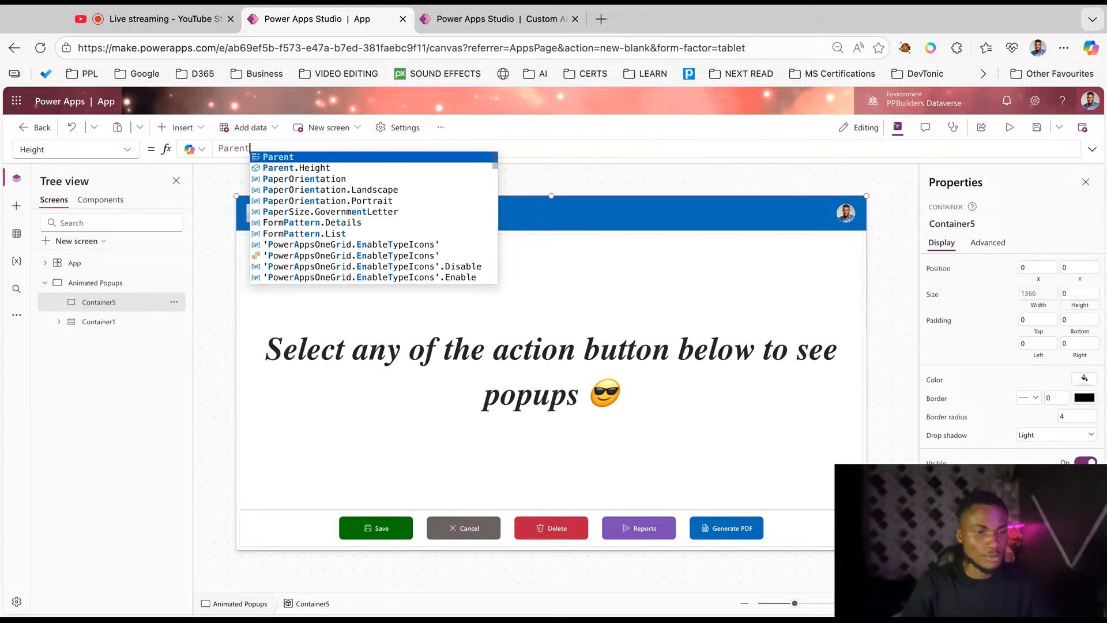
pyautogui.press('Down')
pyautogui.press('Tab')
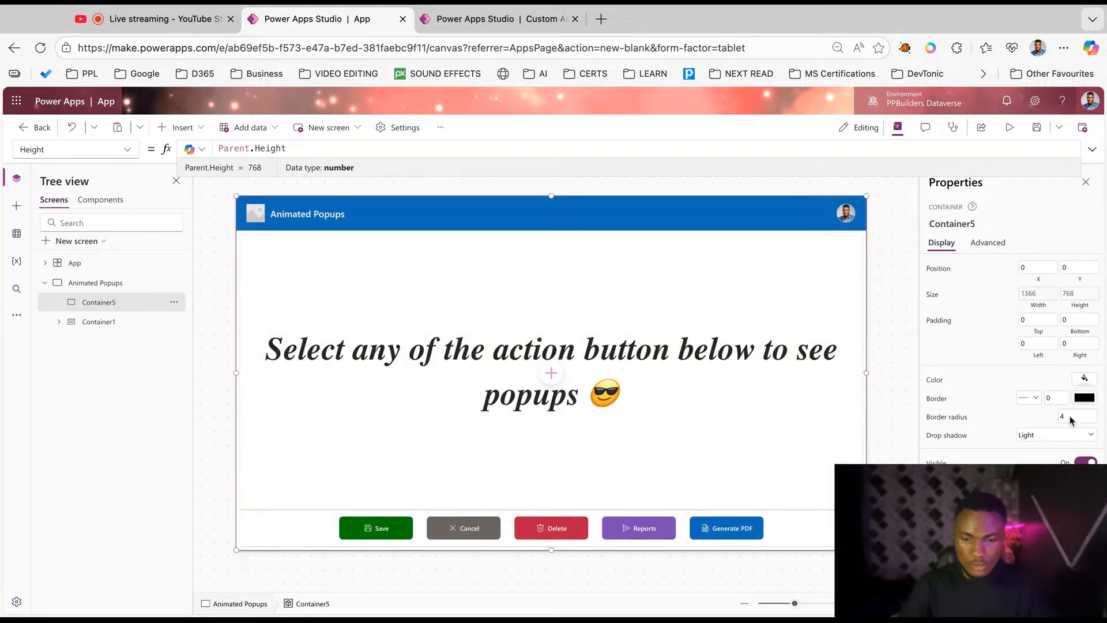
# Fill Container5 with the light gray theme color.
pyautogui.click(1085, 381)
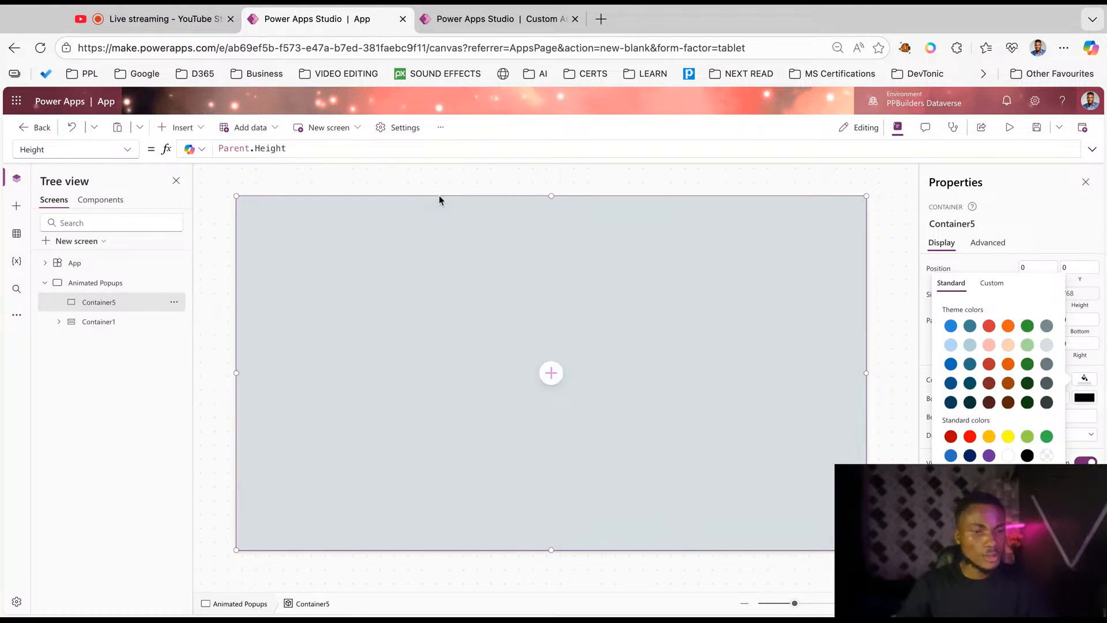
# Switch to the YouTube Studio live stream page and check its chat.
pyautogui.click(147, 20)
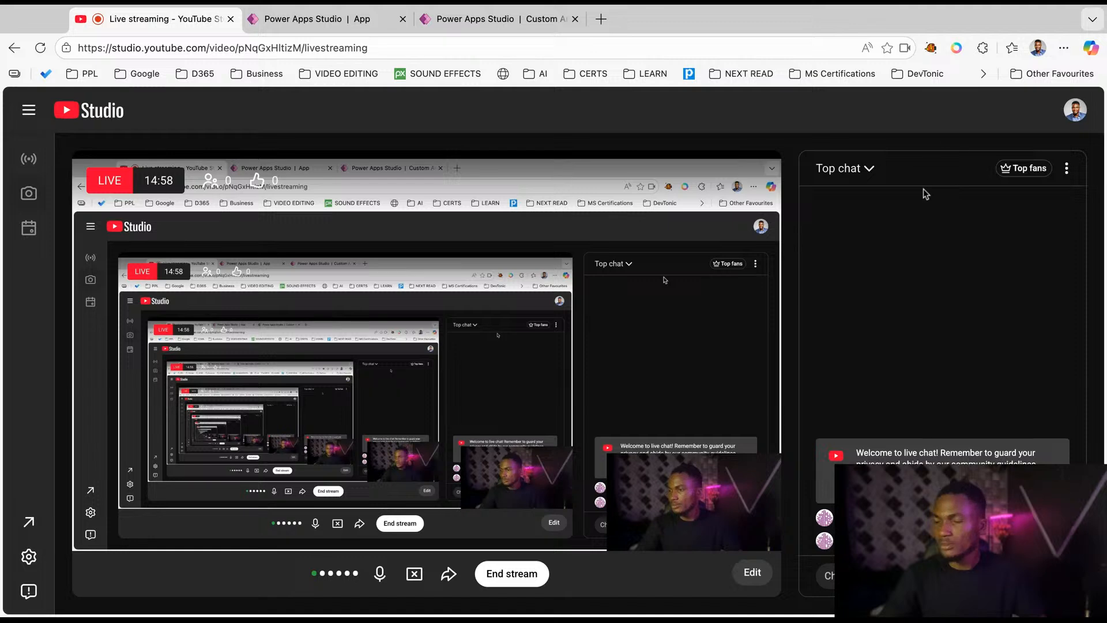
# Return to the Power Apps Studio tab with the app being built and rename Container5 as conPopup.
pyautogui.click(320, 20)
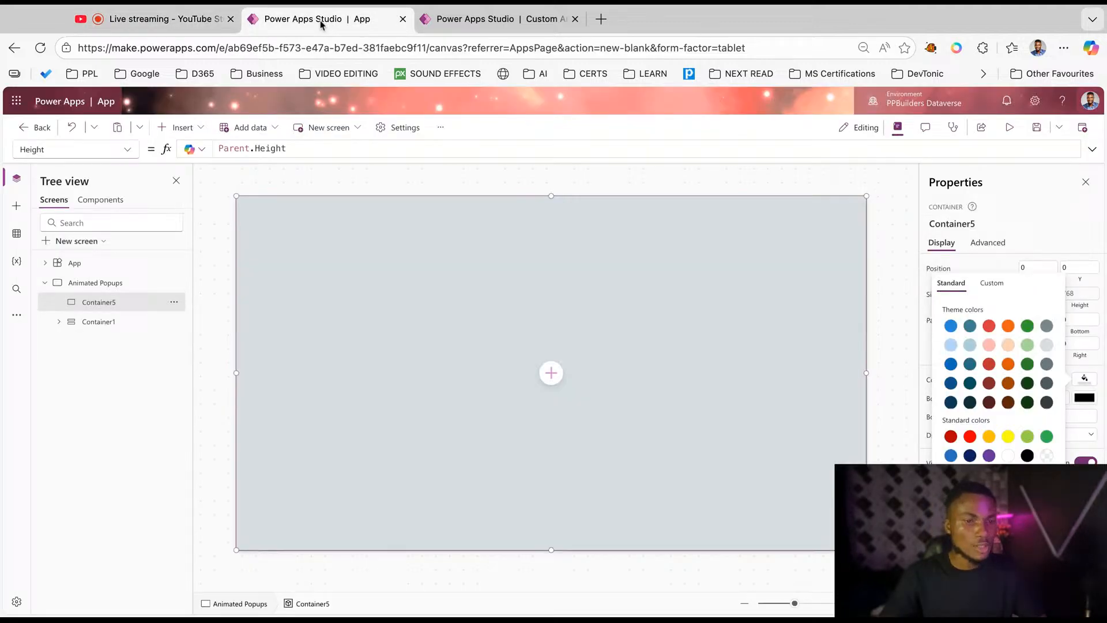
pyautogui.click(444, 19)
pyautogui.click(353, 23)
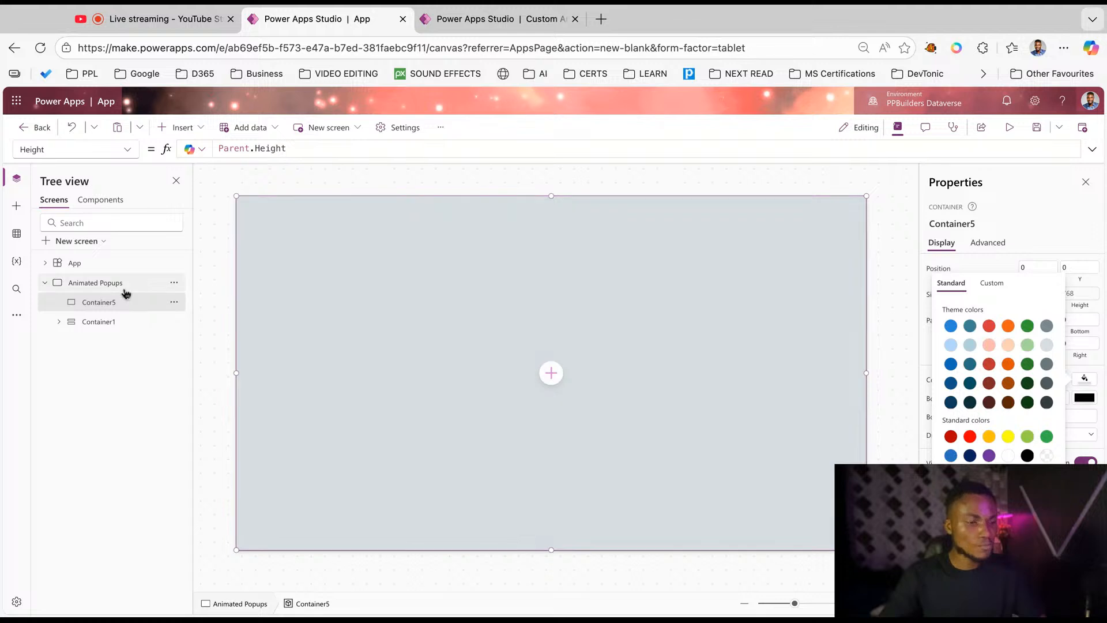
pyautogui.doubleClick(109, 302)
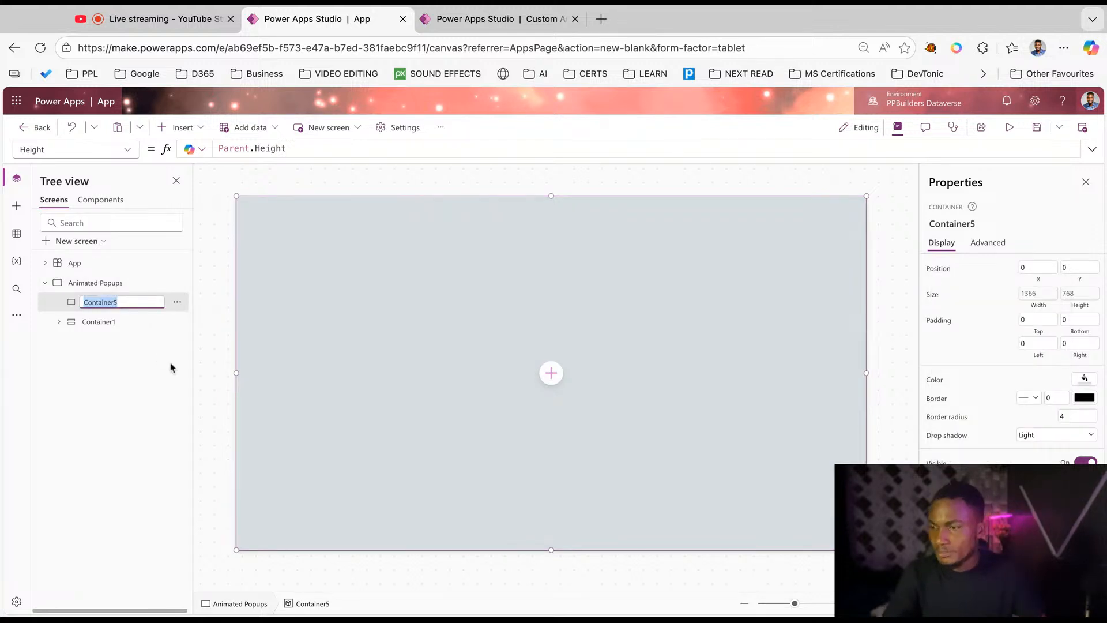
pyautogui.write('conPop')
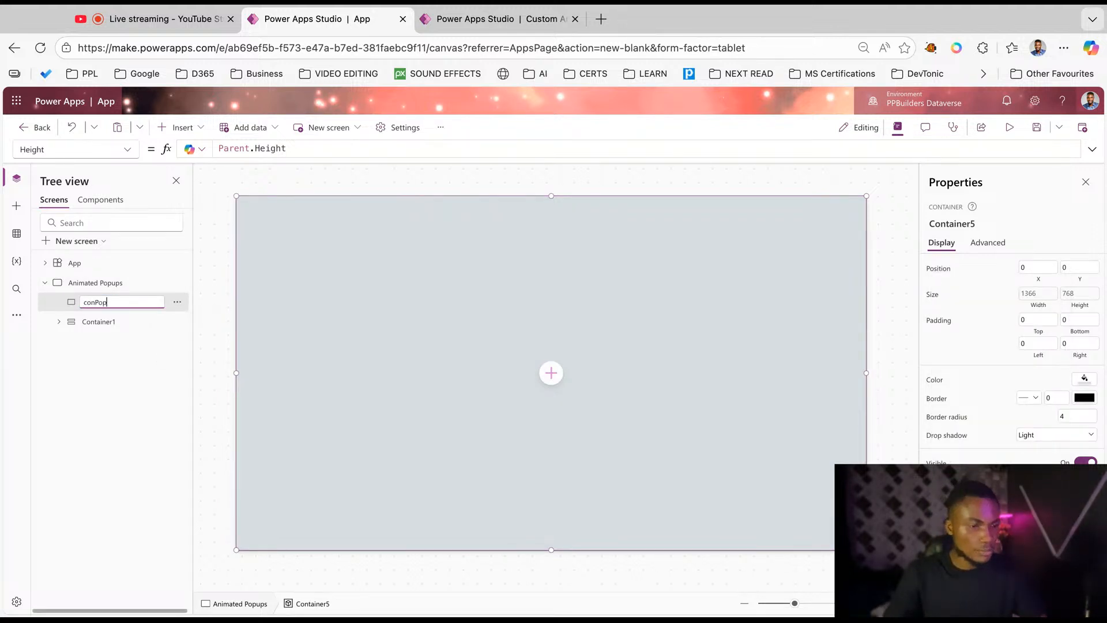
pyautogui.write('up')
pyautogui.press('Return')
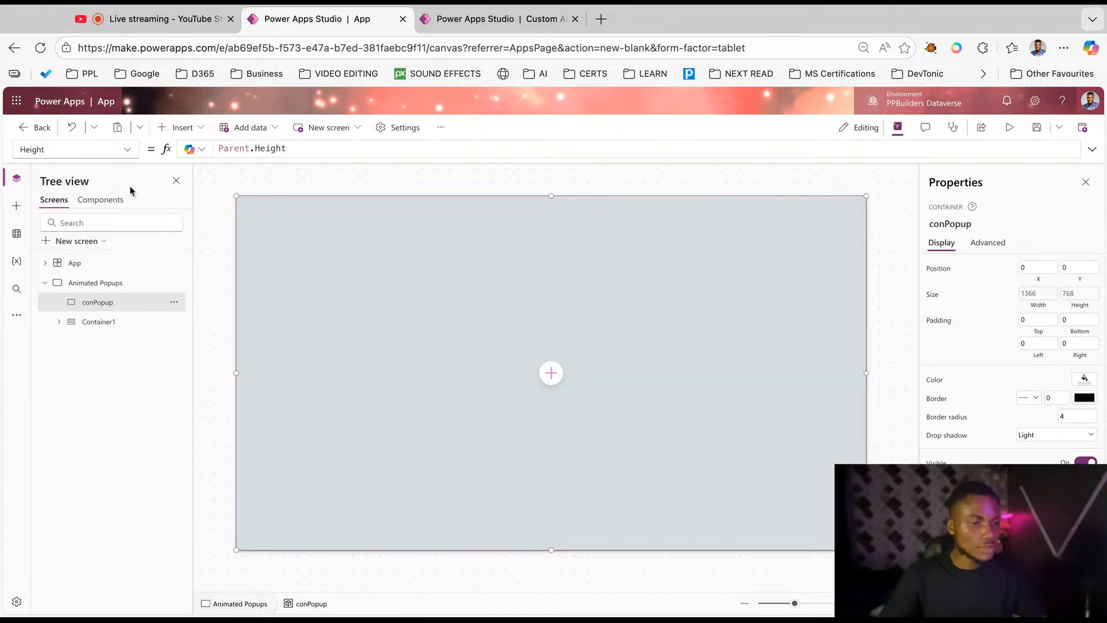
# Insert an HTML text control into conPopup and set its X and Y position to 0.
pyautogui.click(183, 128)
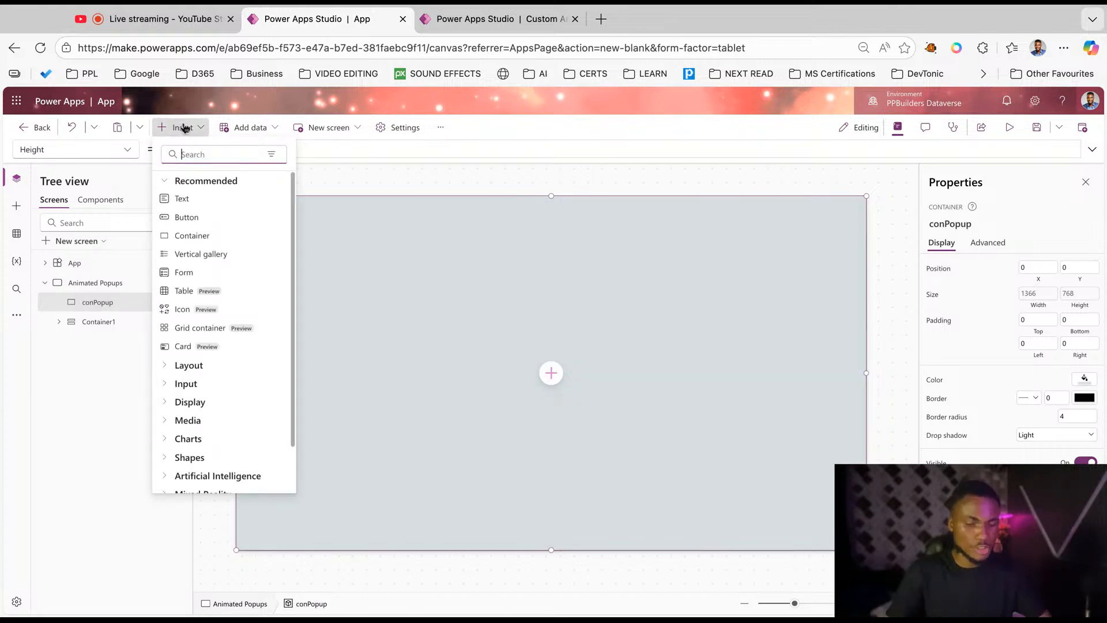
pyautogui.write('html')
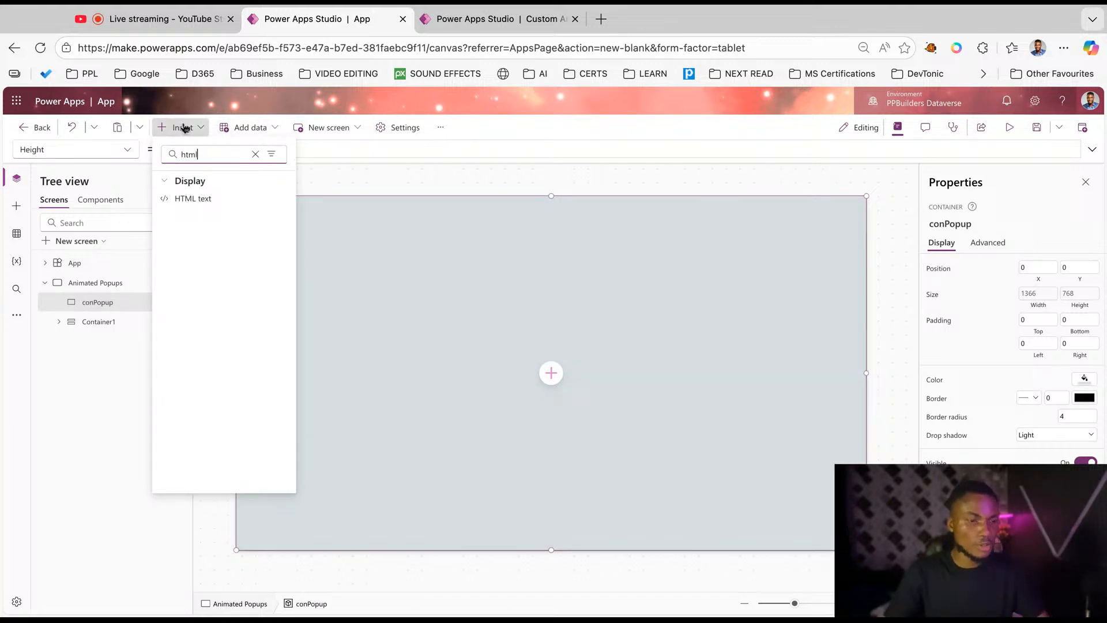
pyautogui.click(194, 200)
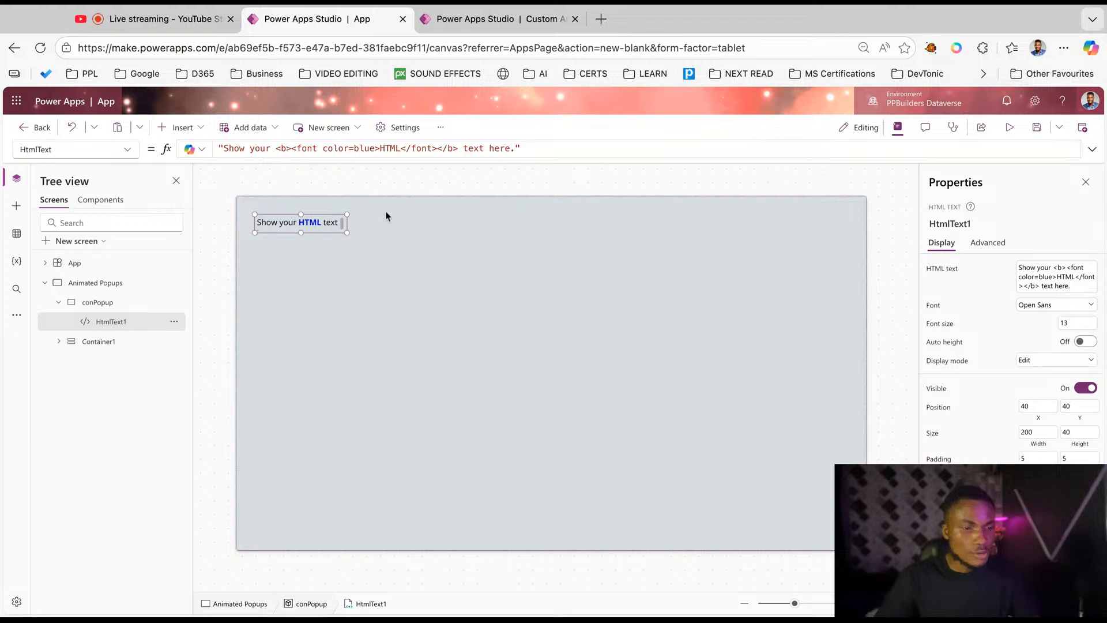
pyautogui.doubleClick(1040, 405)
pyautogui.write('0')
pyautogui.press('Tab')
pyautogui.write('0')
pyautogui.press('Tab')
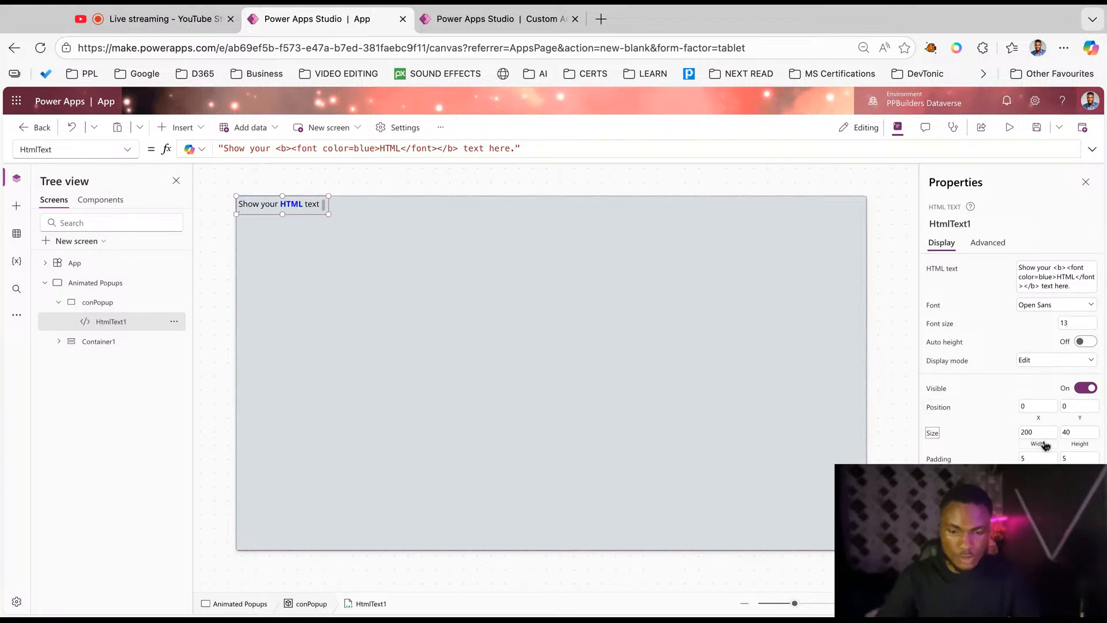
# Set the HTML text control's width to Parent.Width and its height to Parent.Height.
pyautogui.click(1044, 440)
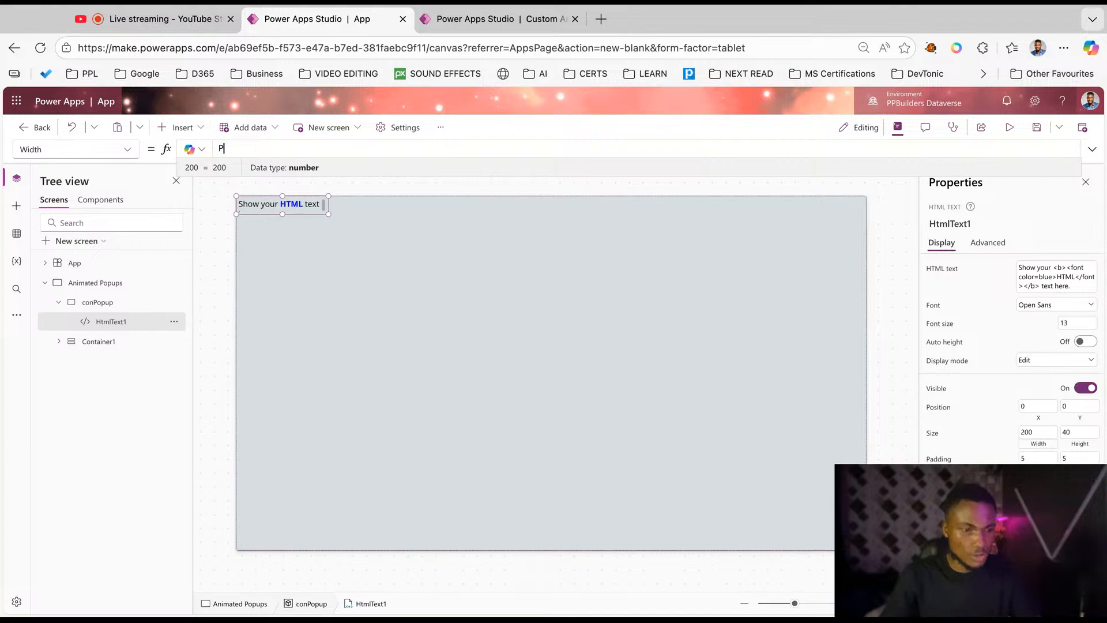
pyautogui.write('Parent.Width')
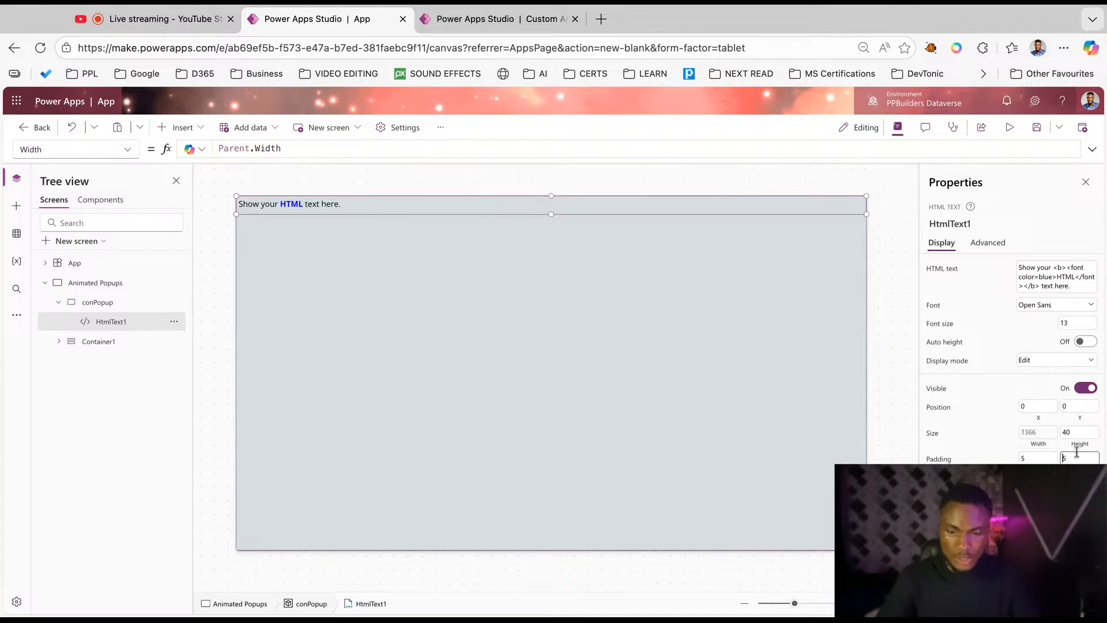
pyautogui.click(1080, 452)
pyautogui.press('BackSpace')
pyautogui.press('BackSpace')
pyautogui.write('Pa')
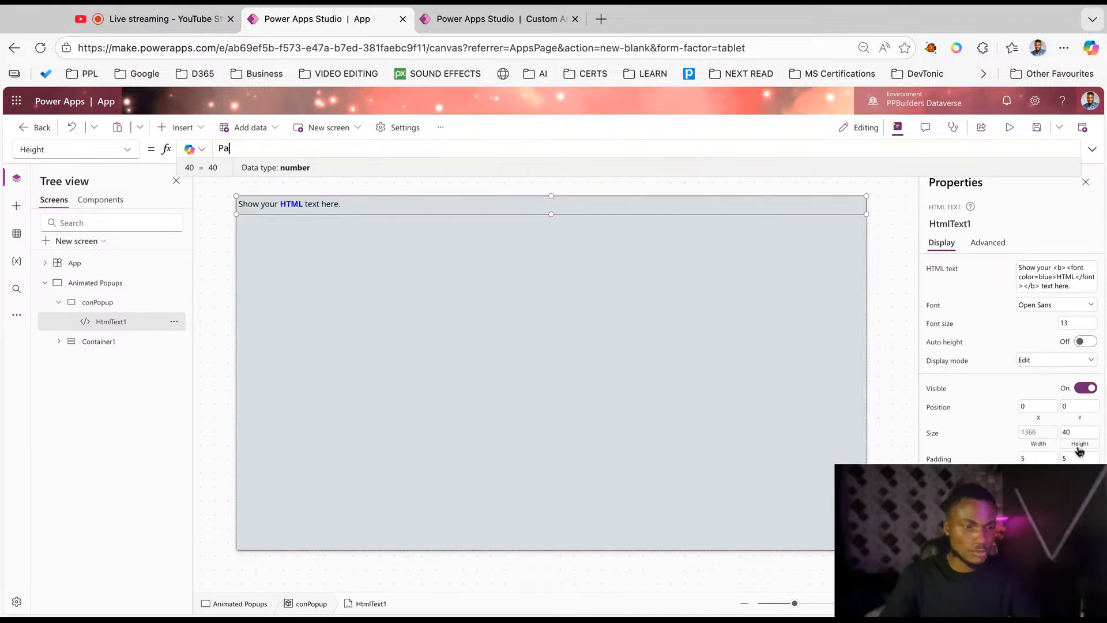
pyautogui.write('rent.')
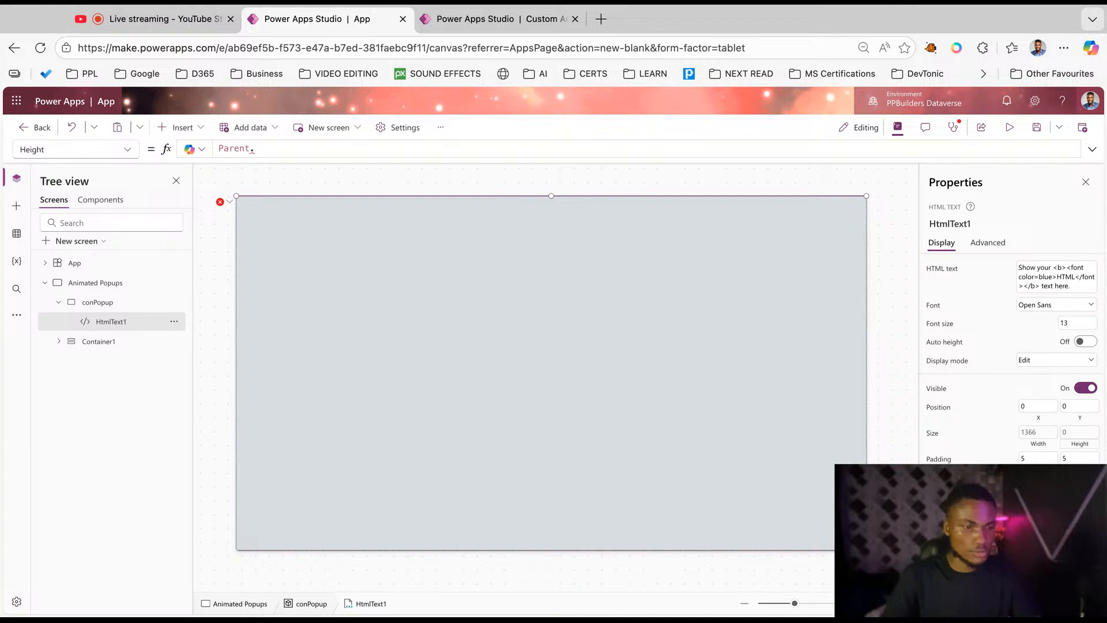
pyautogui.write('Height')
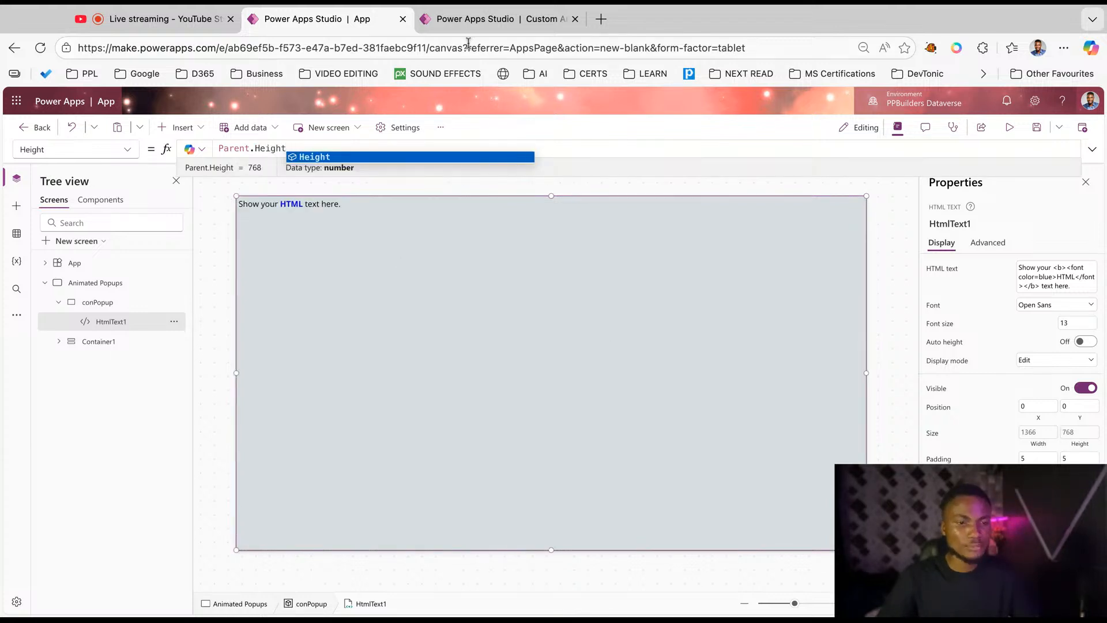
# Load the latest updates of the Custom Animated Popup reference app and return to the app being built.
pyautogui.click(461, 19)
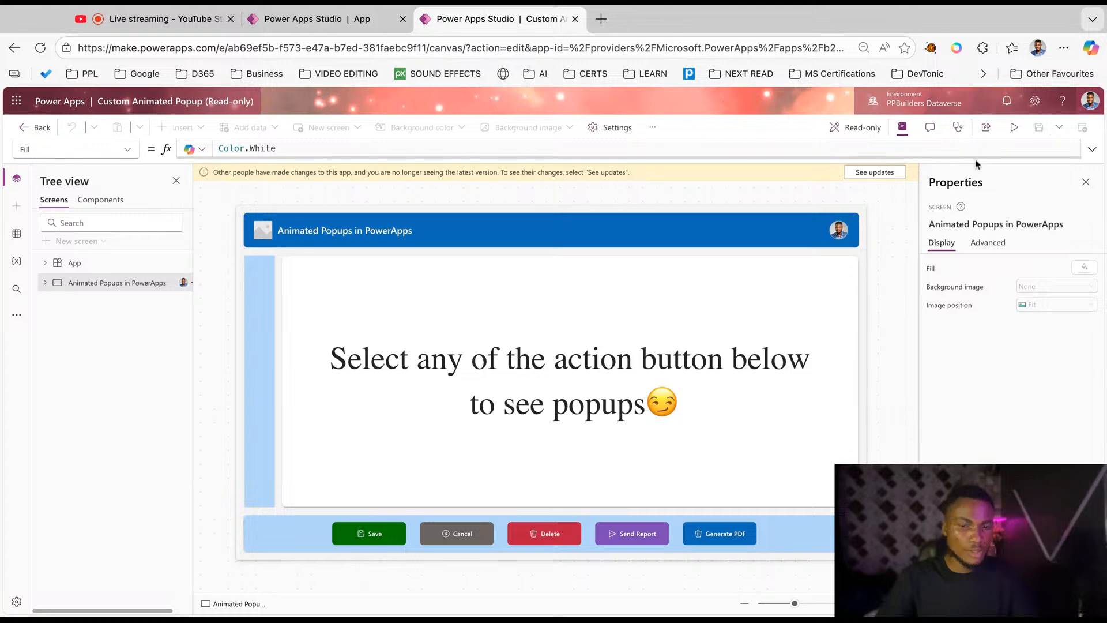
pyautogui.click(875, 173)
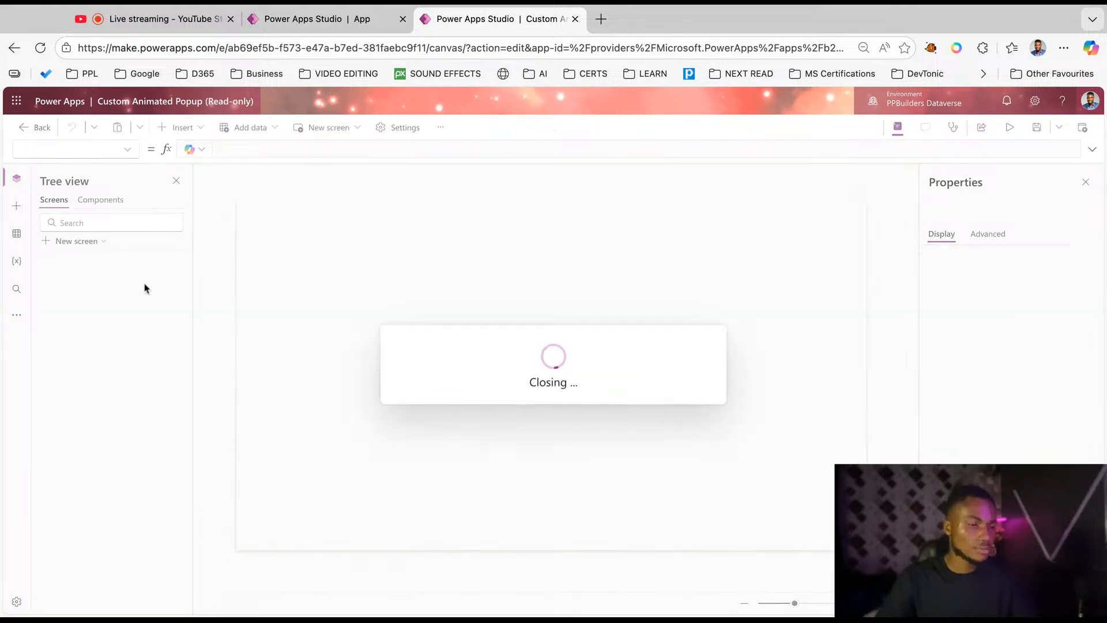
pyautogui.click(309, 19)
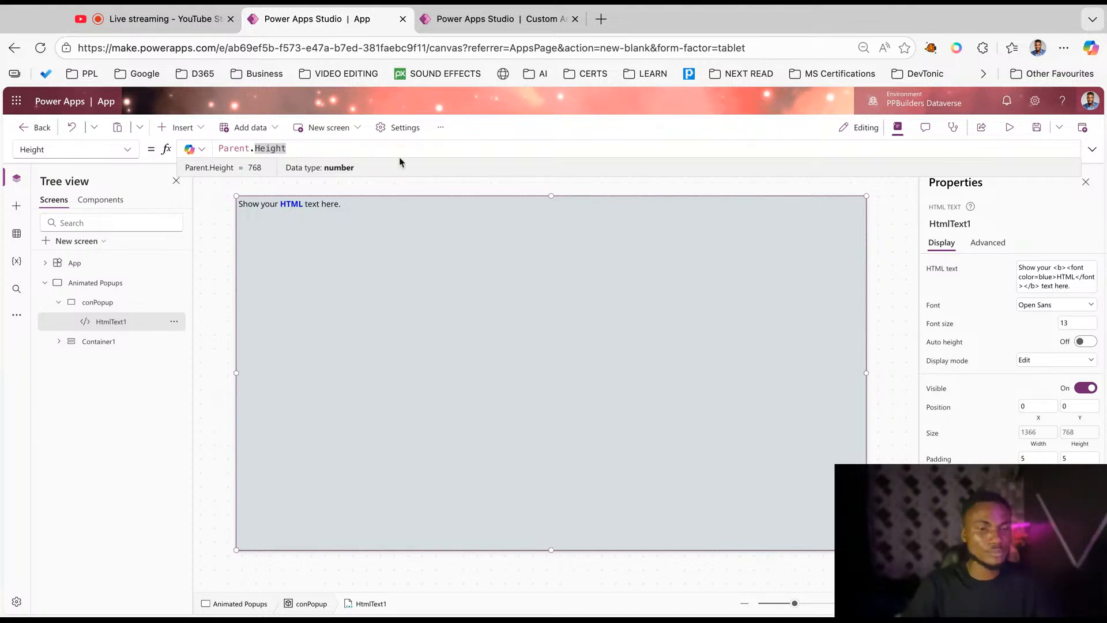
# Replace HtmlText1's HTML with a fixed div at 100% width and height, background rgba(255, 255, 255, 0.2), backdrop-filter blur(4px) and z-index 999.
pyautogui.press('super+Tab')
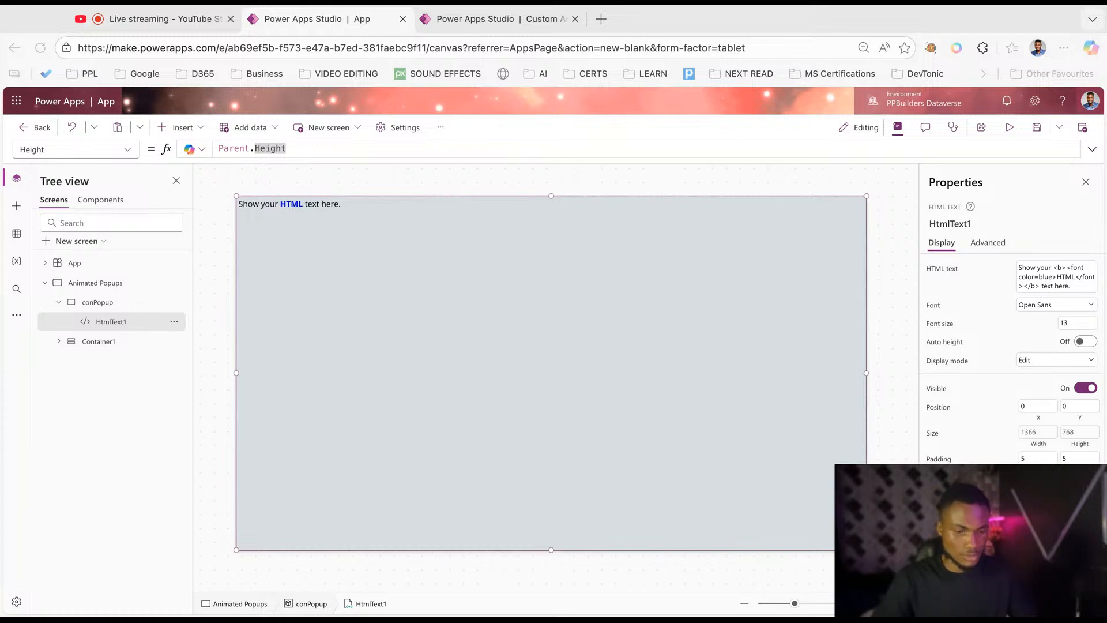
pyautogui.click(384, 206)
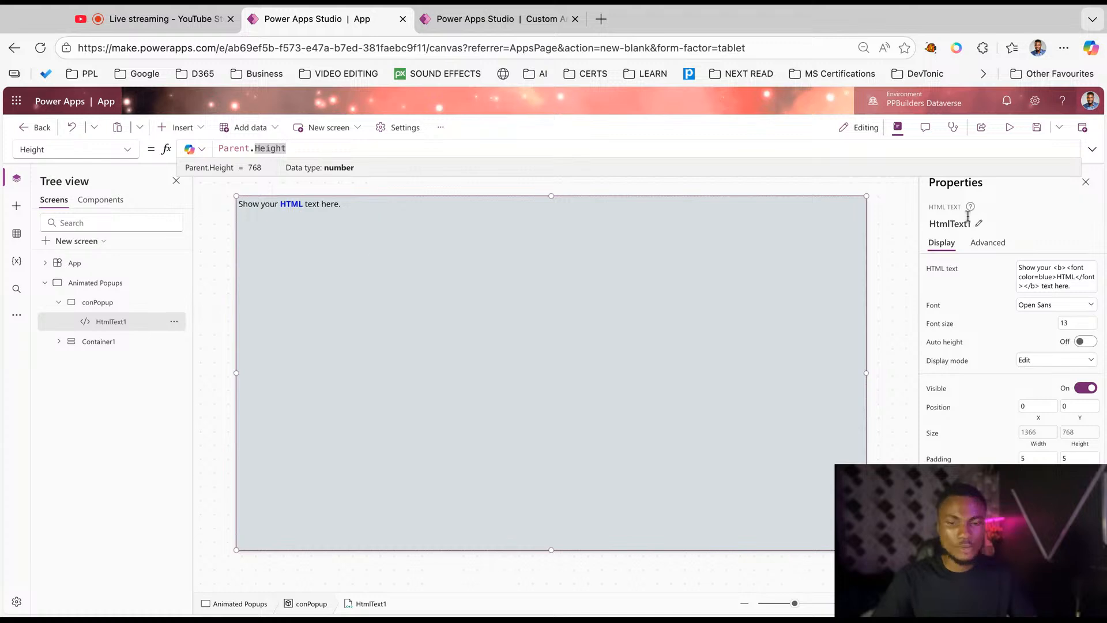
pyautogui.click(740, 319)
pyautogui.click(949, 272)
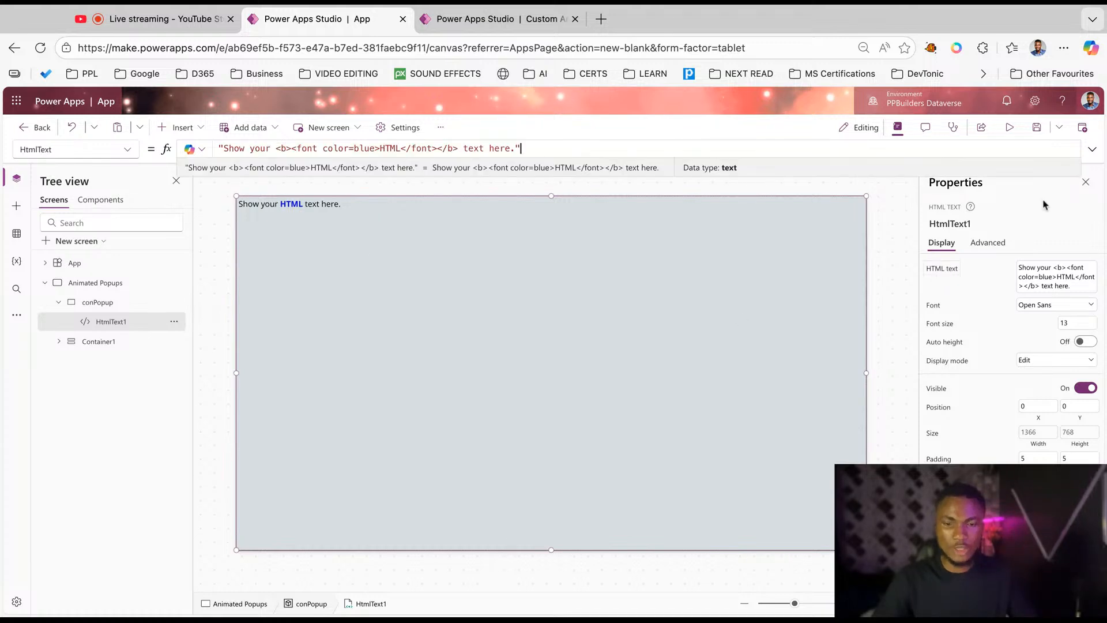
pyautogui.click(1093, 150)
pyautogui.hotkey('ctrl', 'a')
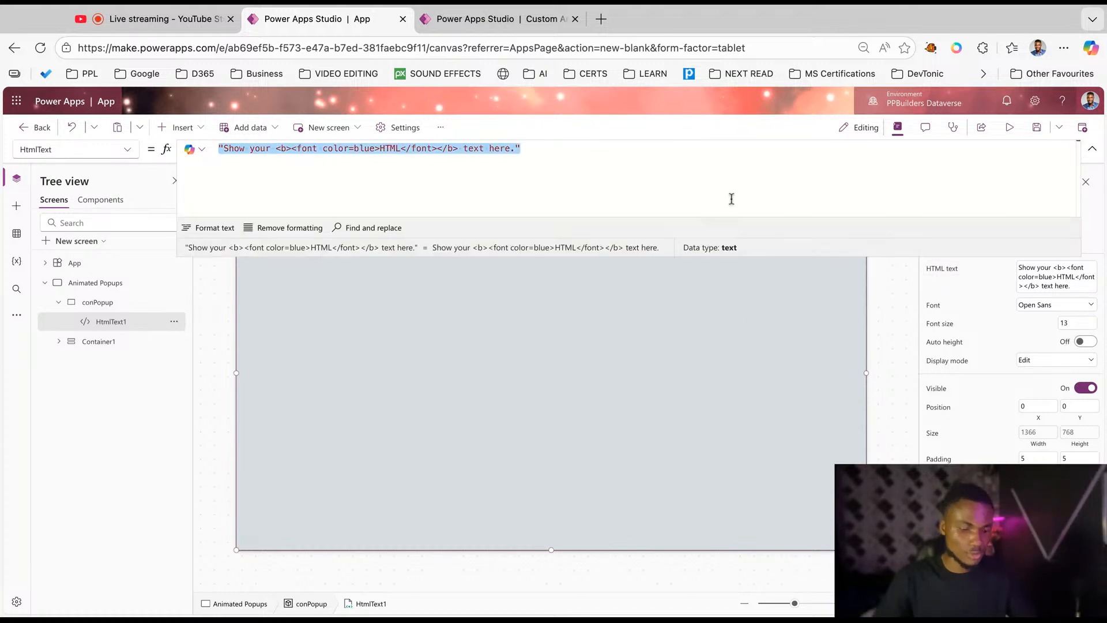
pyautogui.write('$" <div style=\'position: fixed; top: 0; left: 0; width: 100%; height: 100%; background: rgba(255, 255, 255, 0.2); backdrop-filter: blur(4px); z-index: 999;\'></div> </div> "')
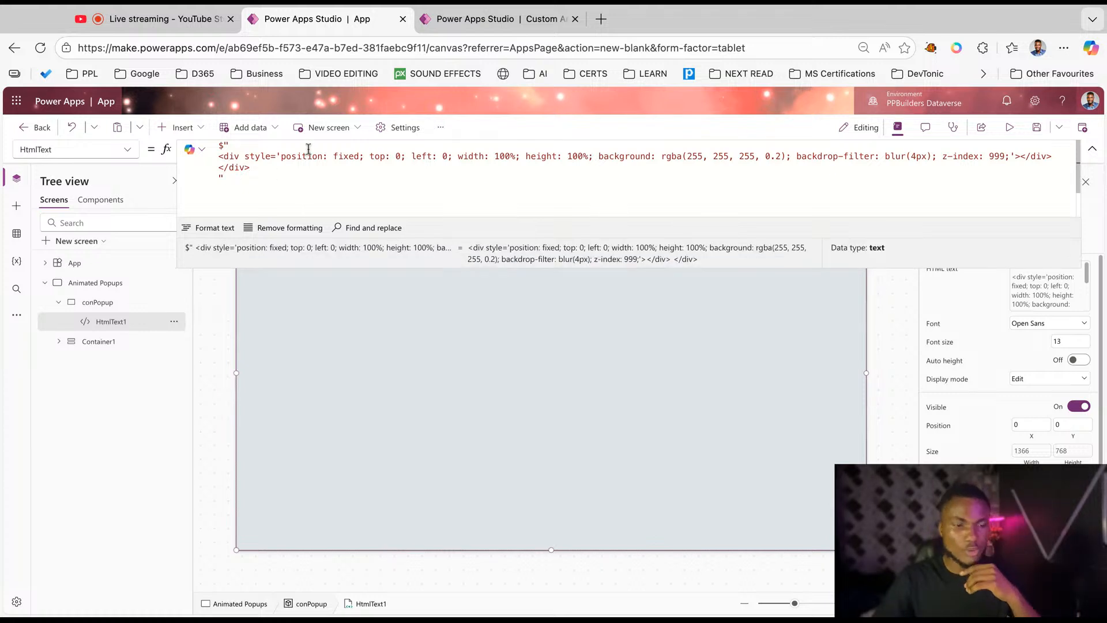
pyautogui.moveTo(249, 167); pyautogui.dragTo(252, 156)
pyautogui.click(833, 168)
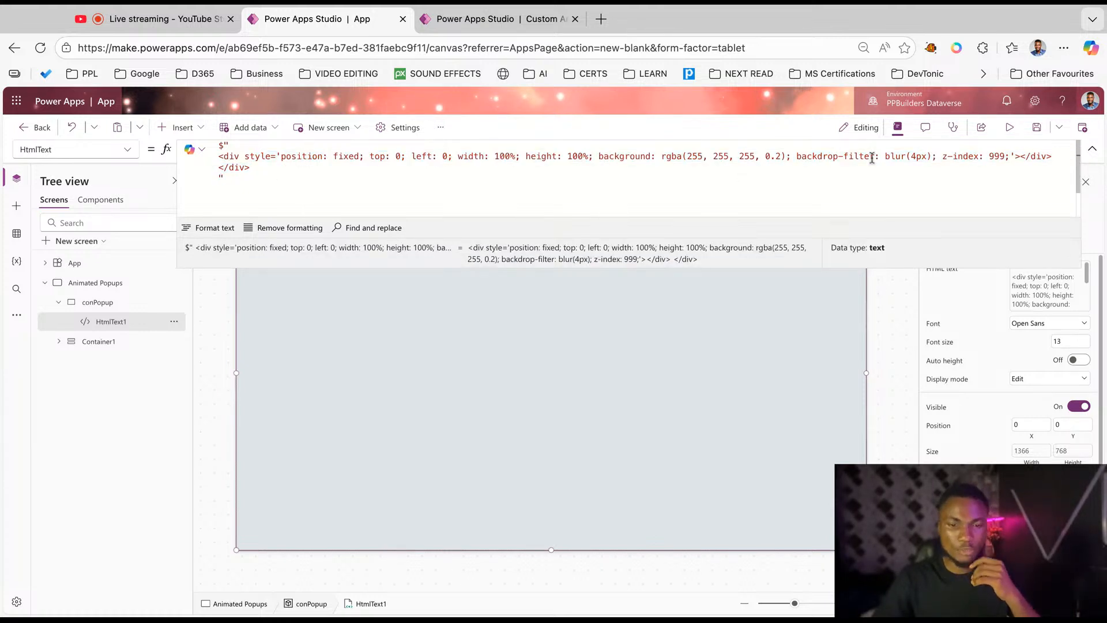
pyautogui.moveTo(797, 157); pyautogui.dragTo(948, 156)
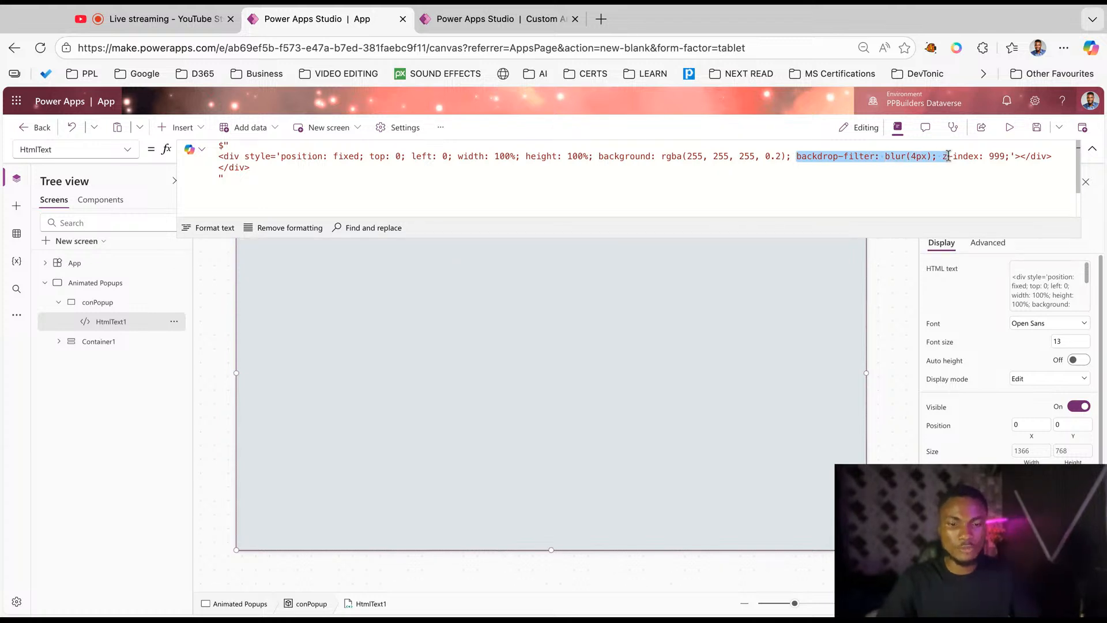
pyautogui.click(993, 157)
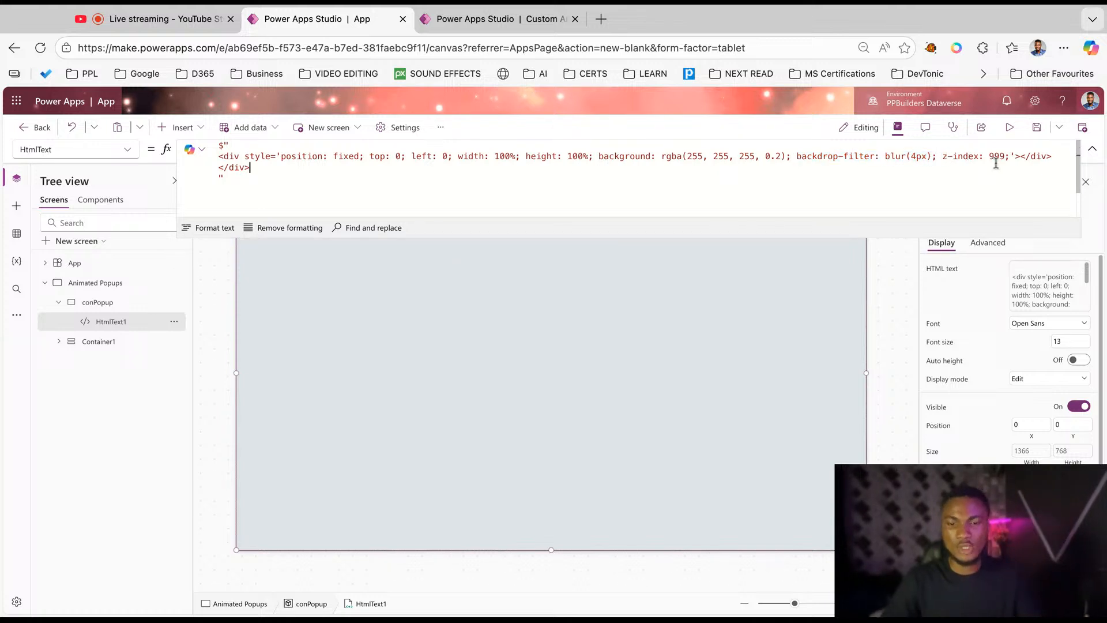
pyautogui.click(1092, 149)
# Preview the blur effect with a transparent fill on conPopup and restore its light gray theme color.
pyautogui.click(101, 302)
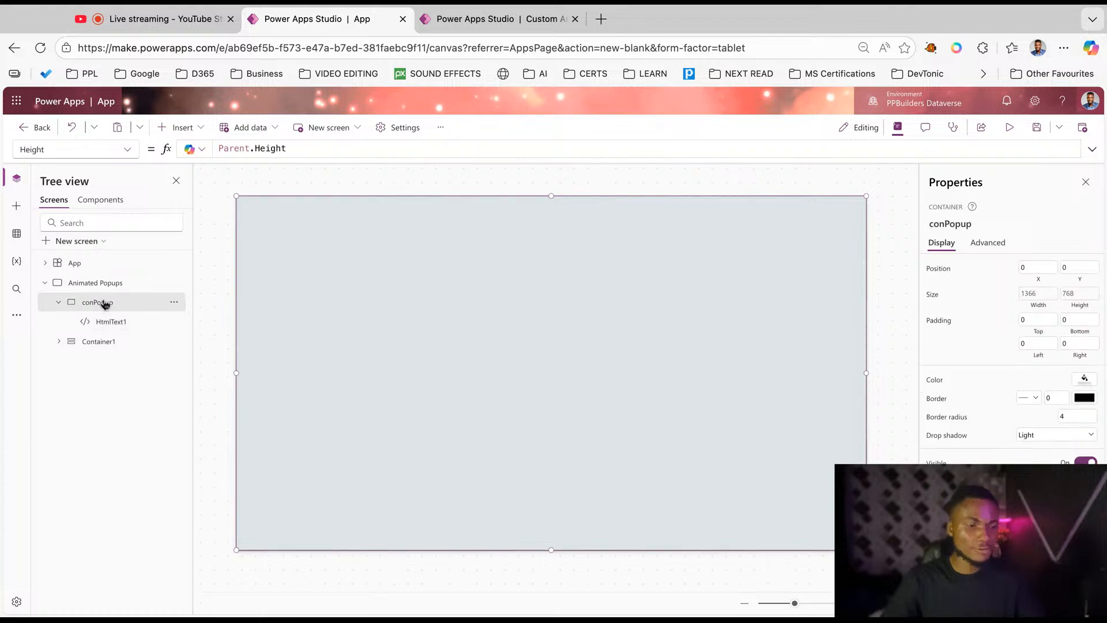
pyautogui.click(1084, 379)
pyautogui.click(1047, 456)
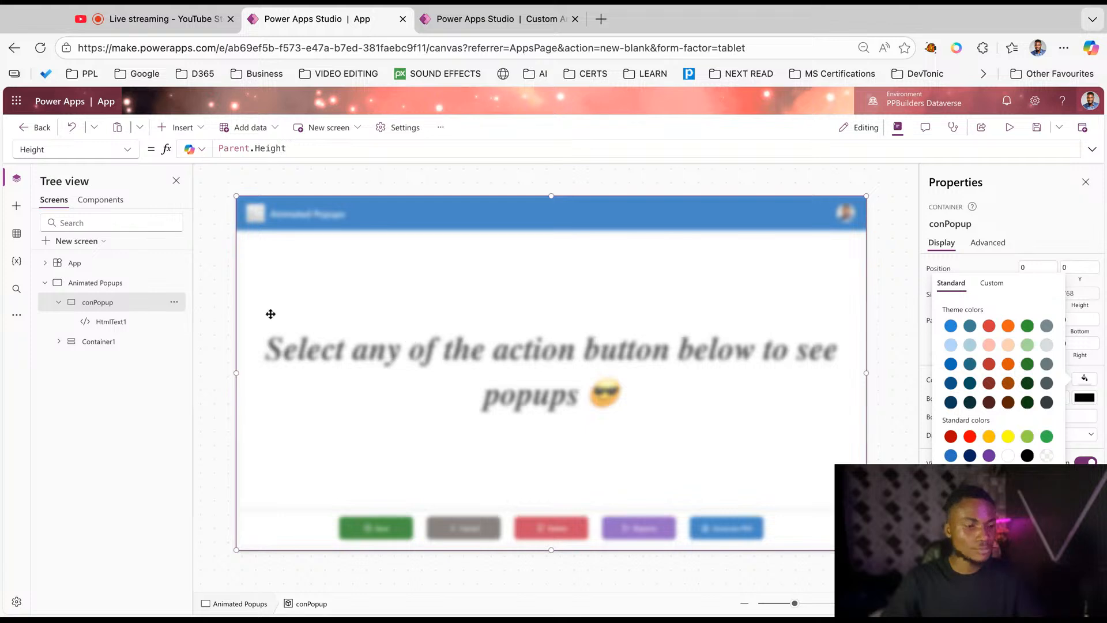
pyautogui.click(1047, 345)
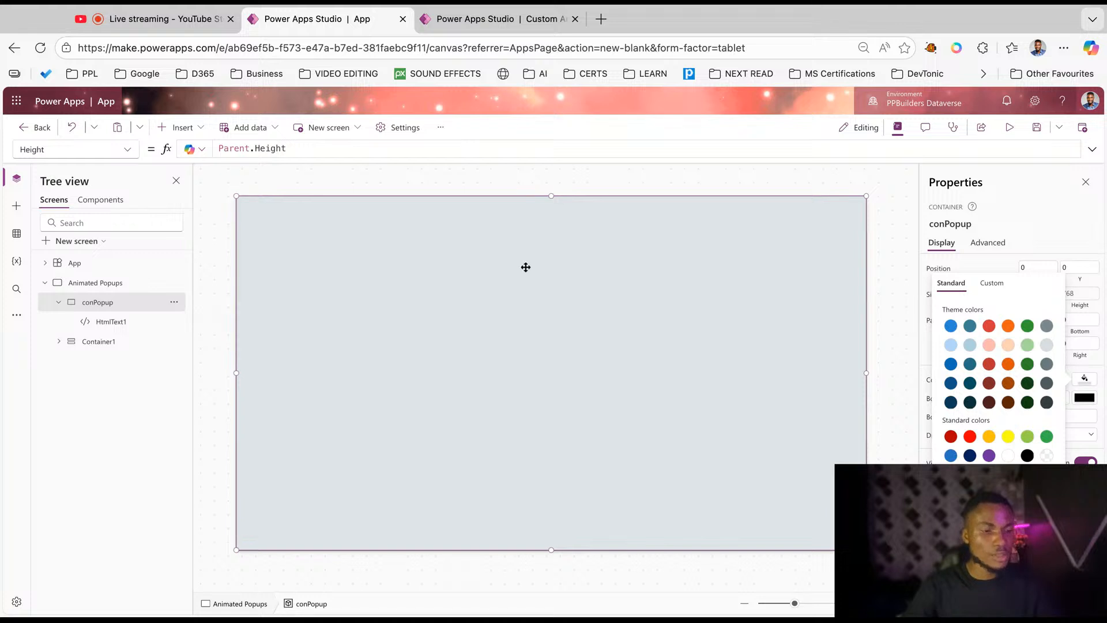
# Insert a vertical container inside conPopup.
pyautogui.click(179, 128)
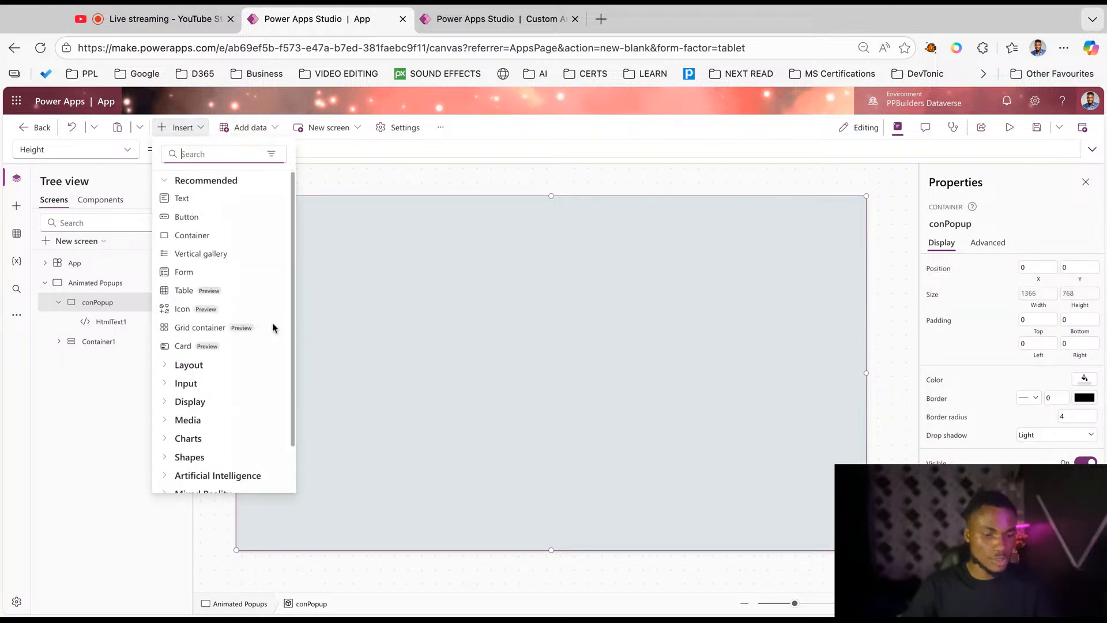
pyautogui.write('container')
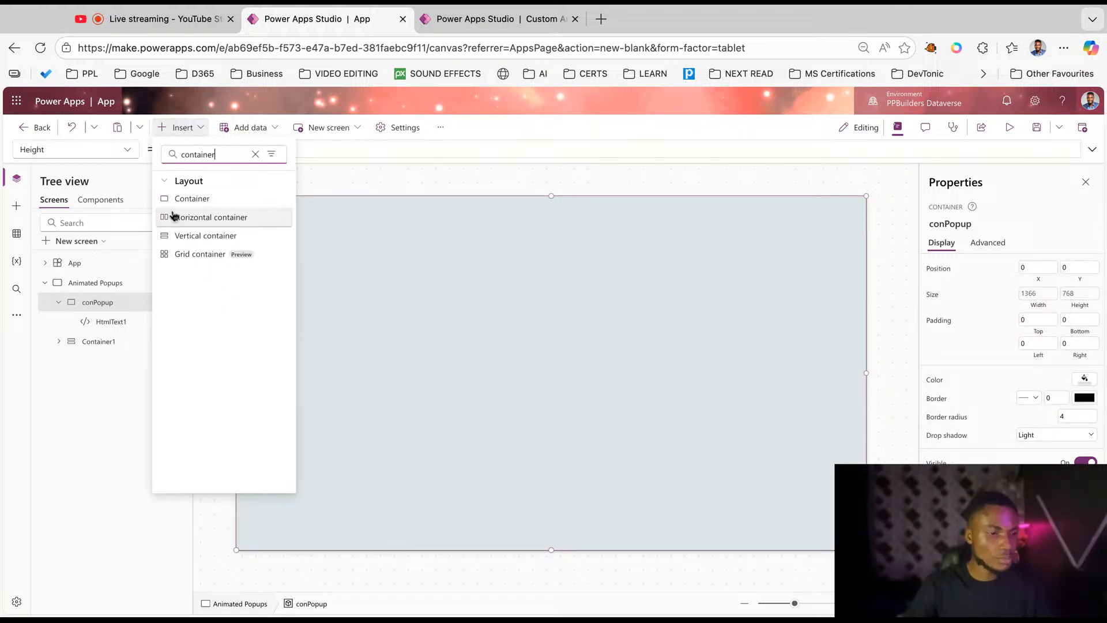
pyautogui.press('Escape')
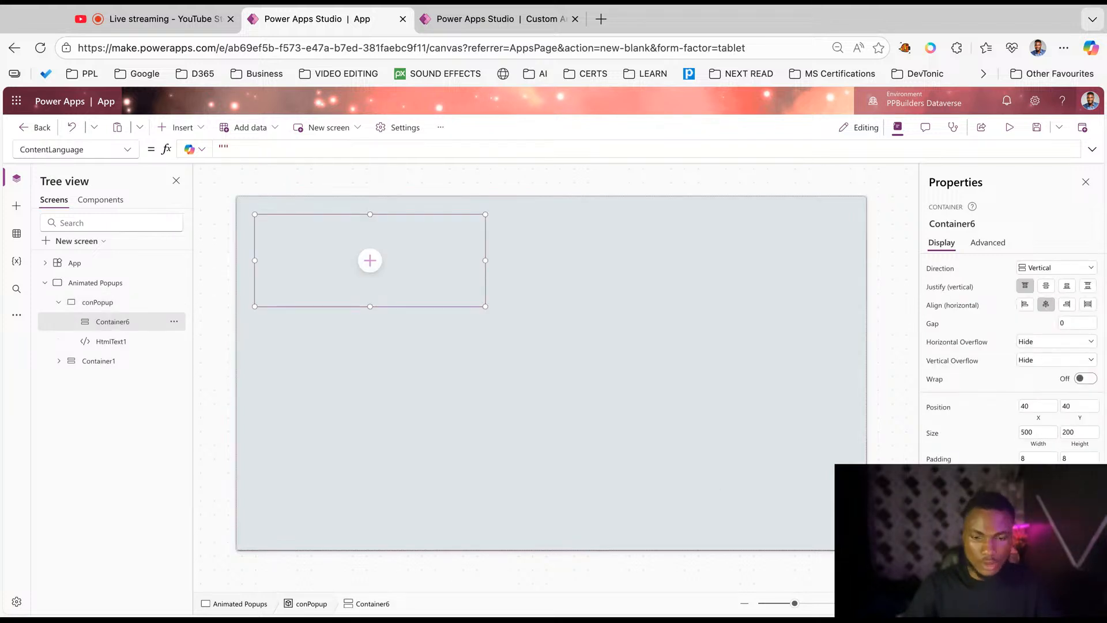
# Centre Container6 horizontally by setting its X property to (Parent.Width-Self.Width)/2.
pyautogui.click(1041, 420)
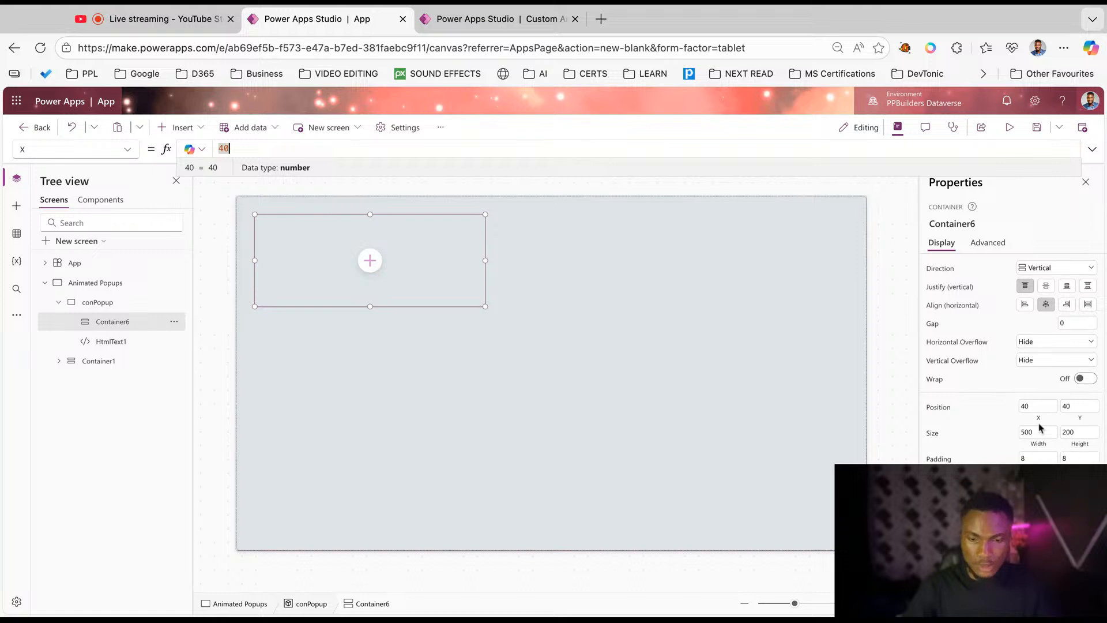
pyautogui.press('super+a')
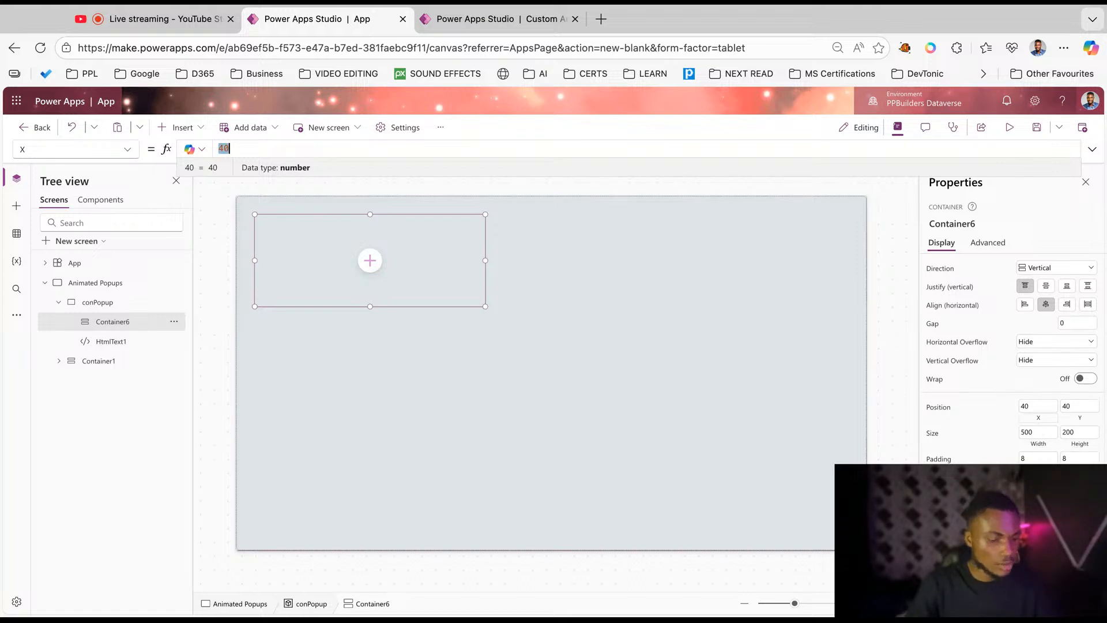
pyautogui.write('Parnt')
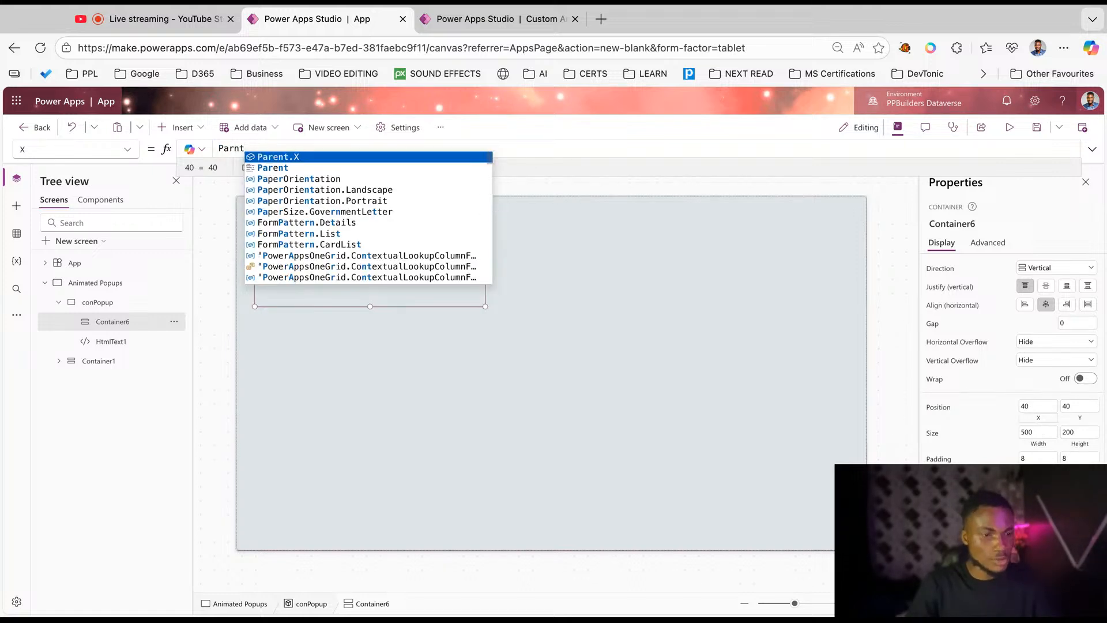
pyautogui.press('BackSpace')
pyautogui.press('BackSpace')
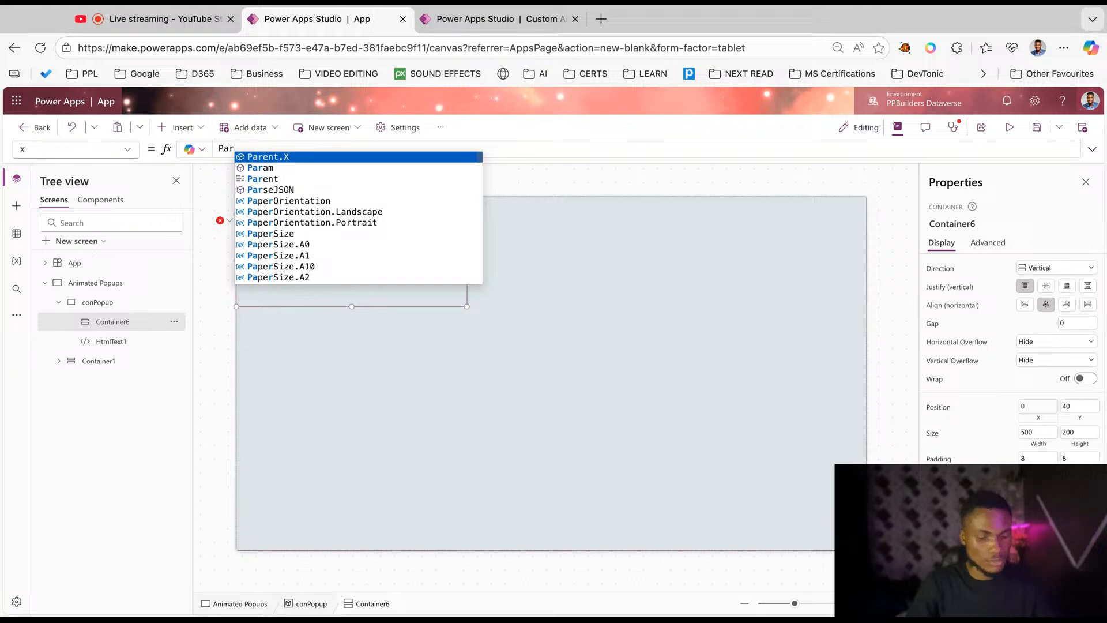
pyautogui.write('ent.Wid')
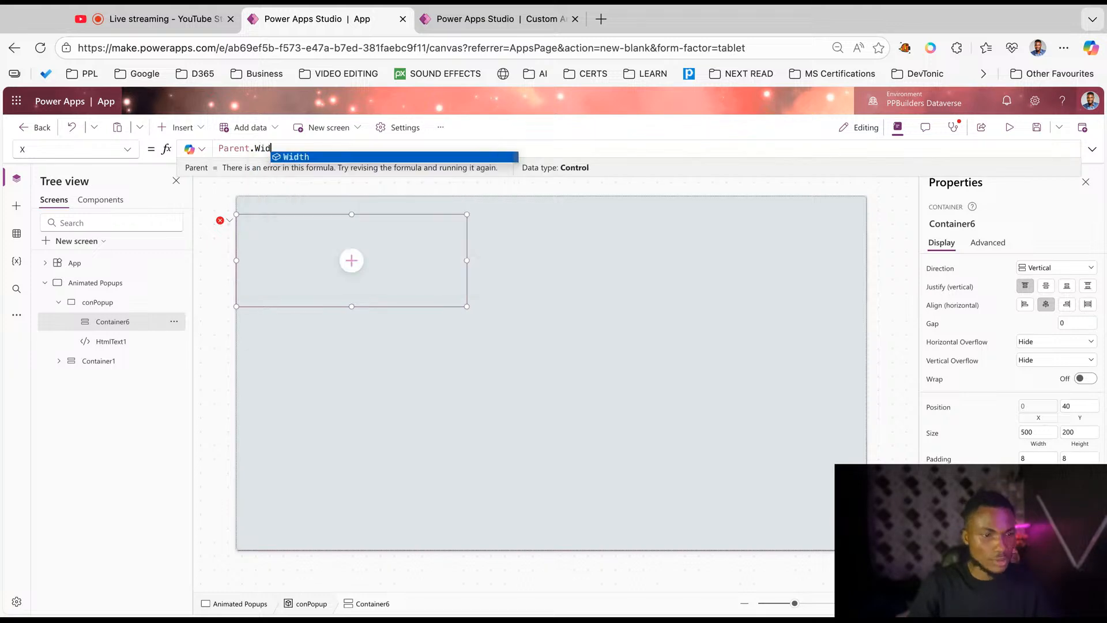
pyautogui.write('th-S')
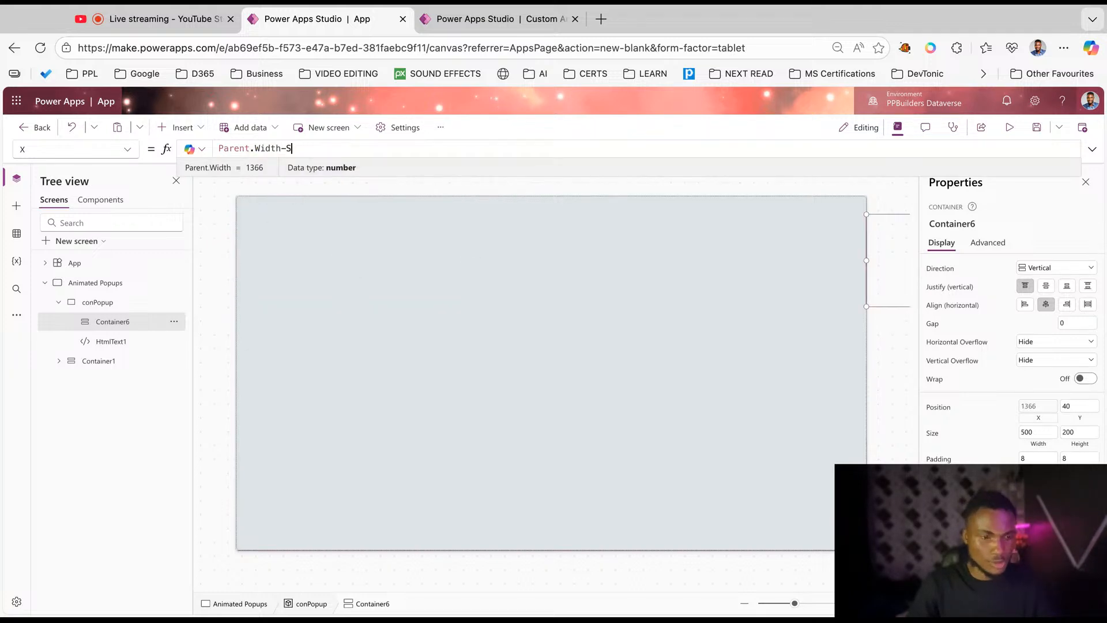
pyautogui.write('elf.Wi')
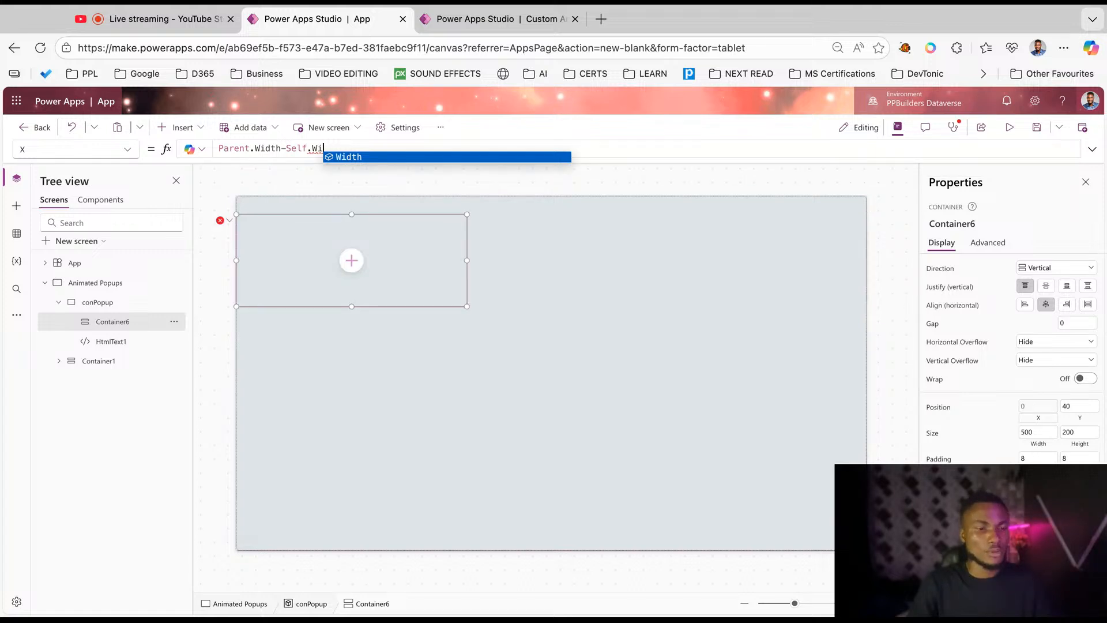
pyautogui.press('Tab')
pyautogui.write(')')
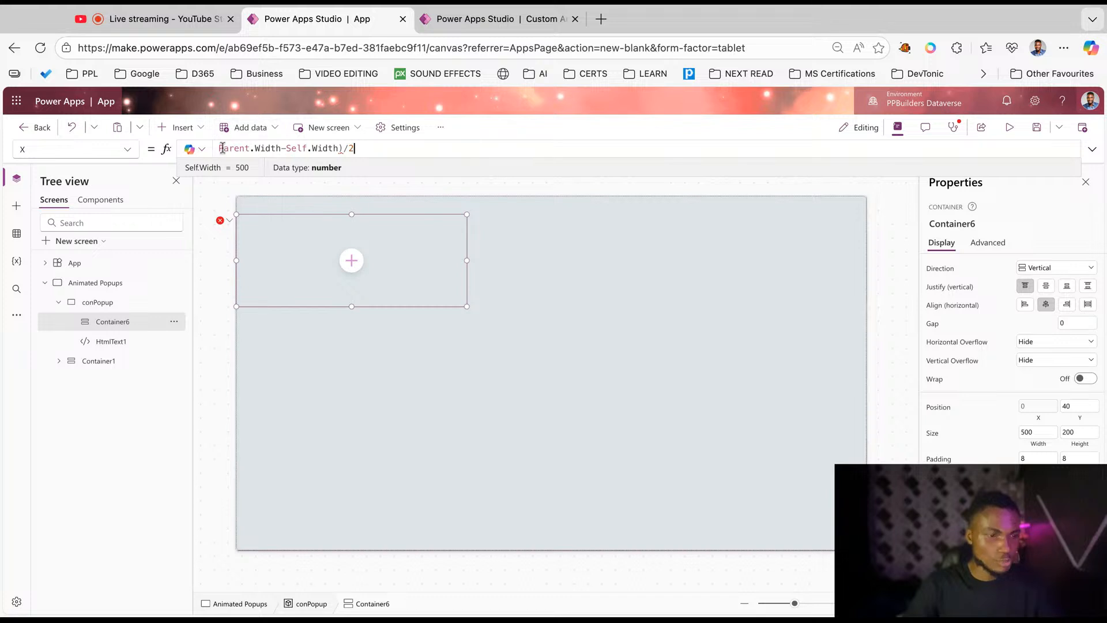
pyautogui.write('(')
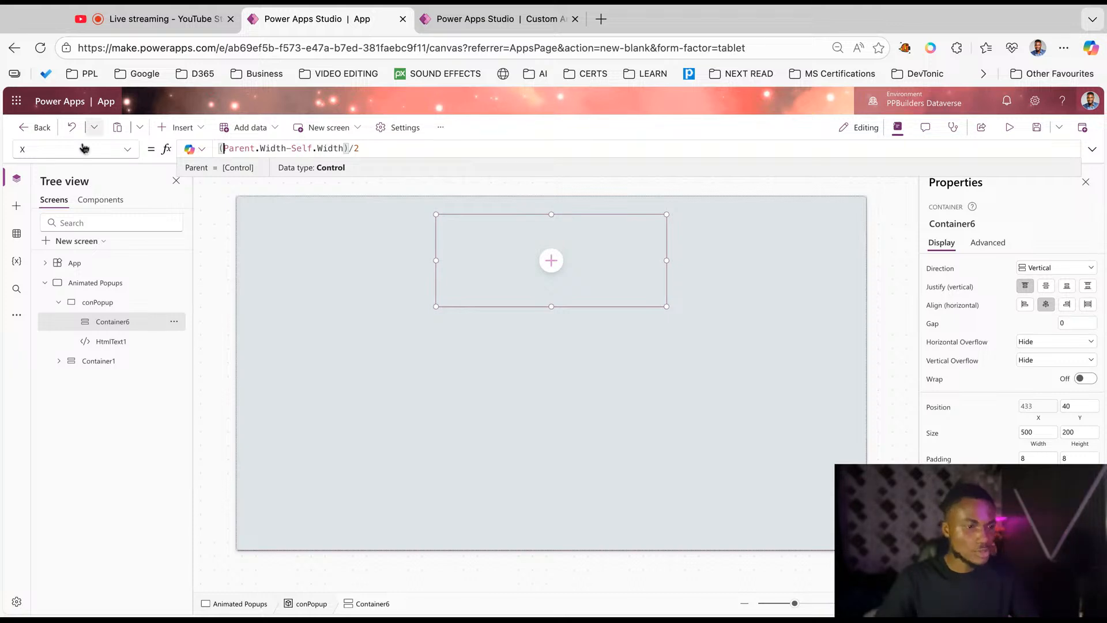
# Centre Container6 vertically by setting its Y property to (Parent.Height-Self.Height)/2.
pyautogui.click(74, 149)
pyautogui.write('Y')
pyautogui.press('Return')
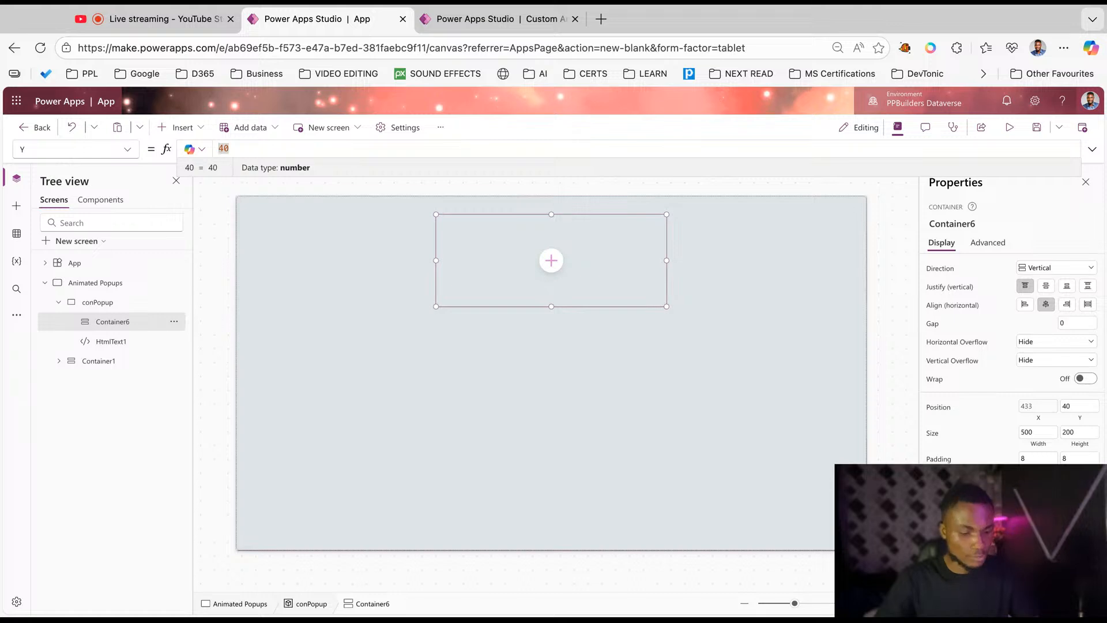
pyautogui.write('Parent.')
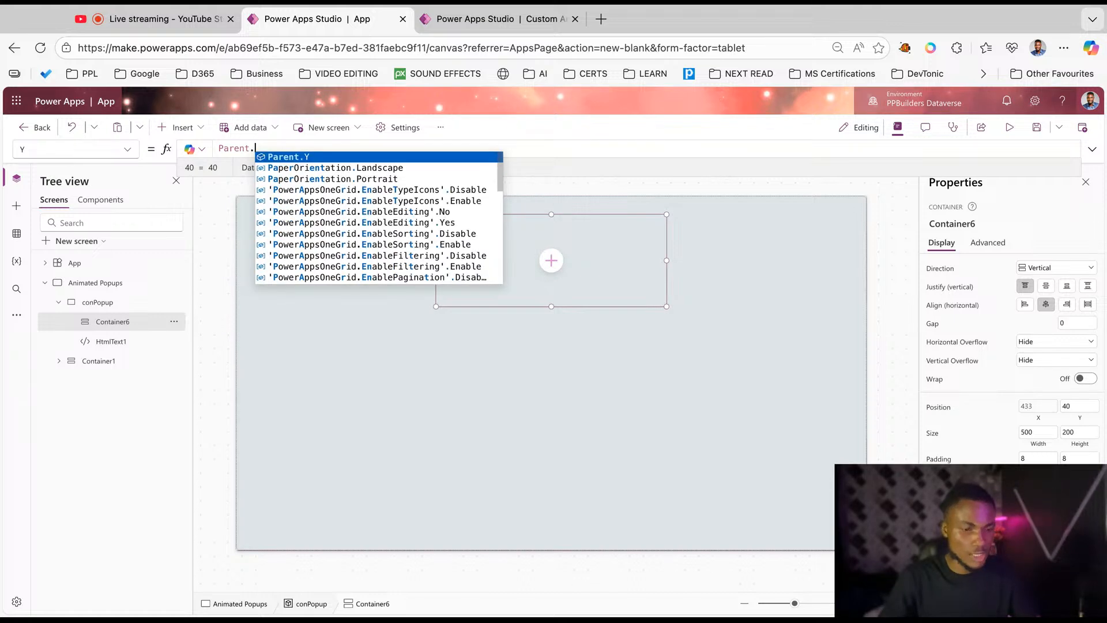
pyautogui.write('Hei')
pyautogui.press('Tab')
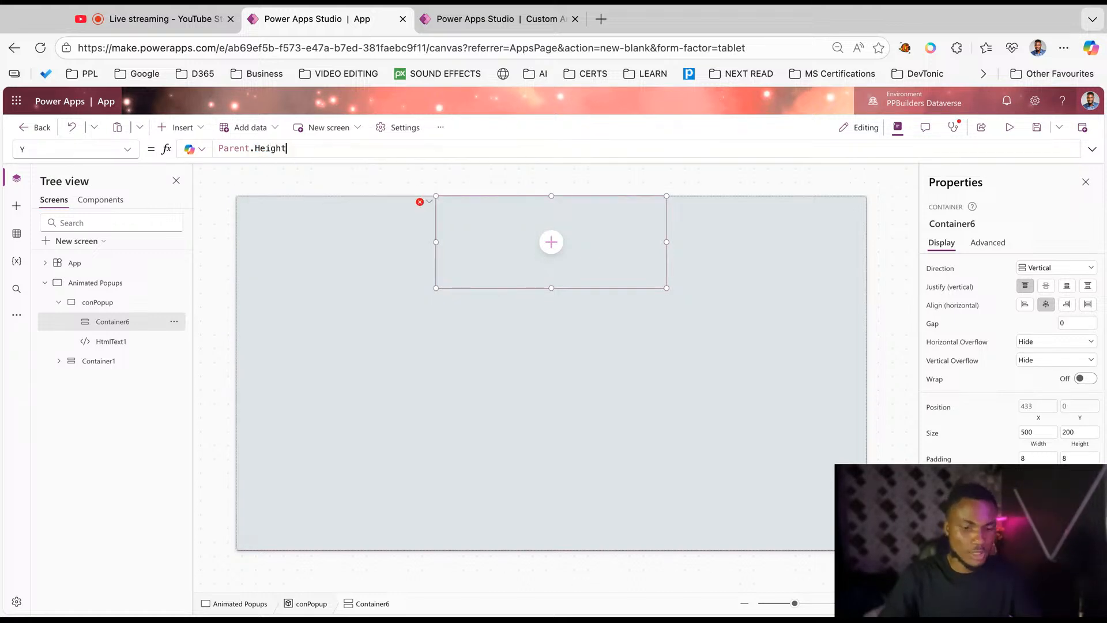
pyautogui.write('-Self.Hei')
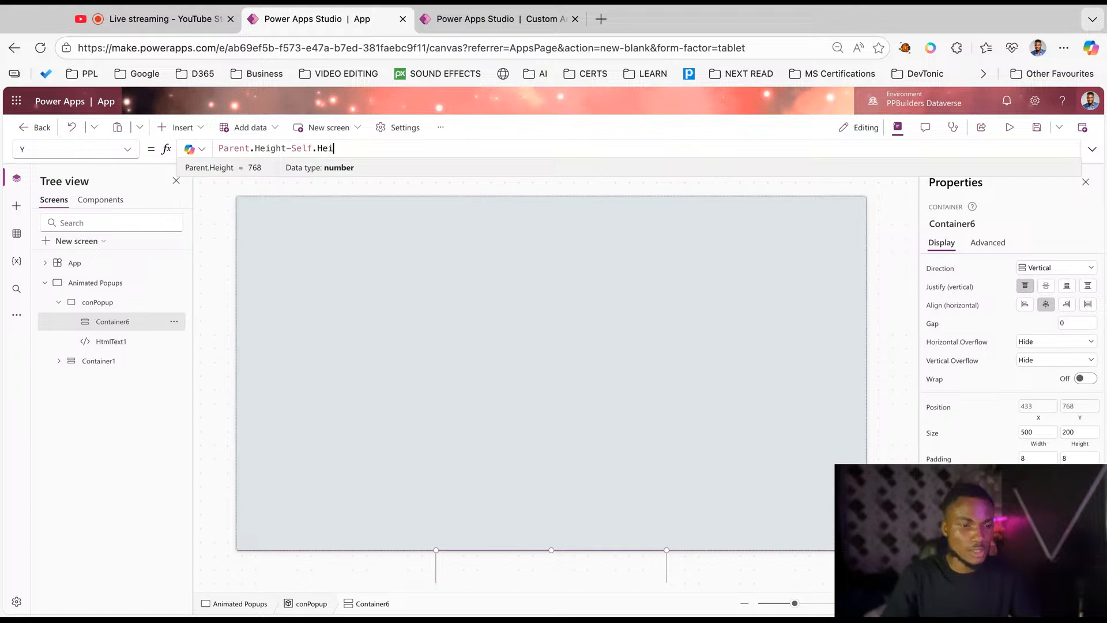
pyautogui.write('ght)/2')
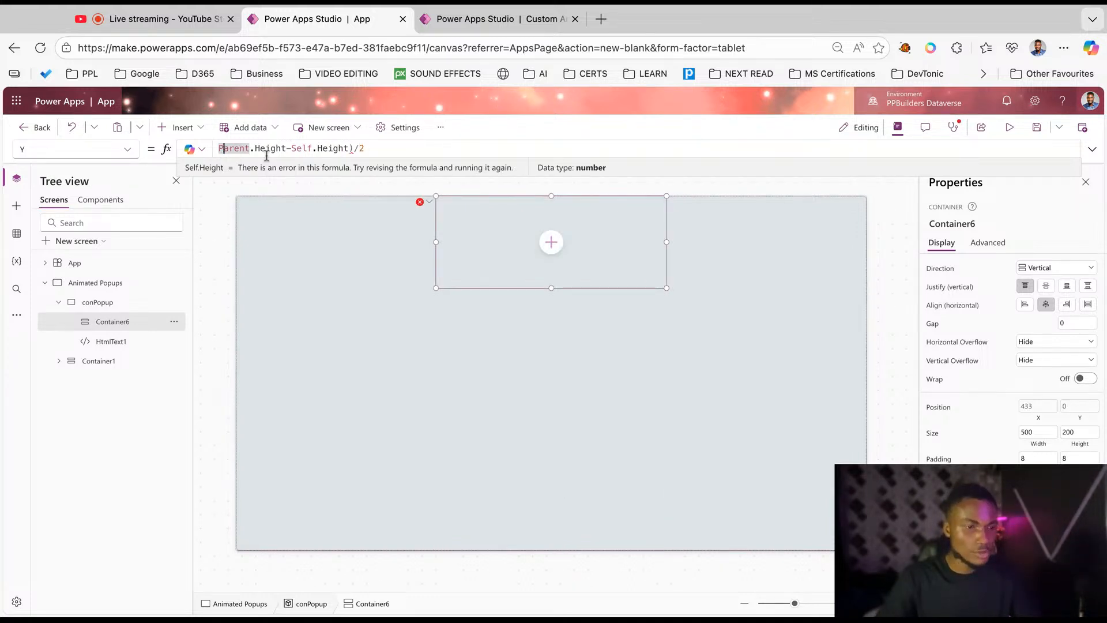
pyautogui.write('(')
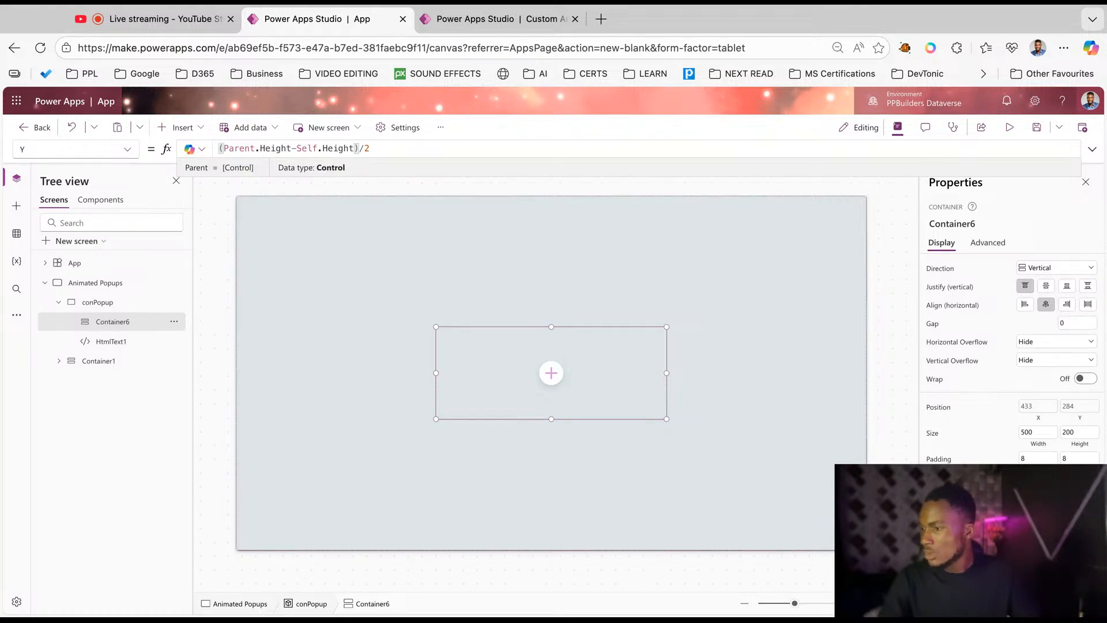
# Size Container6 to a width of 800 and a height of 400, and give it a white fill.
pyautogui.click(75, 149)
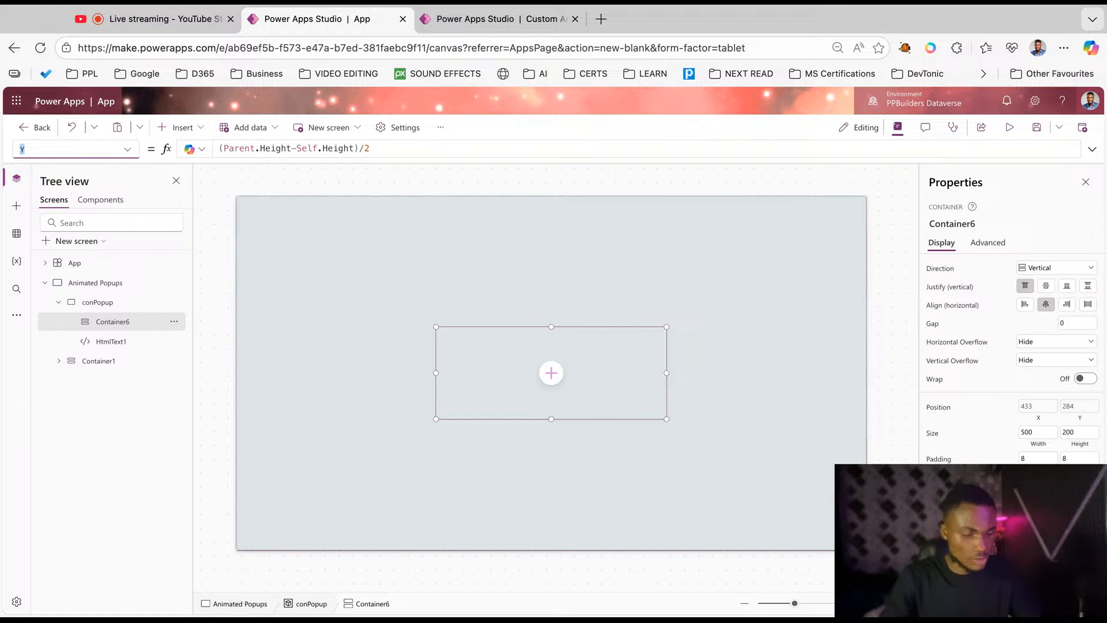
pyautogui.write('width')
pyautogui.press('Return')
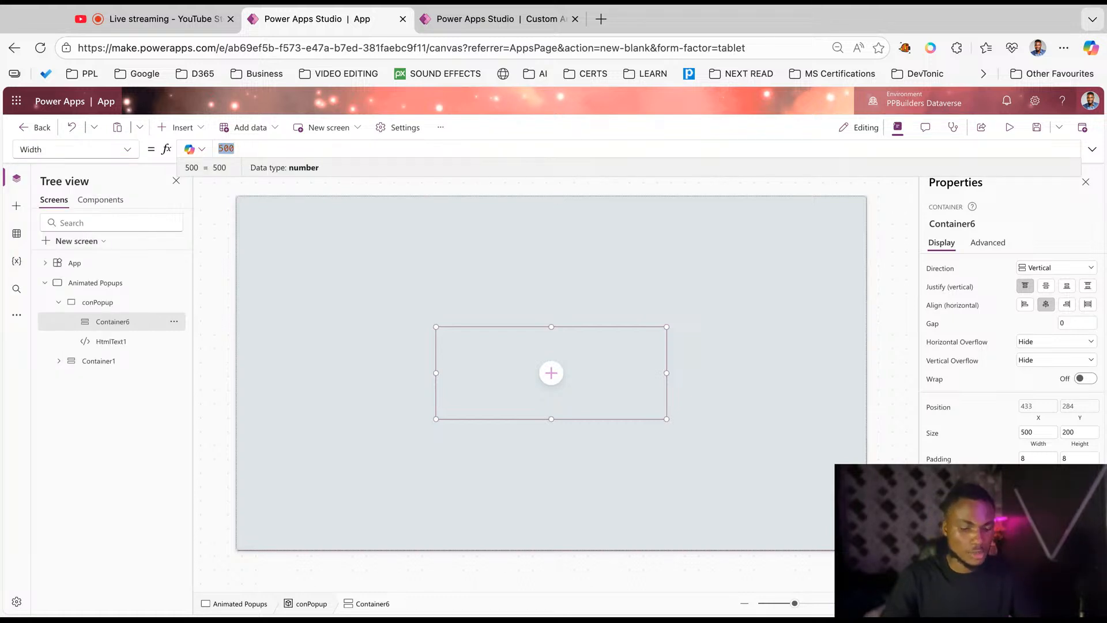
pyautogui.write('800')
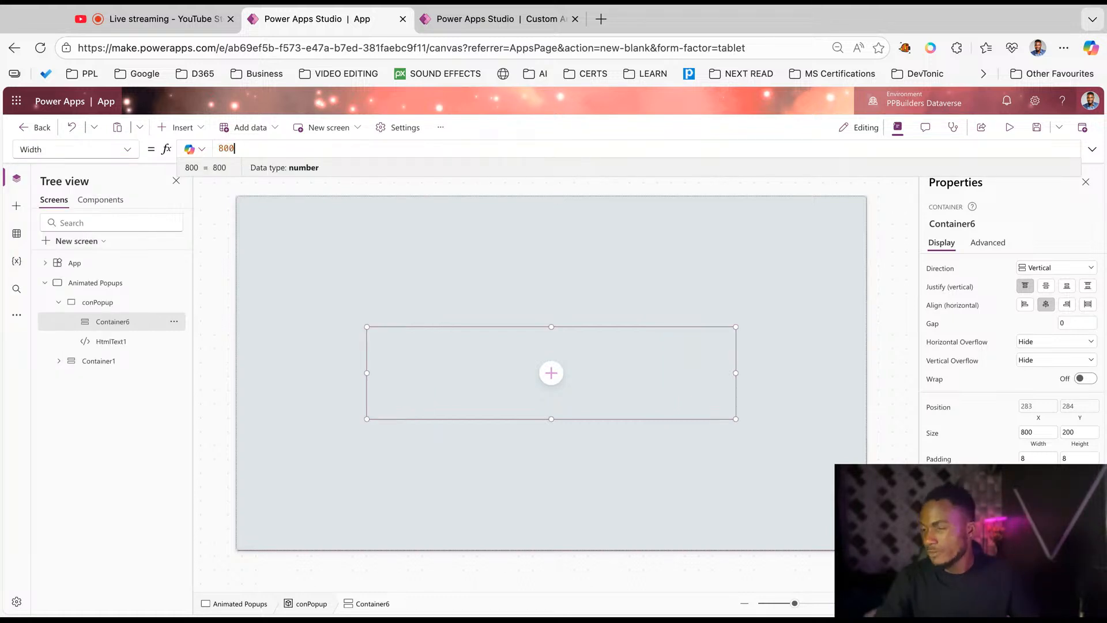
pyautogui.click(75, 150)
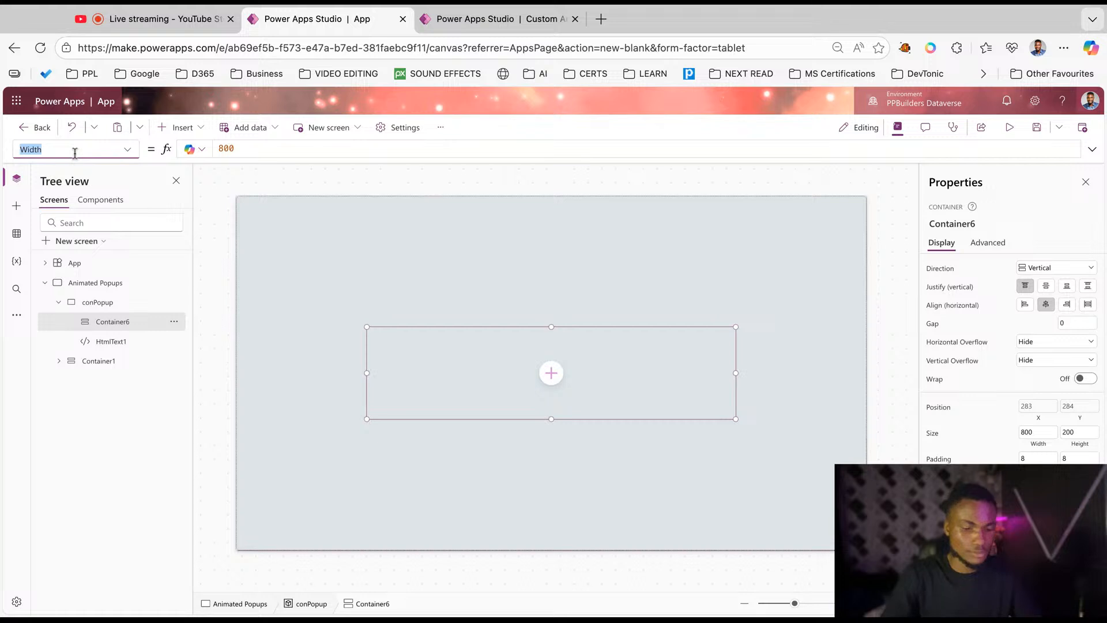
pyautogui.write('height')
pyautogui.press('Return')
pyautogui.write('400')
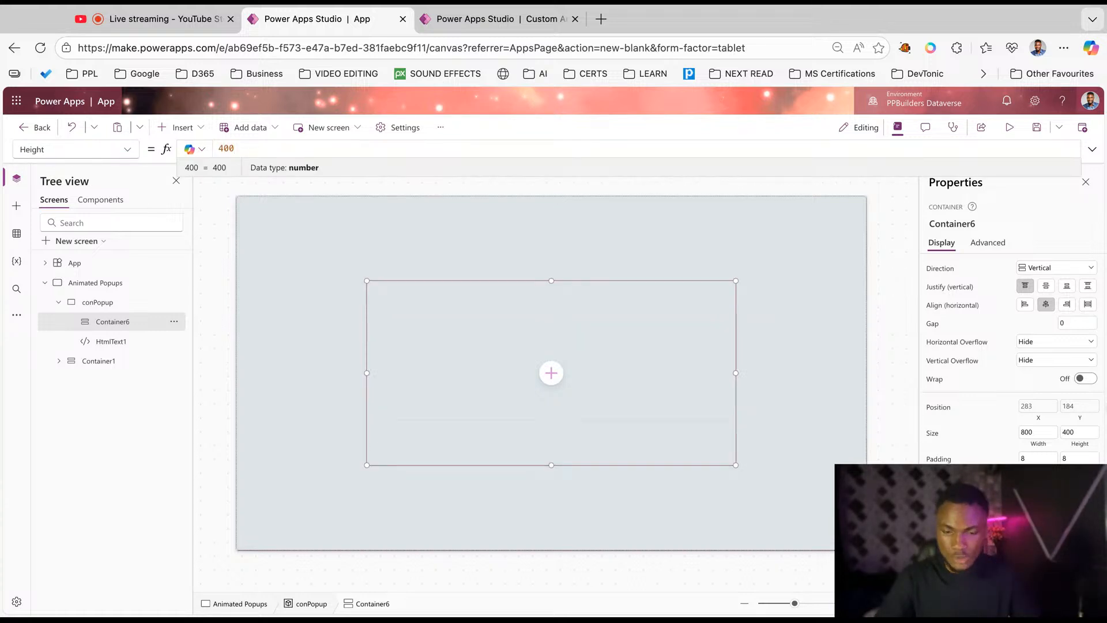
pyautogui.click(1085, 512)
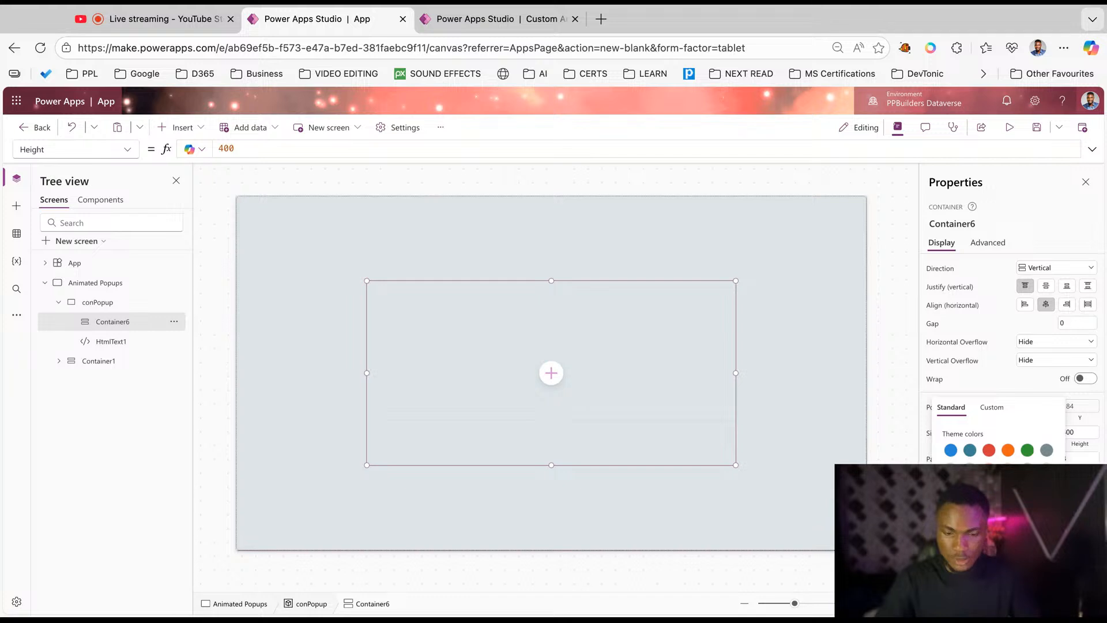
pyautogui.click(994, 381)
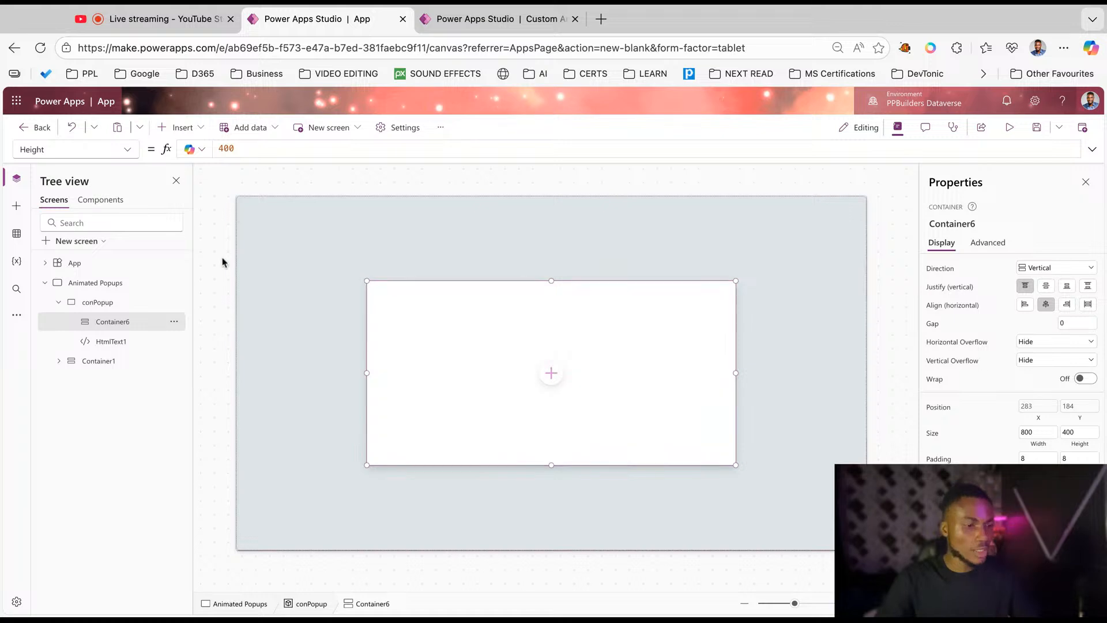
# Insert a horizontal container inside Container6.
pyautogui.click(172, 130)
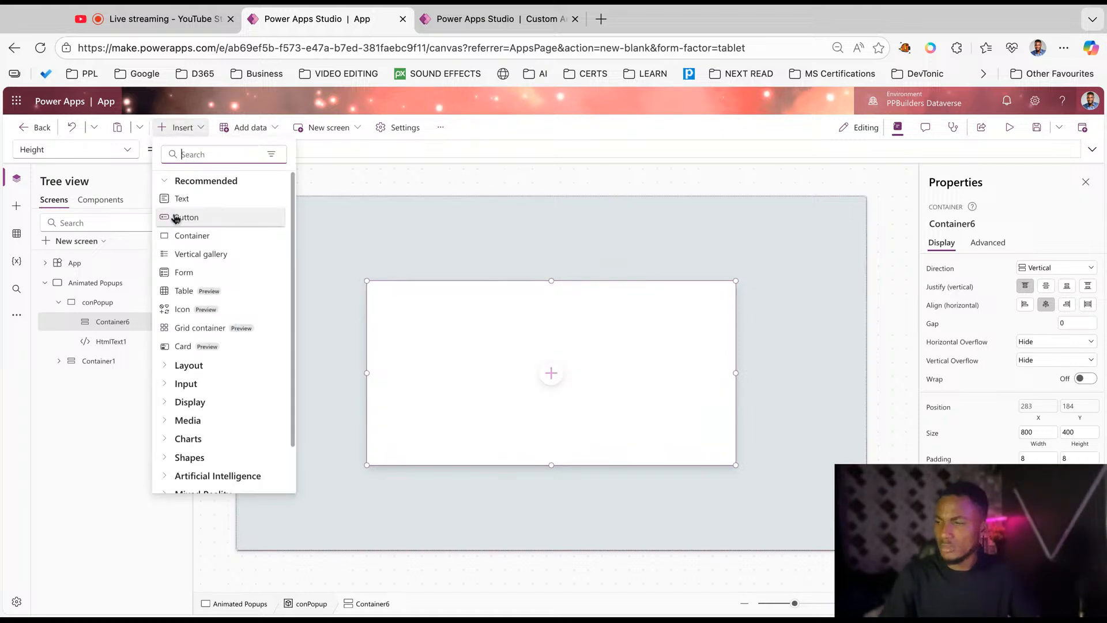
pyautogui.write('container')
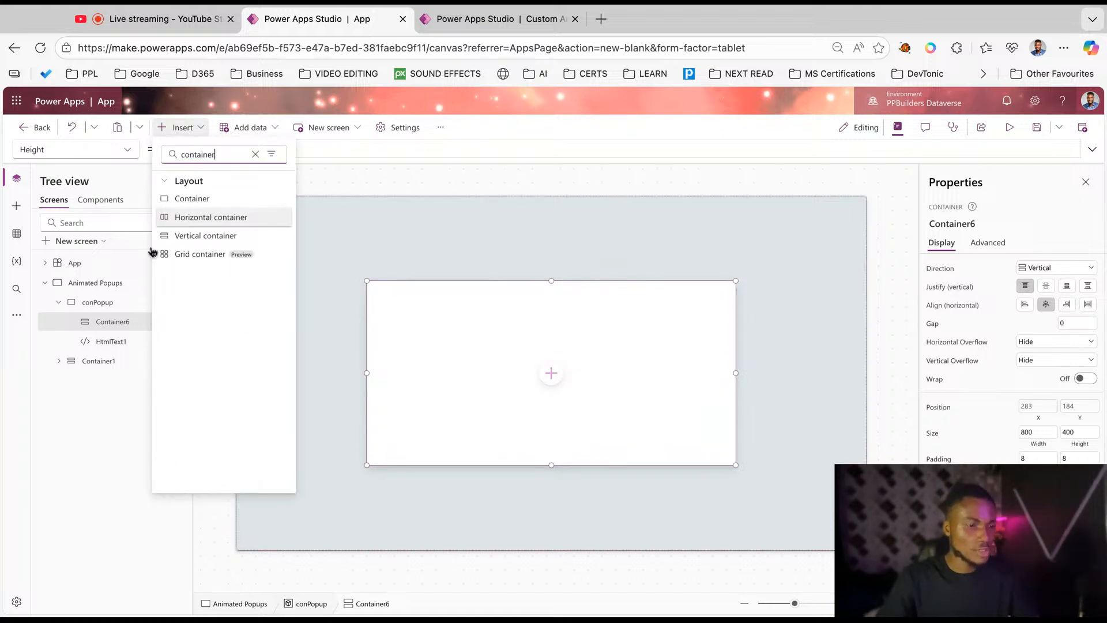
pyautogui.click(168, 219)
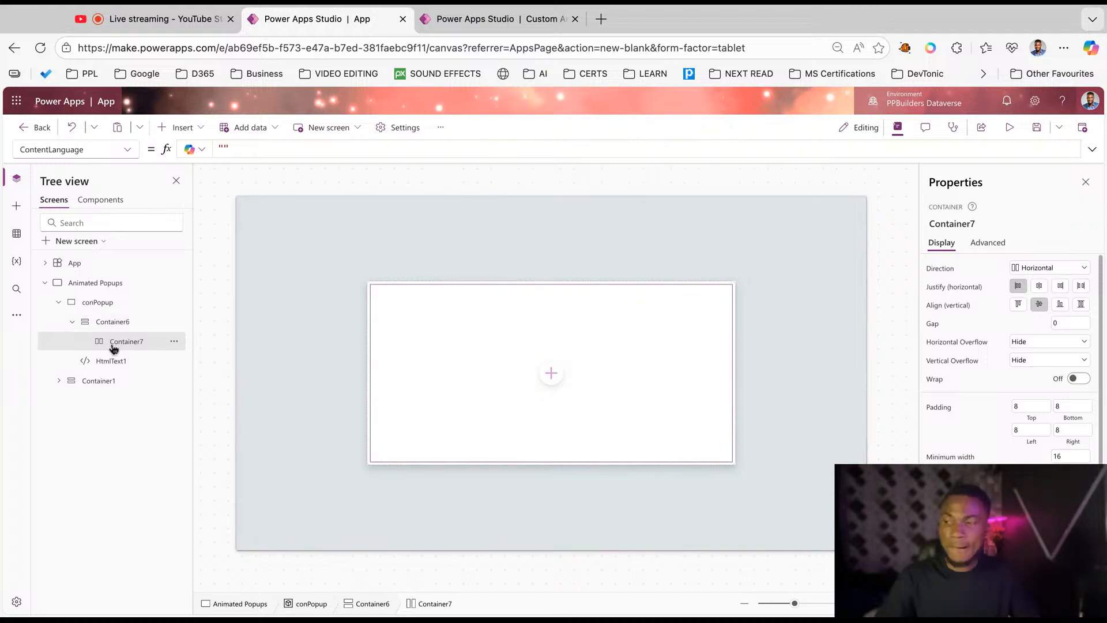
pyautogui.click(183, 127)
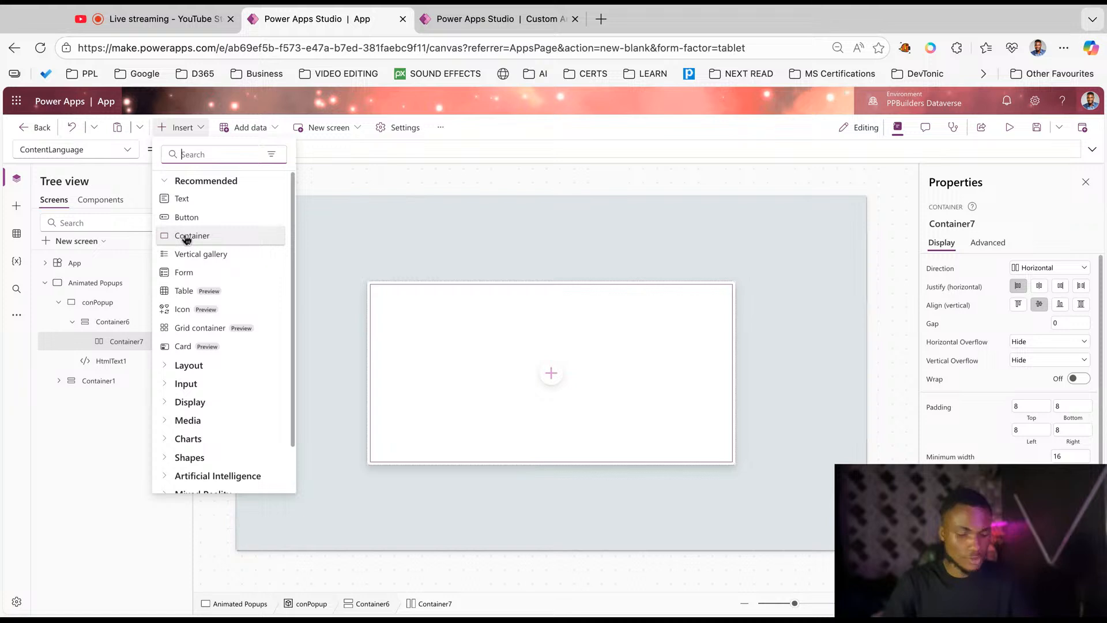
pyautogui.write('text')
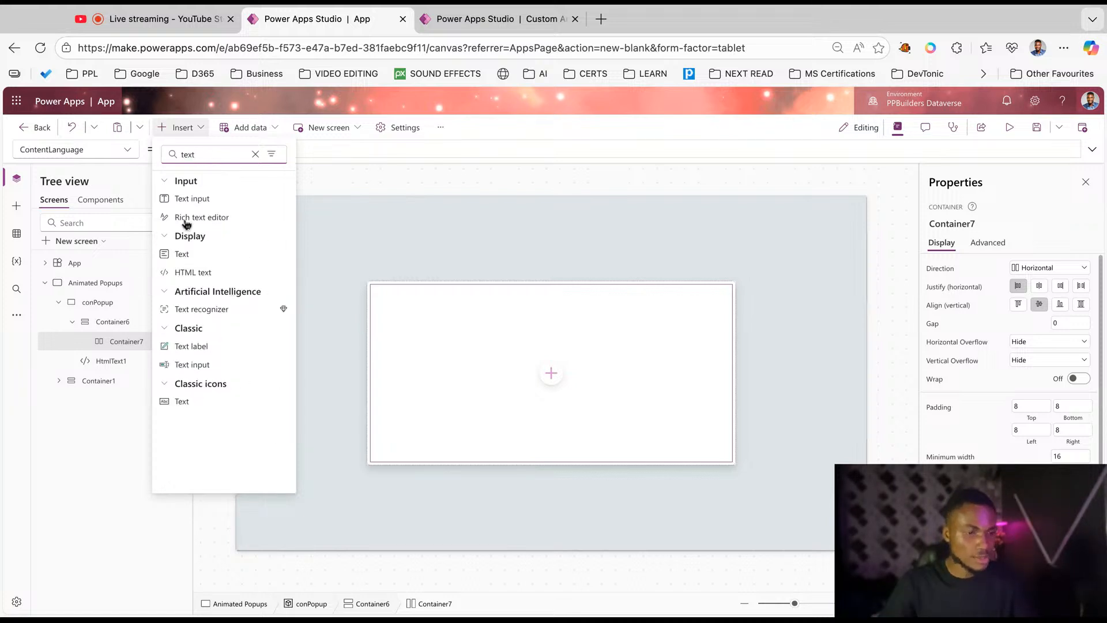
pyautogui.click(192, 273)
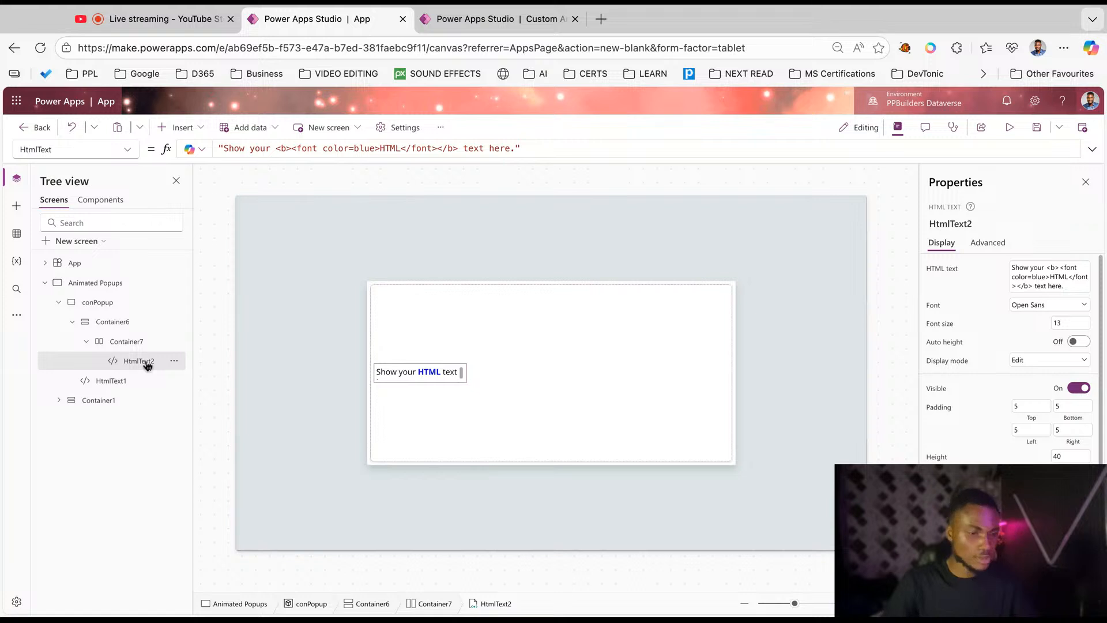
pyautogui.press('Delete')
# Insert a display Text control inside the horizontal container Container7.
pyautogui.click(180, 128)
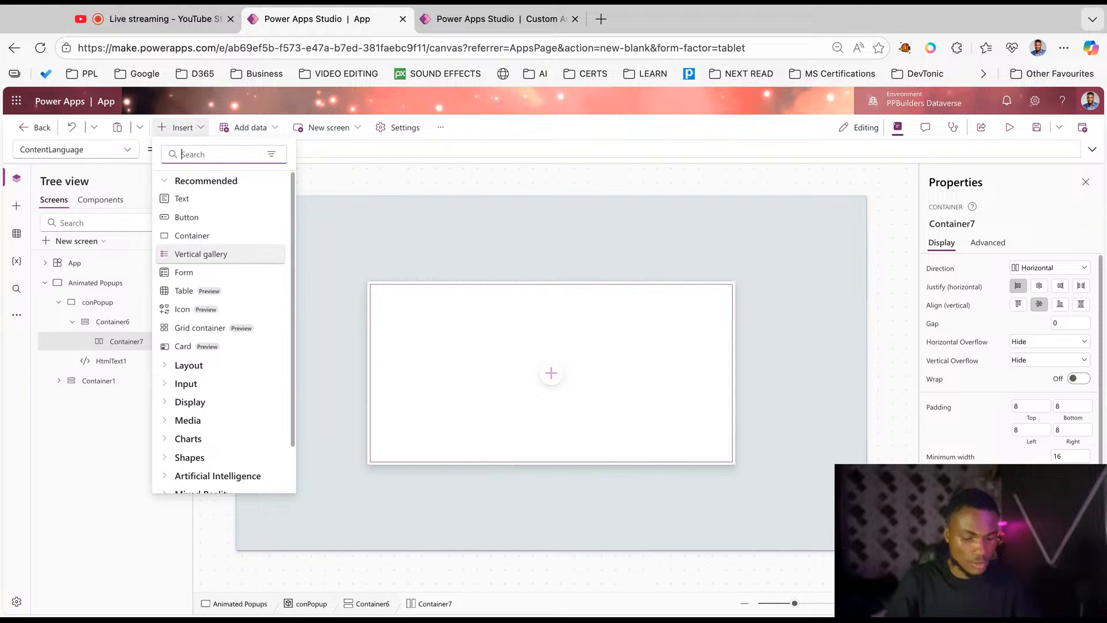
pyautogui.write('text')
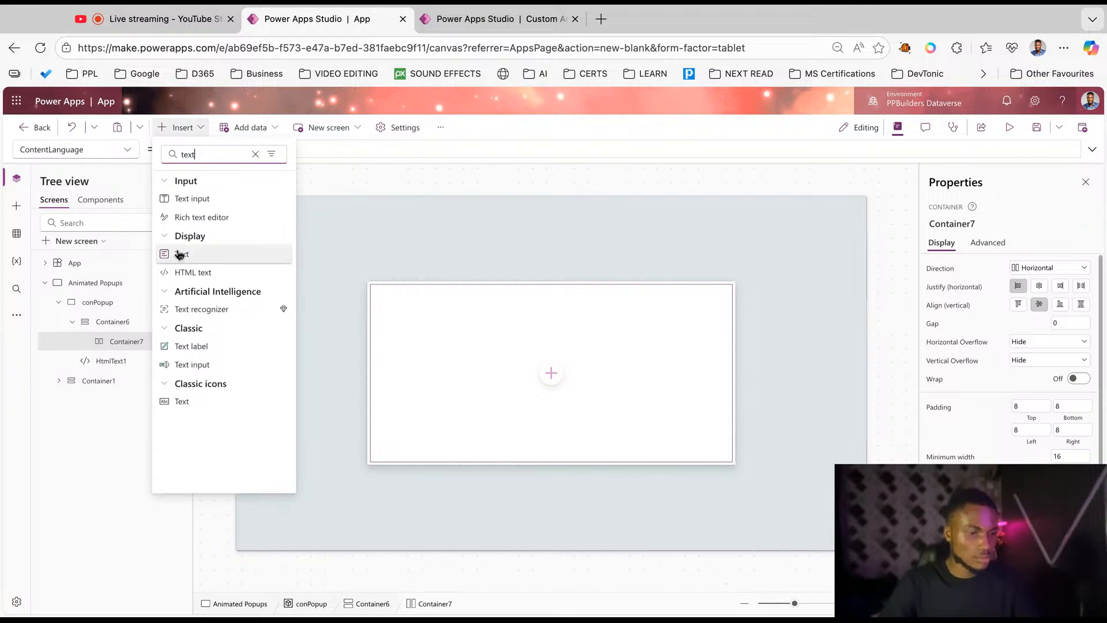
pyautogui.click(179, 255)
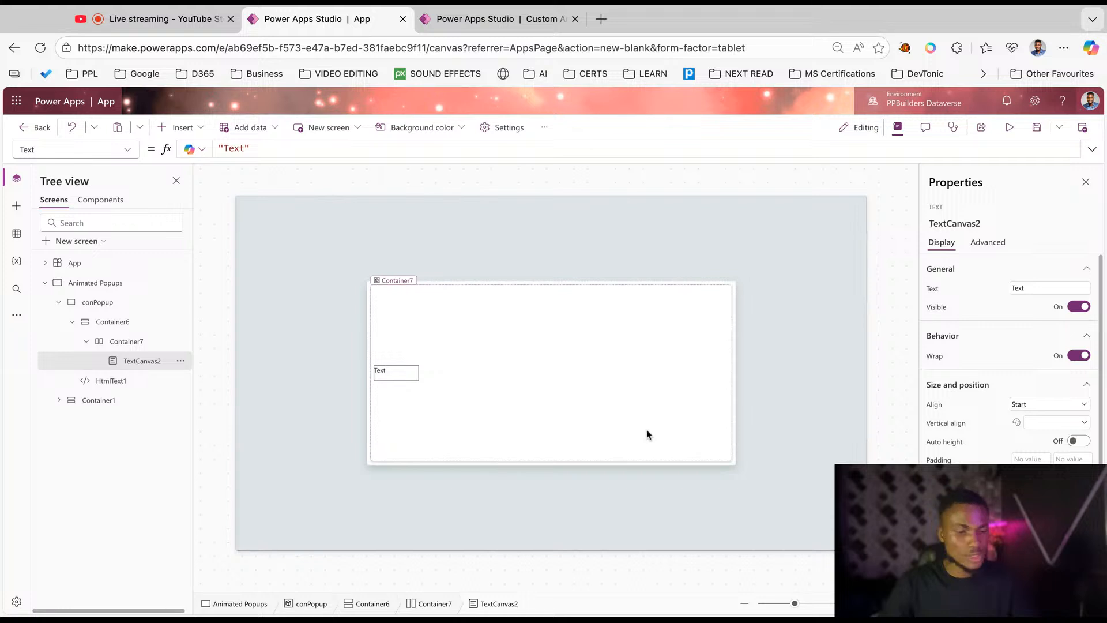
# Set the text control in Container7 to "Are you sure you want to save" and turn on its flexible width.
pyautogui.doubleClick(236, 149)
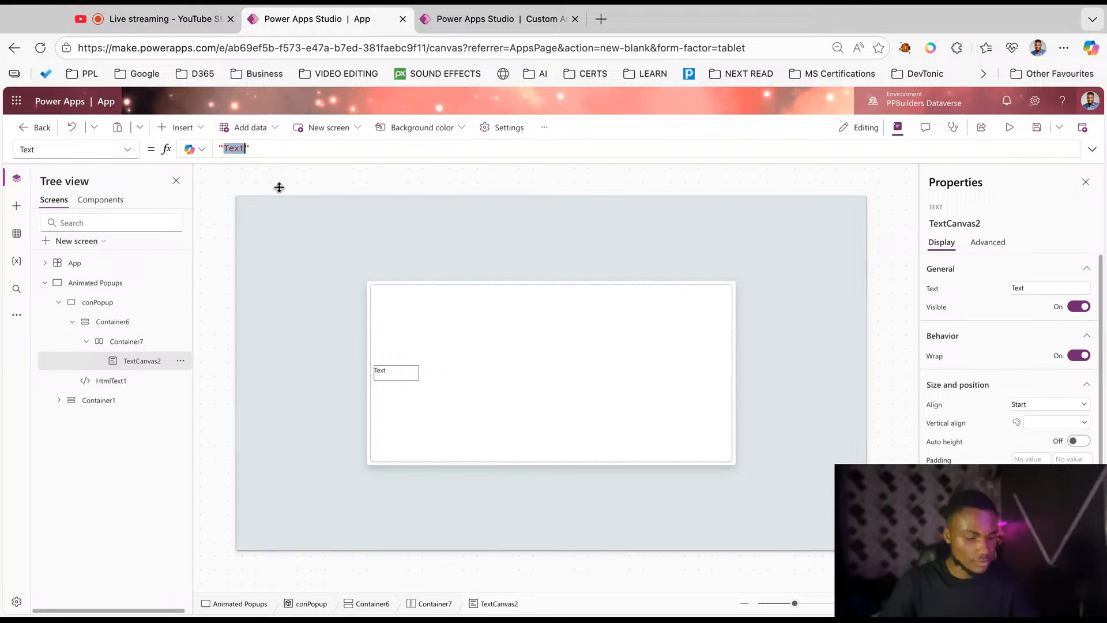
pyautogui.write('ASre')
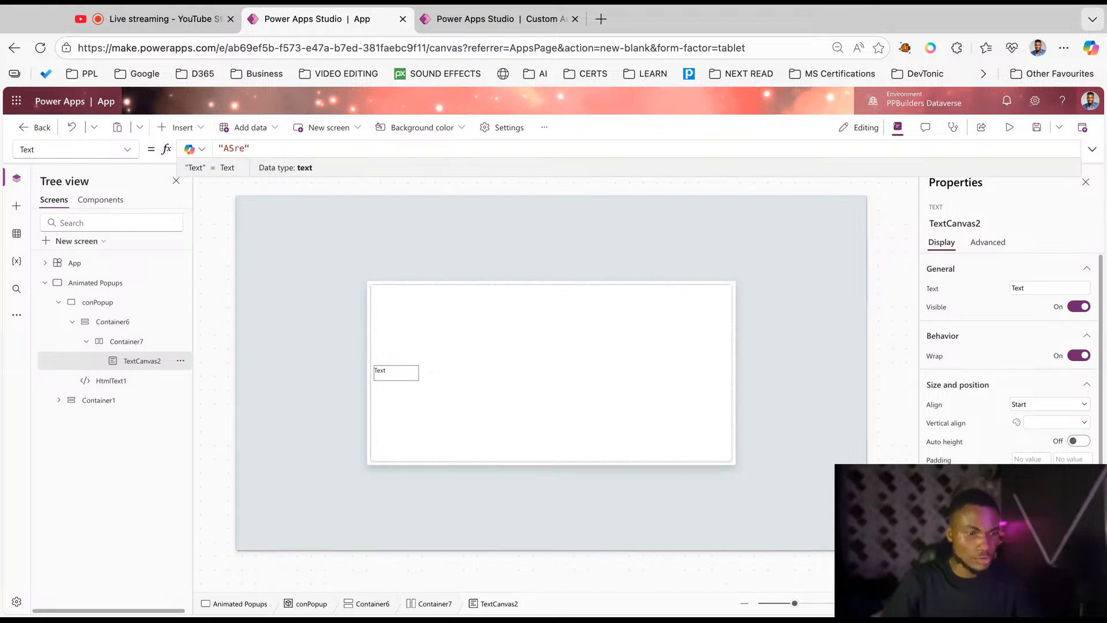
pyautogui.press('BackSpace')
pyautogui.press('BackSpace')
pyautogui.press('BackSpace')
pyautogui.write('re you sure')
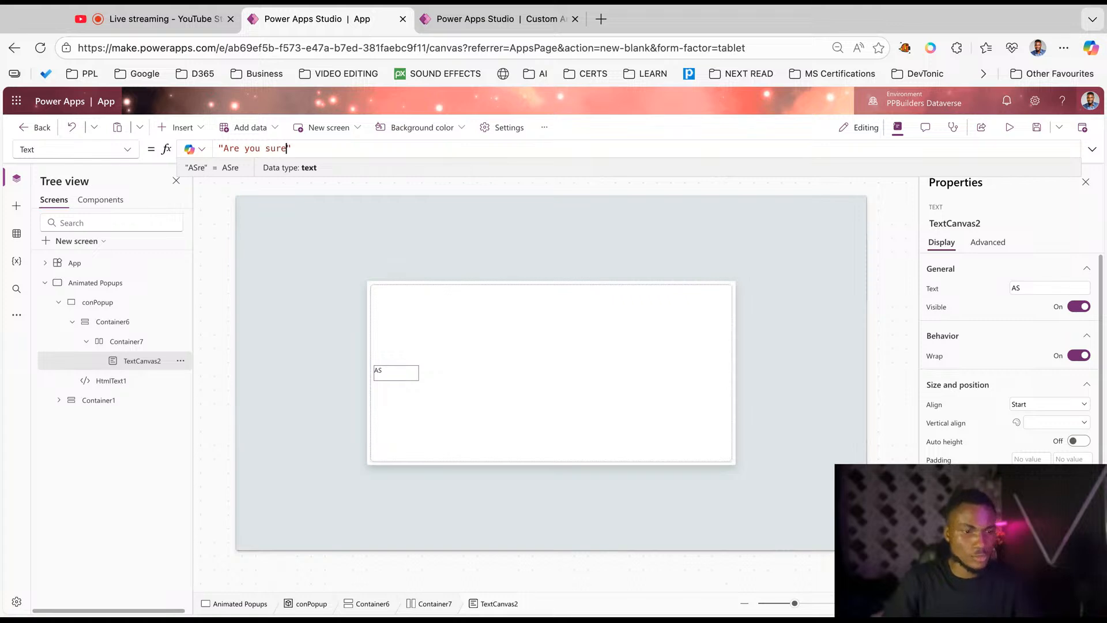
pyautogui.write(' you want to ')
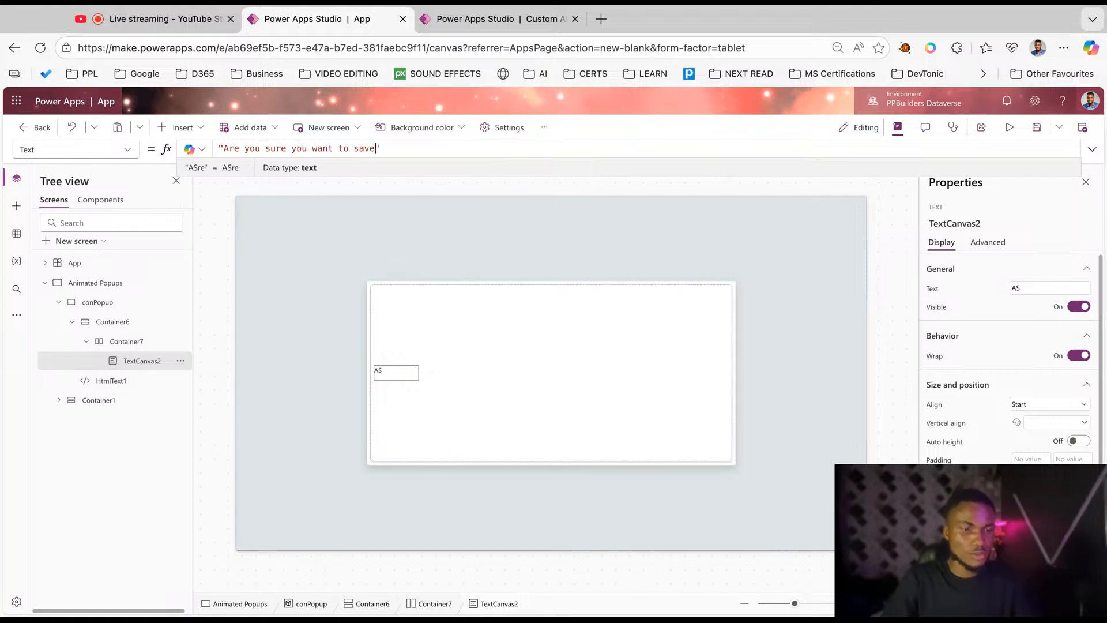
pyautogui.write('save')
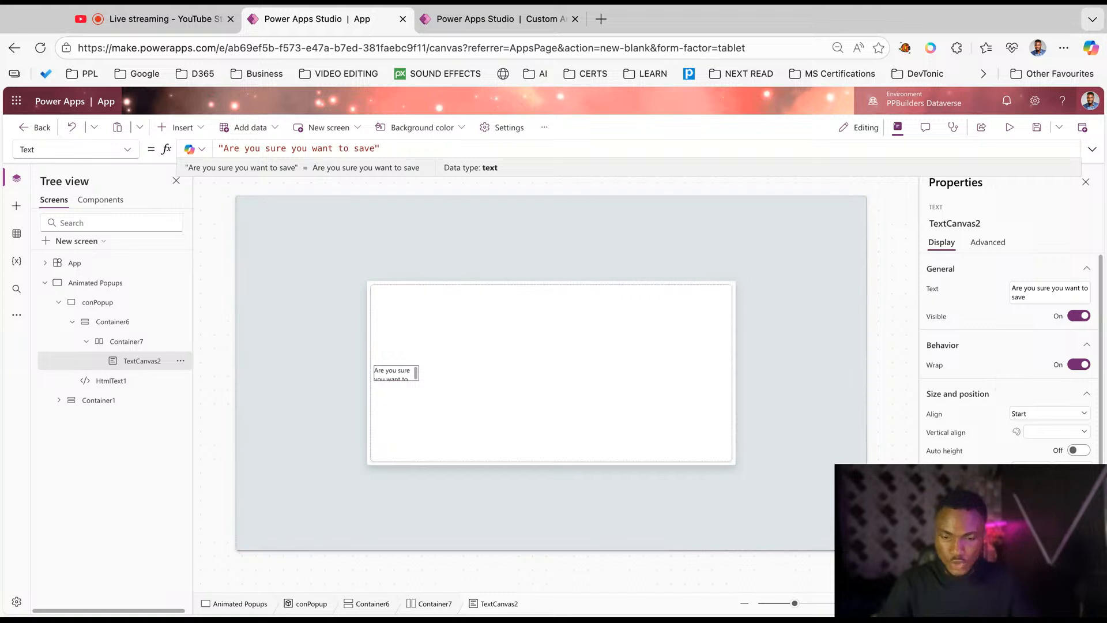
pyautogui.scroll(-2, 1010, 357)
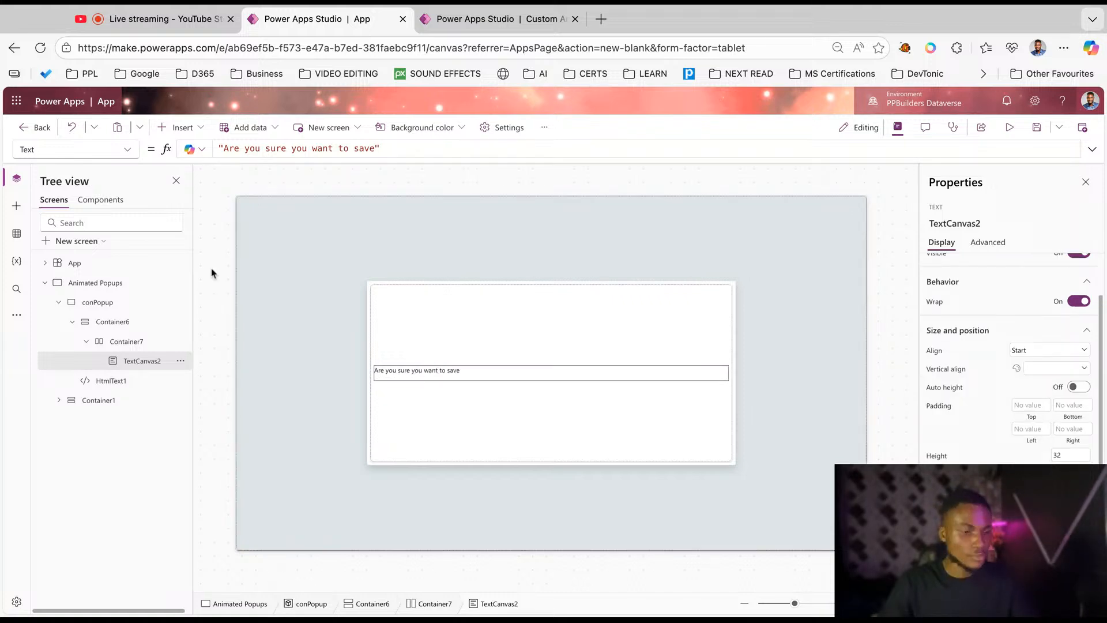
# Insert a Cancel icon beside the confirmation text in Container7.
pyautogui.click(183, 127)
pyautogui.write('canc')
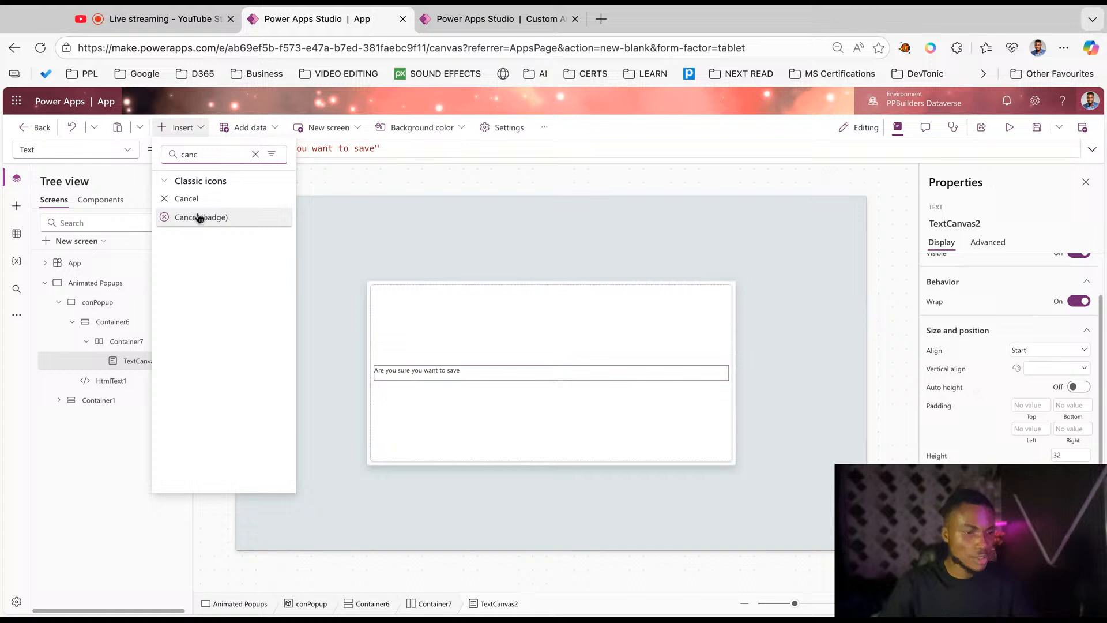
pyautogui.click(200, 218)
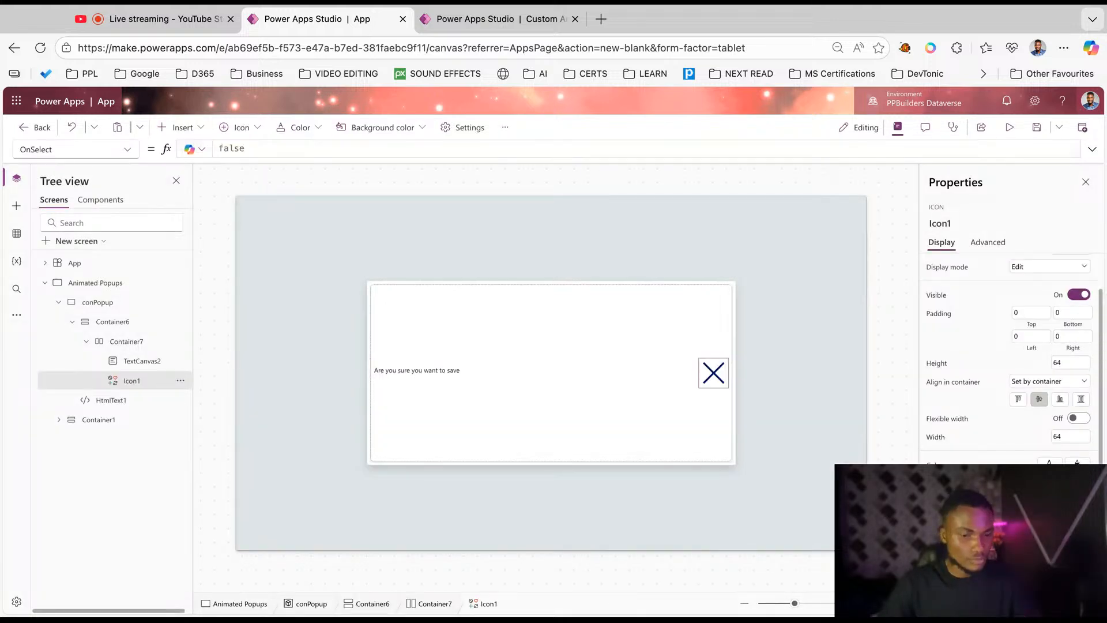
pyautogui.click(142, 19)
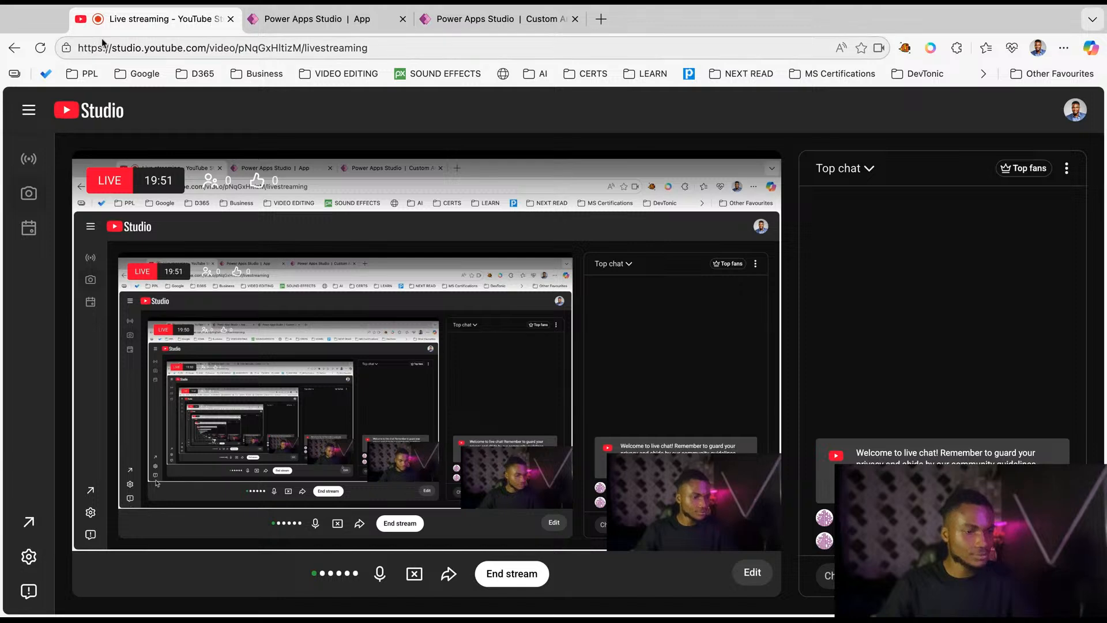
pyautogui.click(332, 19)
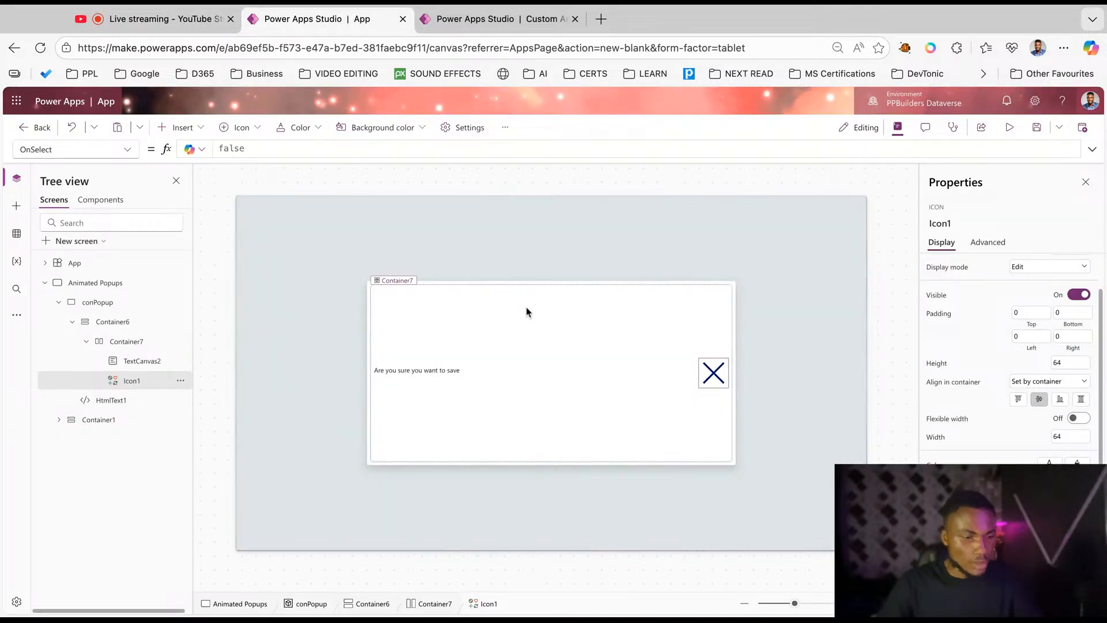
# Turn off flexible height for Container7 and set its Height property to 40.
pyautogui.click(127, 342)
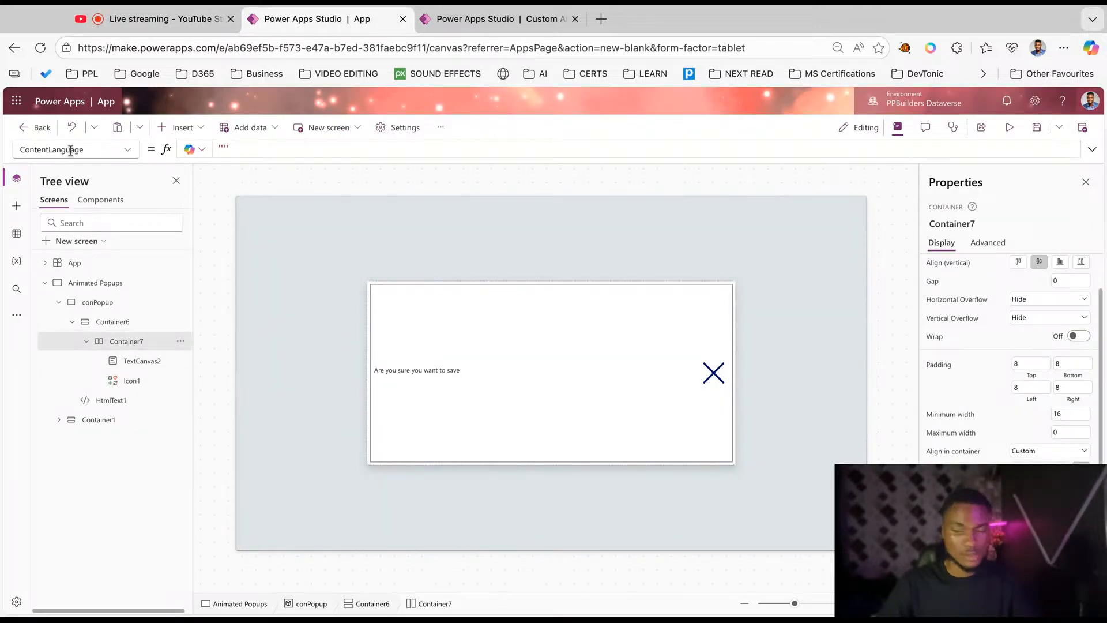
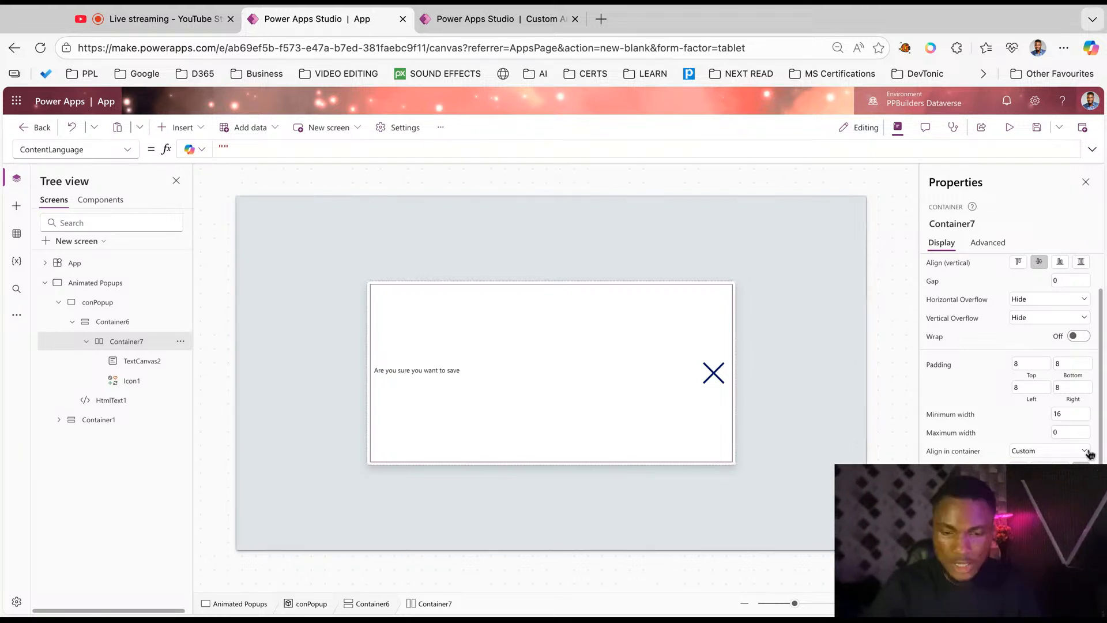
pyautogui.scroll(-1, 1091, 455)
pyautogui.click(1078, 435)
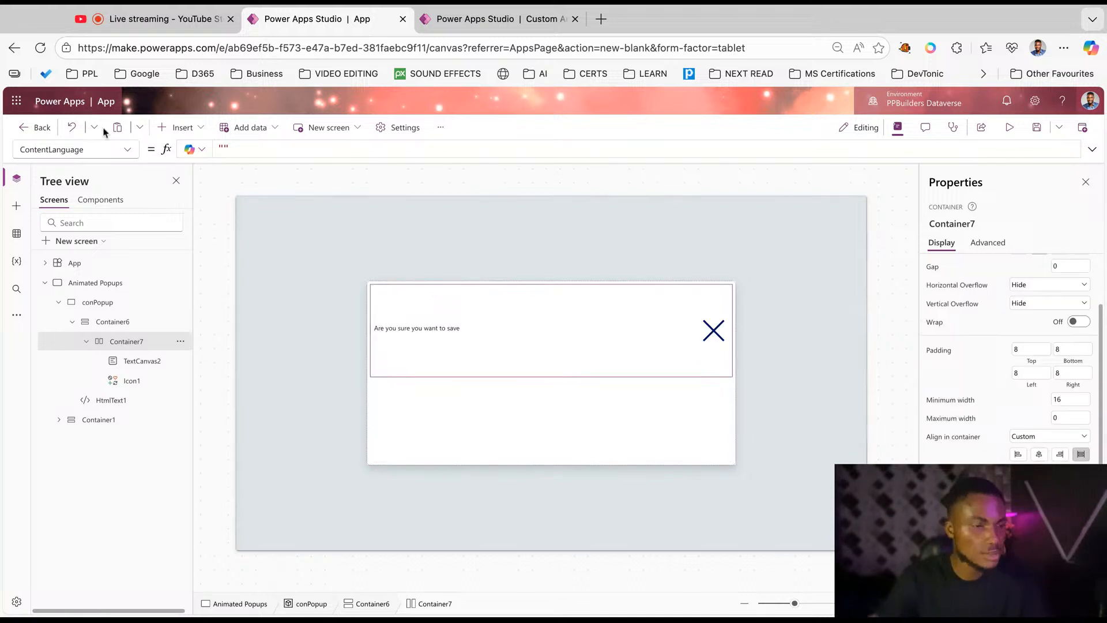
pyautogui.click(85, 149)
pyautogui.write('Height')
pyautogui.press('Return')
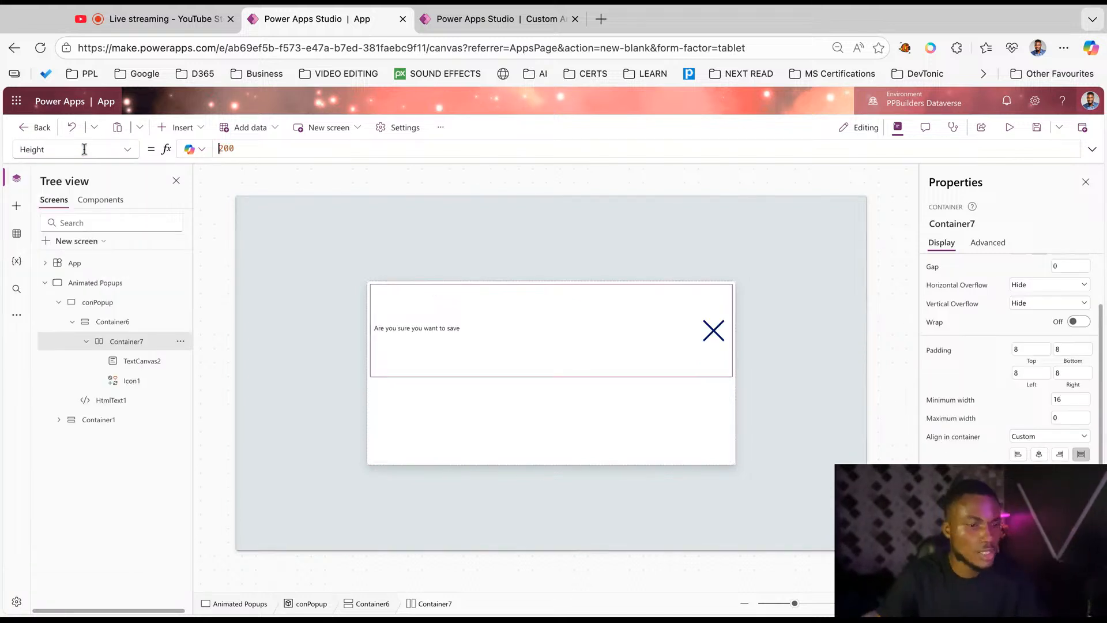
pyautogui.press('Tab')
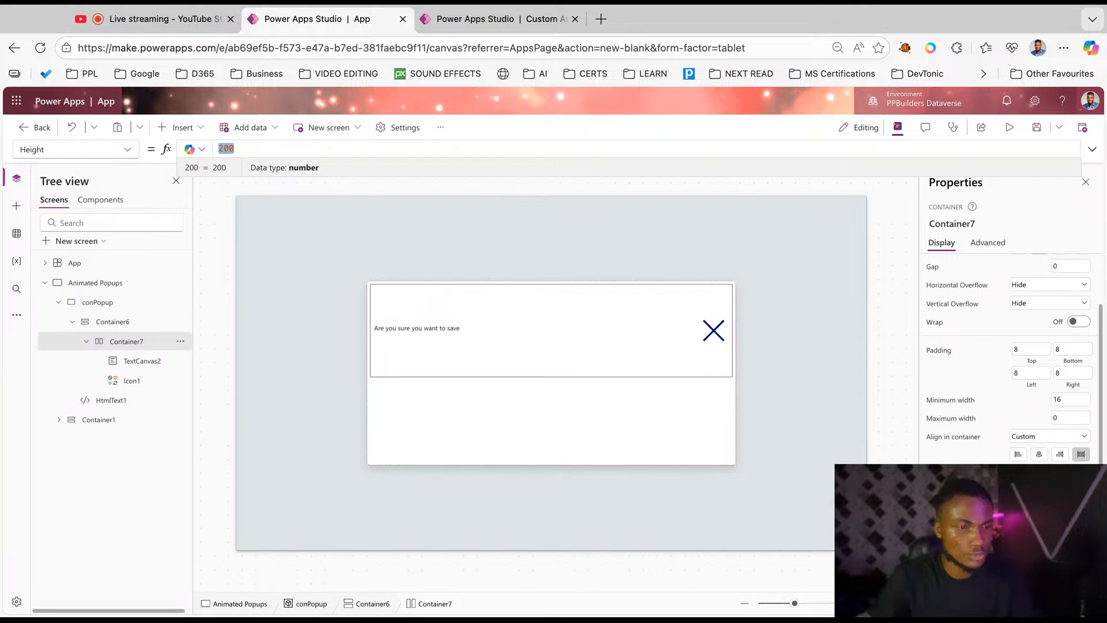
pyautogui.write('40')
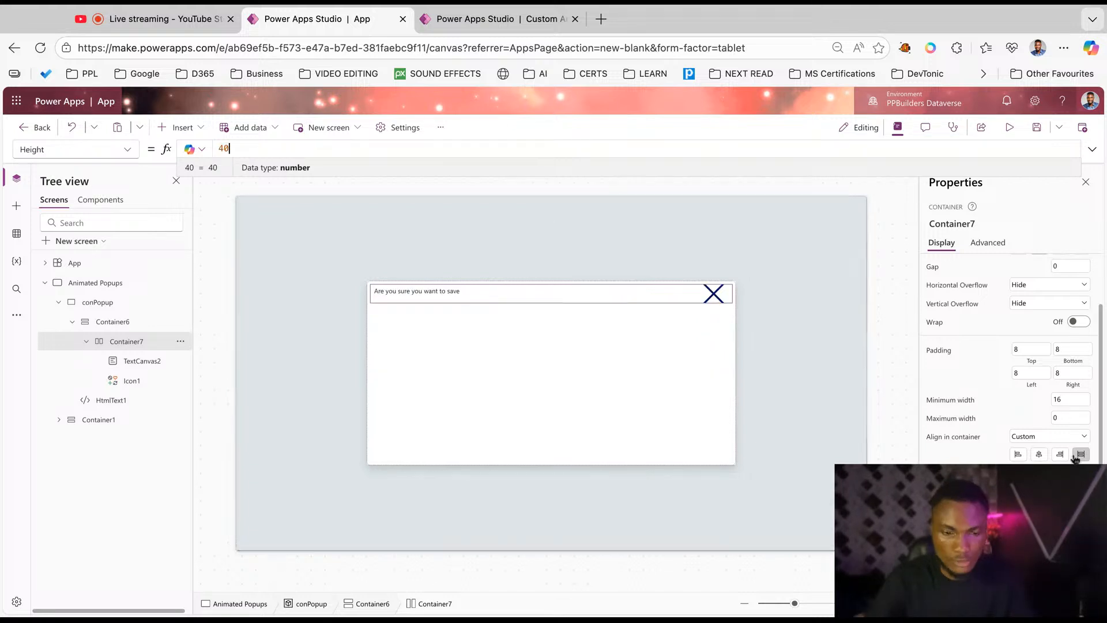
# Make the "Are you sure you want to save" text bold and set its alignment to Center.
pyautogui.click(452, 292)
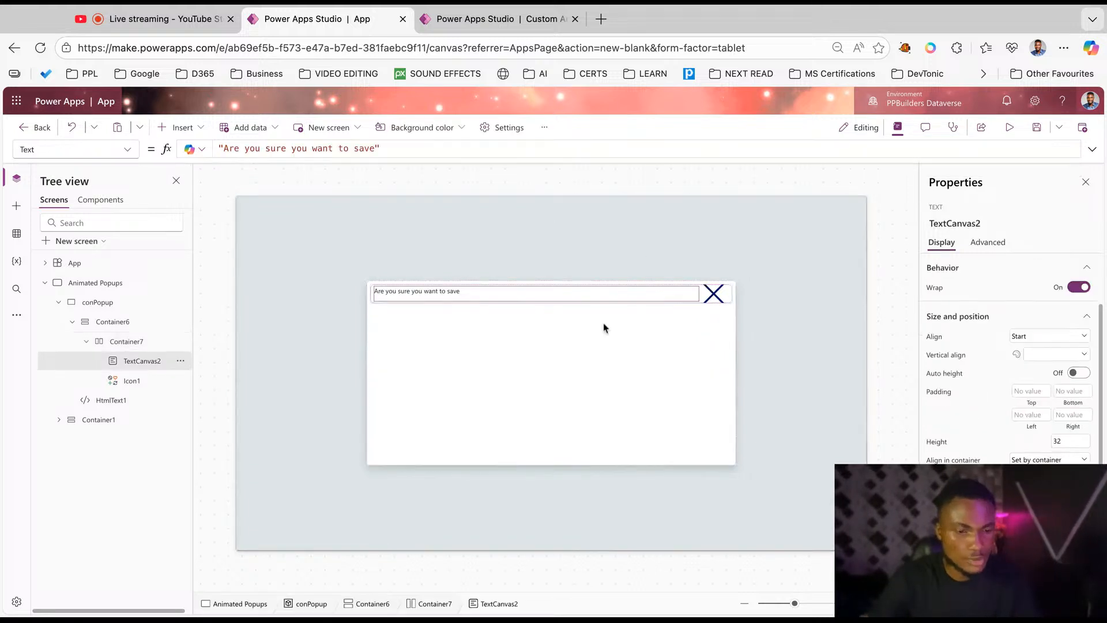
pyautogui.scroll(-3, 962, 435)
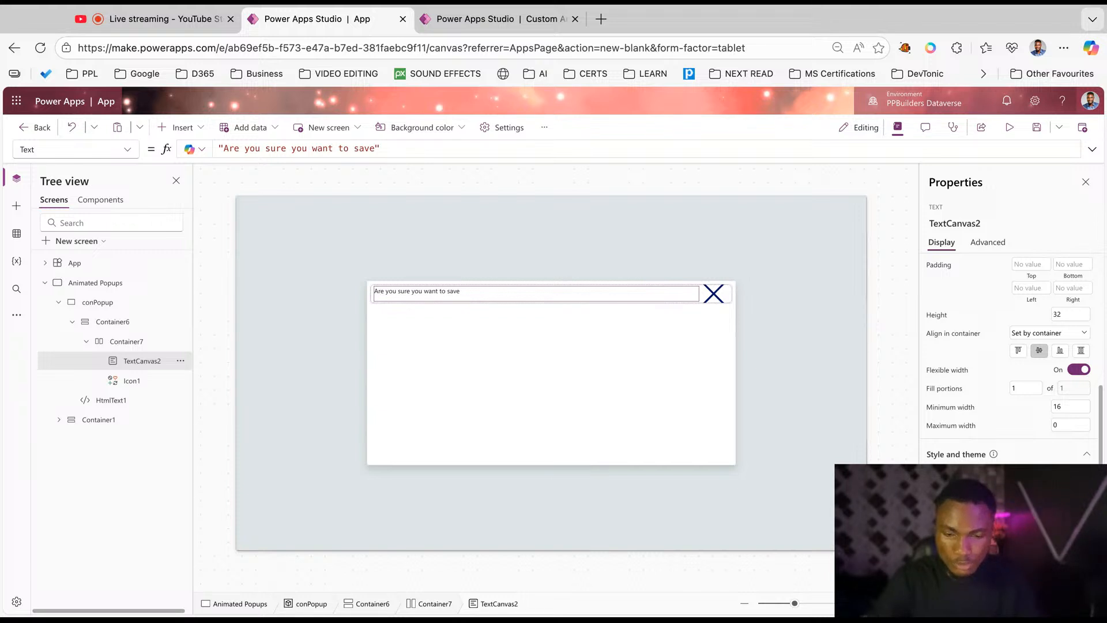
pyautogui.scroll(3, 1097, 438)
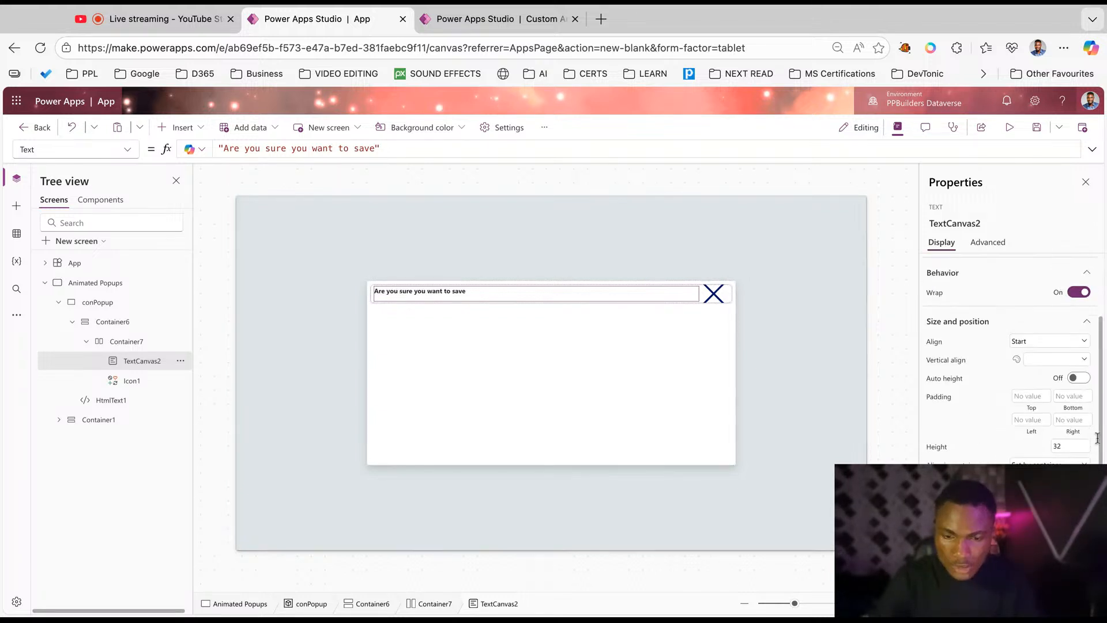
pyautogui.scroll(2, 1098, 438)
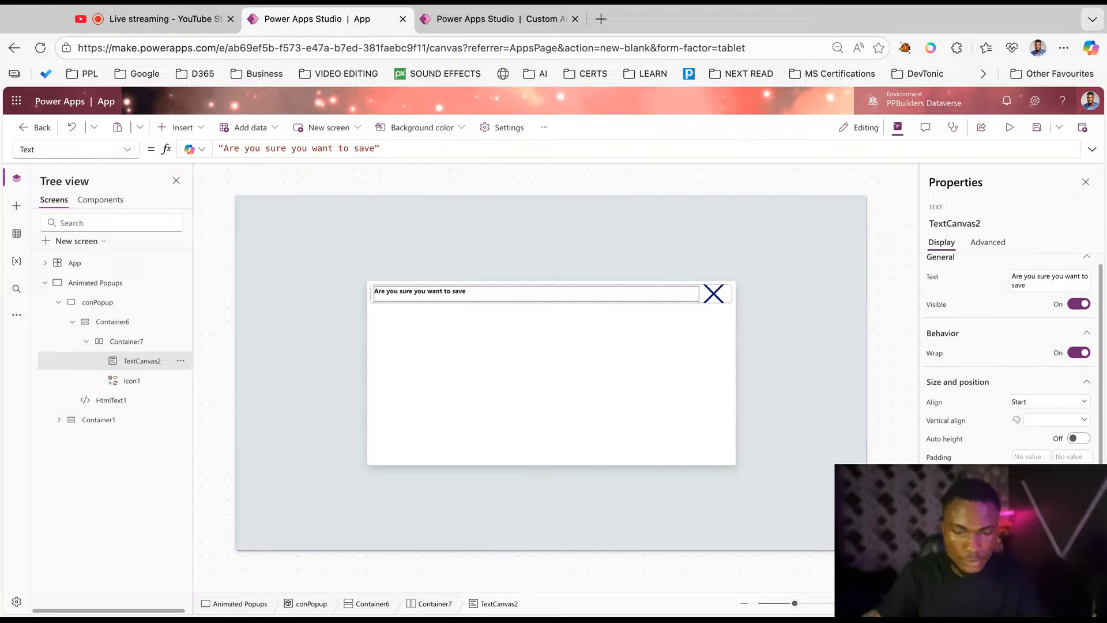
pyautogui.scroll(-2, 1043, 372)
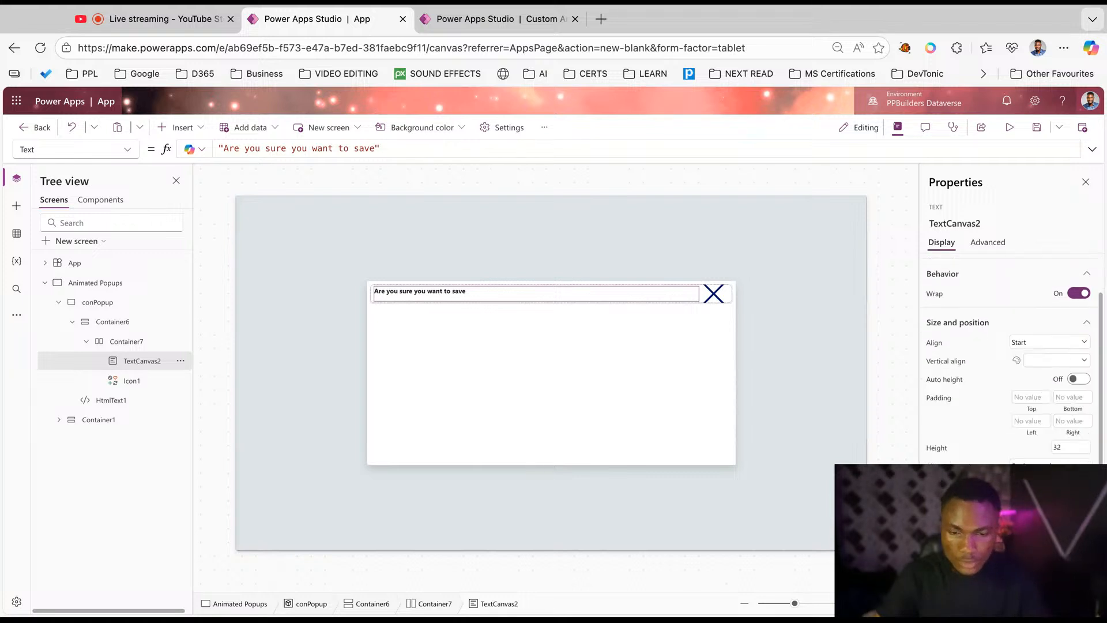
pyautogui.click(1041, 359)
pyautogui.click(1049, 340)
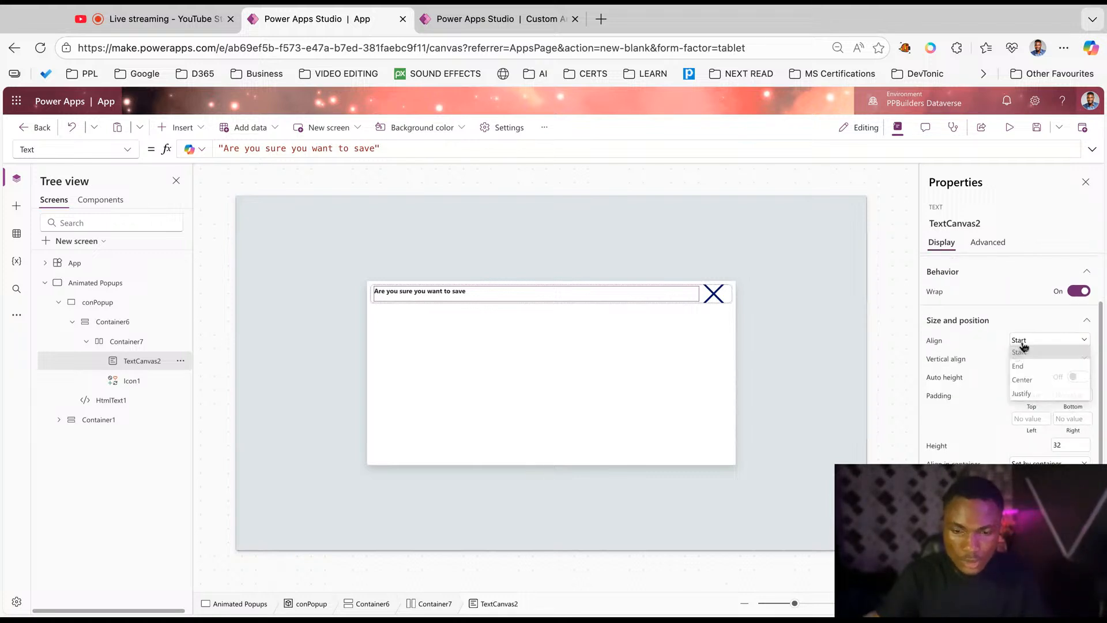
pyautogui.click(1038, 369)
# Set the cancel icon's Height property to Self.Width and its LayoutMinHeight to 0.
pyautogui.click(720, 291)
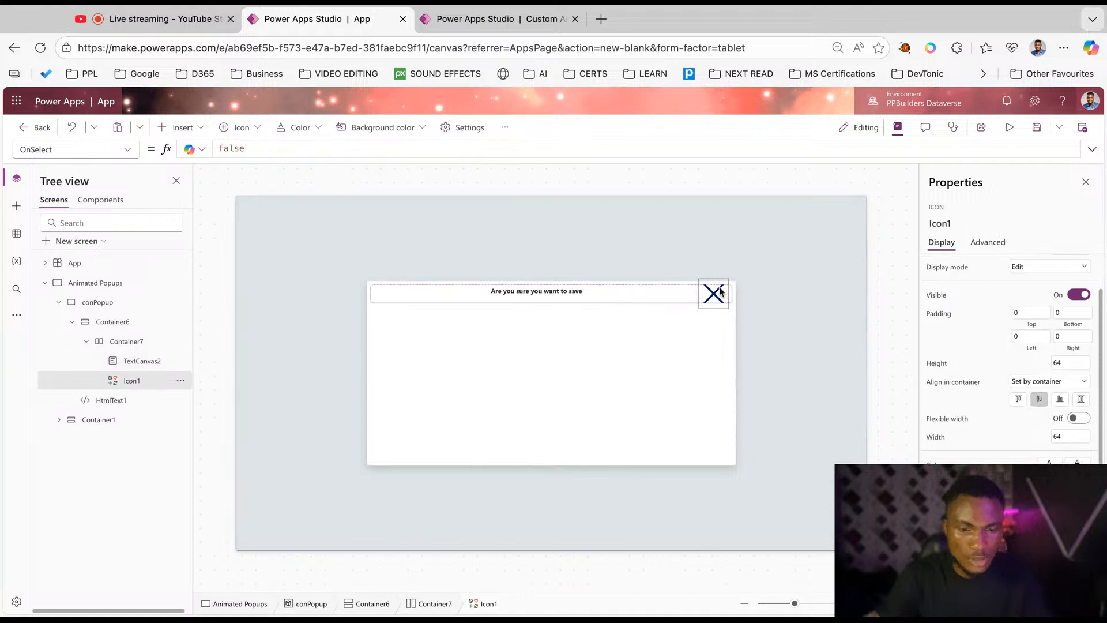
pyautogui.scroll(1, 991, 280)
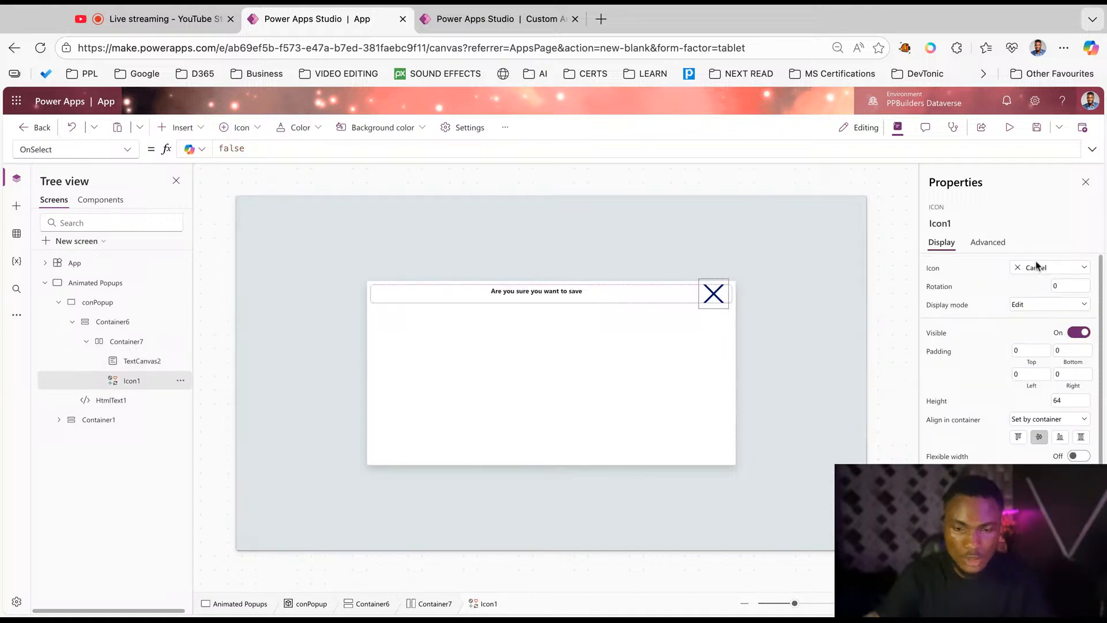
pyautogui.click(988, 242)
pyautogui.click(968, 269)
pyautogui.write('hei')
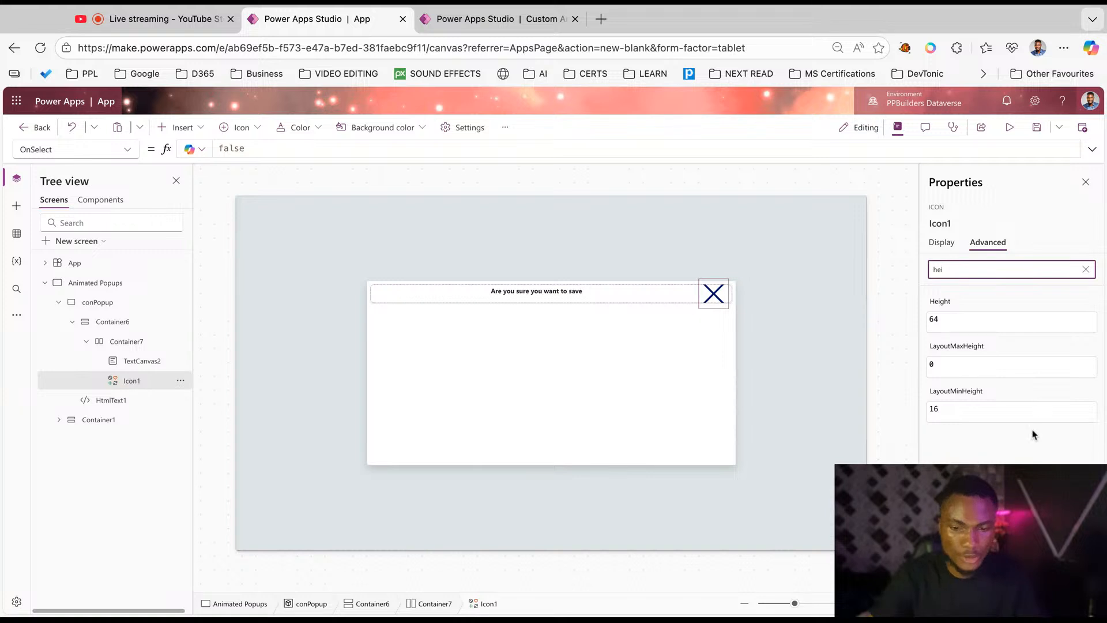
pyautogui.click(942, 302)
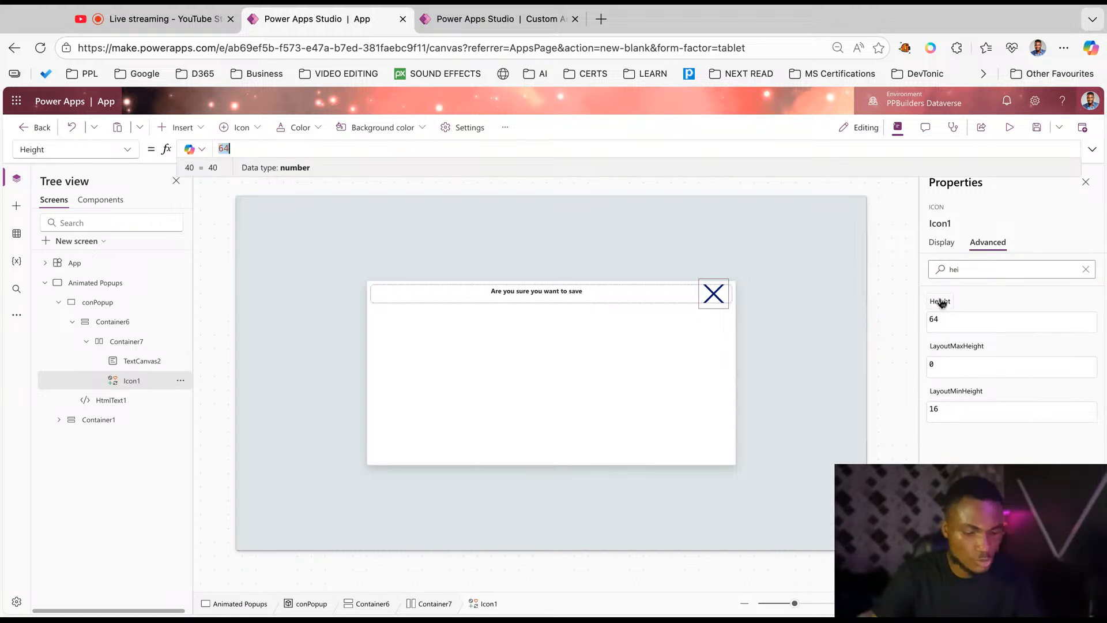
pyautogui.write('Self')
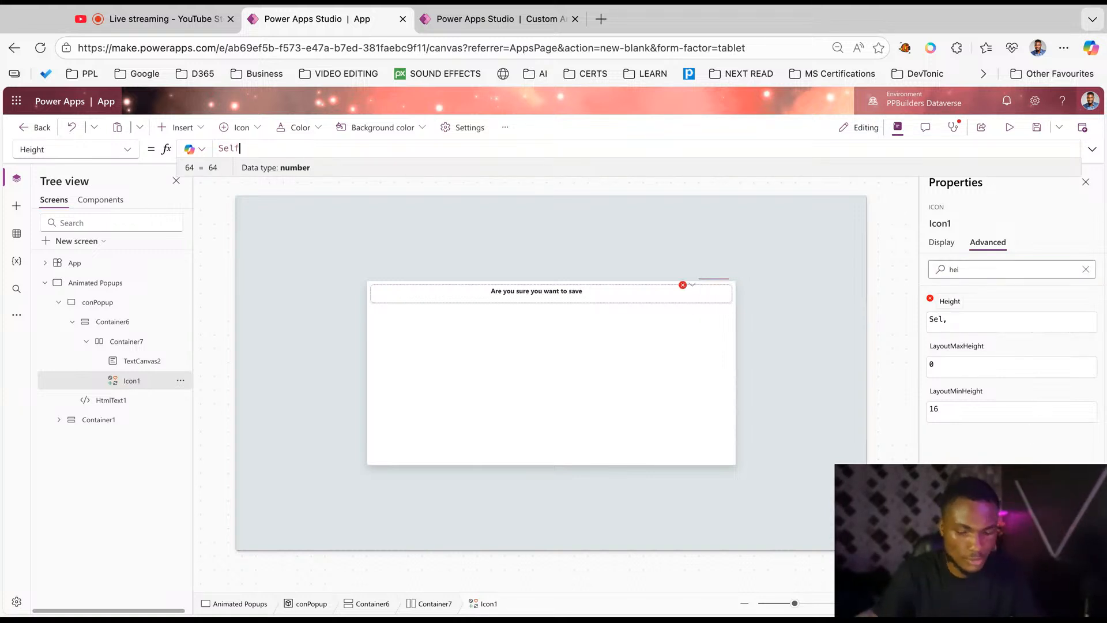
pyautogui.write('.widt')
pyautogui.press('BackSpace')
pyautogui.press('BackSpace')
pyautogui.press('BackSpace')
pyautogui.press('BackSpace')
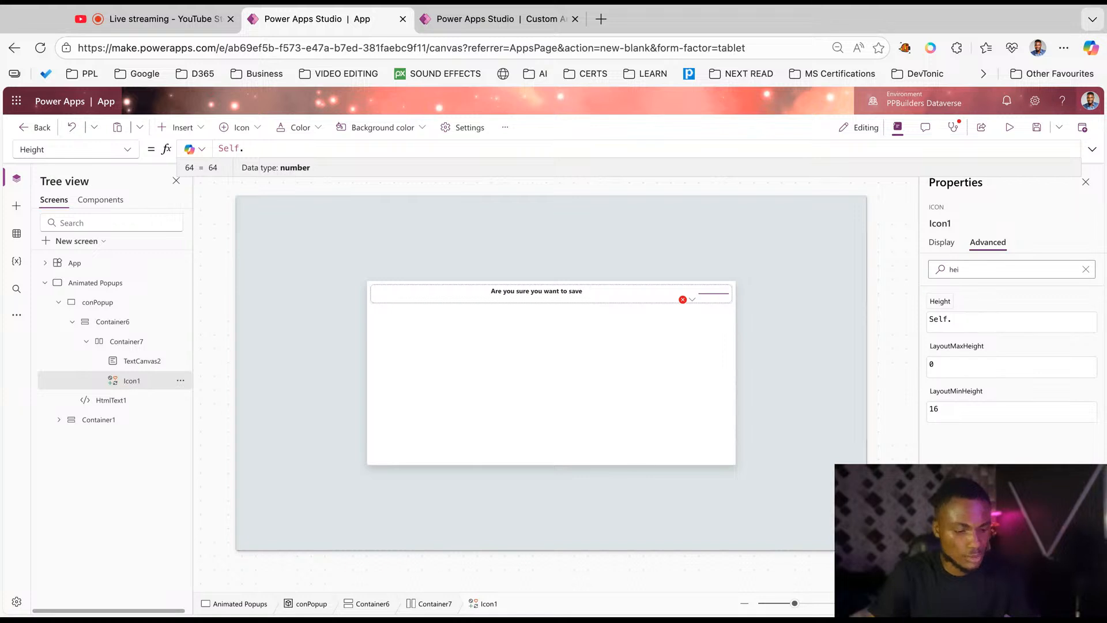
pyautogui.write('Width')
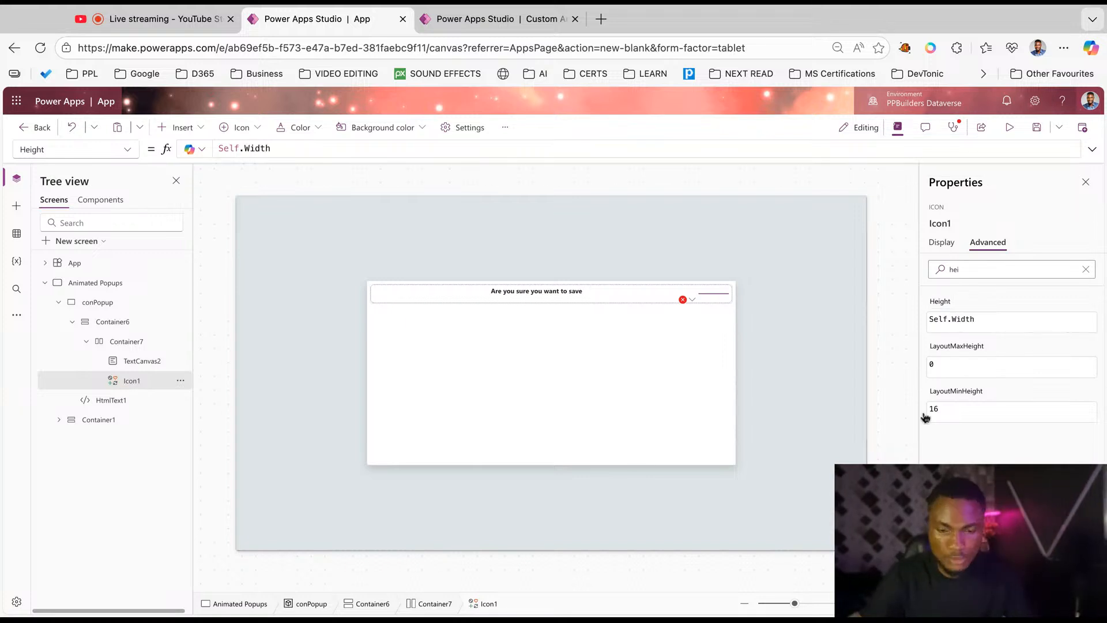
pyautogui.click(925, 417)
pyautogui.write('0')
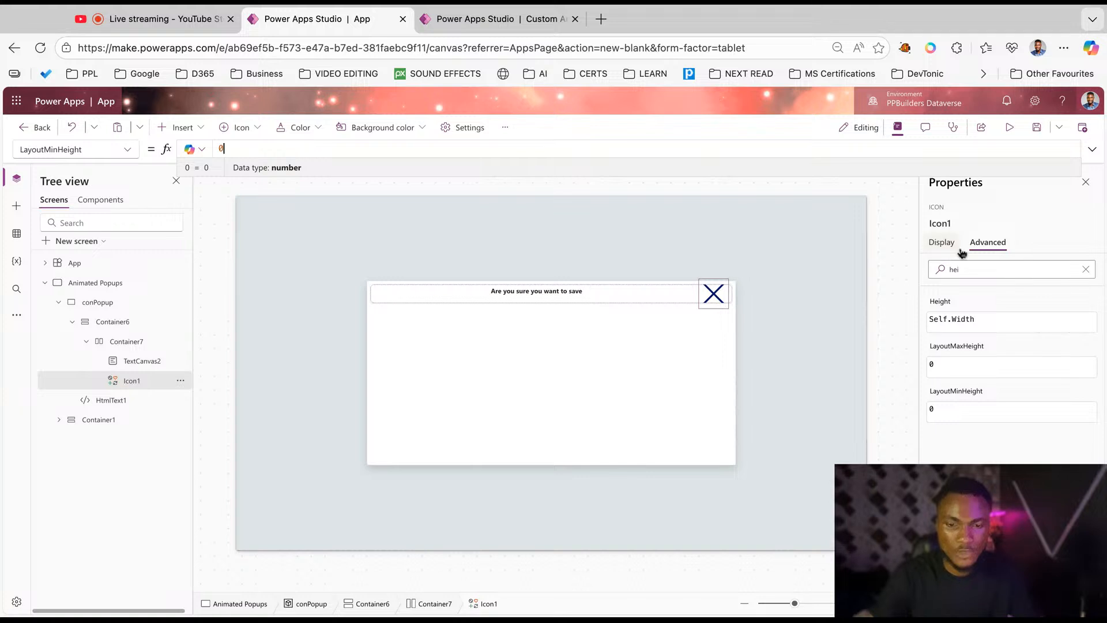
# Clear the cancel icon's LayoutMinWidth value and set its Width property to 25.
pyautogui.doubleClick(960, 269)
pyautogui.write('wid')
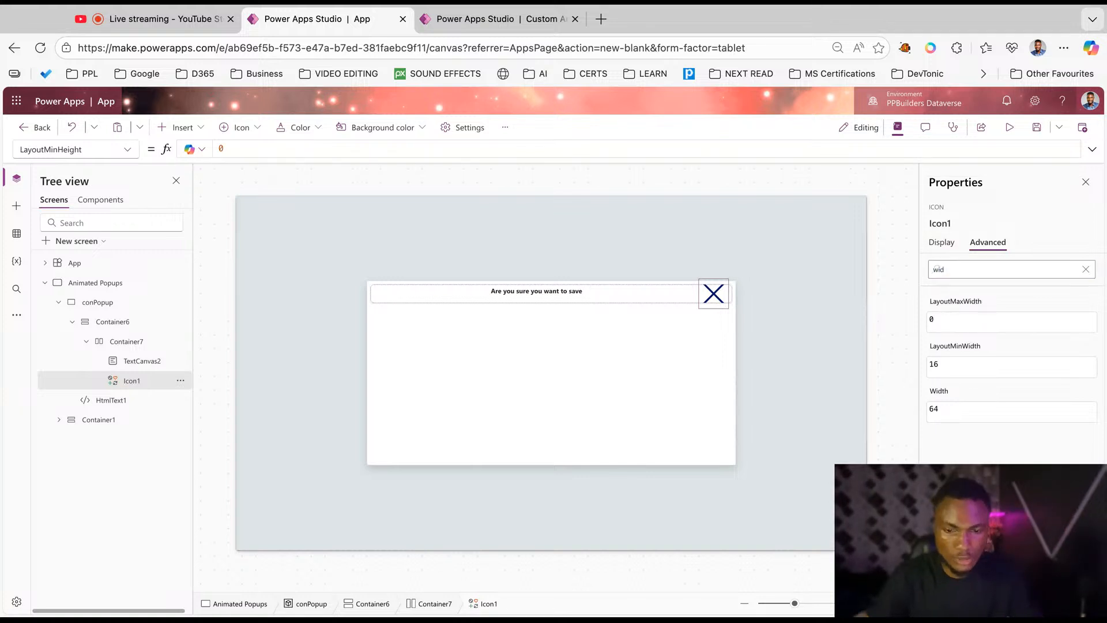
pyautogui.click(966, 350)
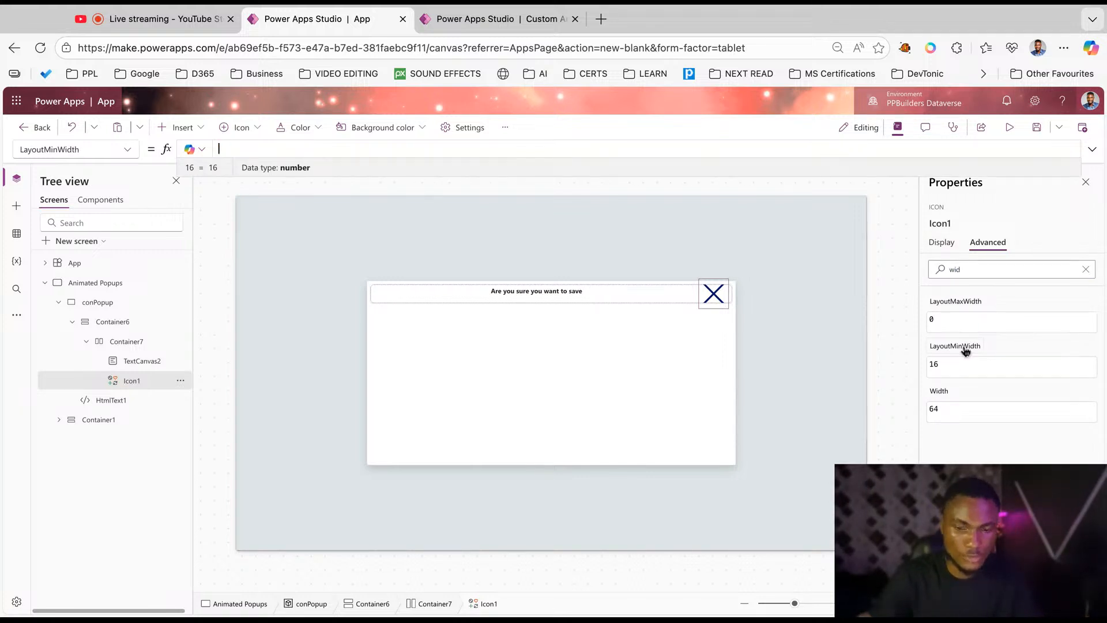
pyautogui.click(945, 394)
pyautogui.write('2')
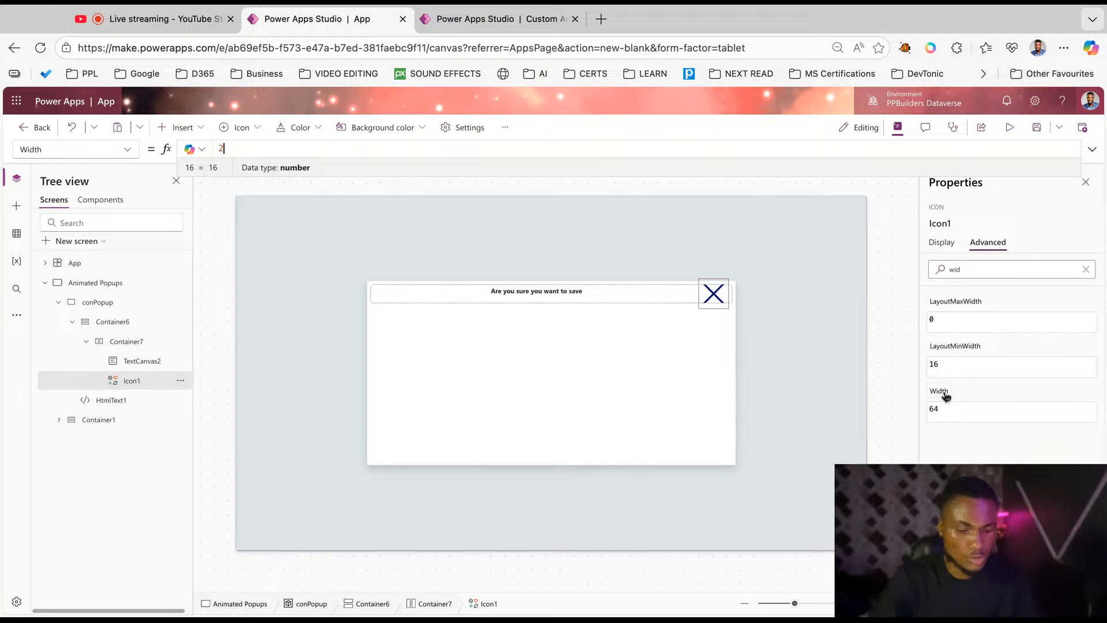
pyautogui.write('5')
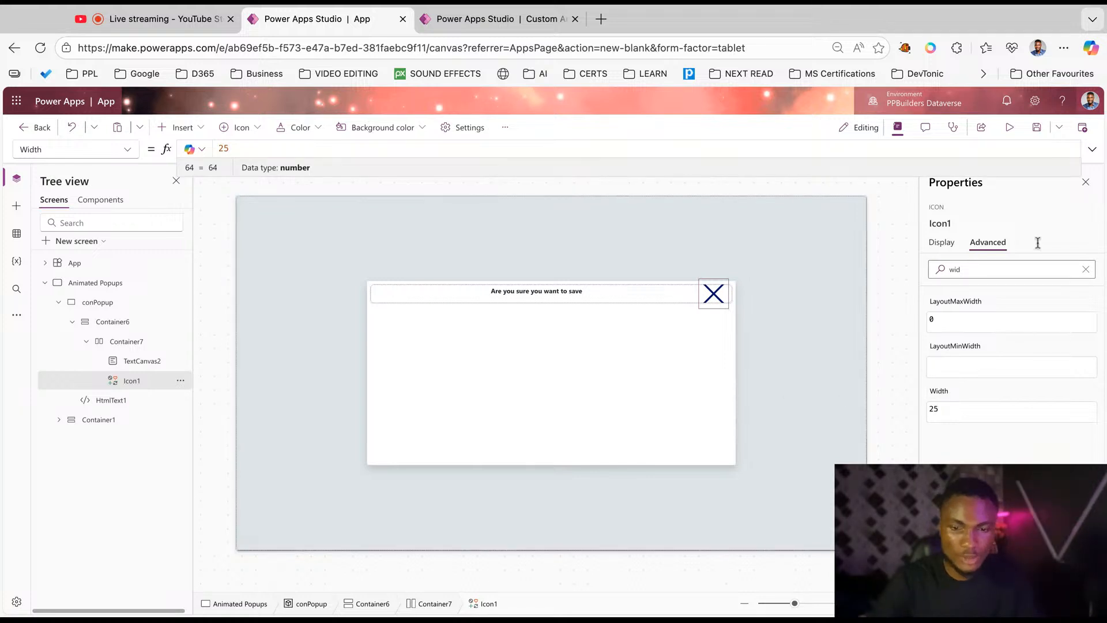
pyautogui.click(882, 334)
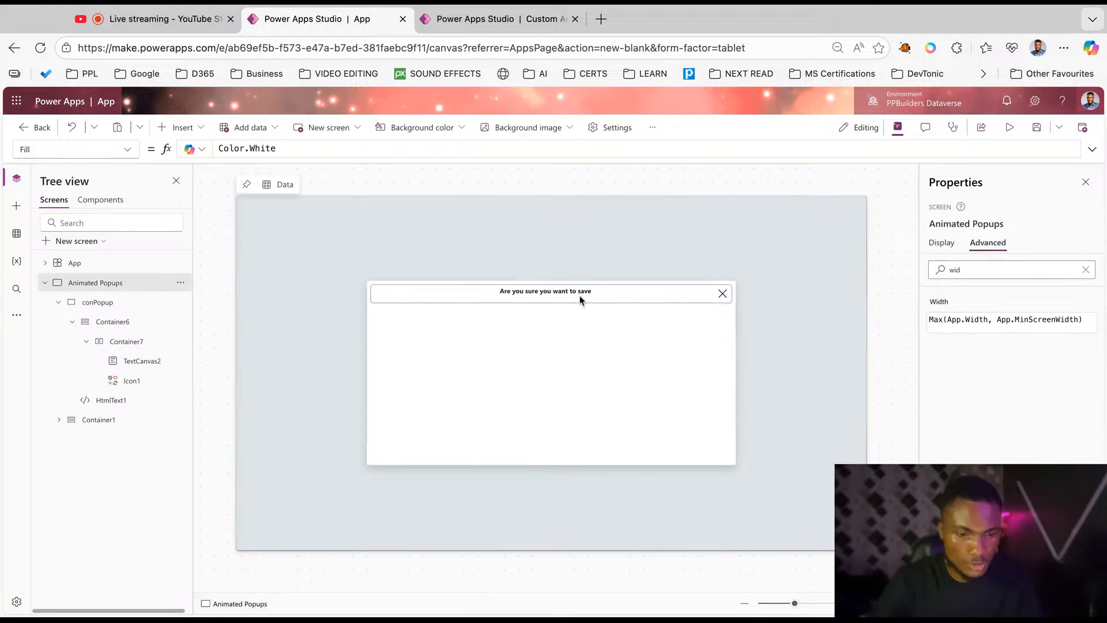
# Set the vertical alignment of the "Are you sure you want to save" text to Middle.
pyautogui.click(579, 295)
pyautogui.click(969, 355)
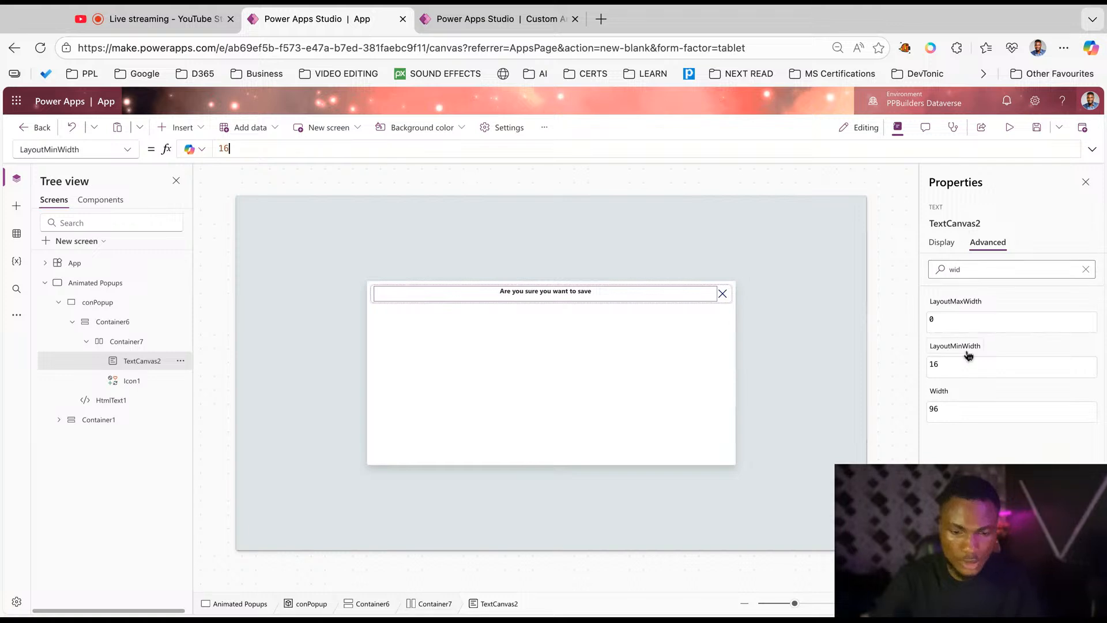
pyautogui.click(940, 244)
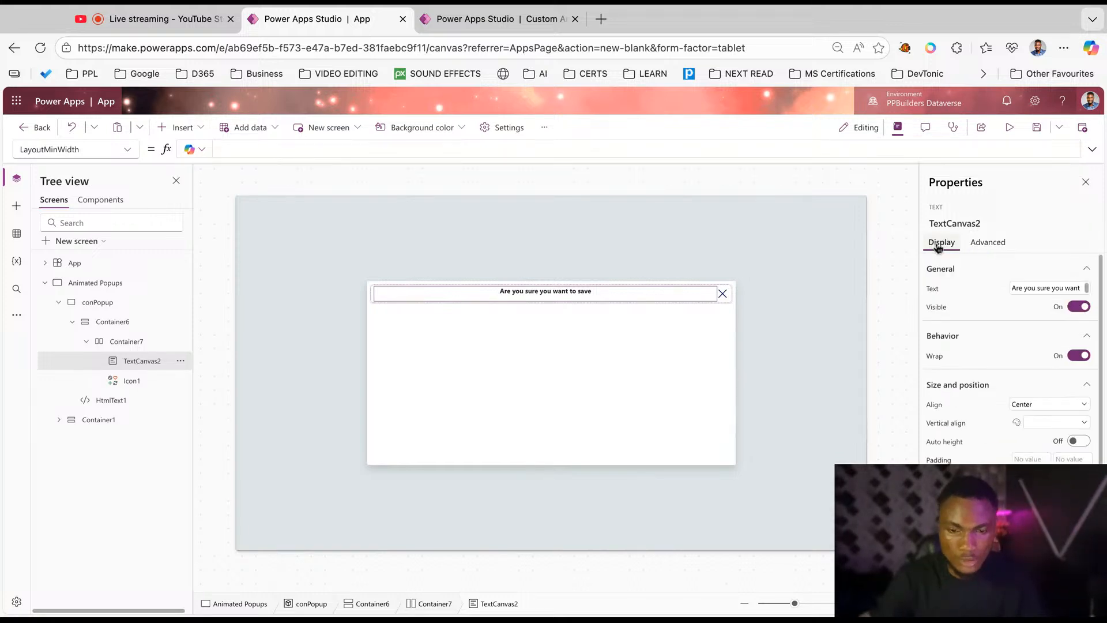
pyautogui.click(1050, 423)
pyautogui.click(1041, 453)
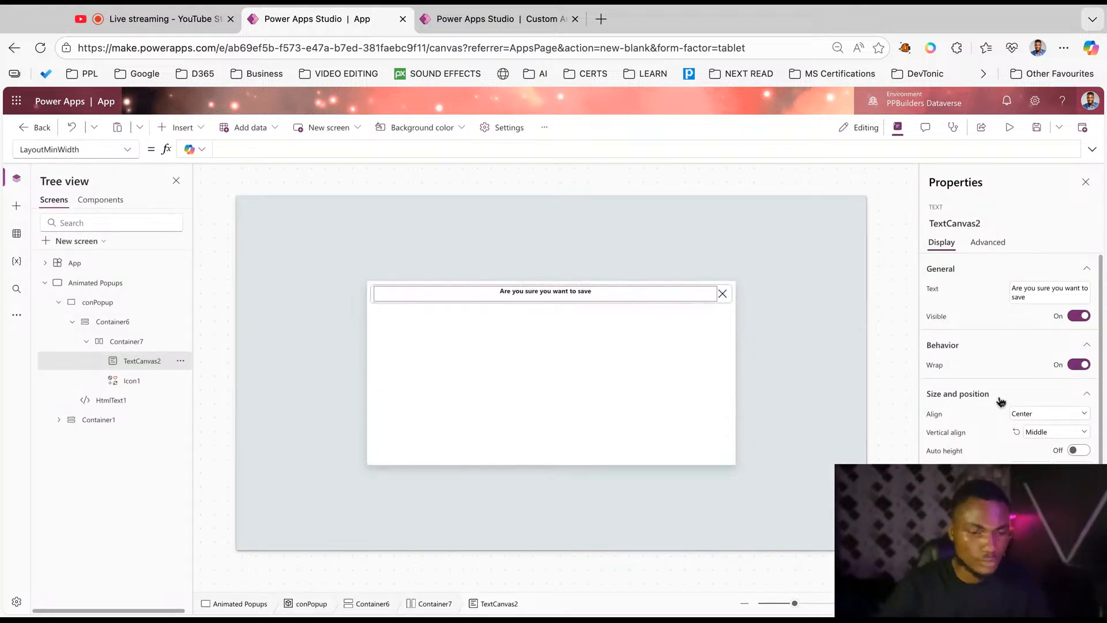
# Collapse Container7 in the tree, select Container6 and search the insertable controls for image.
pyautogui.click(104, 342)
pyautogui.click(87, 342)
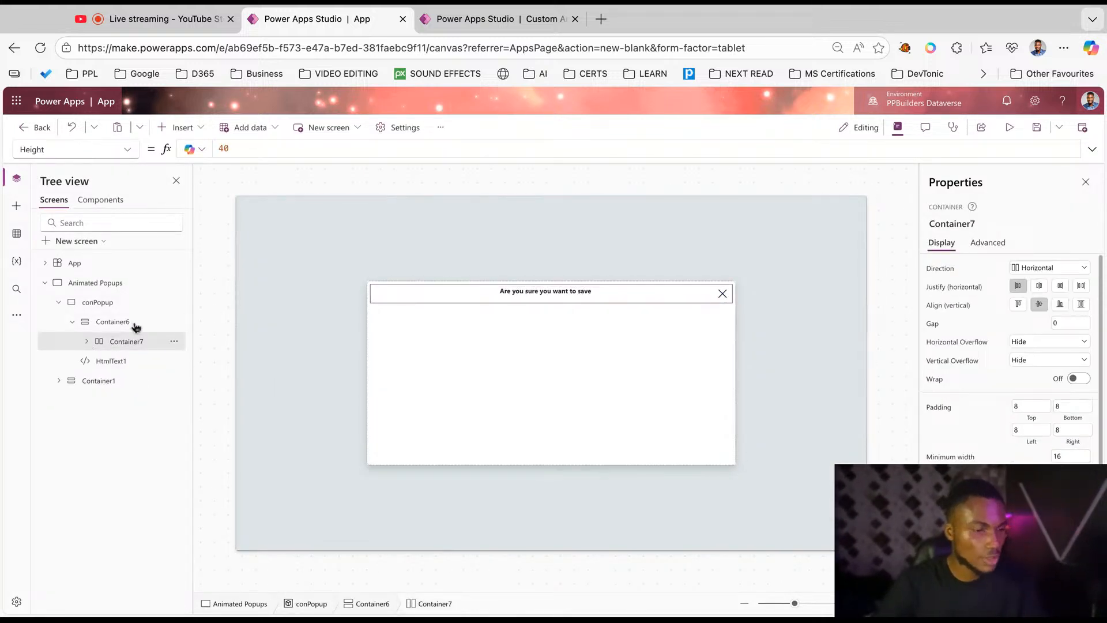
pyautogui.click(131, 321)
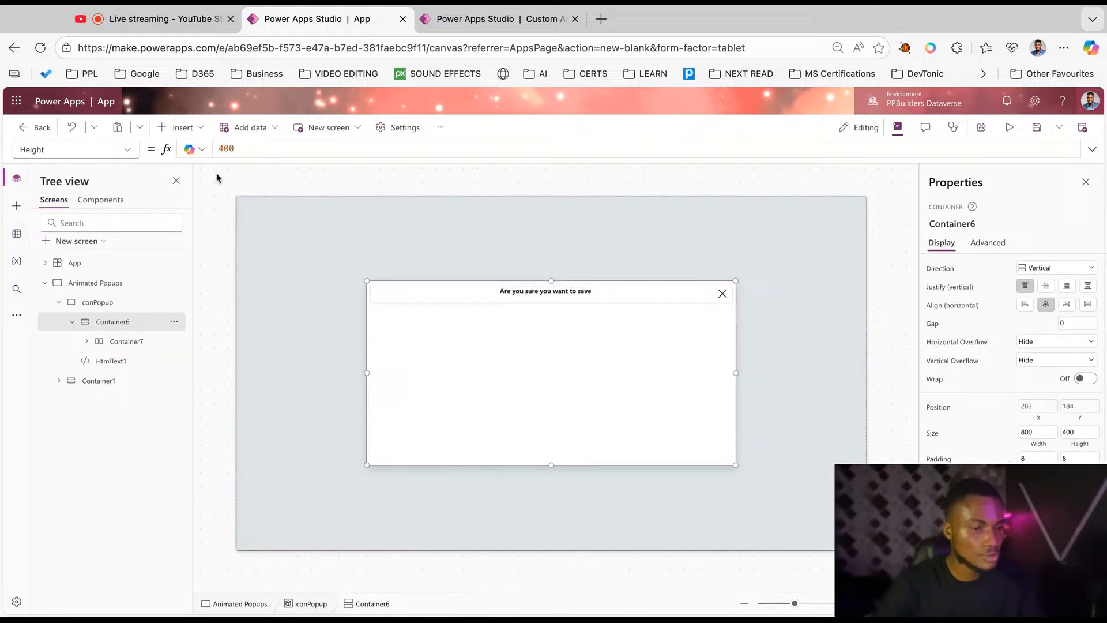
pyautogui.click(184, 128)
pyautogui.write('image')
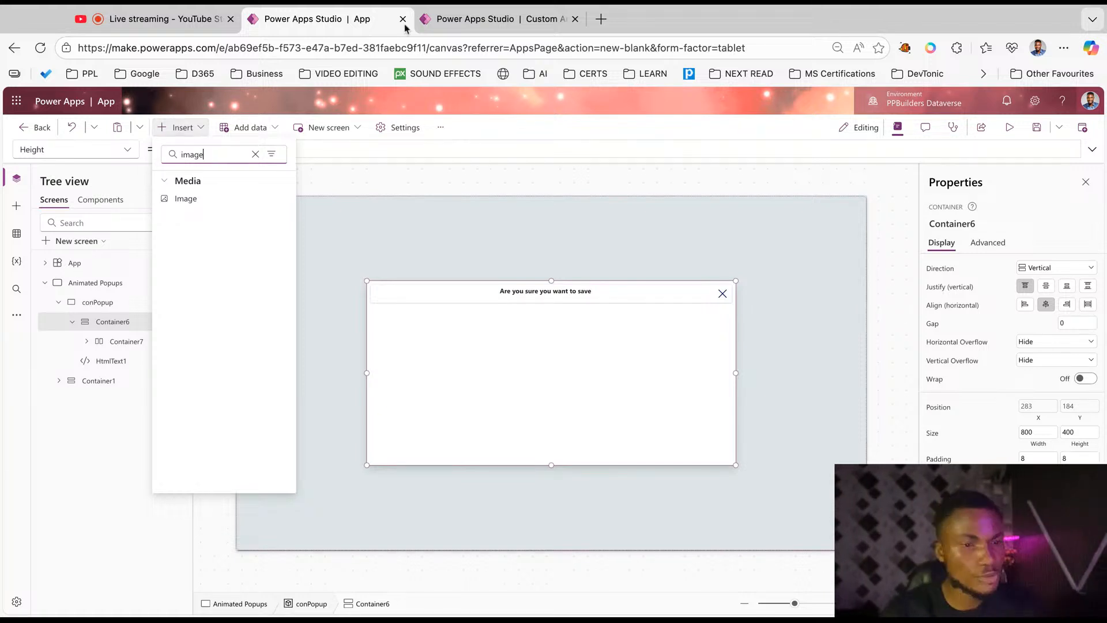
# In the Custom Animated Popup app, override the read-only state, examine the control showing the save animation, and return to the app being built.
pyautogui.click(484, 19)
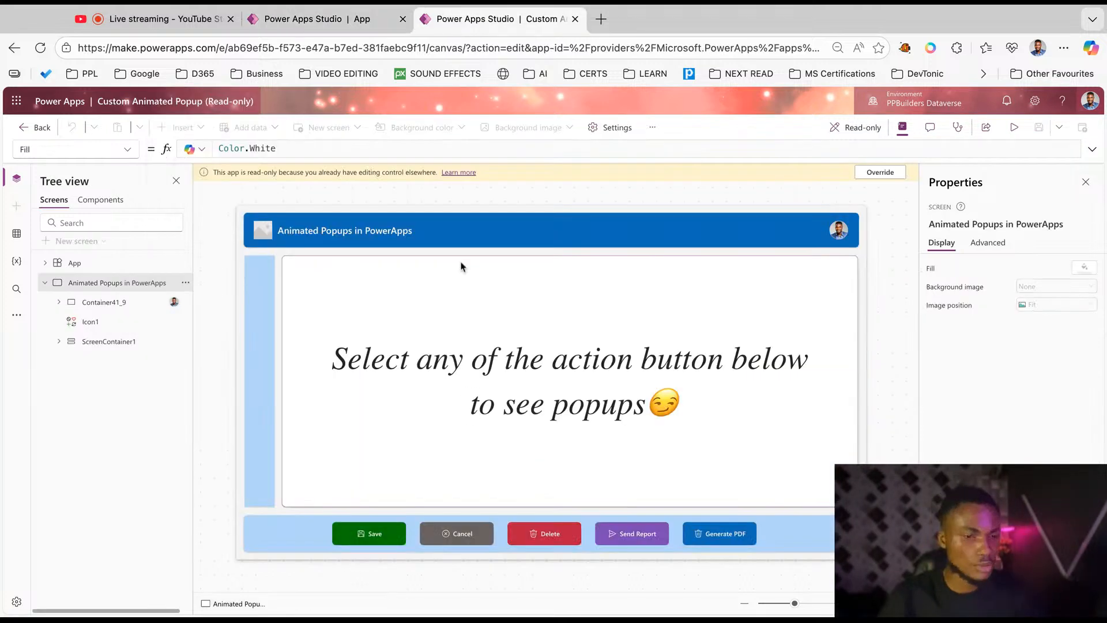
pyautogui.click(454, 327)
pyautogui.click(880, 172)
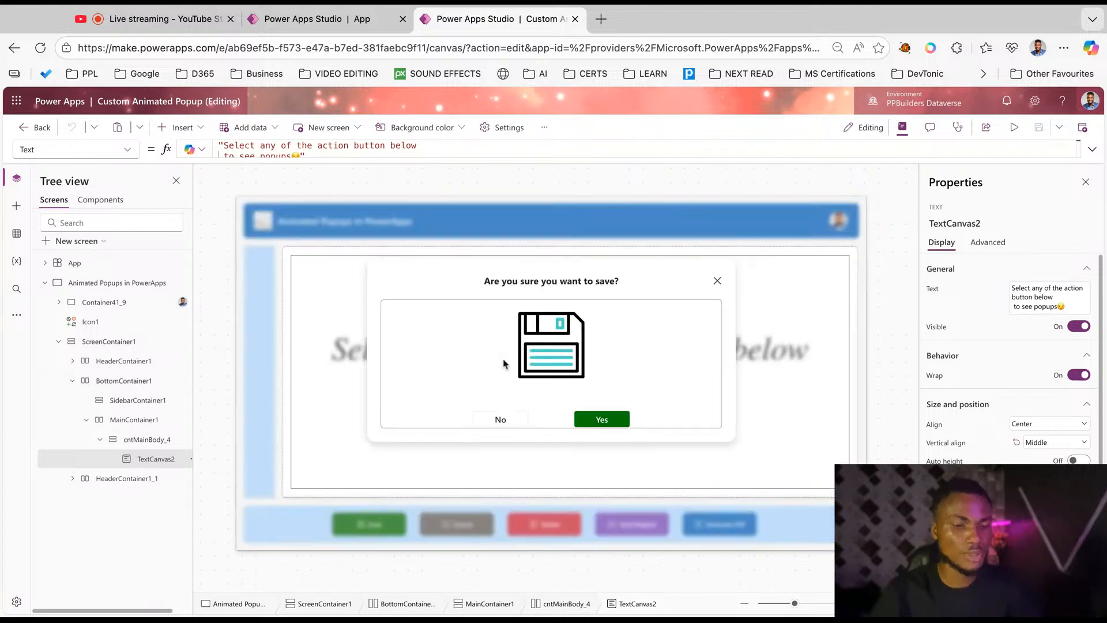
pyautogui.click(502, 366)
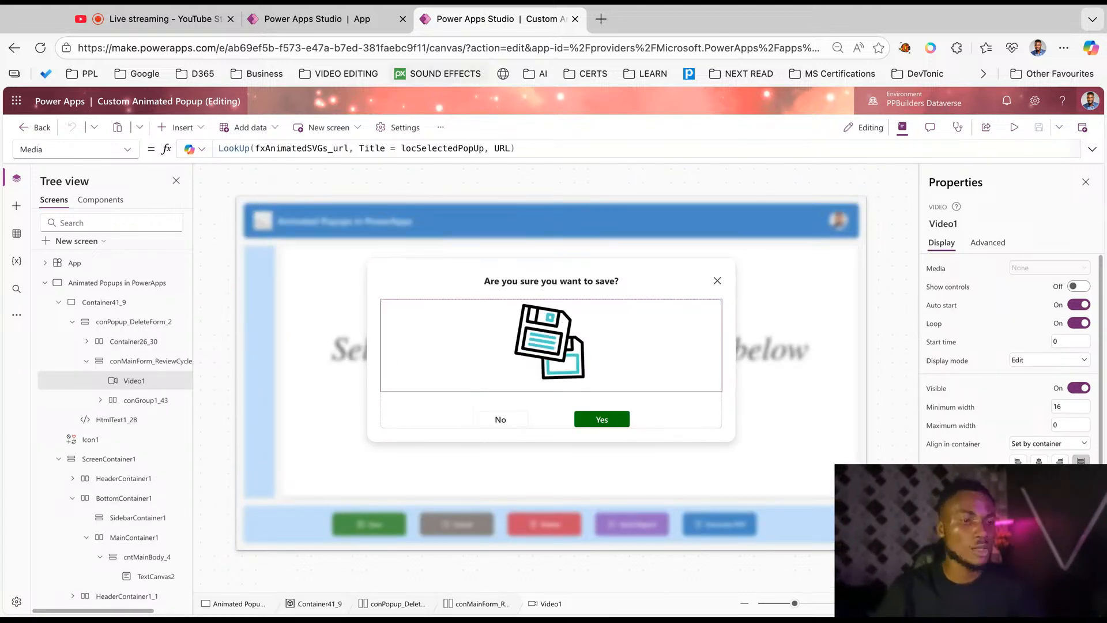
pyautogui.click(196, 20)
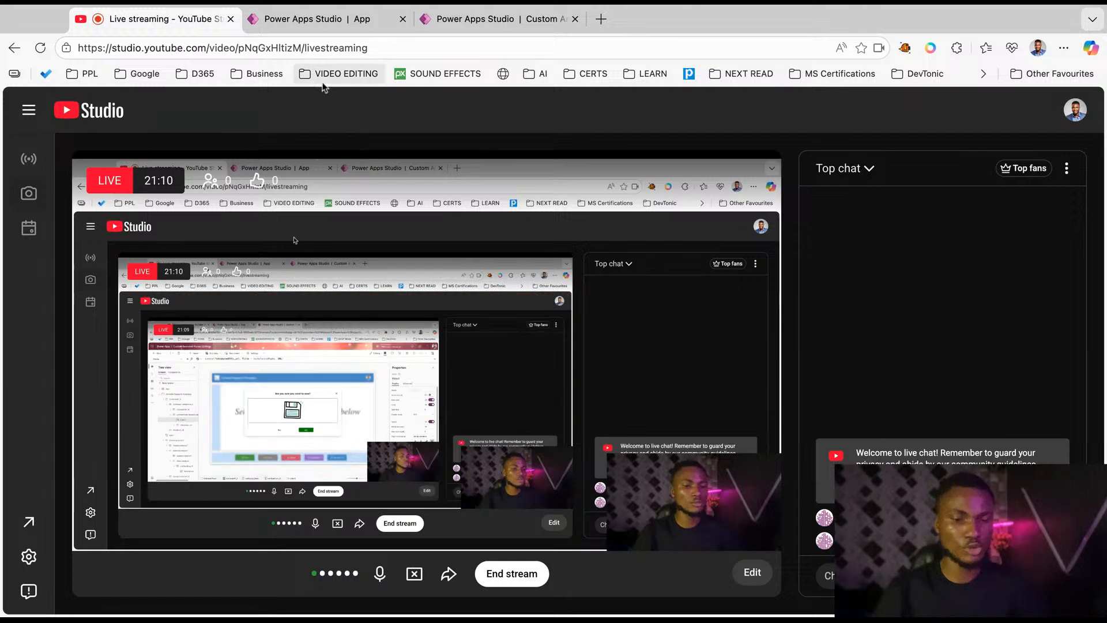
pyautogui.click(294, 20)
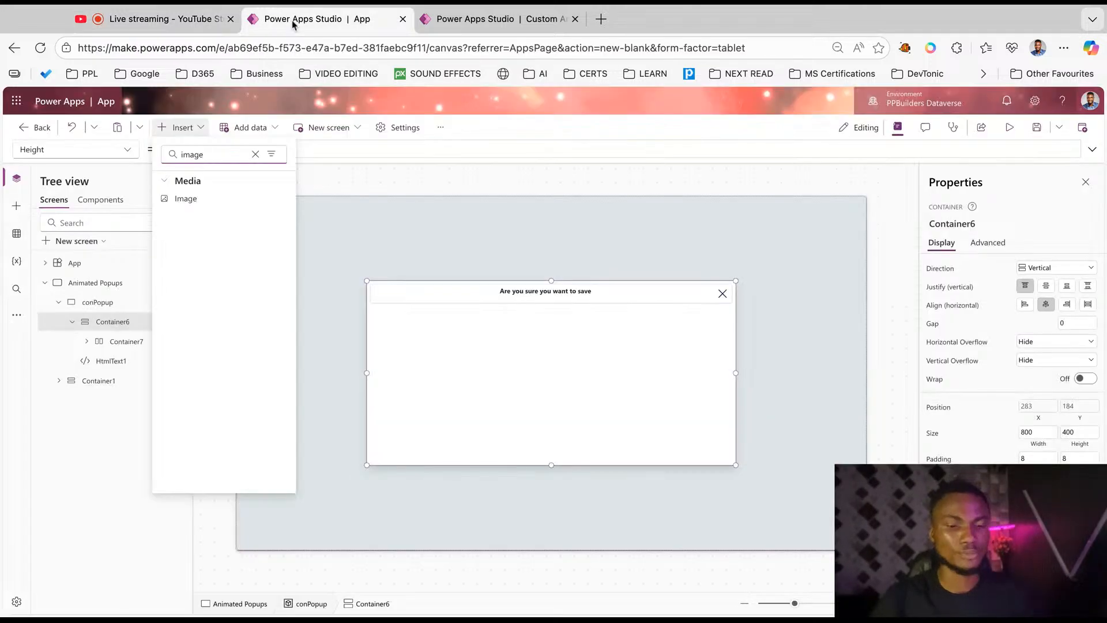
# Insert a Video control into Container6 below the dialog header.
pyautogui.click(501, 368)
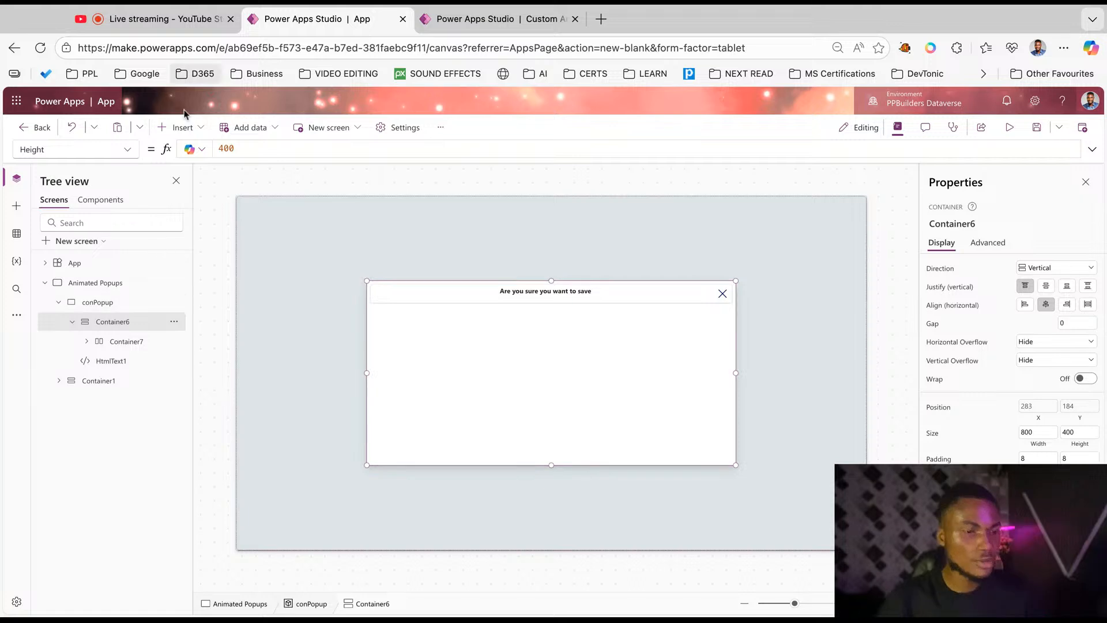
pyautogui.click(183, 128)
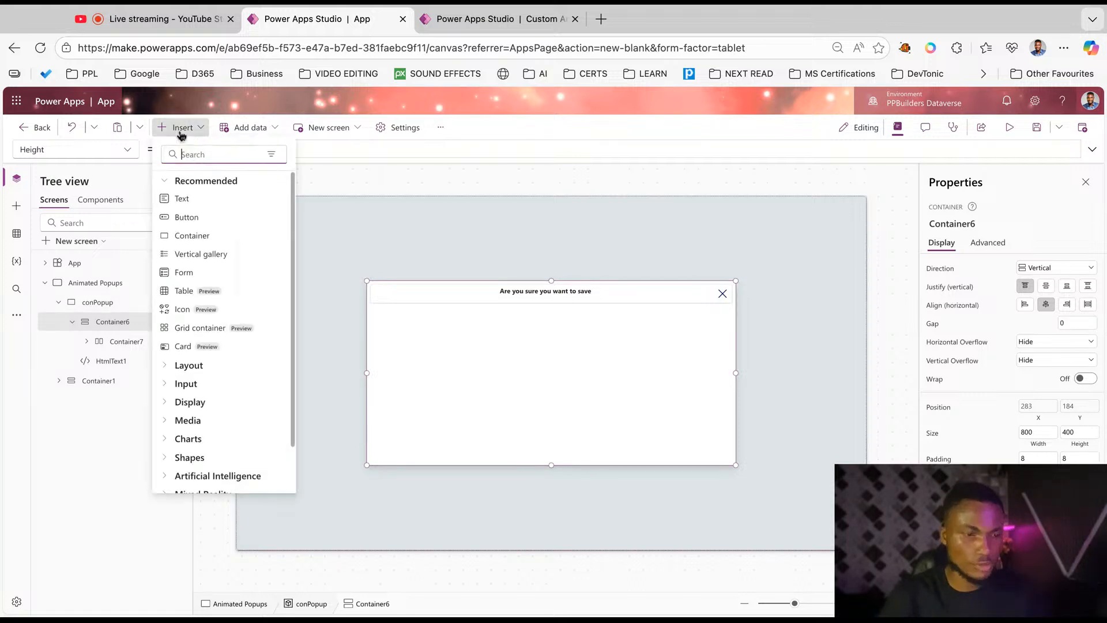
pyautogui.write('video')
pyautogui.click(244, 378)
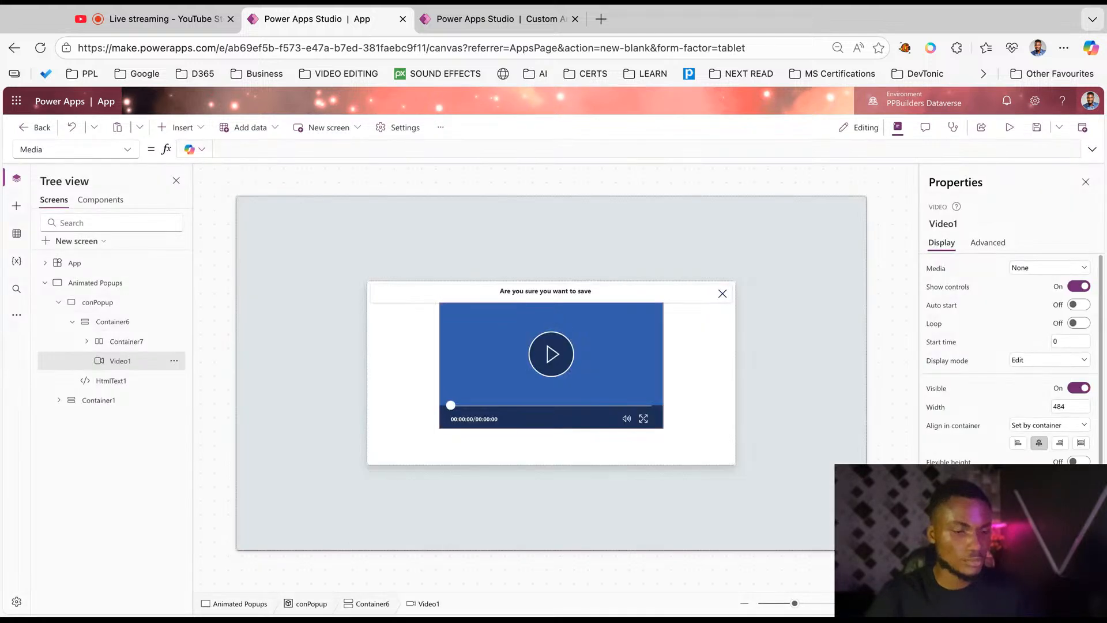
# Insert a horizontal container below the video in Container6.
pyautogui.click(173, 128)
pyautogui.write('container')
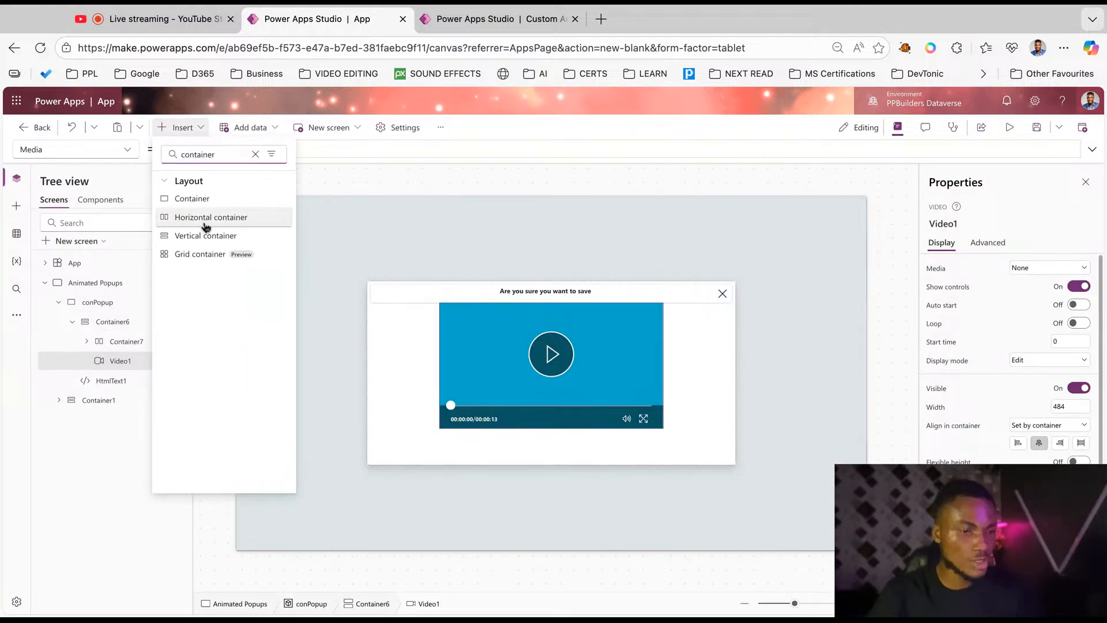
pyautogui.click(209, 217)
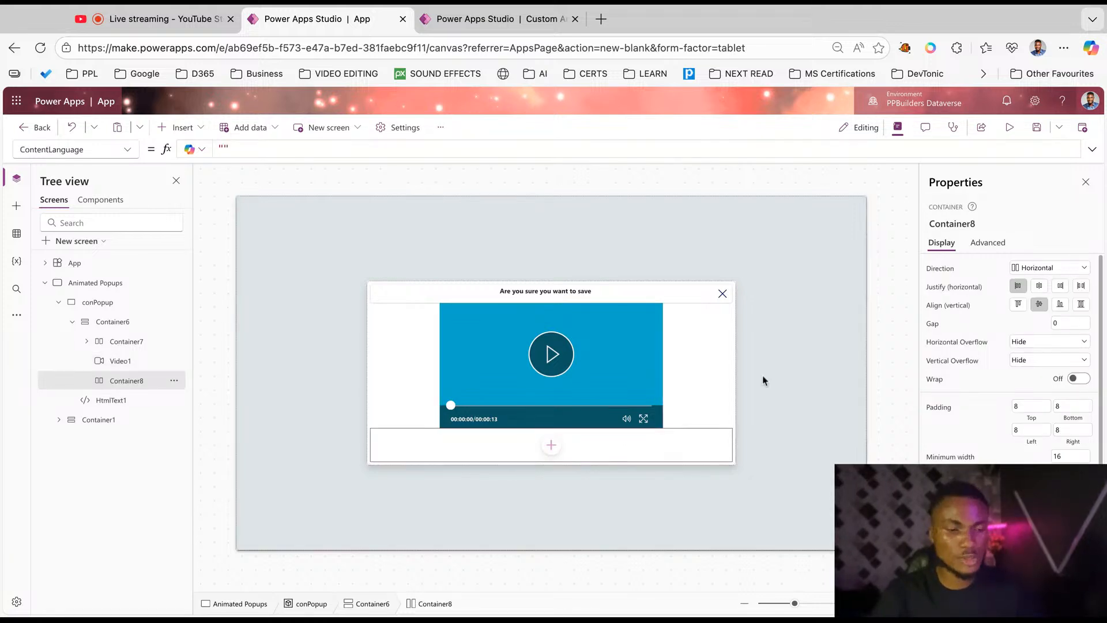
# Insert a modern button into Container8 and set its text to No.
pyautogui.click(176, 128)
pyautogui.write('button')
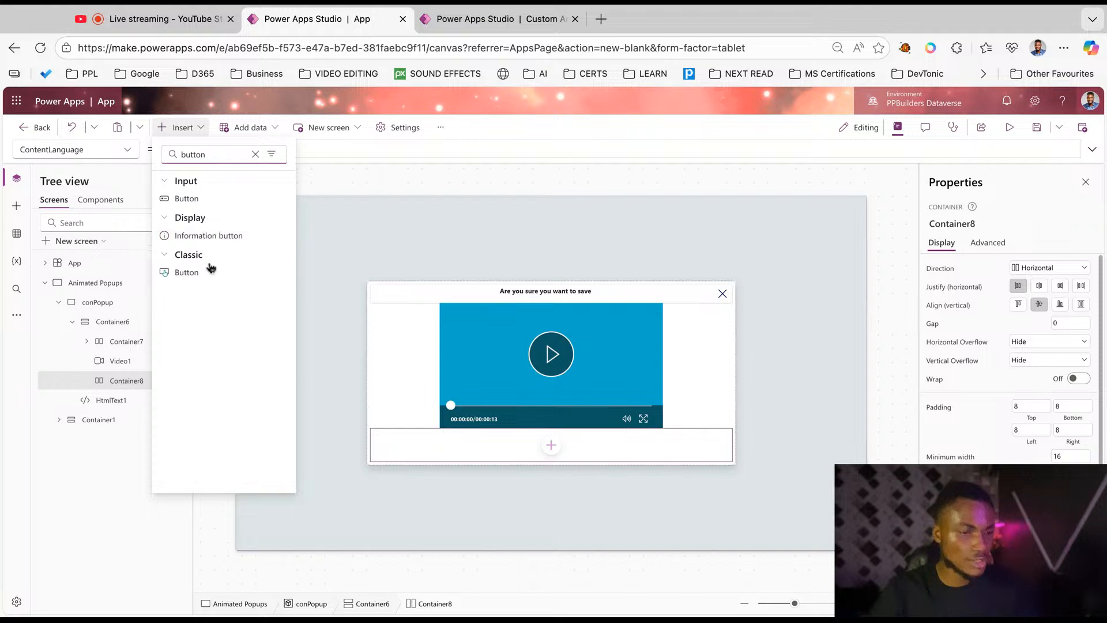
pyautogui.click(190, 198)
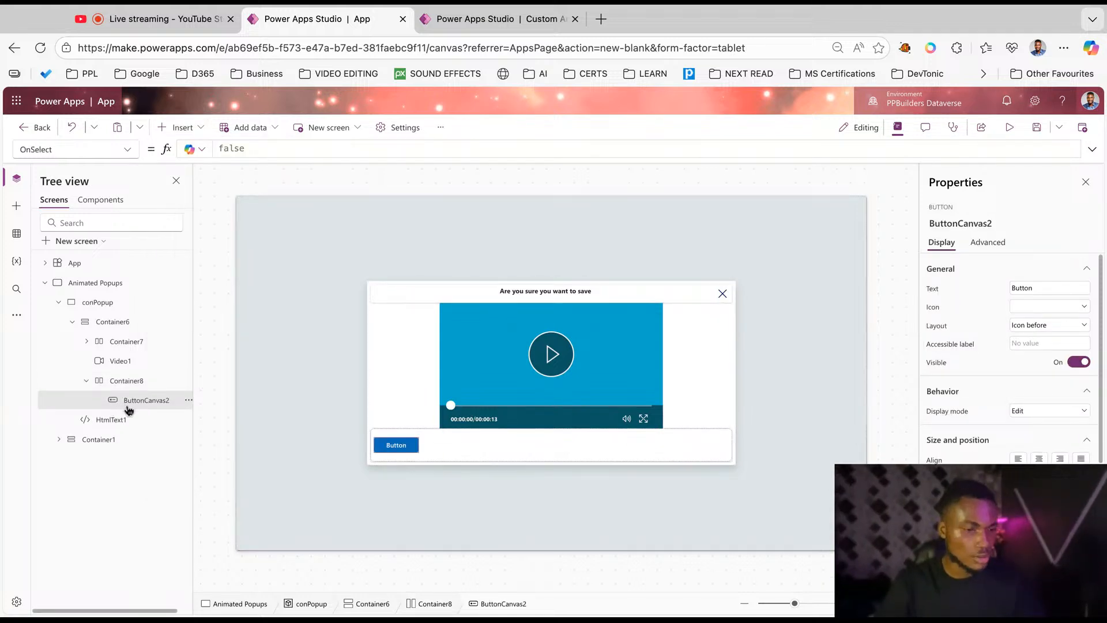
pyautogui.click(1049, 291)
pyautogui.write('B')
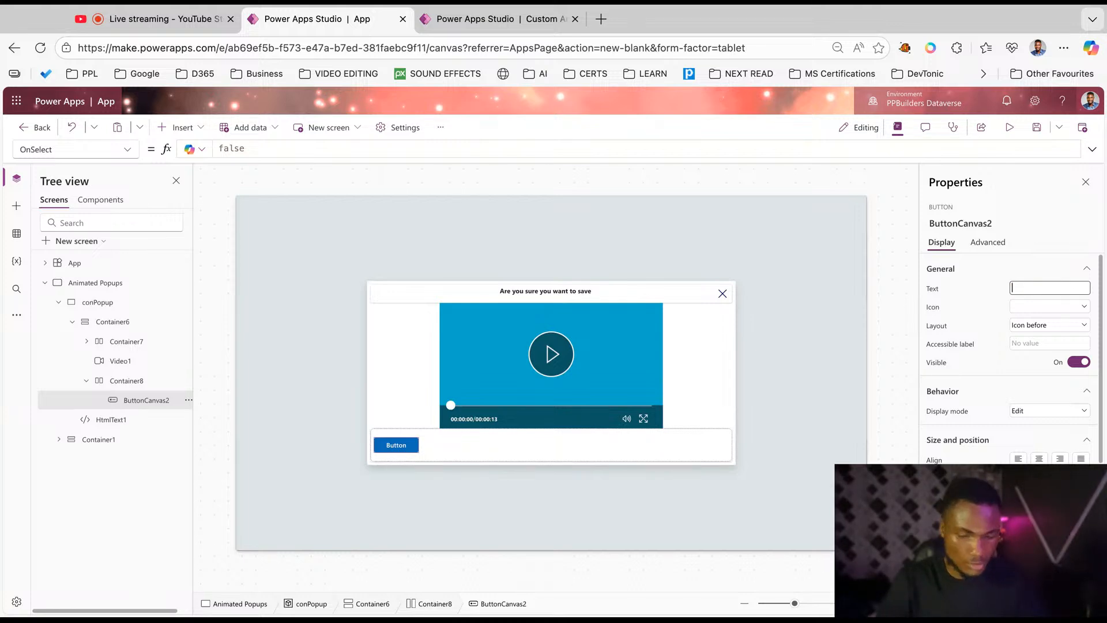
pyautogui.write('No')
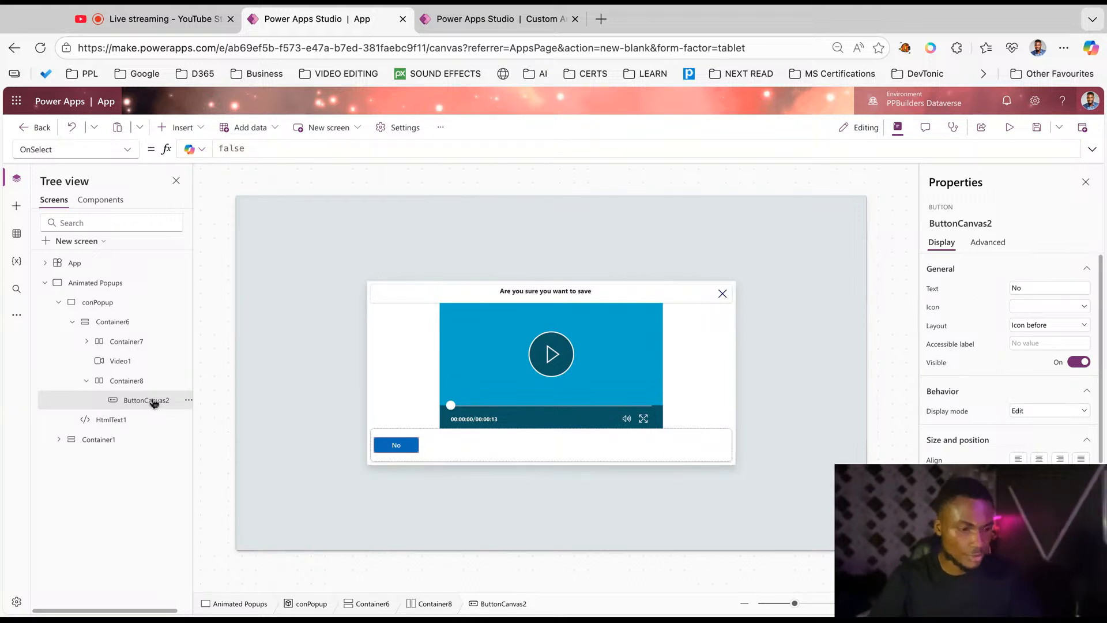
# Duplicate the No button inside Container8 and set the copy's text to Yes.
pyautogui.click(116, 383)
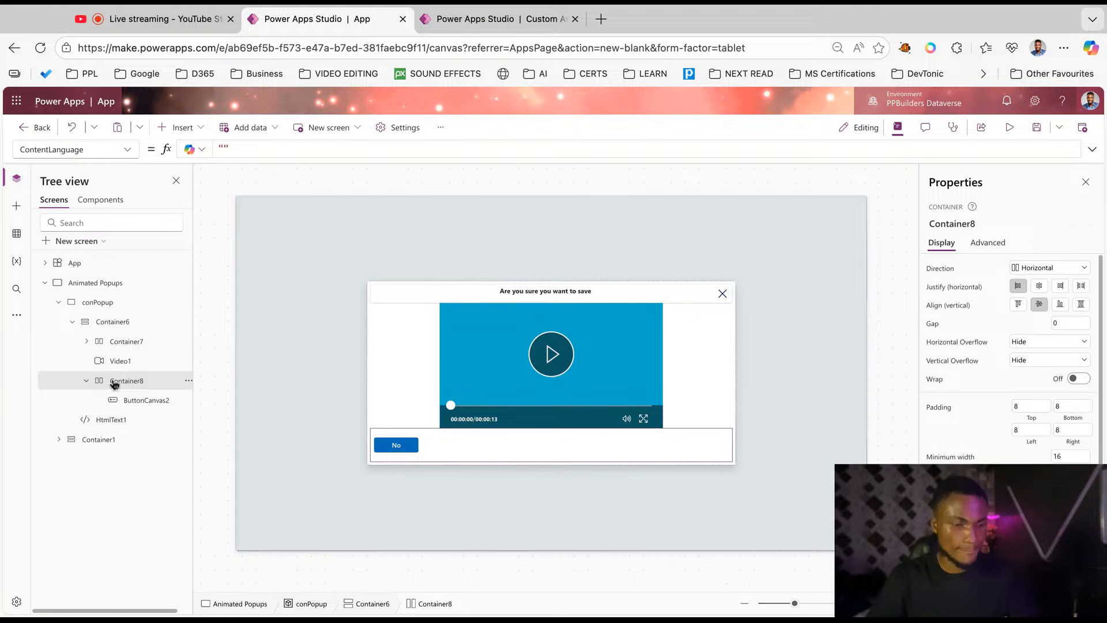
pyautogui.hotkey('ctrl', 'v')
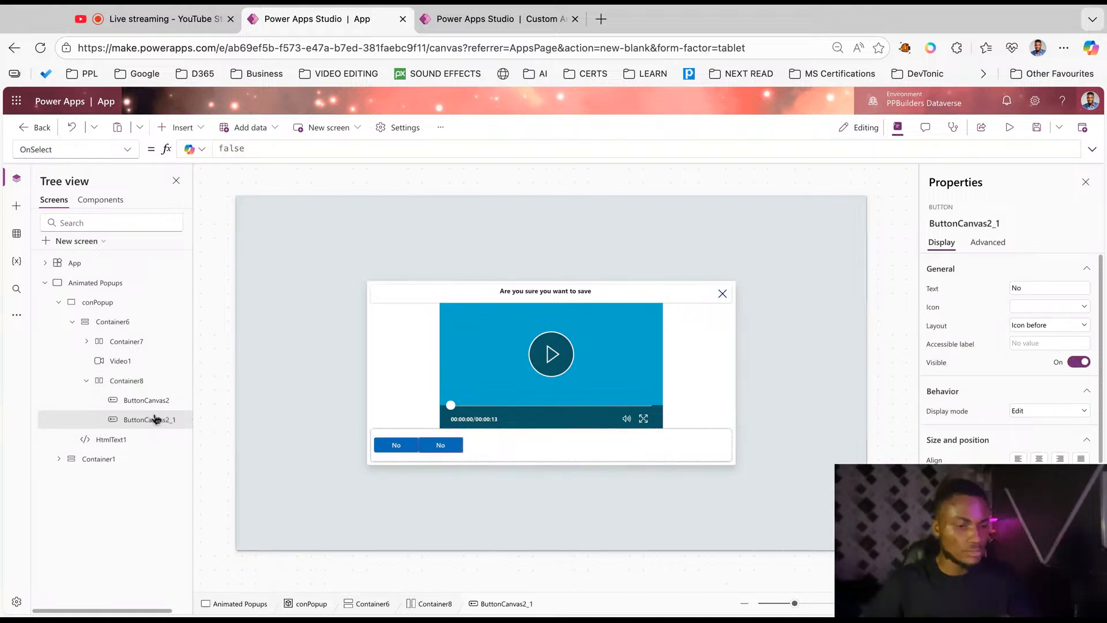
pyautogui.scroll(-3, 1009, 369)
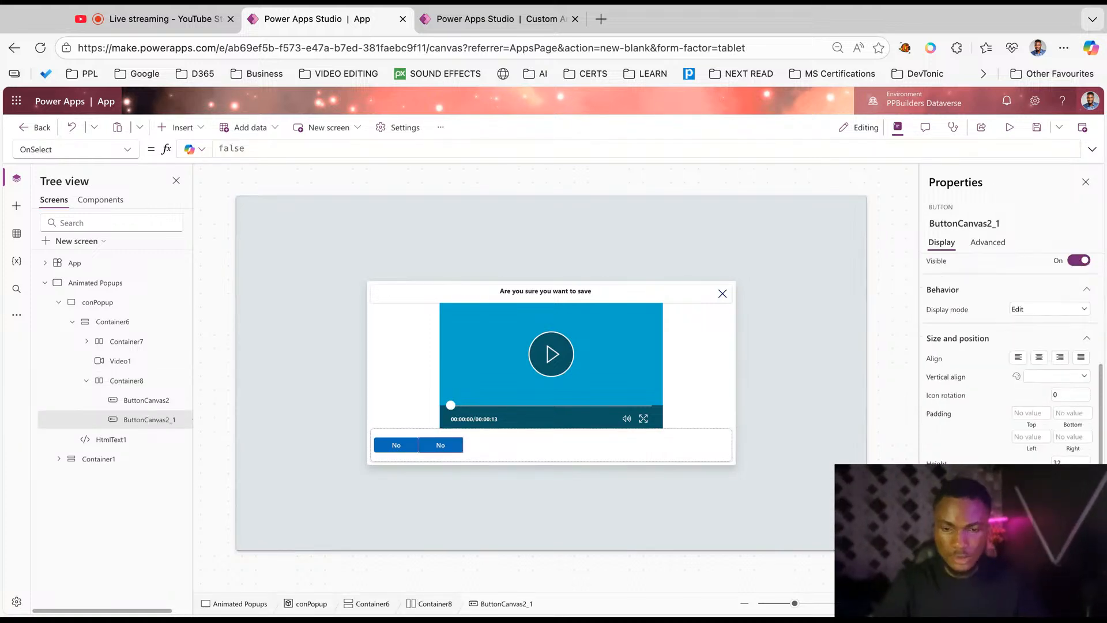
pyautogui.scroll(3, 1037, 283)
pyautogui.doubleClick(1036, 287)
pyautogui.write('Yes')
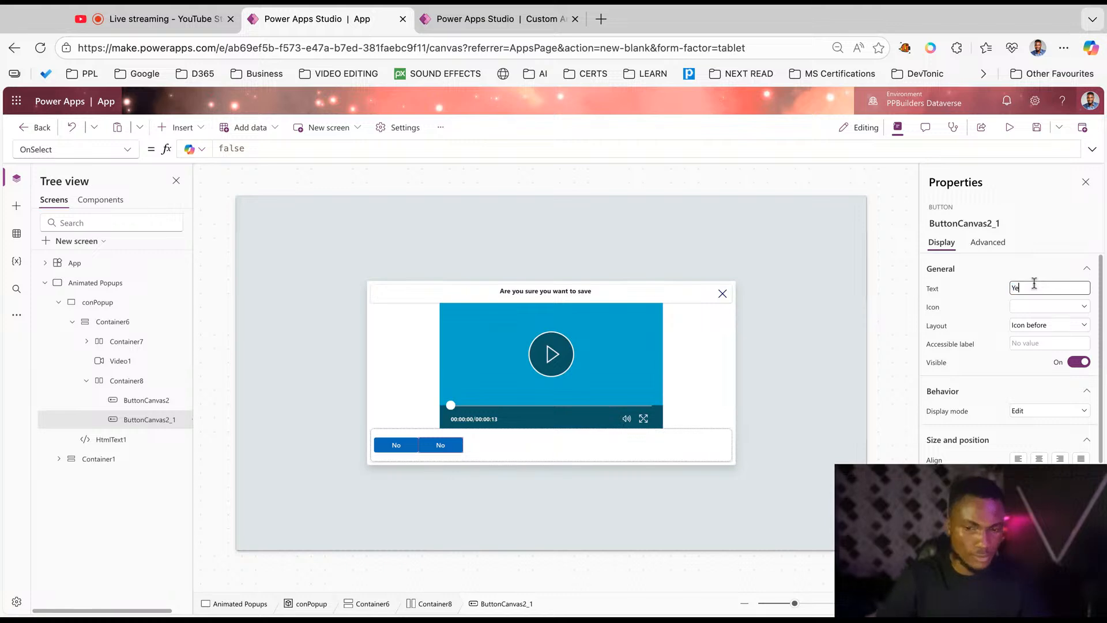
pyautogui.press('Tab')
# Change the No button's type to Secondary.
pyautogui.click(162, 400)
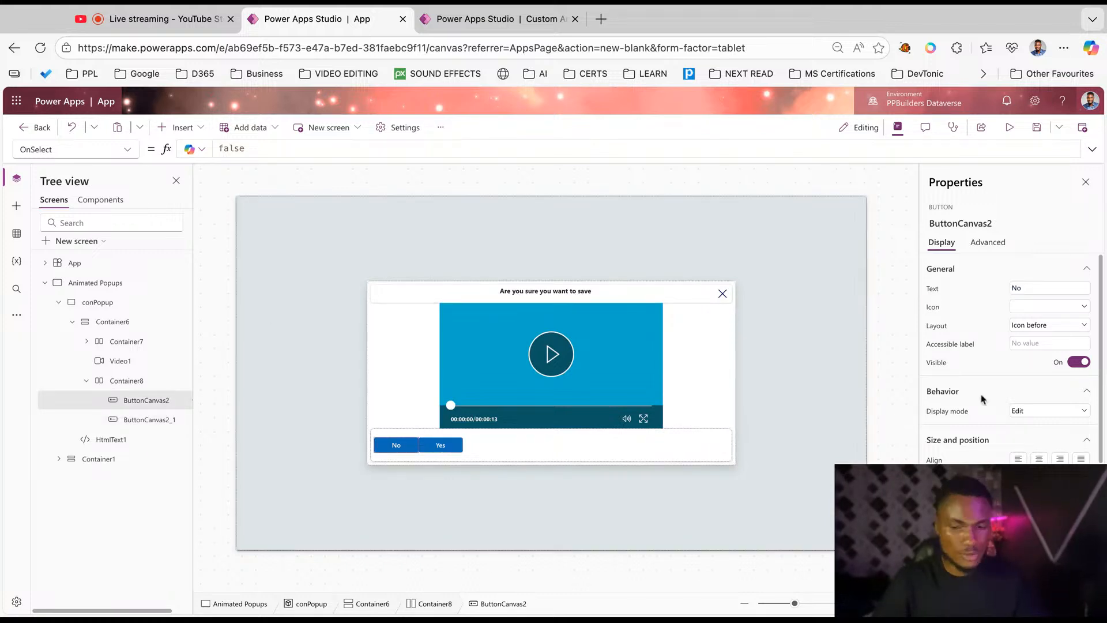
pyautogui.scroll(-5, 1016, 410)
pyautogui.click(1041, 432)
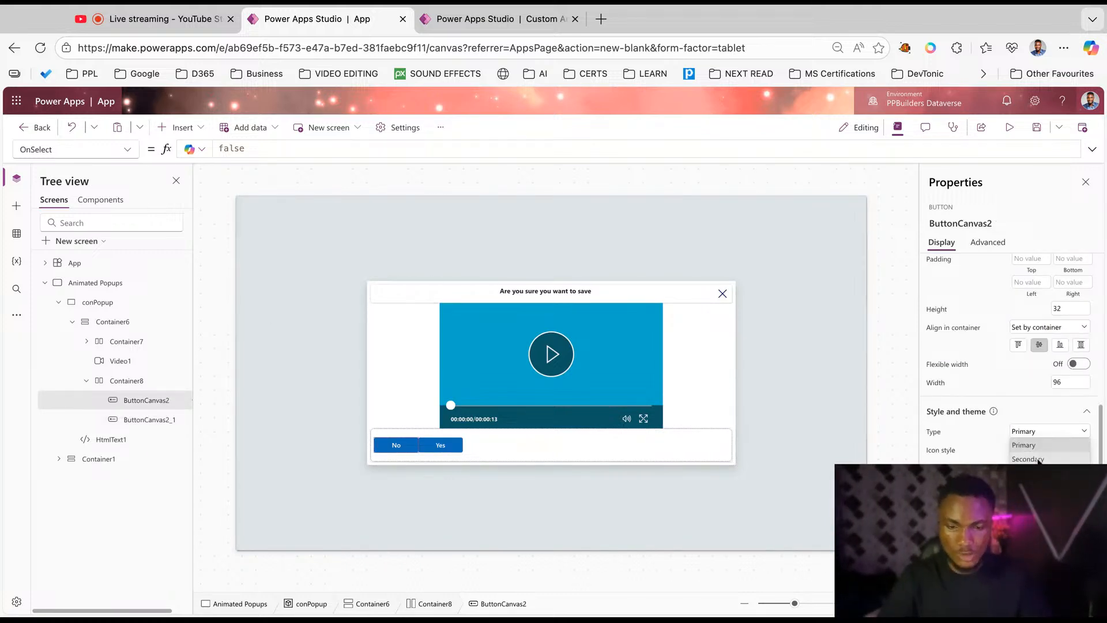
pyautogui.click(1032, 456)
# Justify Container8's buttons to the horizontal center and set the gap between them to 30.
pyautogui.click(540, 450)
pyautogui.scroll(5, 1038, 347)
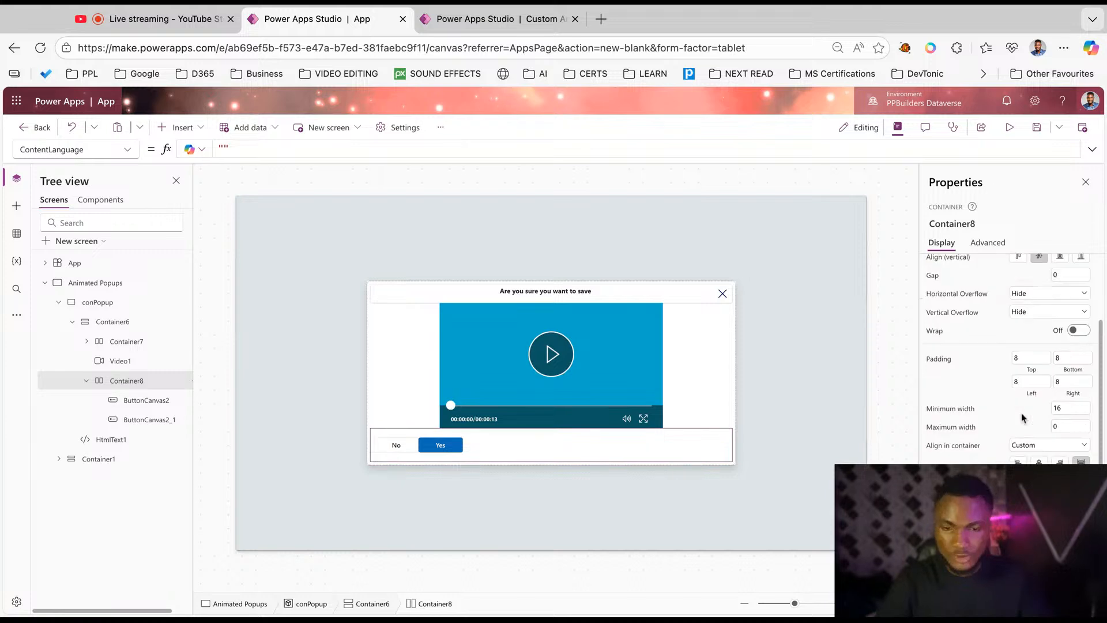
pyautogui.click(1040, 286)
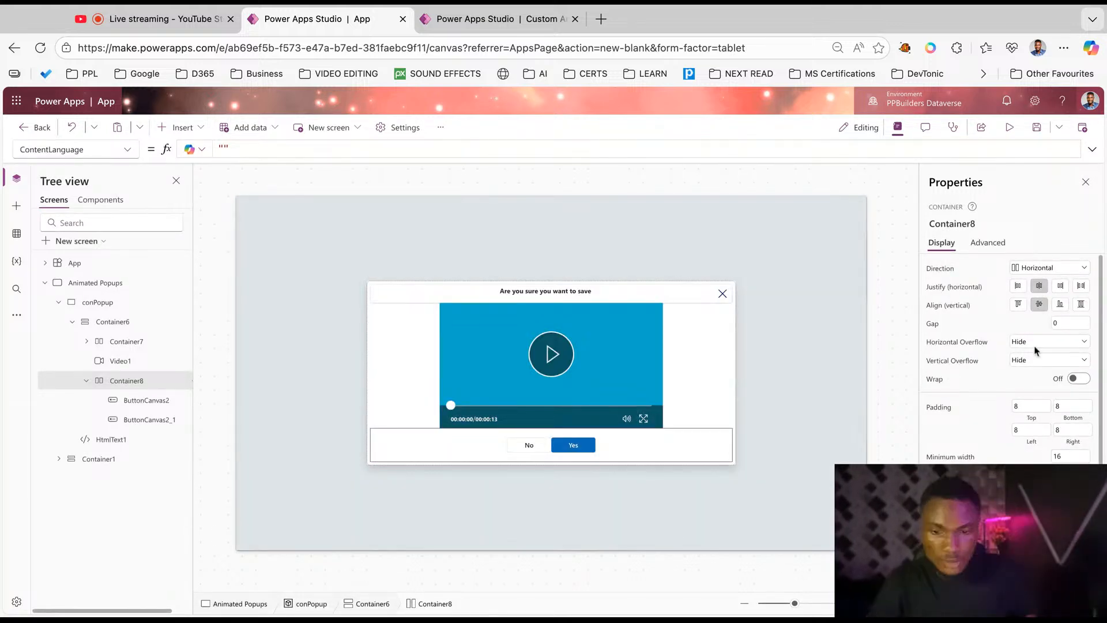
pyautogui.click(1068, 345)
pyautogui.click(1064, 324)
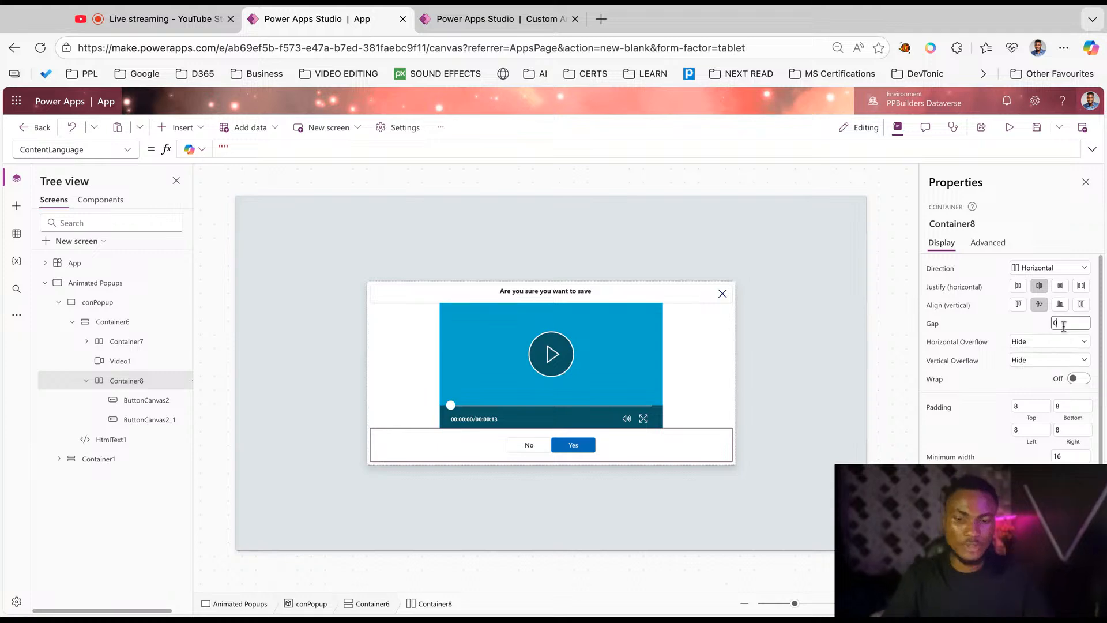
pyautogui.press('Tab')
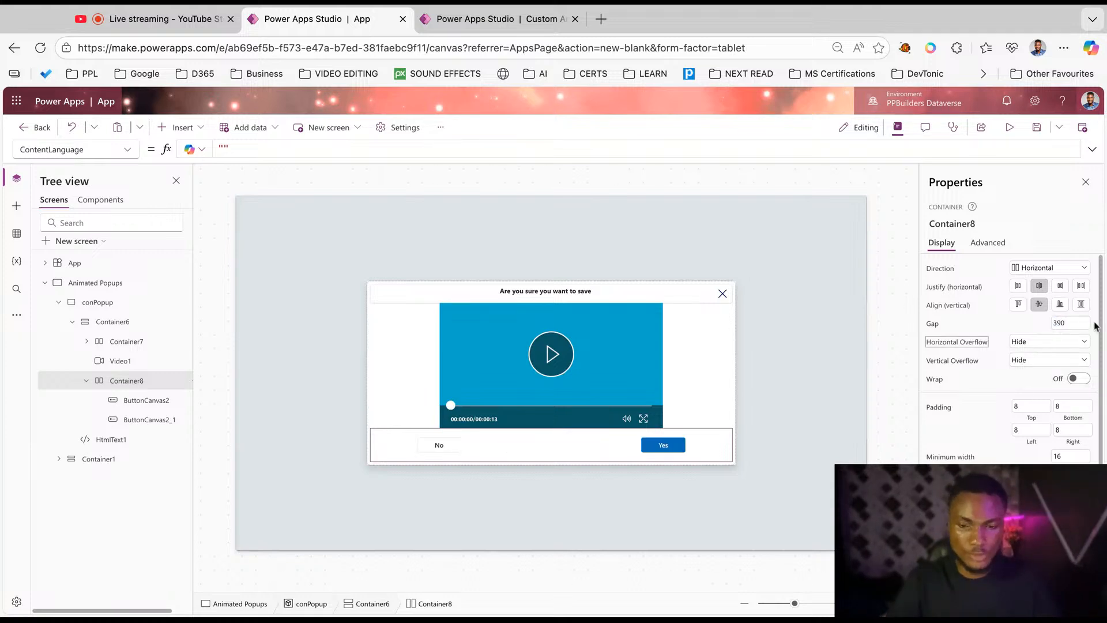
pyautogui.doubleClick(1072, 324)
pyautogui.press('Tab')
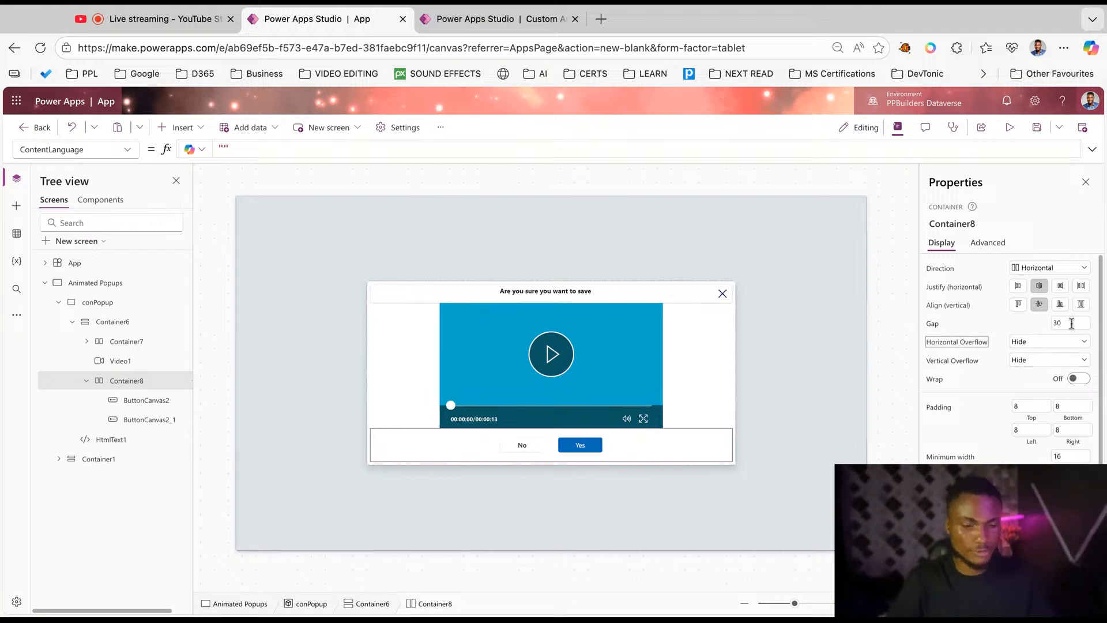
# Remove the drop shadows from Container8 around the No/Yes buttons and from header Container7.
pyautogui.click(714, 459)
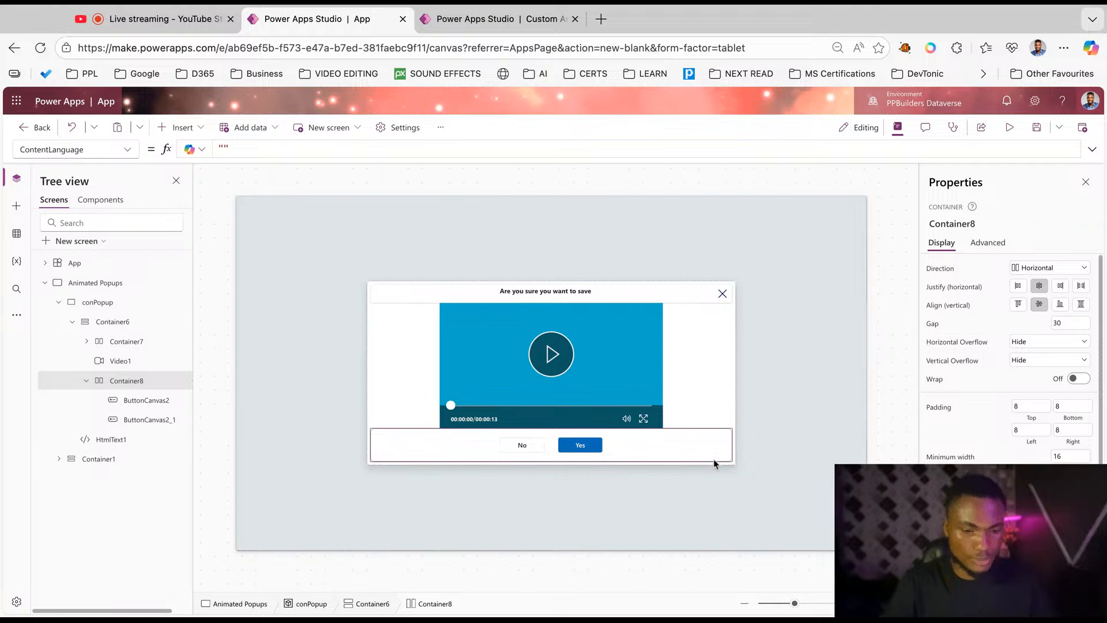
pyautogui.click(671, 532)
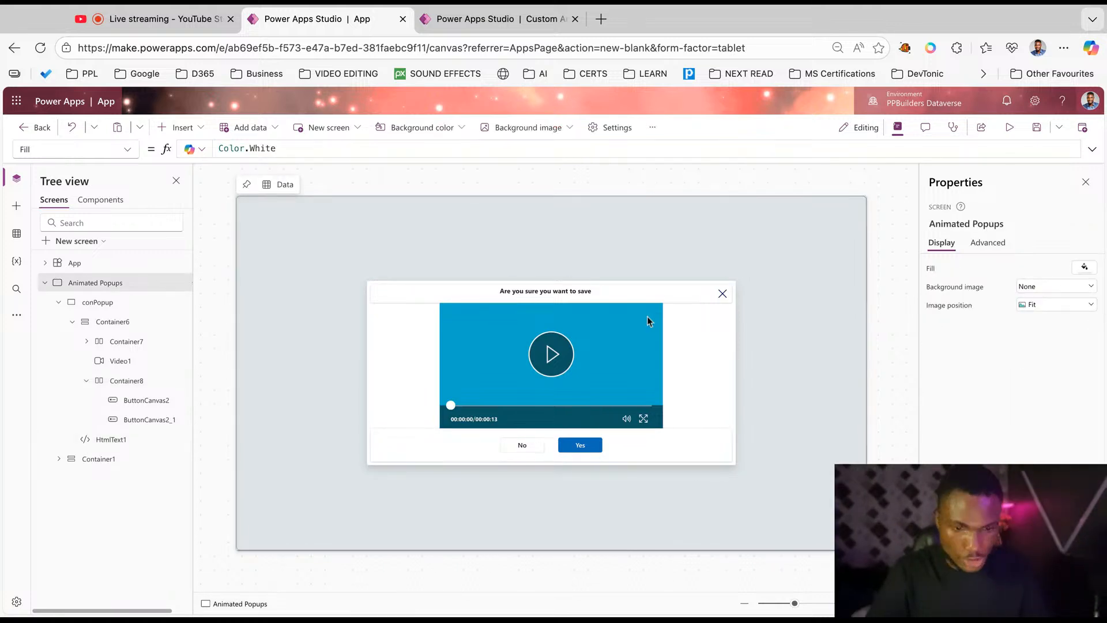
pyautogui.click(422, 448)
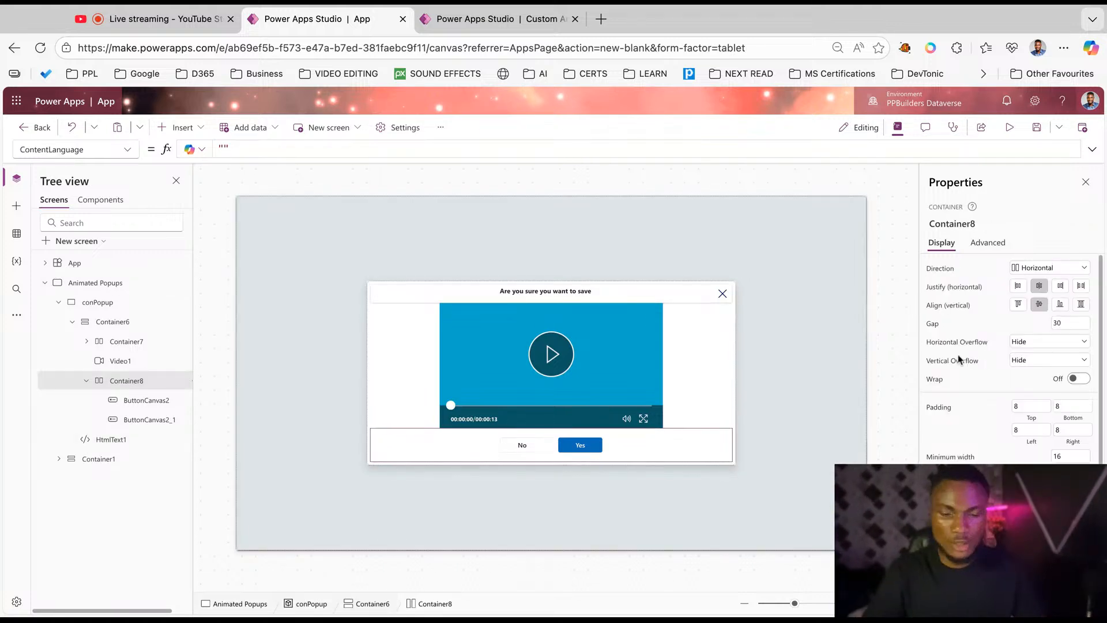
pyautogui.scroll(-3, 959, 361)
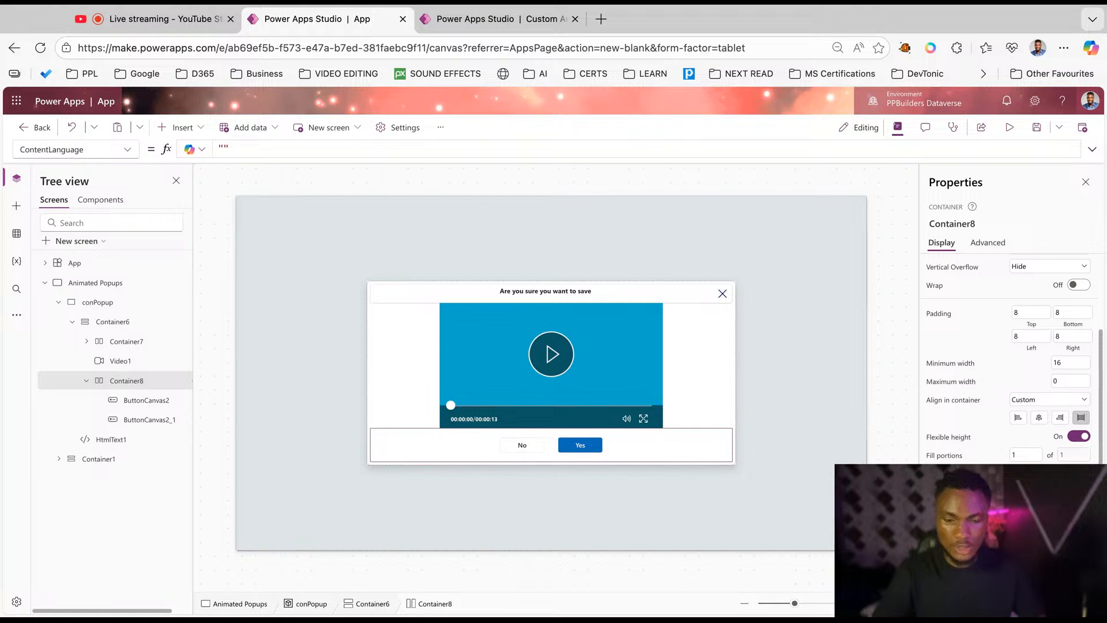
pyautogui.click(455, 292)
pyautogui.click(135, 342)
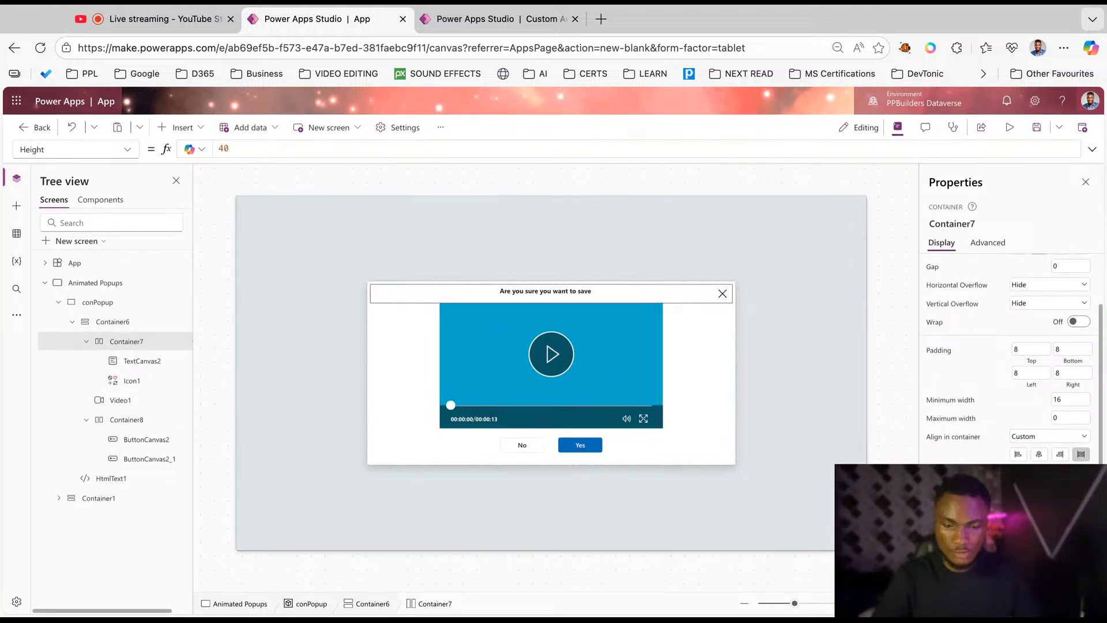
pyautogui.click(907, 388)
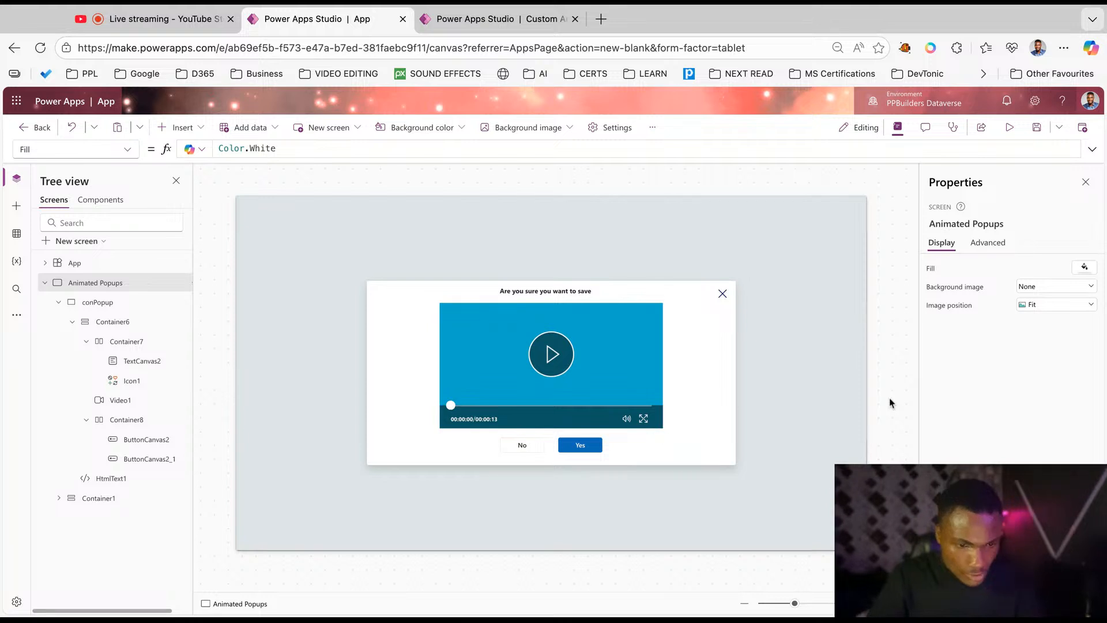
# Try a gap of 30 between the items in Container6, and settle on a gap of 10.
pyautogui.click(541, 351)
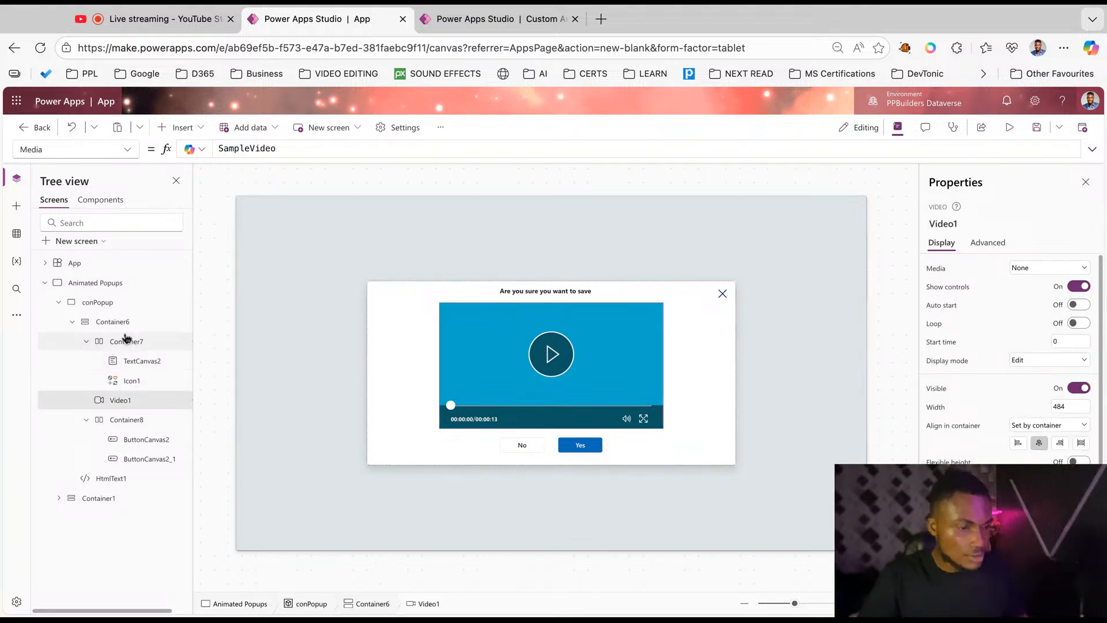
pyautogui.click(114, 323)
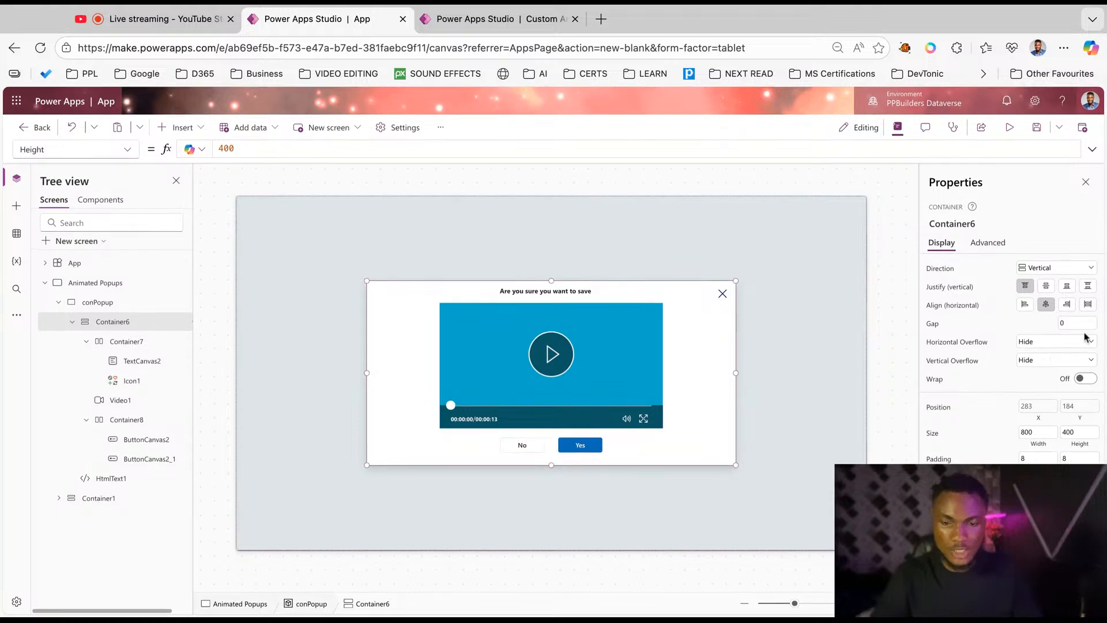
pyautogui.write('30')
pyautogui.press('Tab')
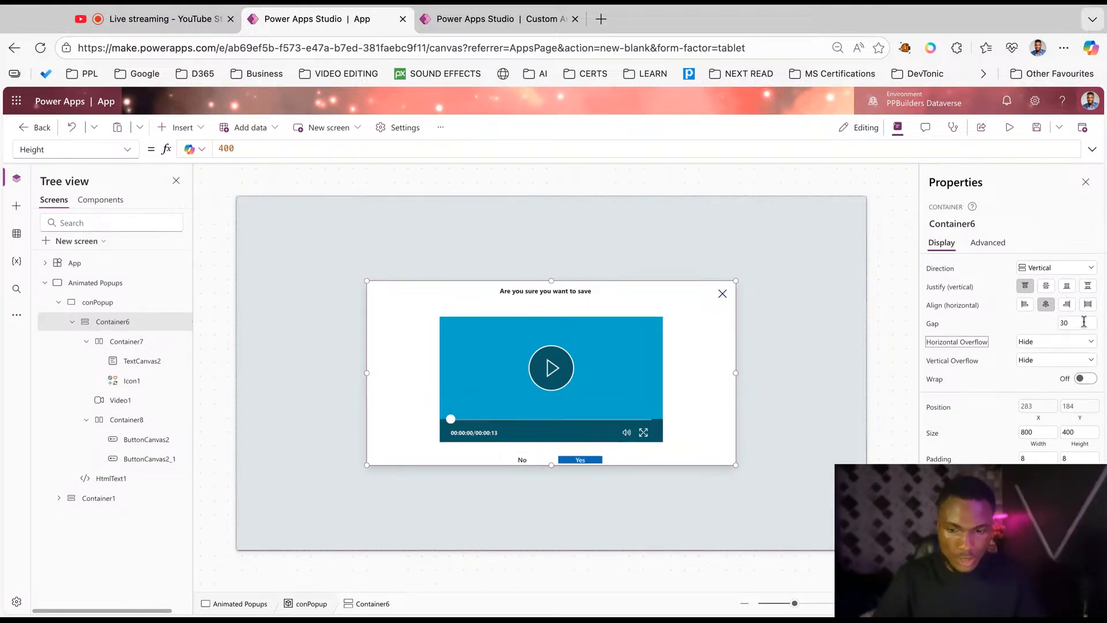
pyautogui.click(1084, 322)
pyautogui.write('10')
pyautogui.press('Tab')
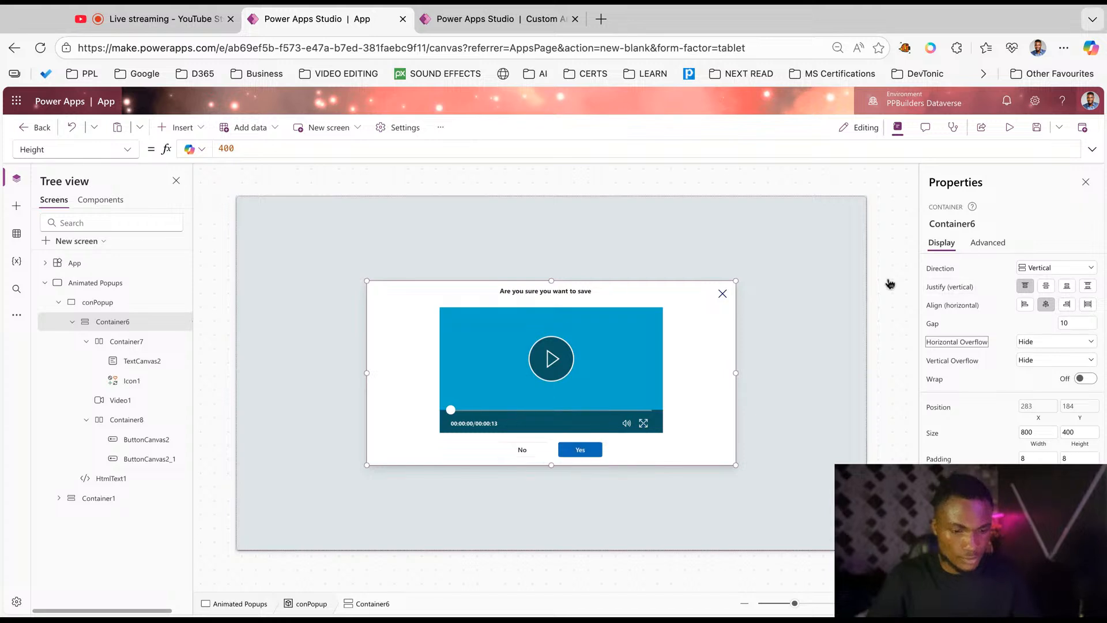
pyautogui.click(864, 382)
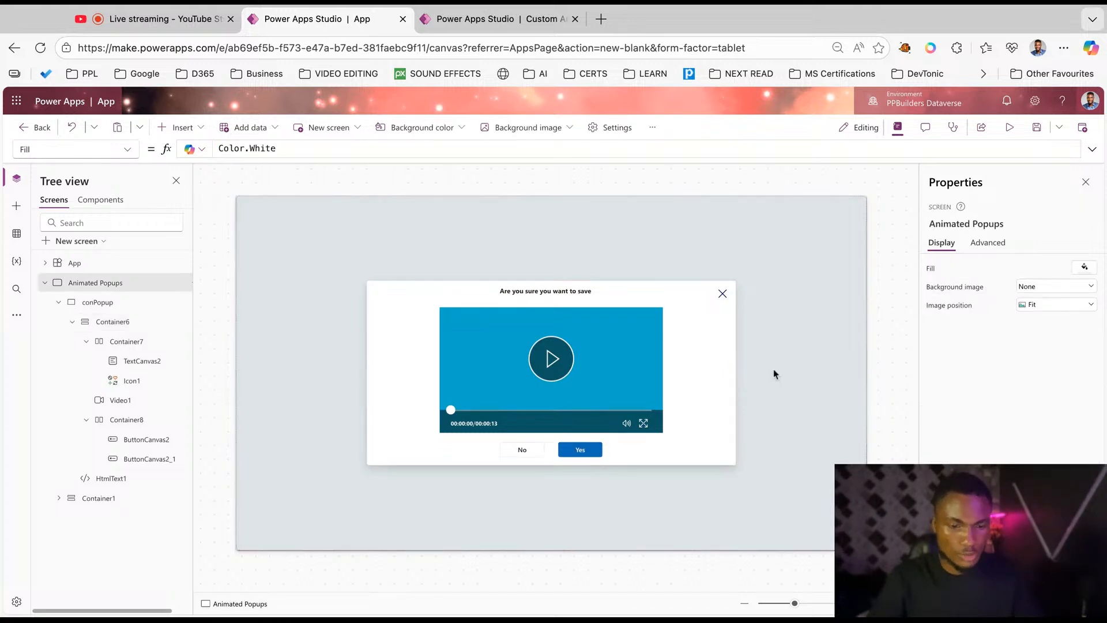
# Select Video1 in the popup dialog and bring up its display properties.
pyautogui.click(543, 339)
pyautogui.scroll(-1, 1009, 404)
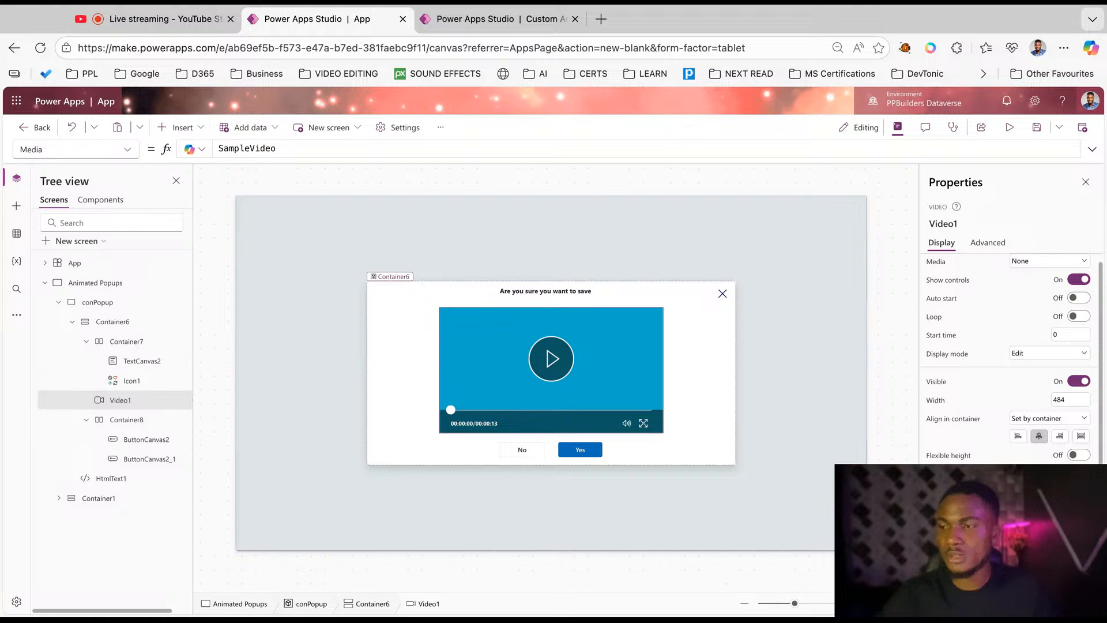
pyautogui.click(159, 23)
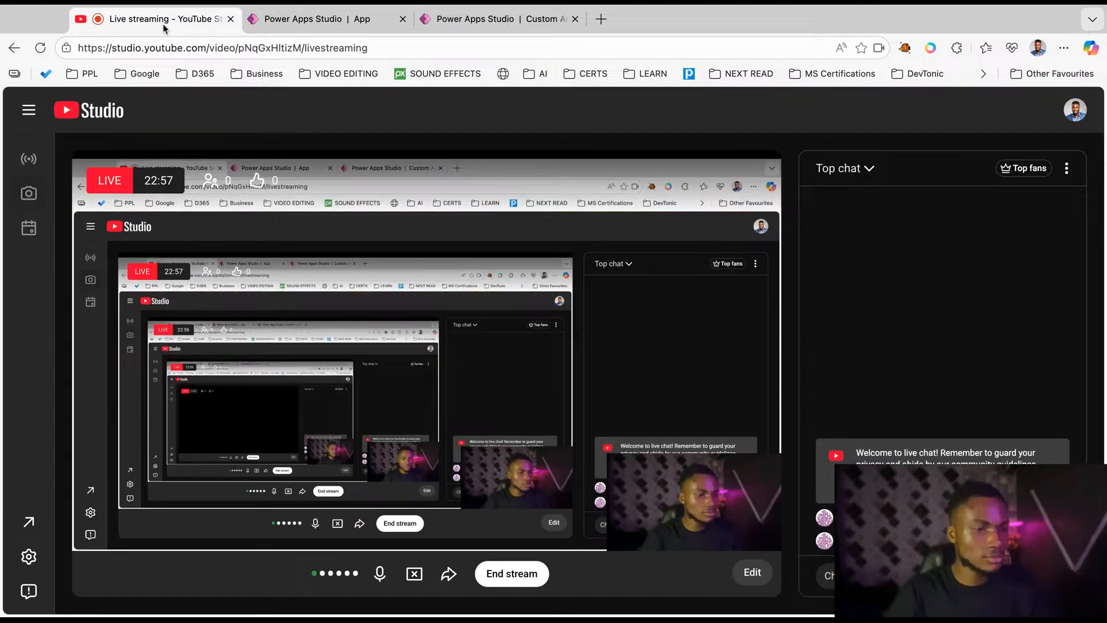
pyautogui.click(313, 19)
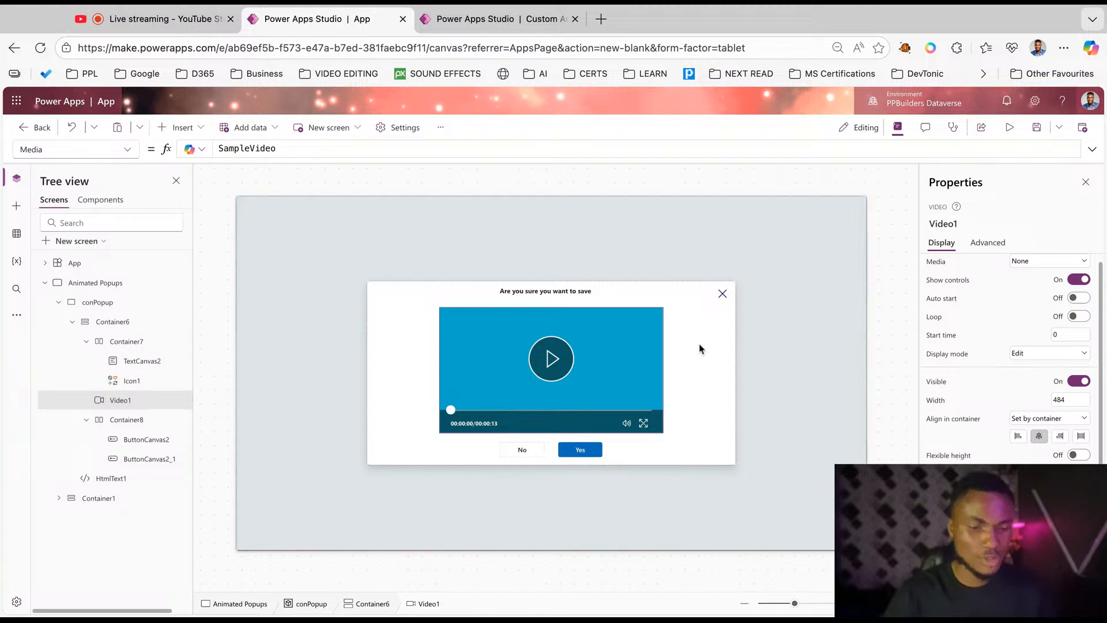
# Make the fill colour of the conPopup container transparent so the blurred screen shows behind the popup.
pyautogui.click(890, 358)
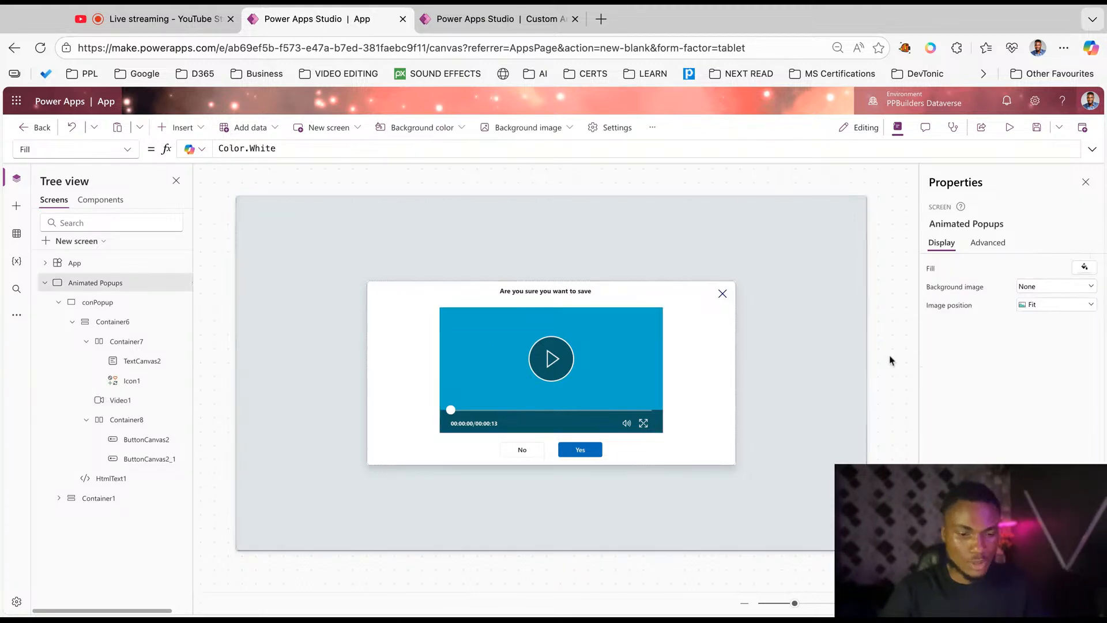
pyautogui.click(296, 221)
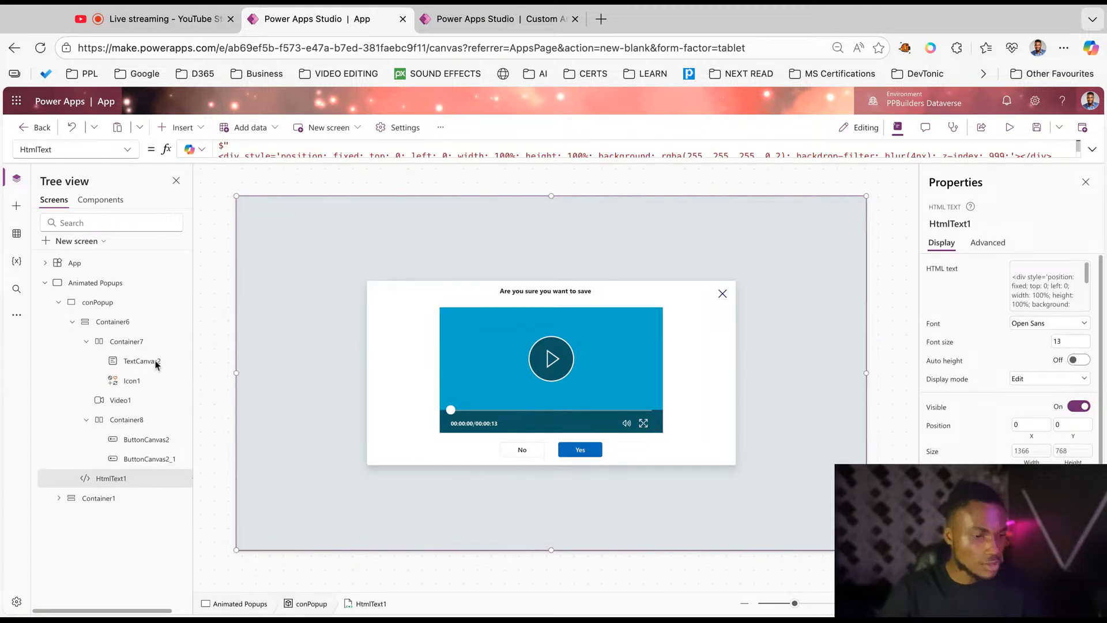
pyautogui.click(143, 301)
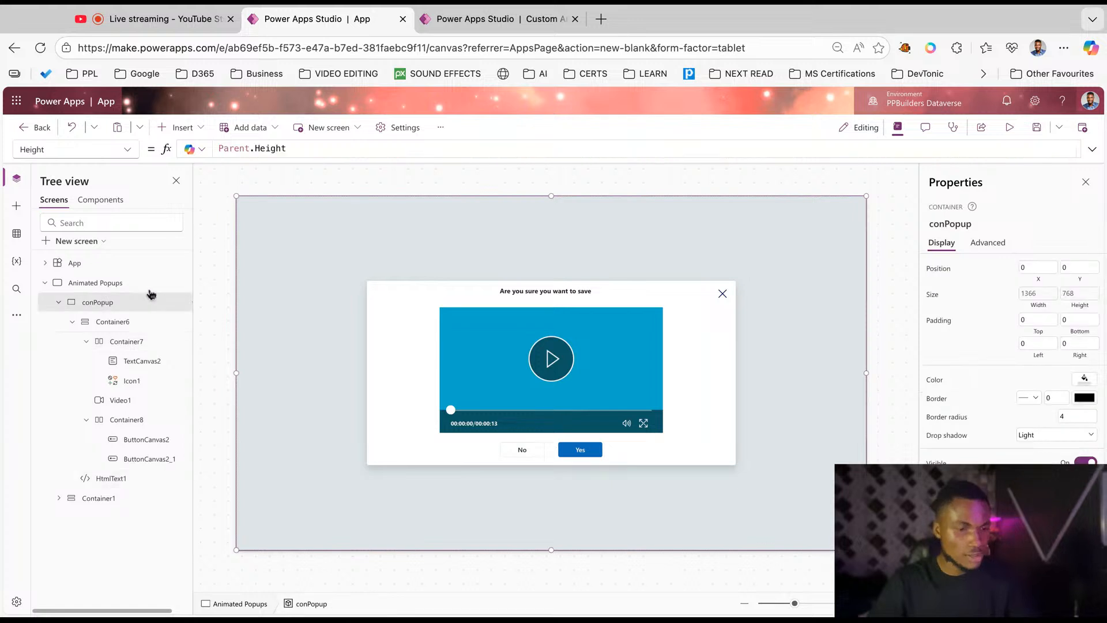
pyautogui.click(1085, 379)
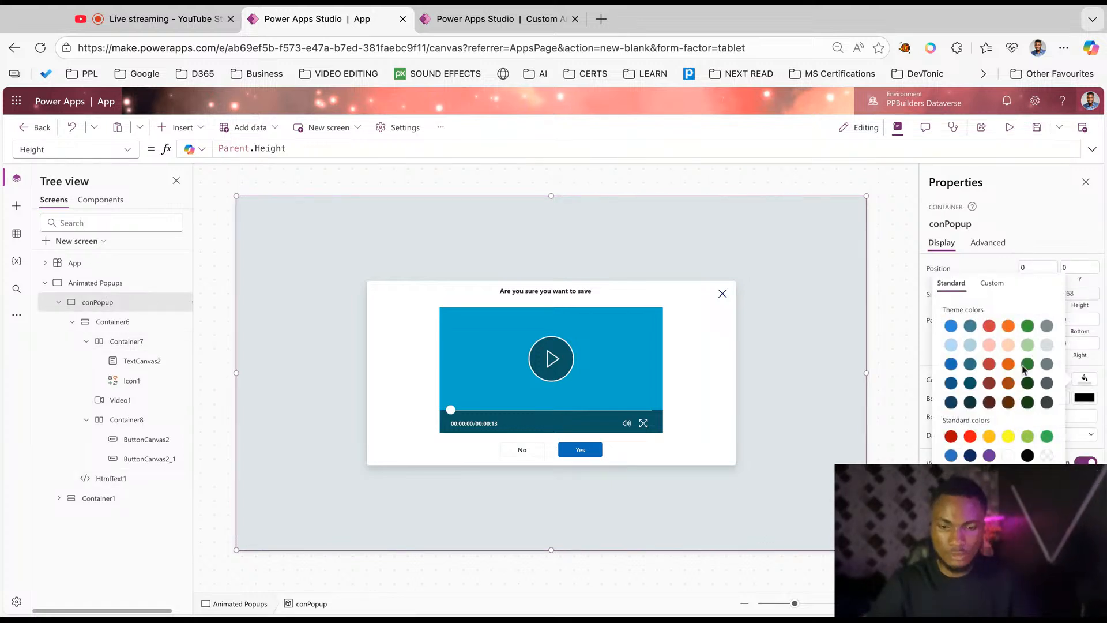
pyautogui.click(895, 309)
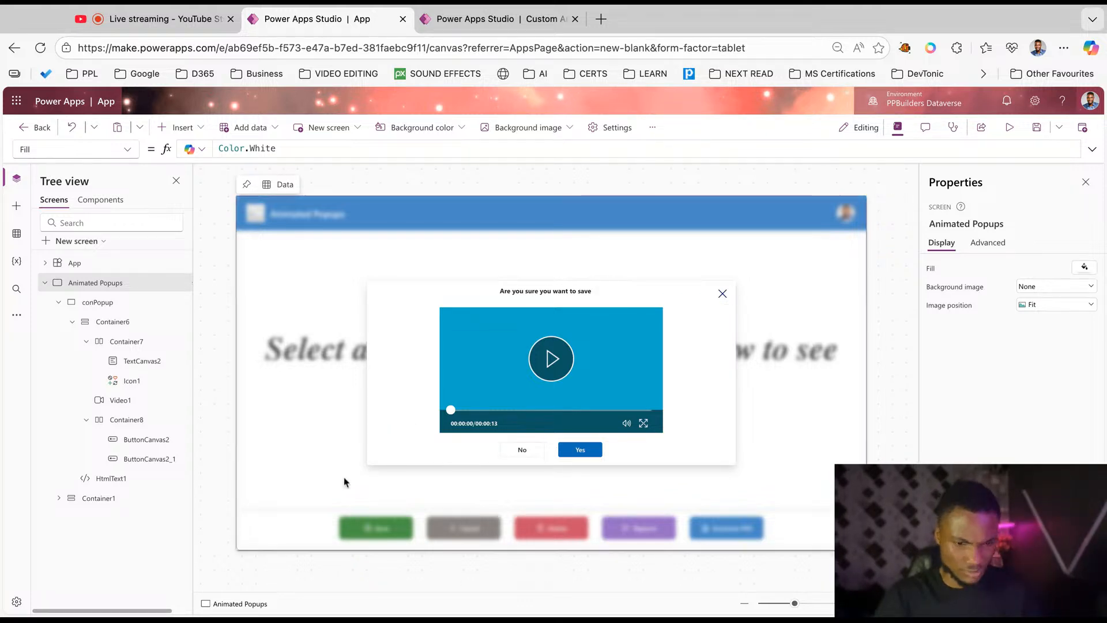
pyautogui.click(70, 147)
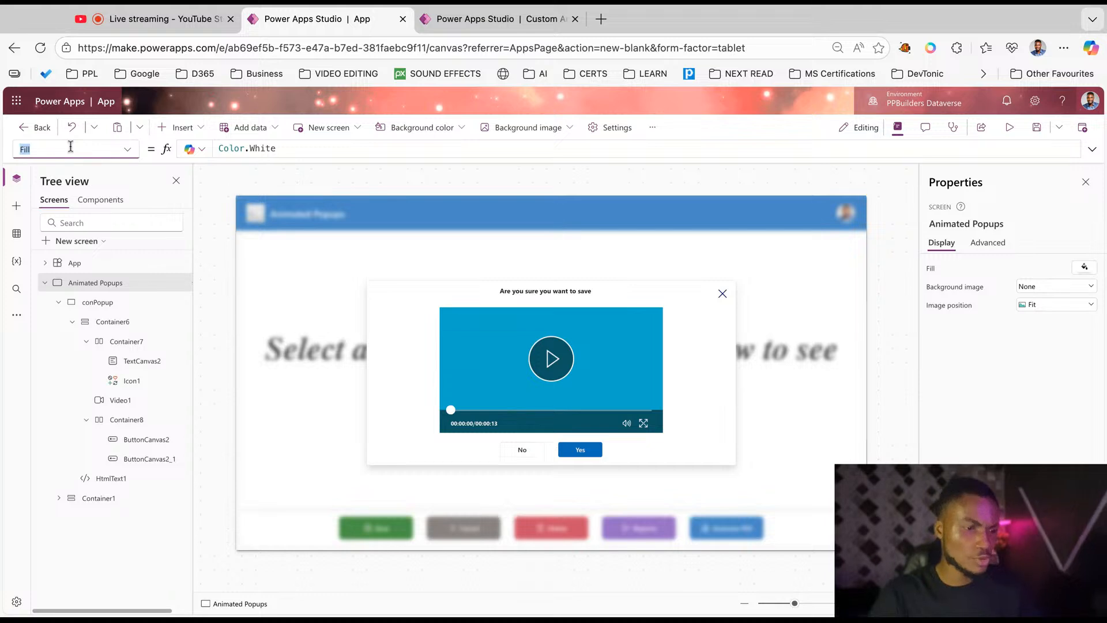
pyautogui.write('vis')
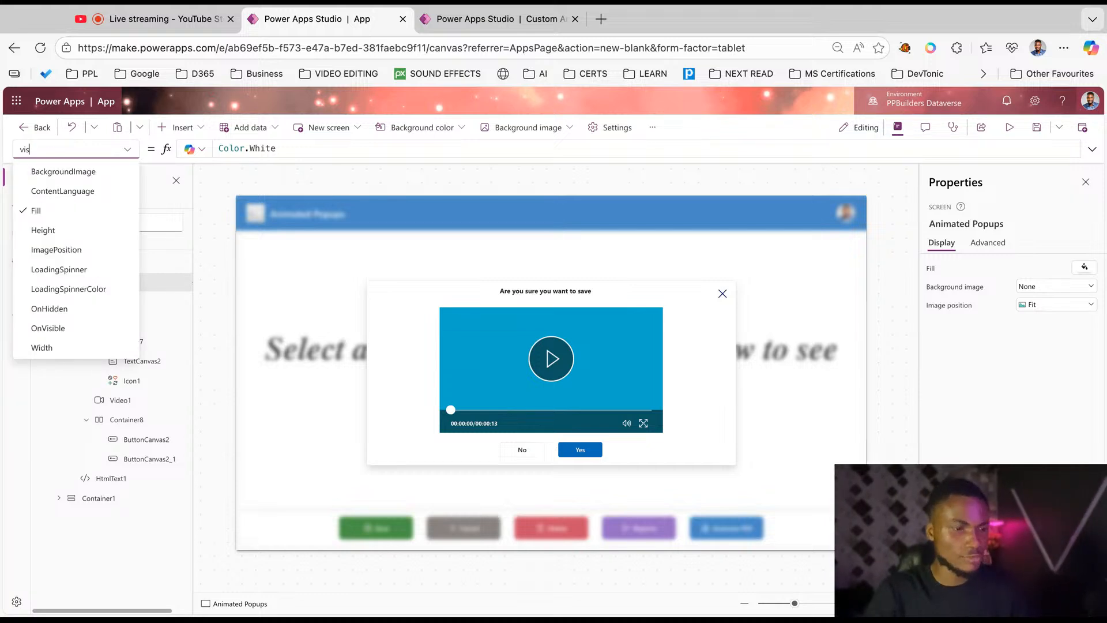
pyautogui.press('Return')
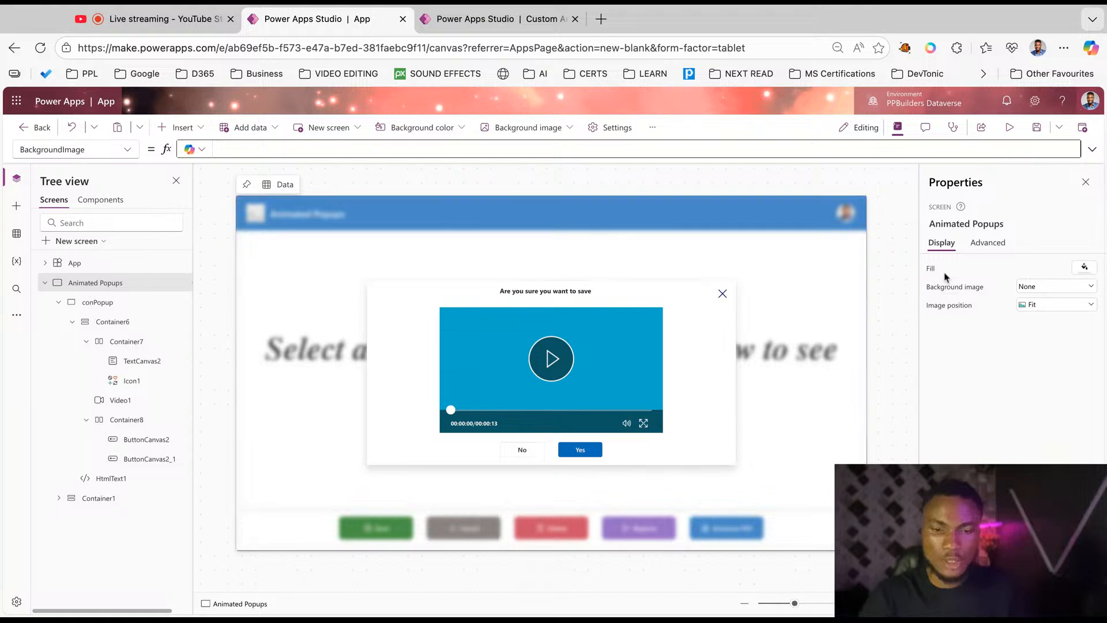
# Set the Visible property of the conPopup container to the variable locShowPopup.
pyautogui.click(97, 302)
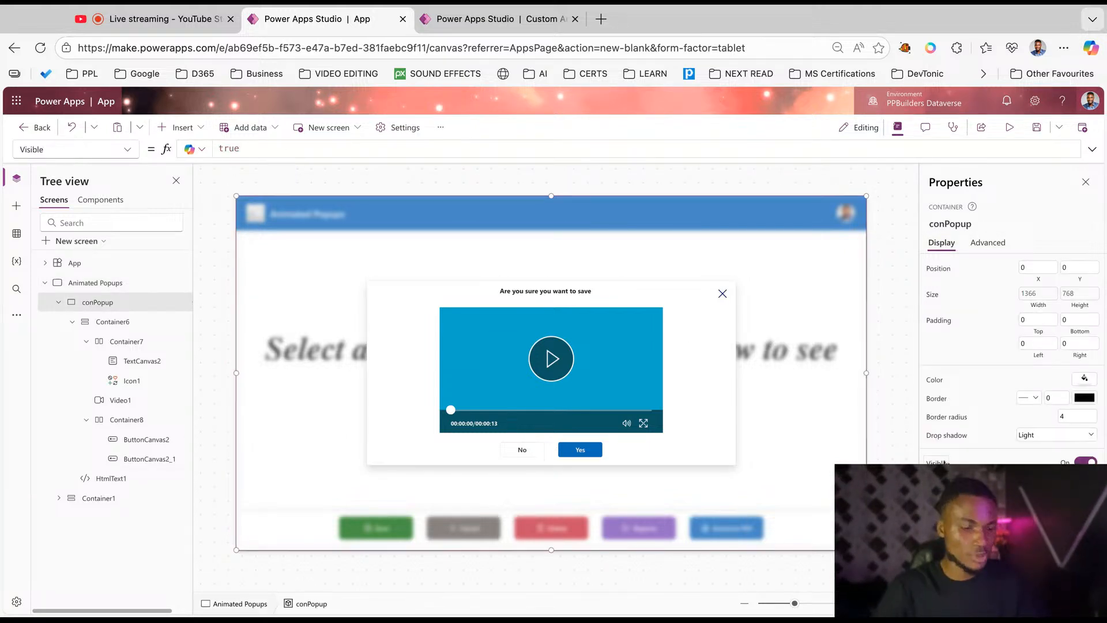
pyautogui.click(945, 463)
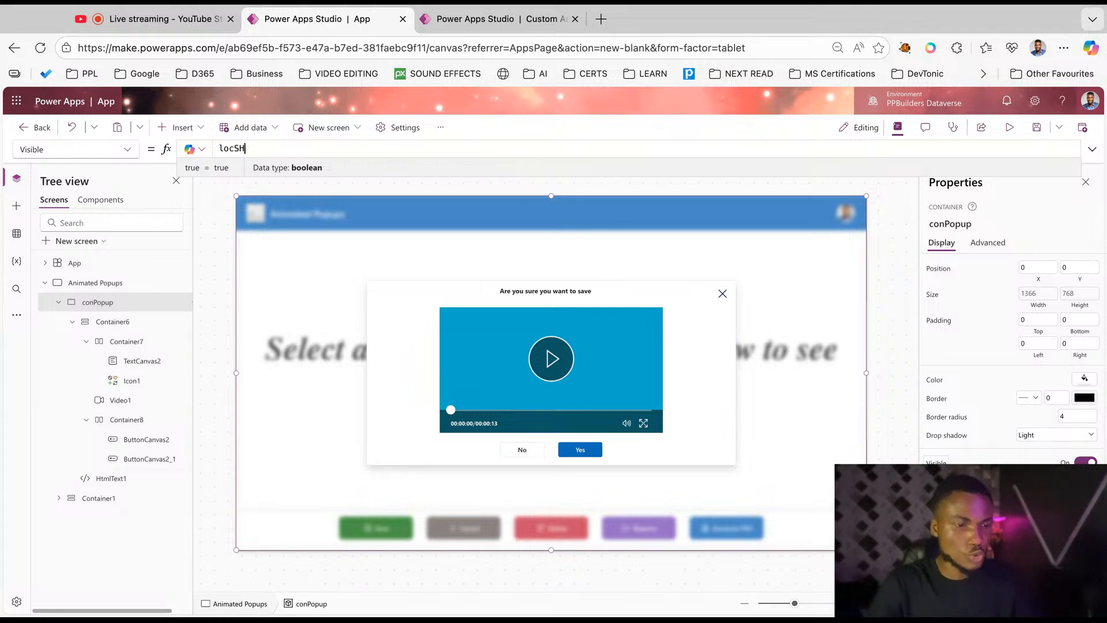
pyautogui.write('locShowPopu')
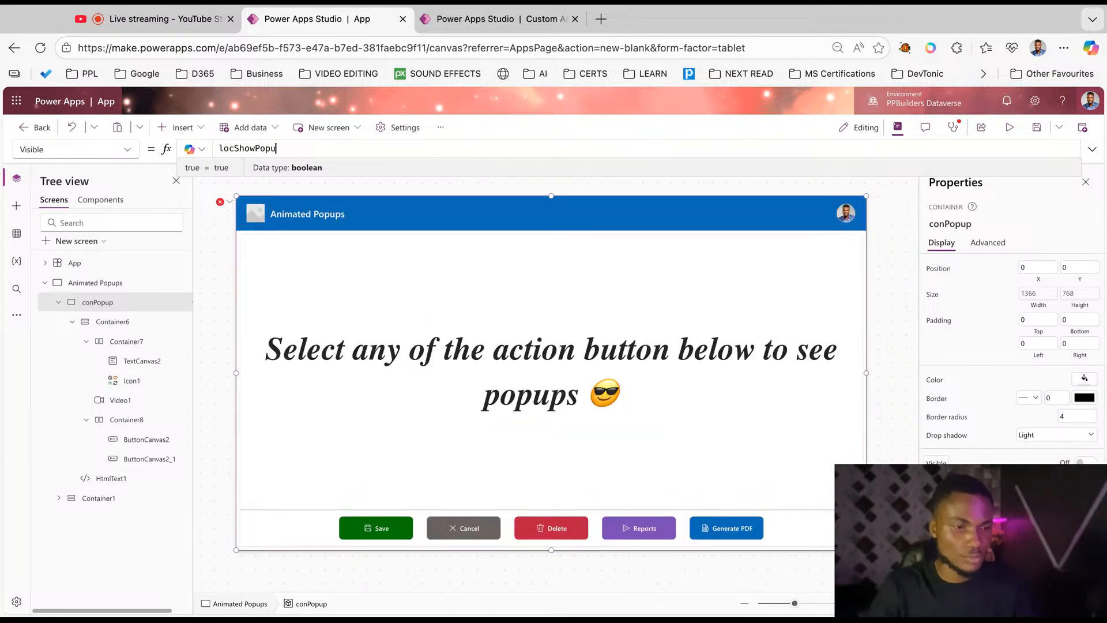
pyautogui.write('p')
pyautogui.hotkey('ctrl', 'a')
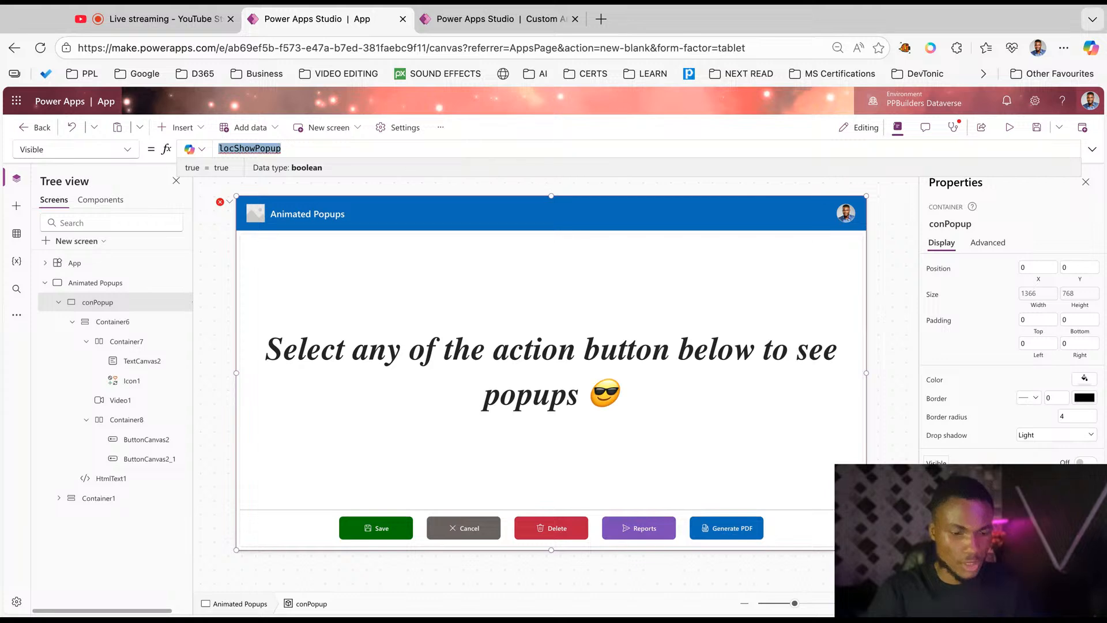
pyautogui.click(440, 577)
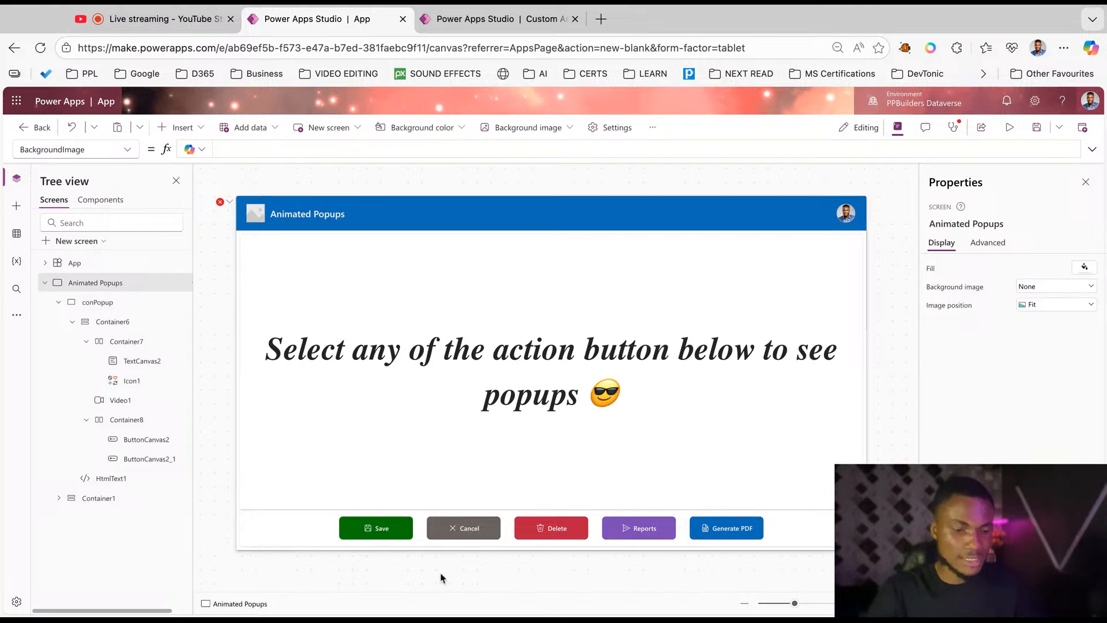
# Set the Save button's OnSelect property to UpdateContext({locShowPopup: true}).
pyautogui.click(375, 527)
pyautogui.click(1093, 150)
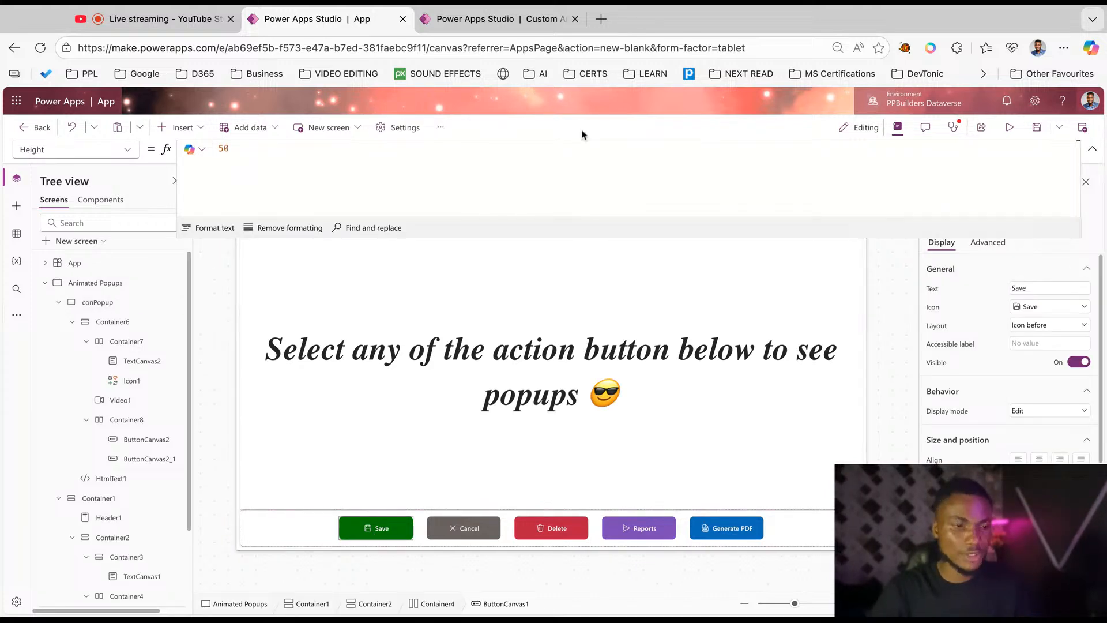
pyautogui.hotkey('ctrl', 'a')
pyautogui.click(53, 150)
pyautogui.write('onselect')
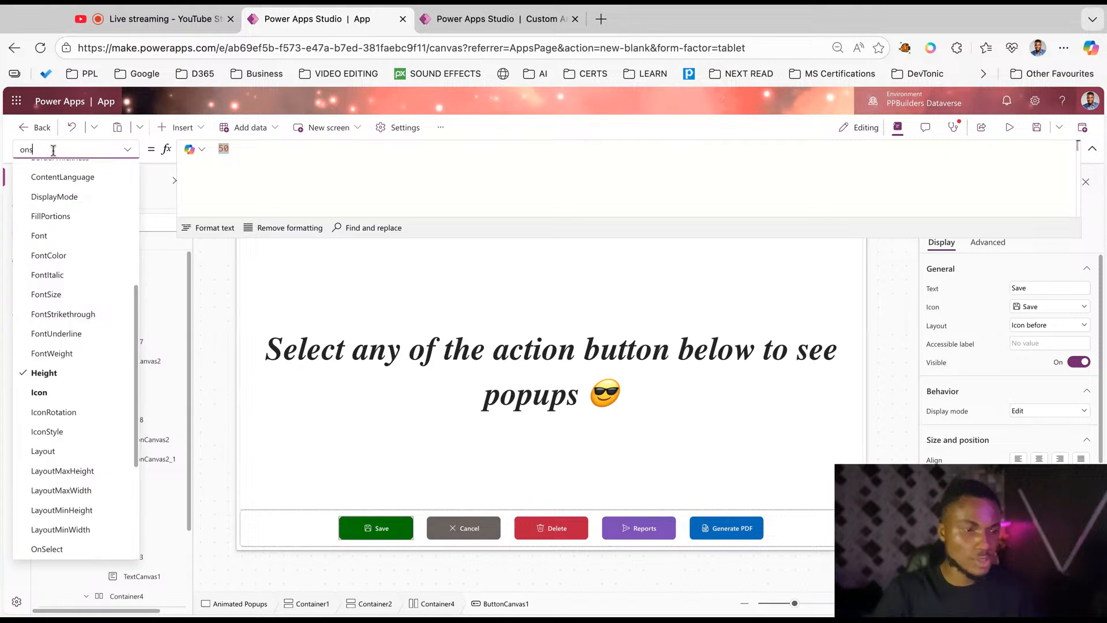
pyautogui.press('Return')
pyautogui.write('Up')
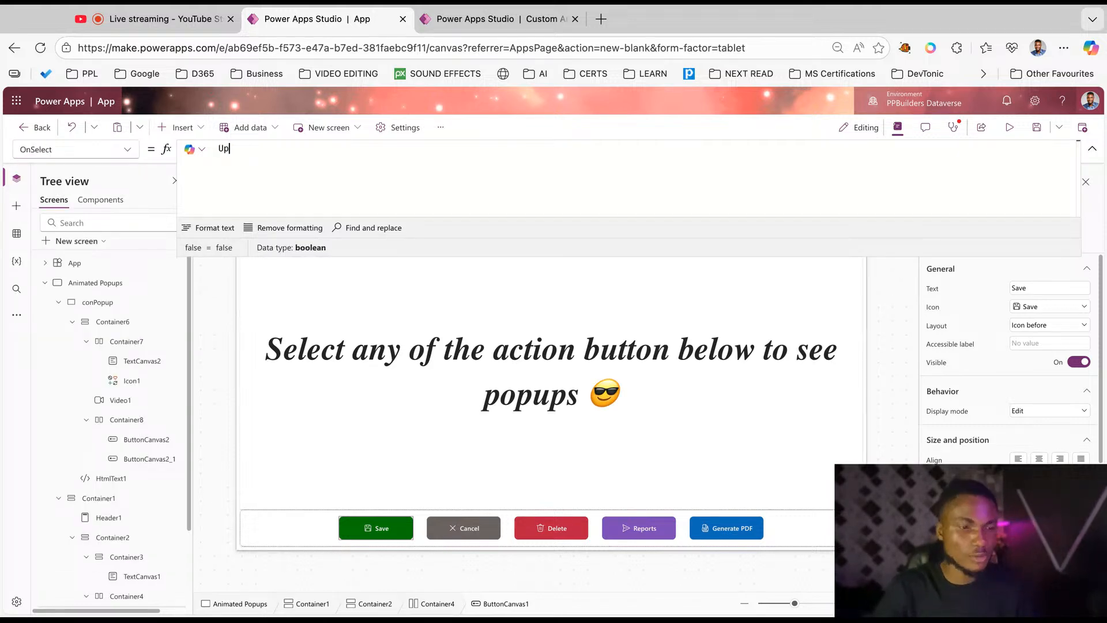
pyautogui.write('date')
pyautogui.press('Down')
pyautogui.press('Return')
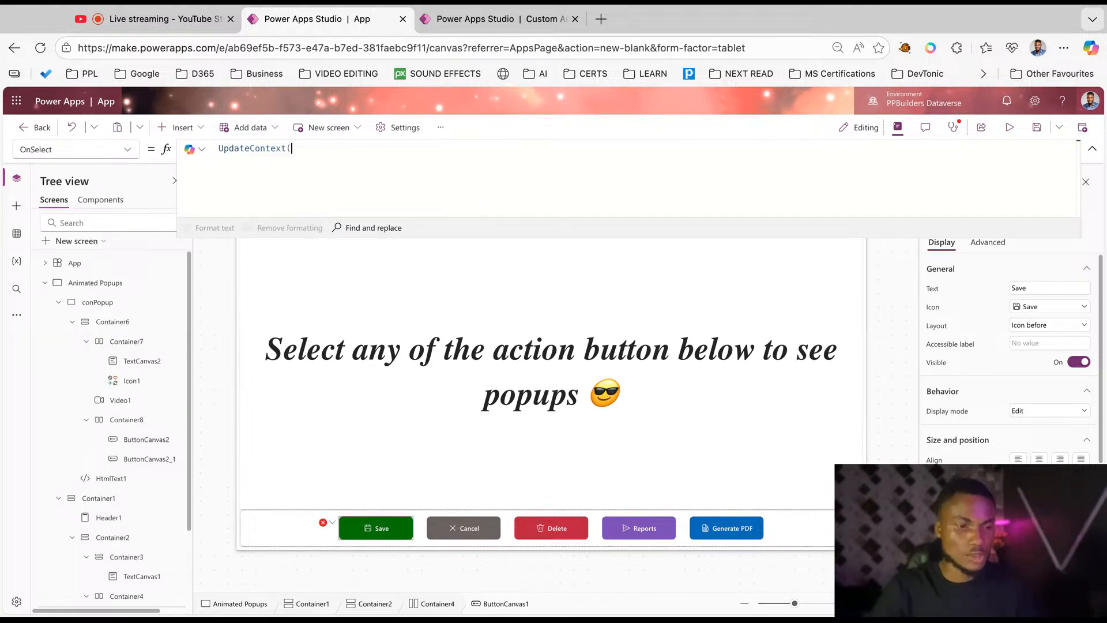
pyautogui.write('{locShowPopup')
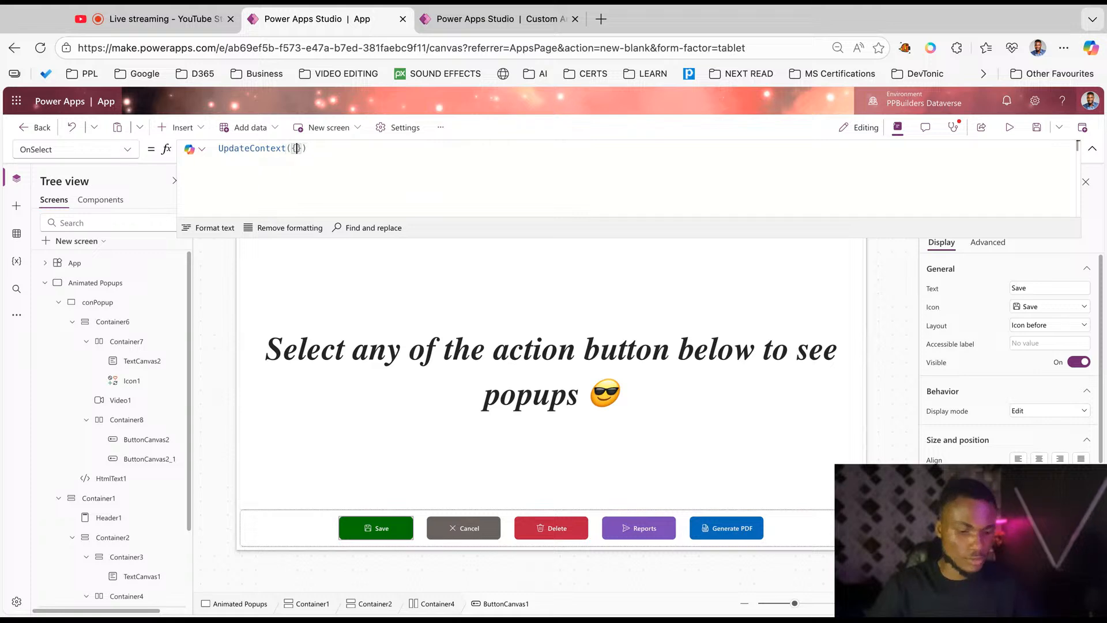
pyautogui.write(': fals')
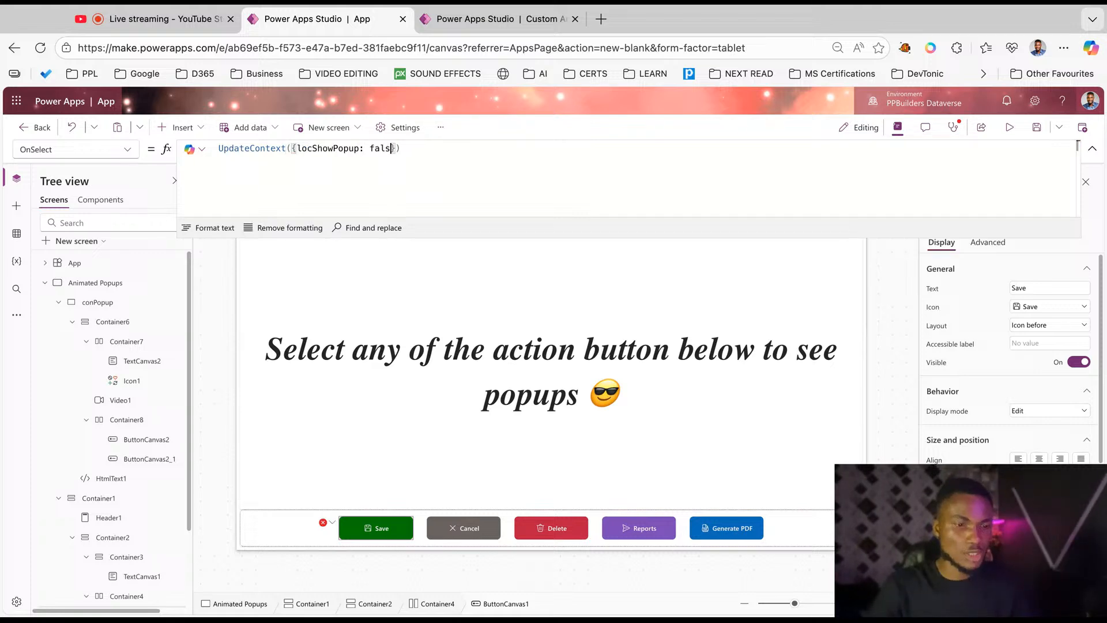
pyautogui.press('BackSpace')
pyautogui.write('true')
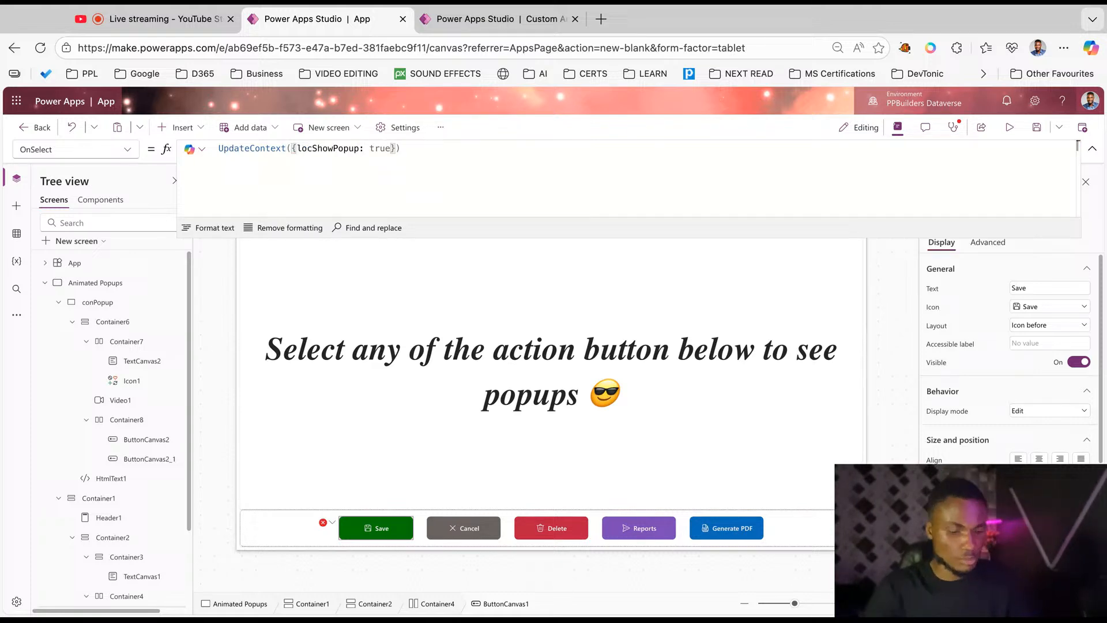
# Copy the Save button's OnSelect formula and run the button to open the popup.
pyautogui.hotkey('ctrl', 'a')
pyautogui.hotkey('ctrl', 'c')
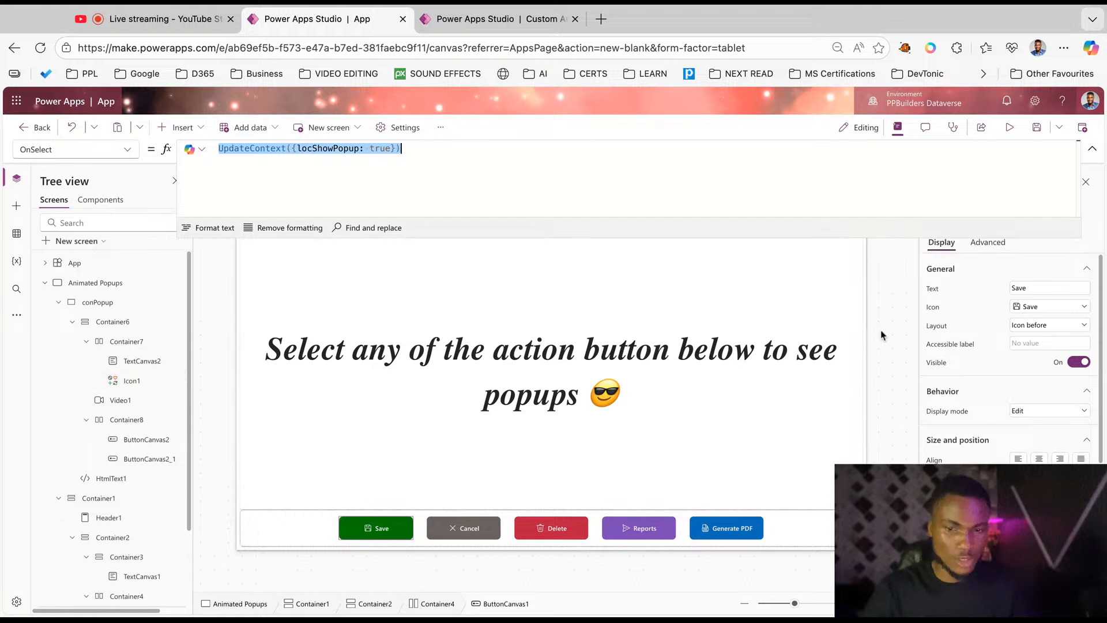
pyautogui.click(1088, 144)
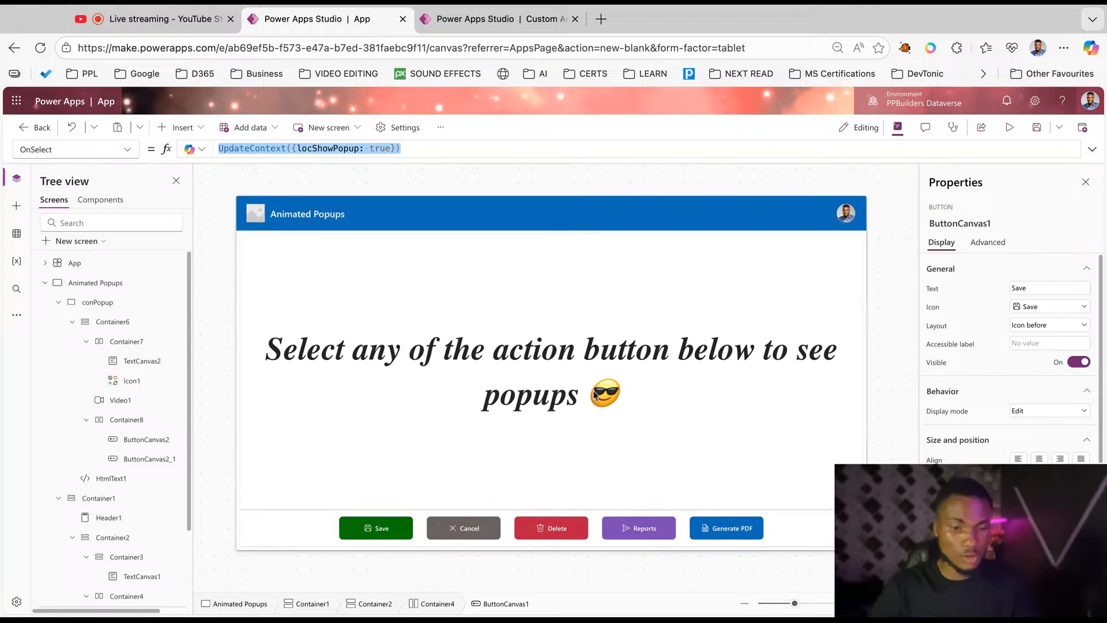
pyautogui.keyDown('alt'); pyautogui.click(377, 532); pyautogui.keyUp('alt')
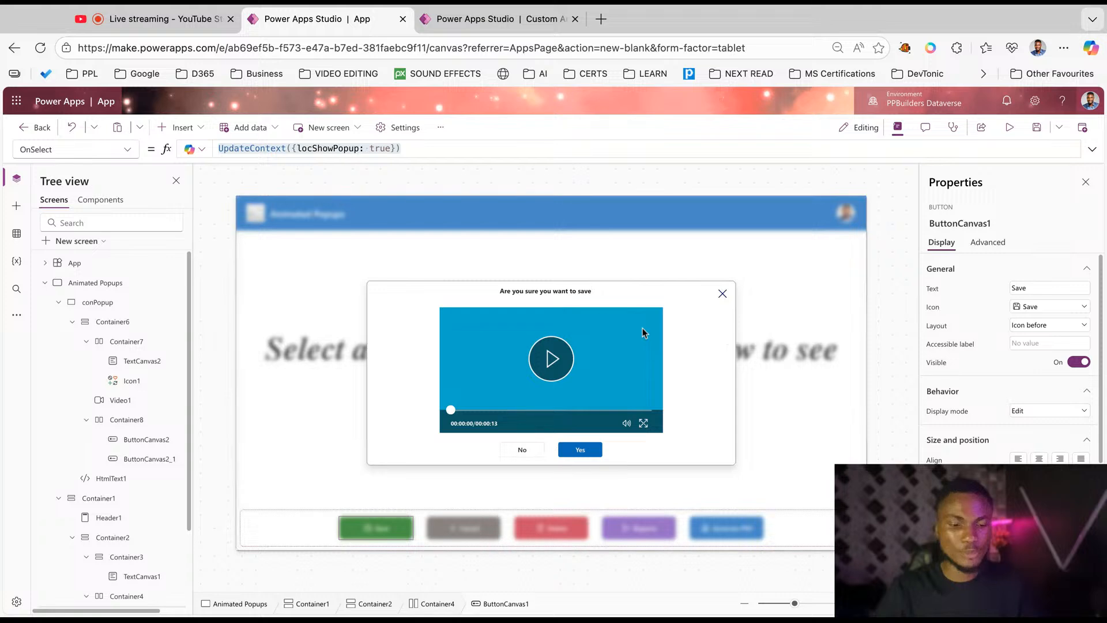
# Replace the popup No button's OnSelect formula with UpdateContext({locShowPopup: false}), reusing the copied formula.
pyautogui.click(542, 458)
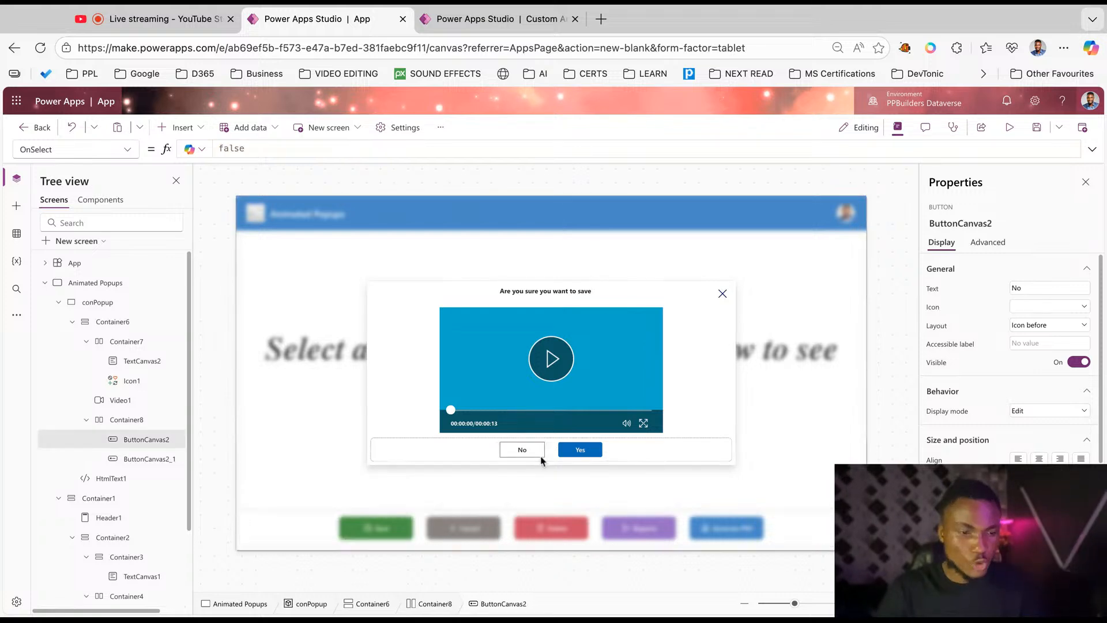
pyautogui.doubleClick(220, 148)
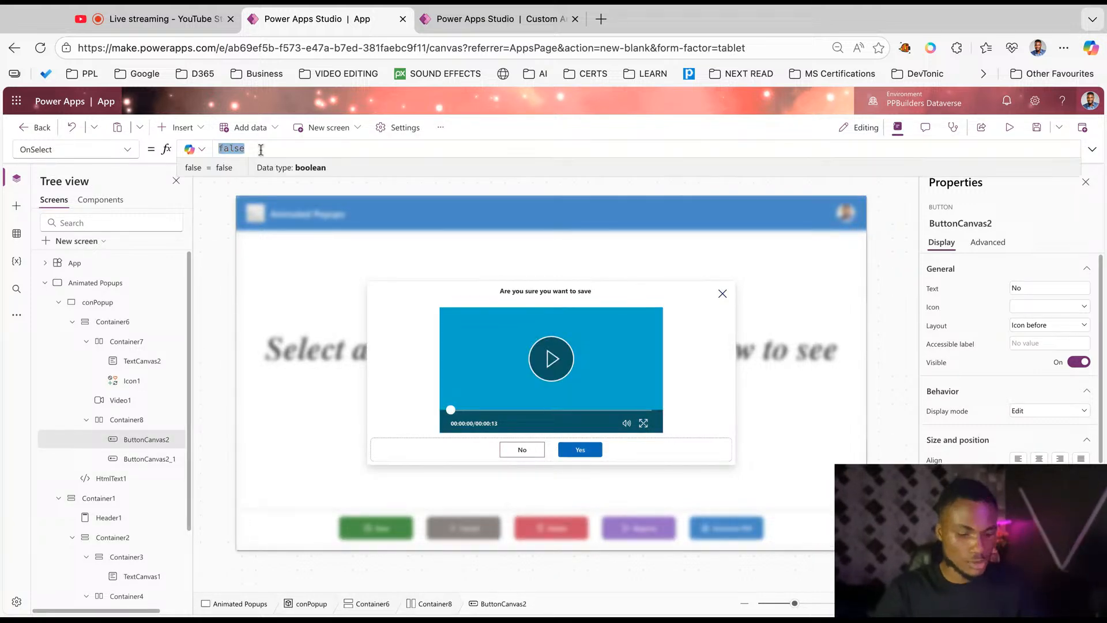
pyautogui.hotkey('ctrl', 'v')
pyautogui.doubleClick(379, 148)
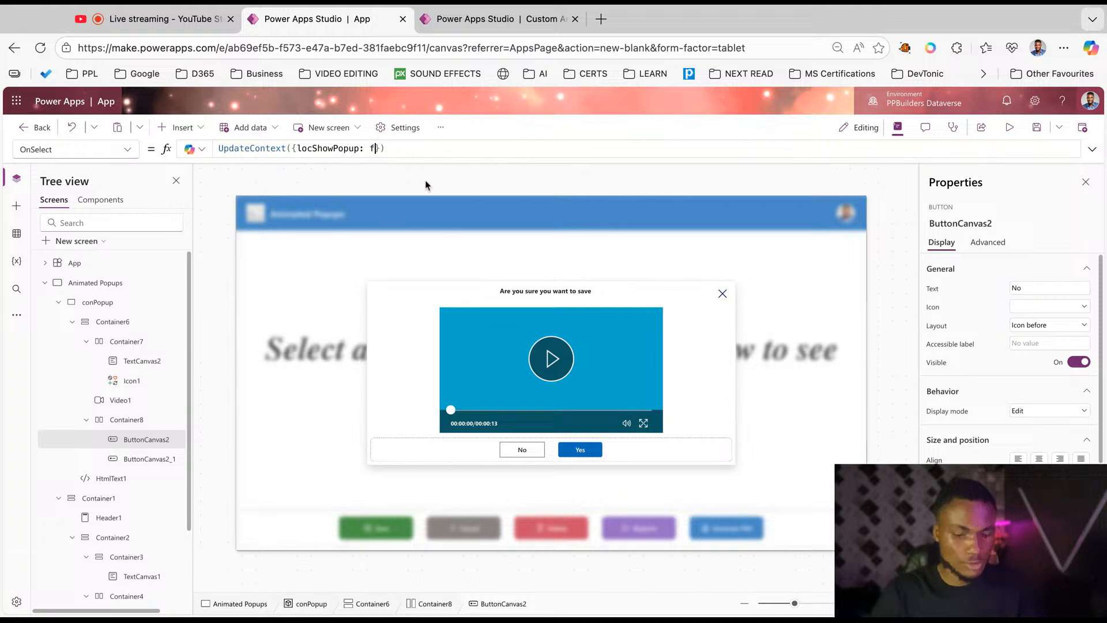
pyautogui.write('false')
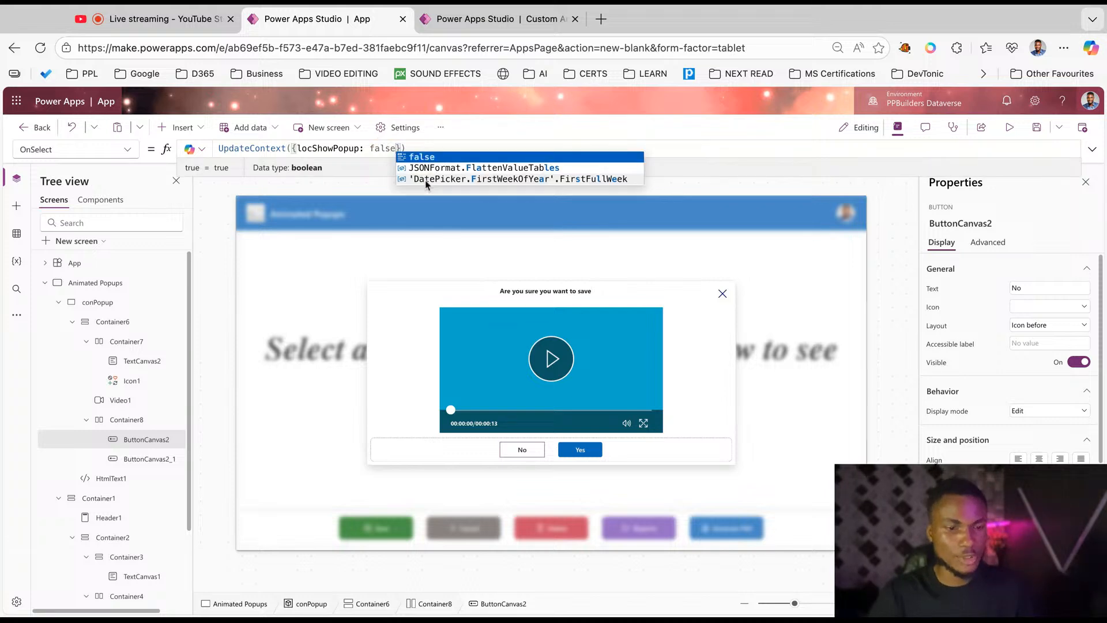
# Set the OnSelect property of the popup's close icon to UpdateContext({locShowPopup: false}).
pyautogui.click(723, 293)
pyautogui.click(722, 294)
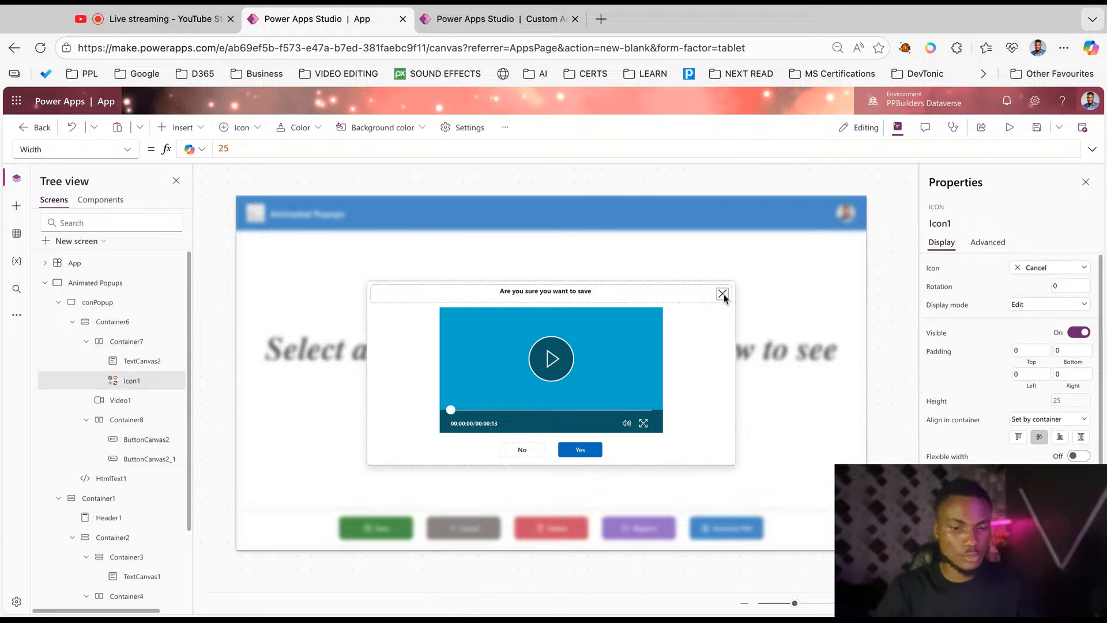
pyautogui.click(74, 148)
pyautogui.write('ns')
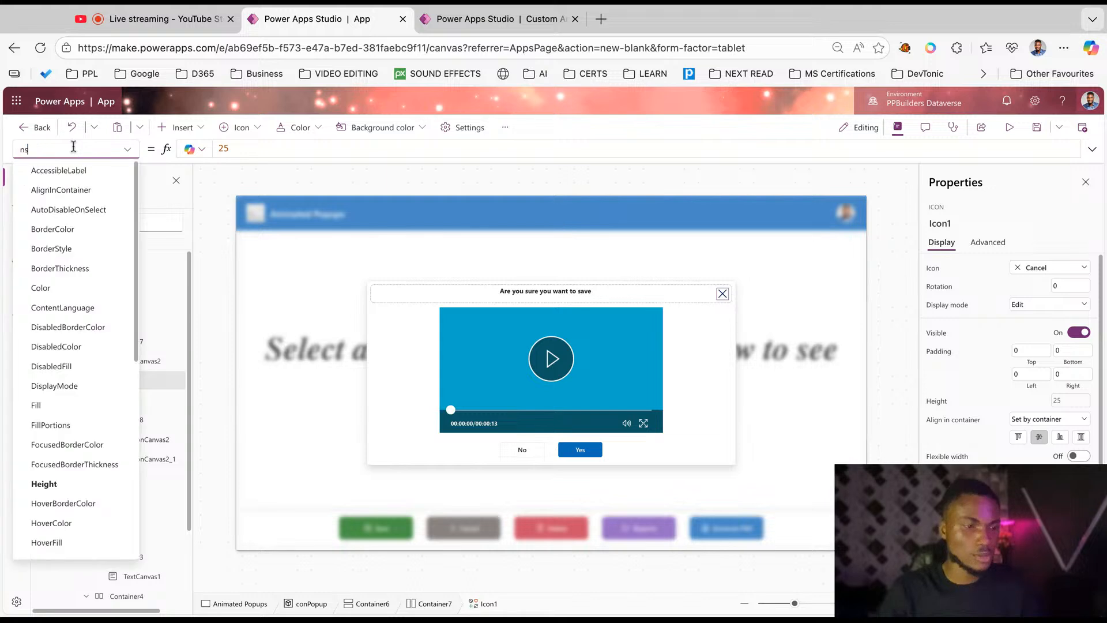
pyautogui.write('ons')
pyautogui.press('Return')
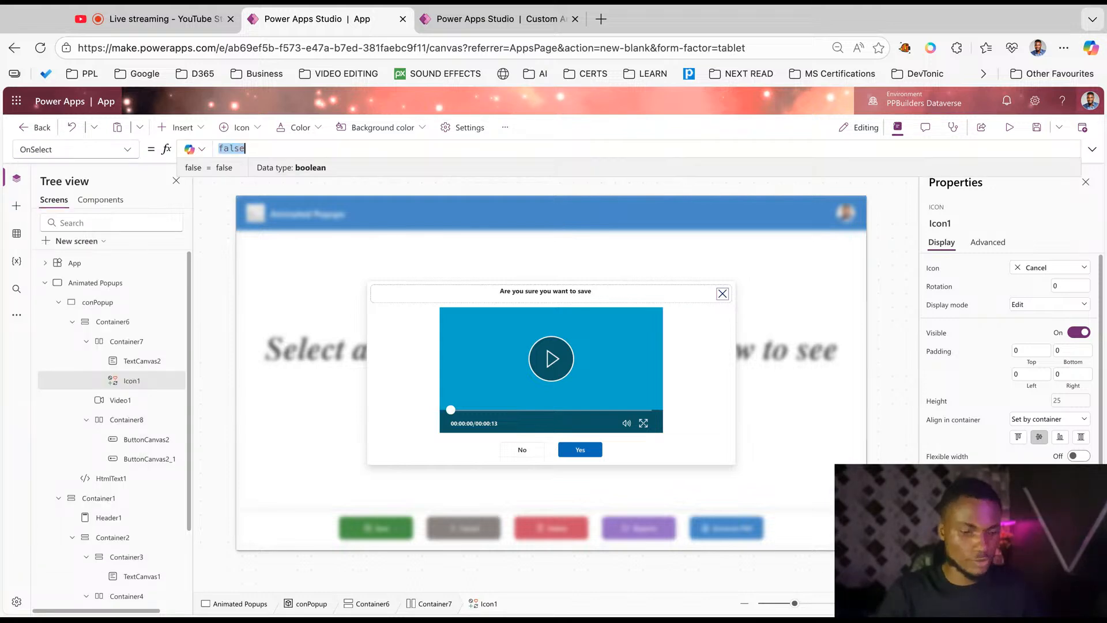
pyautogui.write('UpdateContext({locShowPopup: true})')
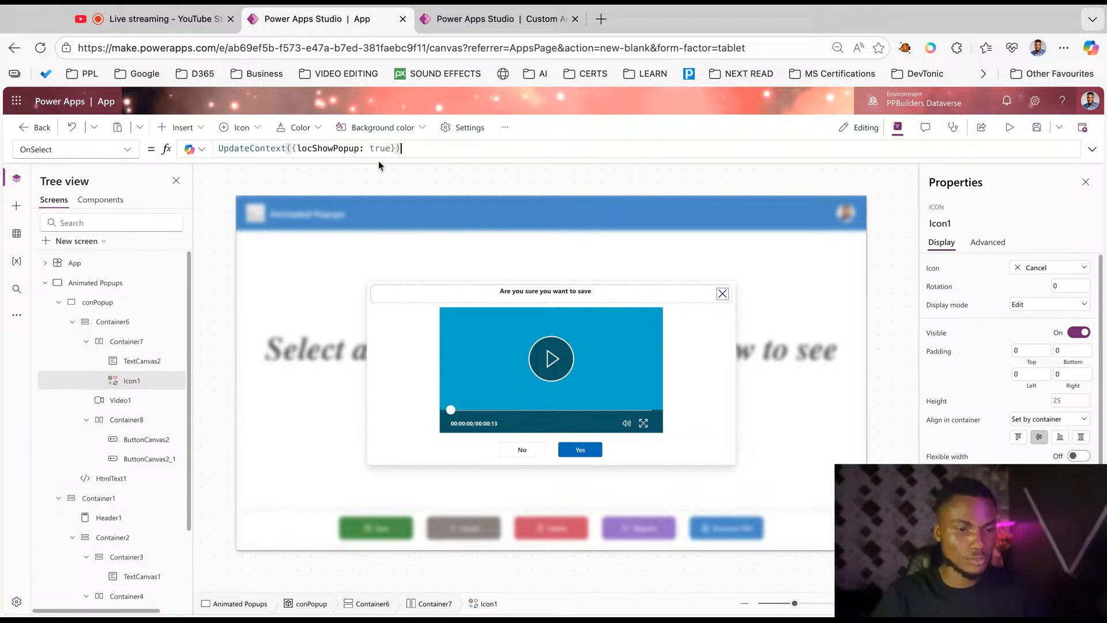
pyautogui.write('false')
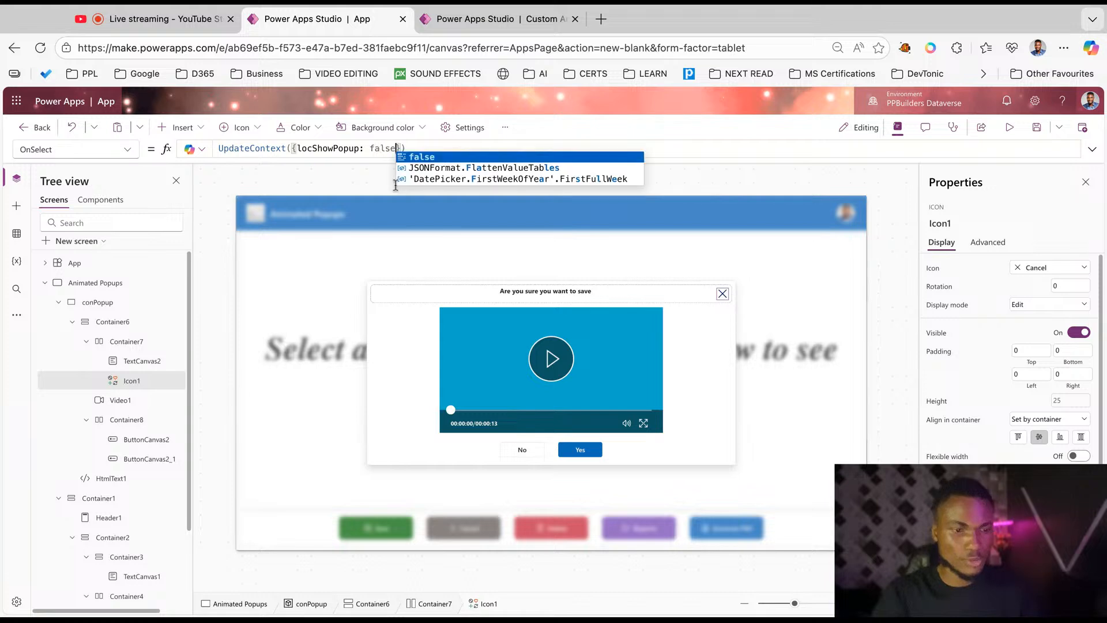
# Test opening the popup from the Save button and closing it with the No button and the close icon.
pyautogui.click(522, 451)
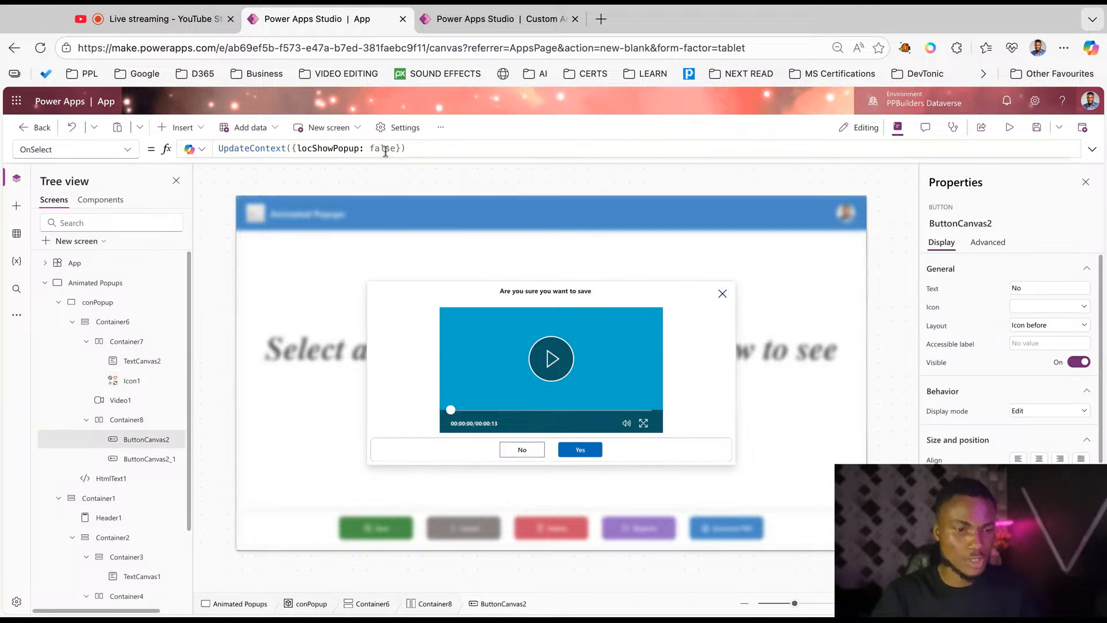
pyautogui.keyDown('alt'); pyautogui.click(533, 456); pyautogui.keyUp('alt')
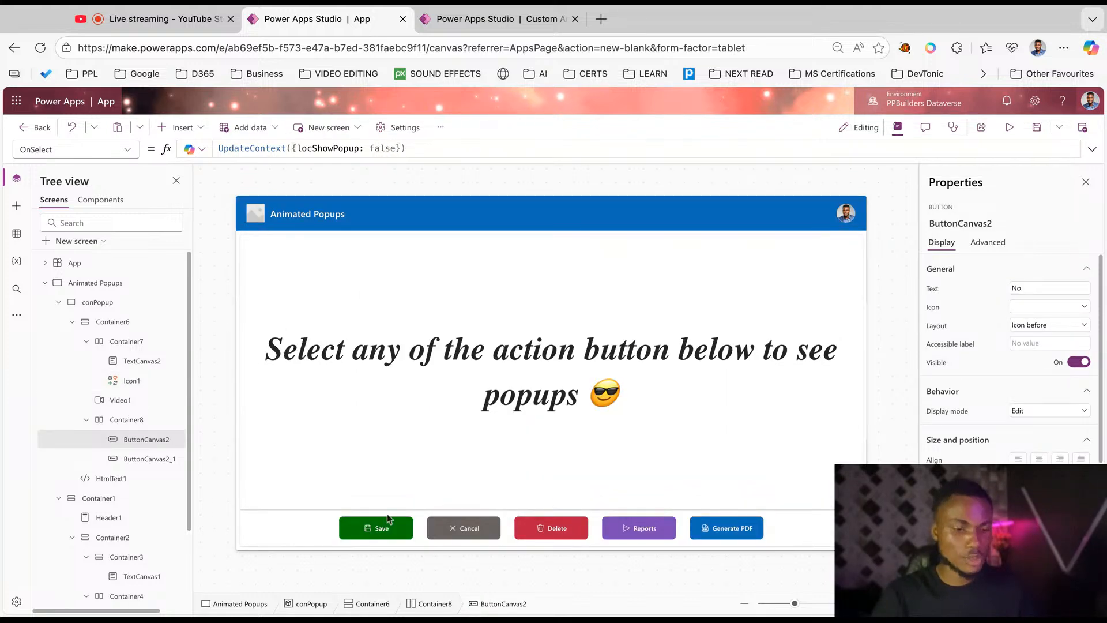
pyautogui.keyDown('alt'); pyautogui.click(385, 530); pyautogui.keyUp('alt')
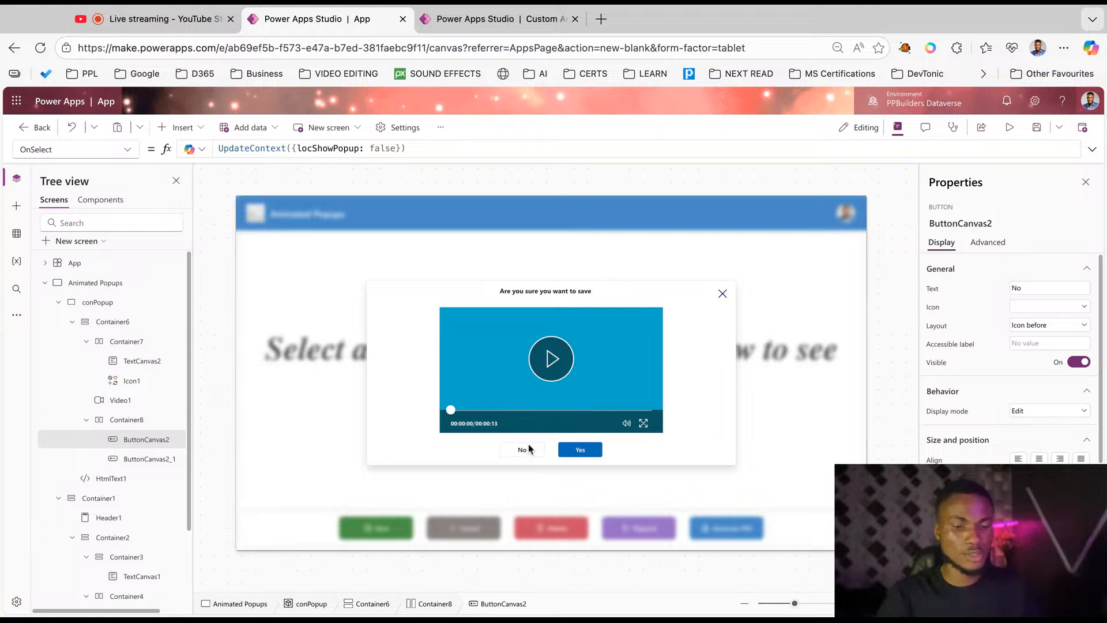
pyautogui.keyDown('alt'); pyautogui.click(528, 450); pyautogui.keyUp('alt')
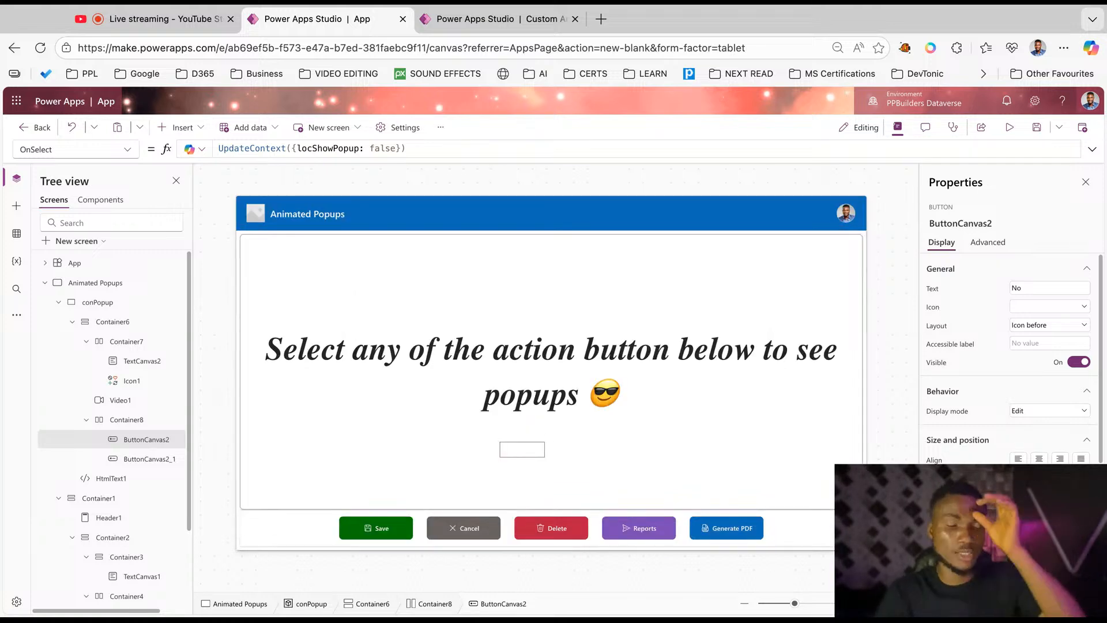
pyautogui.keyDown('alt'); pyautogui.click(381, 529); pyautogui.keyUp('alt')
pyautogui.keyDown('alt'); pyautogui.click(723, 294); pyautogui.keyUp('alt')
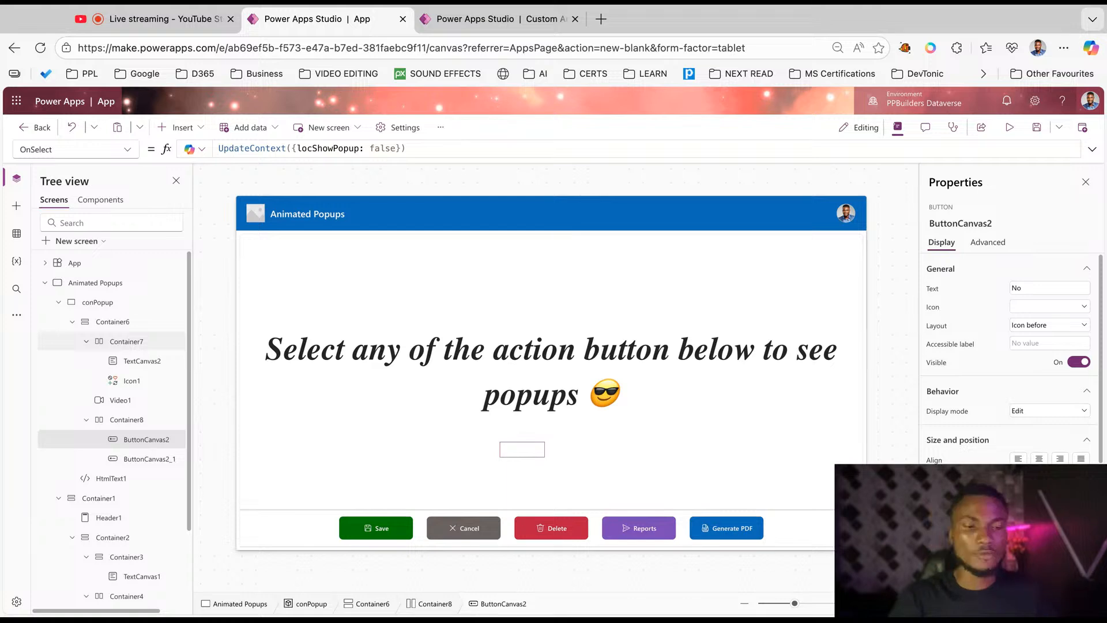
# Search the web in a new browser tab for "animated icon flaticon" and open Flaticon's animated icons page.
pyautogui.click(600, 19)
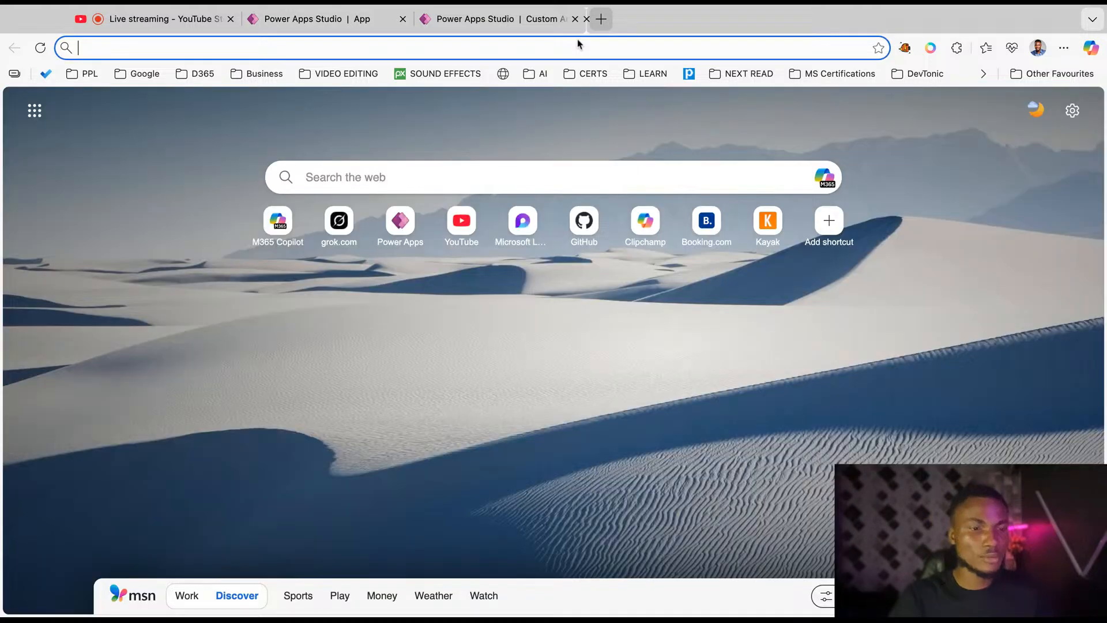
pyautogui.write('ani')
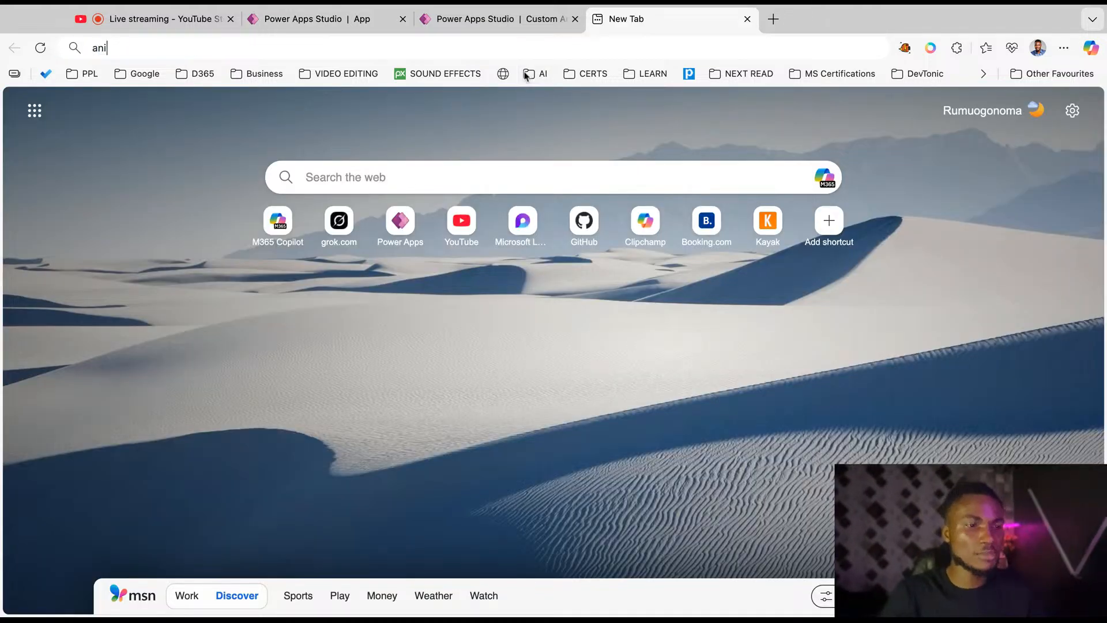
pyautogui.write('mate')
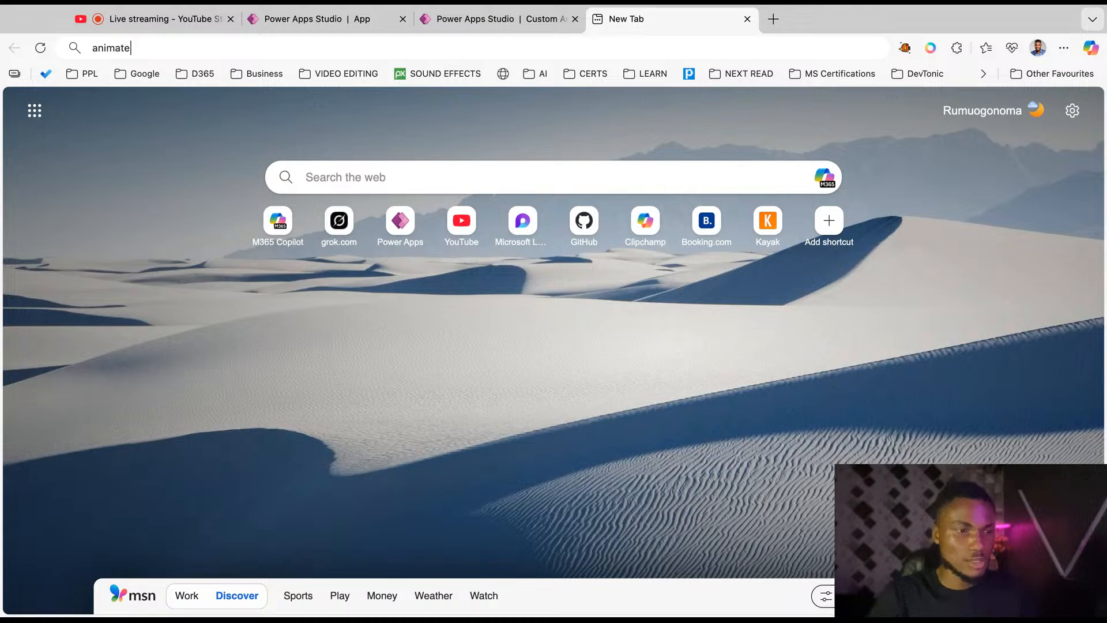
pyautogui.write('d icon')
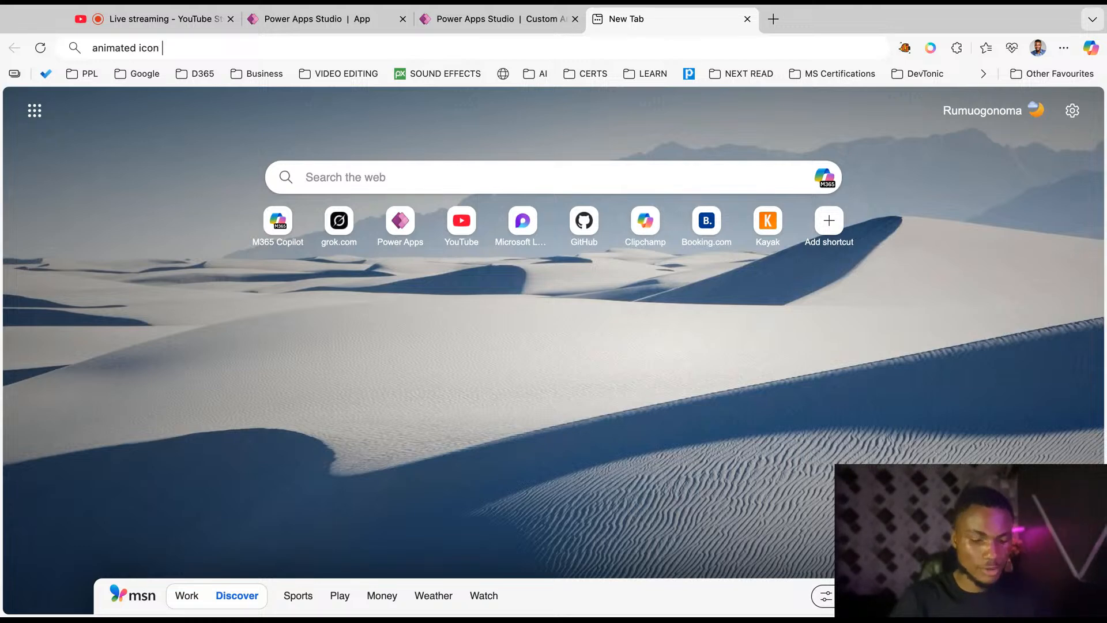
pyautogui.write('flaticon')
pyautogui.press('Return')
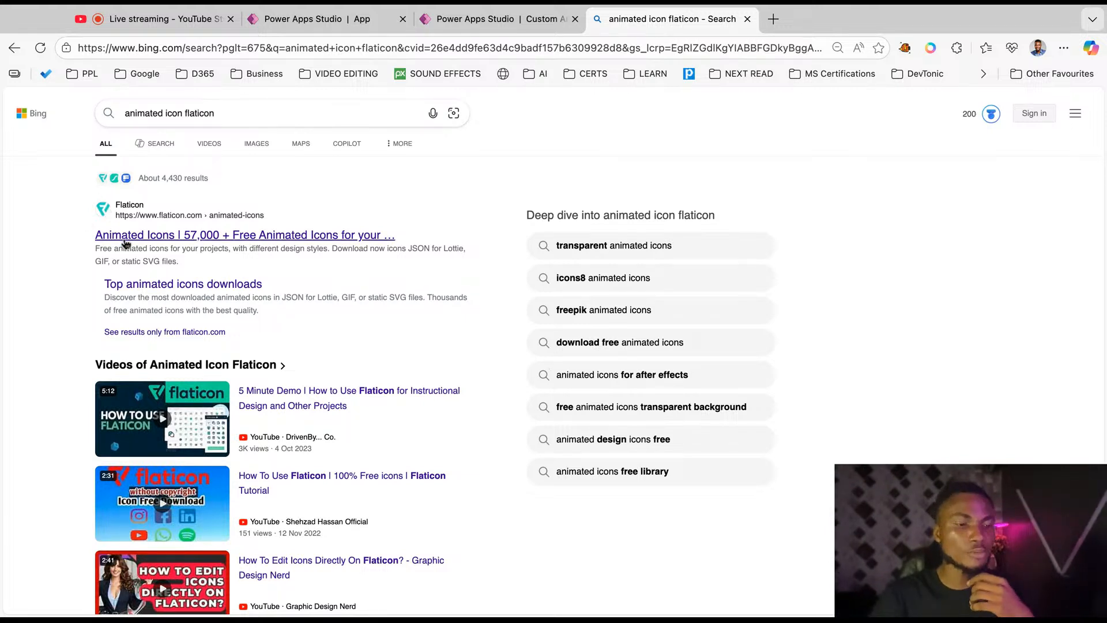
pyautogui.click(126, 241)
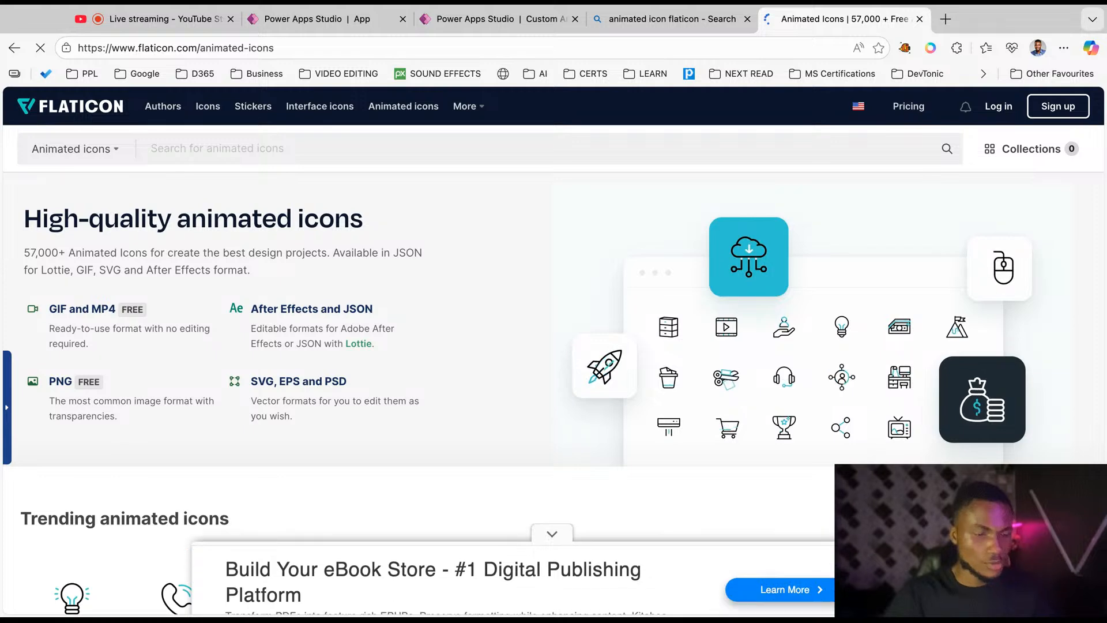
# Examine Flaticon's trending animated icons and the available icon type filters.
pyautogui.scroll(-6, 293, 282)
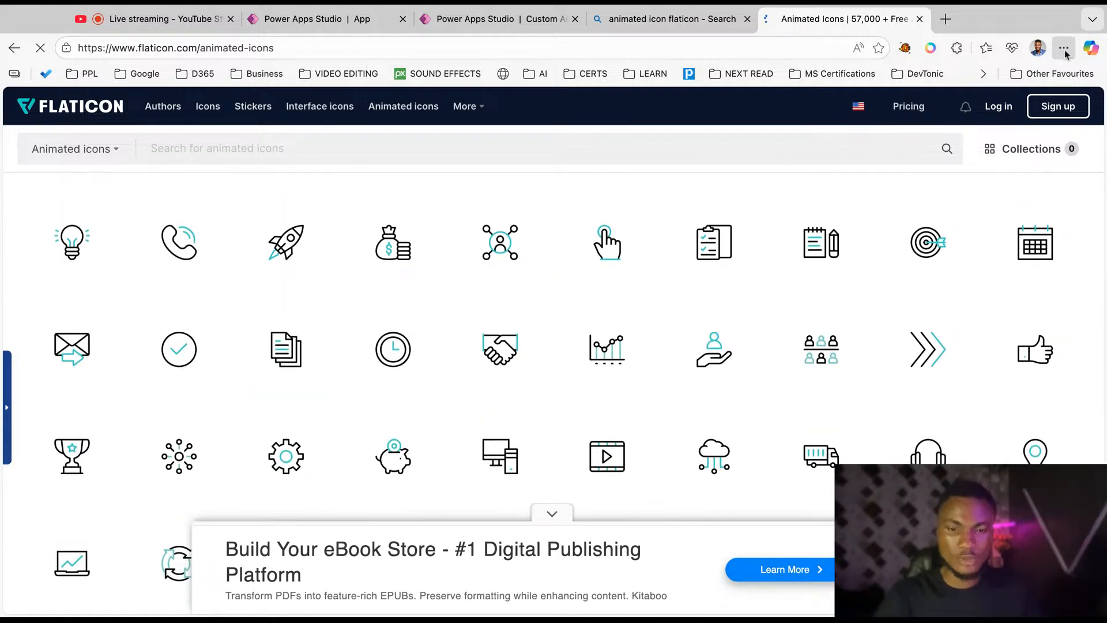
pyautogui.hotkey('ctrl', '-')
pyautogui.hotkey('ctrl', '-')
pyautogui.scroll(10, 652, 292)
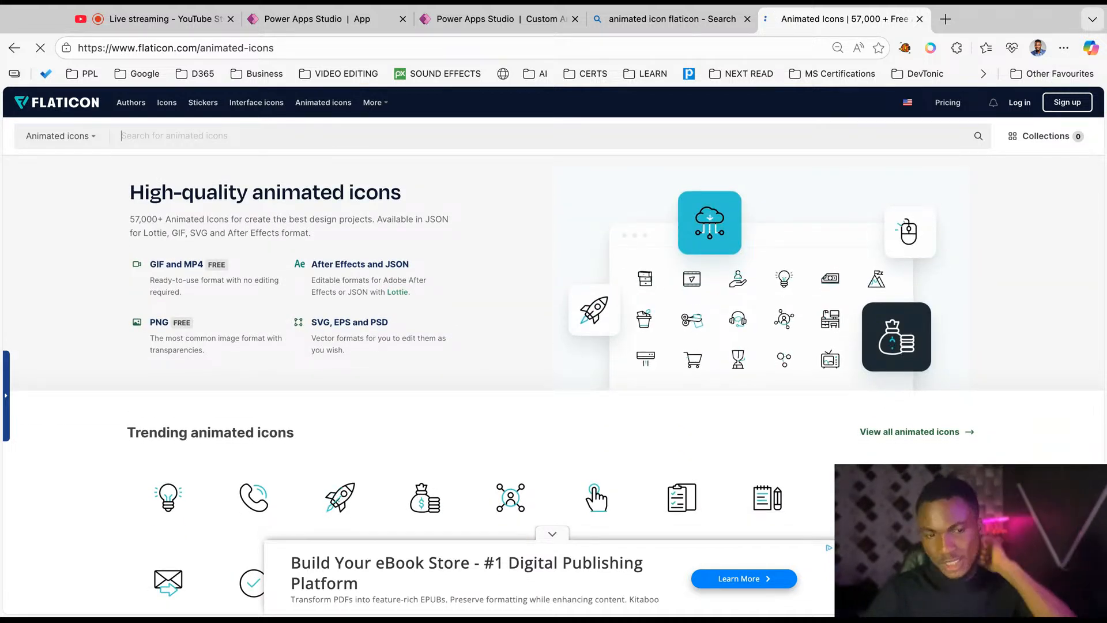
pyautogui.click(69, 138)
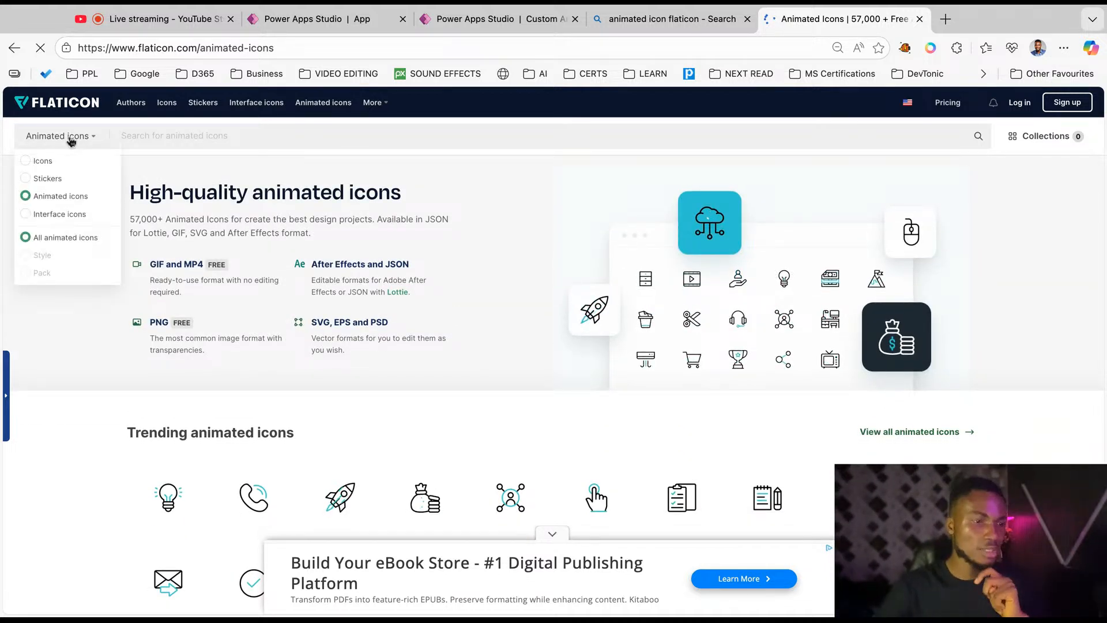
pyautogui.click(69, 139)
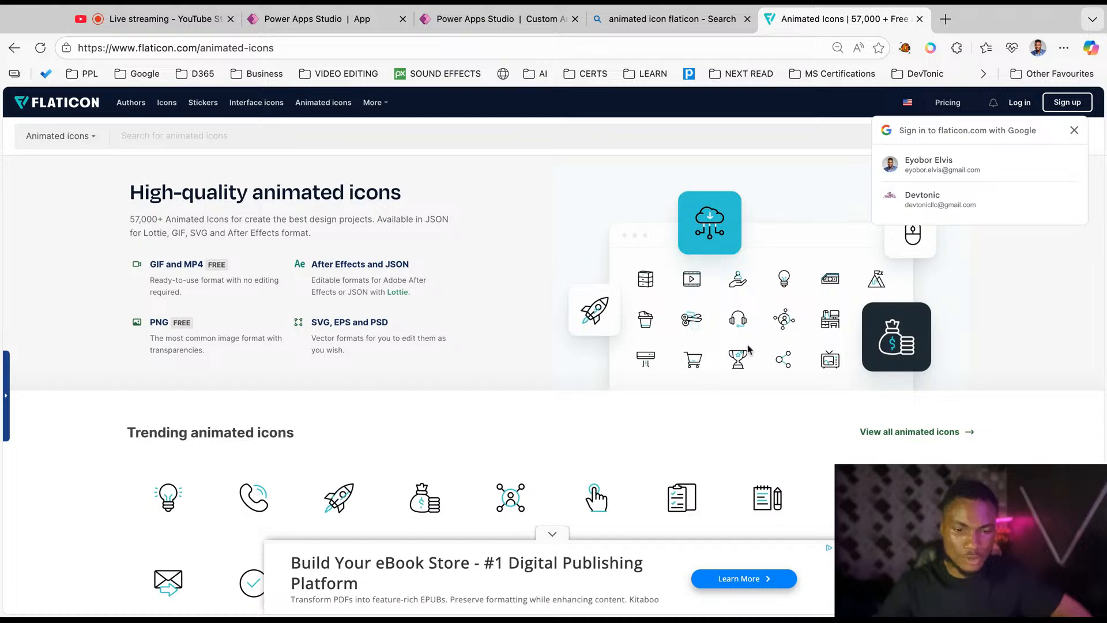
pyautogui.scroll(-1, 749, 349)
pyautogui.scroll(-2, 583, 400)
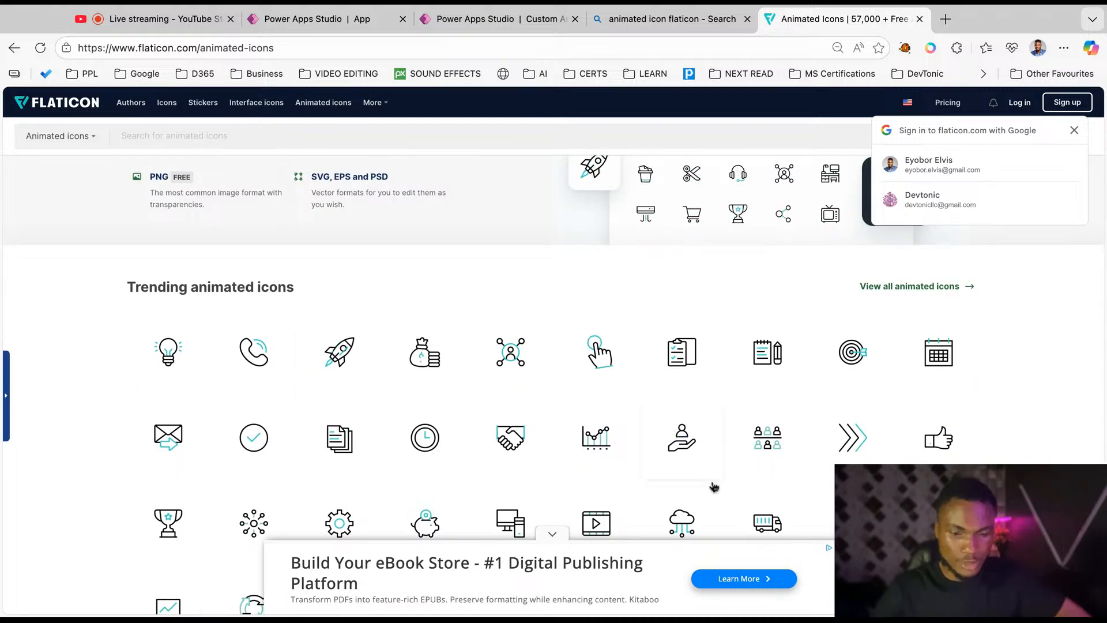
pyautogui.scroll(3, 369, 231)
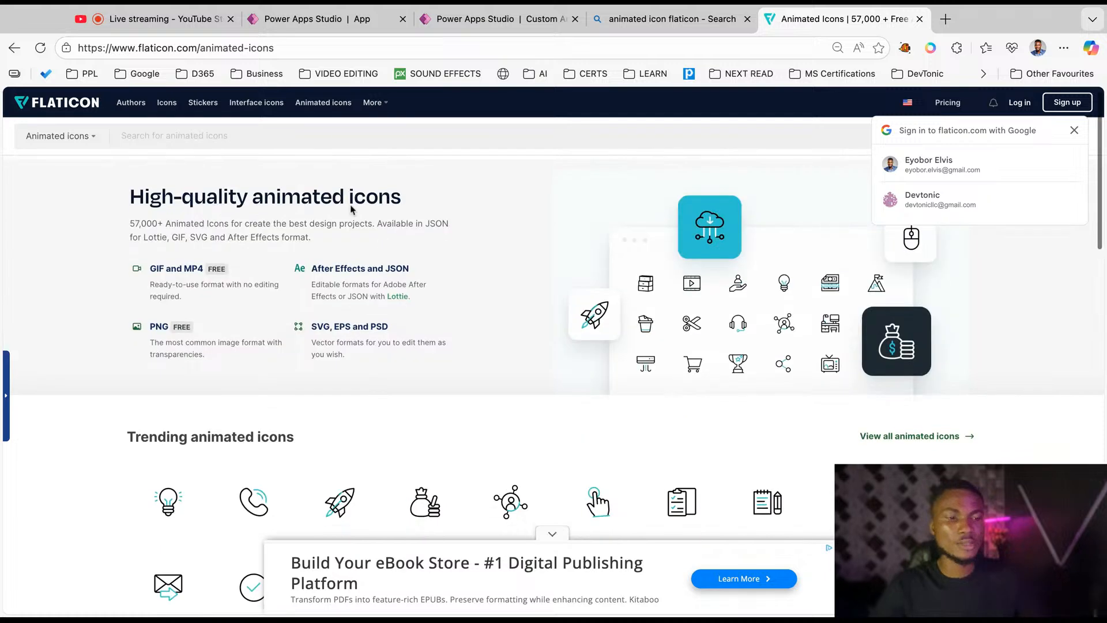
# Search Flaticon's animated icons for "save" and open the outlined document icon with a teal floppy disk.
pyautogui.click(178, 143)
pyautogui.write('sav')
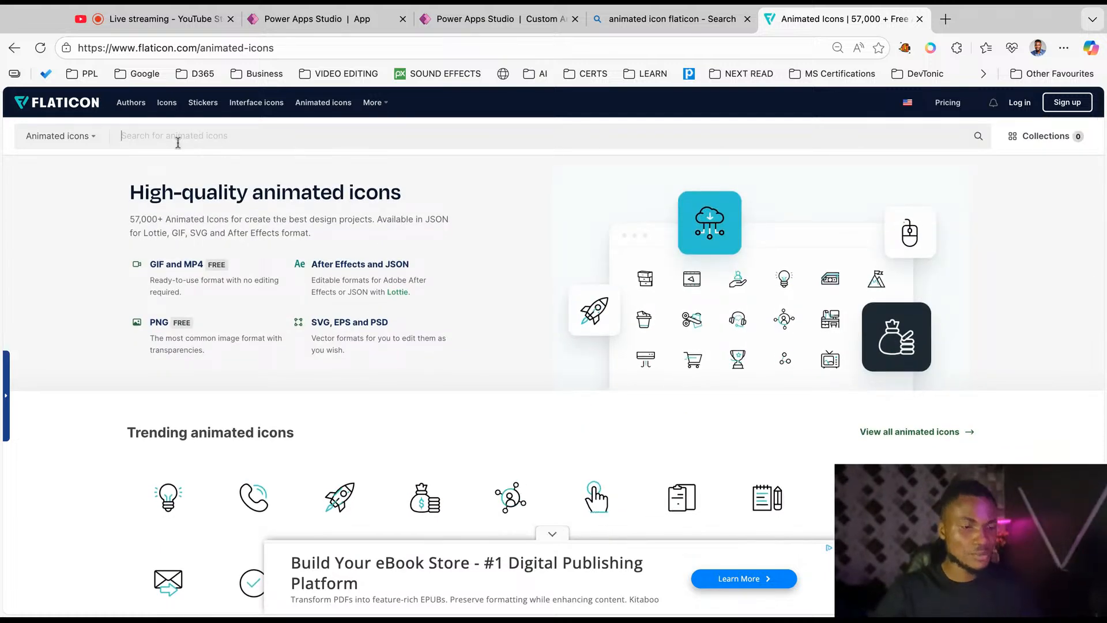
pyautogui.write('e')
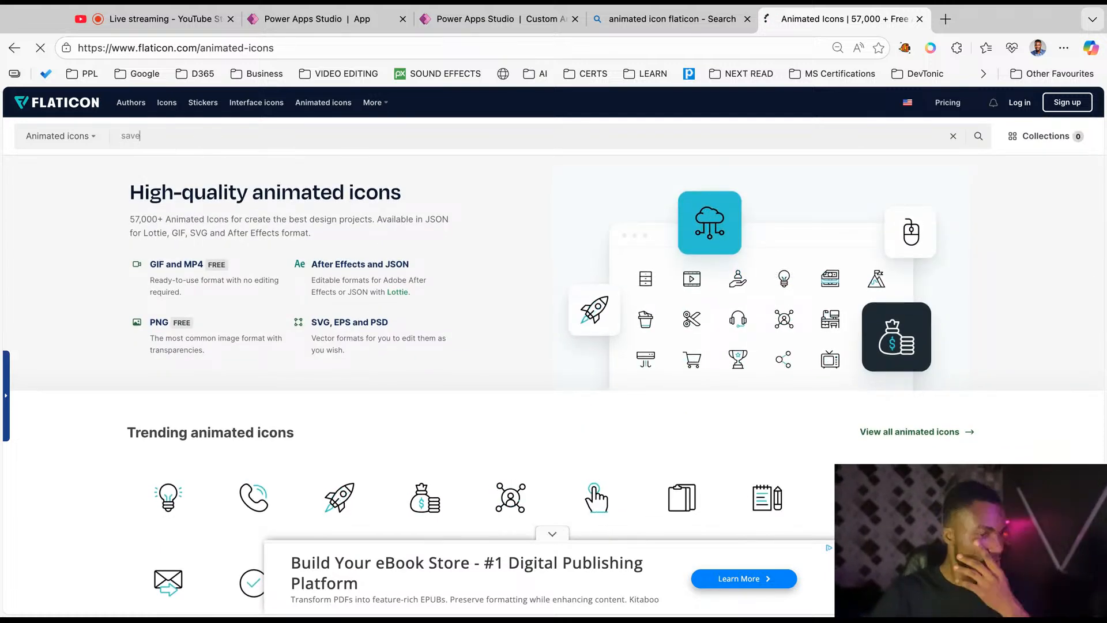
pyautogui.press('Return')
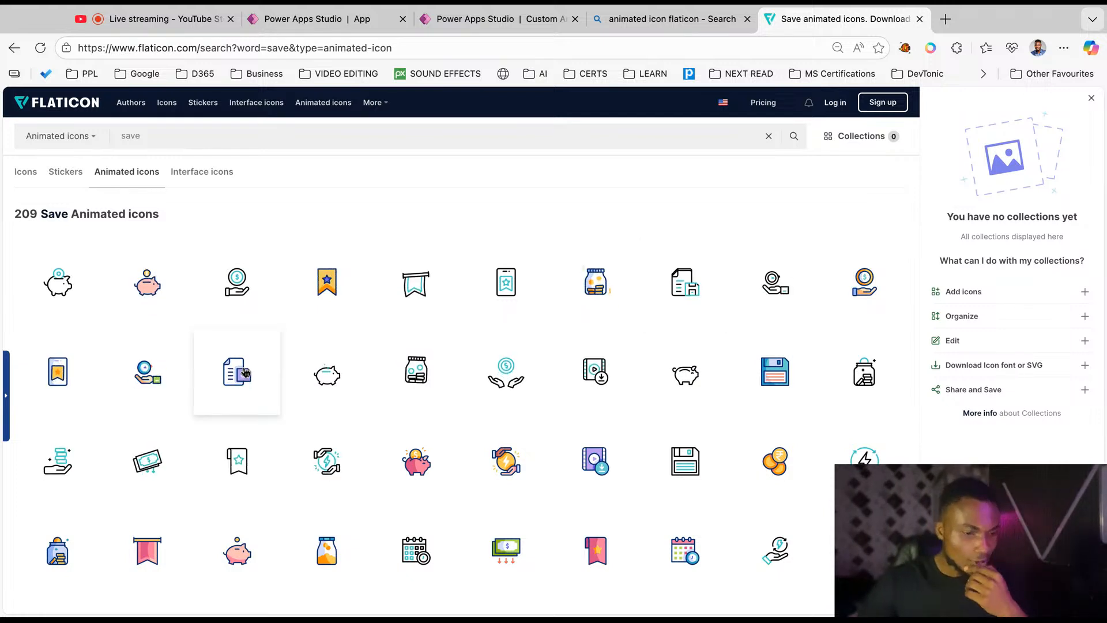
pyautogui.click(694, 290)
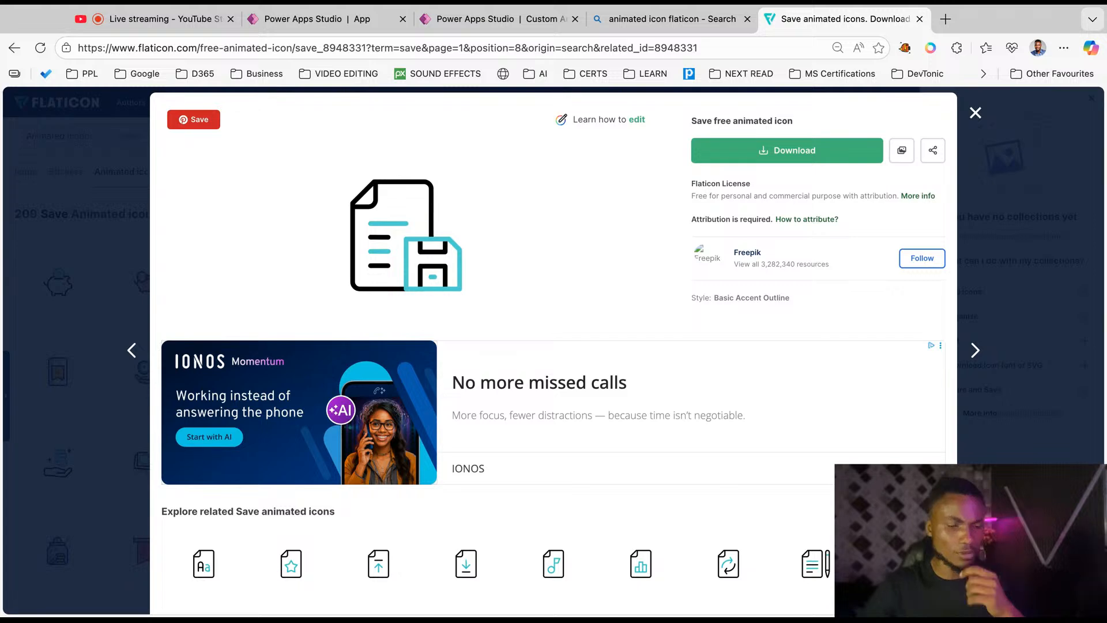
pyautogui.click(135, 19)
pyautogui.click(310, 20)
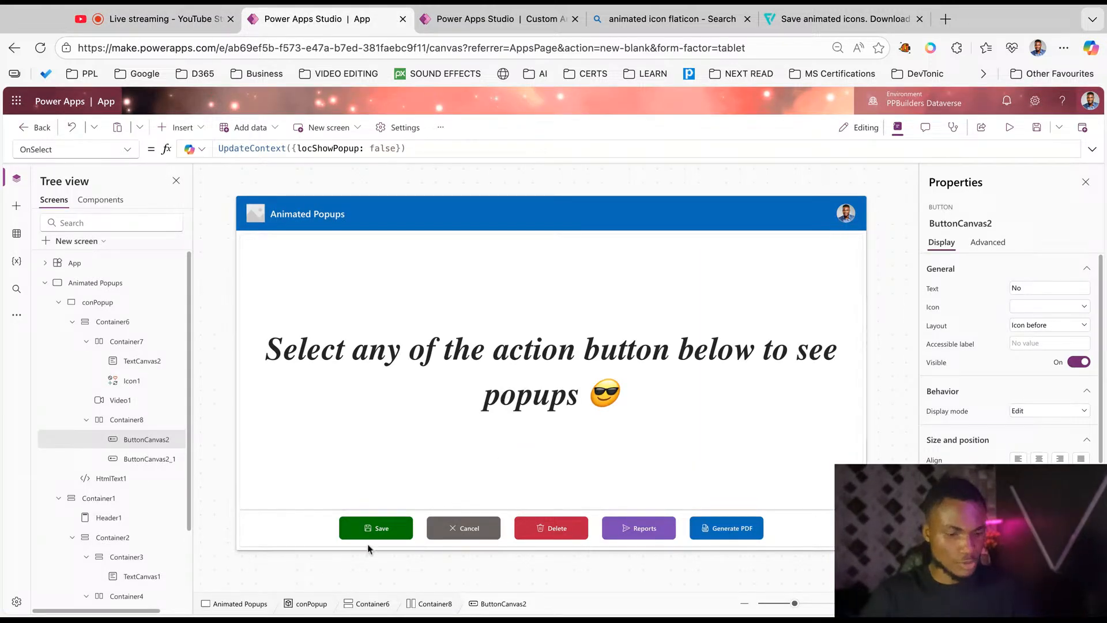
pyautogui.keyDown('alt'); pyautogui.click(369, 534); pyautogui.keyUp('alt')
pyautogui.click(576, 372)
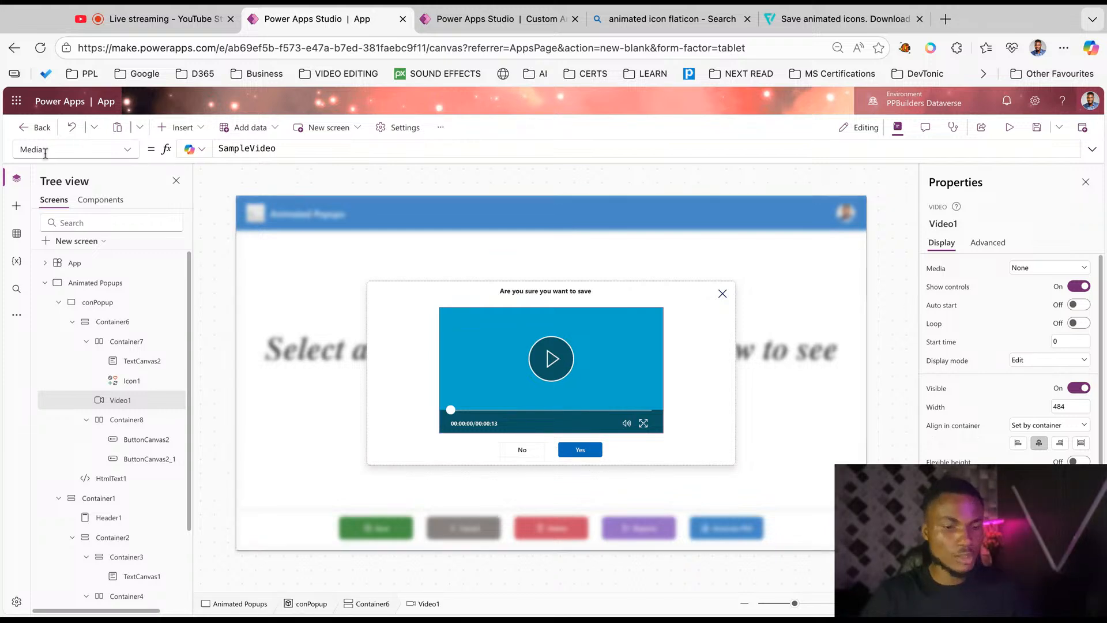
pyautogui.doubleClick(261, 148)
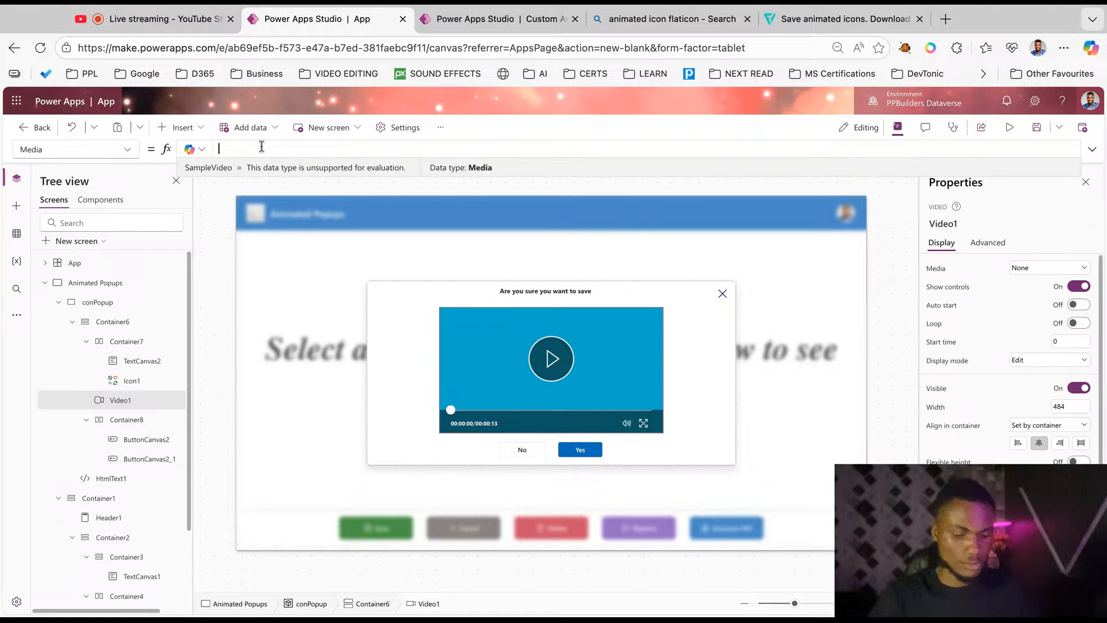
pyautogui.write('https://cdn-icons-mp4.flaticon.com/512/8948/8948331.mp4')
pyautogui.write('"')
pyautogui.press('super+Left')
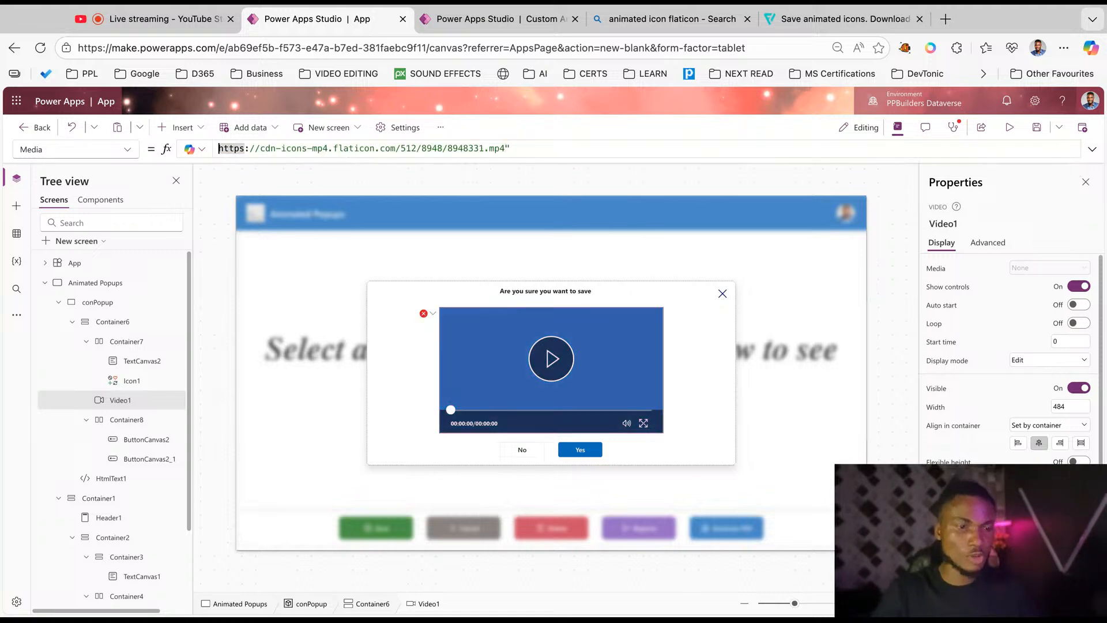
pyautogui.write('"')
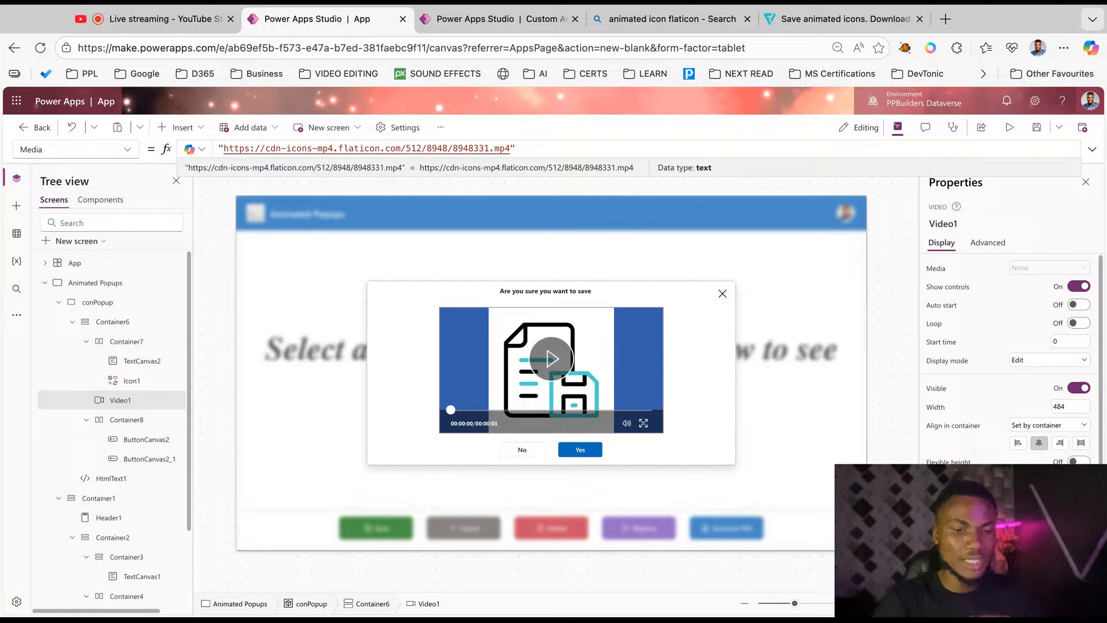
# Preview the app to check how the popup's video plays, and return to editing.
pyautogui.click(1010, 132)
pyautogui.click(691, 404)
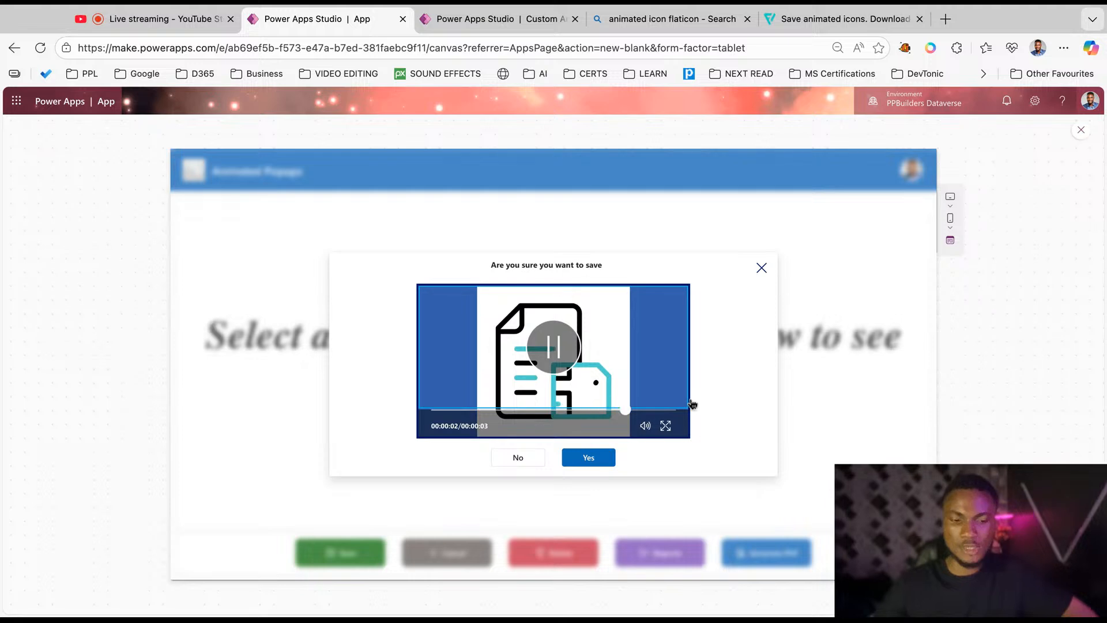
pyautogui.click(1079, 133)
# Turn off the popup video's playback controls and turn on auto start and loop.
pyautogui.click(584, 367)
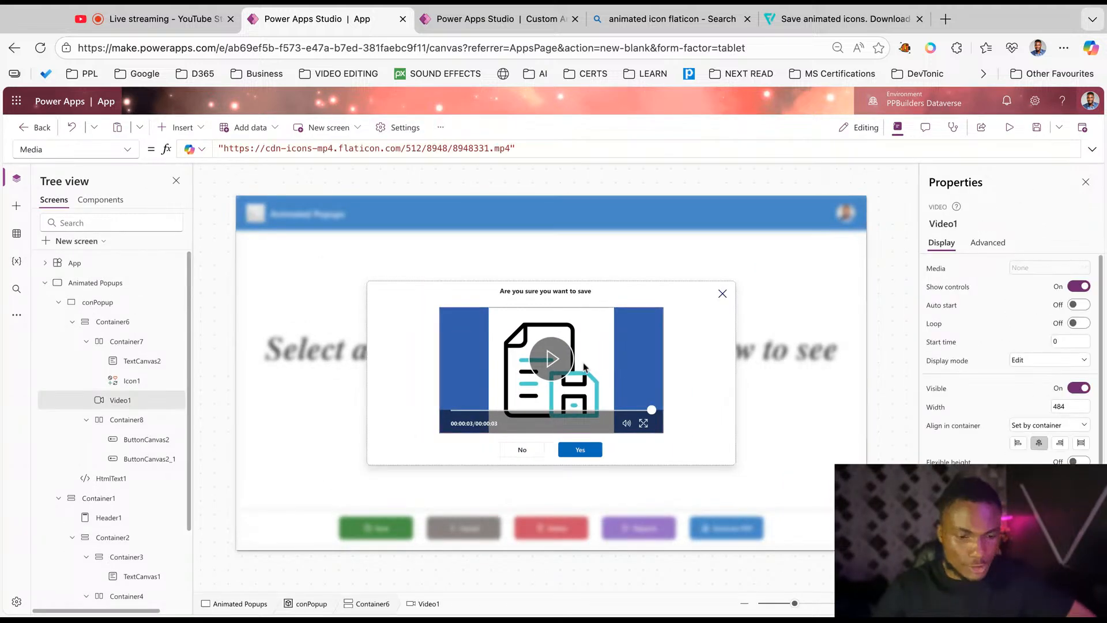
pyautogui.click(1079, 287)
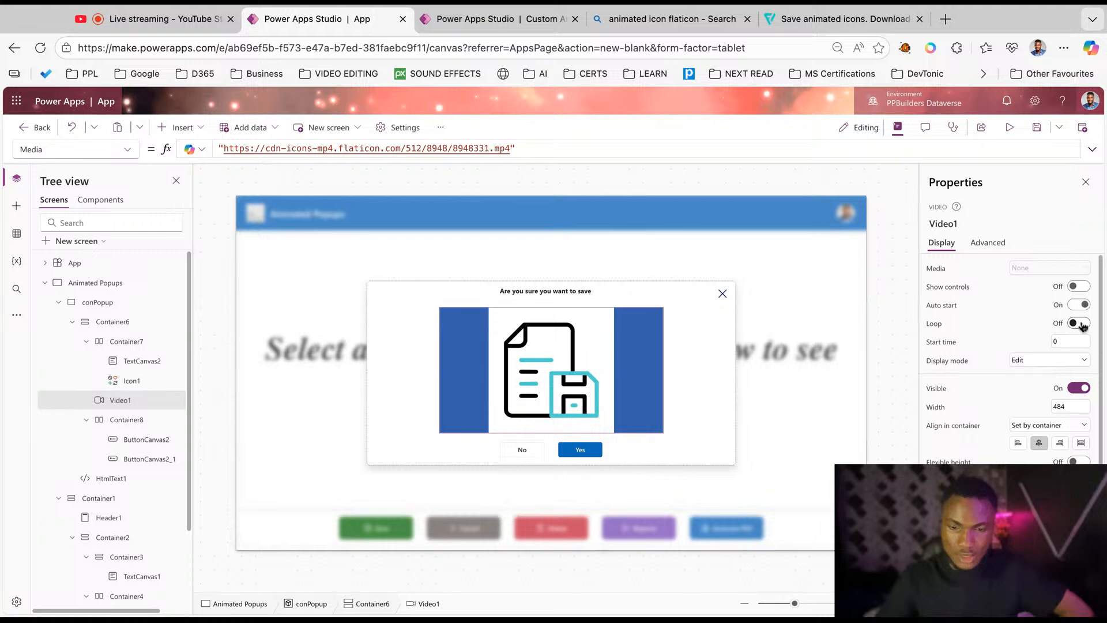
pyautogui.click(1079, 324)
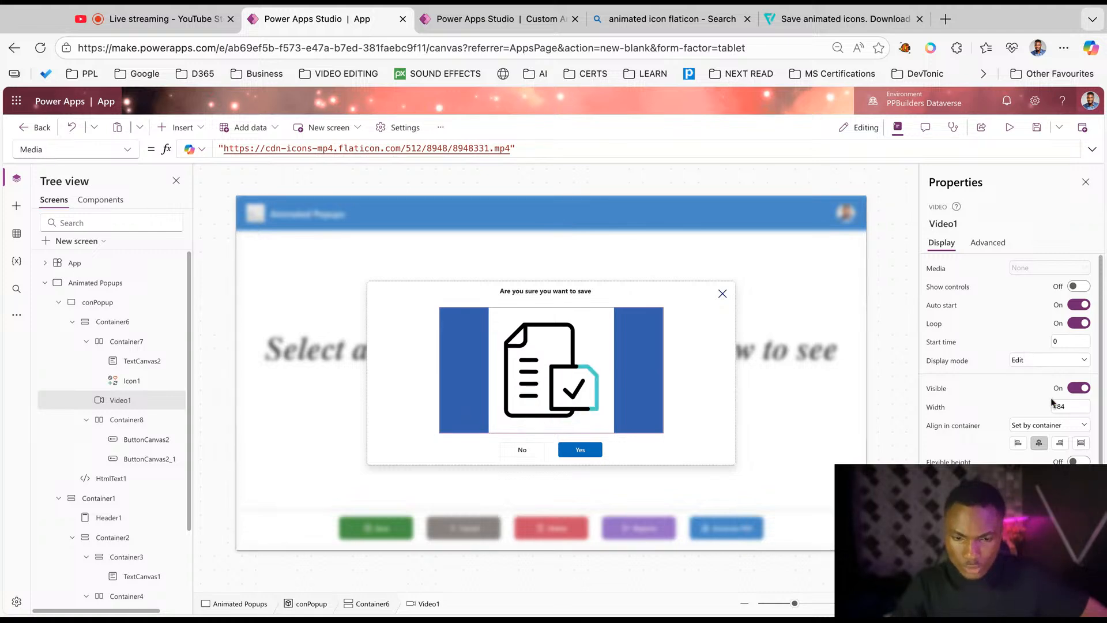
# Try stretching the popup video across its container, and return its alignment to centre.
pyautogui.scroll(-1, 1053, 402)
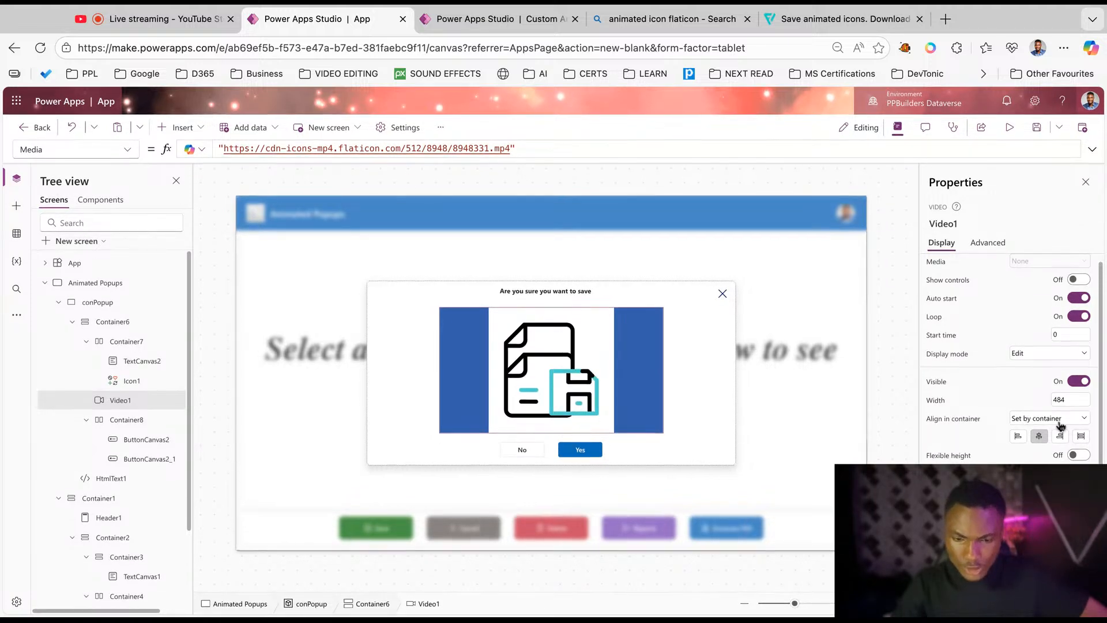
pyautogui.click(1079, 438)
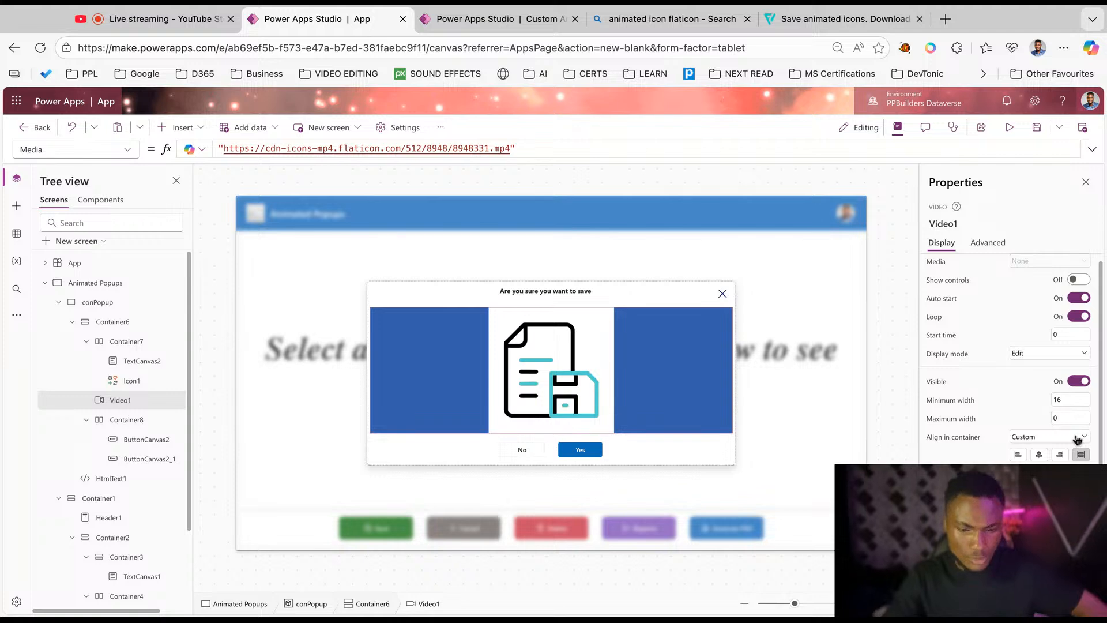
pyautogui.click(1039, 455)
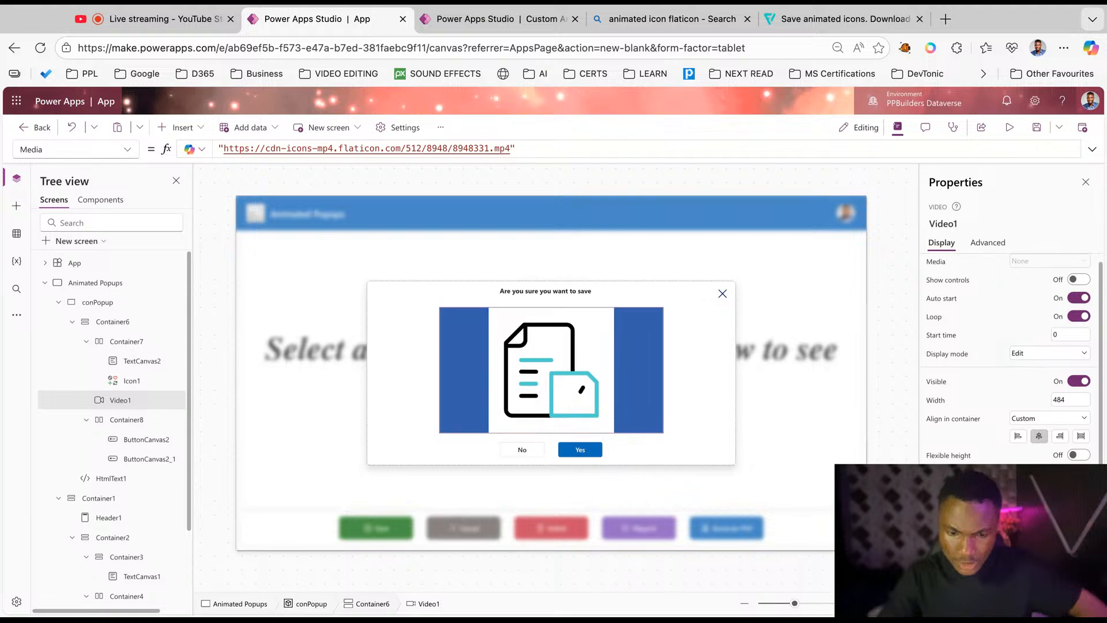
# Make the popup video's background transparent by setting its Fill property to RGBA(56, 96, 178, 0).
pyautogui.click(938, 510)
pyautogui.press('Left')
pyautogui.press('BackSpace')
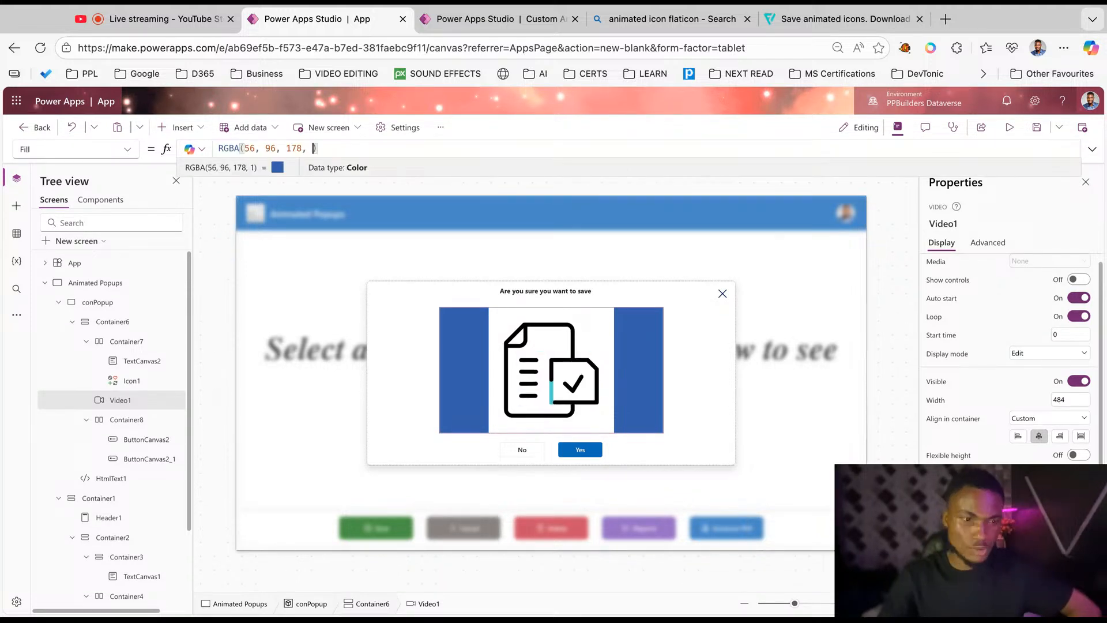
pyautogui.write('0')
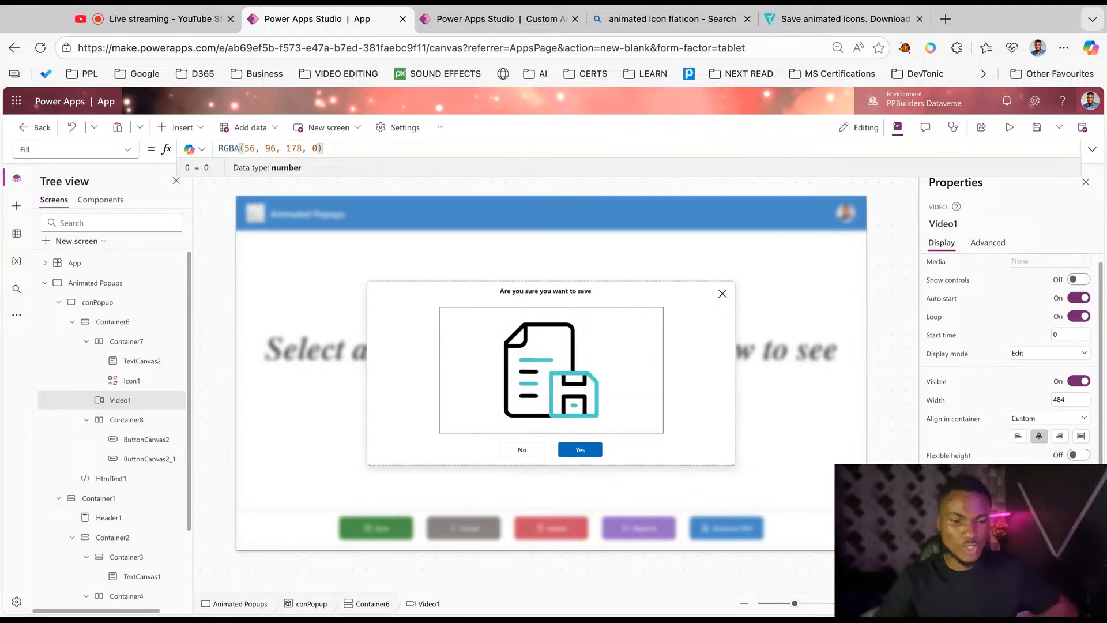
# Check how the transparent video looks inside the popup with it deselected and selected.
pyautogui.click(937, 363)
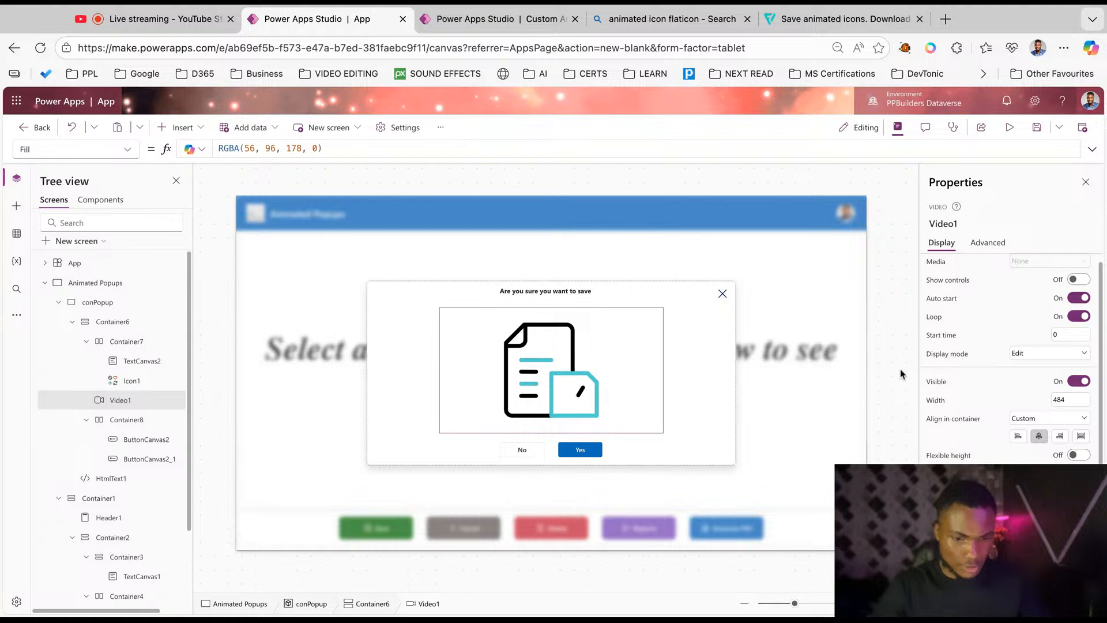
pyautogui.click(901, 374)
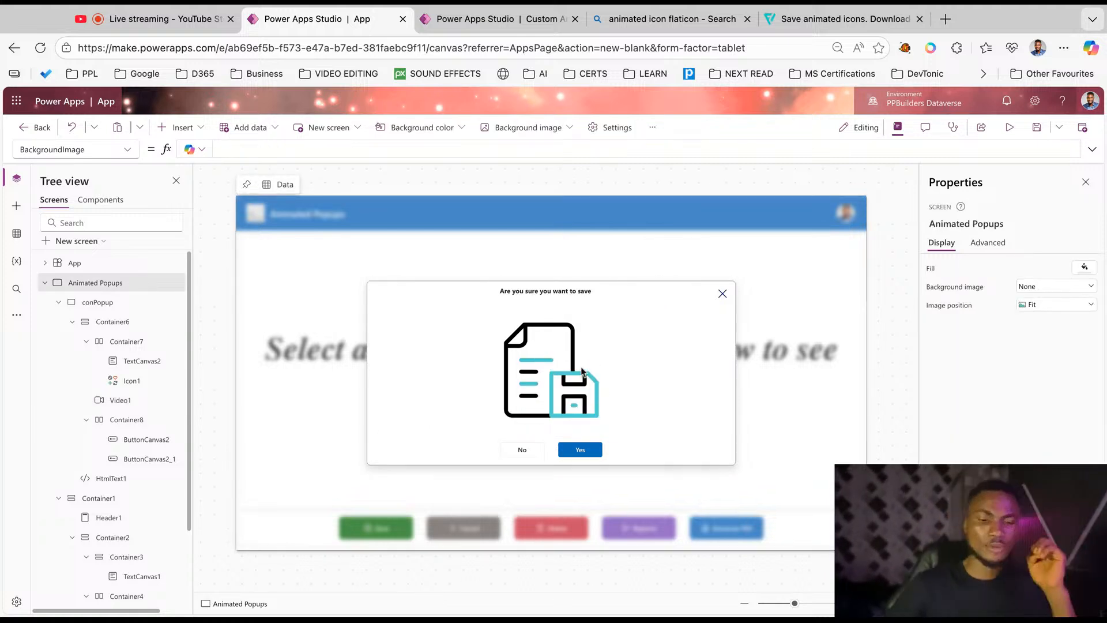
pyautogui.click(505, 357)
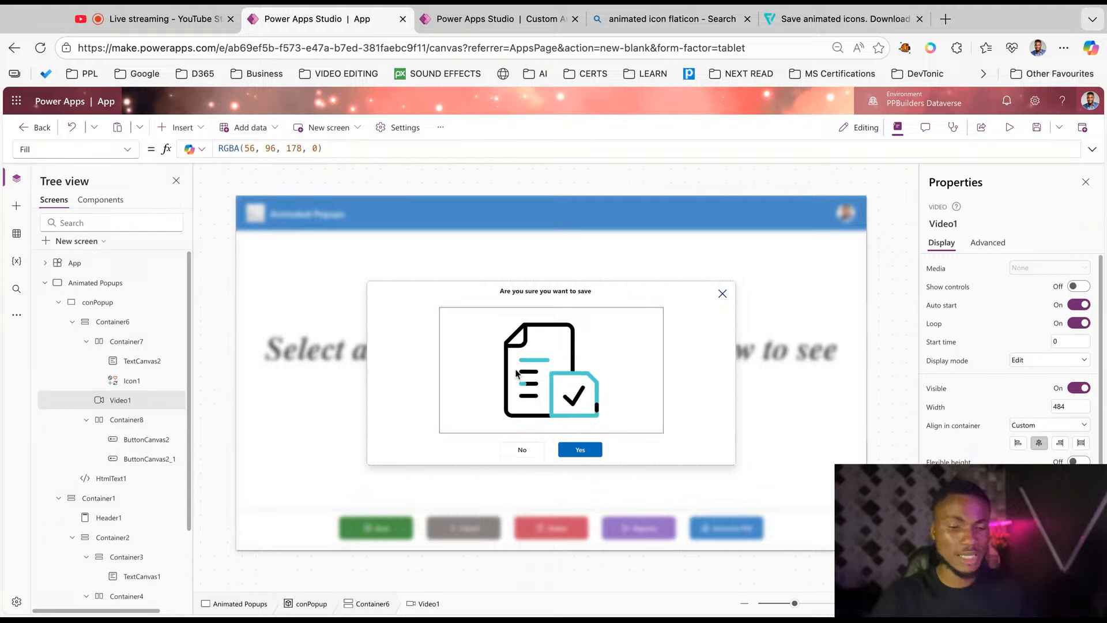
pyautogui.click(86, 342)
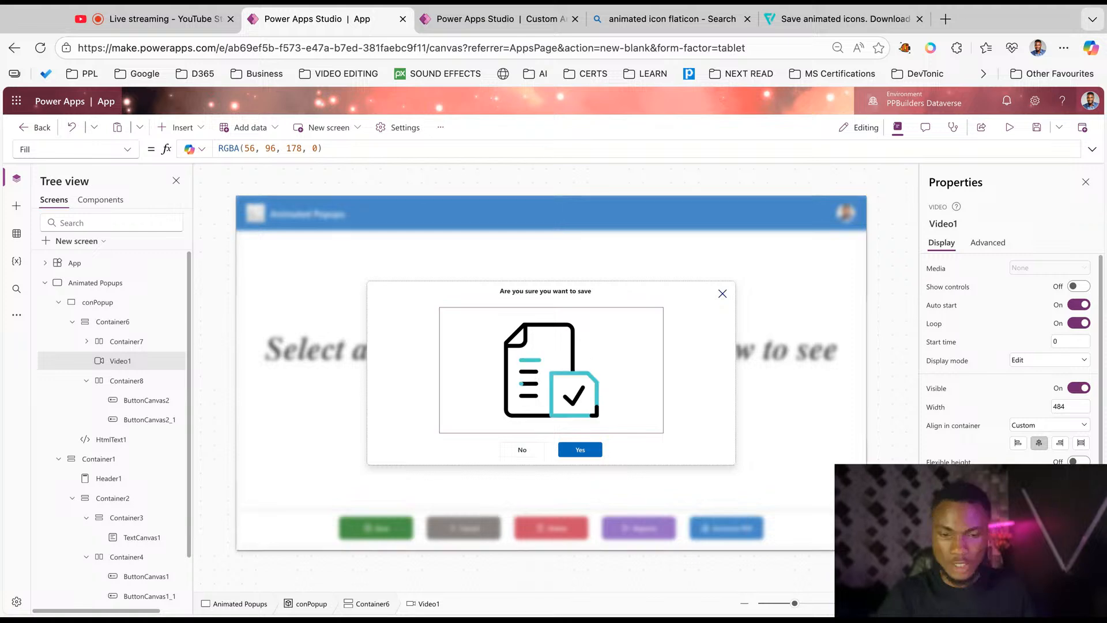
pyautogui.scroll(-1, 1037, 451)
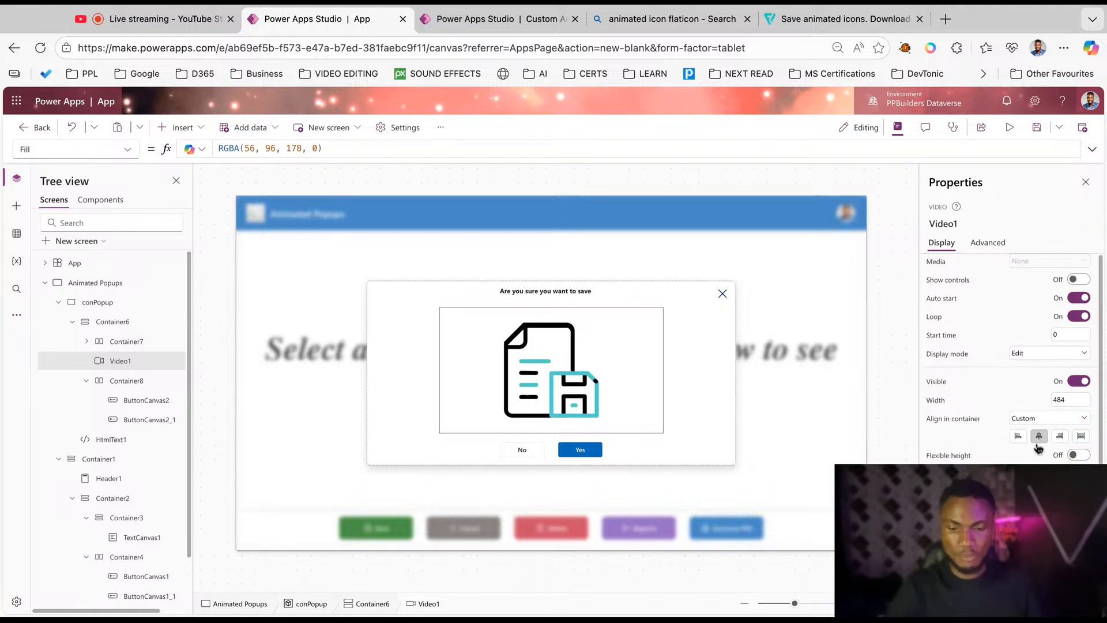
# Insert a vertical container into the popup's main container and place it between the header container and the video.
pyautogui.click(113, 322)
pyautogui.click(179, 128)
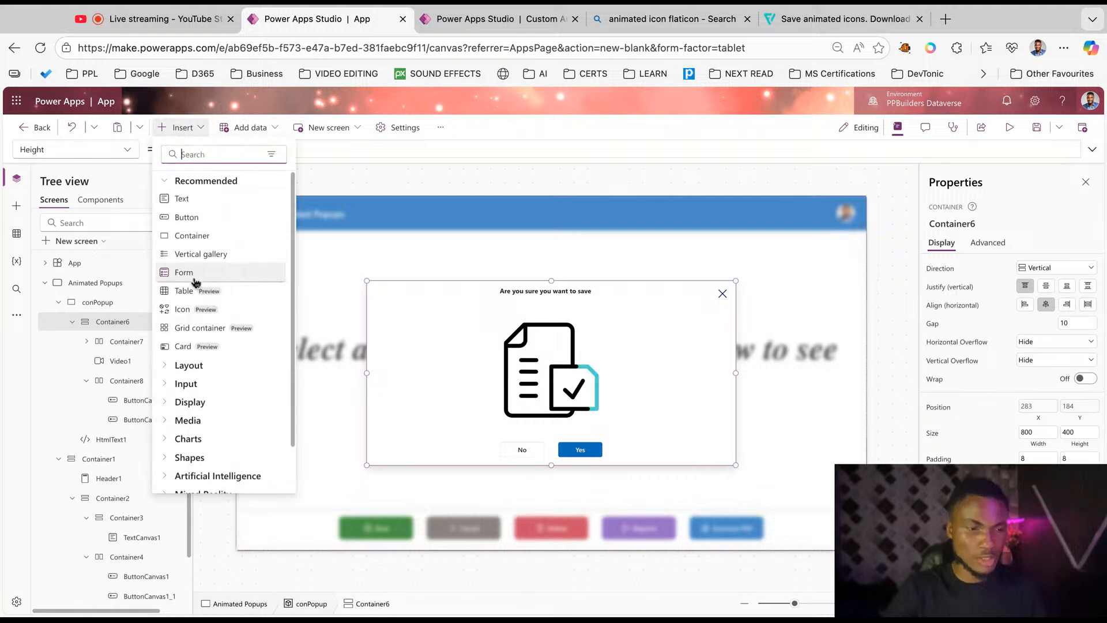
pyautogui.write('container')
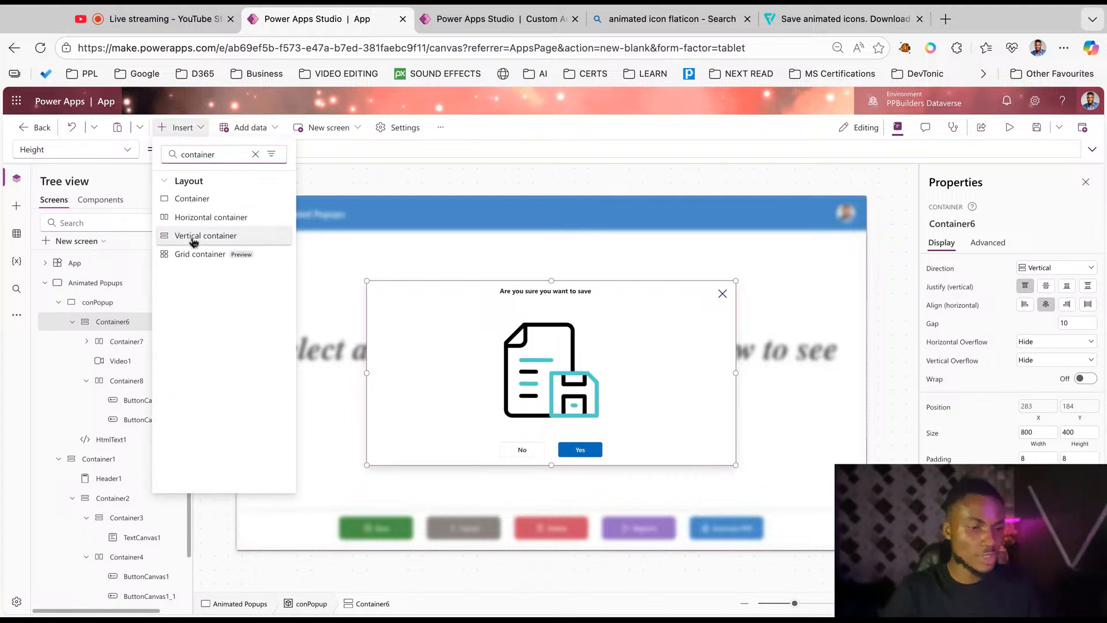
pyautogui.click(193, 237)
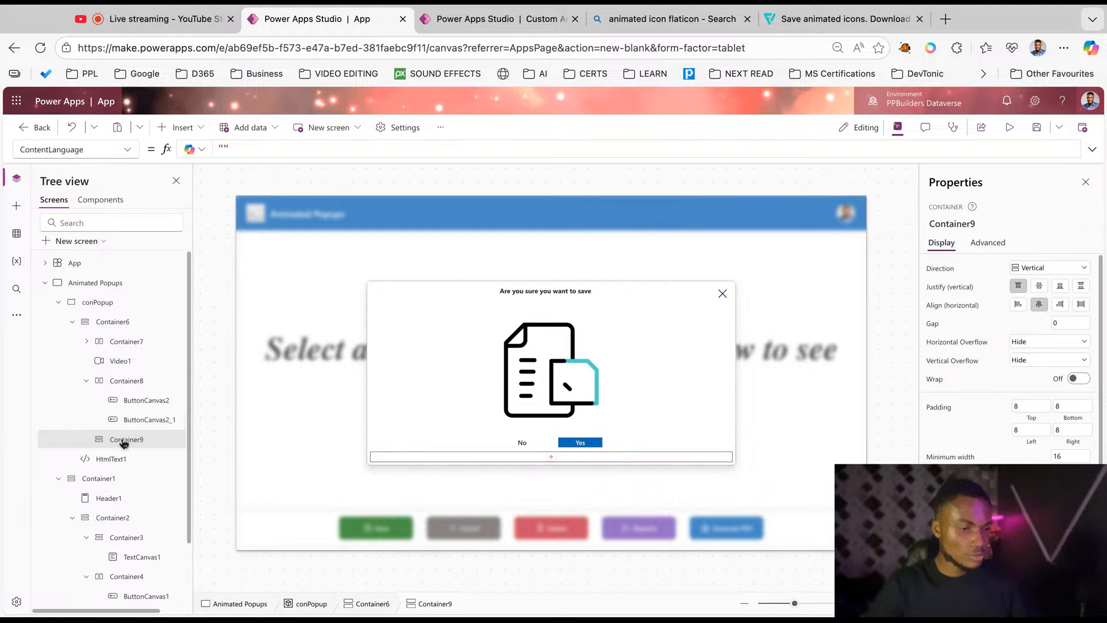
pyautogui.moveTo(125, 442); pyautogui.dragTo(124, 441)
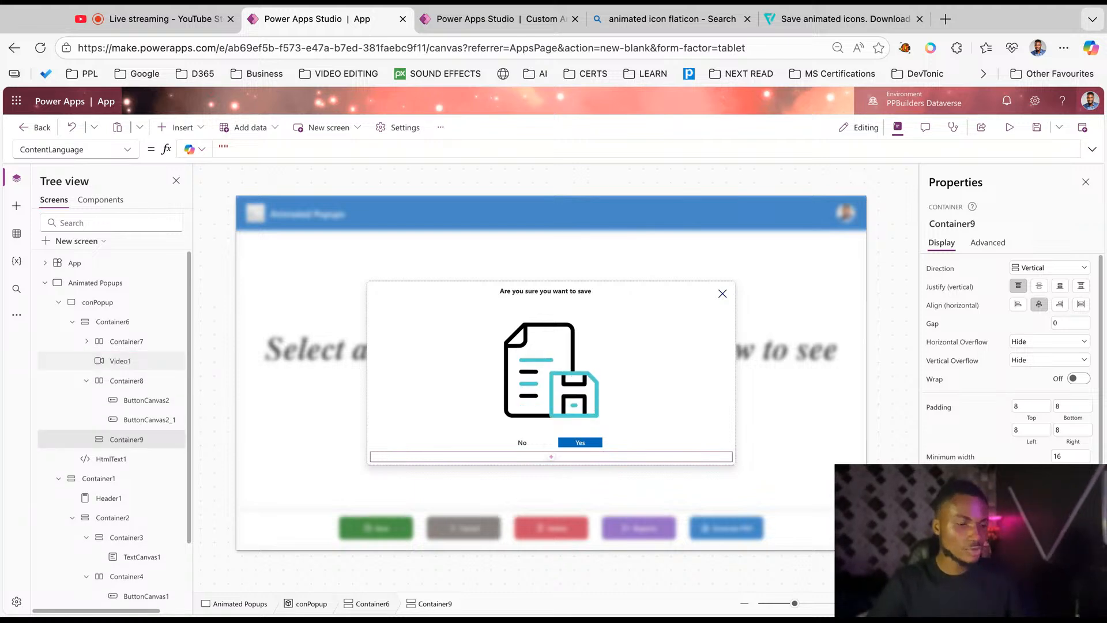
# Move the popup video into the new vertical container.
pyautogui.click(120, 379)
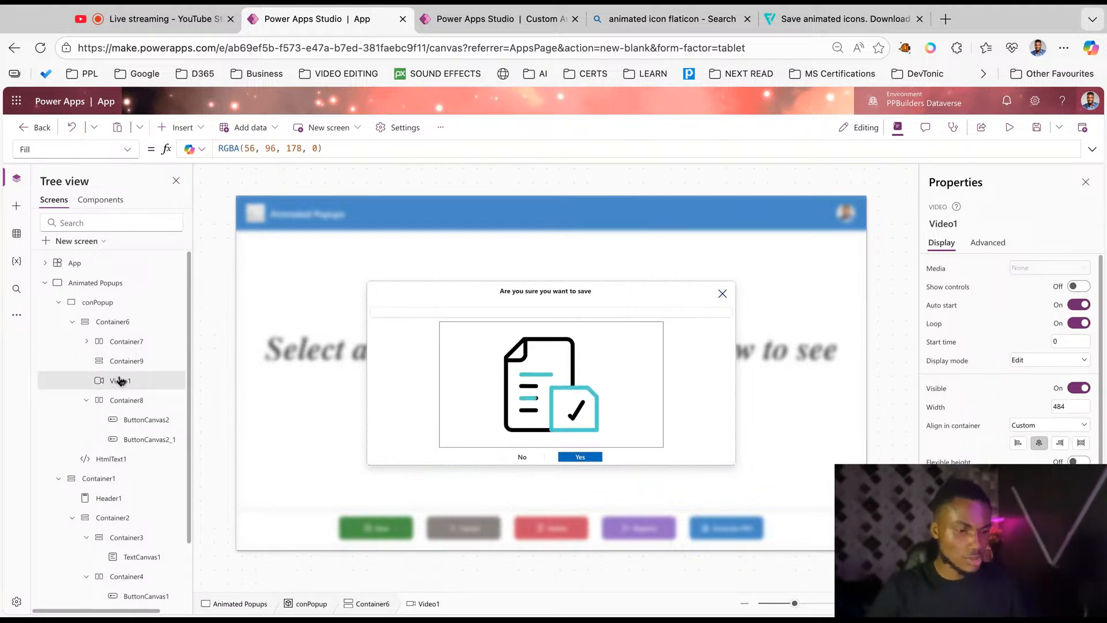
pyautogui.press('Delete')
pyautogui.click(124, 363)
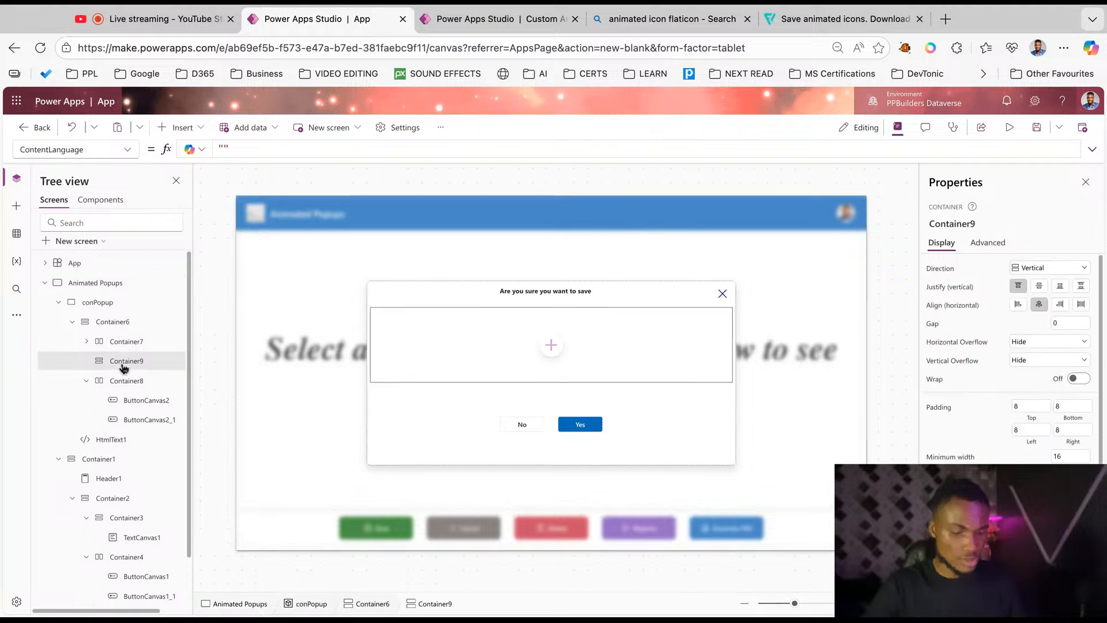
pyautogui.hotkey('ctrl', 'z')
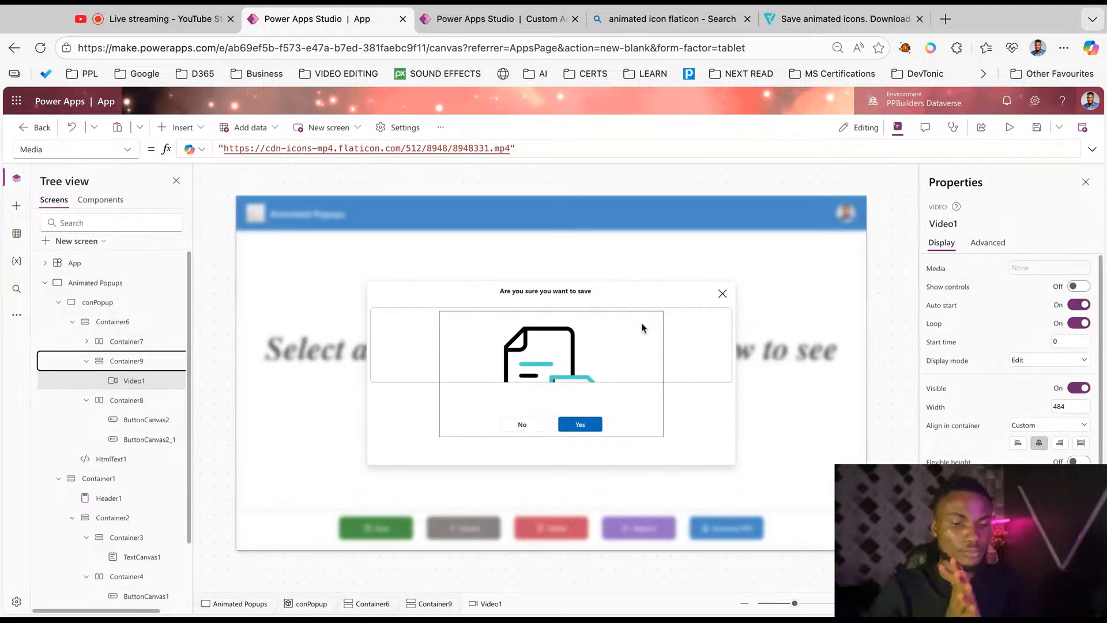
# Clear the popup video's LayoutMinHeight and LayoutMinWidth, and make it stretch in its container with flexible height.
pyautogui.click(985, 244)
pyautogui.click(973, 269)
pyautogui.press('BackSpace')
pyautogui.press('BackSpace')
pyautogui.press('BackSpace')
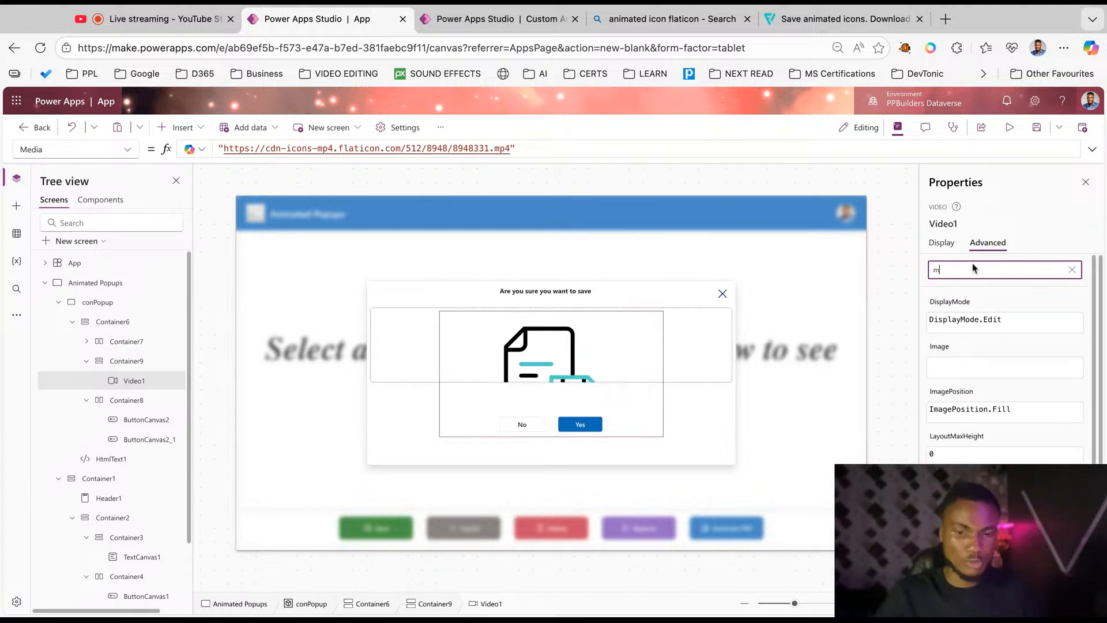
pyautogui.write('min')
pyautogui.click(981, 369)
pyautogui.press('BackSpace')
pyautogui.press('BackSpace')
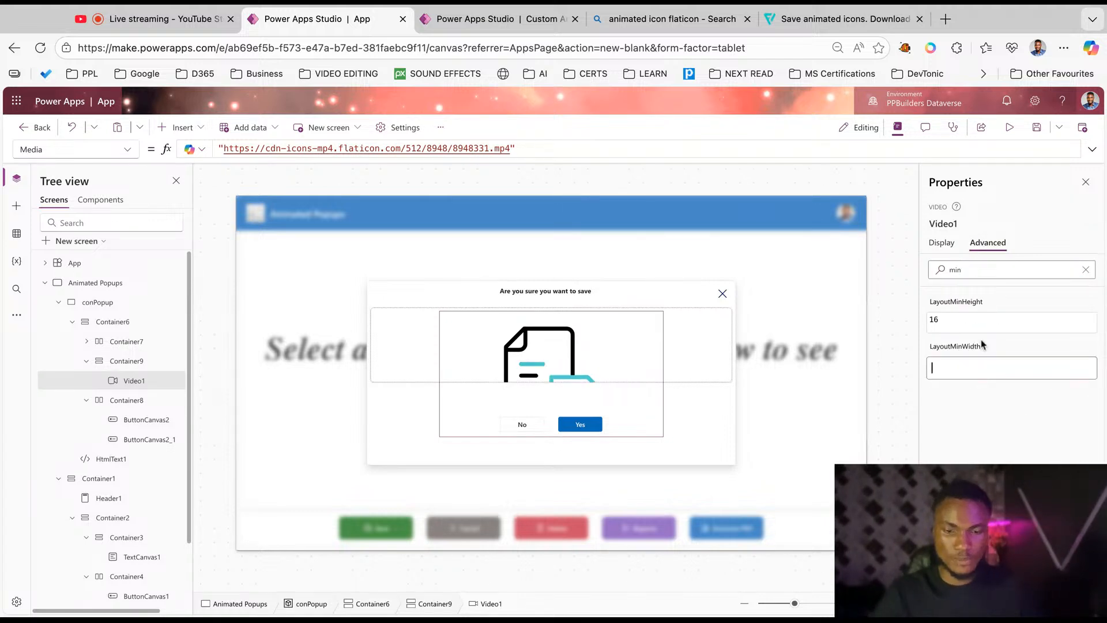
pyautogui.click(962, 328)
pyautogui.press('BackSpace')
pyautogui.press('BackSpace')
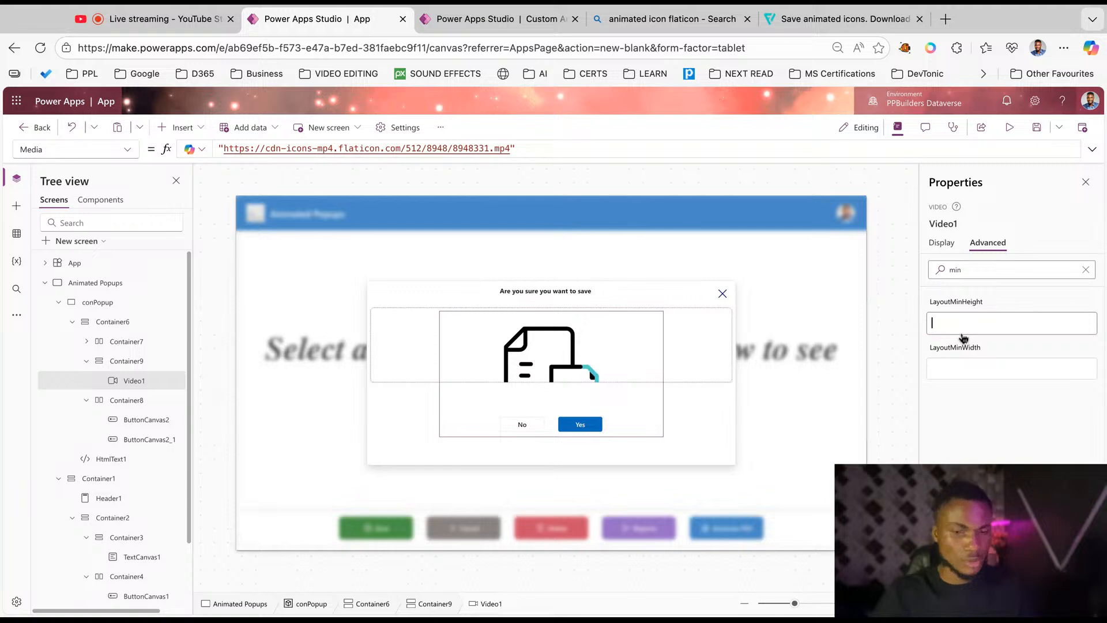
pyautogui.click(941, 242)
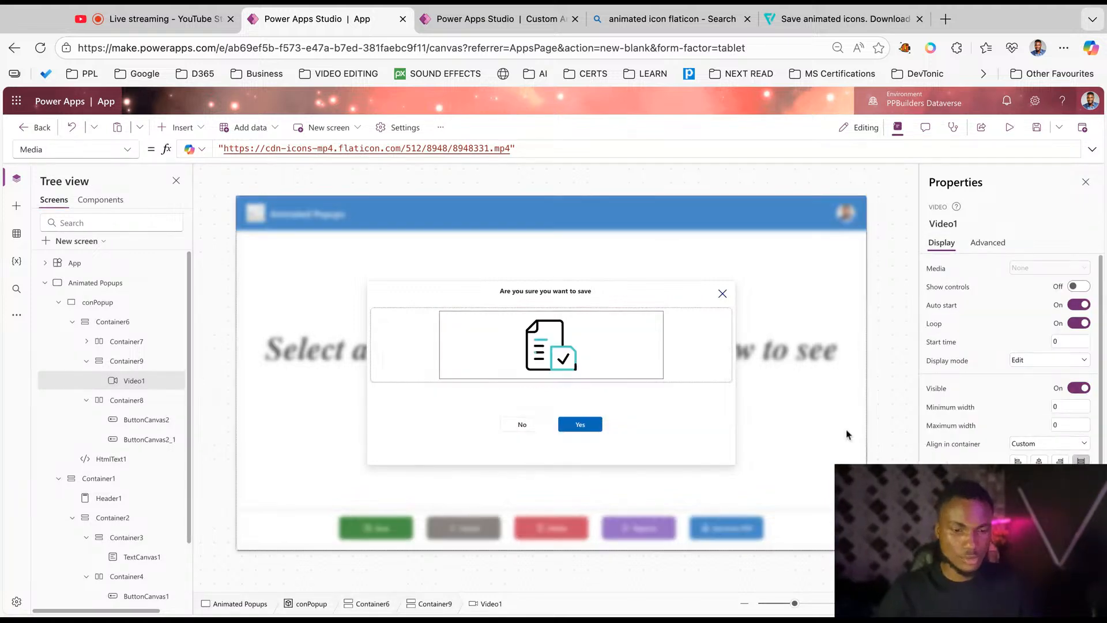
# Turn off flexible height for the container holding the No and Yes buttons and shrink it to button height.
pyautogui.click(115, 363)
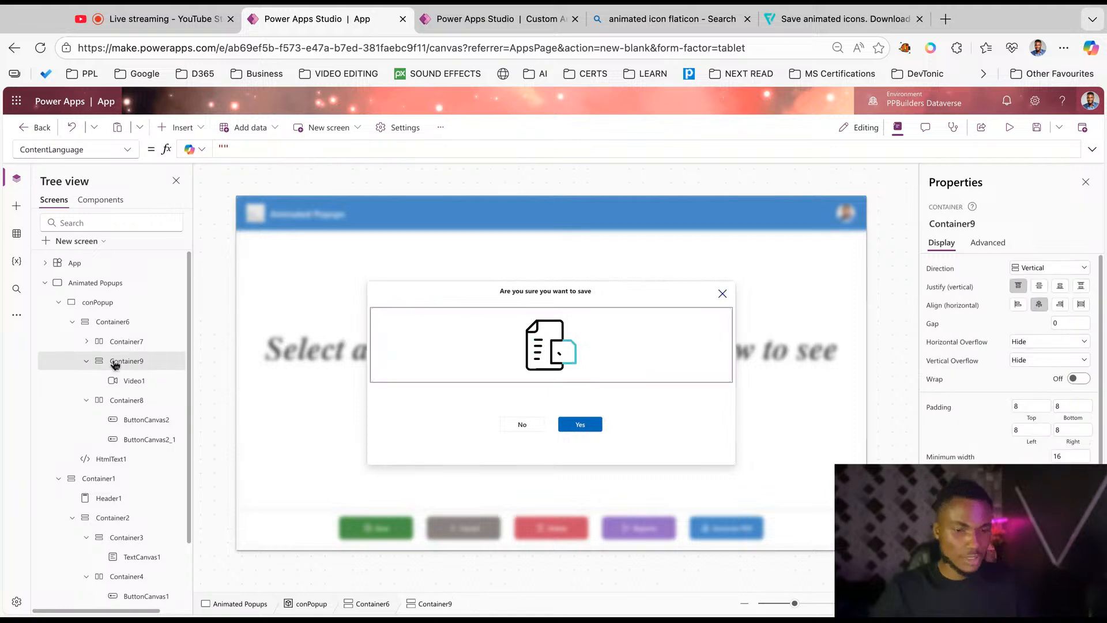
pyautogui.scroll(-2, 1054, 417)
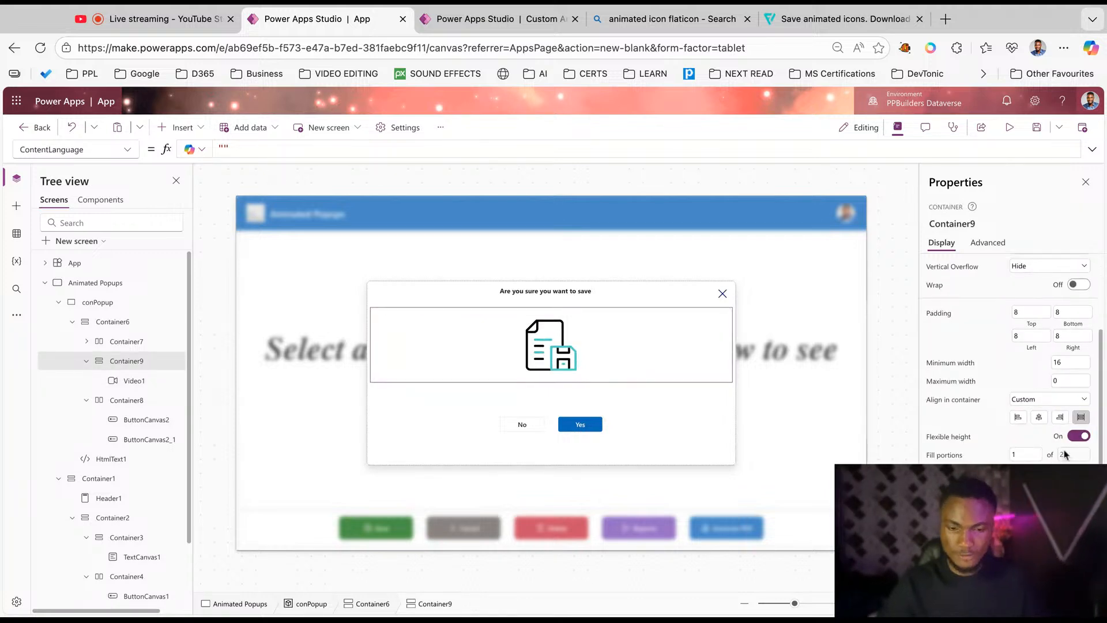
pyautogui.click(121, 400)
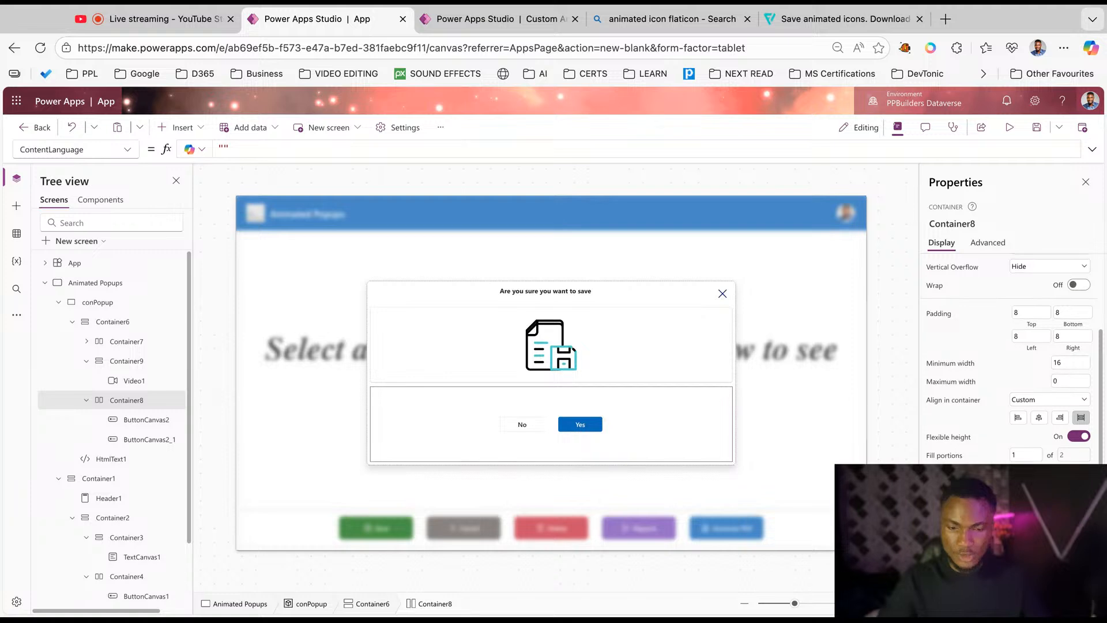
pyautogui.click(1080, 436)
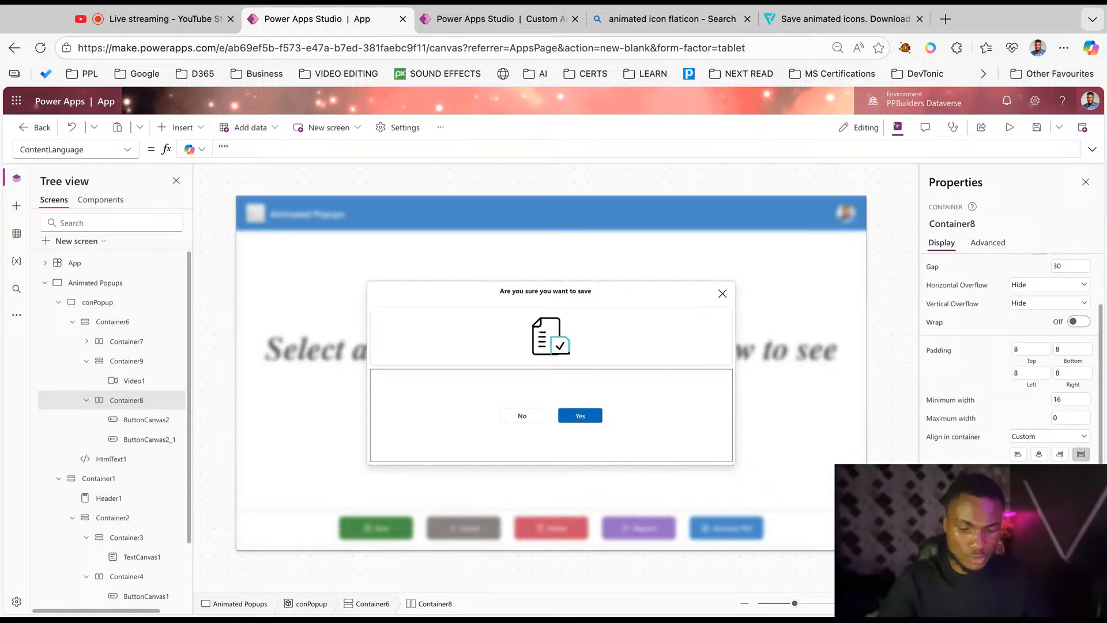
pyautogui.press('Return')
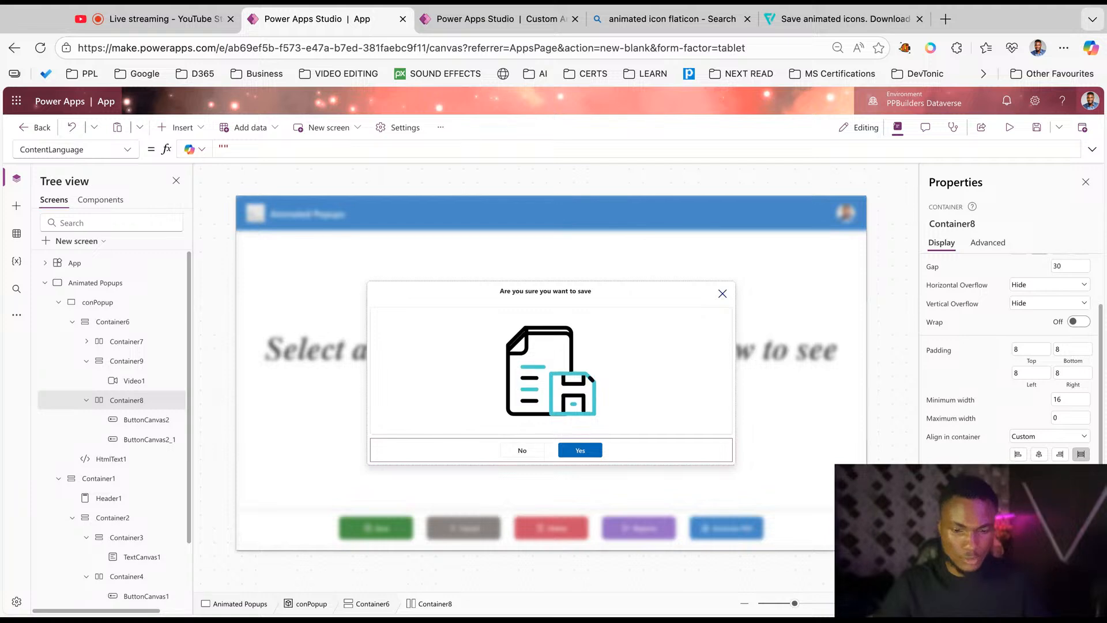
# Compare the layout settings of the popup video and its enclosing container.
pyautogui.click(134, 381)
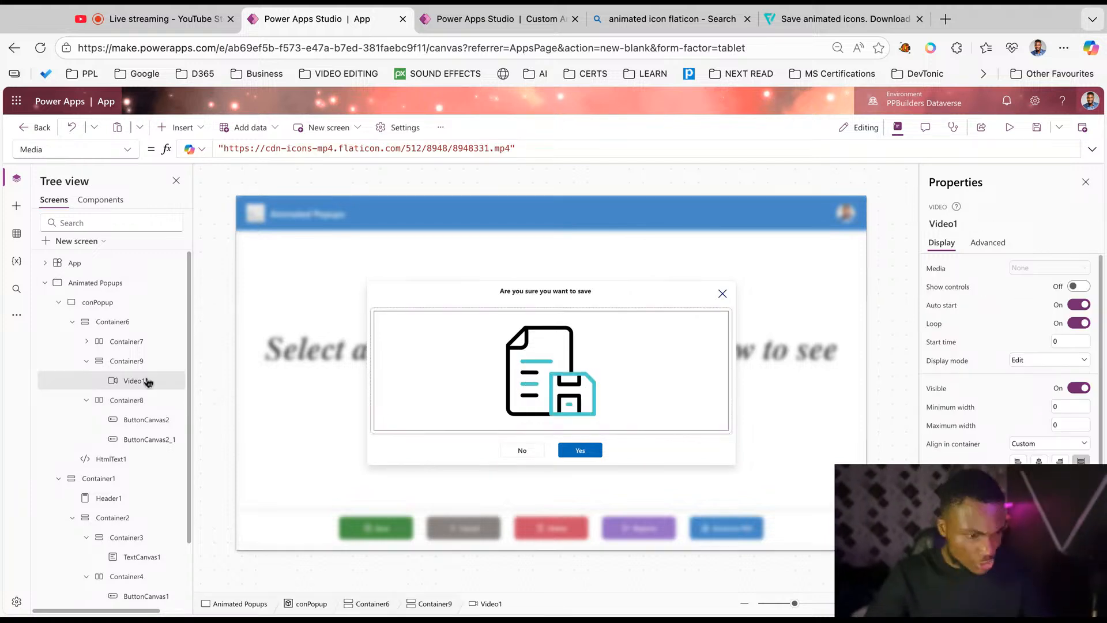
pyautogui.click(130, 361)
pyautogui.scroll(-2, 1038, 455)
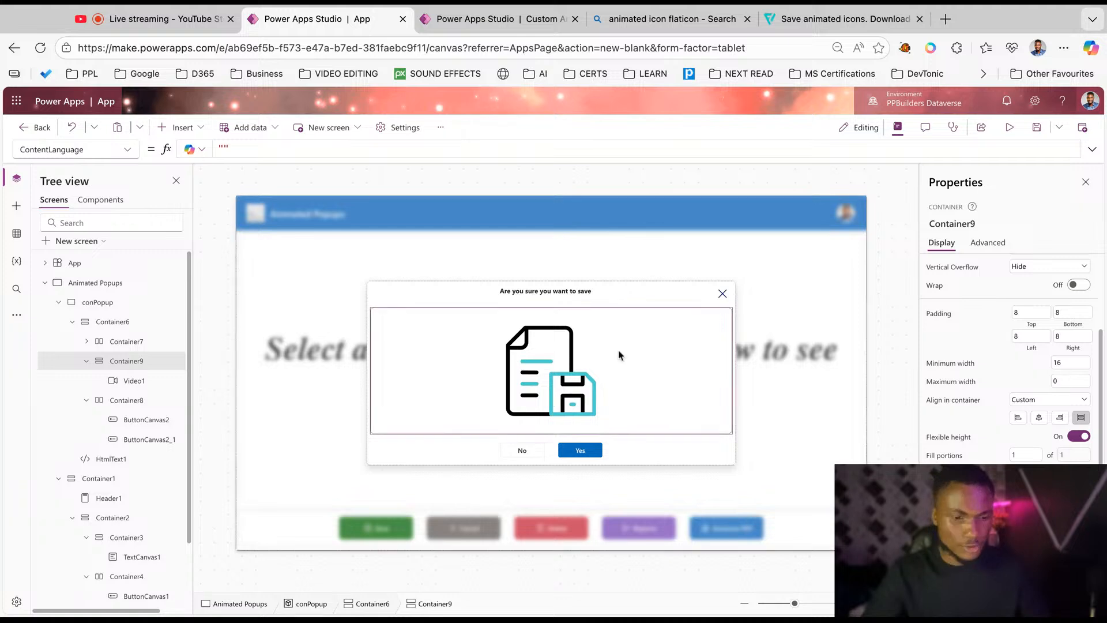
pyautogui.click(575, 381)
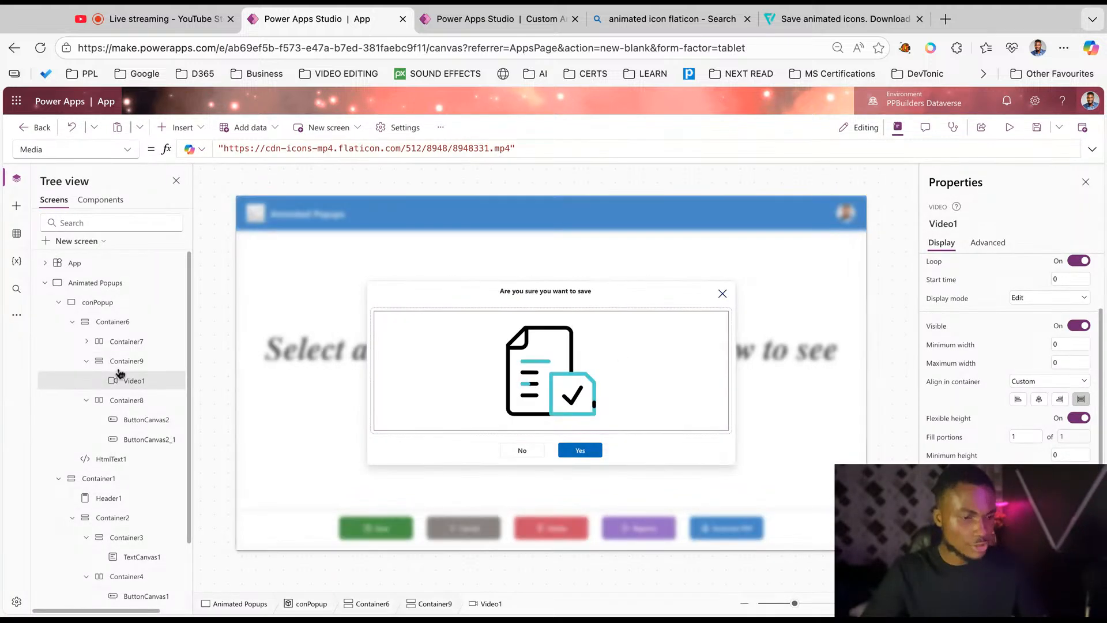
# Set the video container's top, bottom, left and right padding to 12.
pyautogui.click(138, 362)
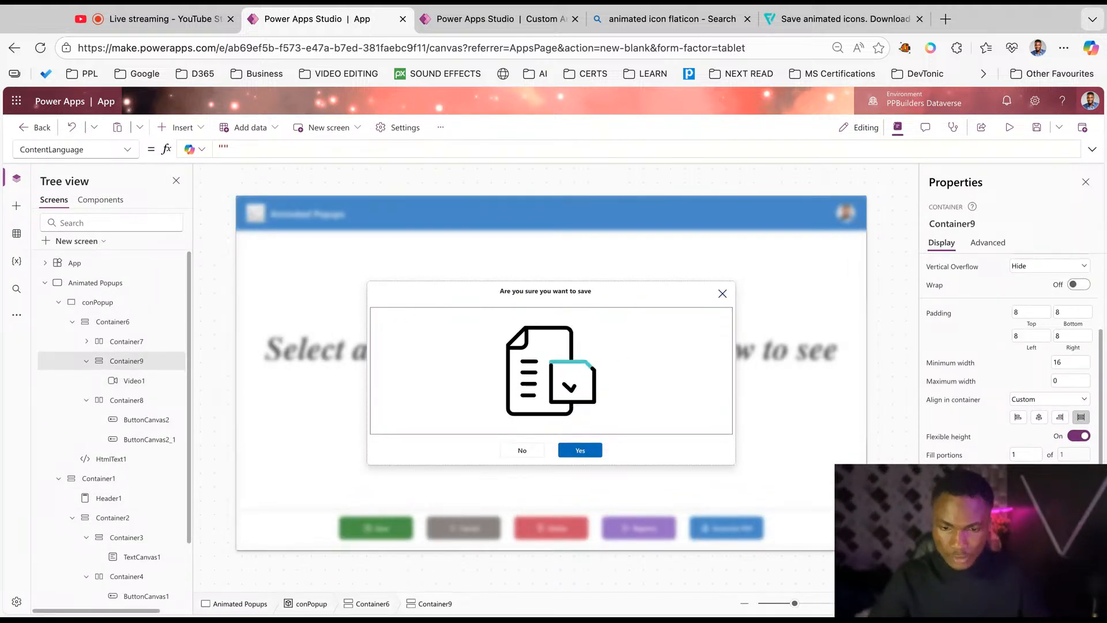
pyautogui.scroll(1, 1041, 381)
pyautogui.click(1042, 381)
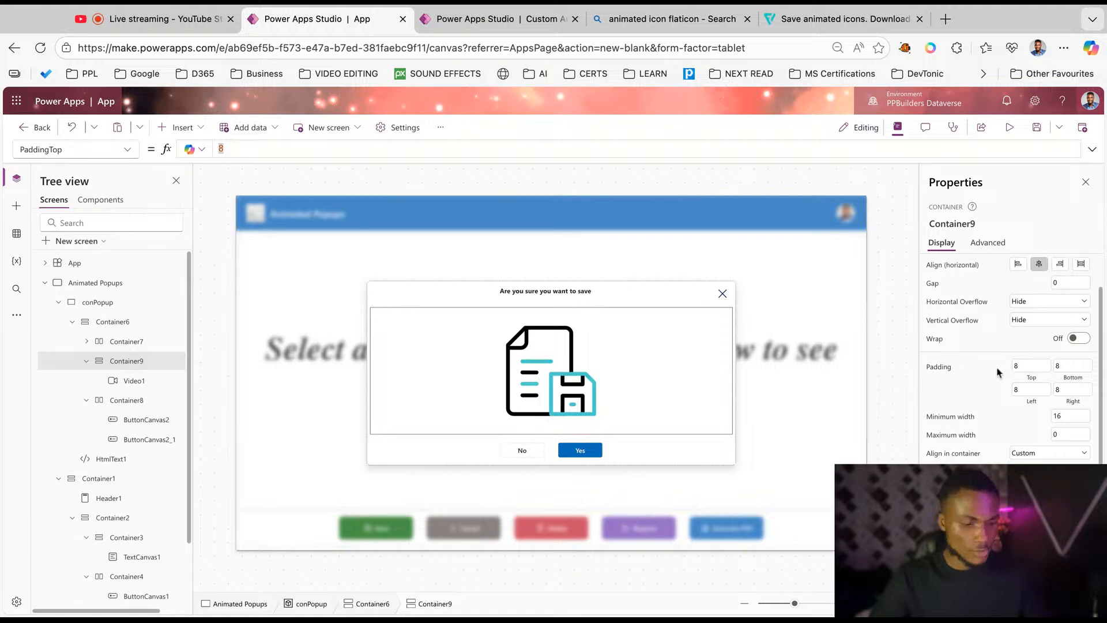
pyautogui.write('12')
pyautogui.press('Tab')
pyautogui.write('2')
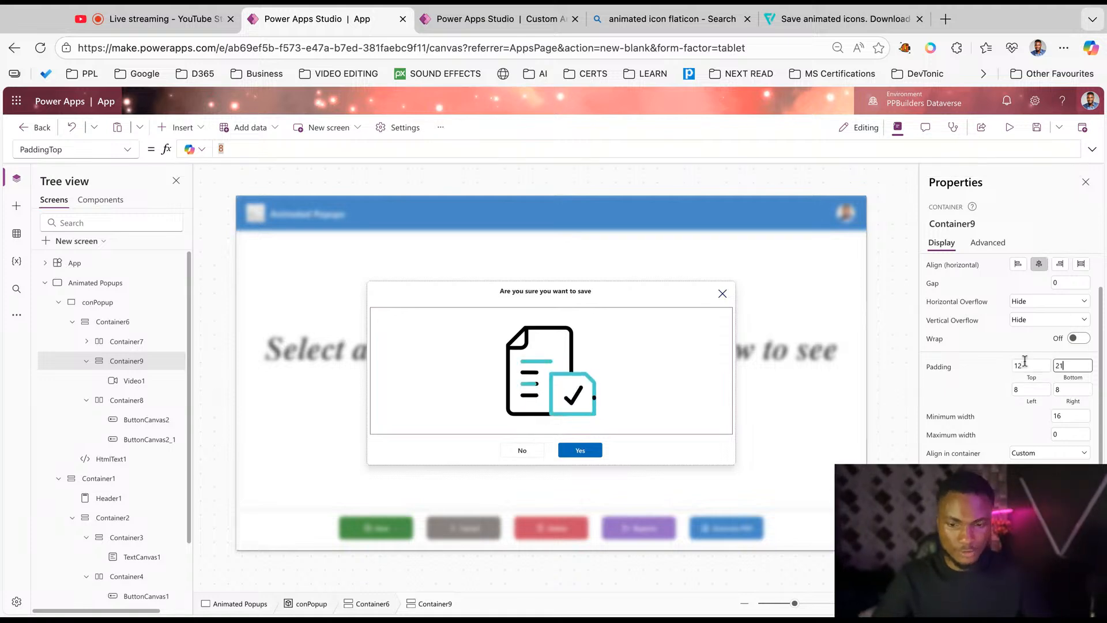
pyautogui.press('Tab')
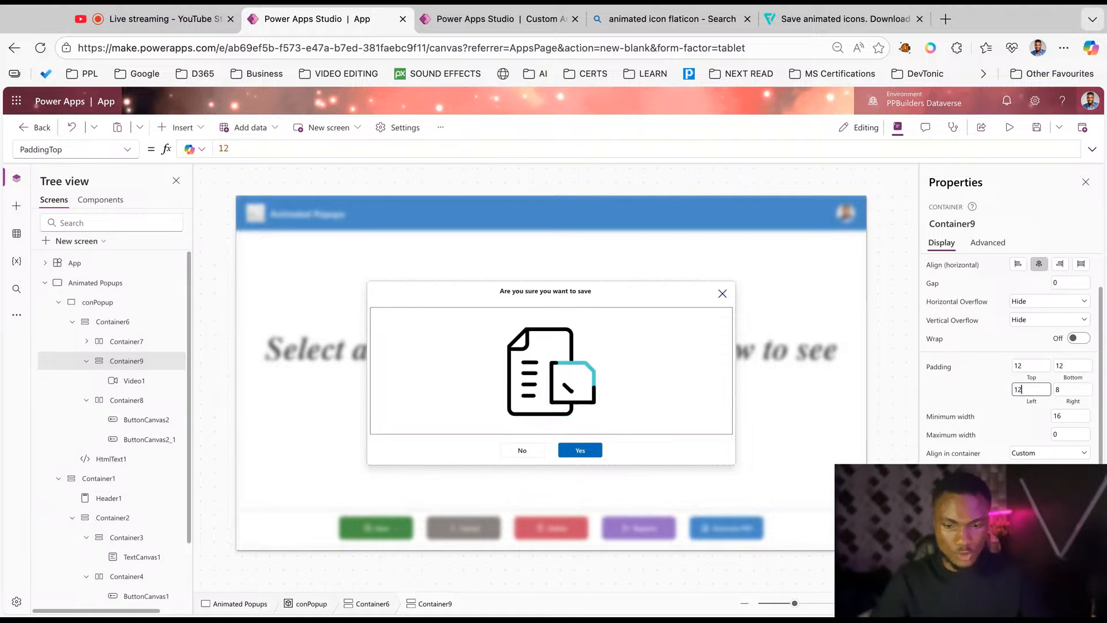
pyautogui.write('12')
pyautogui.press('Tab')
pyautogui.write('12')
pyautogui.press('Tab')
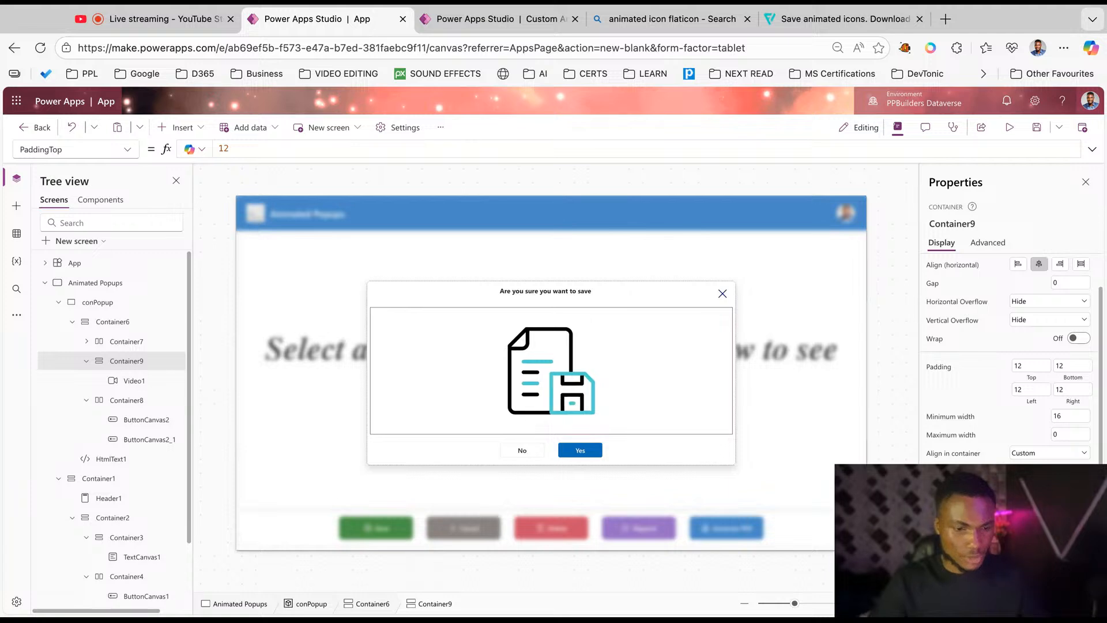
# Set the bottom padding of the container holding the popup video to Self.PaddingTop and copy that formula.
pyautogui.click(126, 361)
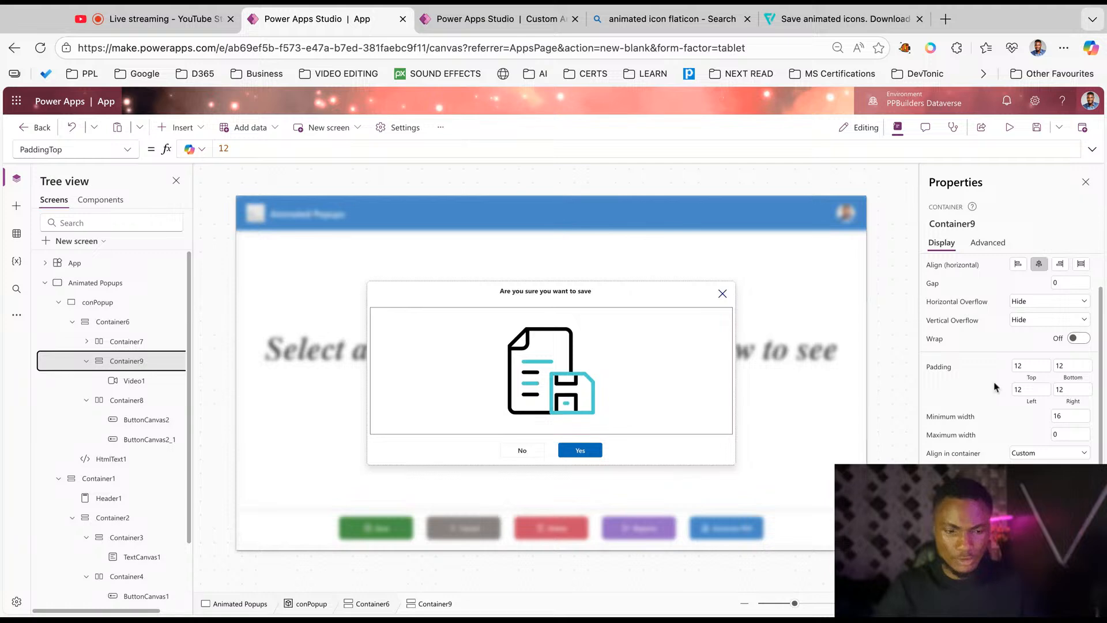
pyautogui.click(1033, 379)
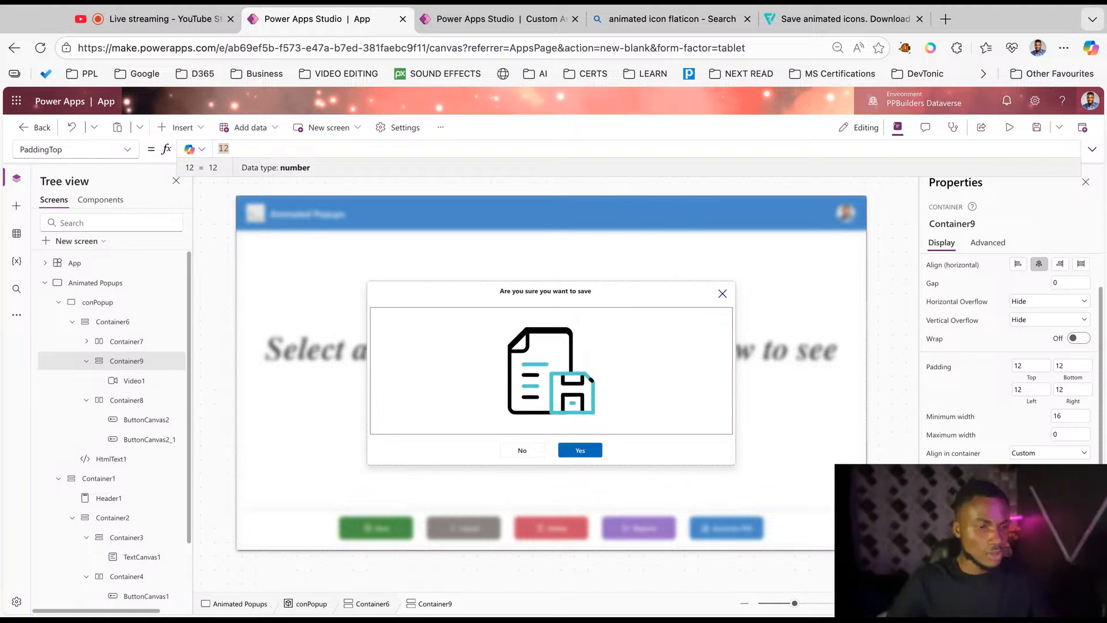
pyautogui.click(1076, 377)
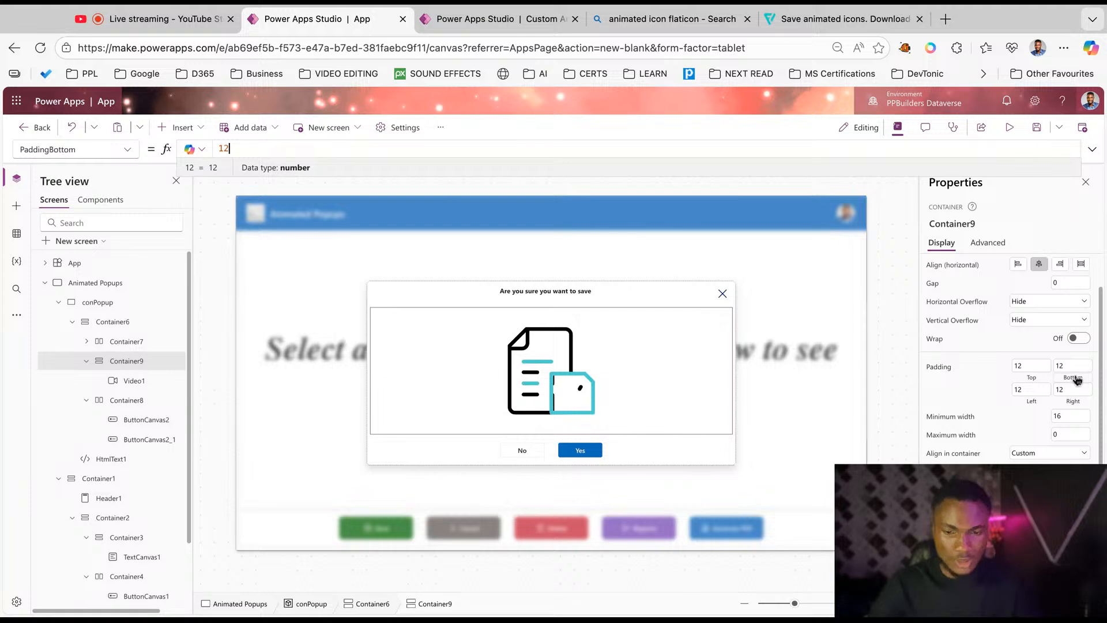
pyautogui.press('super+a')
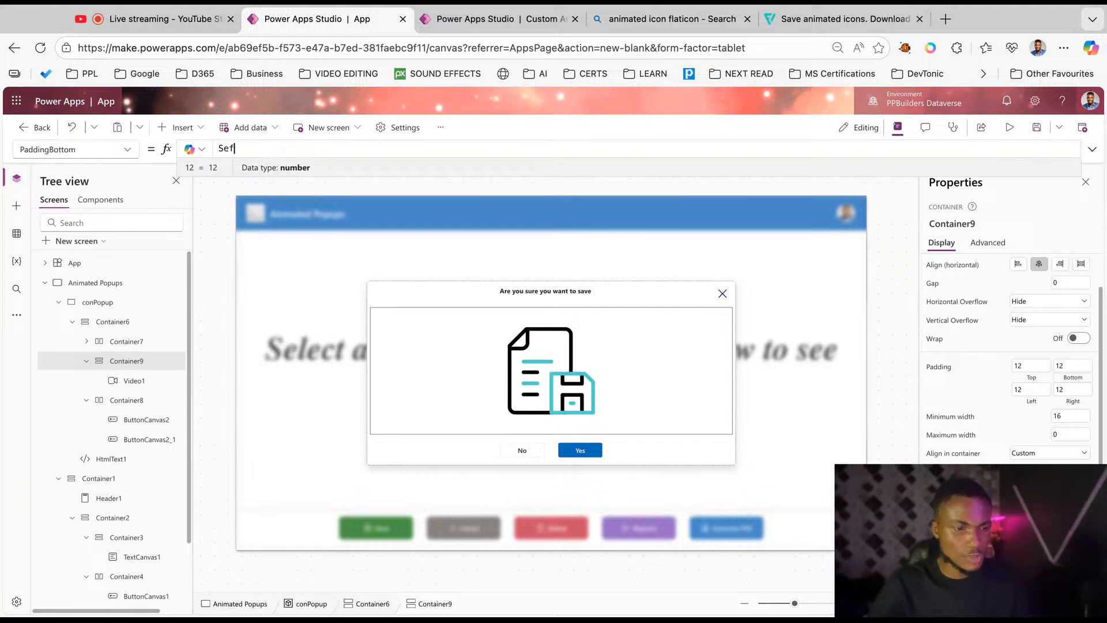
pyautogui.write('Sef')
pyautogui.press('BackSpace')
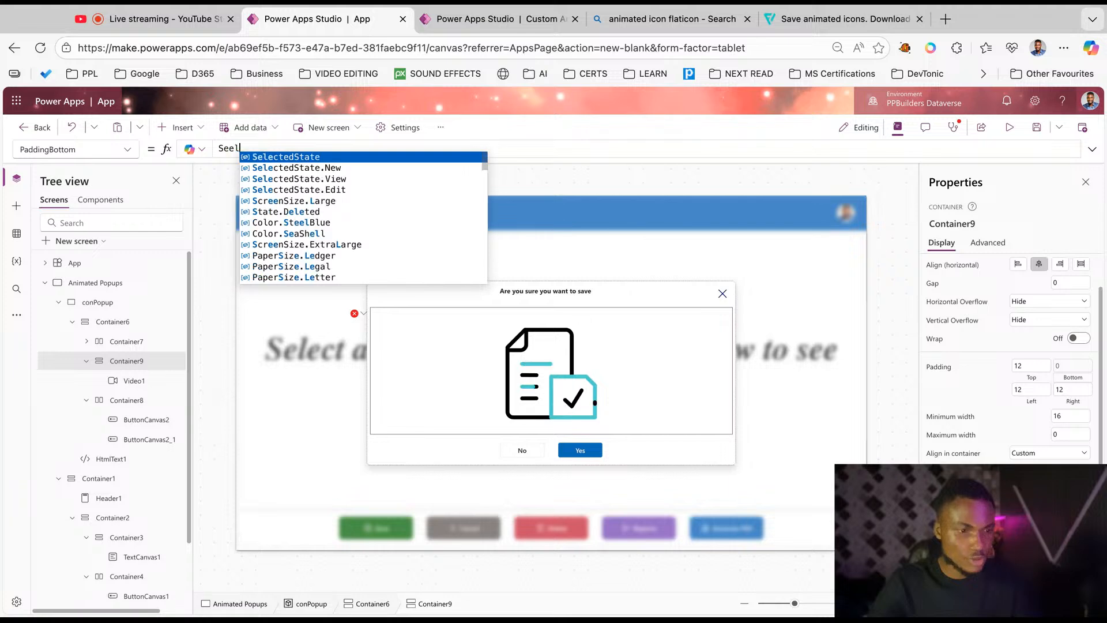
pyautogui.write('lf.Paddi')
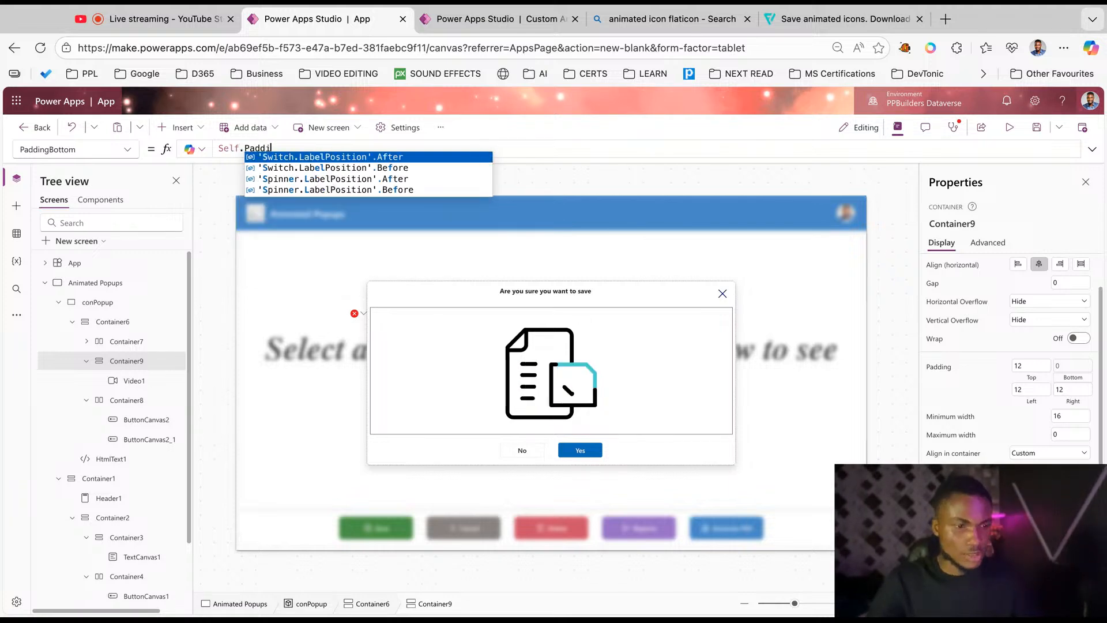
pyautogui.write('ngTop')
pyautogui.press('super+a')
pyautogui.press('super+c')
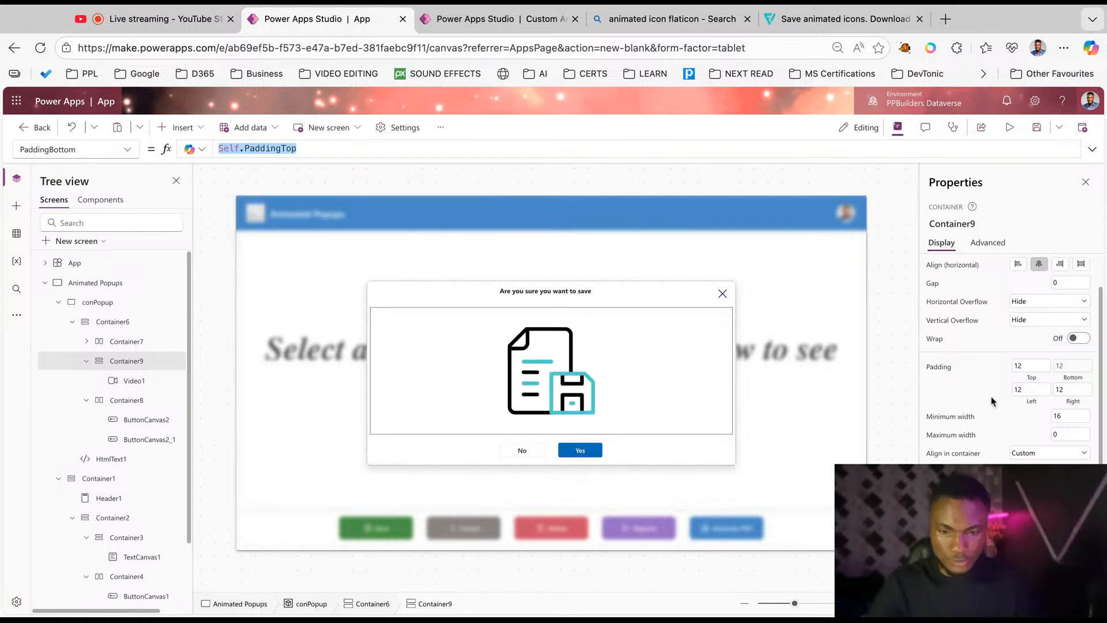
# Set the video container's left and right padding to Self.PaddingTop as well.
pyautogui.click(1032, 402)
pyautogui.press('super+a')
pyautogui.press('super+v')
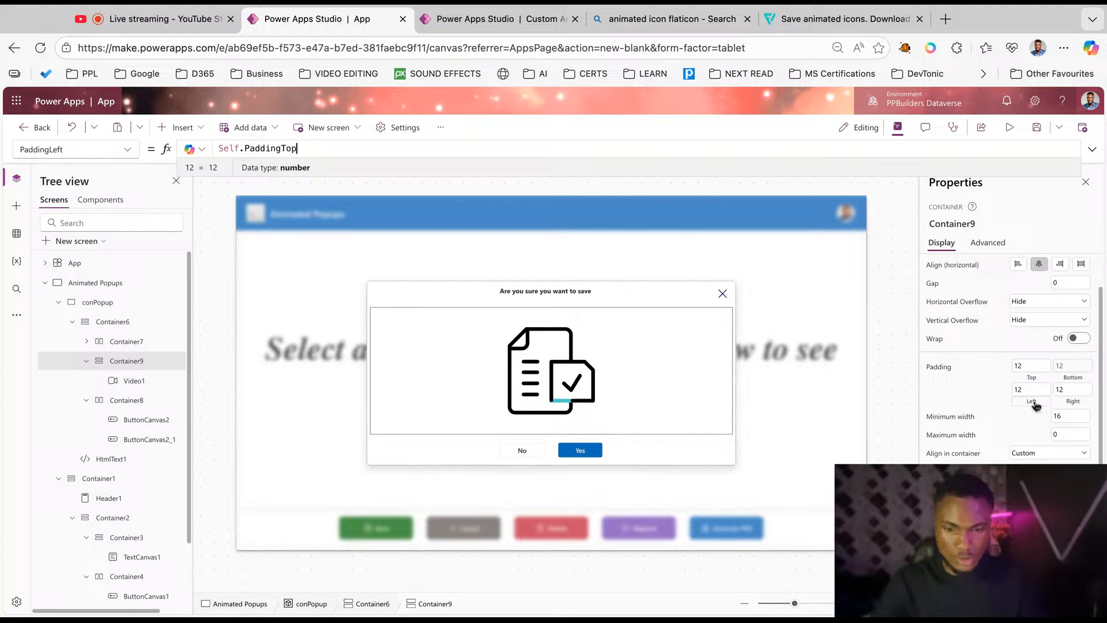
pyautogui.click(1070, 408)
pyautogui.press('super+a')
pyautogui.press('super+v')
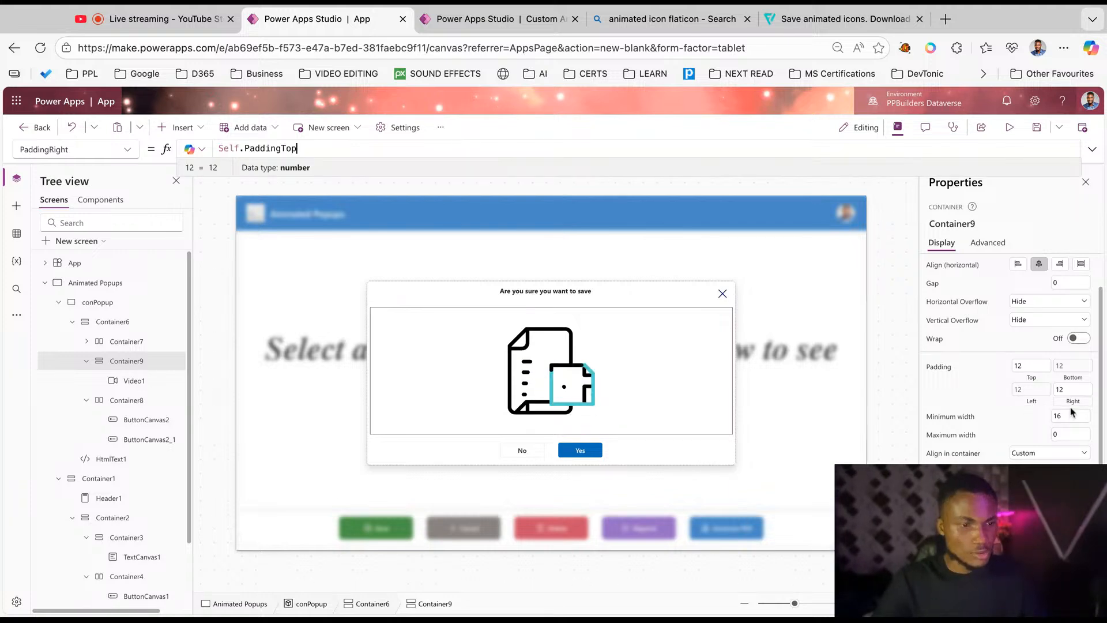
# Try top padding values of 20 and 60 on the video container, and settle on 45.
pyautogui.click(1032, 377)
pyautogui.press('super+a')
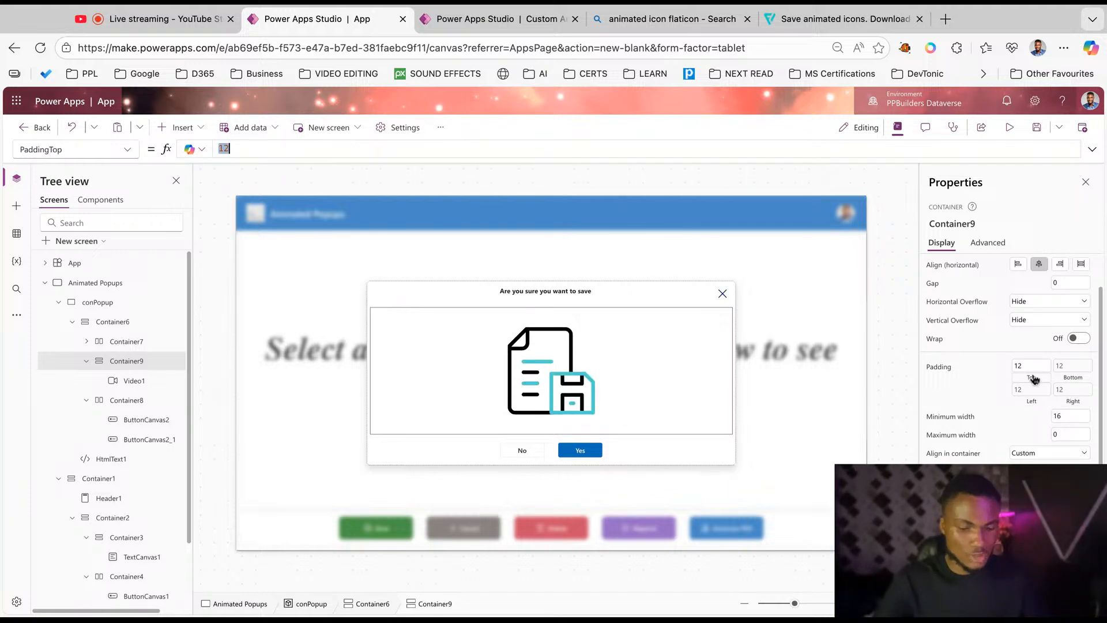
pyautogui.write('20')
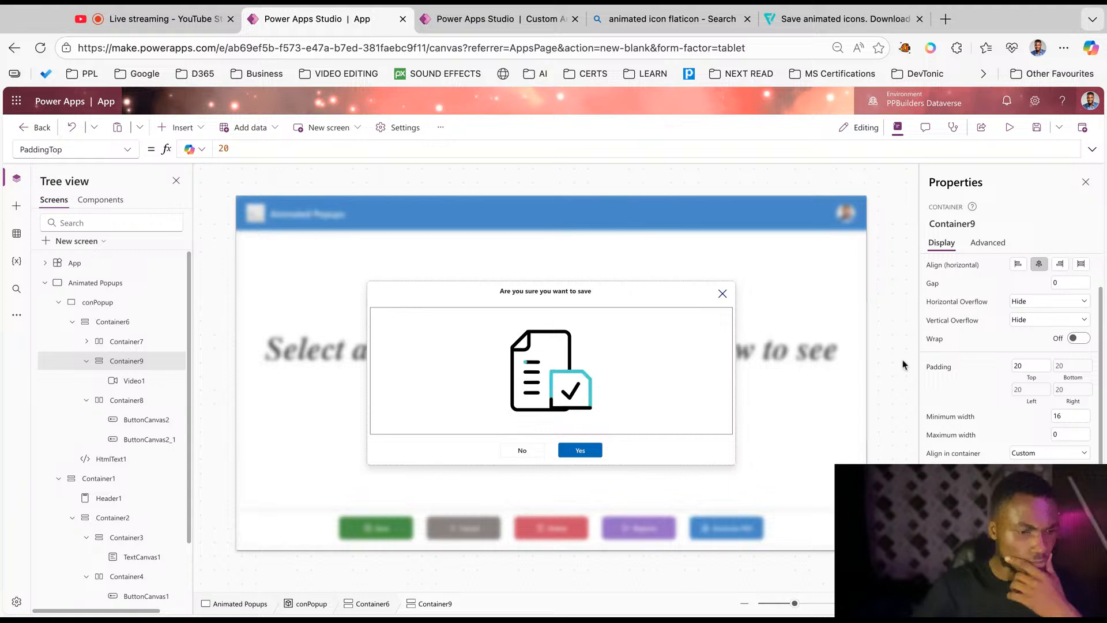
pyautogui.click(102, 382)
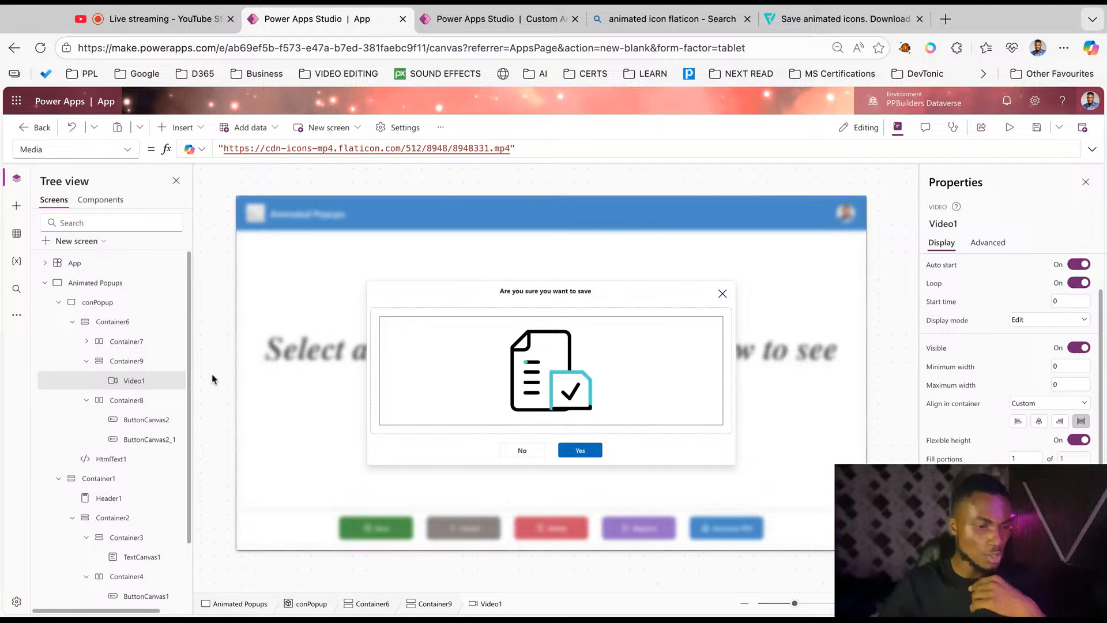
pyautogui.click(147, 362)
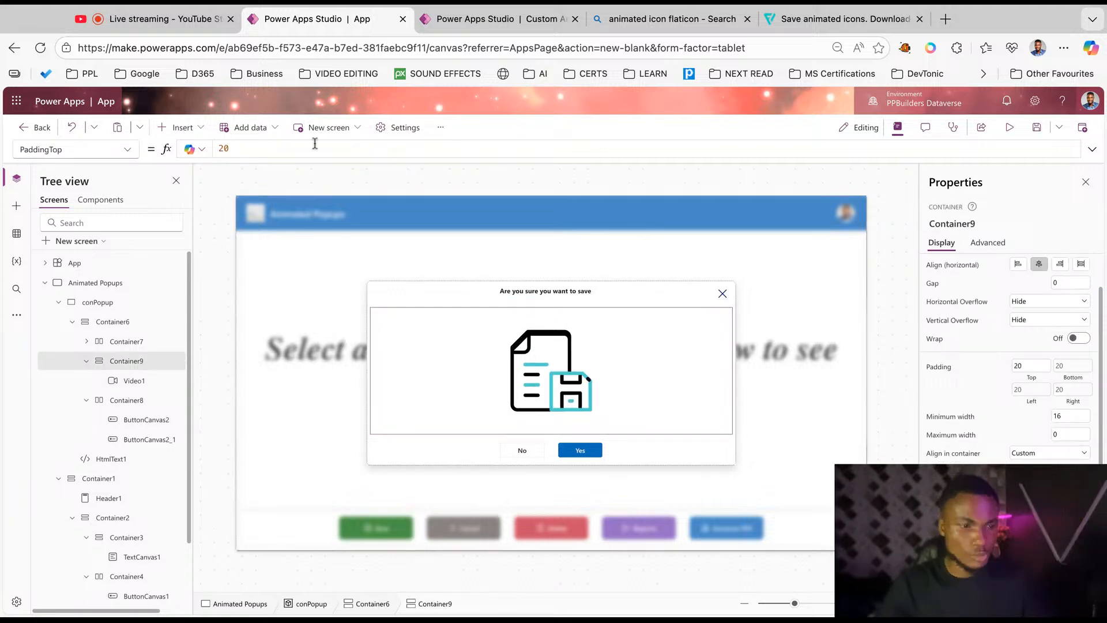
pyautogui.doubleClick(224, 149)
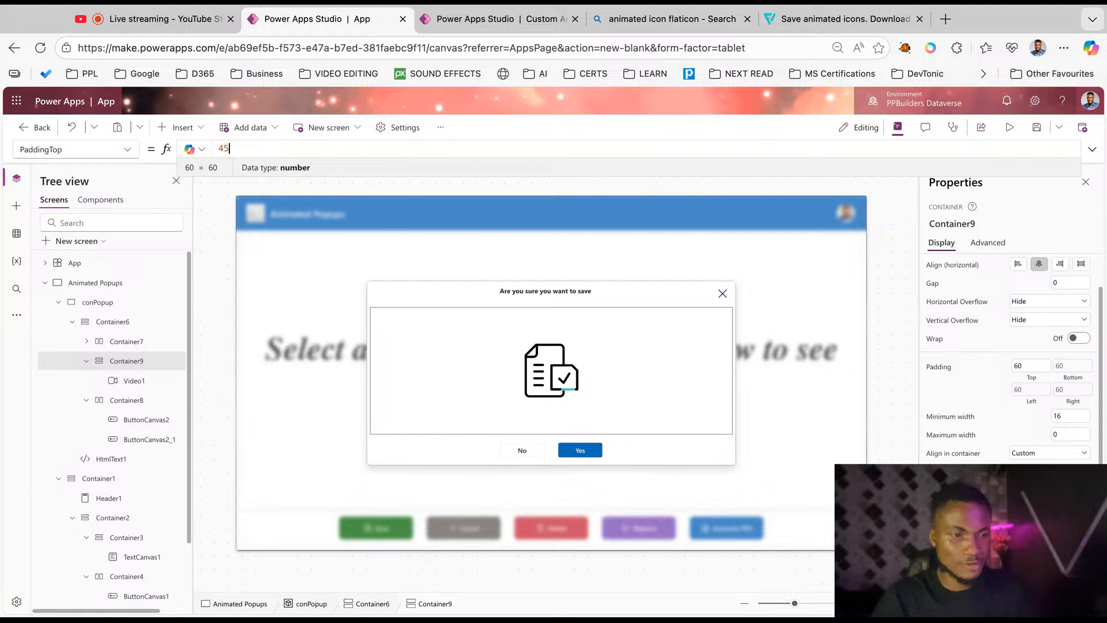
pyautogui.click(878, 336)
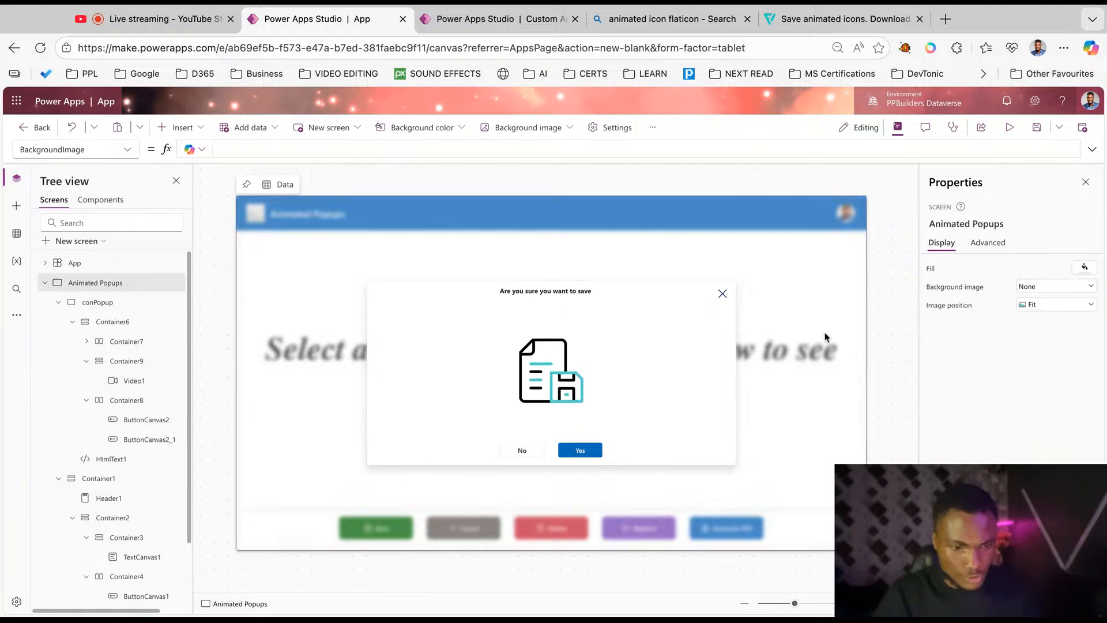
# Enlarge the font of the popup title "Are you sure you want to save".
pyautogui.click(591, 295)
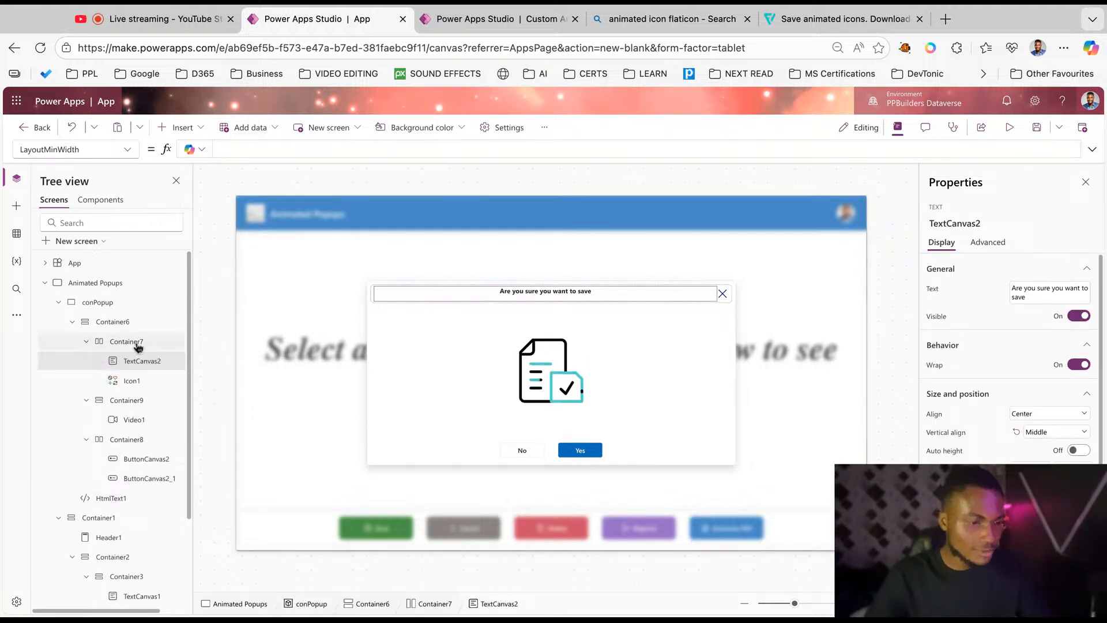
pyautogui.scroll(-5, 1009, 357)
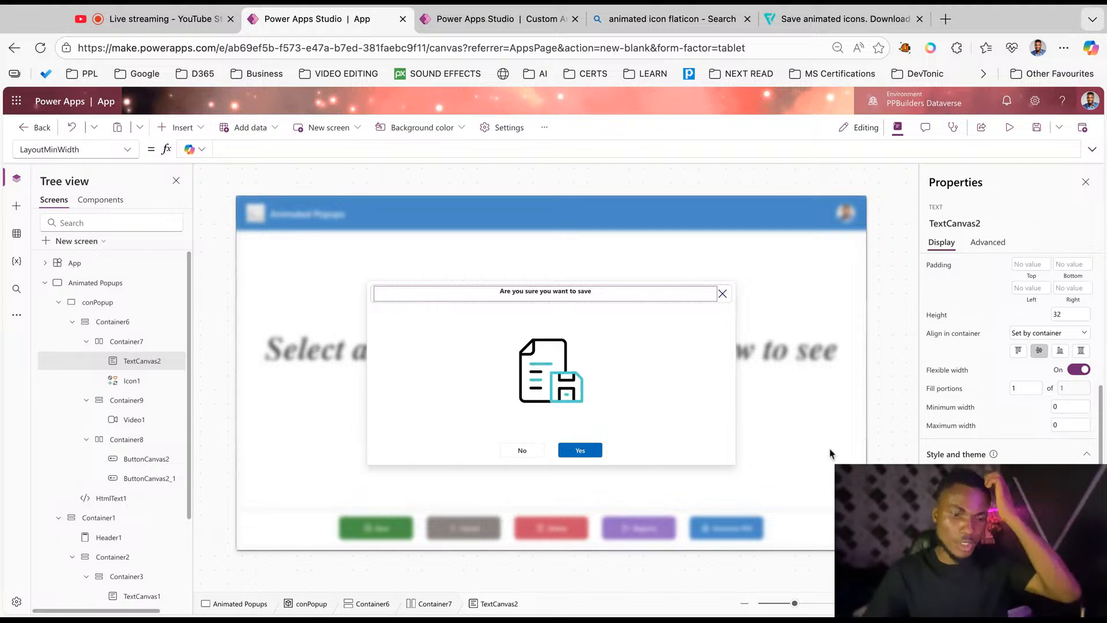
pyautogui.click(743, 345)
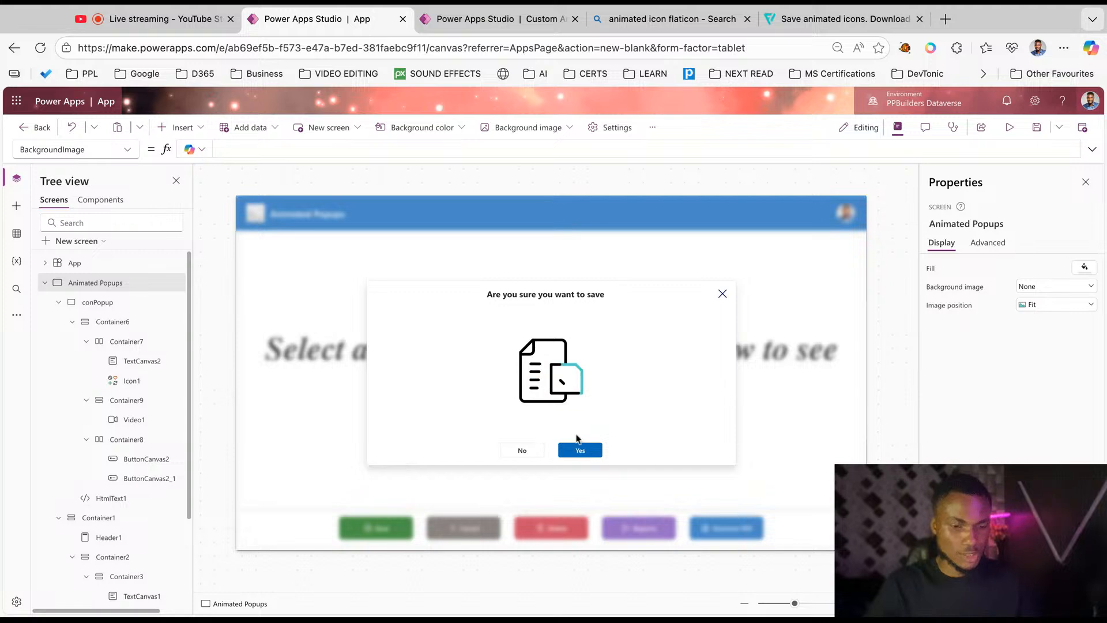
# Set the gap in the container holding the No and Yes buttons to 40.
pyautogui.click(658, 442)
pyautogui.click(662, 452)
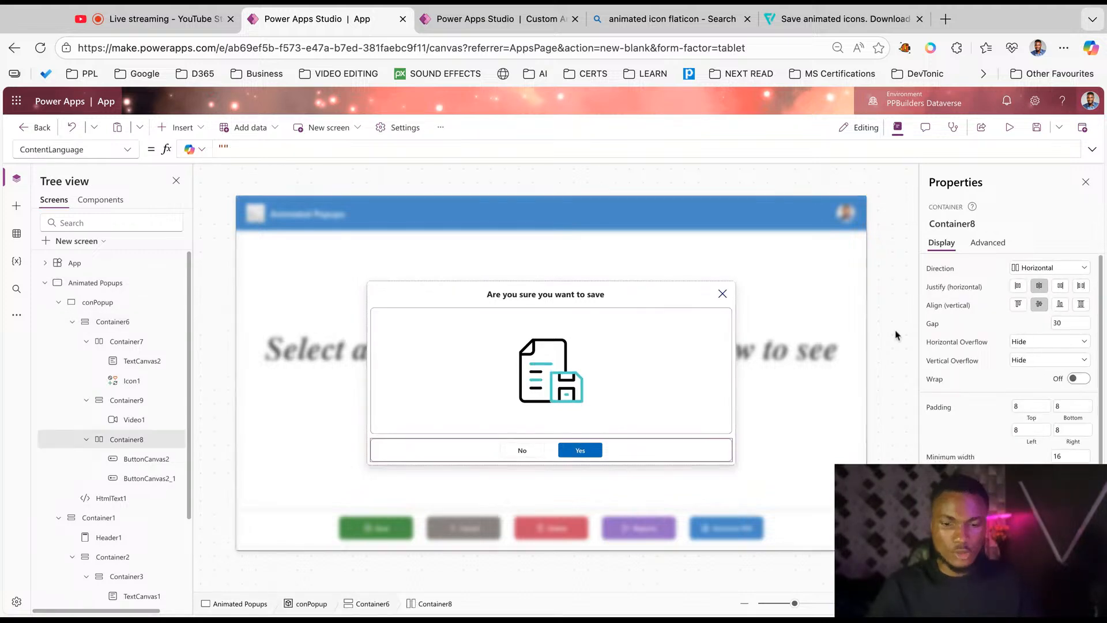
pyautogui.doubleClick(1062, 322)
pyautogui.write('40')
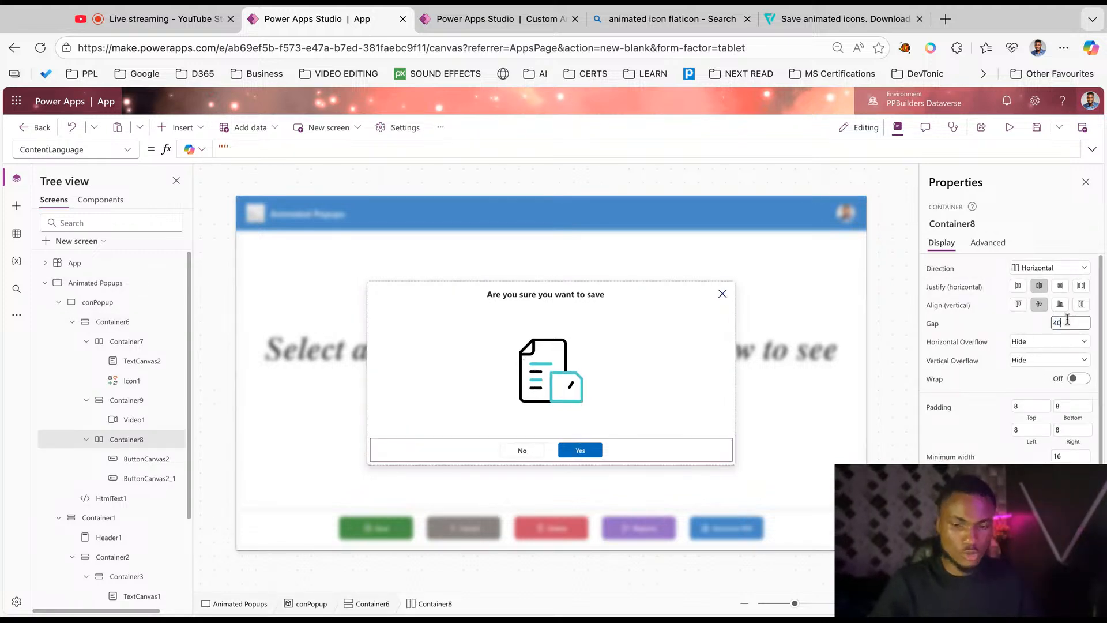
pyautogui.press('Tab')
pyautogui.click(588, 411)
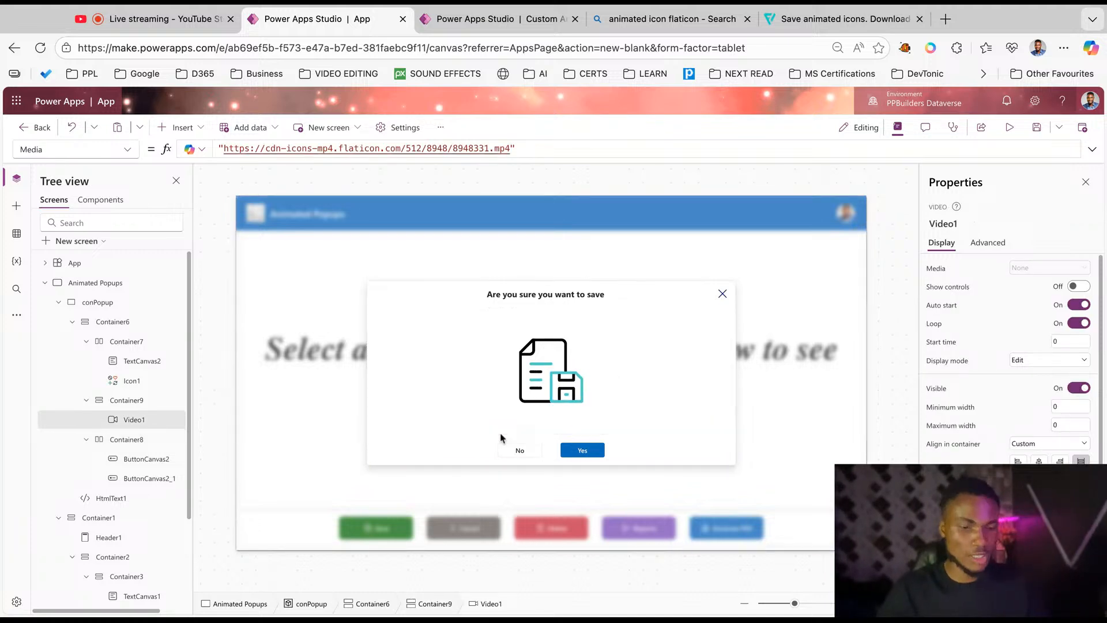
# Test the popup by closing it with No and reopening it from the Save button.
pyautogui.click(511, 451)
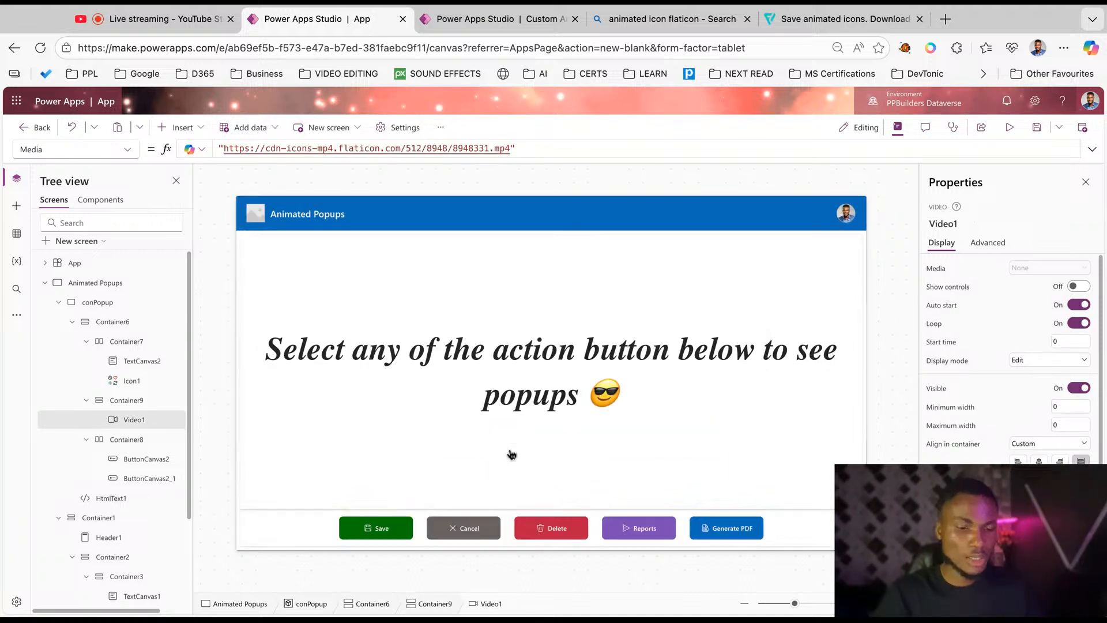
pyautogui.click(91, 303)
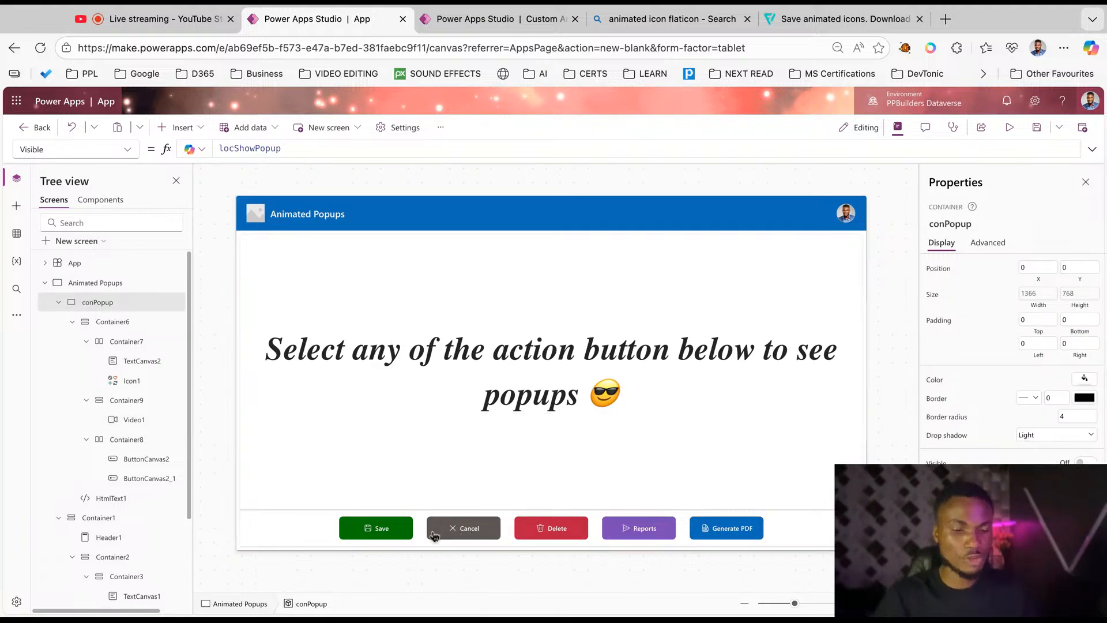
pyautogui.keyDown('alt'); pyautogui.click(377, 529); pyautogui.keyUp('alt')
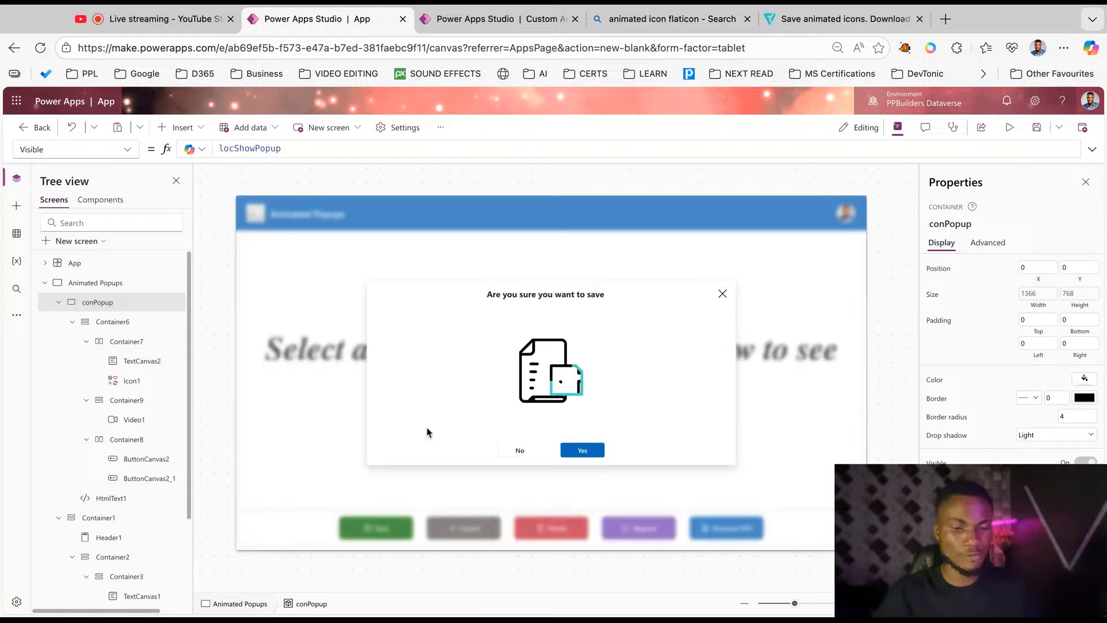
pyautogui.keyDown('alt'); pyautogui.click(521, 451); pyautogui.keyUp('alt')
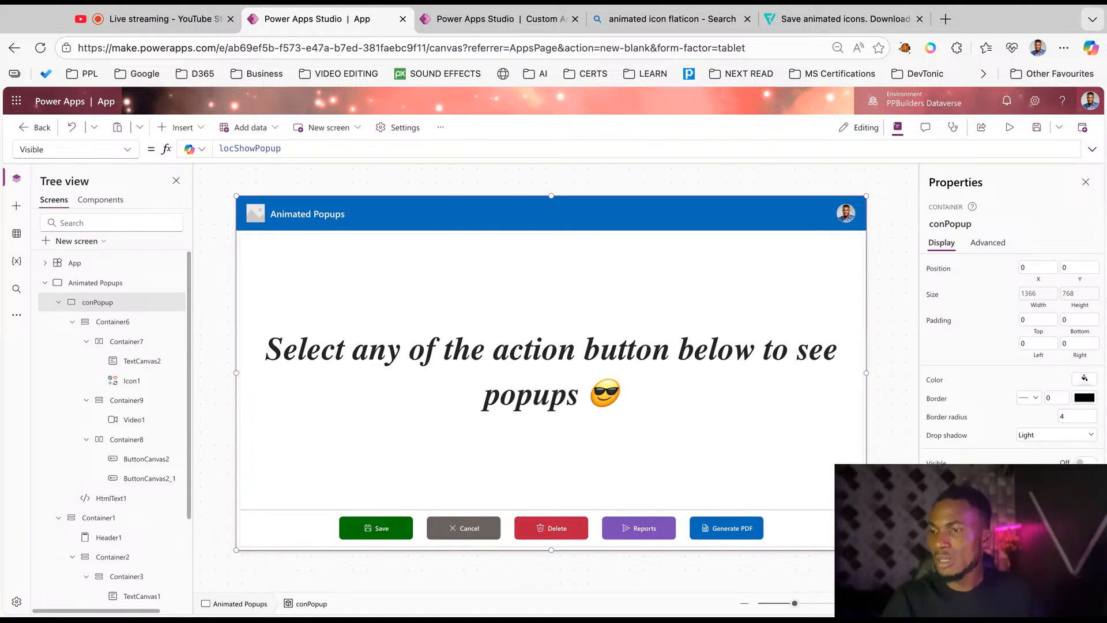
pyautogui.click(87, 264)
pyautogui.keyDown('alt'); pyautogui.click(376, 528); pyautogui.keyUp('alt')
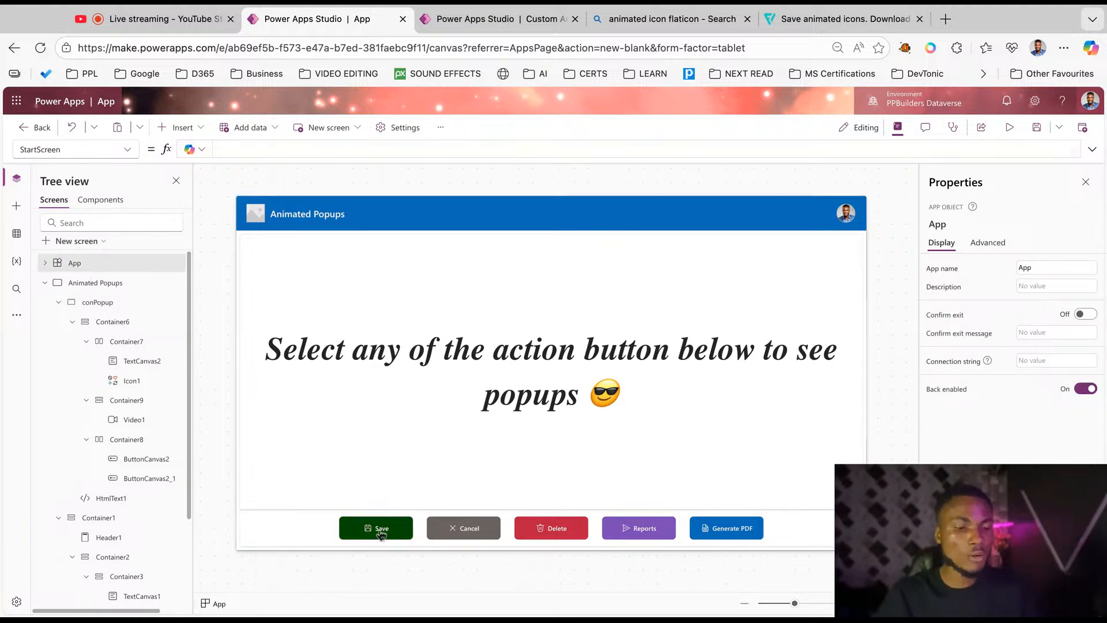
# Select the whole Media URL of the popup's video to examine it.
pyautogui.click(579, 398)
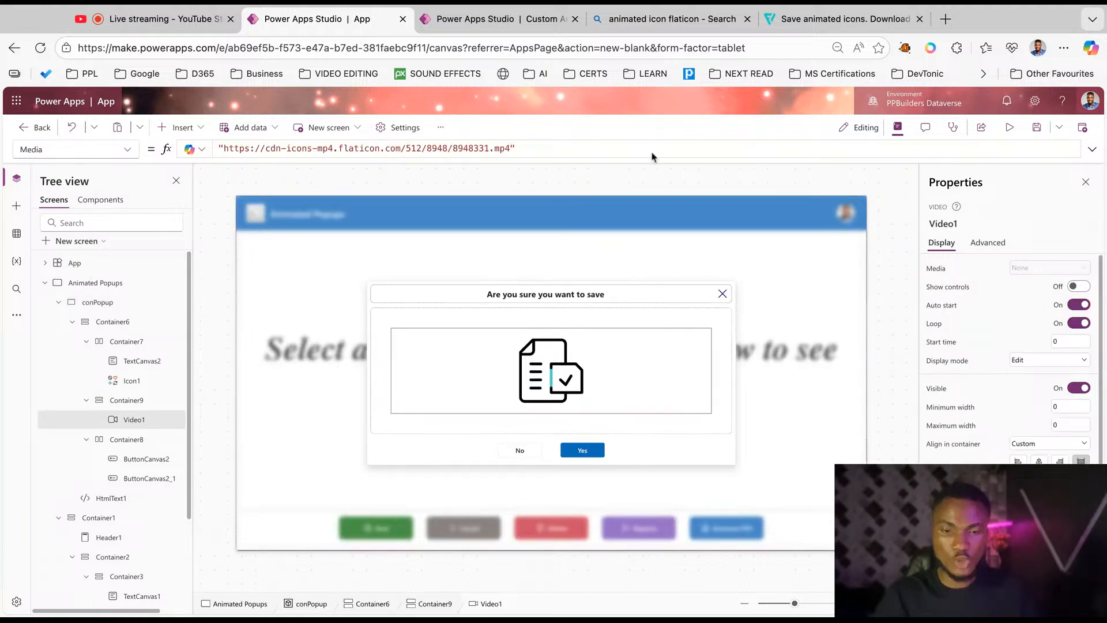
pyautogui.click(526, 150)
pyautogui.hotkey('ctrl', 'a')
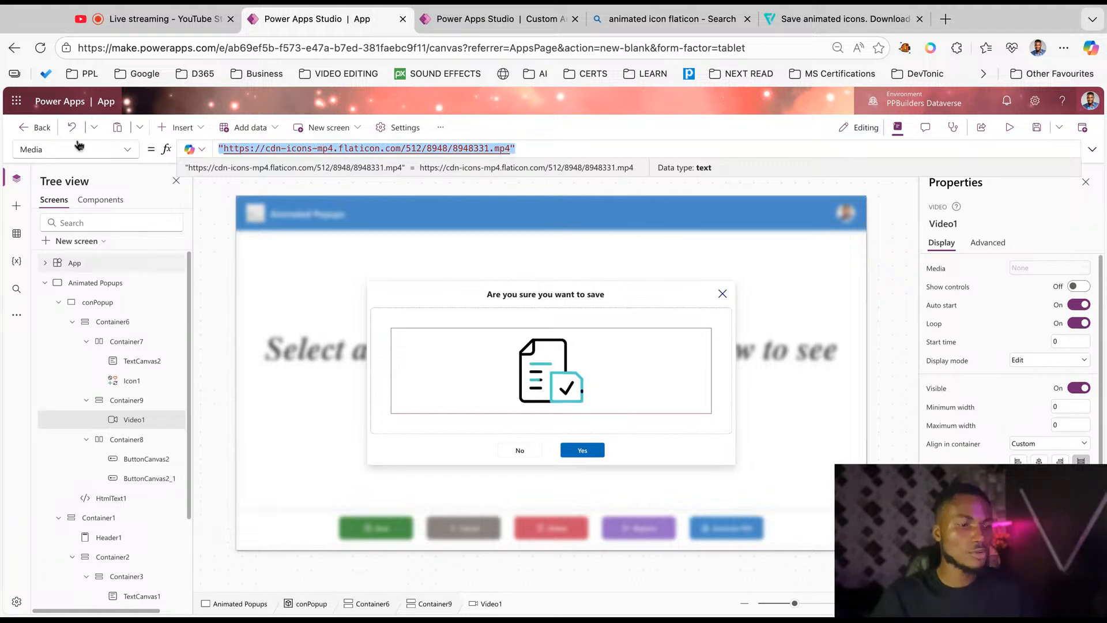
# Define a named formula fxAnimatedSVG as an empty table in the App object's Formulas property.
pyautogui.click(74, 262)
pyautogui.click(103, 149)
pyautogui.click(97, 228)
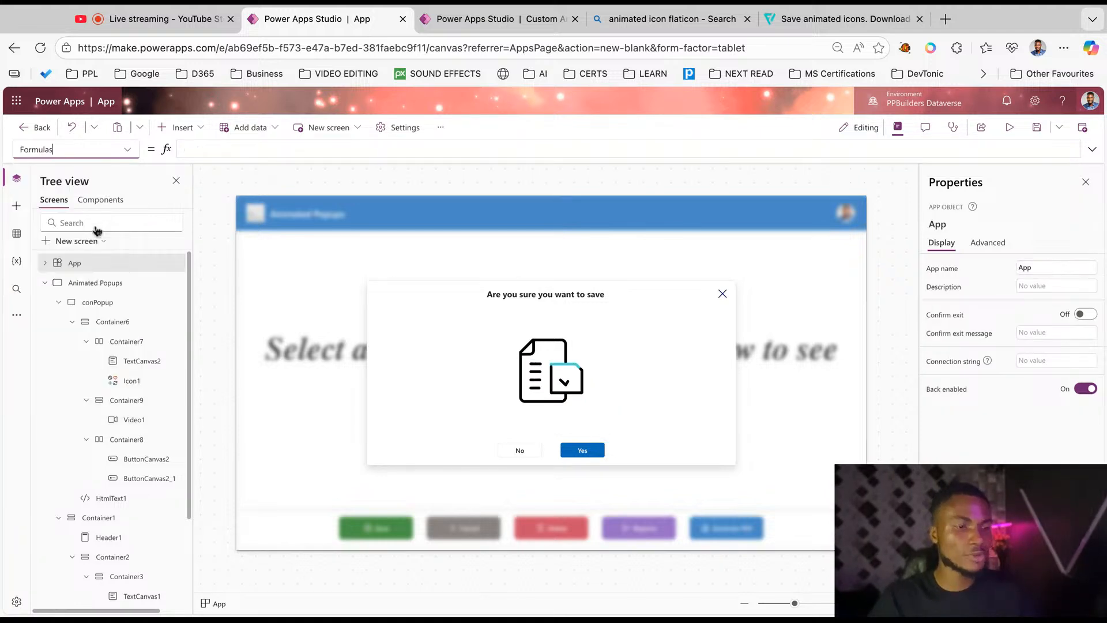
pyautogui.click(1093, 149)
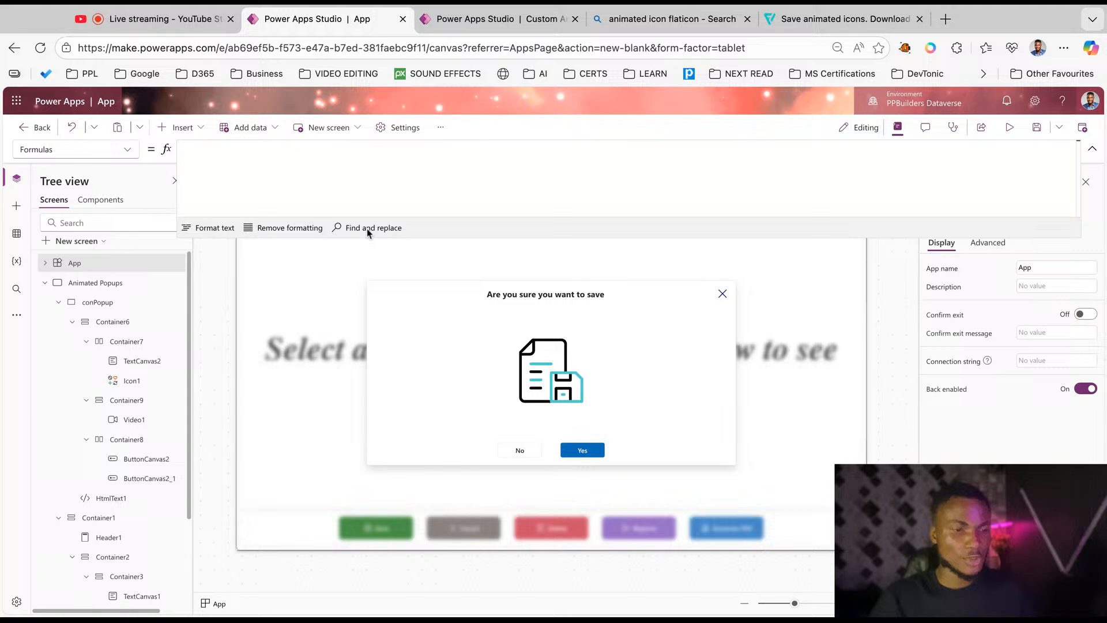
pyautogui.click(295, 173)
pyautogui.write('fxA')
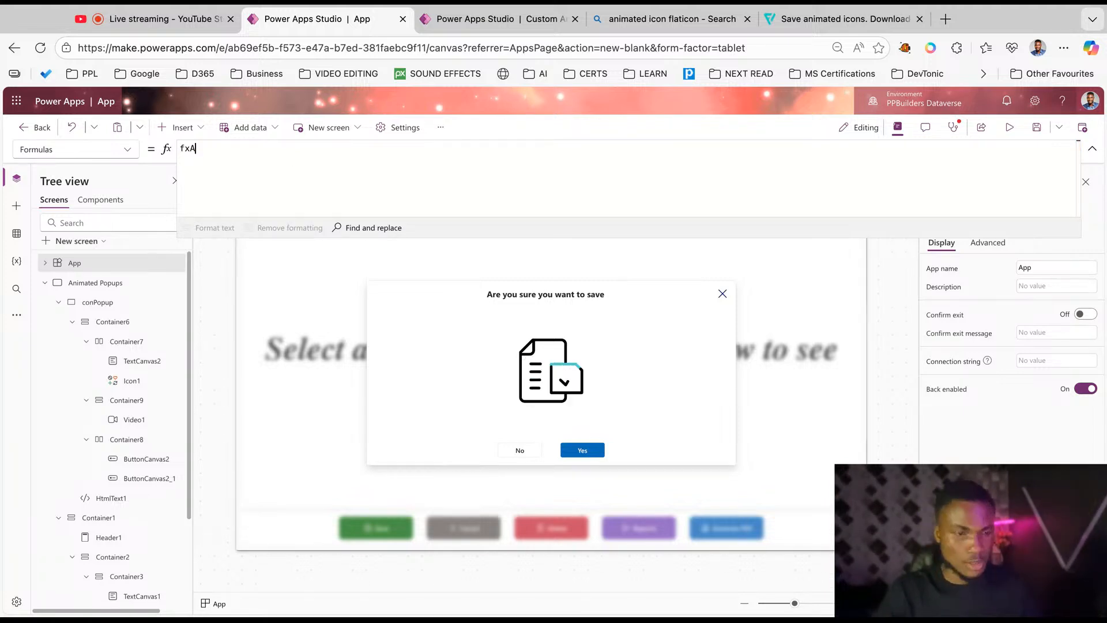
pyautogui.write('nimatedSVG_')
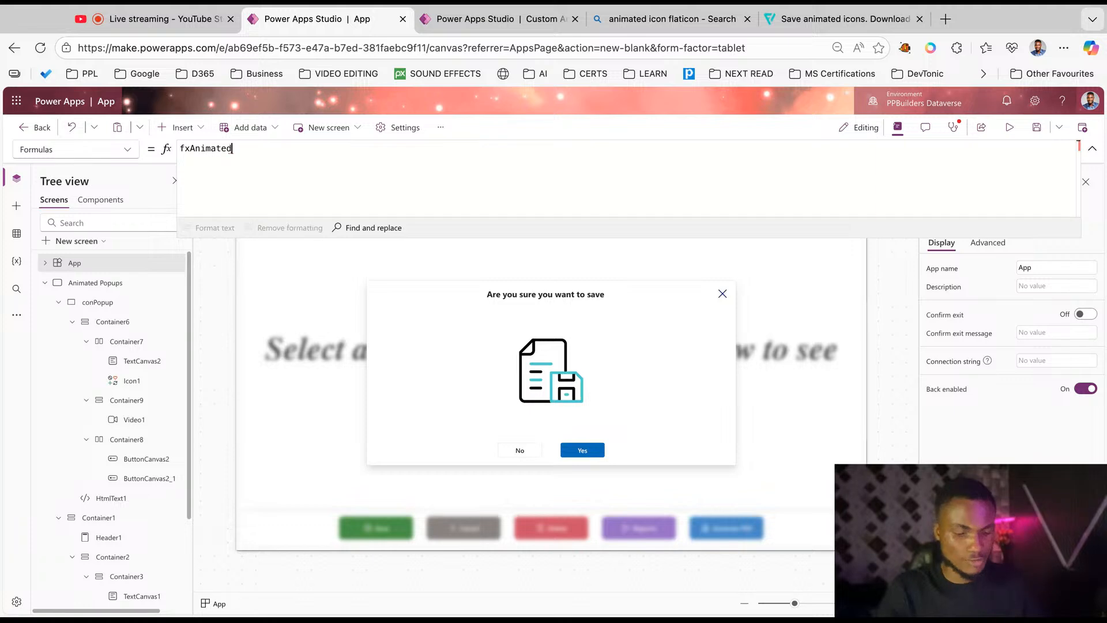
pyautogui.press('BackSpace')
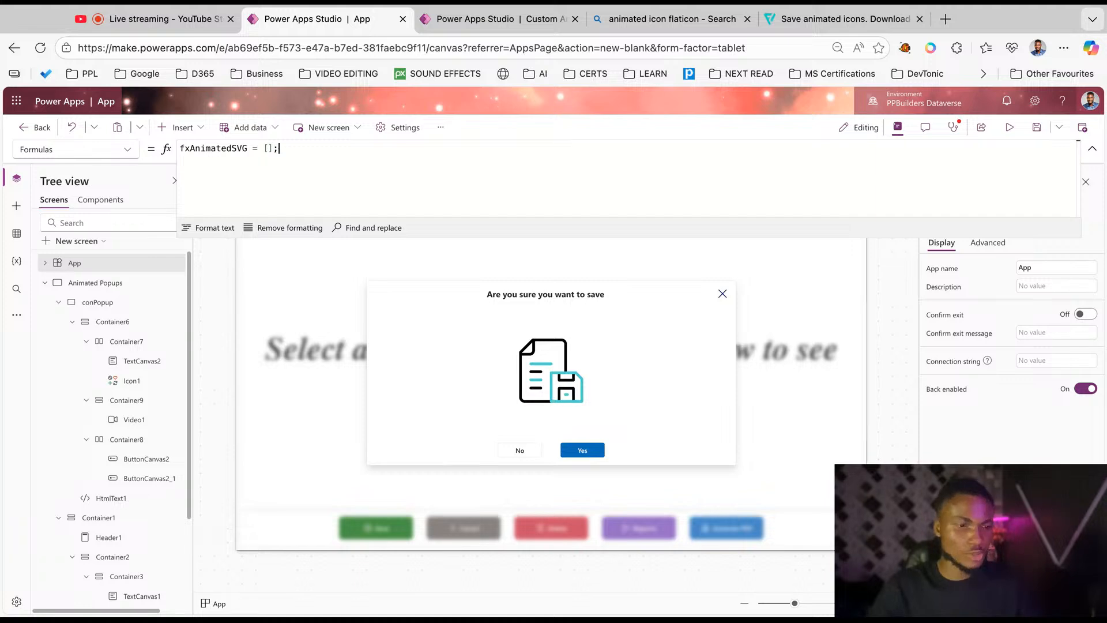
# Add an empty record spread over several lines inside the fxAnimatedSVG table.
pyautogui.press('Return')
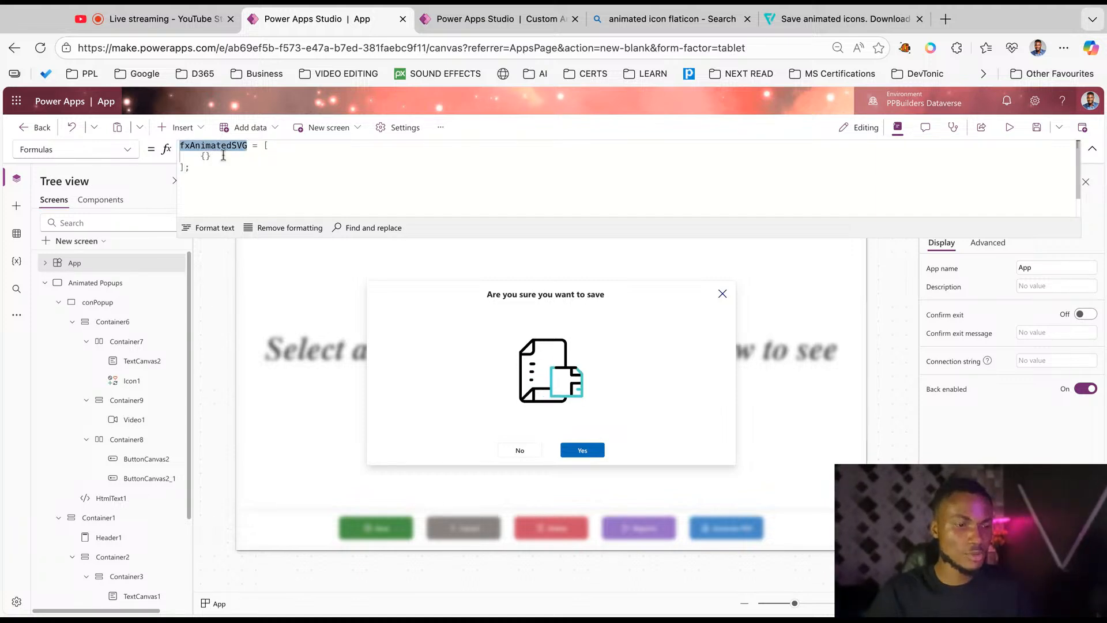
pyautogui.write('{')
pyautogui.press('Return')
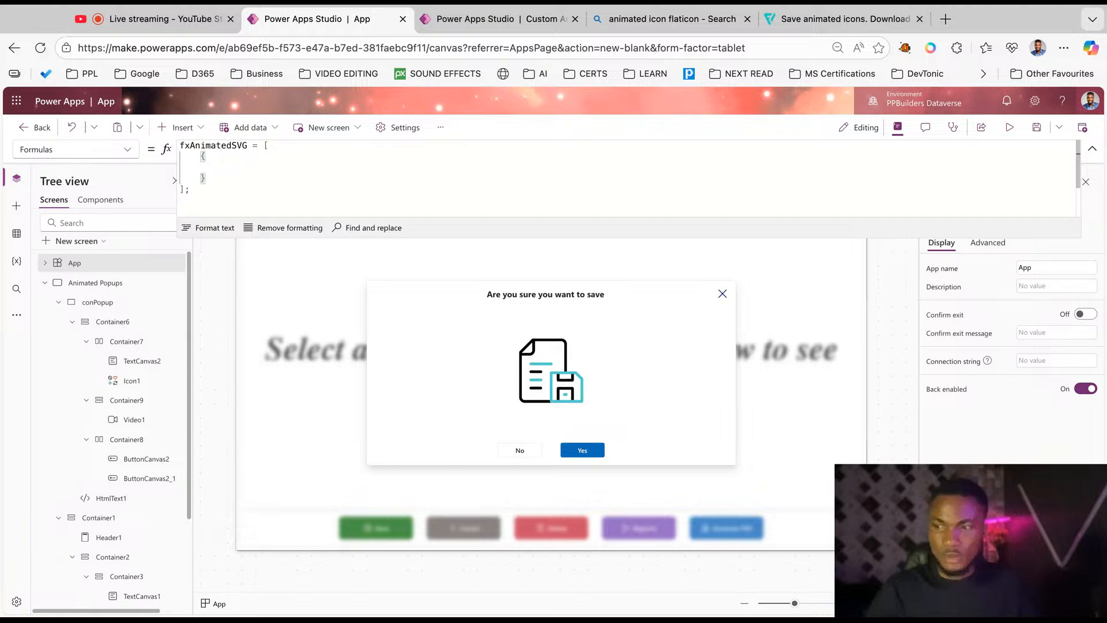
pyautogui.write('ID')
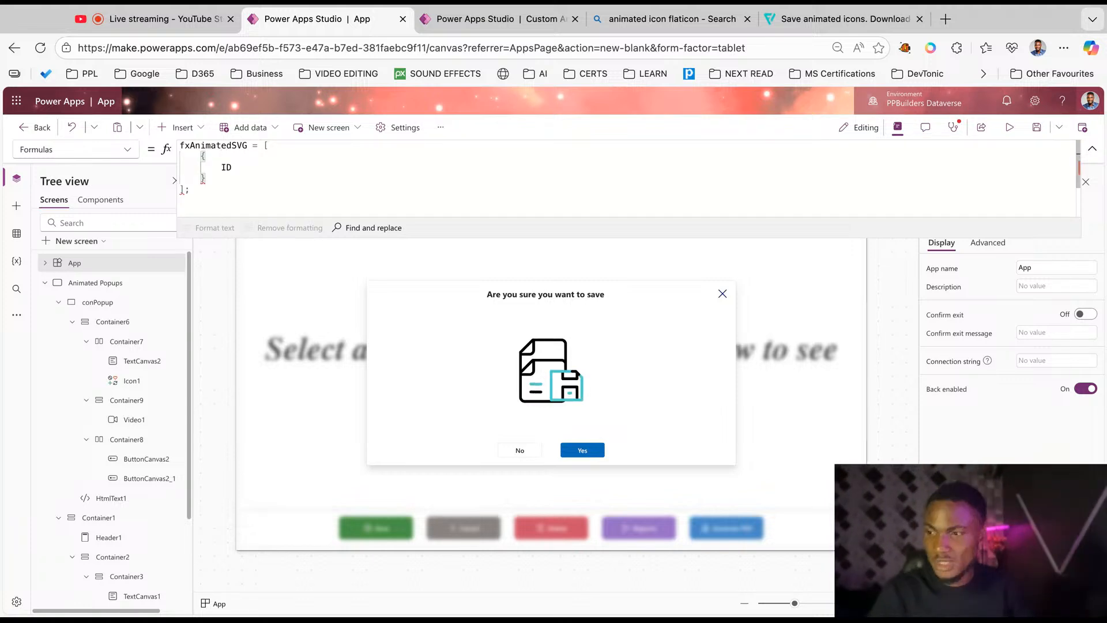
pyautogui.write(': 1,')
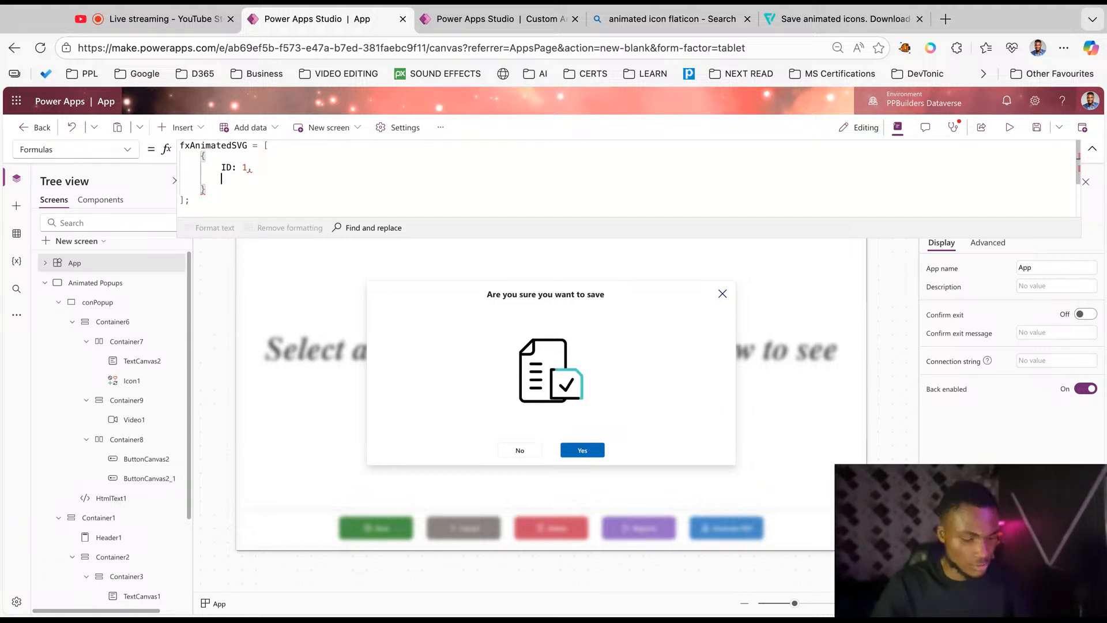
pyautogui.write('Title: ')
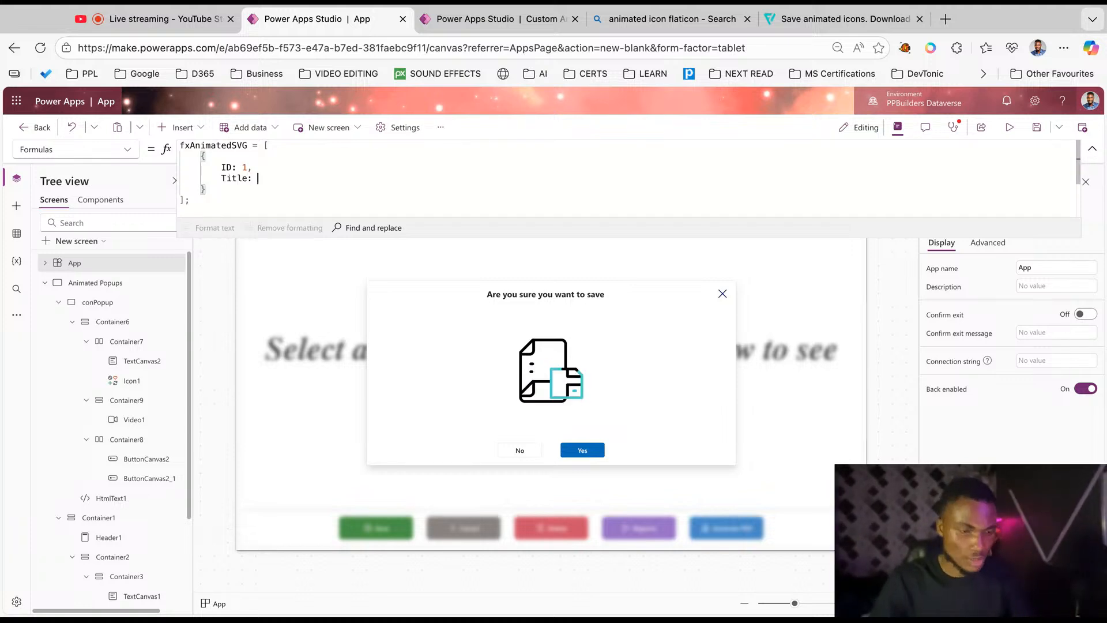
pyautogui.write('"s')
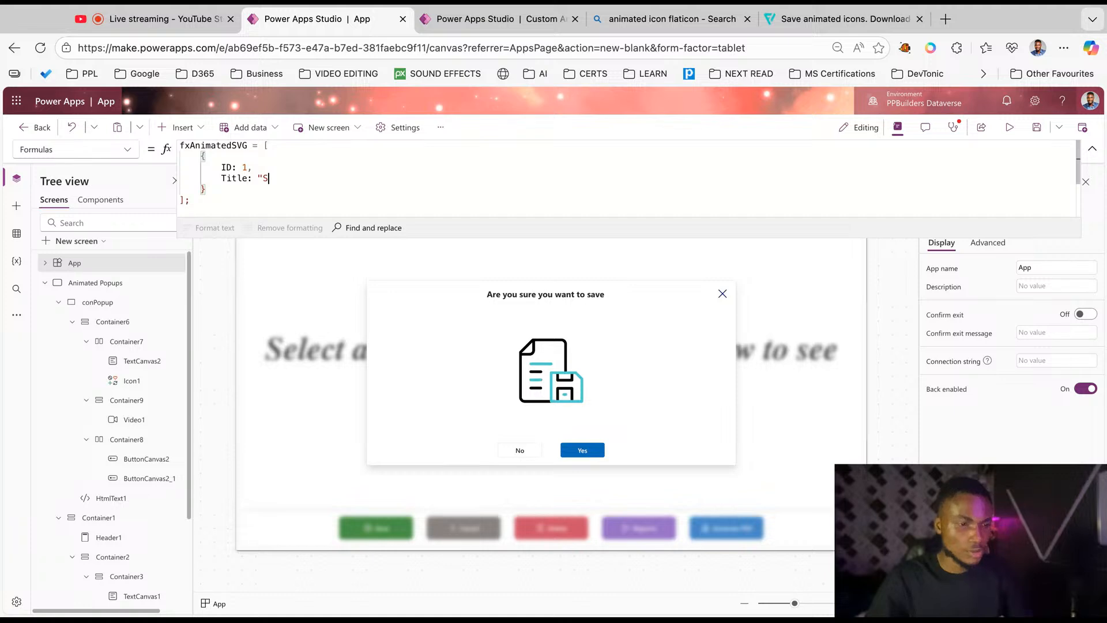
pyautogui.write('aved')
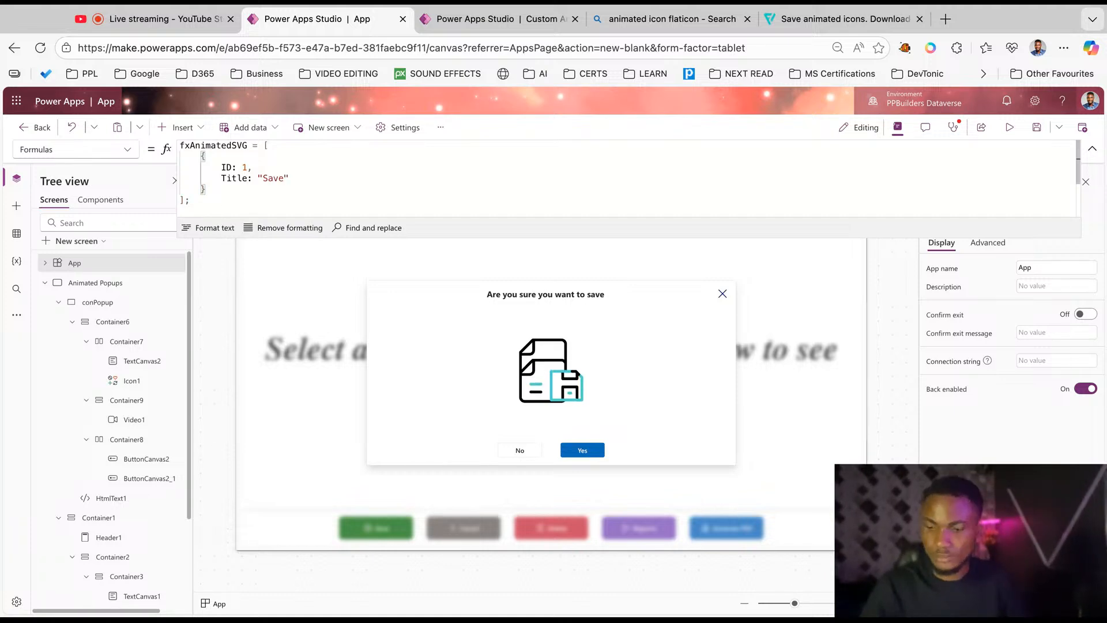
pyautogui.write(',')
pyautogui.press('Return')
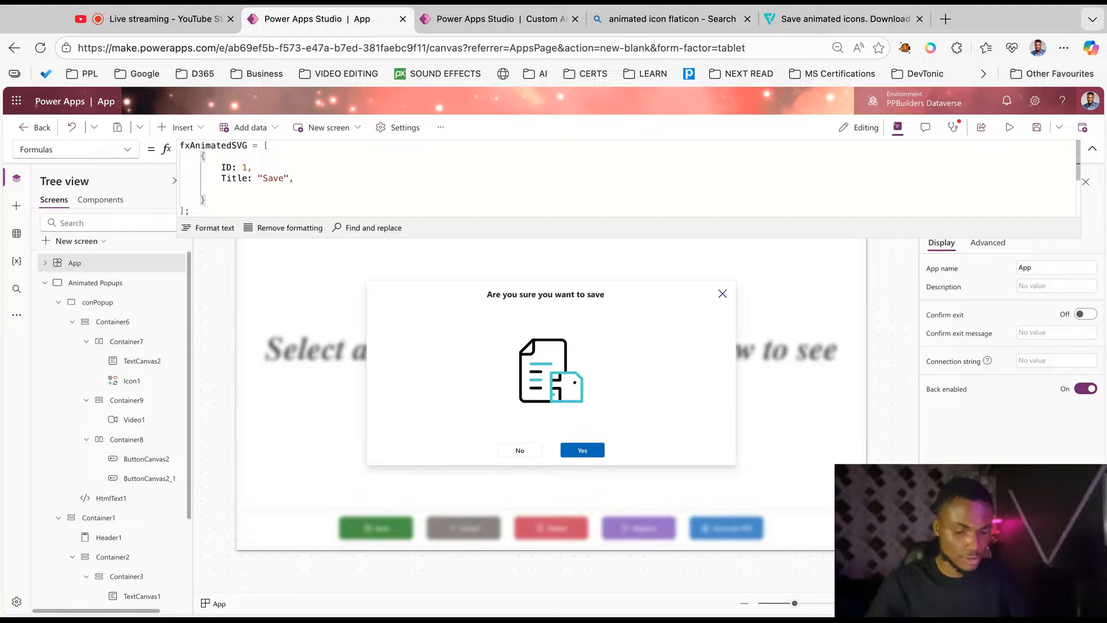
pyautogui.write('URL:')
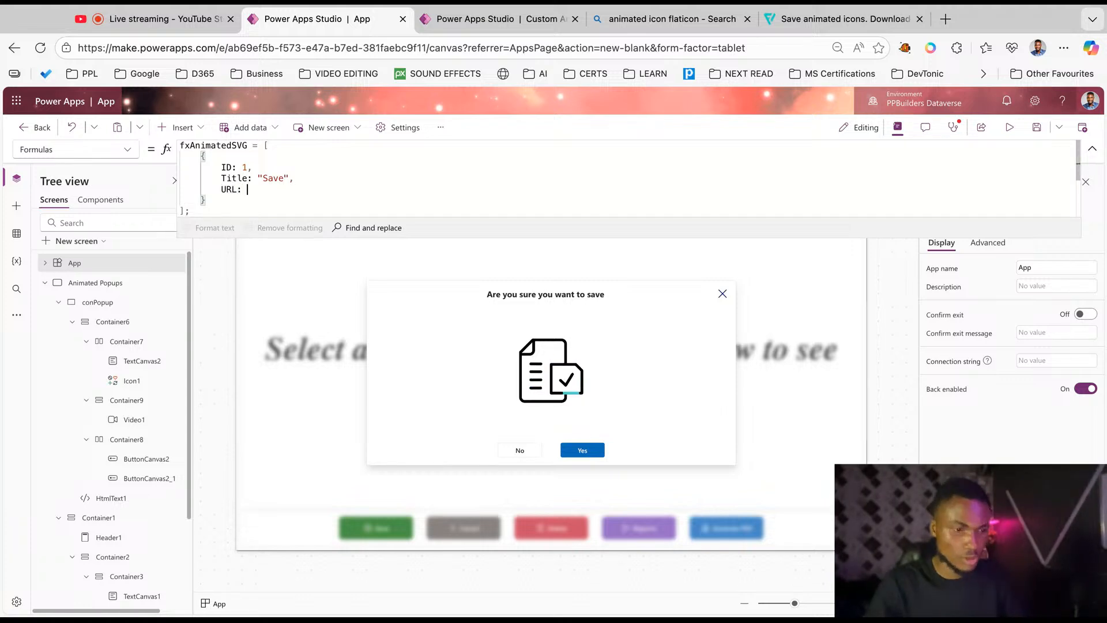
pyautogui.write('"https://cdn-icons-mp4.flaticon.com/512/8948/8948331.mp4"')
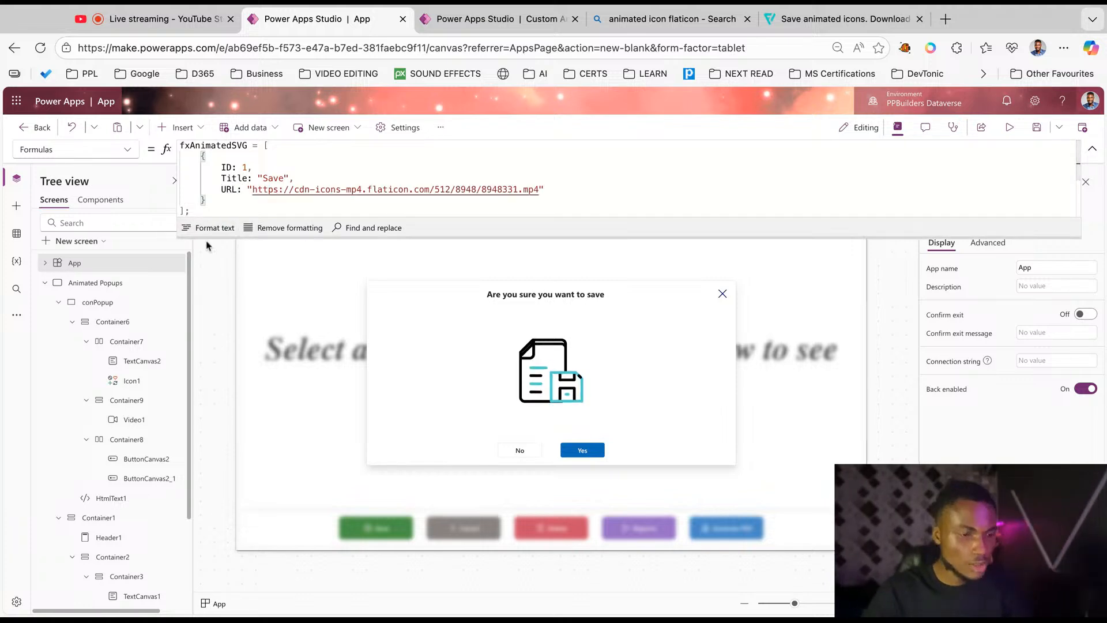
# Enlarge the formula editing area and copy the whole Save record, including its braces.
pyautogui.moveTo(205, 237); pyautogui.dragTo(216, 461)
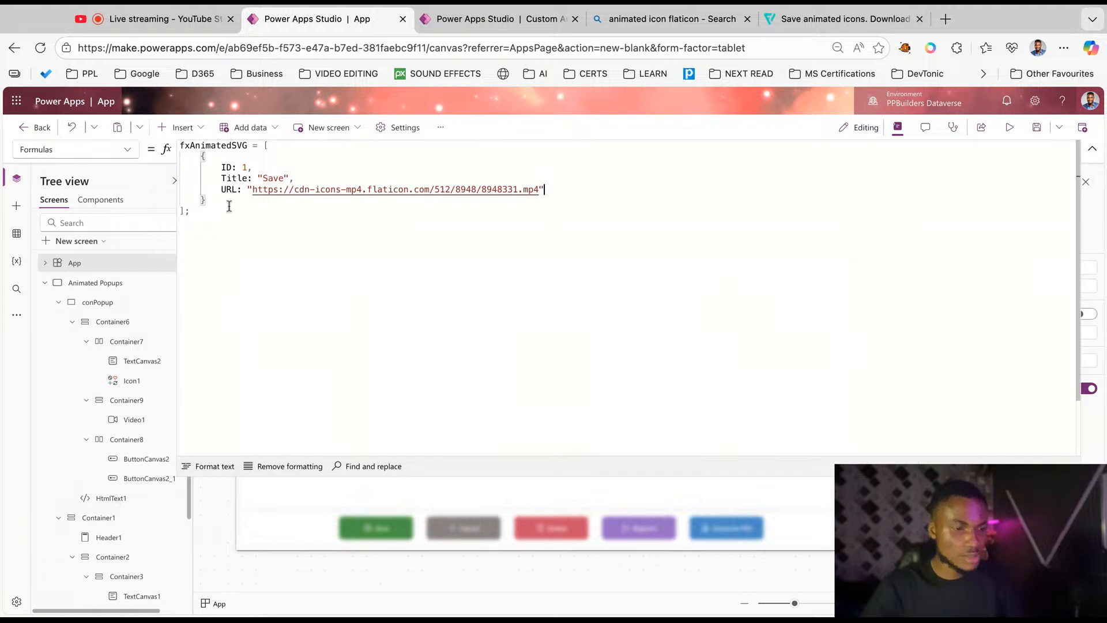
pyautogui.click(222, 205)
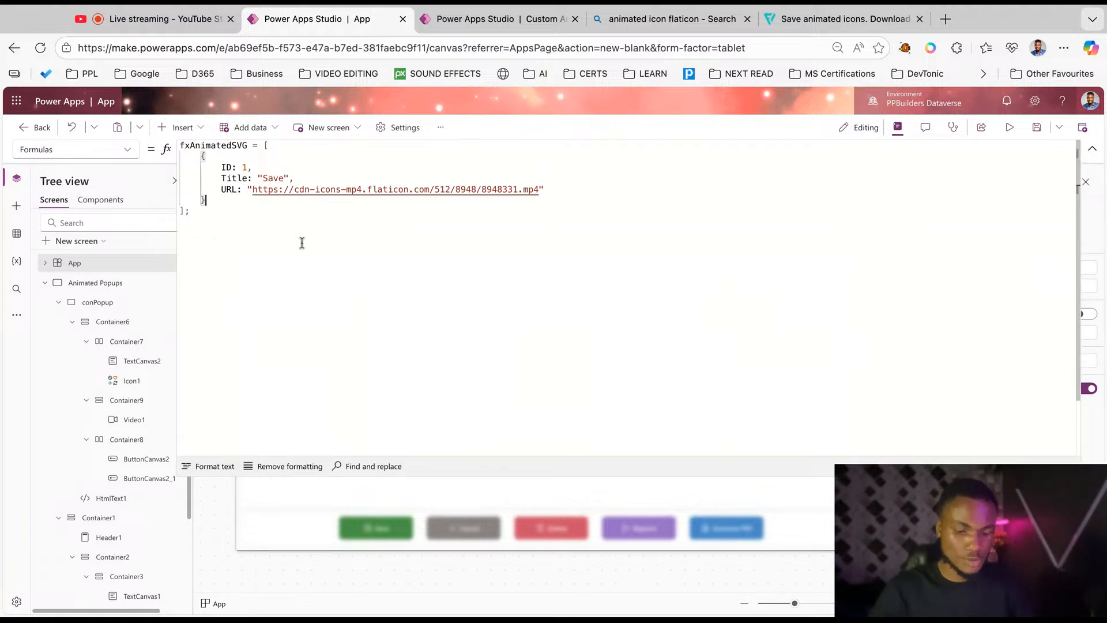
pyautogui.hotkey('shift', 'Up')
pyautogui.hotkey('shift', 'Up')
pyautogui.hotkey('shift', 'Up')
pyautogui.hotkey('shift', 'Up')
pyautogui.press('super+shift+Left')
pyautogui.press('super+shift+Left')
pyautogui.hotkey('ctrl', 'c')
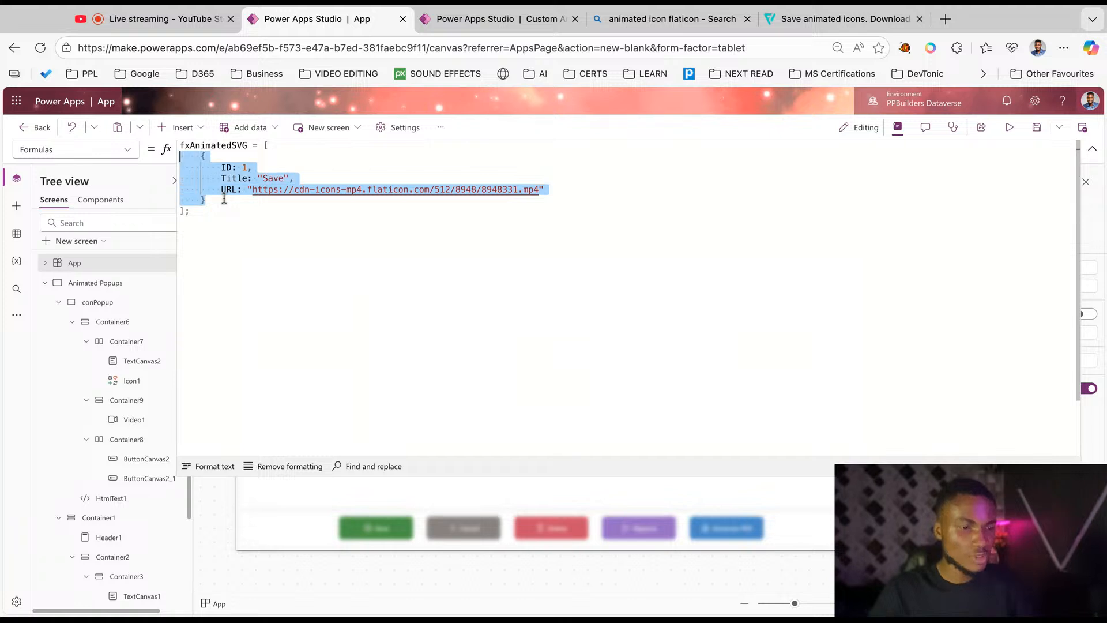
# Add three comma-separated copies of the Save record below it in the table and format the formula text.
pyautogui.click(221, 202)
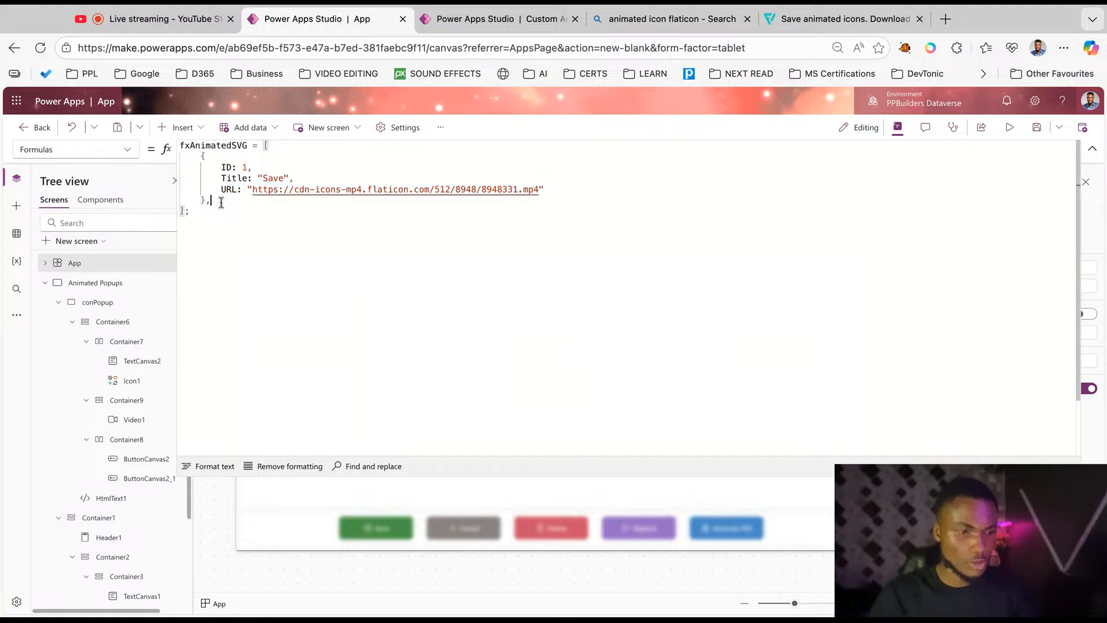
pyautogui.press('Return')
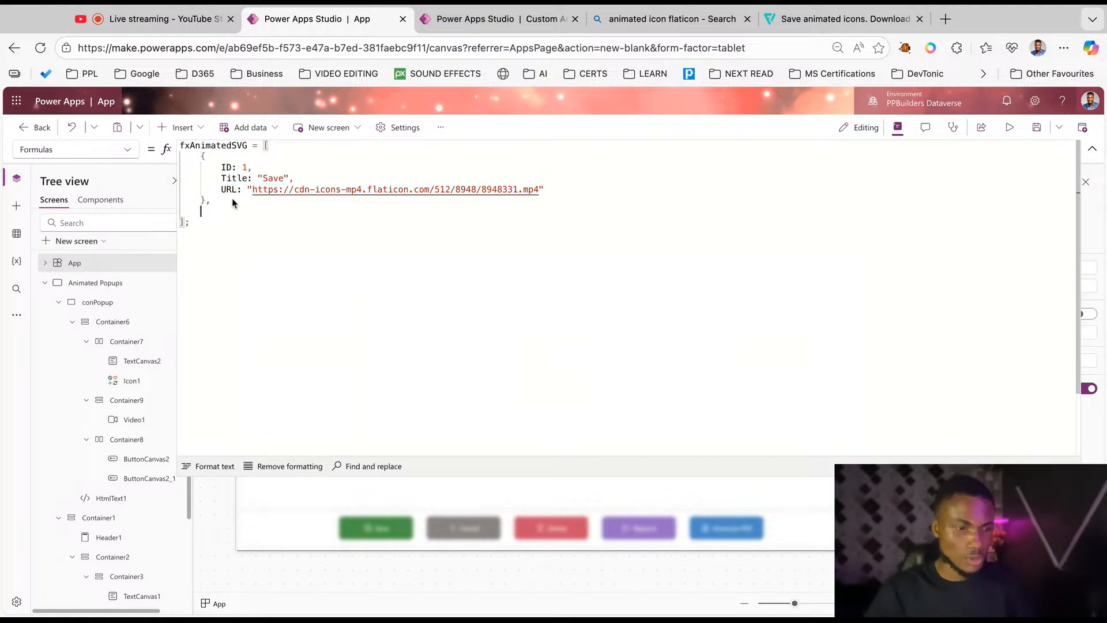
pyautogui.hotkey('ctrl', 'v')
pyautogui.write(',')
pyautogui.press('Return')
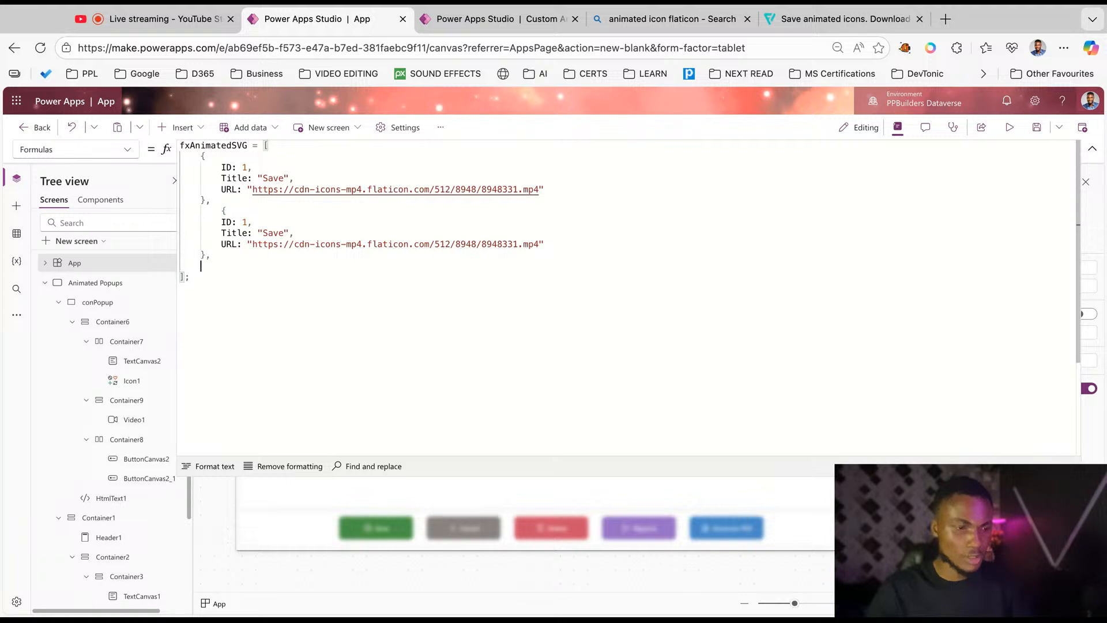
pyautogui.hotkey('ctrl', 'v')
pyautogui.press('BackSpace')
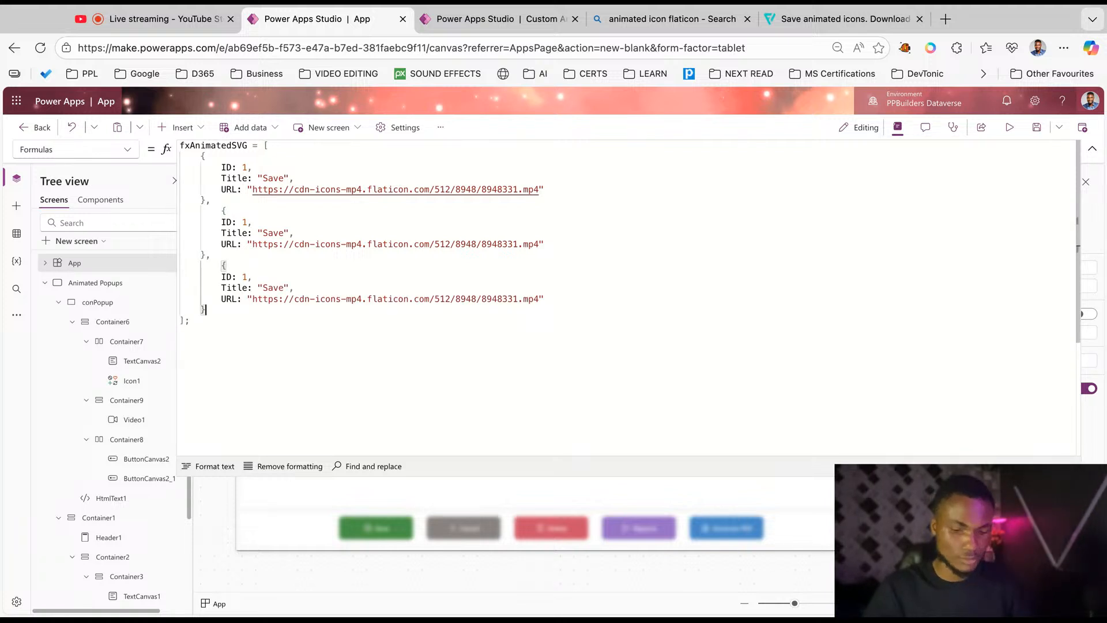
pyautogui.write(',')
pyautogui.press('Return')
pyautogui.hotkey('ctrl', 'v')
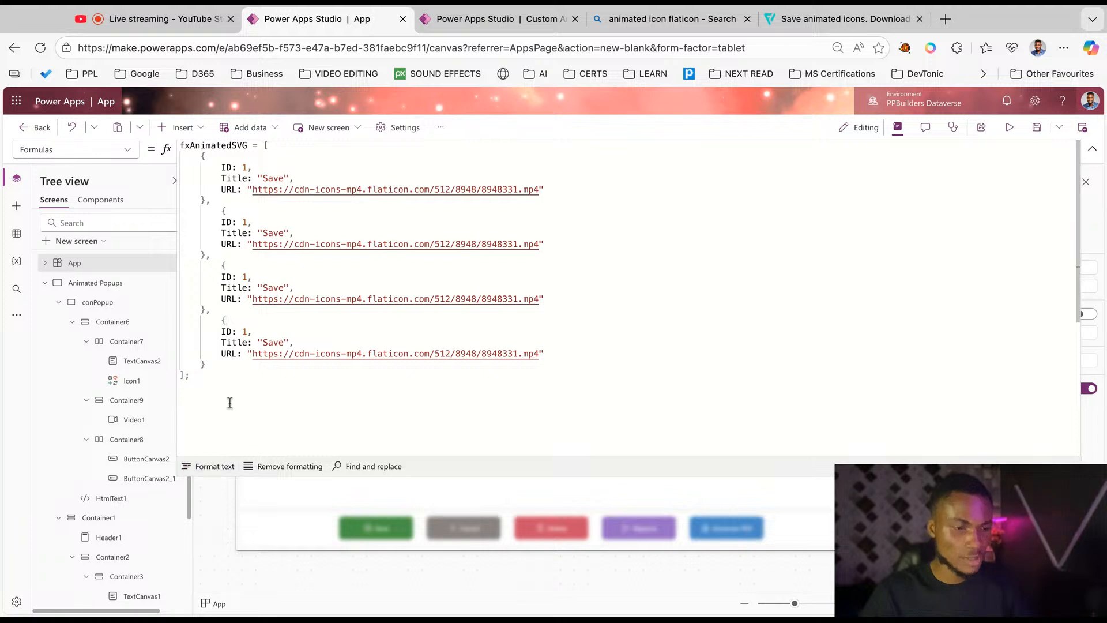
pyautogui.click(212, 467)
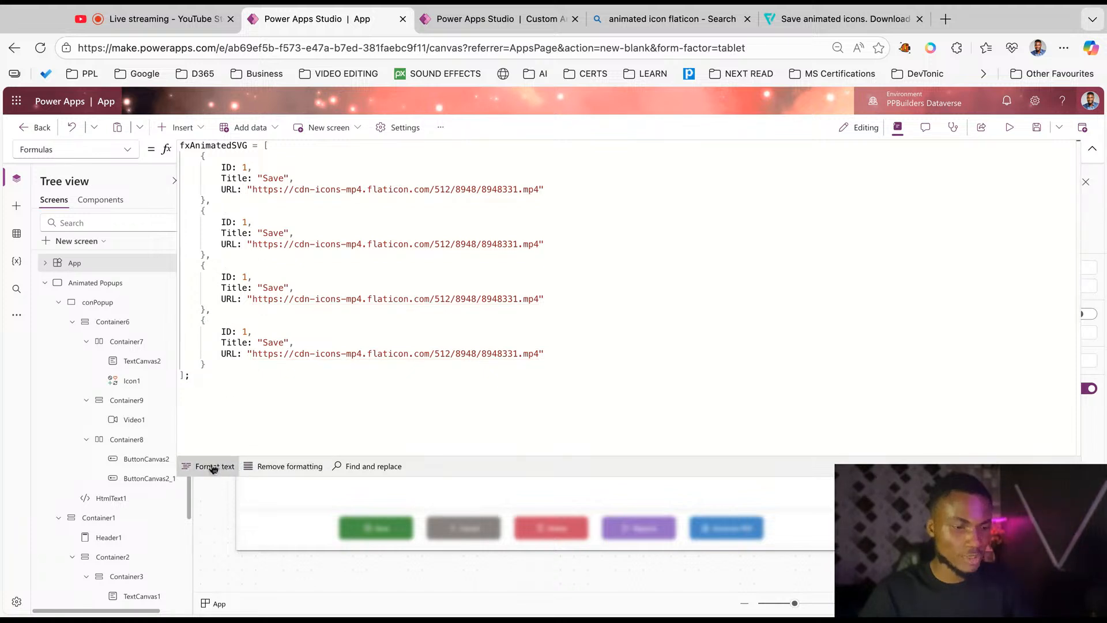
# Change the second record's Title to "Cancel".
pyautogui.click(336, 202)
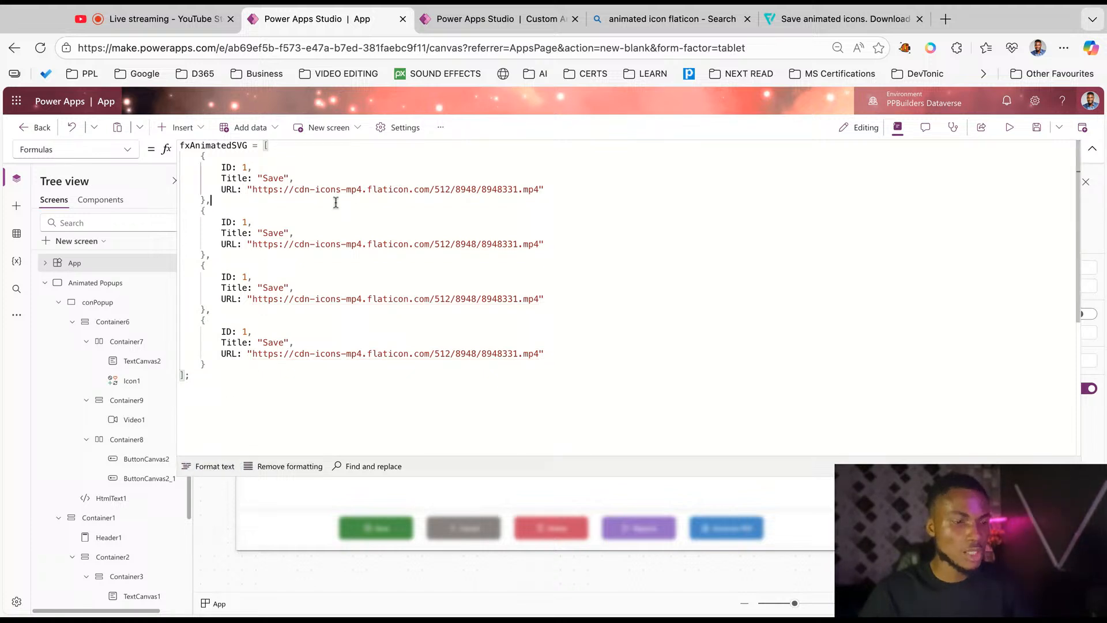
pyautogui.doubleClick(275, 232)
pyautogui.write('Canc')
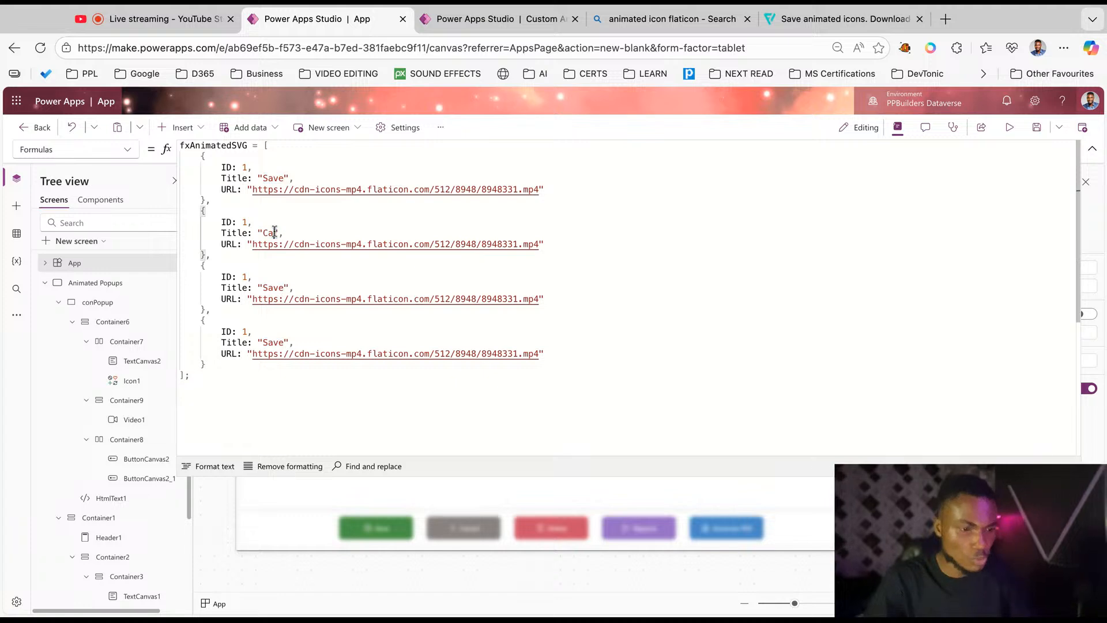
pyautogui.write('el')
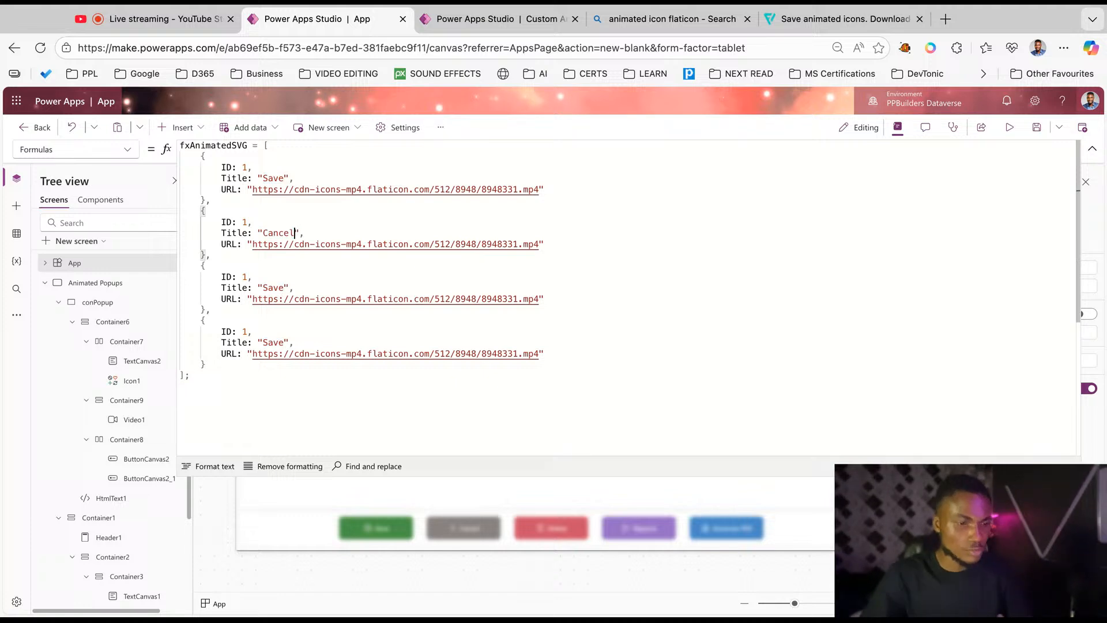
# Switch to Flaticon, search the animated icons for "Cancel" and open the No Data icon showing an outlined document with a crossed magnifier.
pyautogui.doubleClick(277, 234)
pyautogui.click(816, 18)
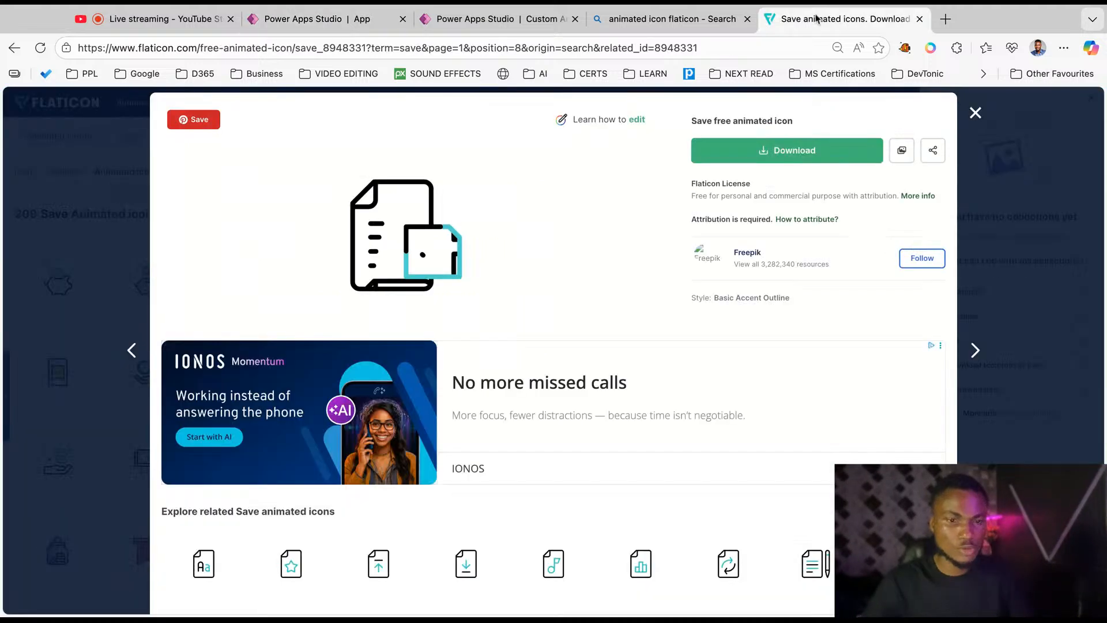
pyautogui.click(675, 20)
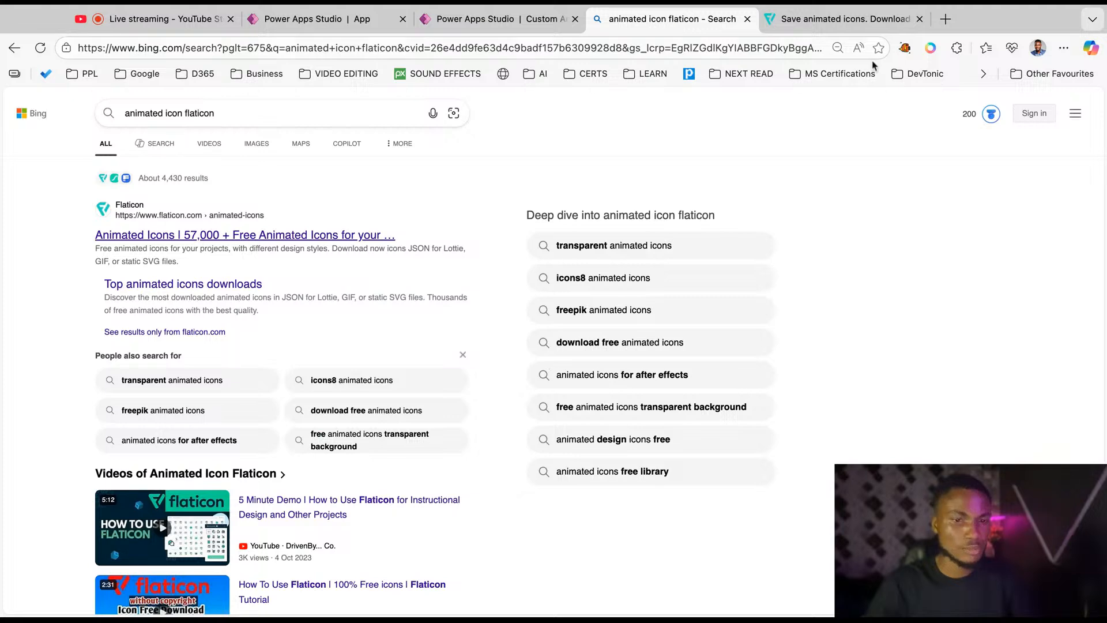
pyautogui.click(809, 20)
pyautogui.click(976, 113)
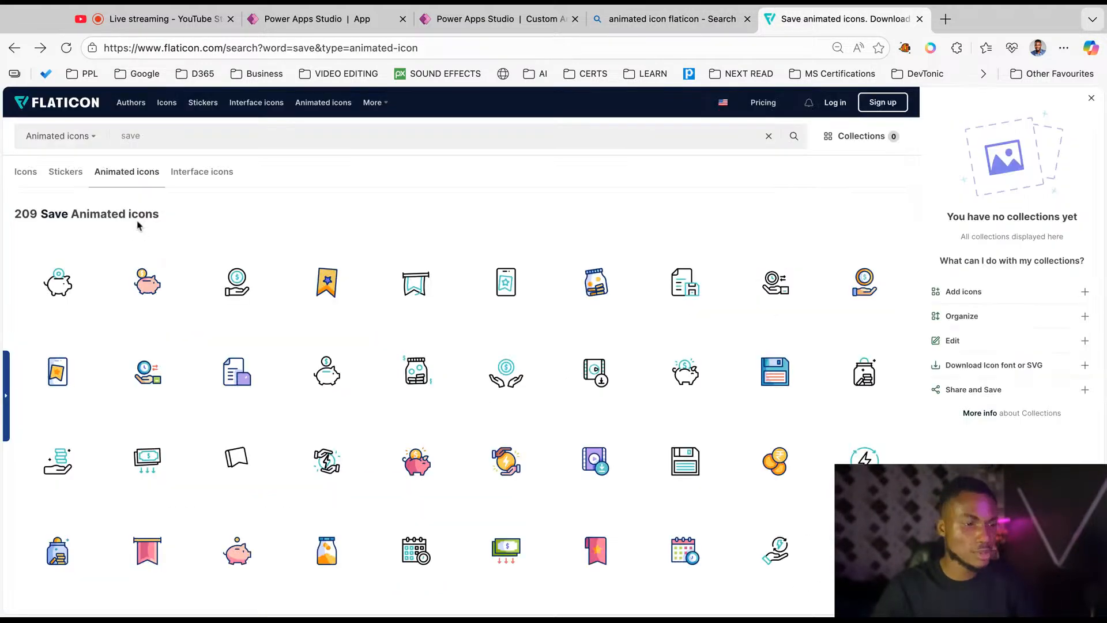
pyautogui.doubleClick(169, 136)
pyautogui.write('Cancel')
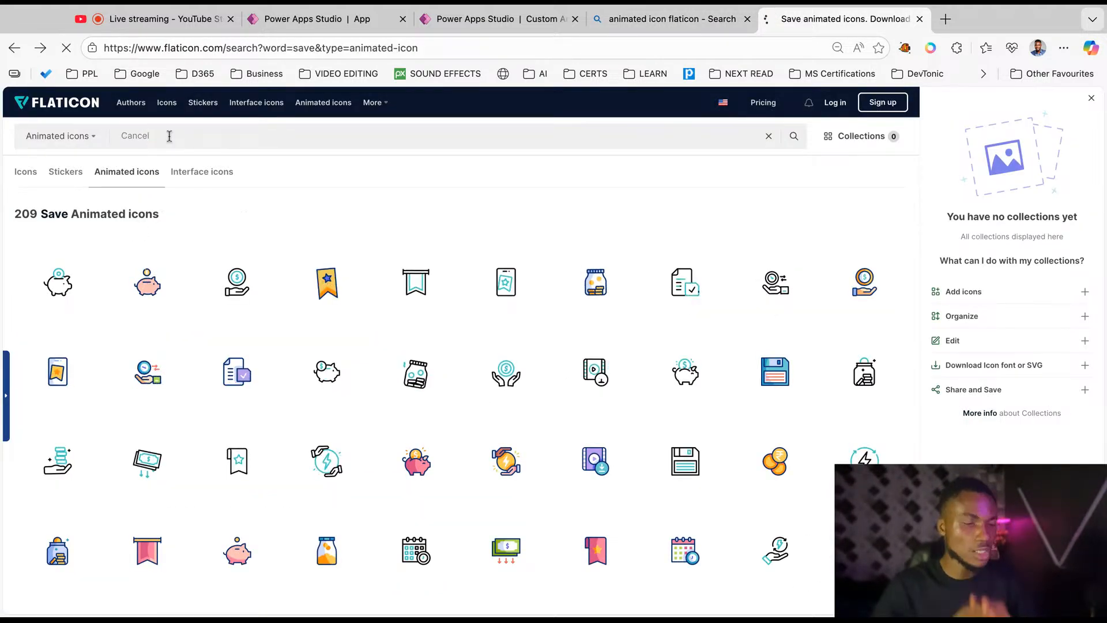
pyautogui.press('Return')
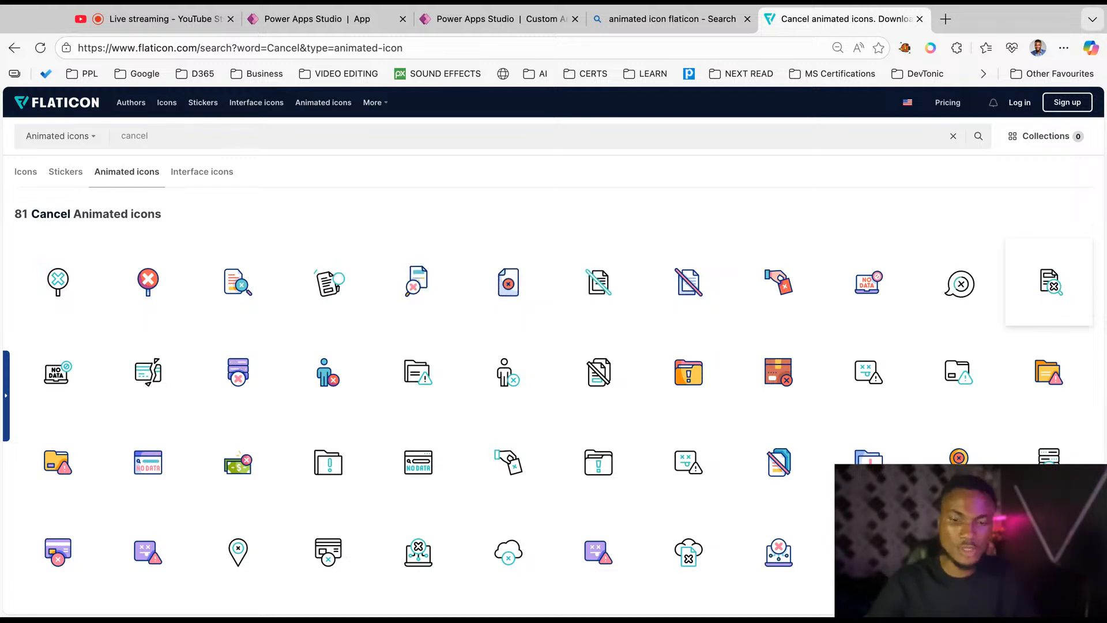
pyautogui.click(1049, 282)
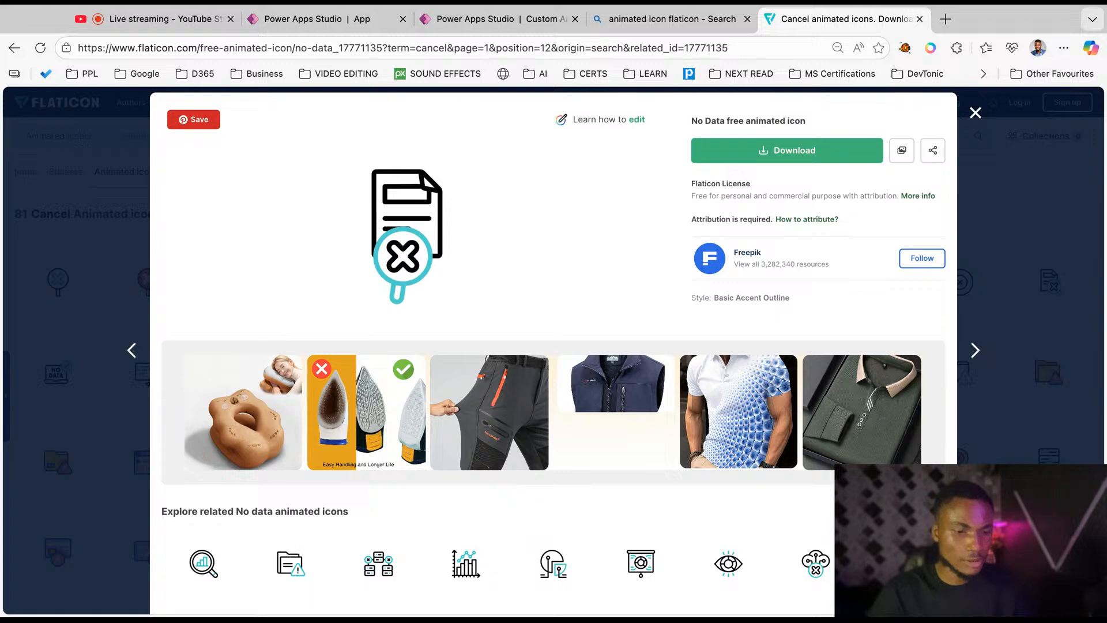
pyautogui.click(166, 22)
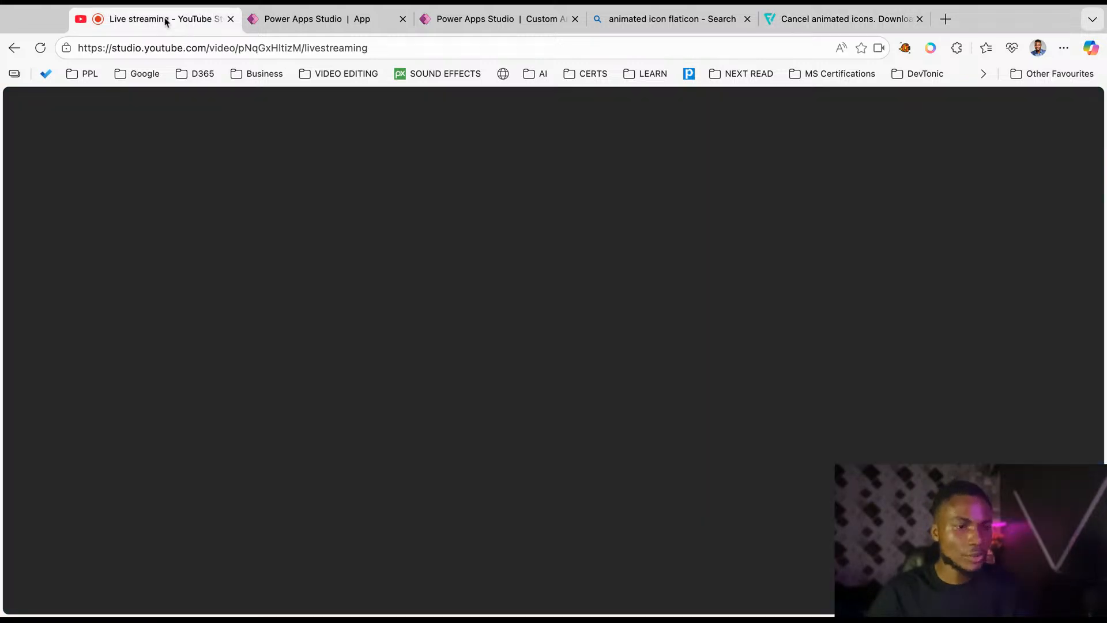
pyautogui.click(308, 21)
pyautogui.click(179, 23)
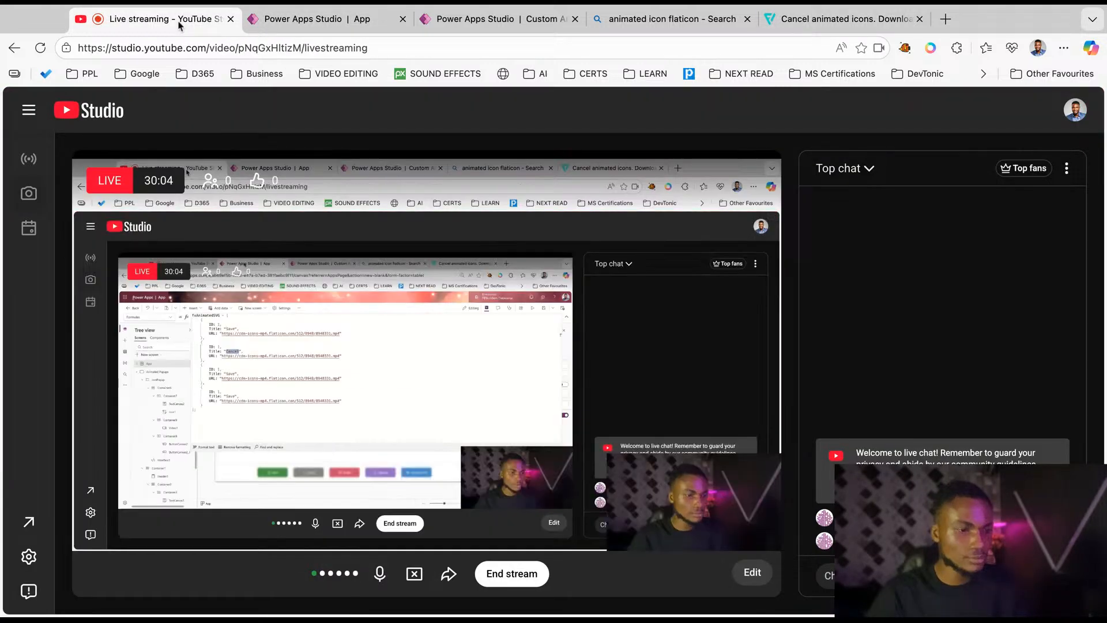
pyautogui.click(305, 20)
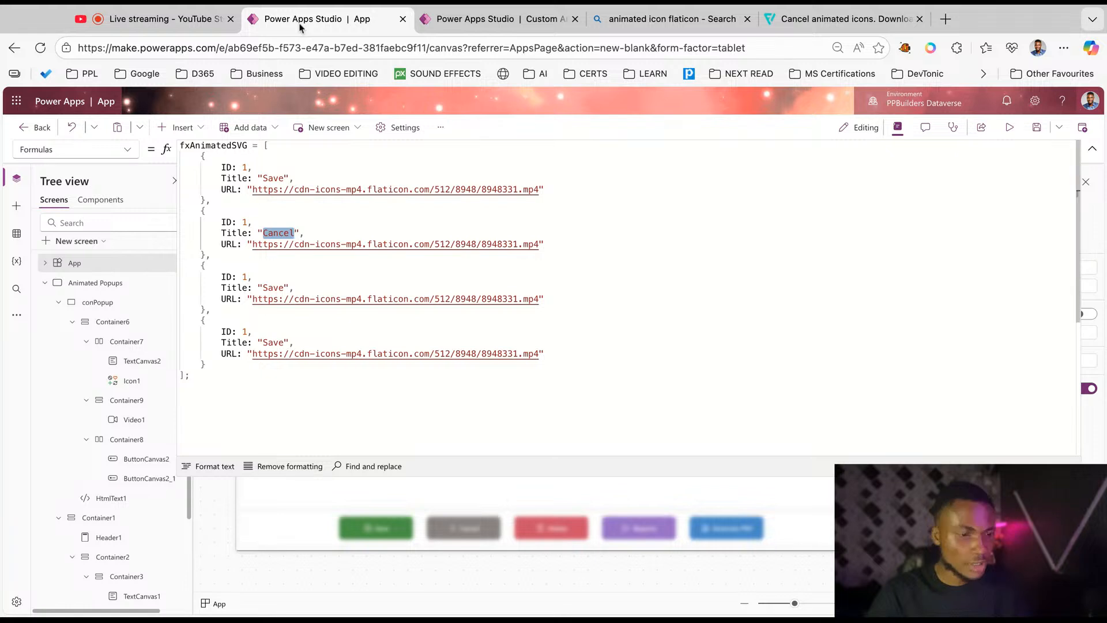
pyautogui.press('Down')
pyautogui.hotkey('alt', 'Left')
pyautogui.hotkey('alt', 'Left')
pyautogui.press('shift+super+Right')
pyautogui.hotkey('shift', 'Left')
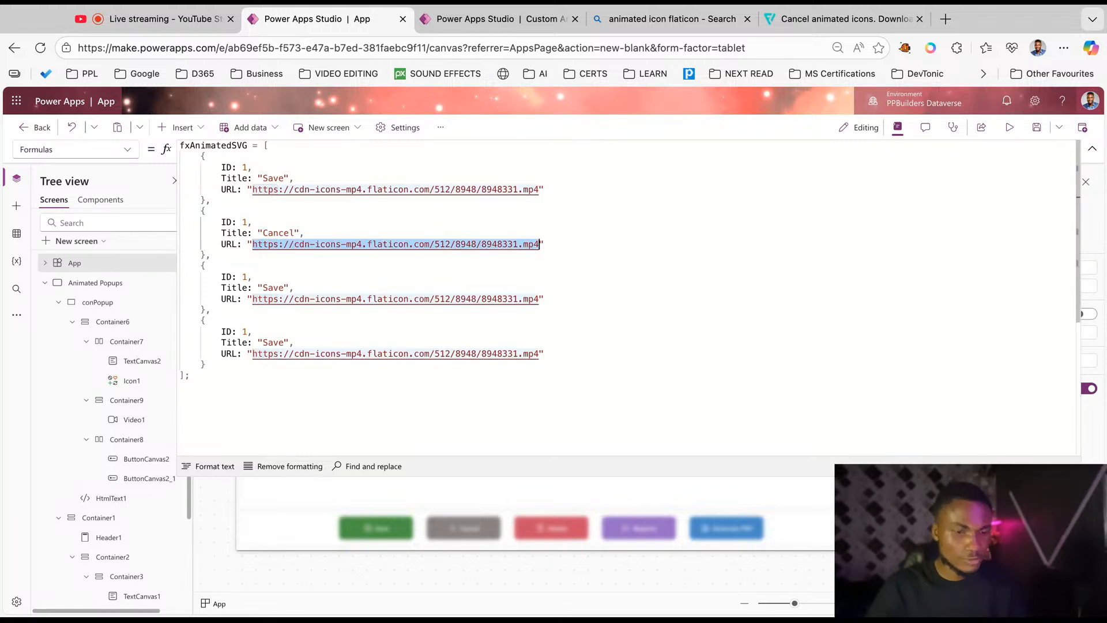
pyautogui.press('BackSpace')
pyautogui.write('https://cdn-icons-mp4.flaticon.com/512/17771/17771135.mp4')
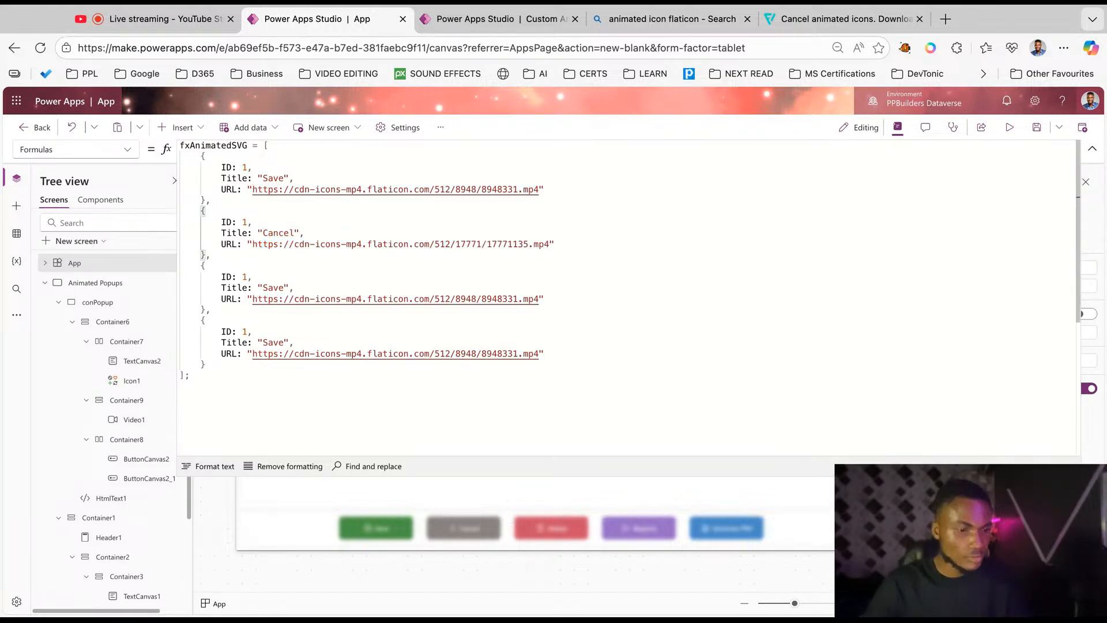
# Replace the URL values of the third and fourth records with empty strings.
pyautogui.moveTo(248, 299); pyautogui.dragTo(253, 299)
pyautogui.press('shift+super+Right')
pyautogui.press('BackSpace')
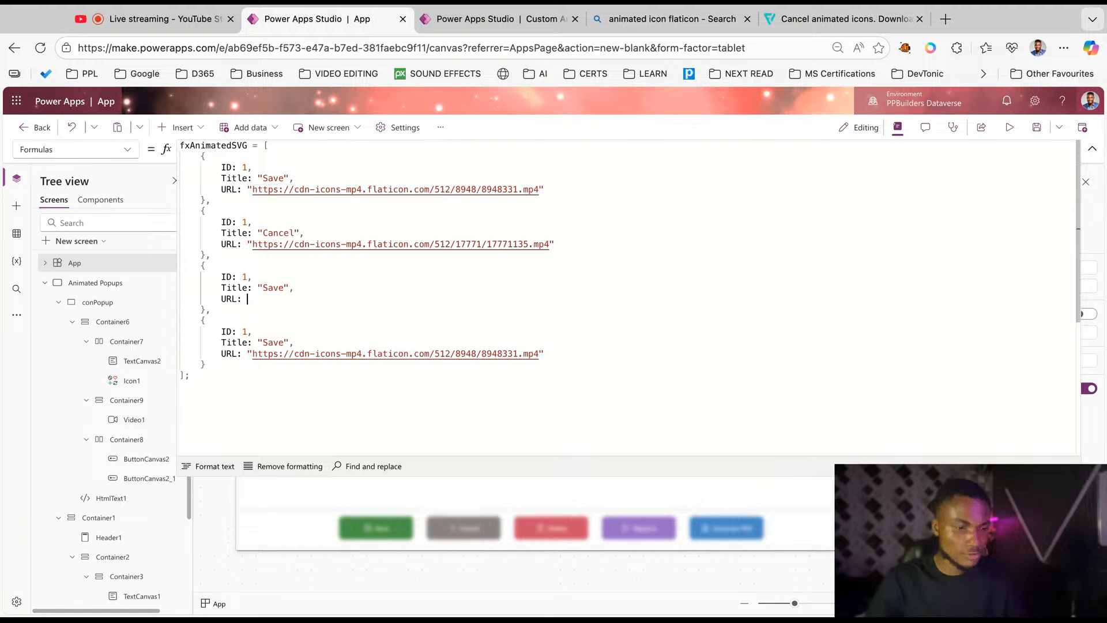
pyautogui.write('"')
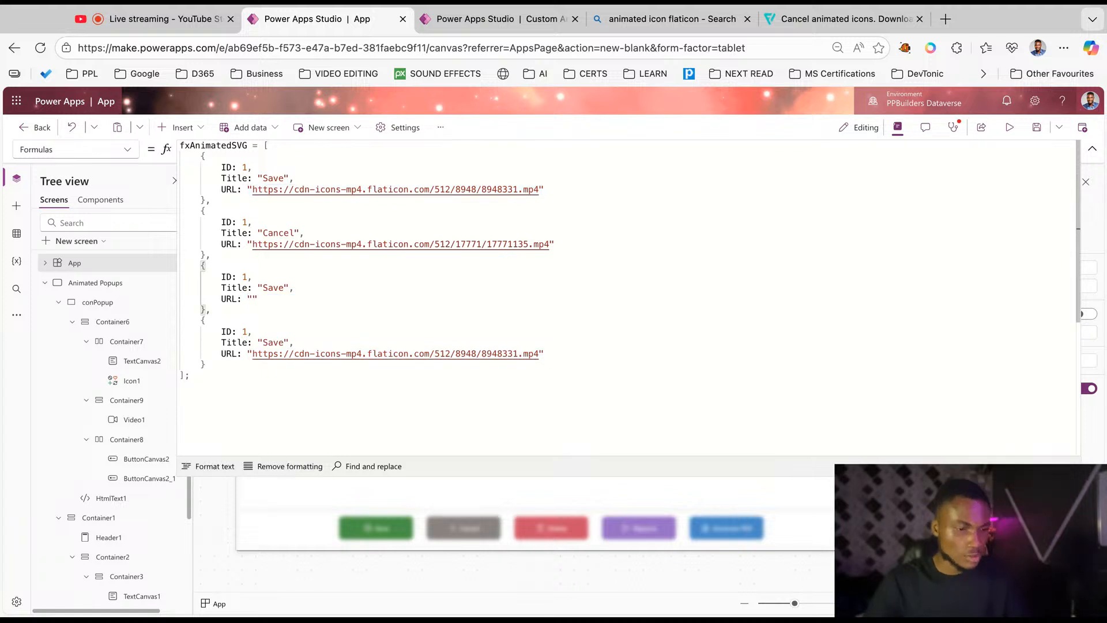
pyautogui.moveTo(253, 353); pyautogui.dragTo(546, 354)
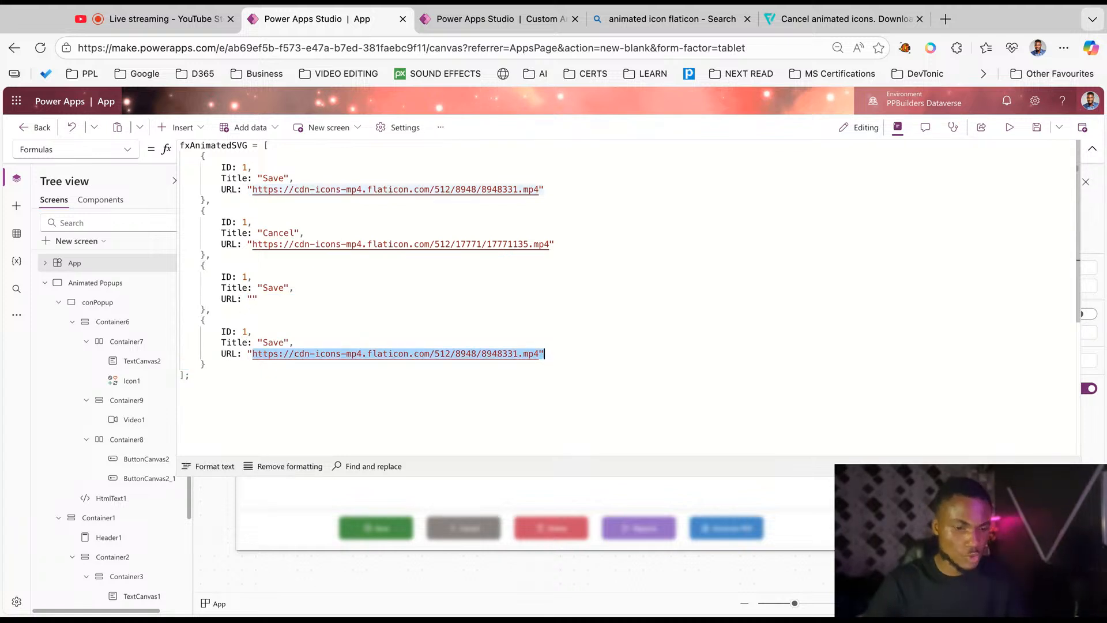
pyautogui.press('BackSpace')
pyautogui.write('"')
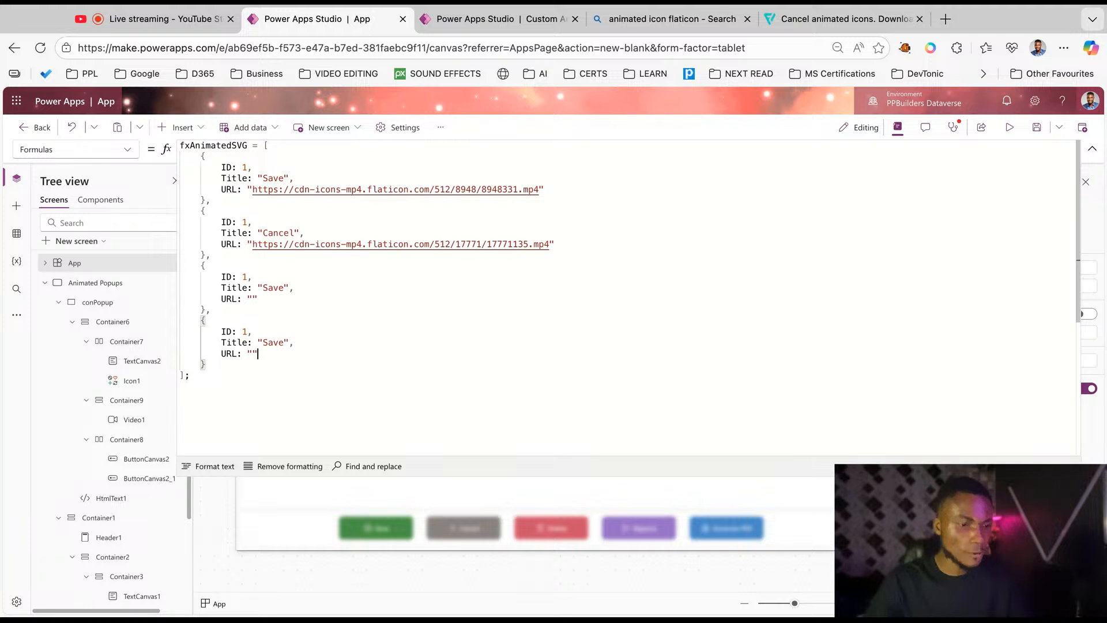
# Change the third record's Title to "Delete".
pyautogui.doubleClick(272, 287)
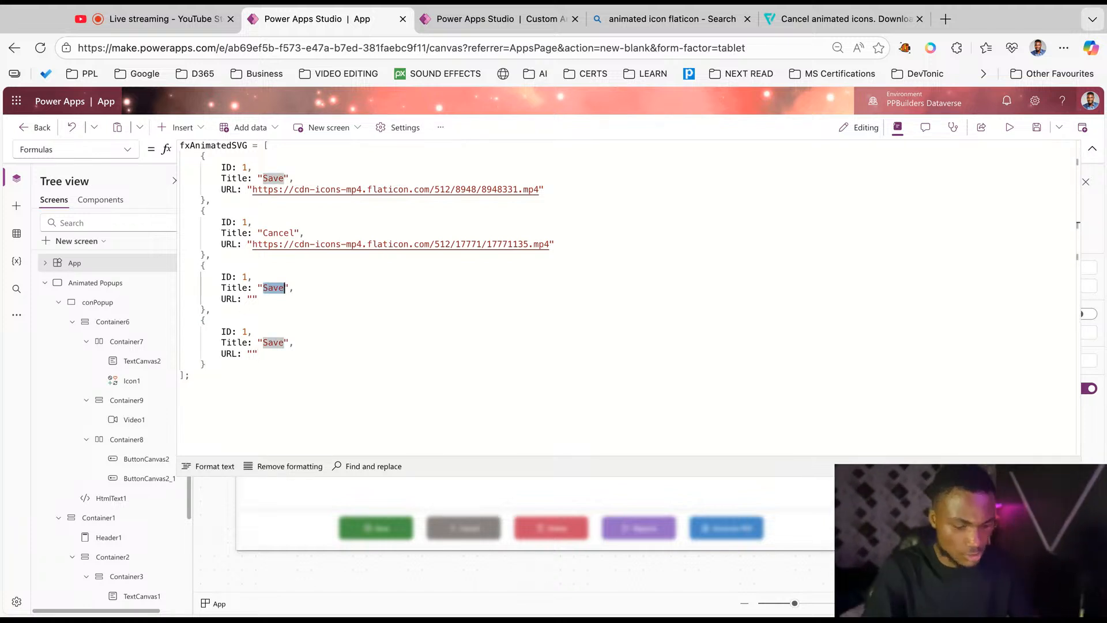
pyautogui.write('F')
pyautogui.press('BackSpace')
pyautogui.press('BackSpace')
pyautogui.press('BackSpace')
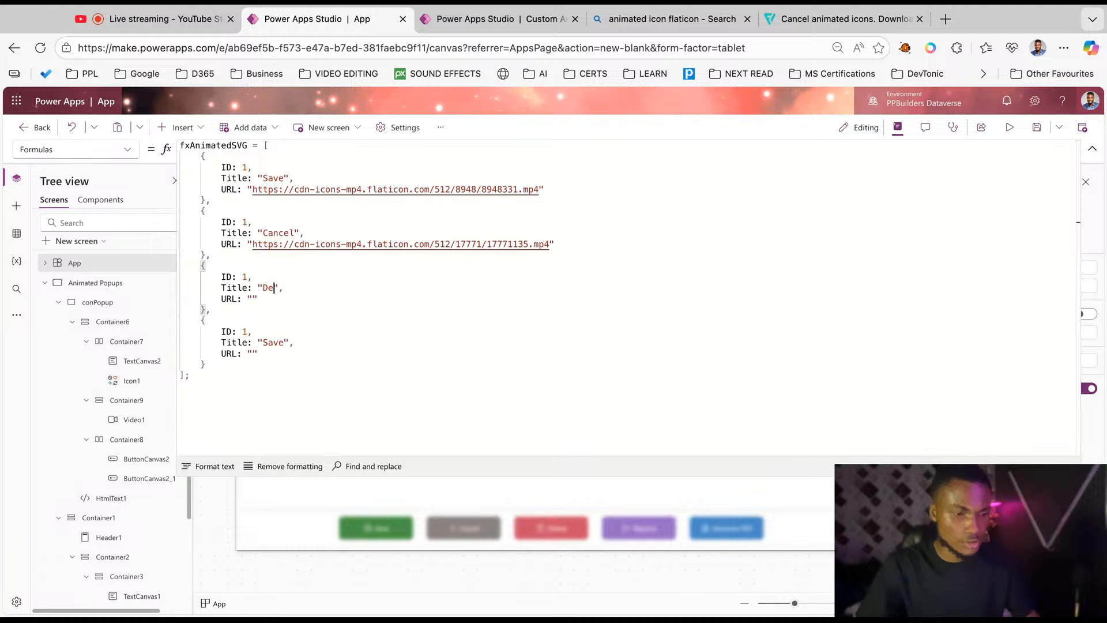
pyautogui.write('lete')
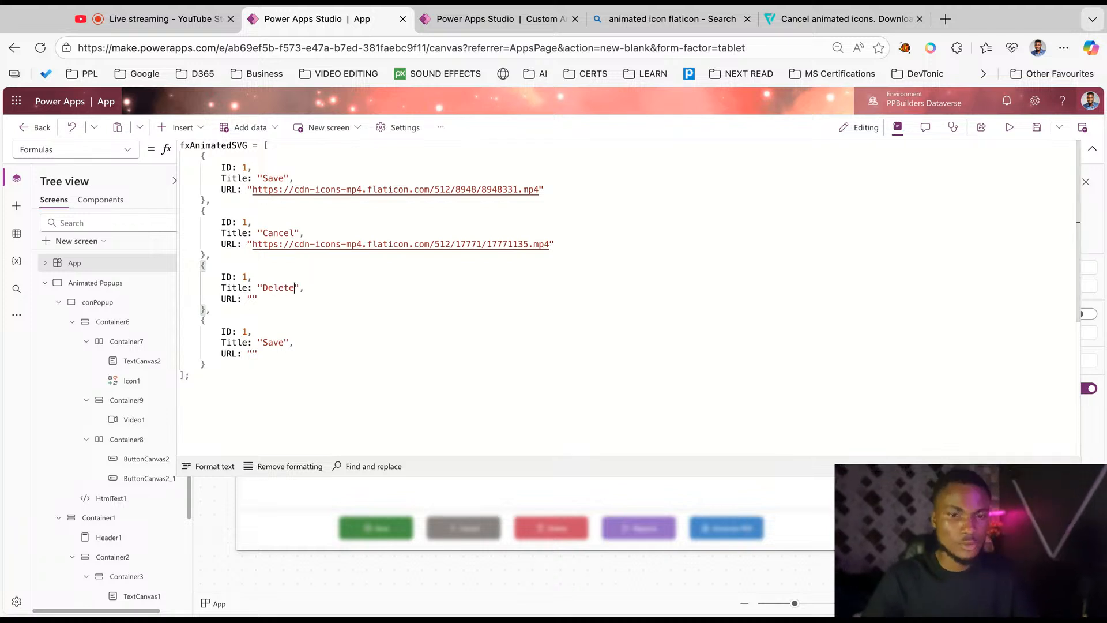
# Copy the Delete title, search Flaticon's animated icons for it and open the colored Bin File icon showing a document with a trash can.
pyautogui.click(258, 299)
pyautogui.doubleClick(279, 288)
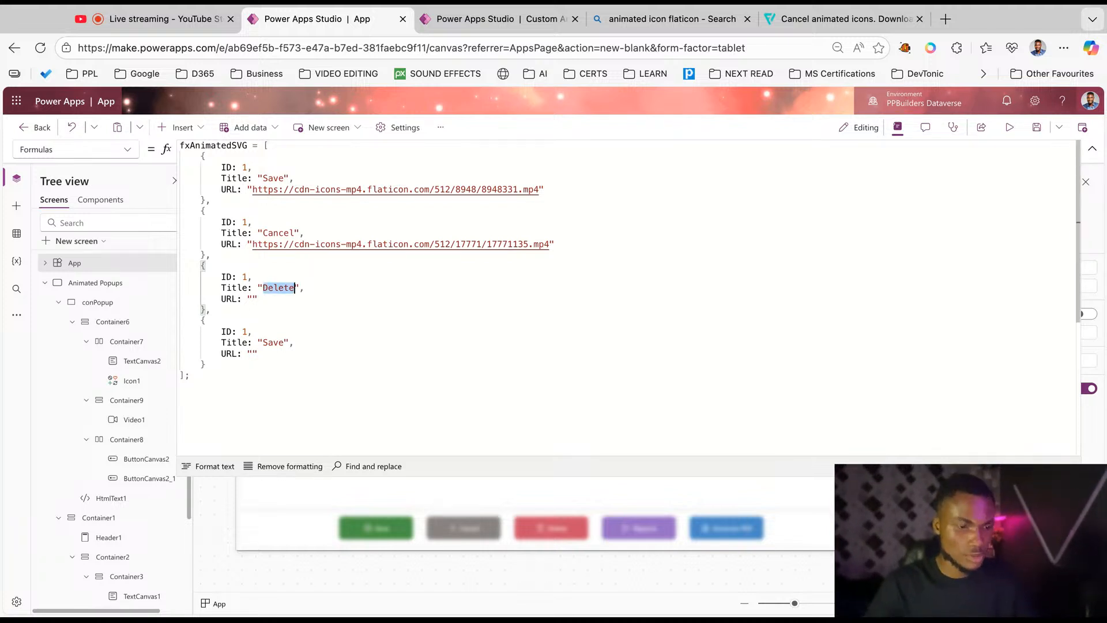
pyautogui.tripleClick(279, 288)
pyautogui.doubleClick(279, 288)
pyautogui.press('super+c')
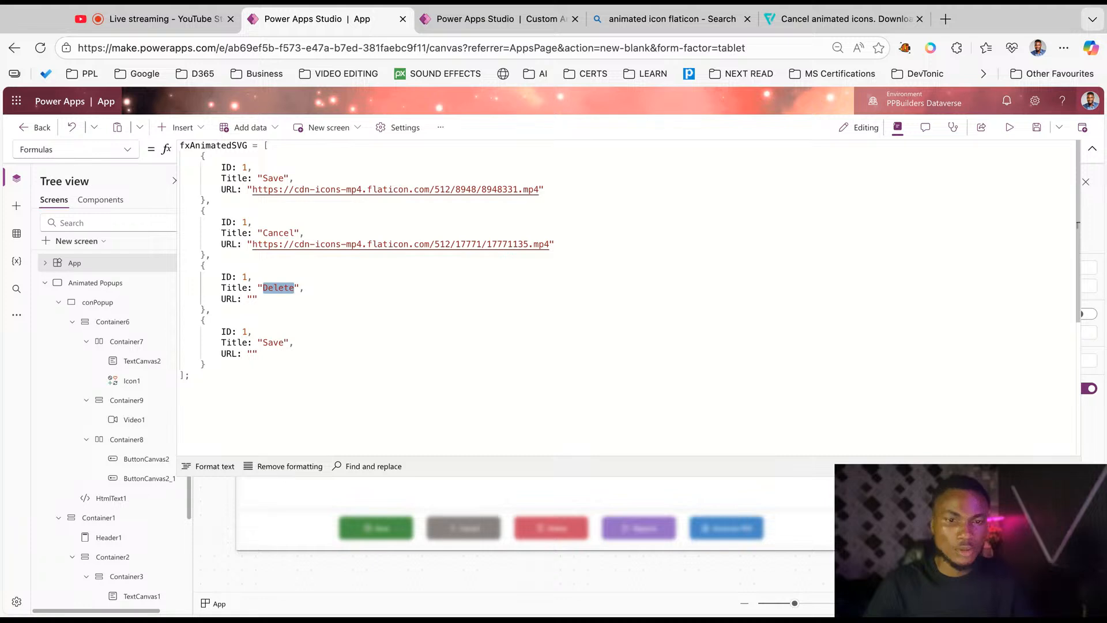
pyautogui.click(795, 19)
pyautogui.click(974, 113)
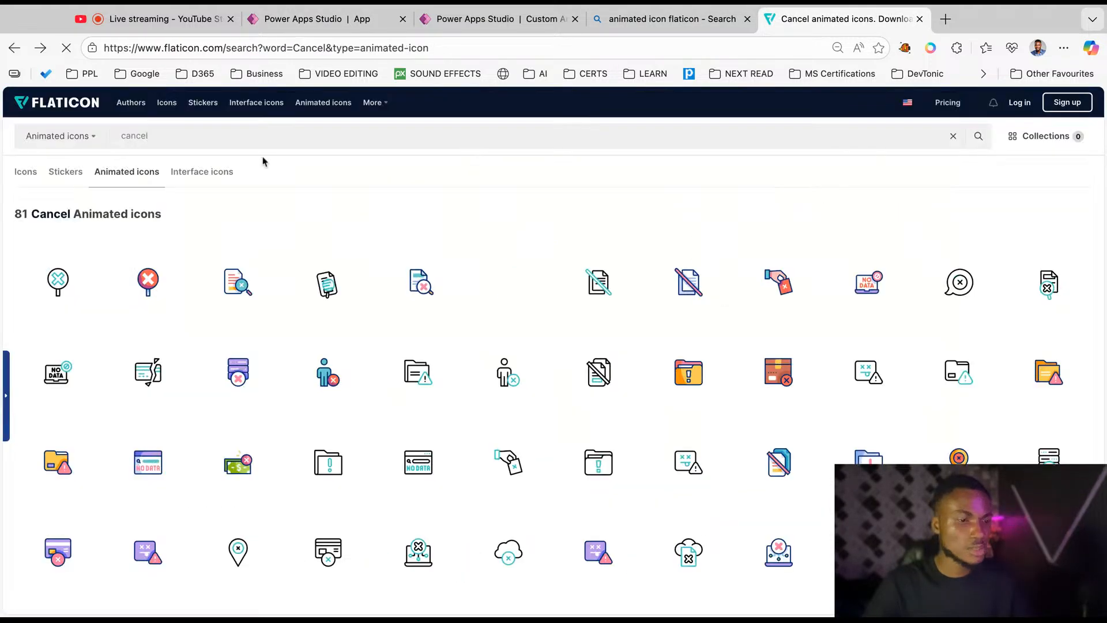
pyautogui.tripleClick(239, 136)
pyautogui.press('super+v')
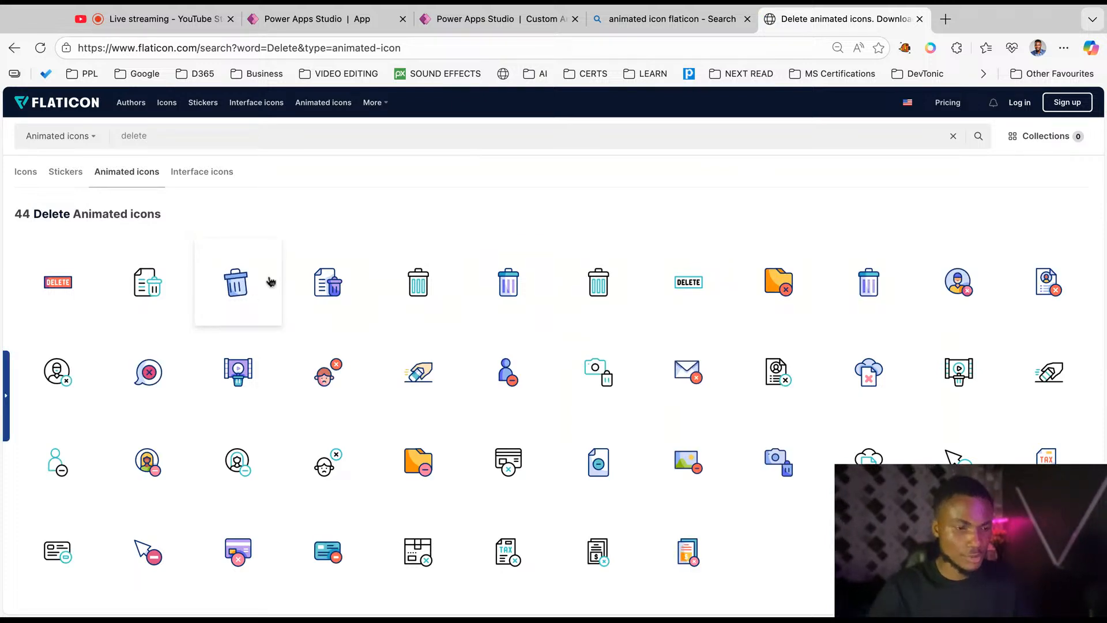
pyautogui.click(339, 283)
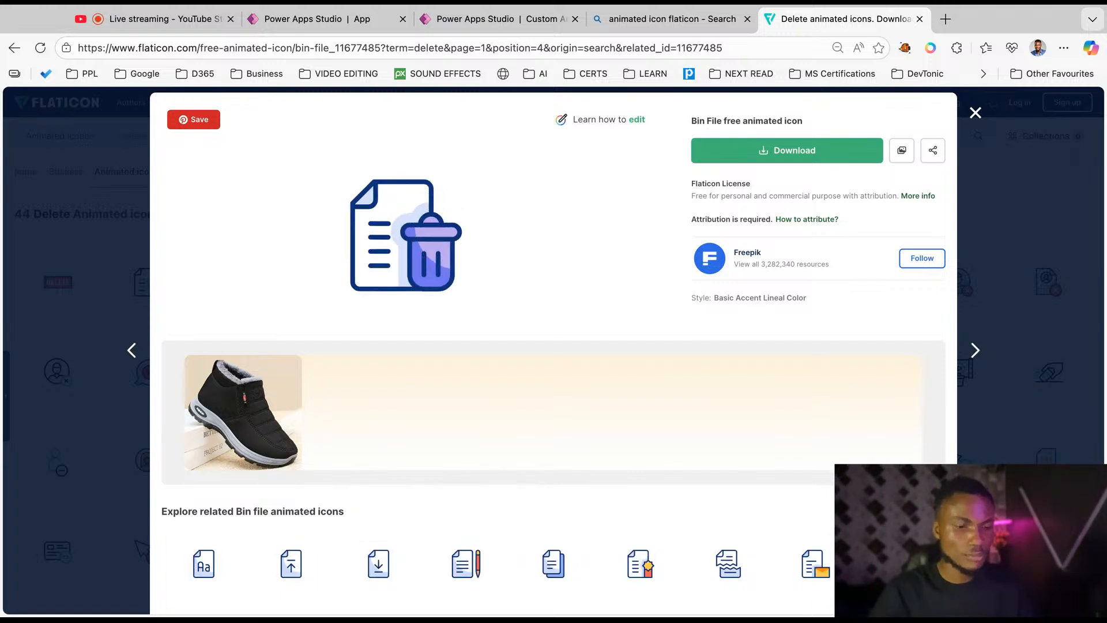
pyautogui.click(304, 19)
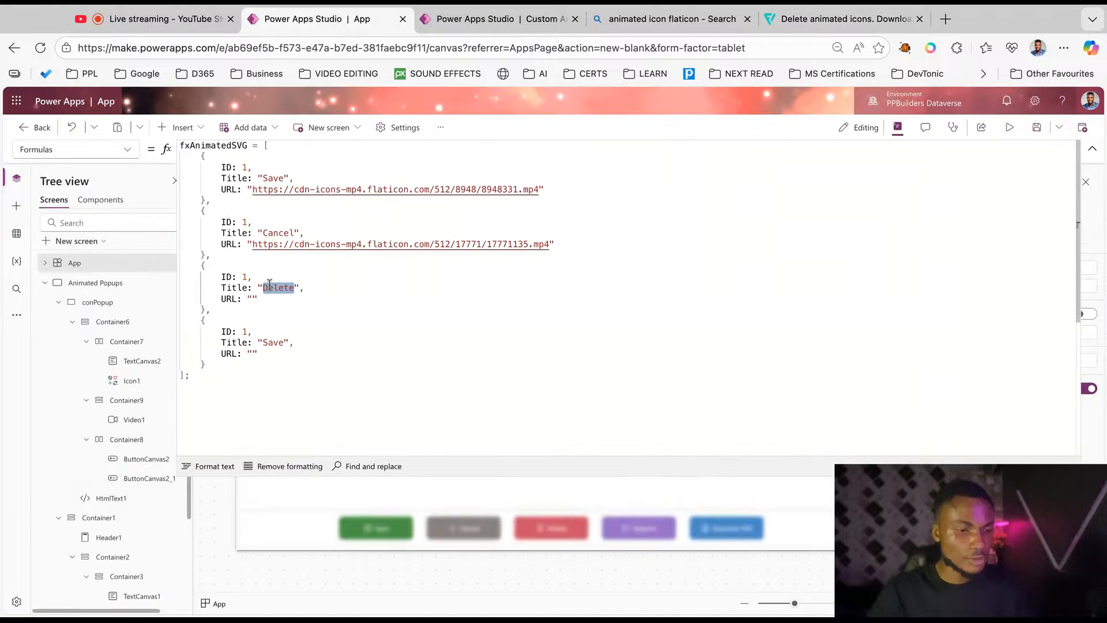
pyautogui.click(269, 302)
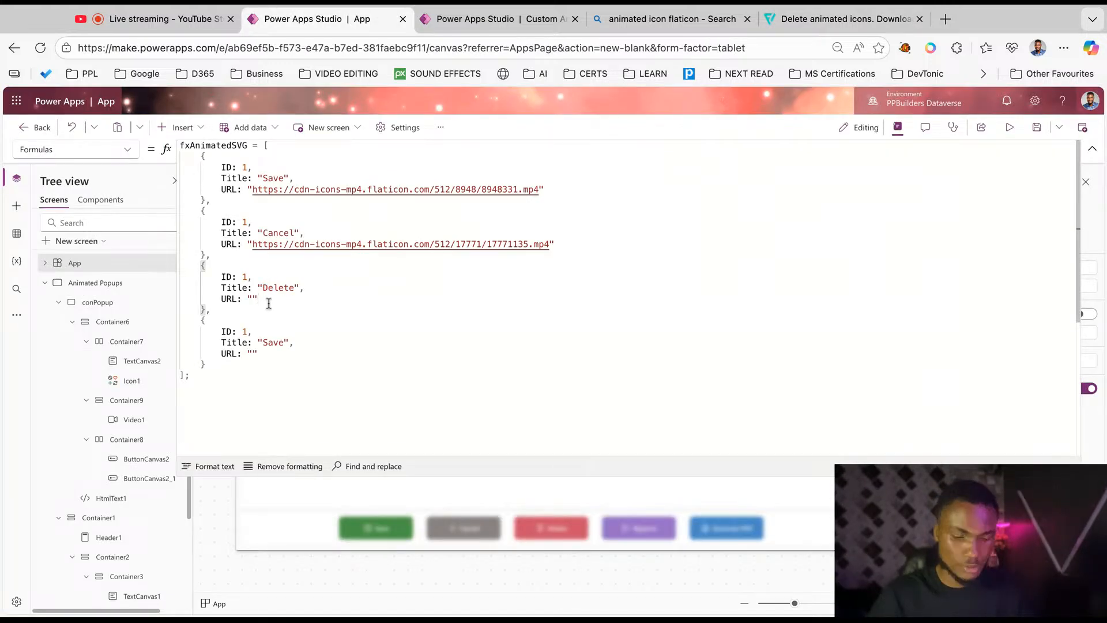
pyautogui.click(254, 299)
pyautogui.write('https://cdn-icons-mp4.flaticon.com/512/11677/11677485.mp4')
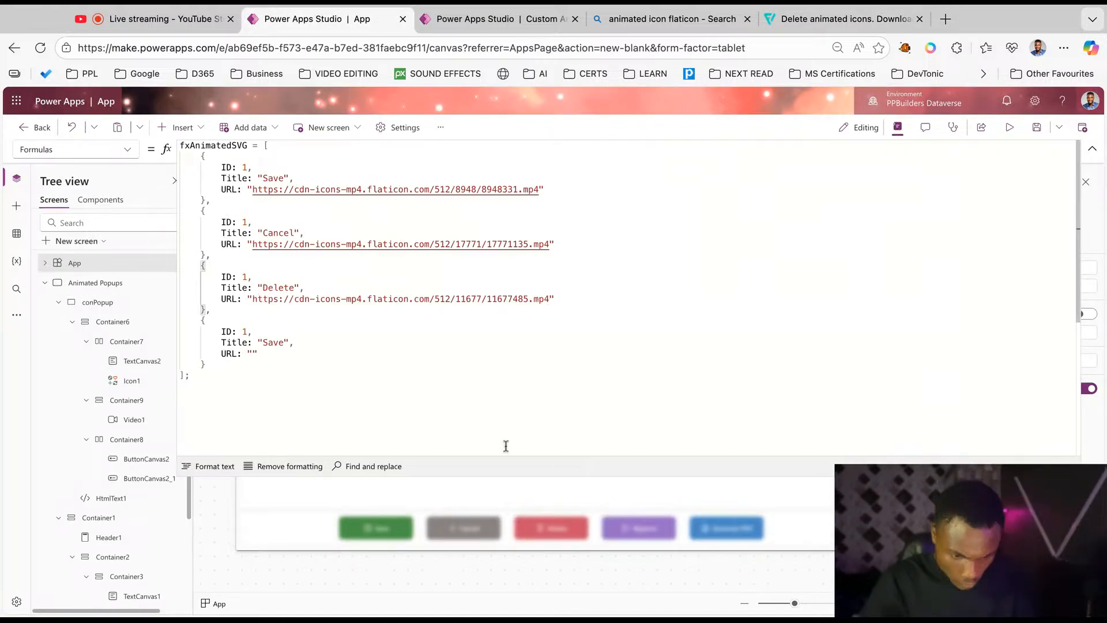
pyautogui.doubleClick(267, 344)
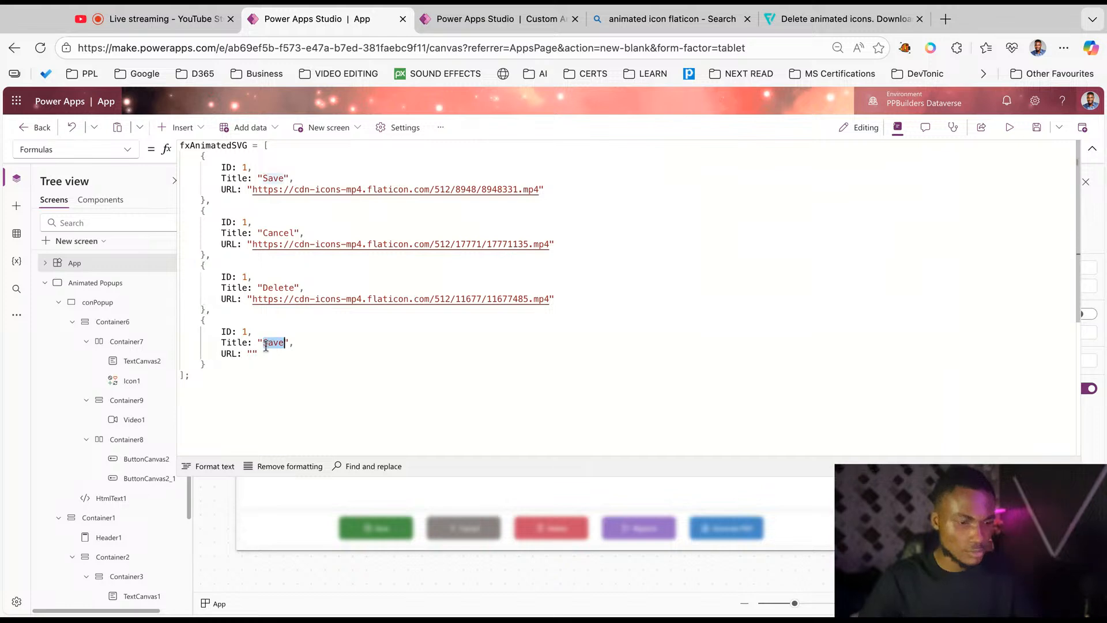
pyautogui.write('Reports')
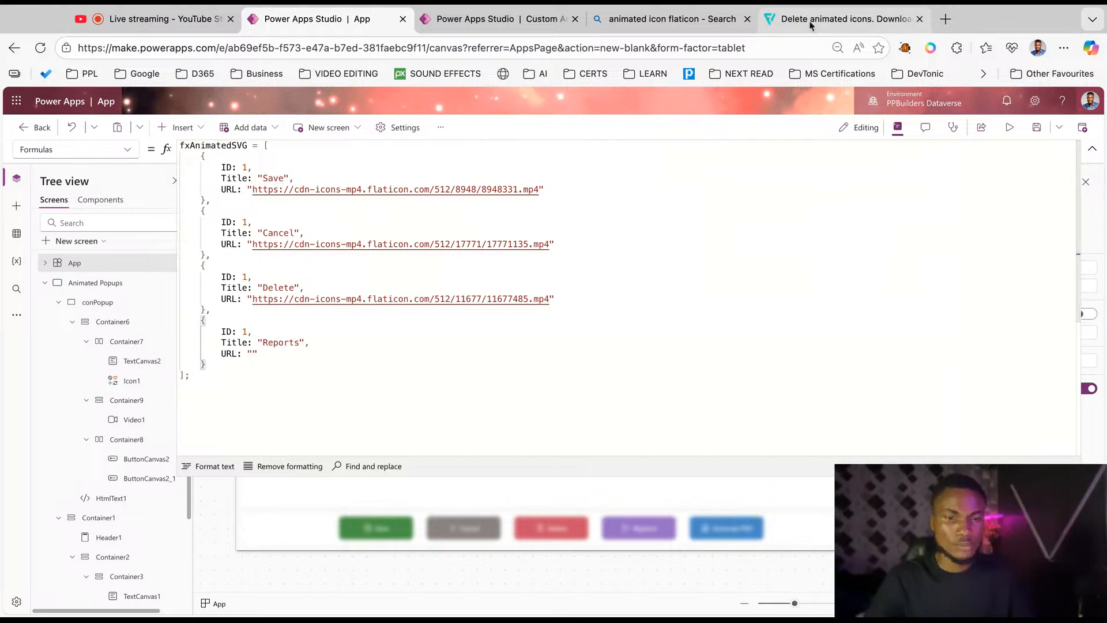
# Close the Bing search results page, return to Flaticon and close the Bin File icon preview.
pyautogui.click(839, 19)
pyautogui.click(681, 20)
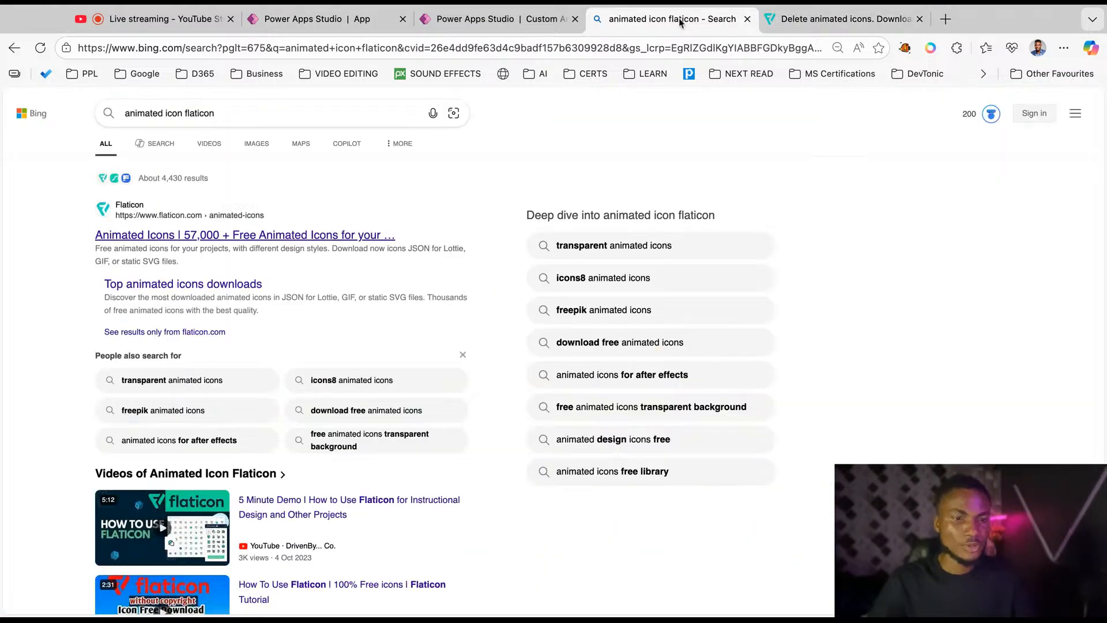
pyautogui.click(748, 20)
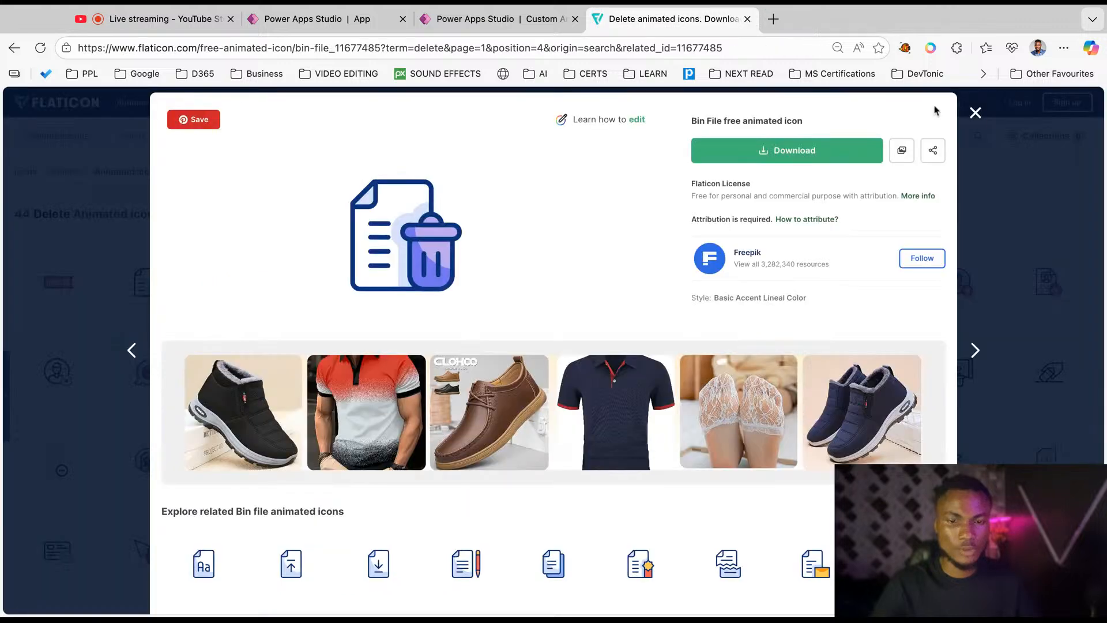
pyautogui.click(982, 119)
# Search the animated icons for "report" and open the outlined Report icon showing a document with a magnifier.
pyautogui.click(262, 142)
pyautogui.write('report')
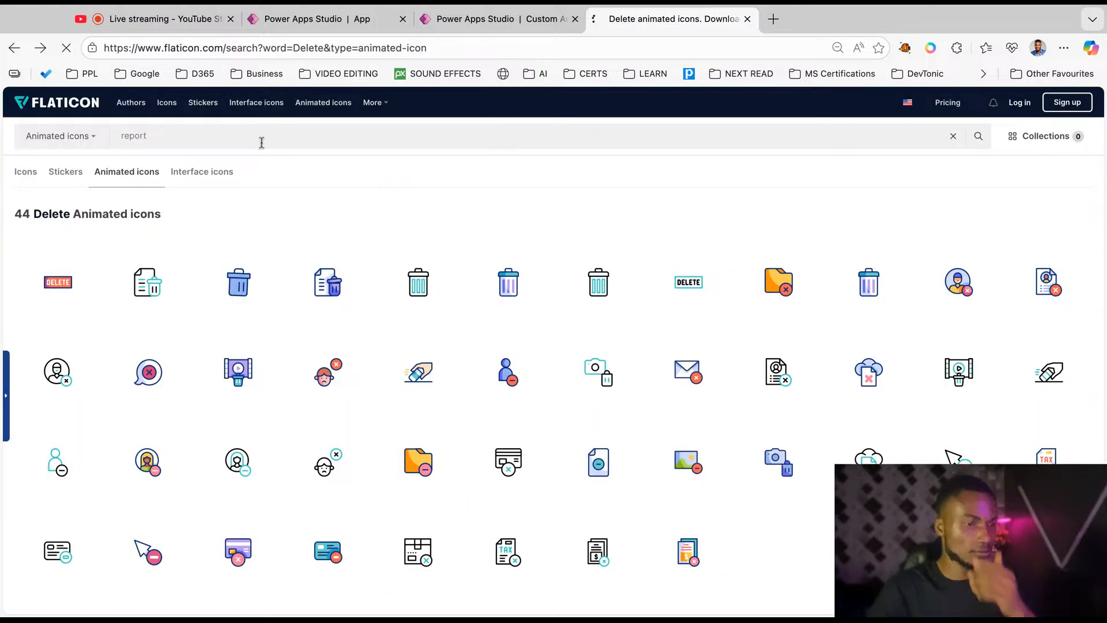
pyautogui.press('Return')
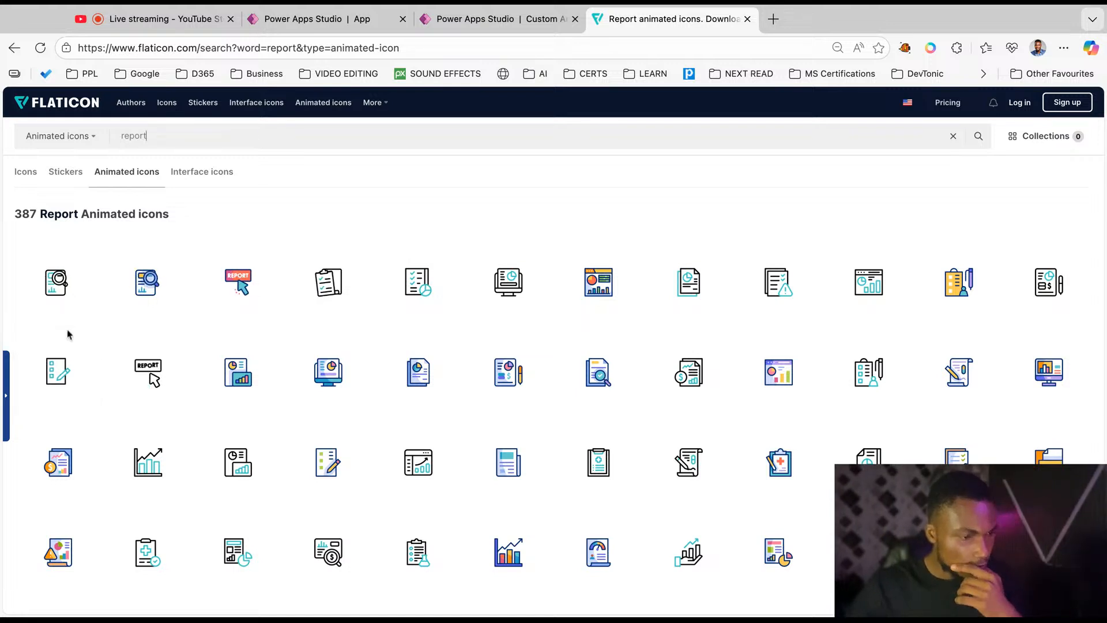
pyautogui.click(57, 283)
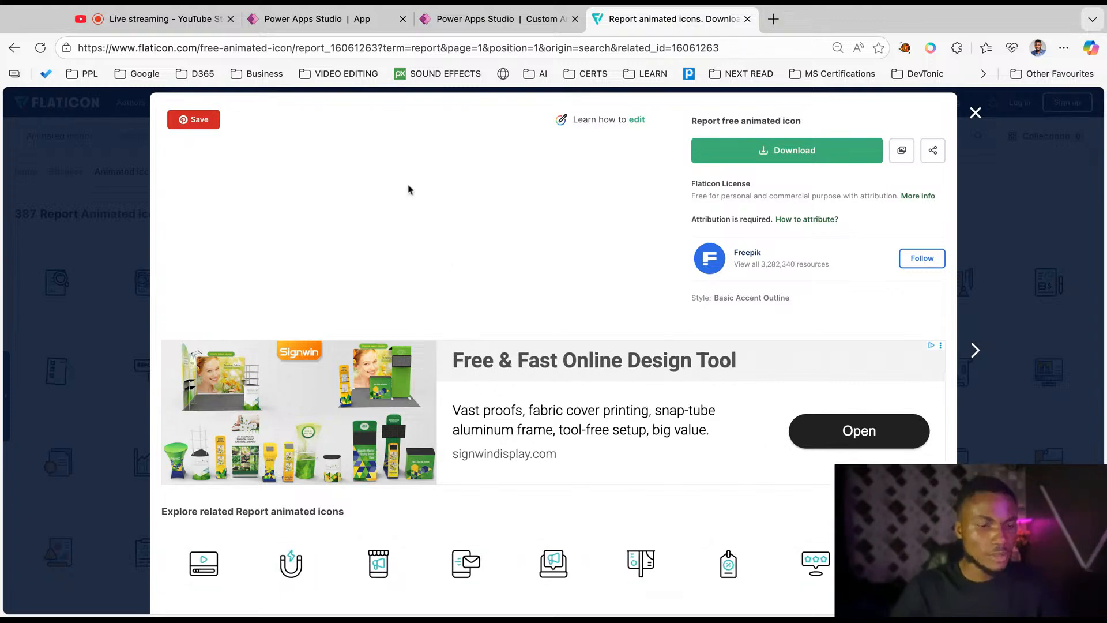
pyautogui.click(153, 19)
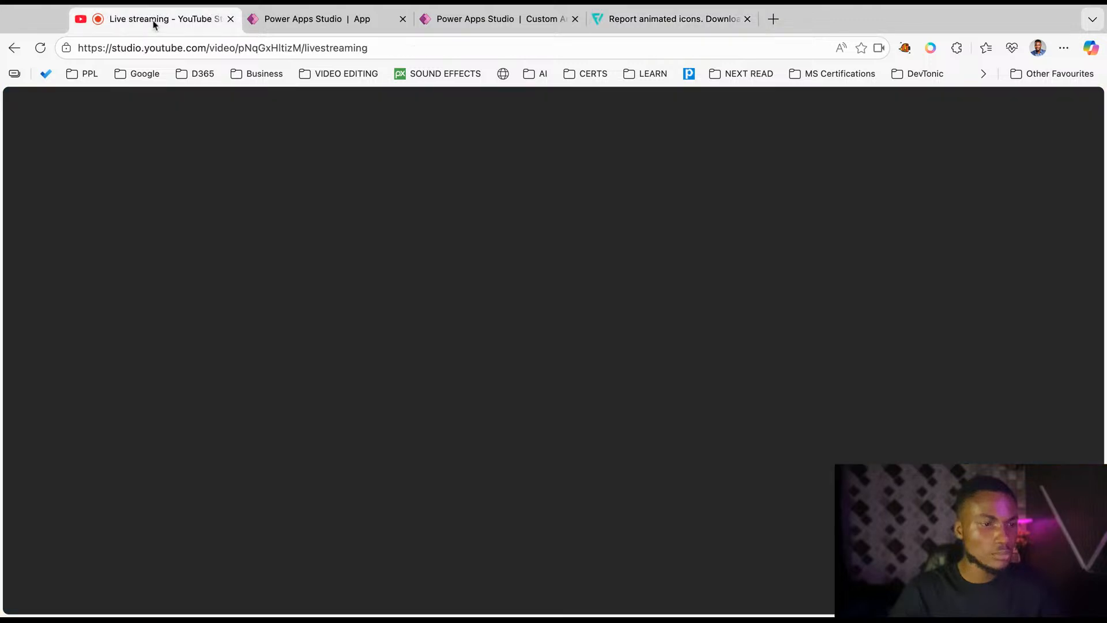
pyautogui.click(282, 19)
pyautogui.doubleClick(279, 342)
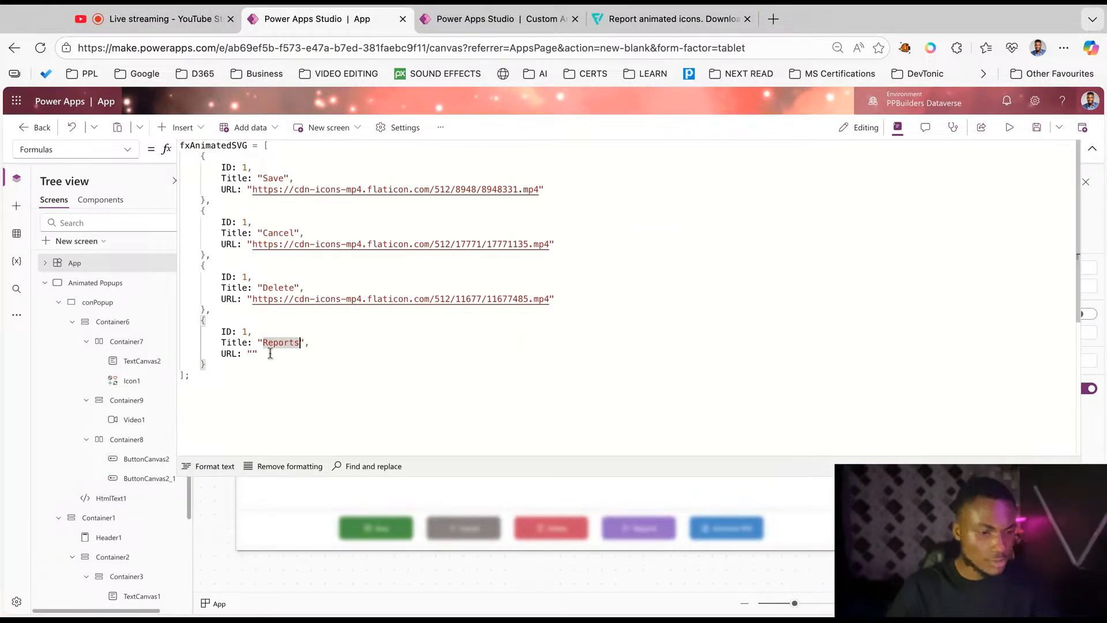
pyautogui.click(270, 354)
pyautogui.write('https://cdn-icons-mp4.flaticon.com/512/16061/16061263.mp4')
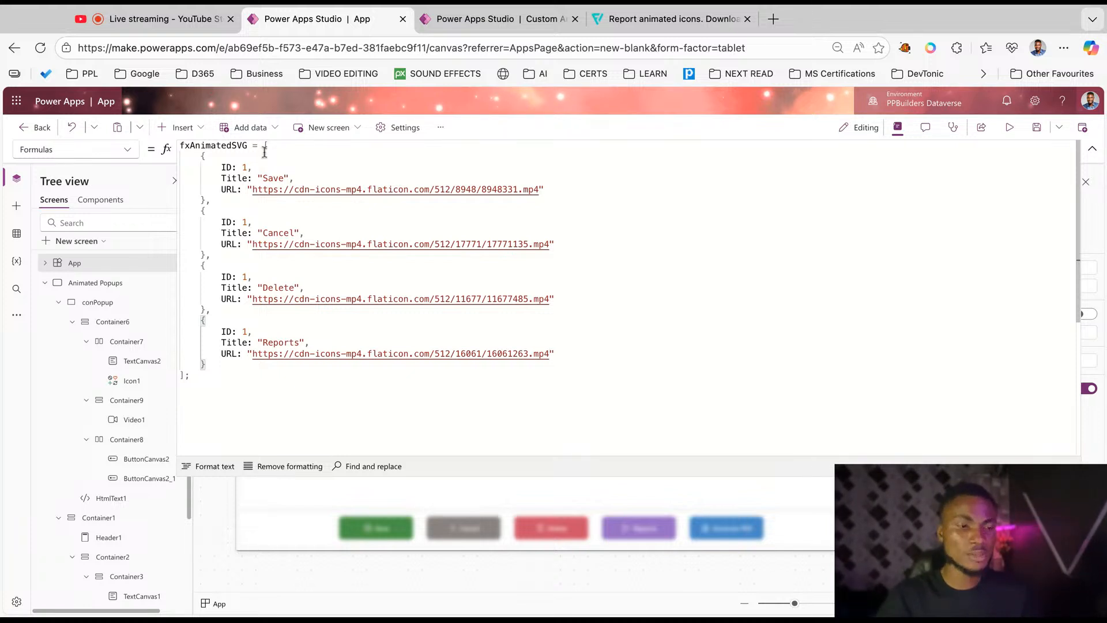
# Collapse the expanded formula and dismiss the save confirmation popup on the canvas by answering No.
pyautogui.moveTo(228, 179); pyautogui.dragTo(290, 180)
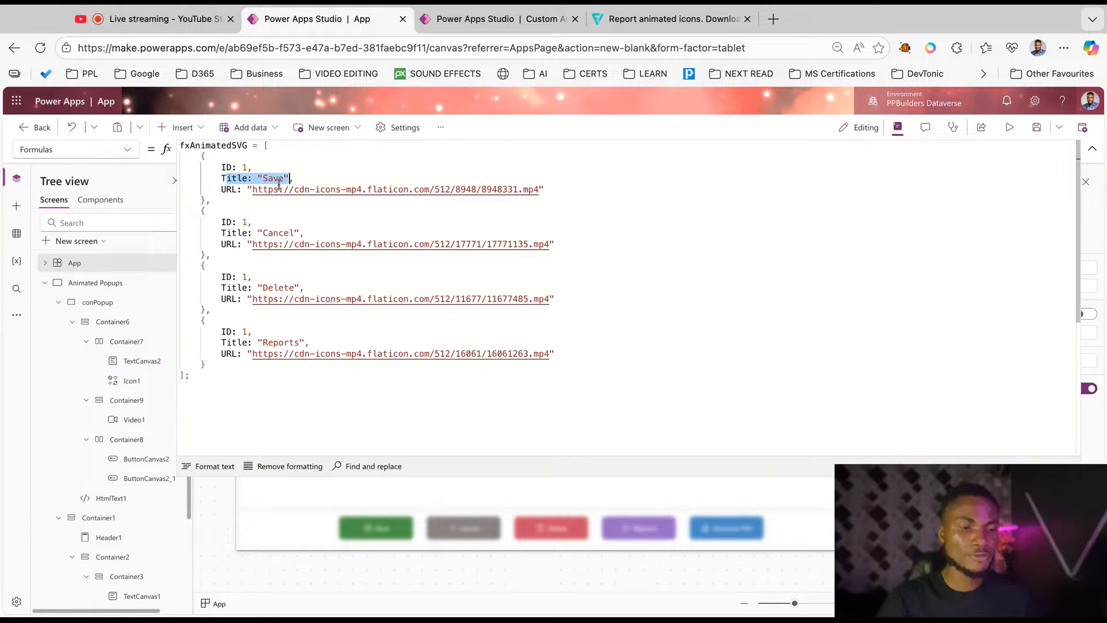
pyautogui.moveTo(229, 234); pyautogui.dragTo(300, 234)
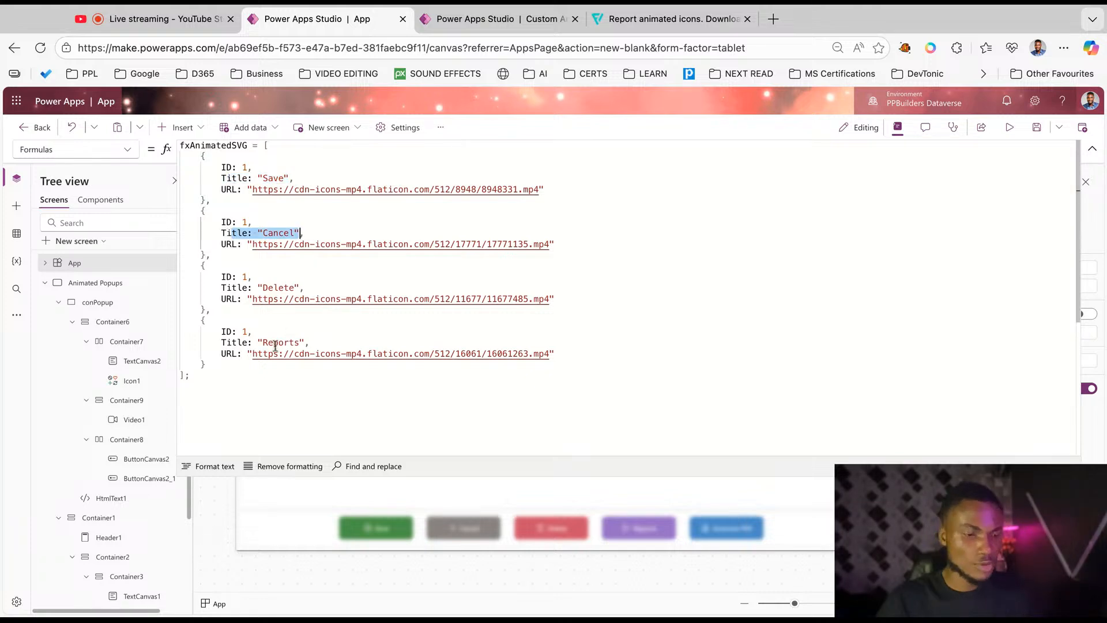
pyautogui.click(1093, 149)
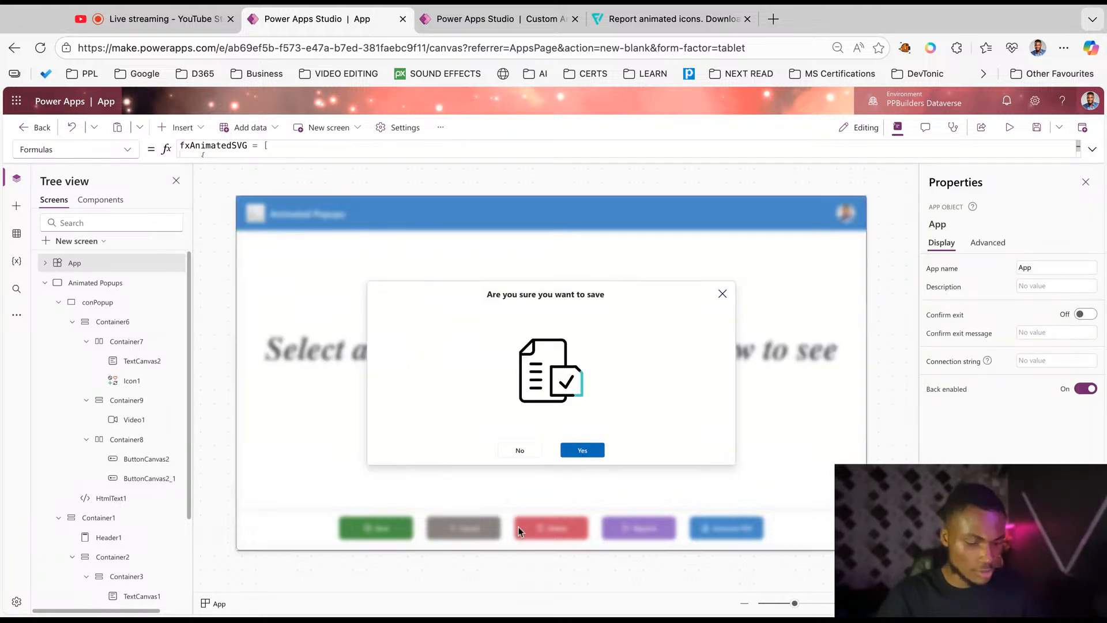
pyautogui.keyDown('alt'); pyautogui.click(511, 451); pyautogui.keyUp('alt')
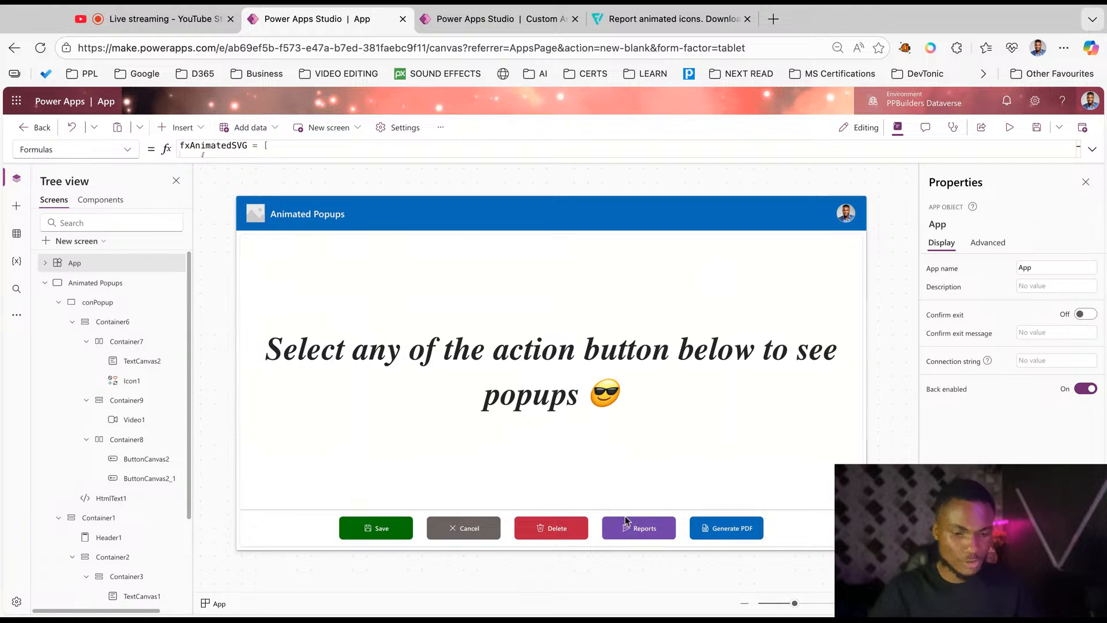
# Change the text of the purple Reports button to "Send Reports".
pyautogui.click(646, 538)
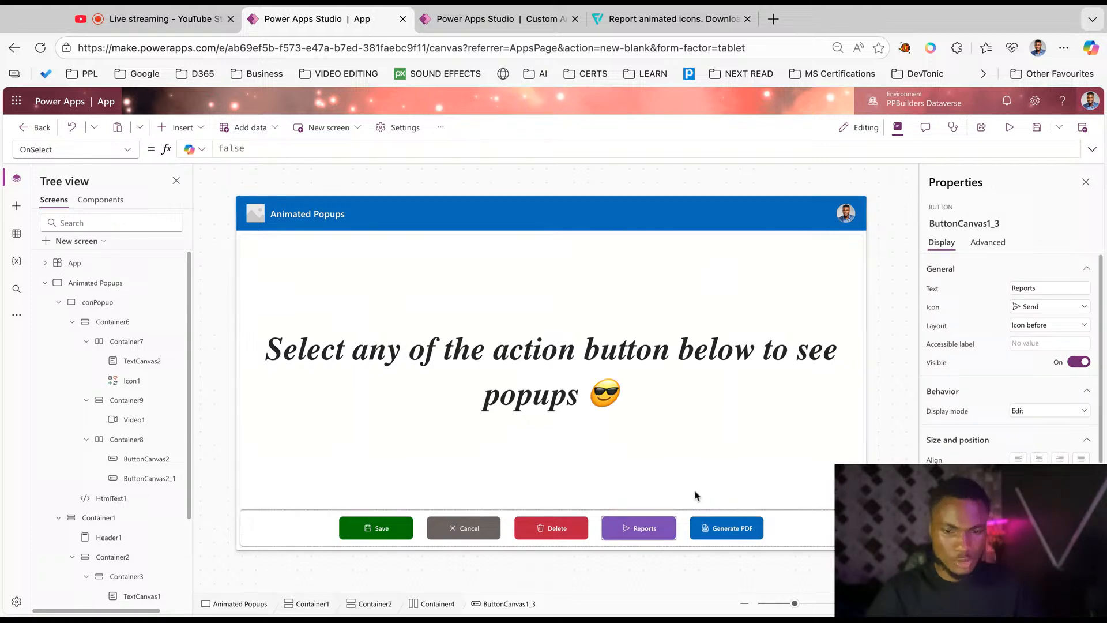
pyautogui.click(1023, 288)
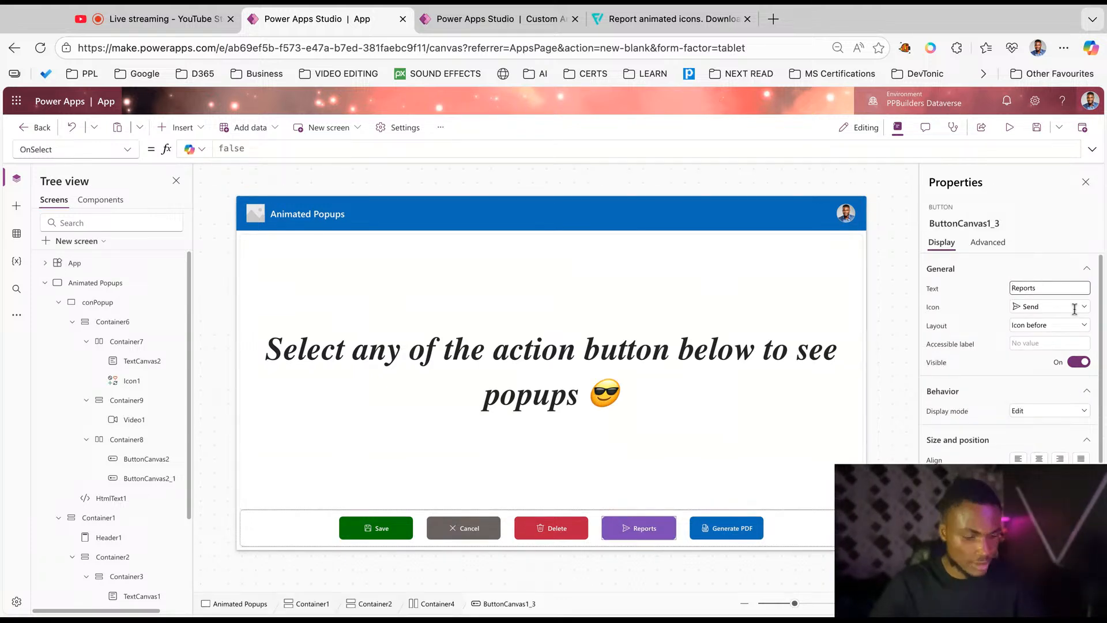
pyautogui.write('Send')
pyautogui.hotkey('ctrl', 'a')
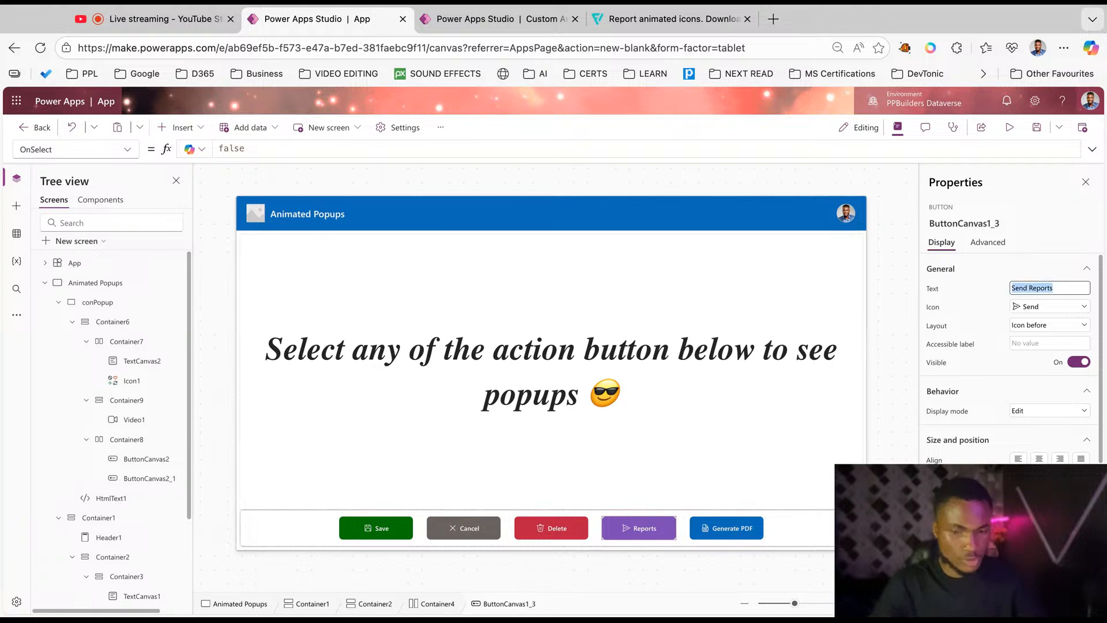
# Reopen the App's Formulas property and change the fourth fxAnimatedSVG record's Title to "Send Reports".
pyautogui.click(132, 263)
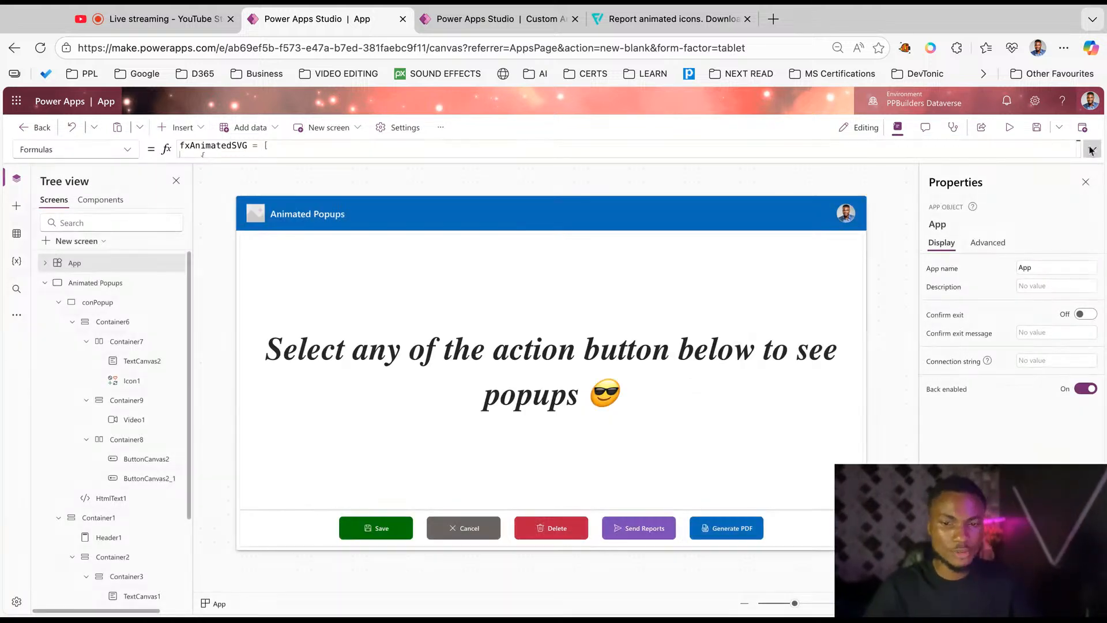
pyautogui.click(1092, 150)
pyautogui.doubleClick(287, 346)
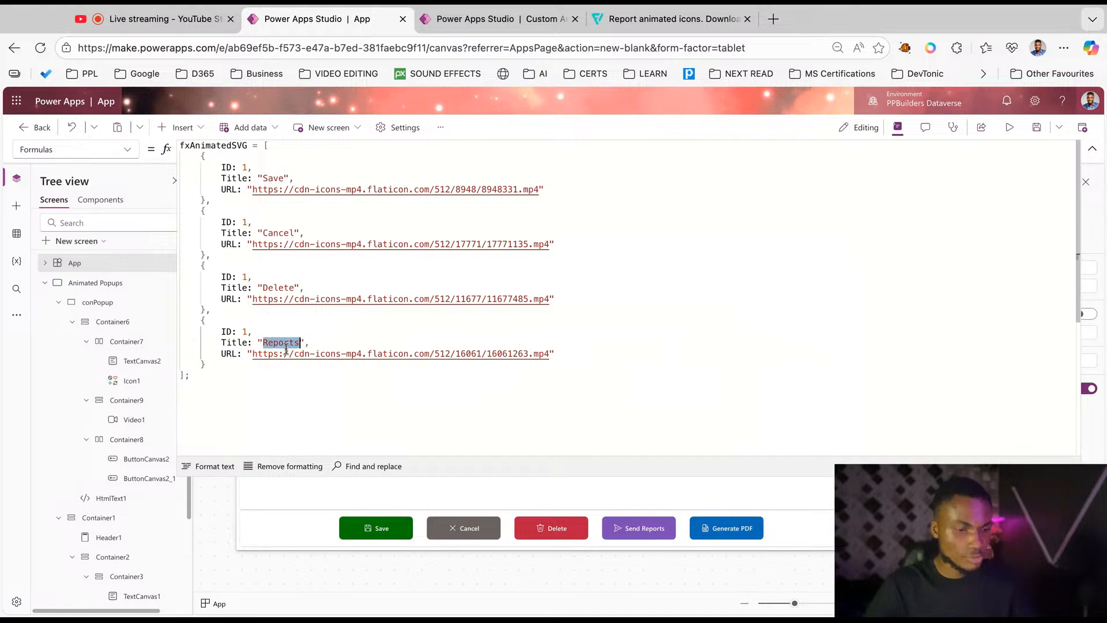
pyautogui.write('Send Reports')
pyautogui.click(321, 313)
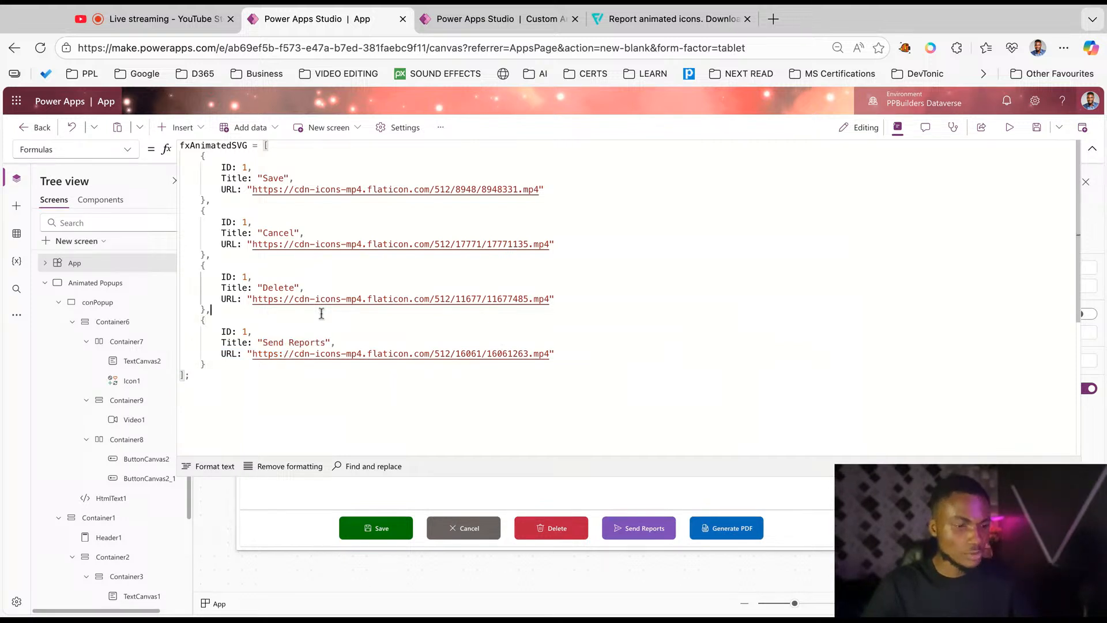
# Renumber the Cancel, Delete and Send Reports records with IDs 2, 3 and 4.
pyautogui.click(275, 224)
pyautogui.press('BackSpace')
pyautogui.write('2')
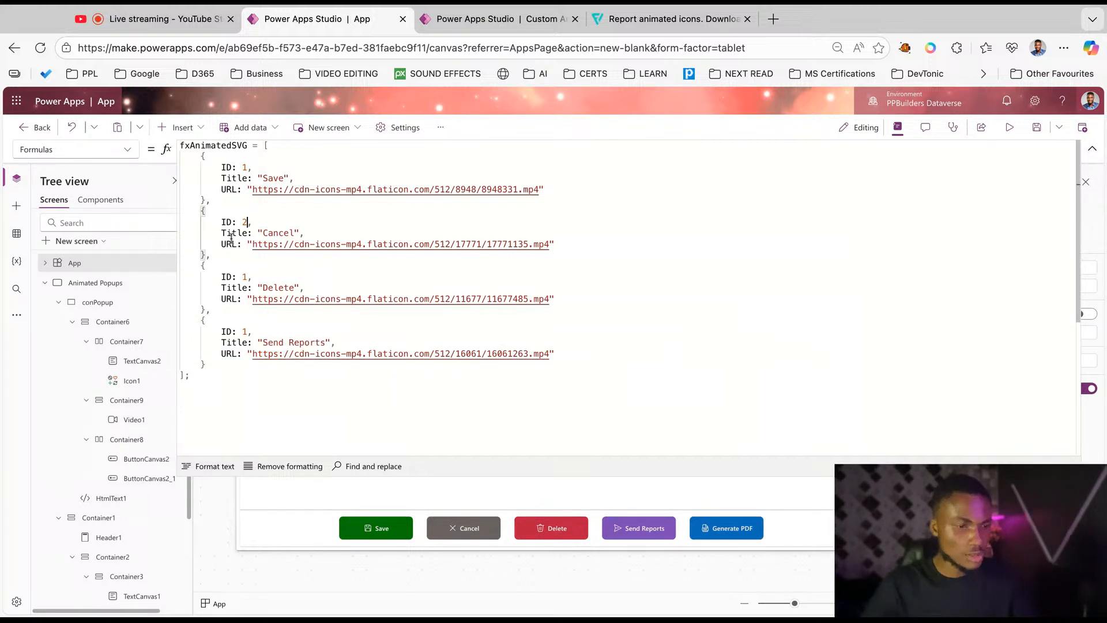
pyautogui.click(274, 279)
pyautogui.press('BackSpace')
pyautogui.write('3')
pyautogui.click(260, 329)
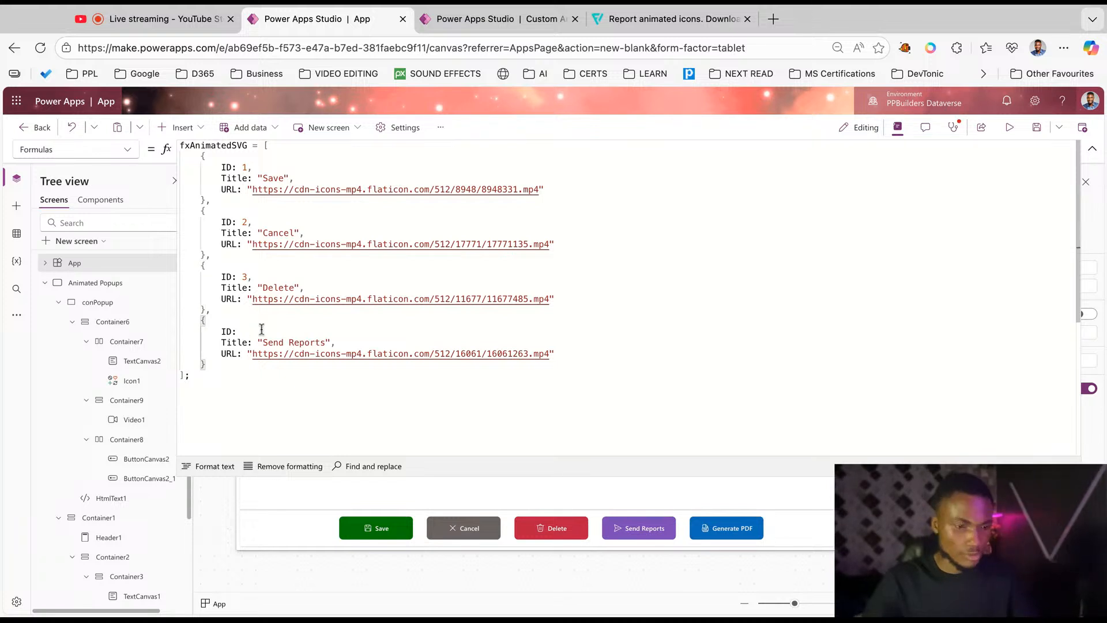
pyautogui.write('4,')
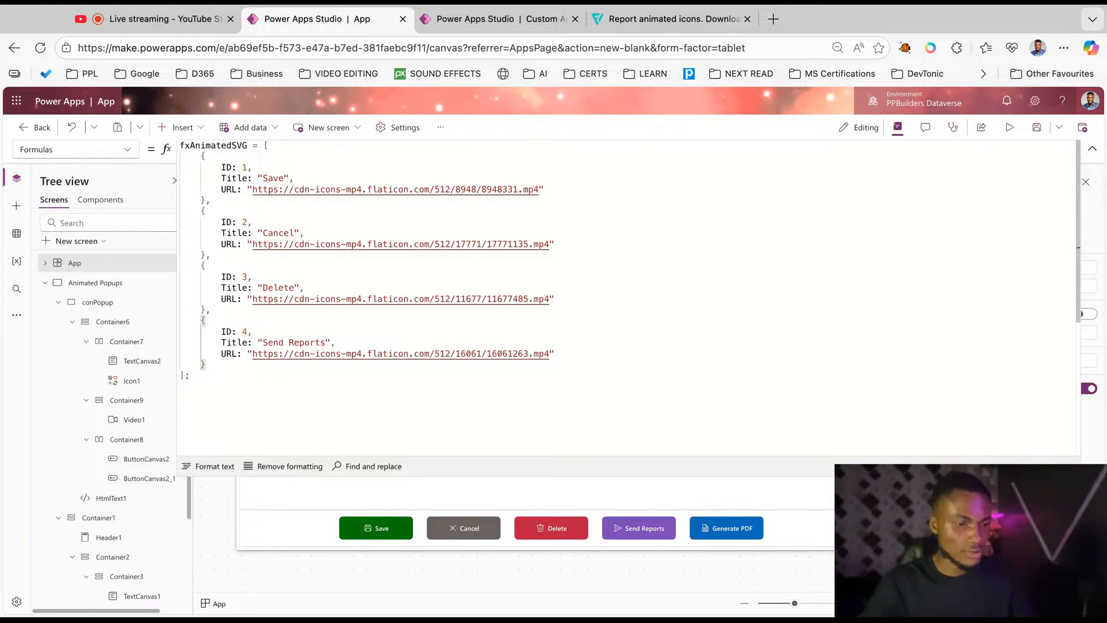
# Duplicate the Send Reports record as a fifth record at the end of the fxAnimatedSVG table, separated by a comma.
pyautogui.keyDown('shift'); pyautogui.click(229, 374); pyautogui.keyUp('shift')
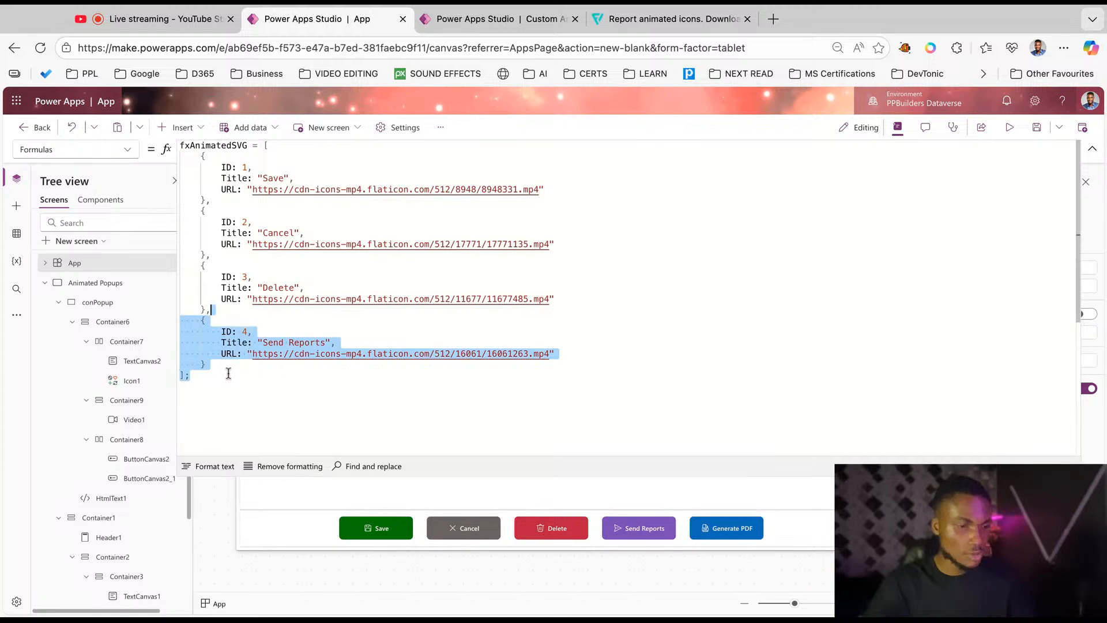
pyautogui.hotkey('shift', 'Left')
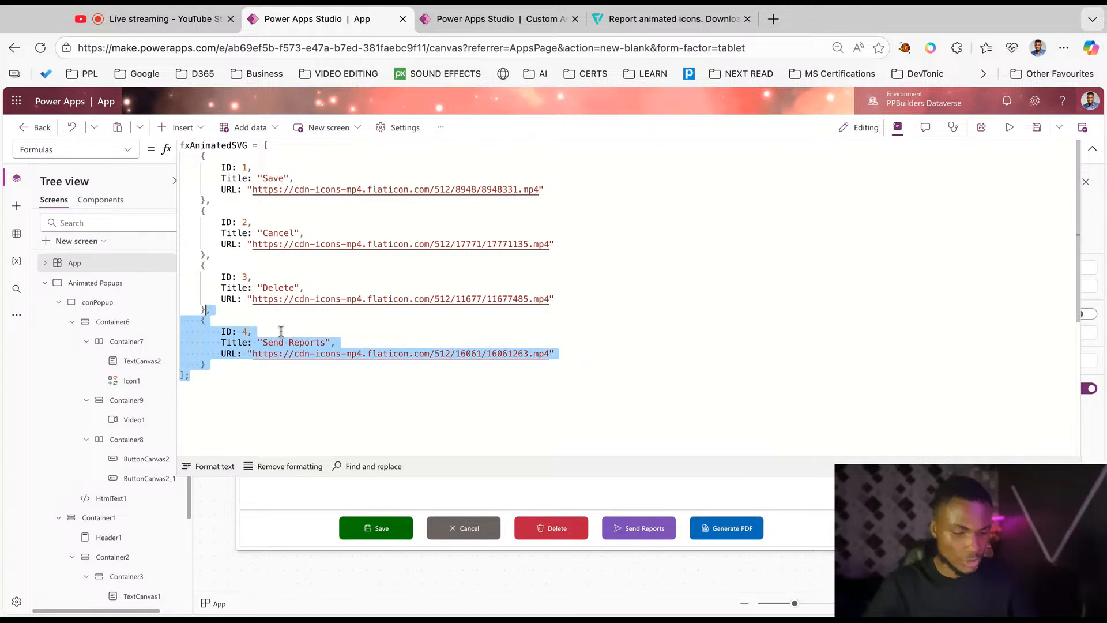
pyautogui.click(275, 397)
pyautogui.click(218, 363)
pyautogui.hotkey('shift', 'Up')
pyautogui.hotkey('shift', 'Up')
pyautogui.hotkey('shift', 'Up')
pyautogui.hotkey('shift', 'Up')
pyautogui.hotkey('shift', 'Left')
pyautogui.hotkey('shift', 'Left')
pyautogui.hotkey('shift', 'Left')
pyautogui.hotkey('shift', 'Left')
pyautogui.hotkey('shift', 'Left')
pyautogui.hotkey('ctrl', 'c')
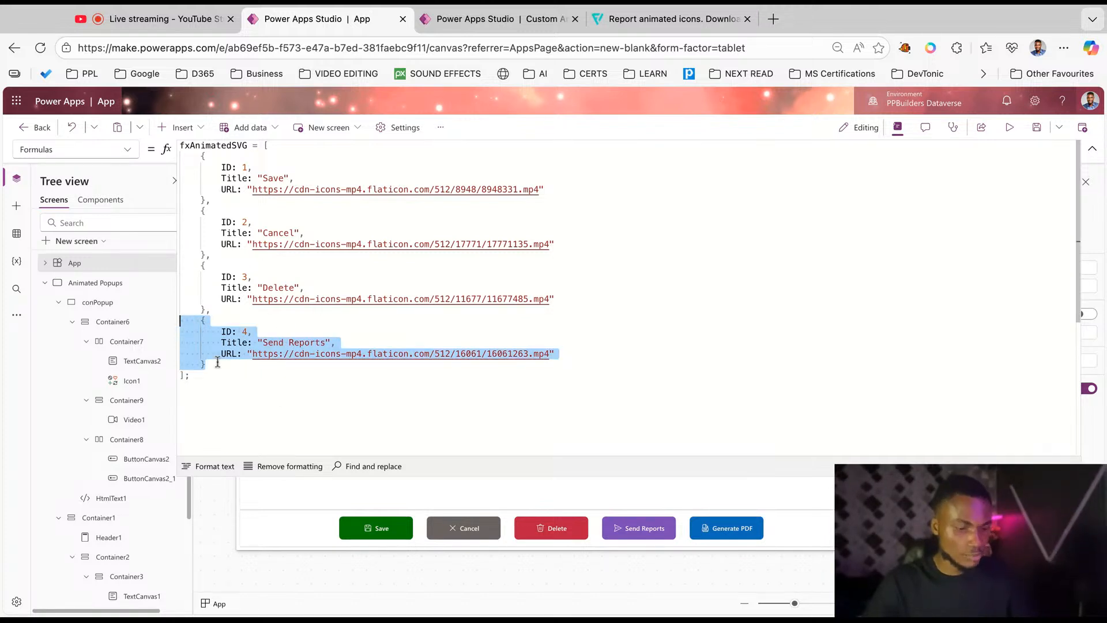
pyautogui.click(226, 372)
pyautogui.click(221, 364)
pyautogui.write(',')
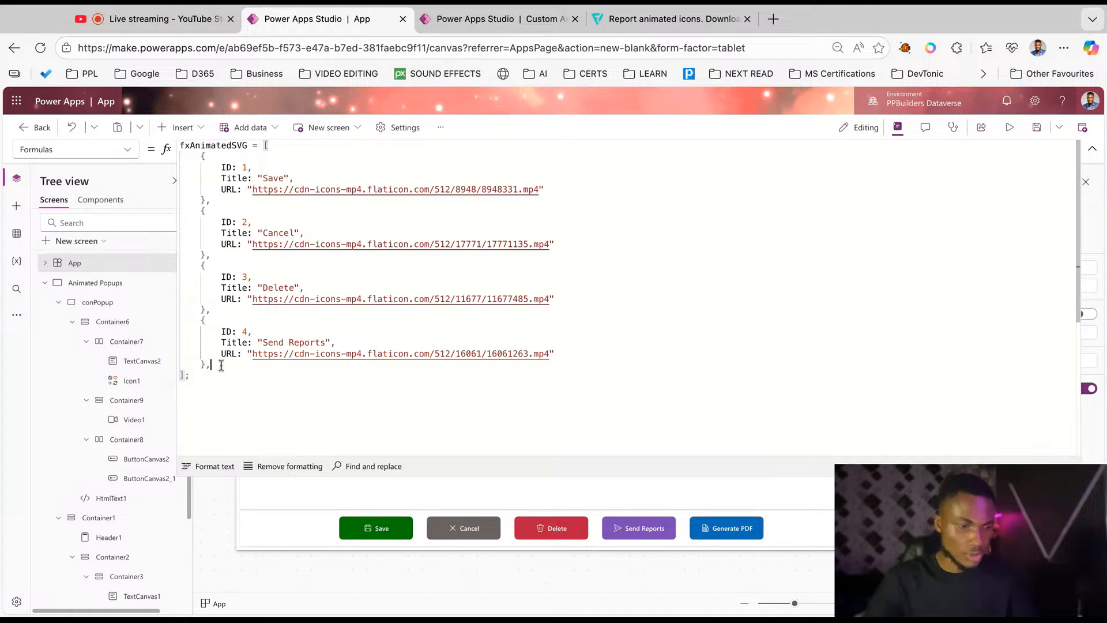
pyautogui.hotkey('ctrl', 'v')
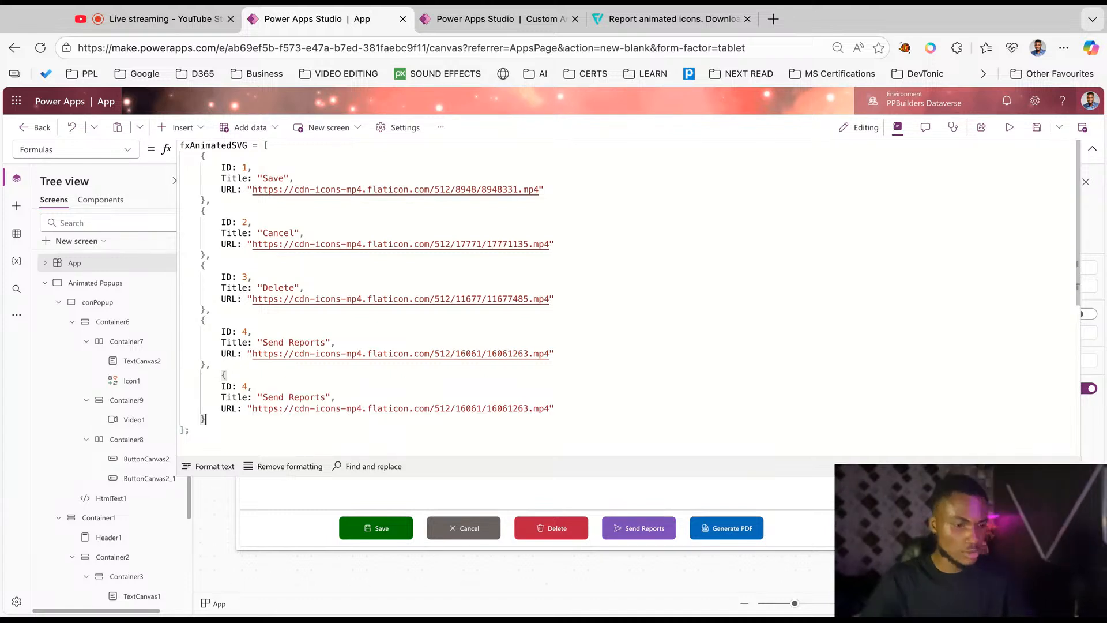
# Set the duplicated fifth record's ID to 5 and its Title to "Generate PDF".
pyautogui.click(274, 388)
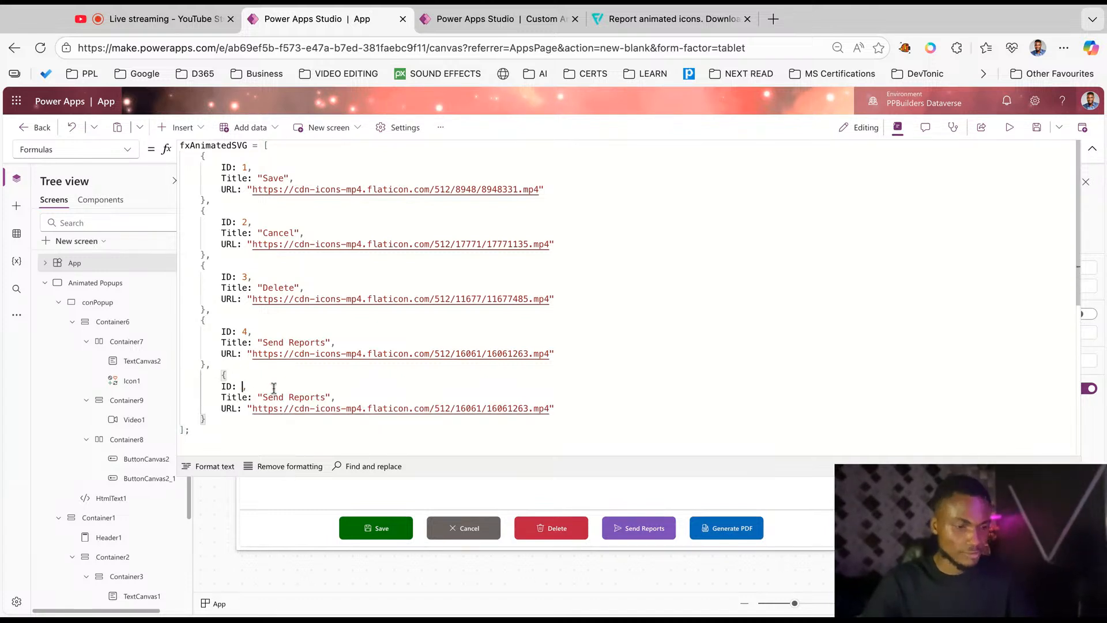
pyautogui.write('5')
pyautogui.doubleClick(326, 397)
pyautogui.press('BackSpace')
pyautogui.press('BackSpace')
pyautogui.press('BackSpace')
pyautogui.press('BackSpace')
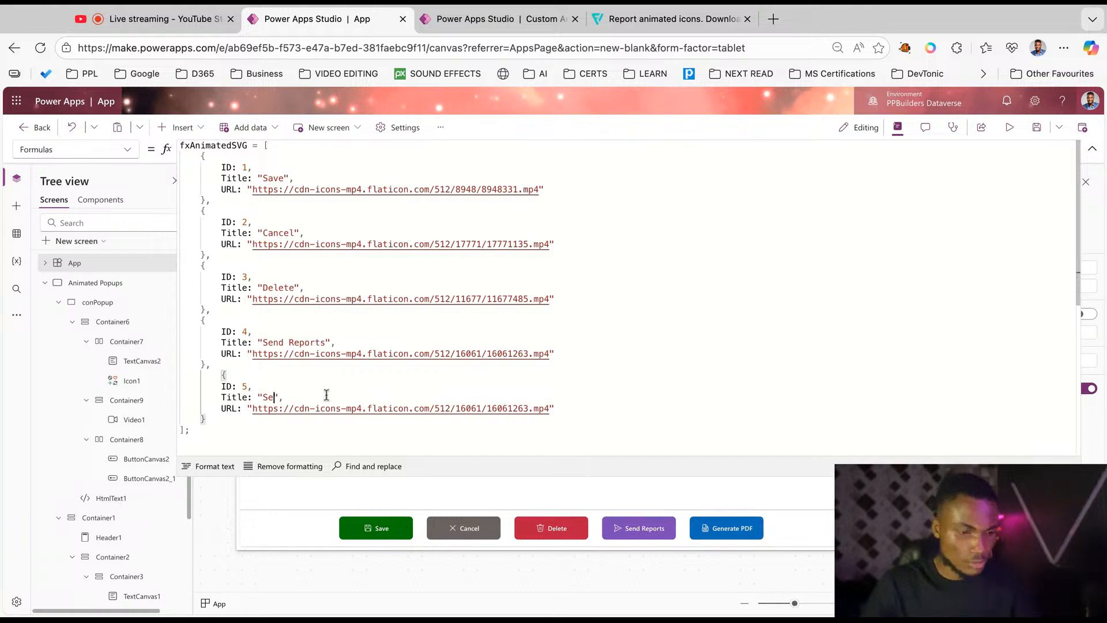
pyautogui.press('BackSpace')
pyautogui.press('BackSpace')
pyautogui.write('Gne')
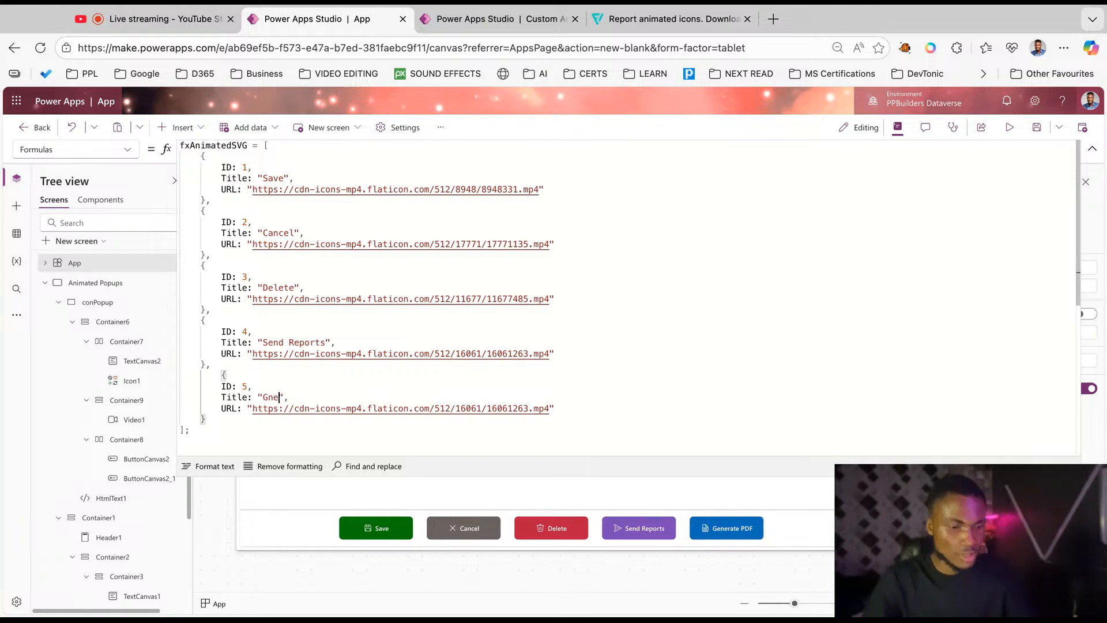
pyautogui.press('BackSpace')
pyautogui.press('BackSpace')
pyautogui.write('enerate PDF')
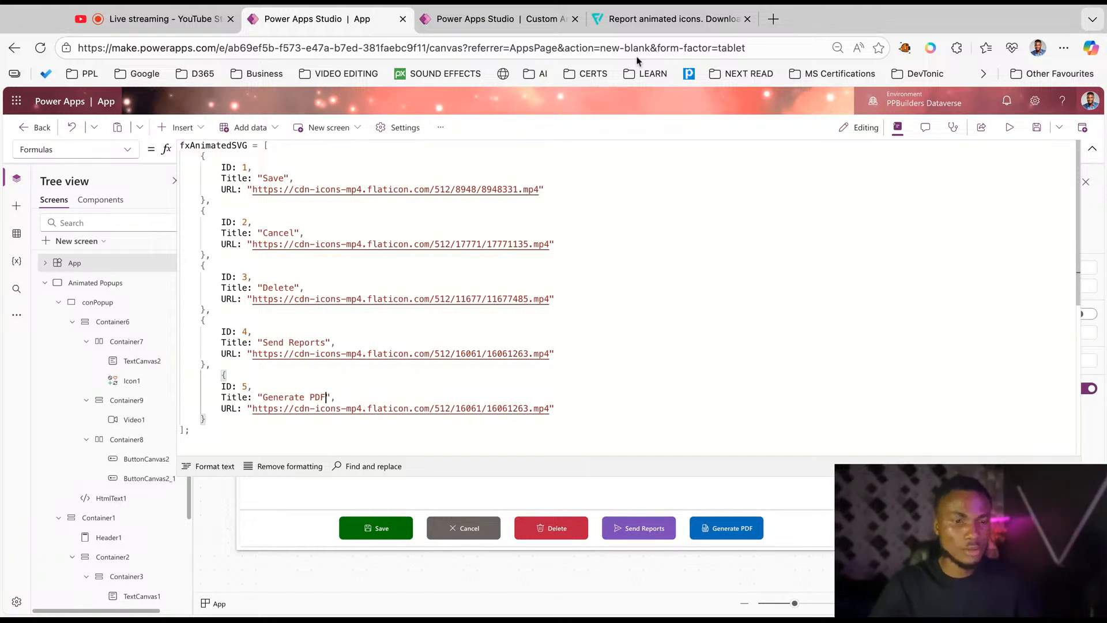
# Search Flaticon's animated icons for "PDF" and open the stacked documents icon with the red PDF label.
pyautogui.click(685, 20)
pyautogui.click(974, 112)
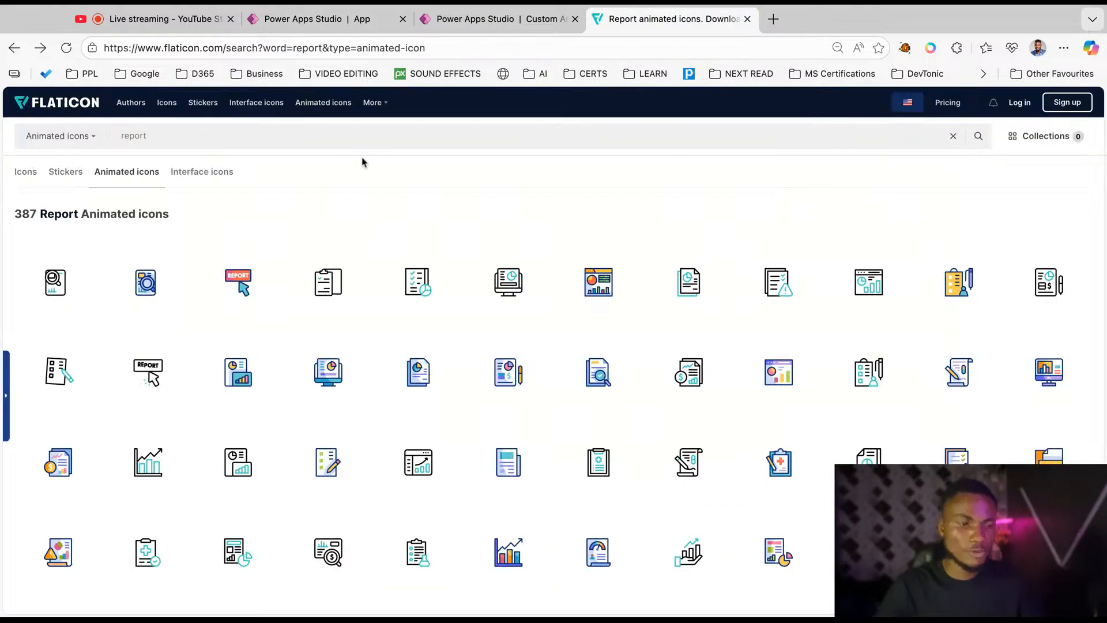
pyautogui.doubleClick(230, 140)
pyautogui.write('PDF')
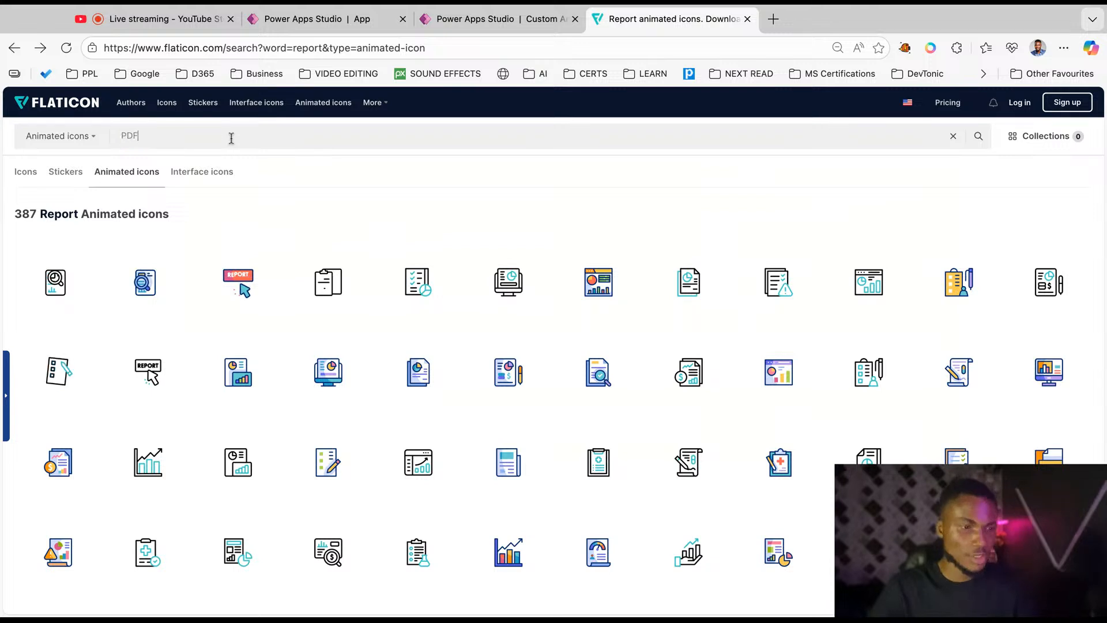
pyautogui.press('Return')
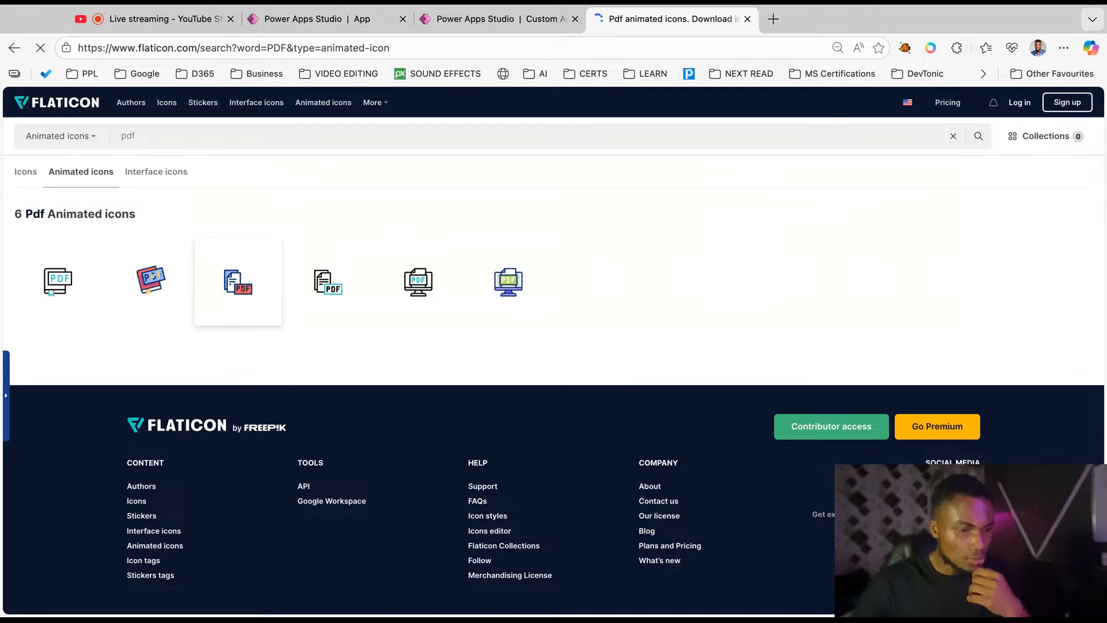
pyautogui.click(238, 281)
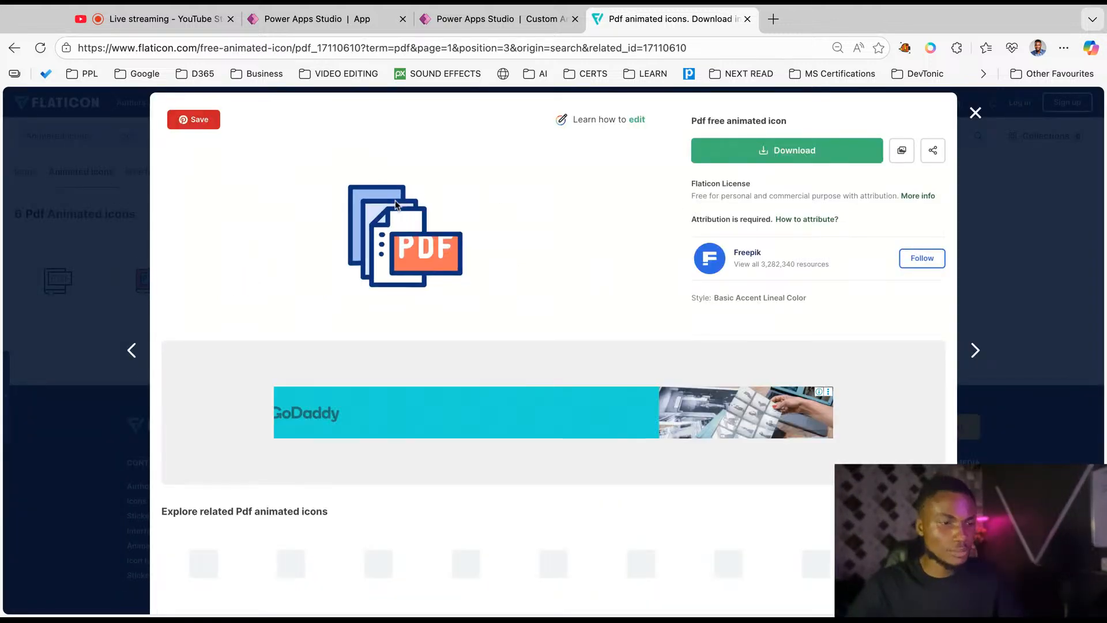
pyautogui.click(311, 18)
pyautogui.hotkey('alt', 'Left')
pyautogui.hotkey('alt', 'Left')
pyautogui.hotkey('alt', 'Left')
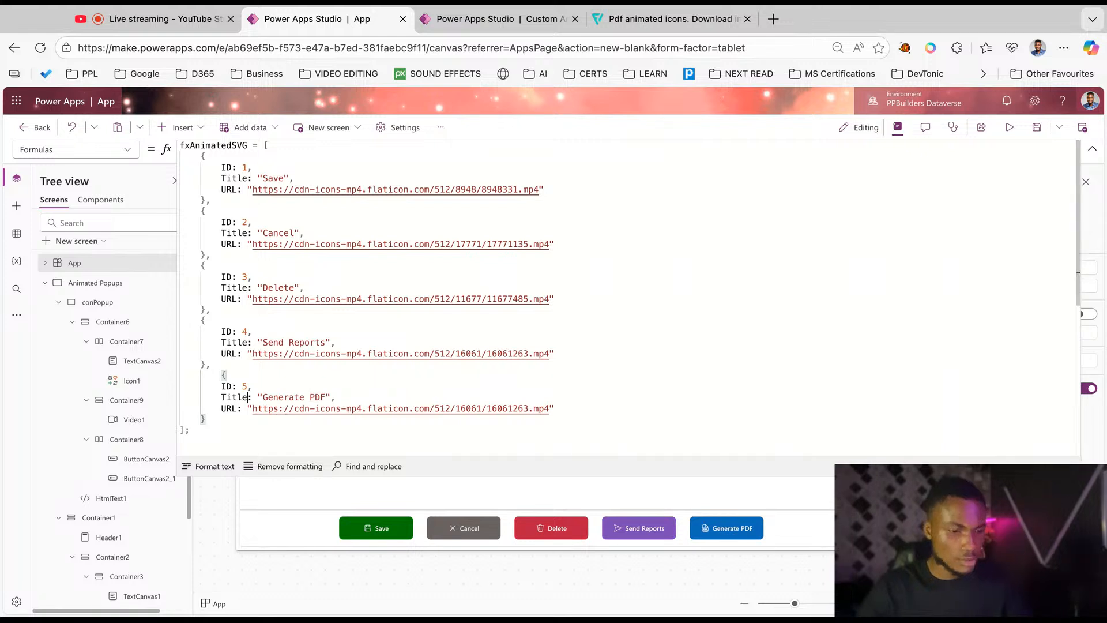
pyautogui.press('Down')
pyautogui.press('Right')
pyautogui.hotkey('shift', 'Up')
pyautogui.hotkey('shift', 'Up')
pyautogui.hotkey('shift', 'Down')
pyautogui.hotkey('shift', 'Down')
pyautogui.press('super+shift+Right')
pyautogui.write('https://cdn-icons-mp4.flaticon.com/512/17110/17110610.mp4')
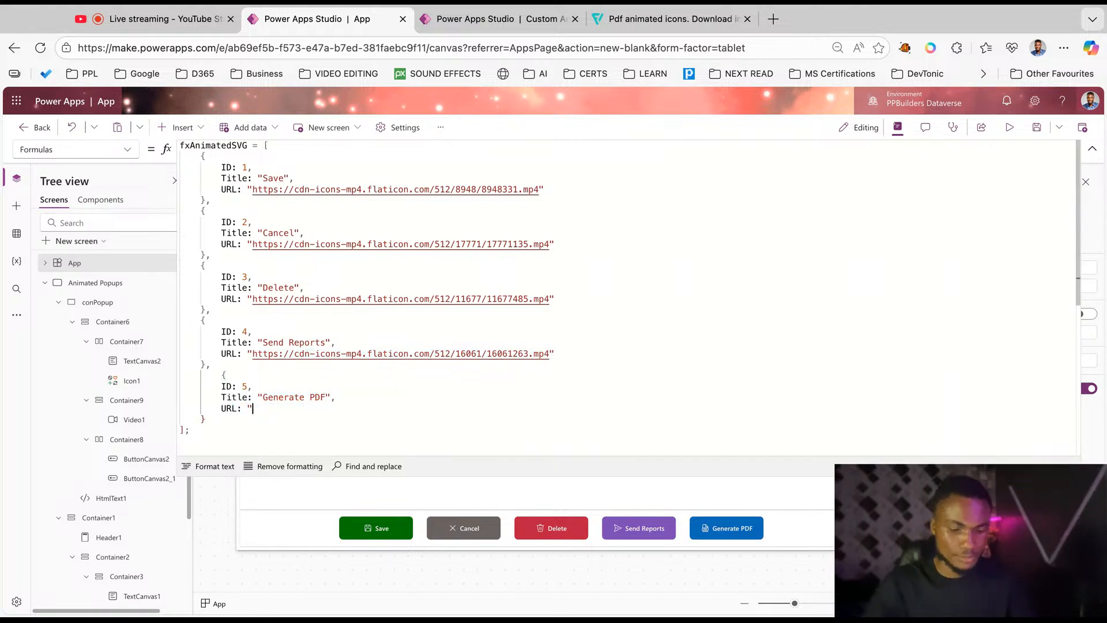
pyautogui.write('"')
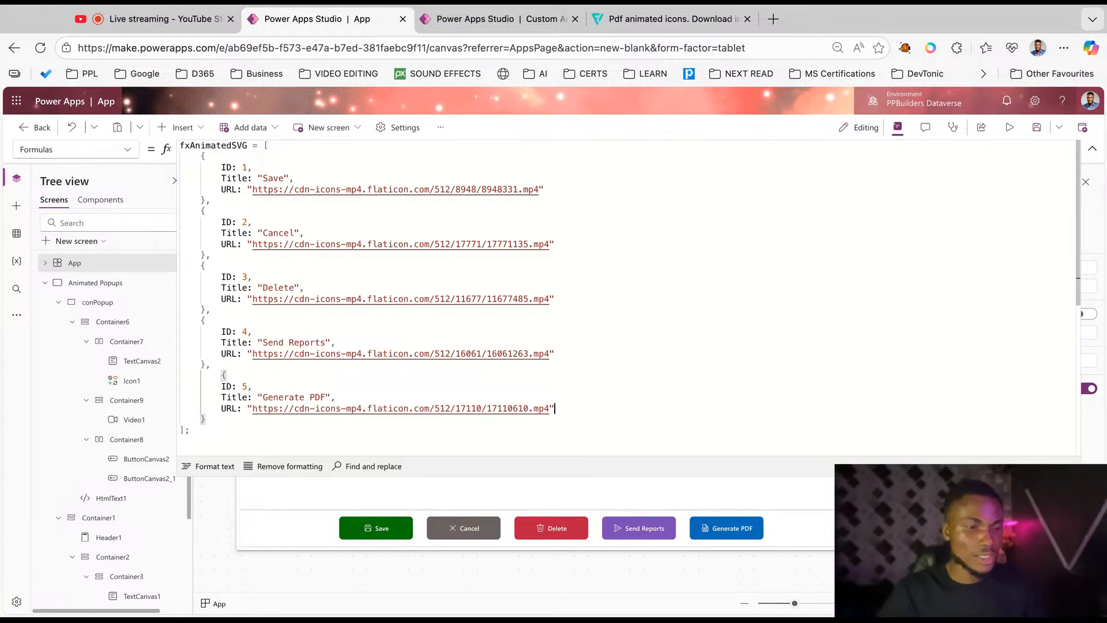
pyautogui.doubleClick(211, 146)
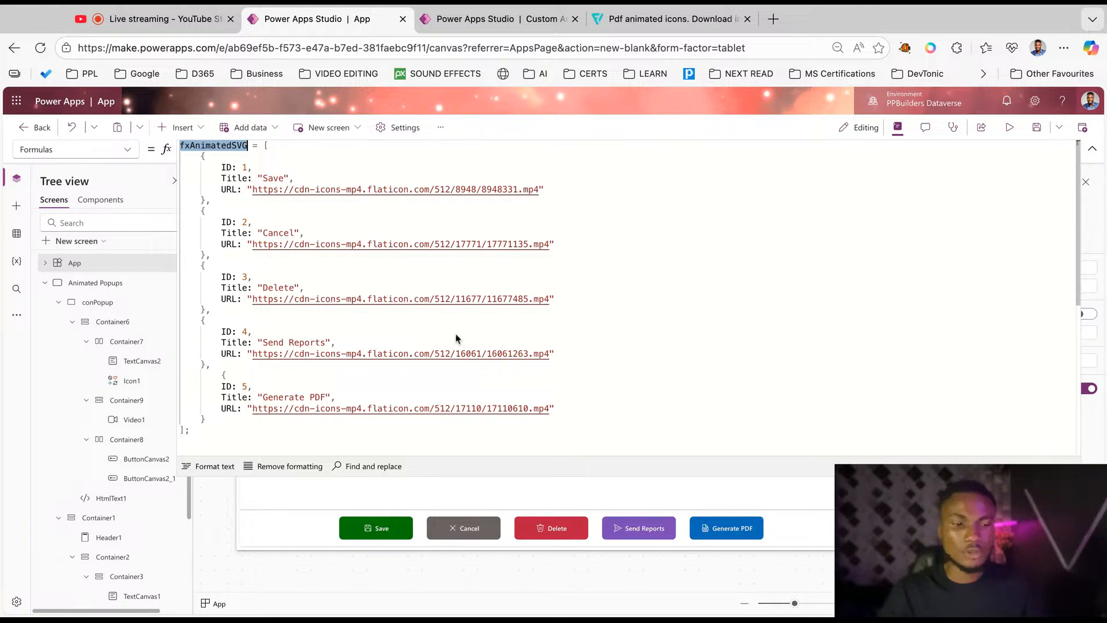
pyautogui.click(1093, 149)
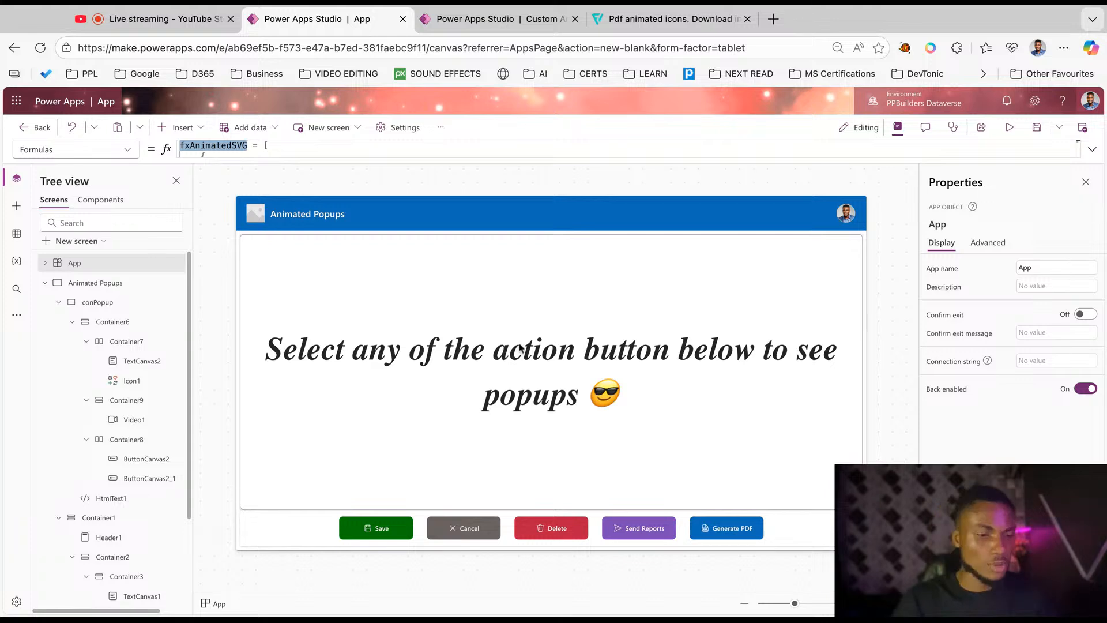
# Split the green Save button's OnSelect UpdateContext formula over several lines and add a comma and empty line after locShowPopup: true.
pyautogui.click(372, 532)
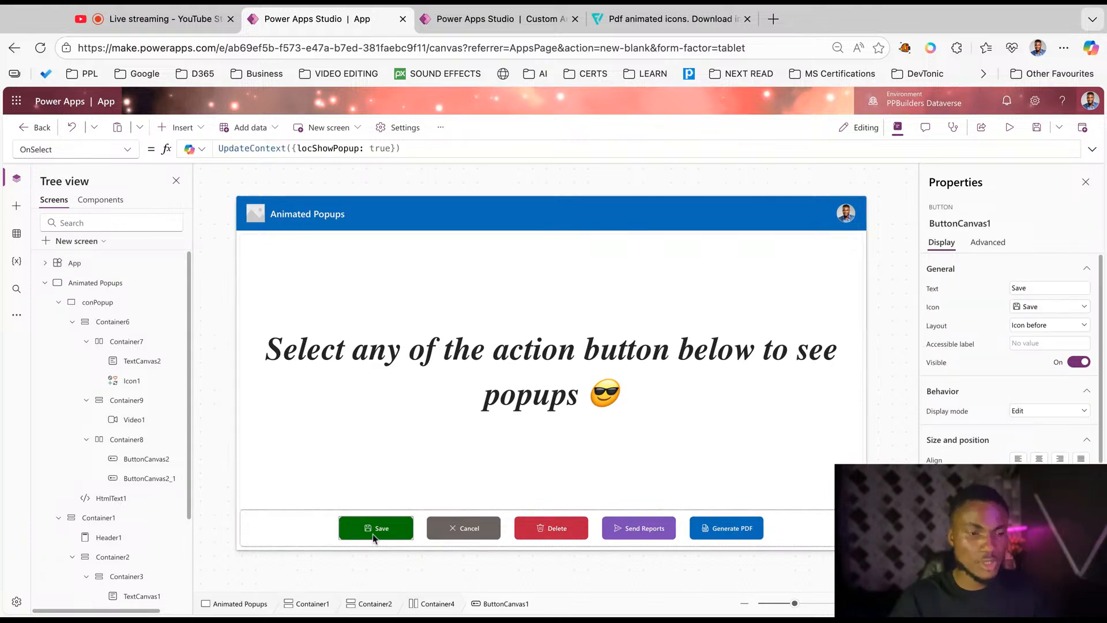
pyautogui.click(1093, 150)
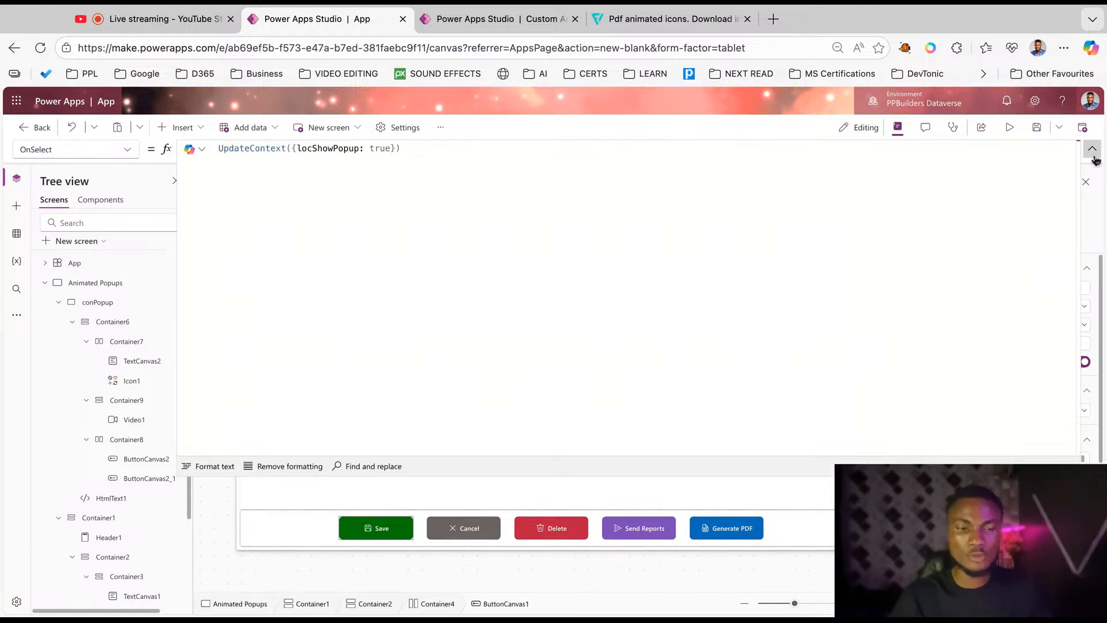
pyautogui.click(298, 149)
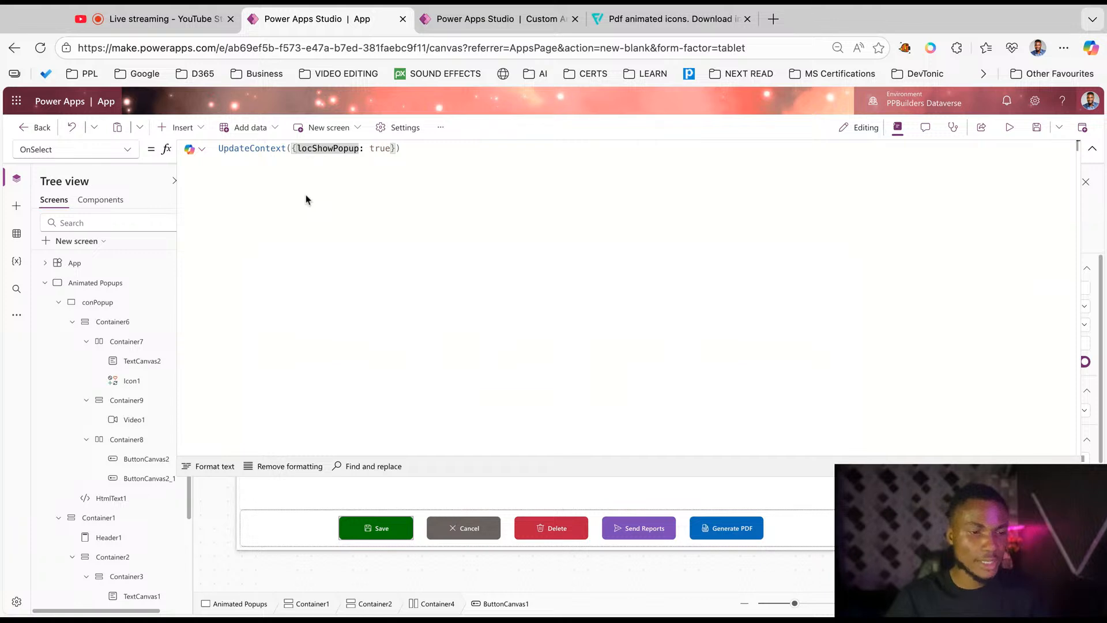
pyautogui.press('Return')
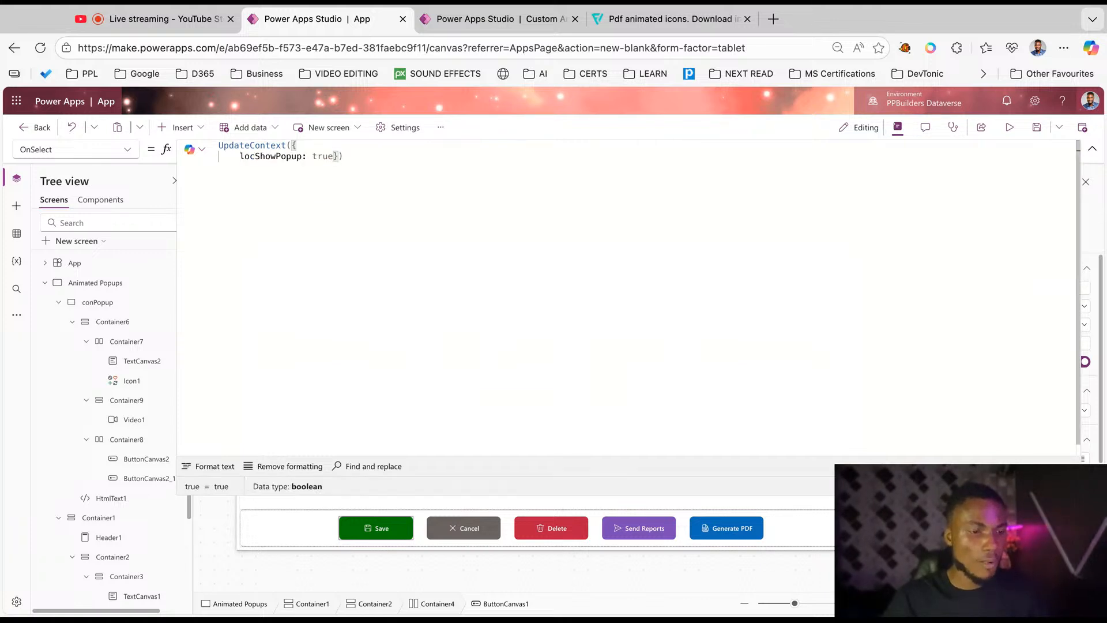
pyautogui.click(334, 156)
pyautogui.press('Return')
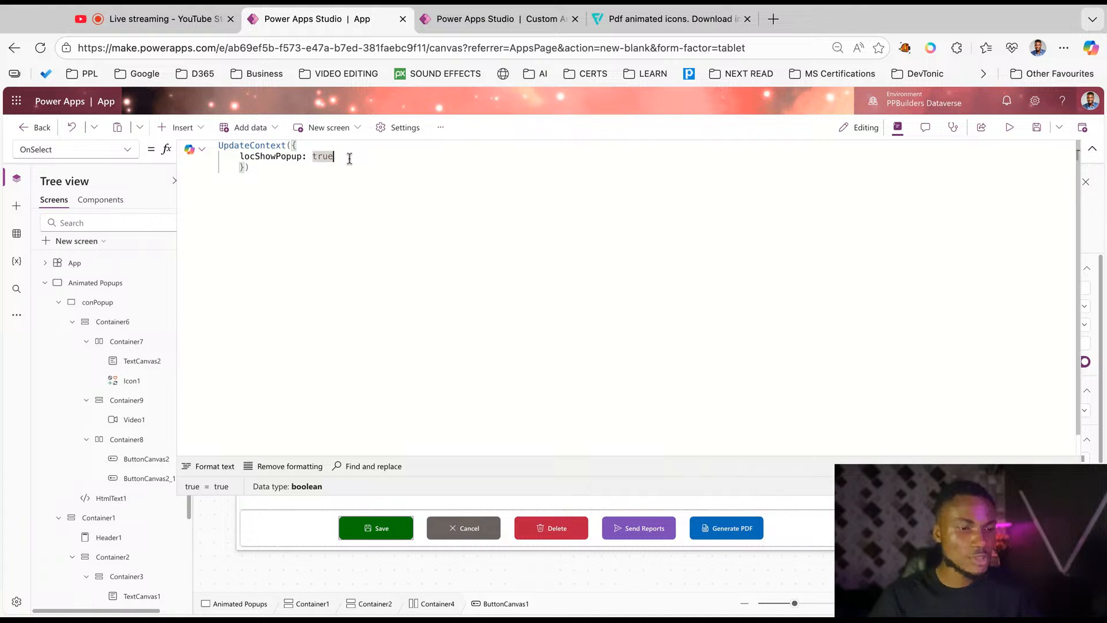
pyautogui.moveTo(309, 156); pyautogui.dragTo(247, 159)
pyautogui.press('End')
pyautogui.write(',')
pyautogui.press('Return')
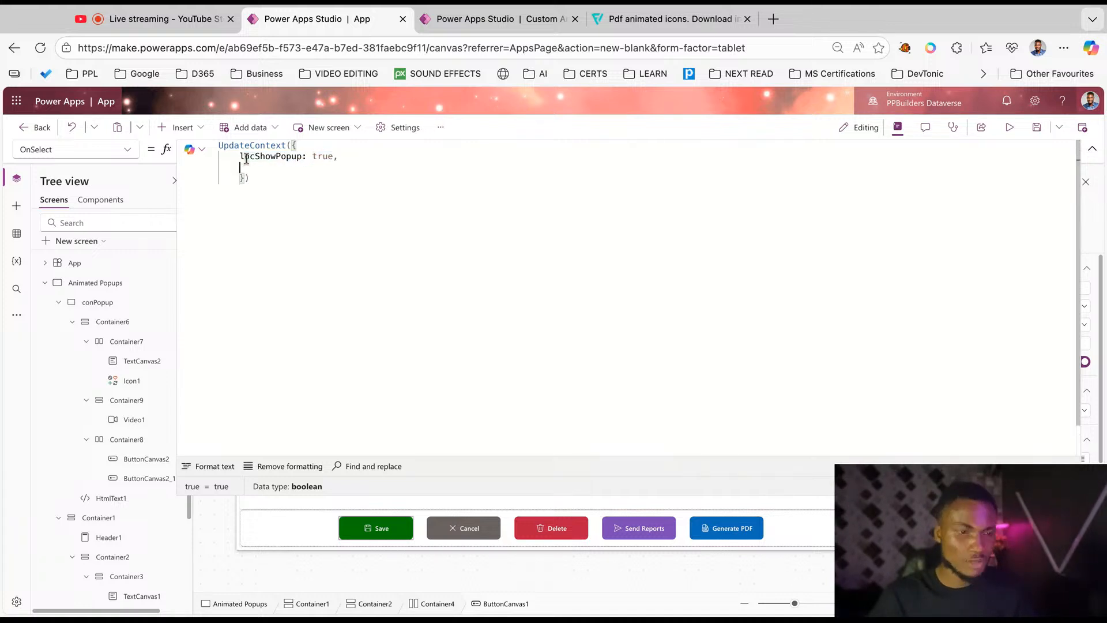
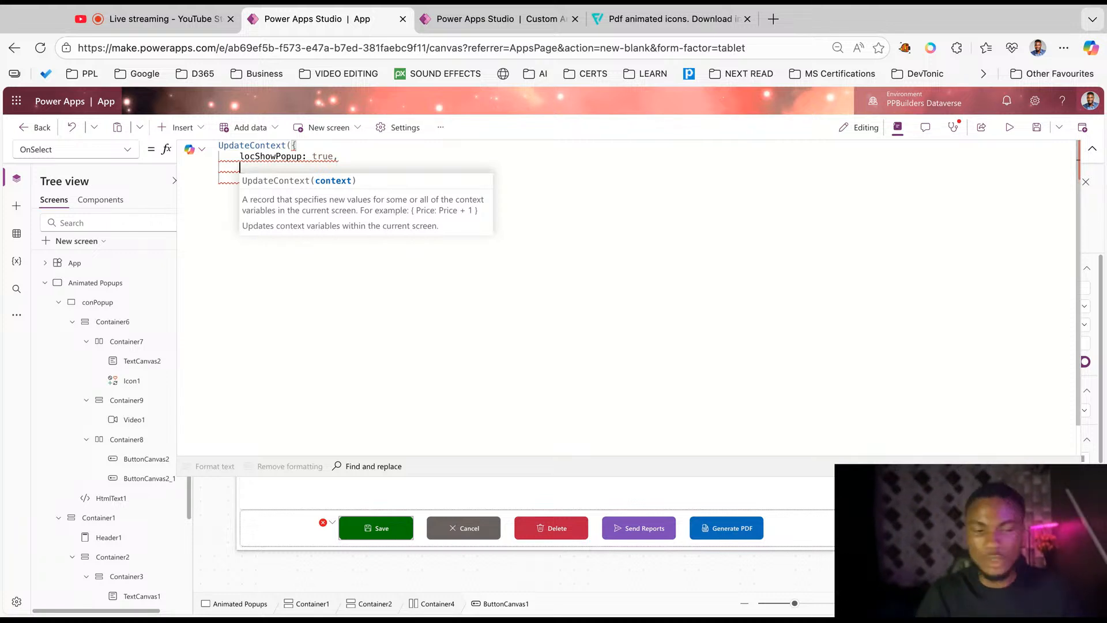
# Add a locSelectedButton variable below locShowPopup in the Save button's UpdateContext record.
pyautogui.moveTo(314, 163)
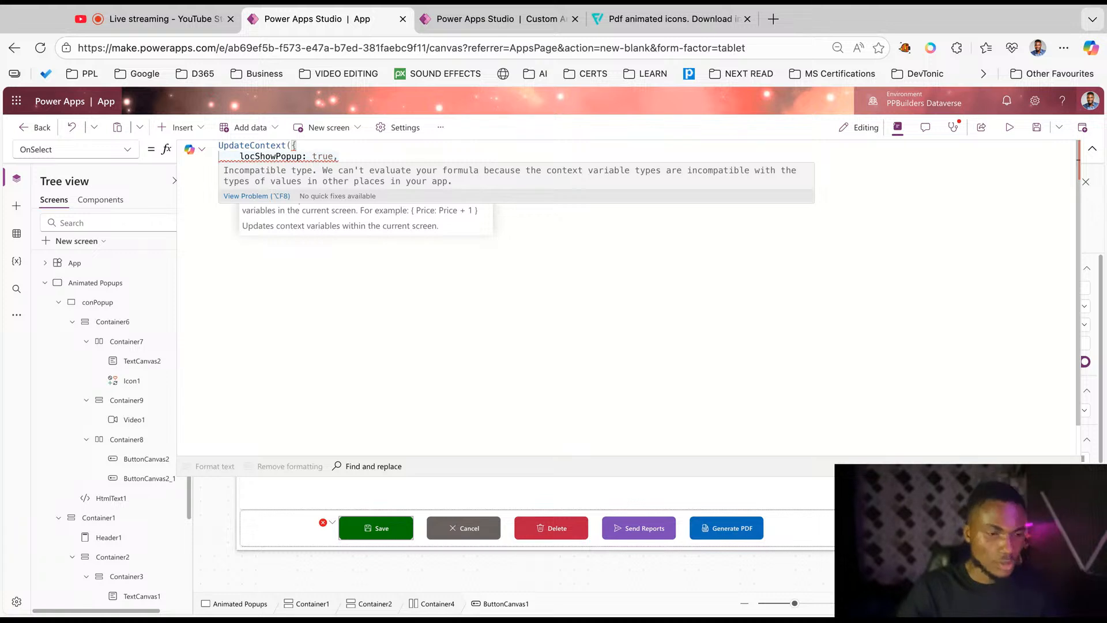
pyautogui.write('lo')
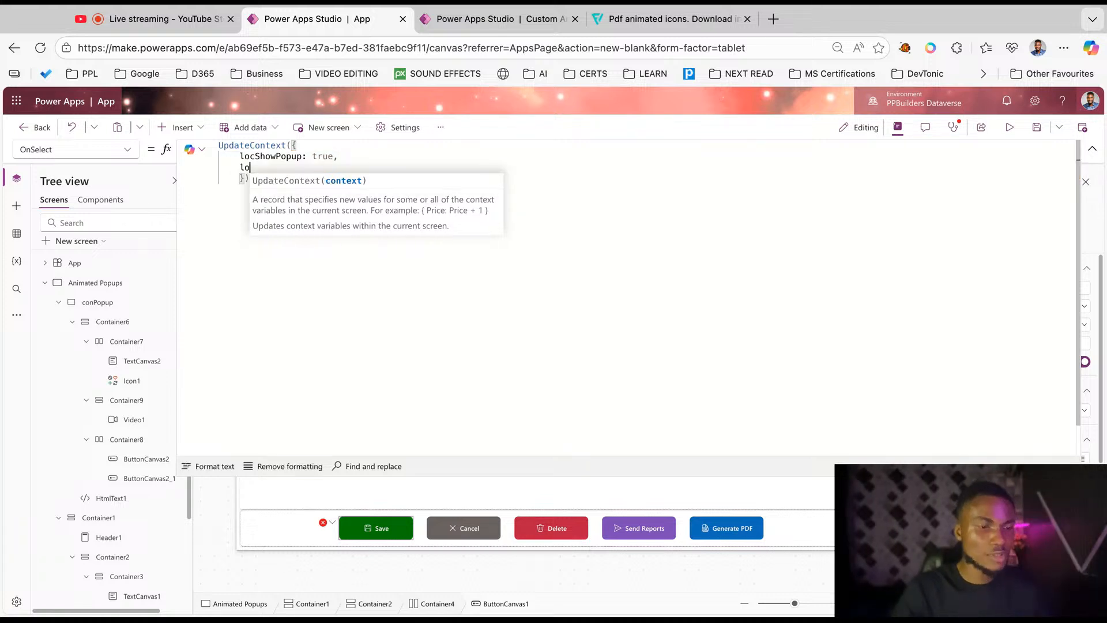
pyautogui.write('c')
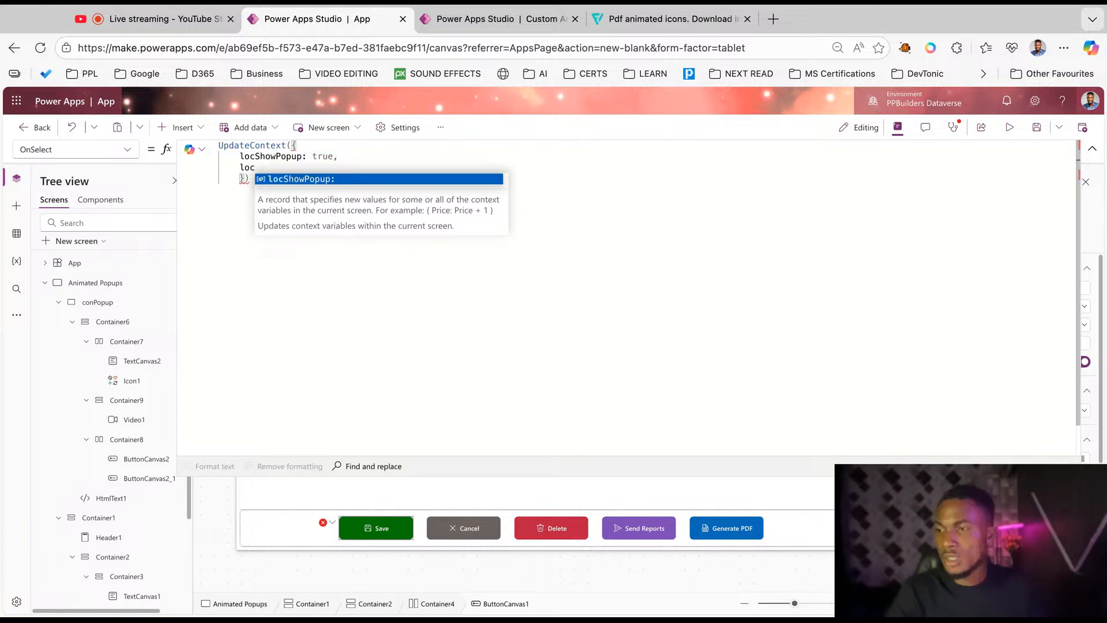
pyautogui.write('Selected')
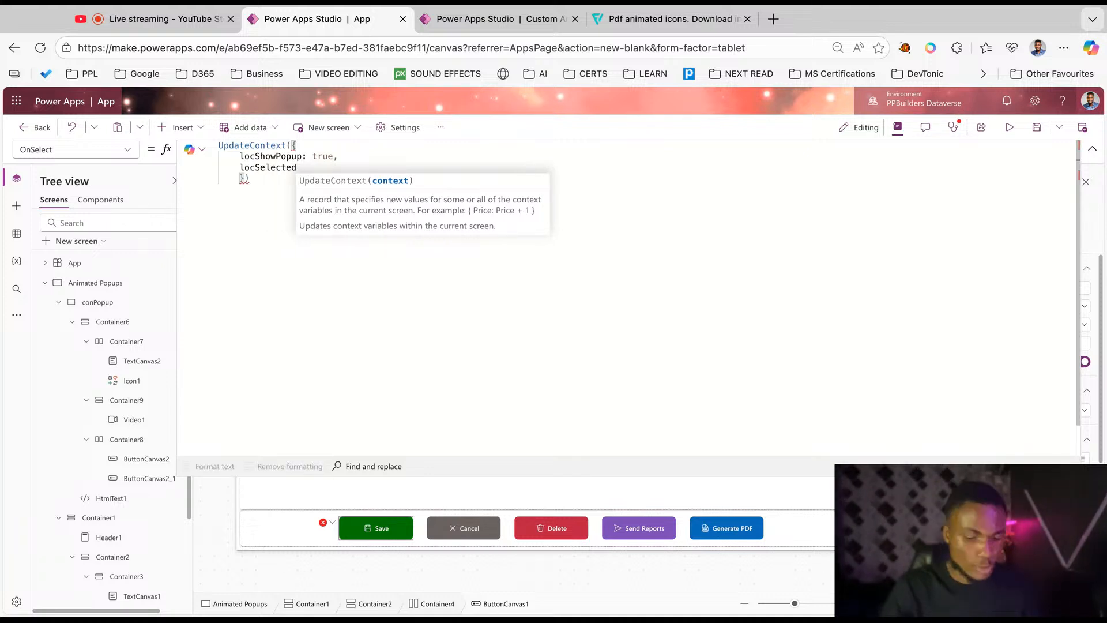
pyautogui.write('Button: T')
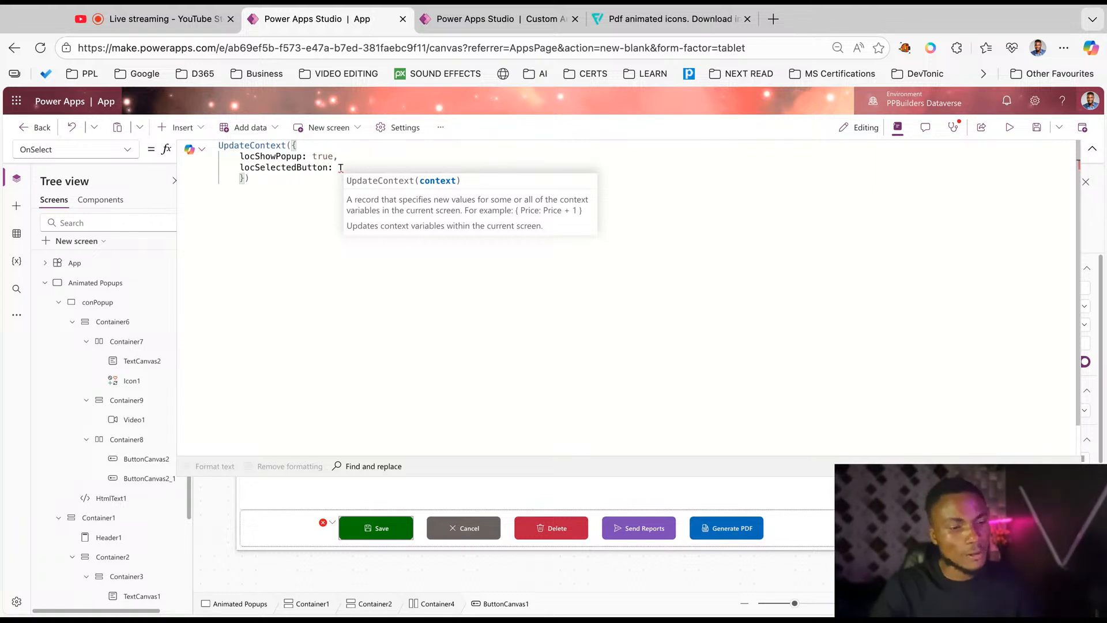
pyautogui.press('BackSpace')
pyautogui.write('Self.te')
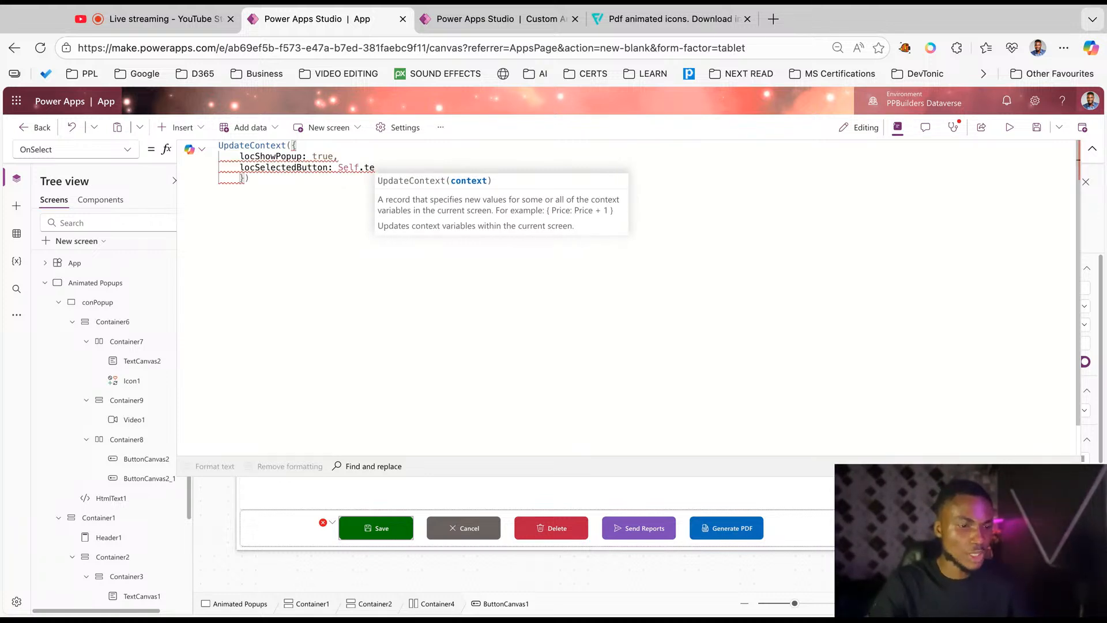
pyautogui.press('BackSpace')
pyautogui.press('BackSpace')
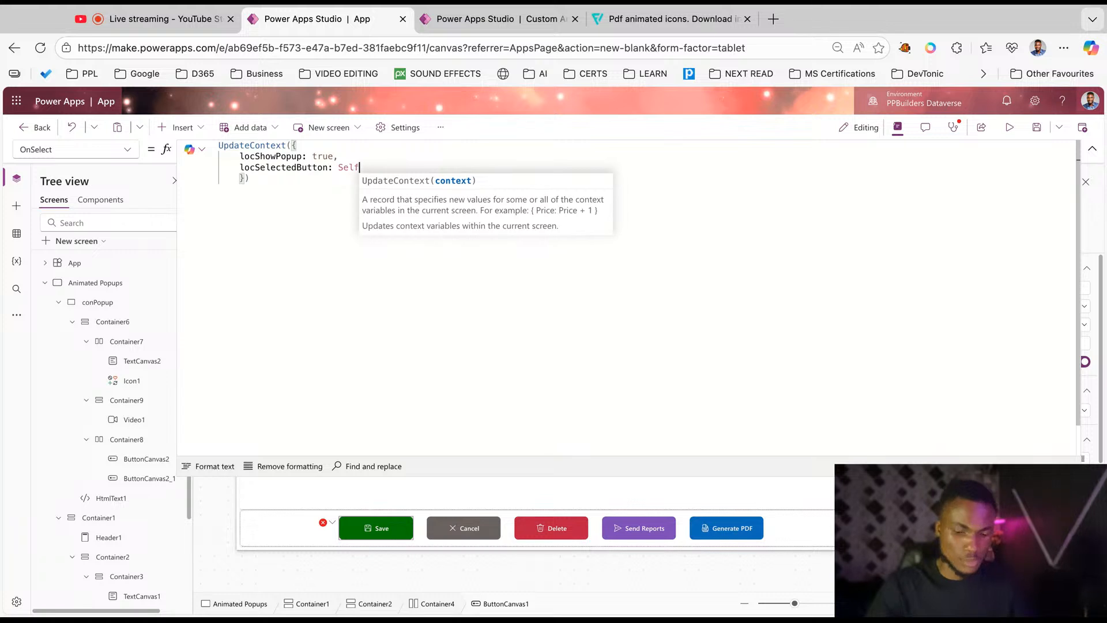
pyautogui.press('BackSpace')
pyautogui.press('BackSpace')
pyautogui.press('BackSpace')
pyautogui.press('BackSpace')
pyautogui.press('BackSpace')
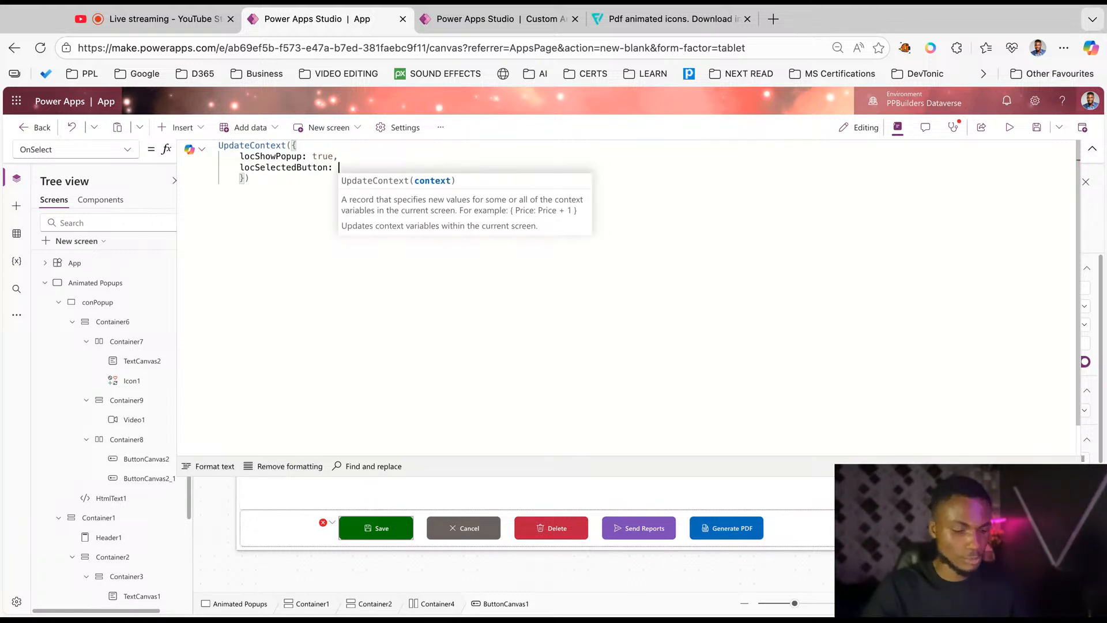
# Set the value of locSelectedButton to "Save" in the Save button's OnSelect formula.
pyautogui.write('"')
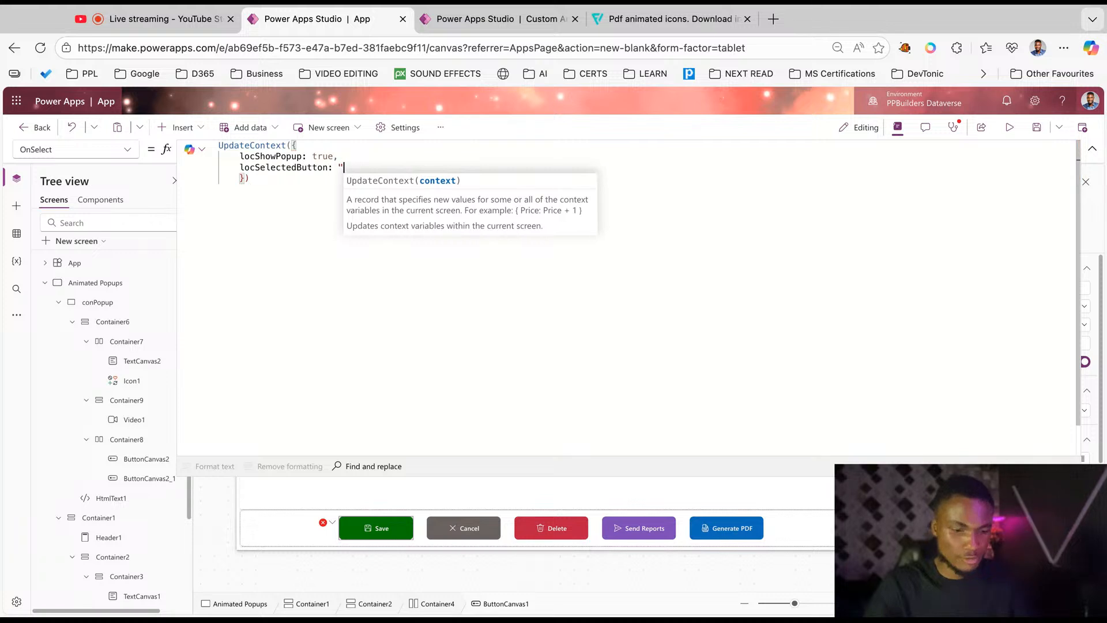
pyautogui.write('Save"')
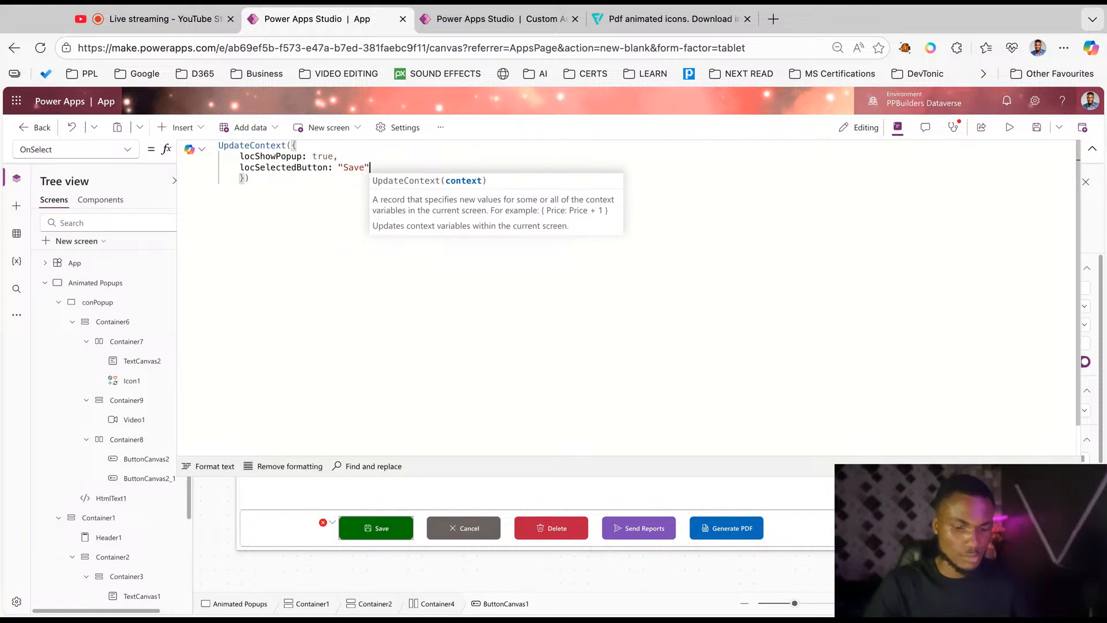
# Add a comma after "Save" and a locSelectedTitle variable on a new line in the Save button's UpdateContext record.
pyautogui.write(',')
pyautogui.press('Return')
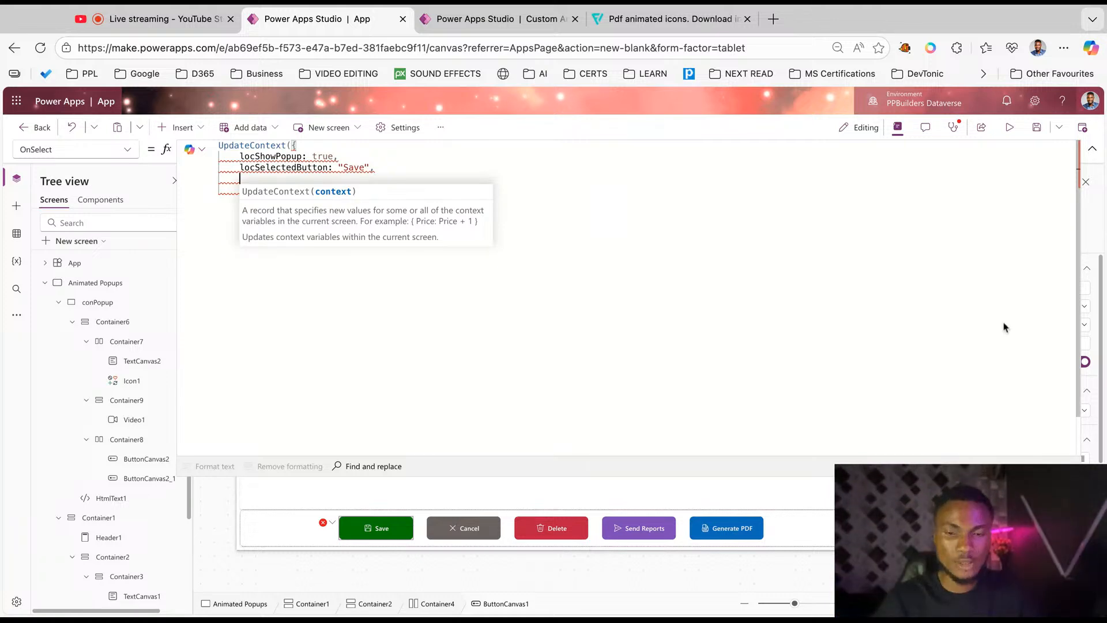
pyautogui.click(1093, 150)
pyautogui.click(1094, 151)
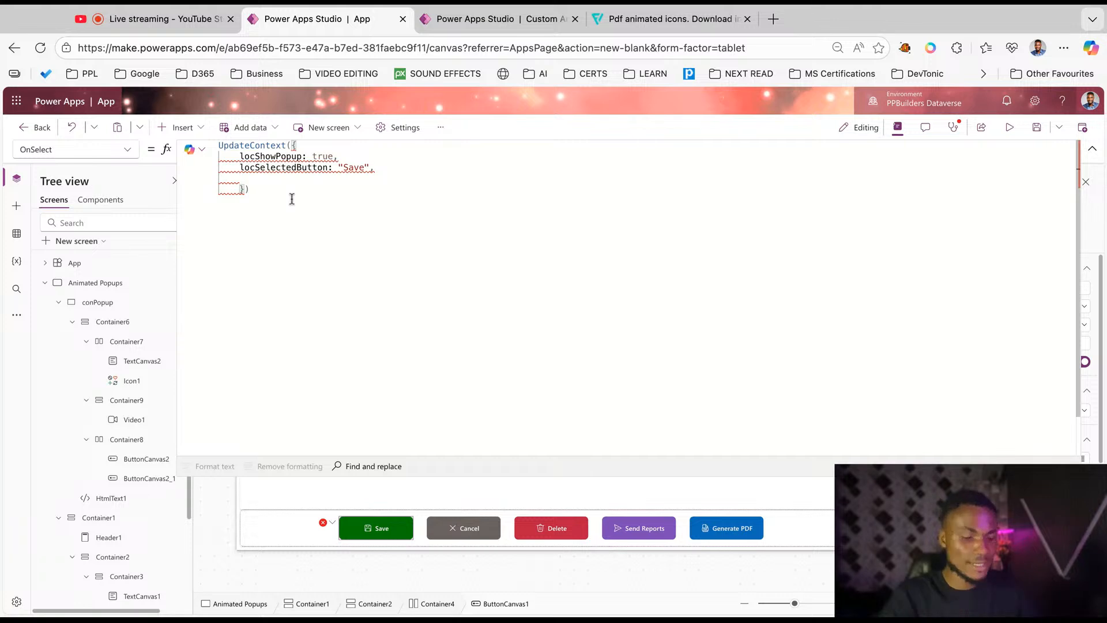
pyautogui.write('locSeelc')
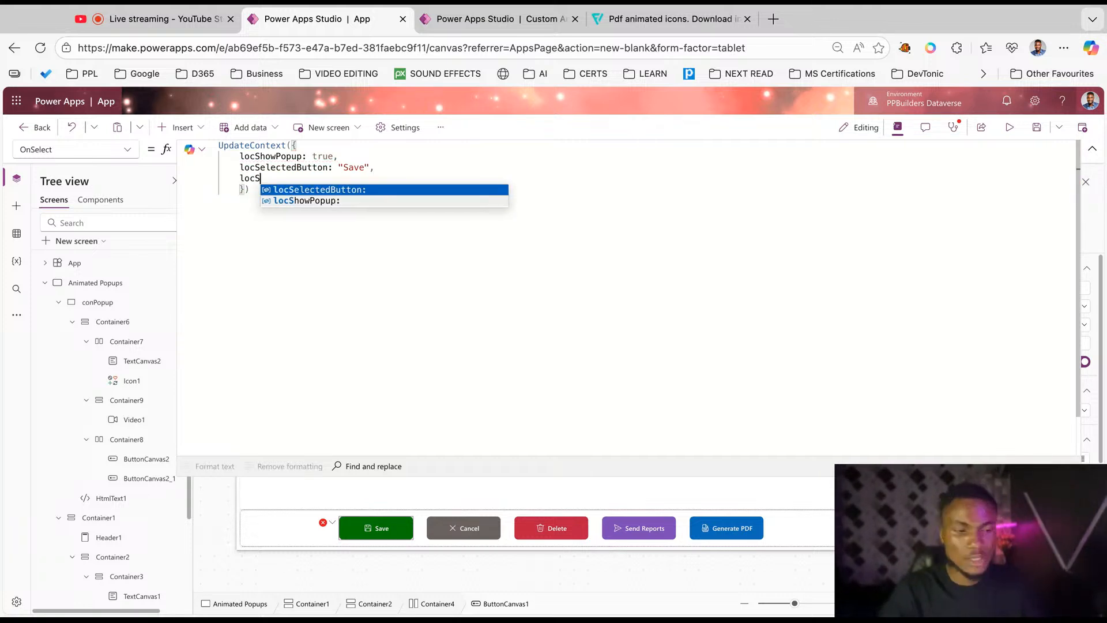
pyautogui.press('BackSpace')
pyautogui.press('BackSpace')
pyautogui.press('BackSpace')
pyautogui.press('BackSpace')
pyautogui.press('BackSpace')
pyautogui.write('Sele')
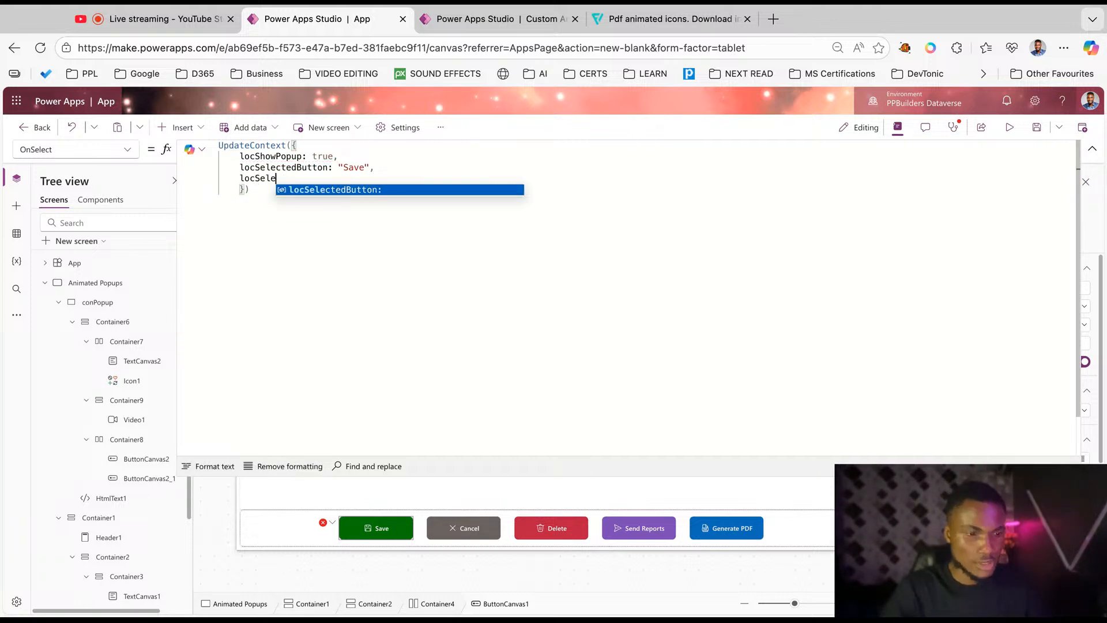
pyautogui.write('ctedTit')
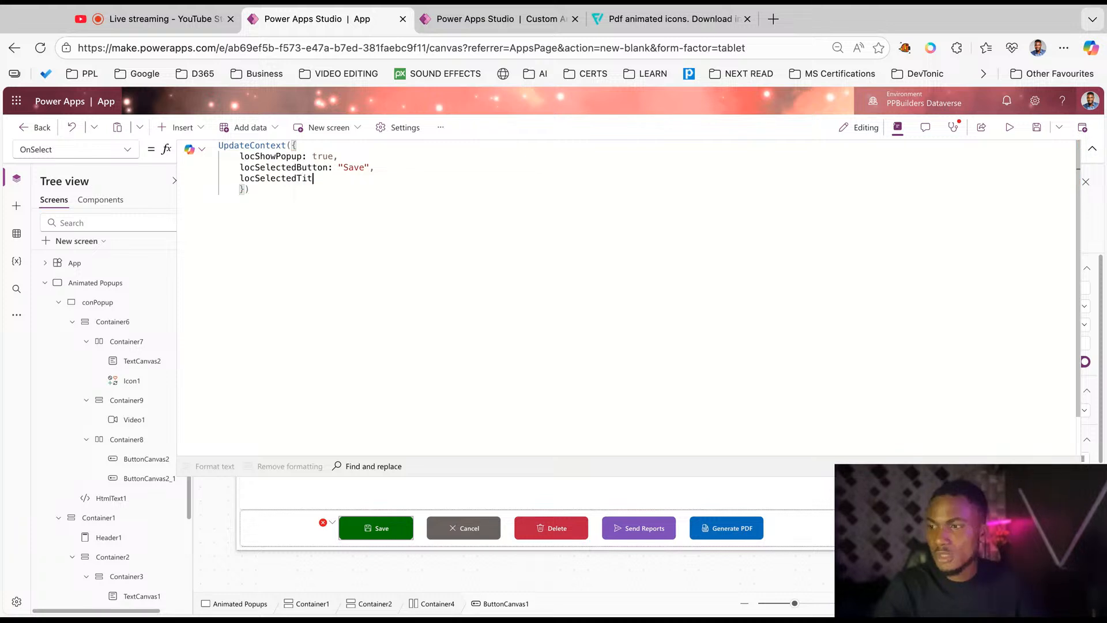
pyautogui.write('le:')
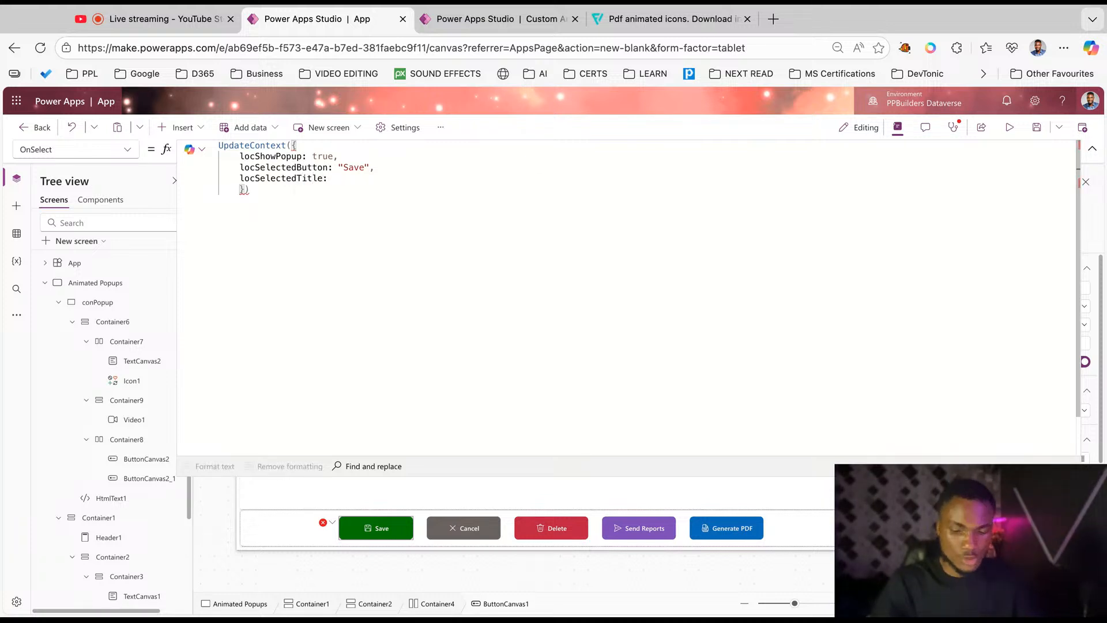
# Set the value of locSelectedTitle to "Are you sure you want to save?" in the Save button's OnSelect formula.
pyautogui.write(' "are you')
pyautogui.press('BackSpace')
pyautogui.press('BackSpace')
pyautogui.press('BackSpace')
pyautogui.press('BackSpace')
pyautogui.press('BackSpace')
pyautogui.press('BackSpace')
pyautogui.press('BackSpace')
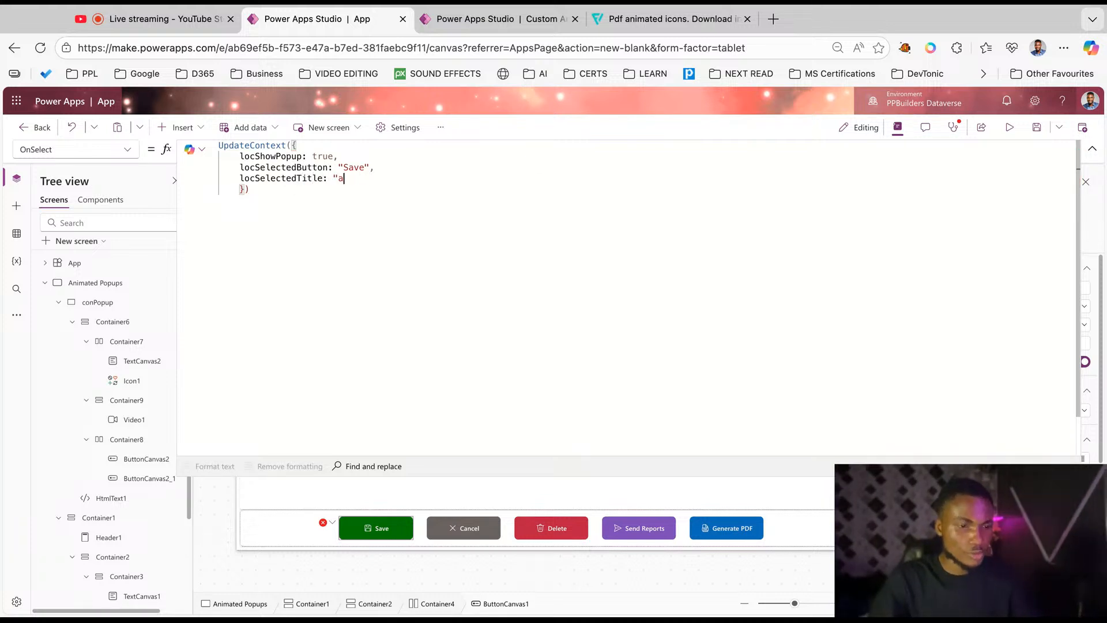
pyautogui.write('Are you')
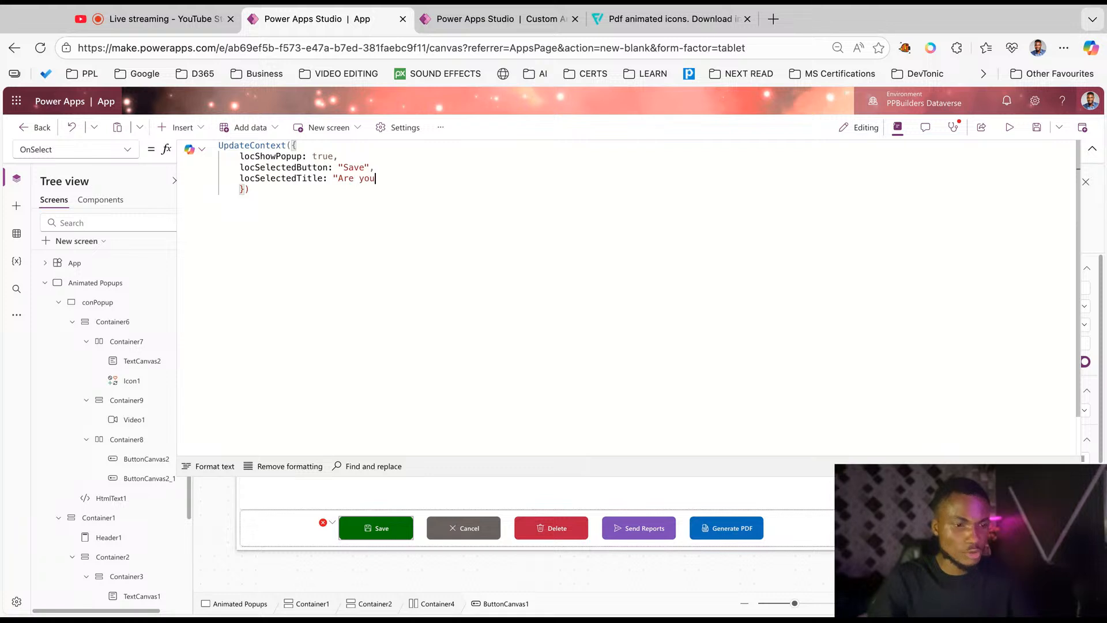
pyautogui.write(' sure you want to save')
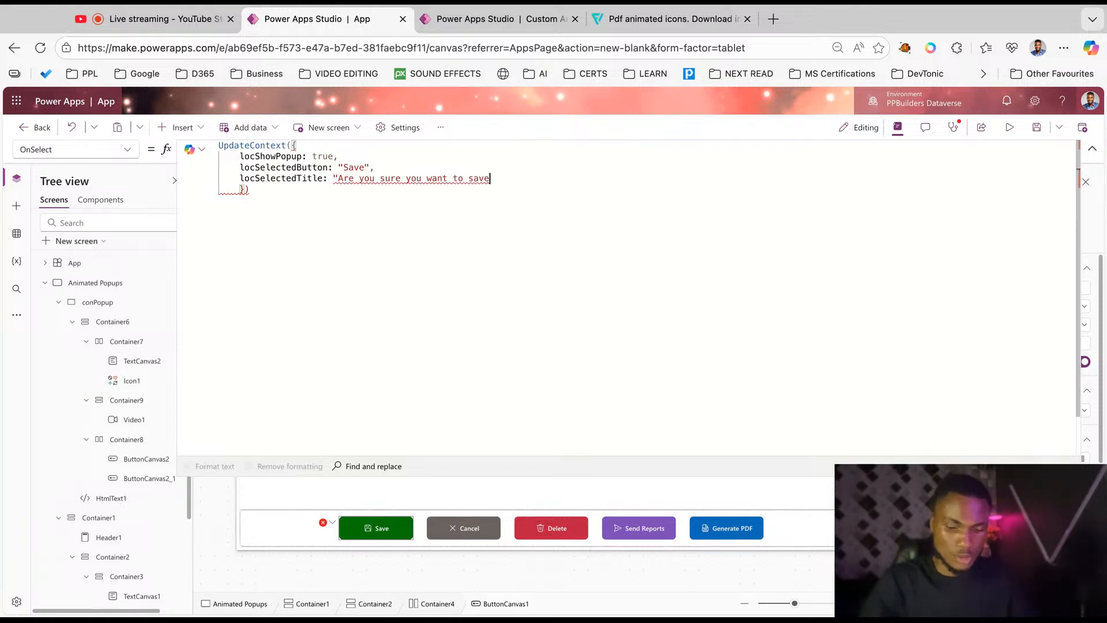
pyautogui.write('?"')
pyautogui.hotkey('ctrl', 'a')
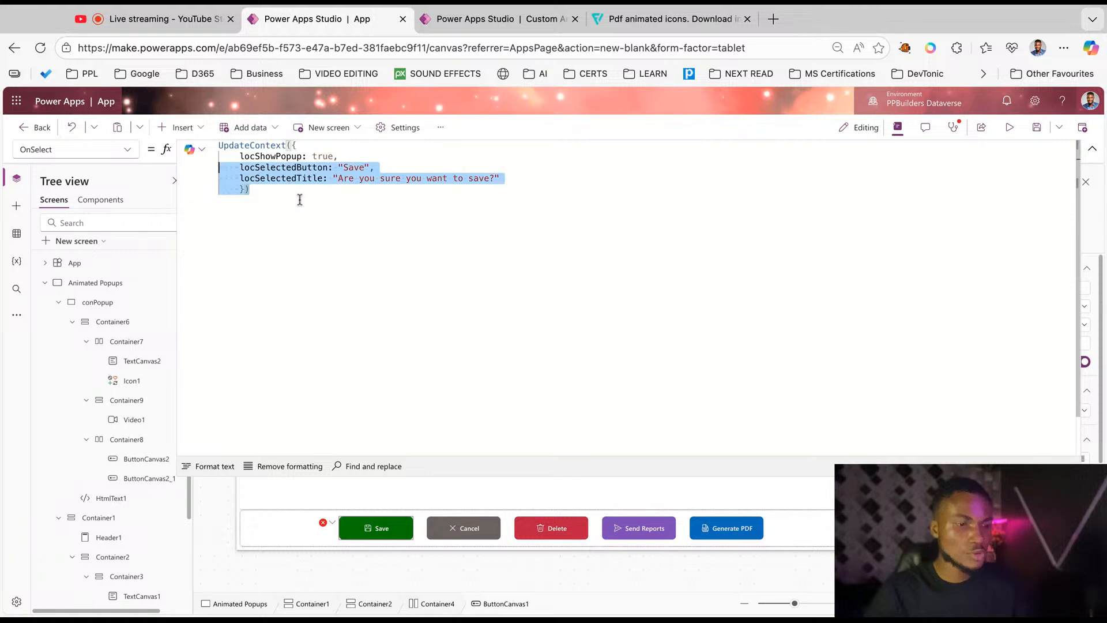
# Move locShowPopup: true to the end of the record, dropping its trailing comma and adding one after the locSelectedTitle value.
pyautogui.click(353, 156)
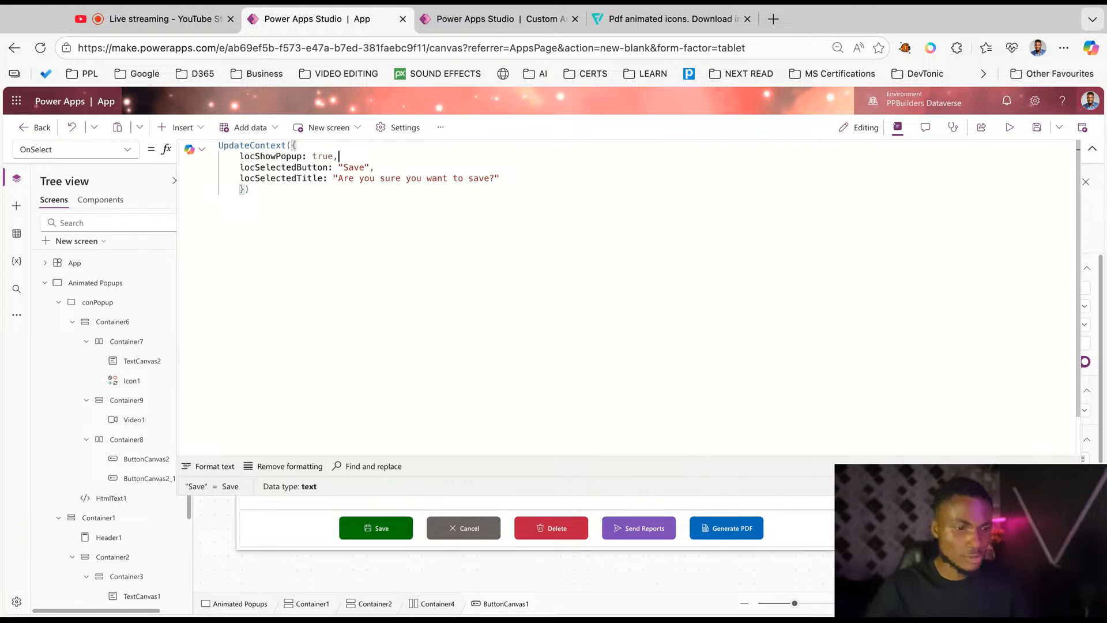
pyautogui.hotkey('alt', 'Down')
pyautogui.hotkey('alt', 'Down')
pyautogui.press('BackSpace')
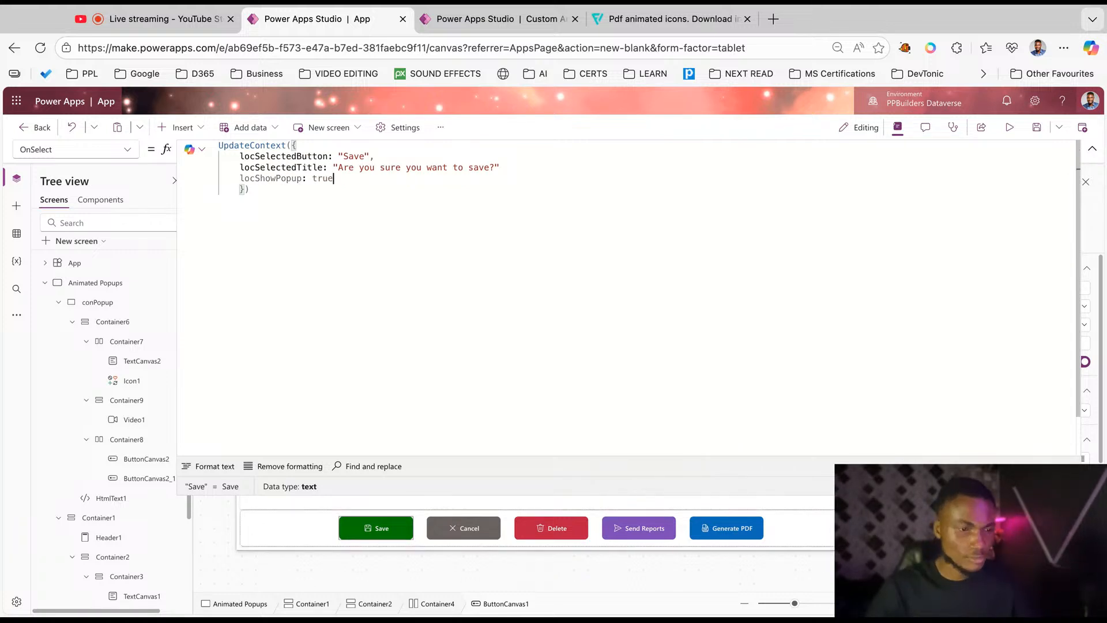
pyautogui.doubleClick(284, 179)
pyautogui.click(513, 166)
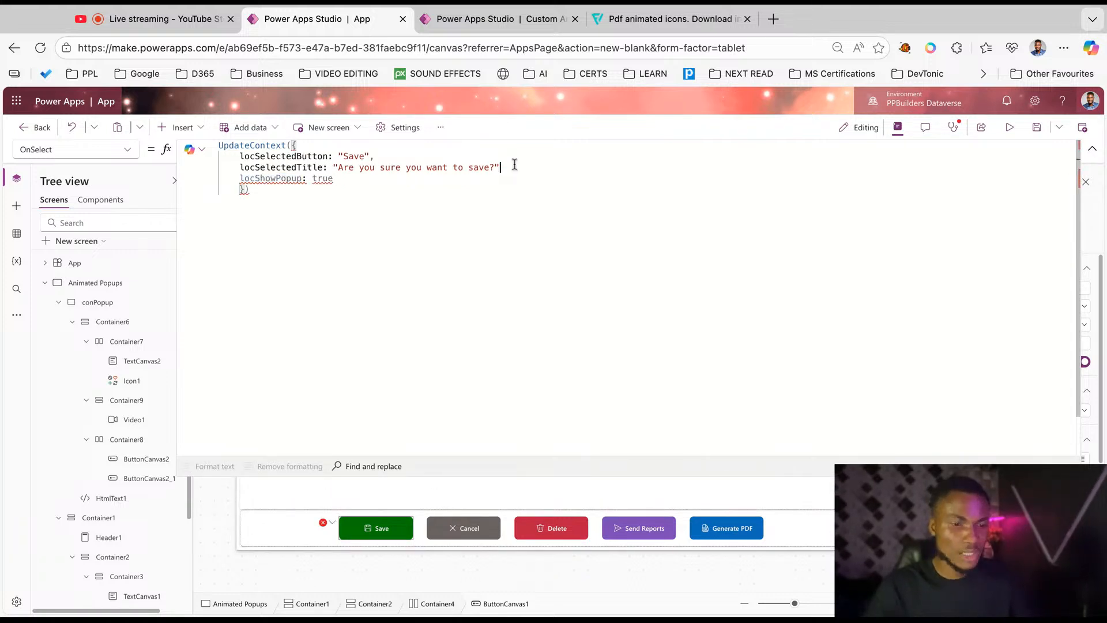
pyautogui.write(',')
# Copy the Save button's whole UpdateContext formula and replace the Cancel button's OnSelect formula with it.
pyautogui.hotkey('shift', 'Up')
pyautogui.hotkey('shift', 'Home')
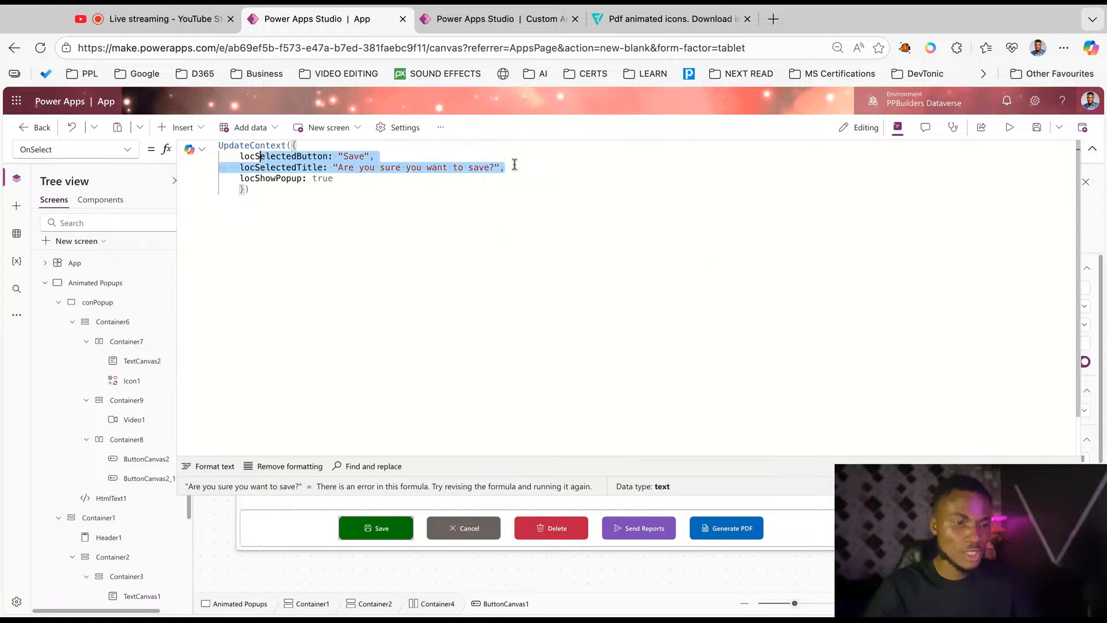
pyautogui.click(313, 180)
pyautogui.hotkey('ctrl', 'a')
pyautogui.hotkey('ctrl', 'c')
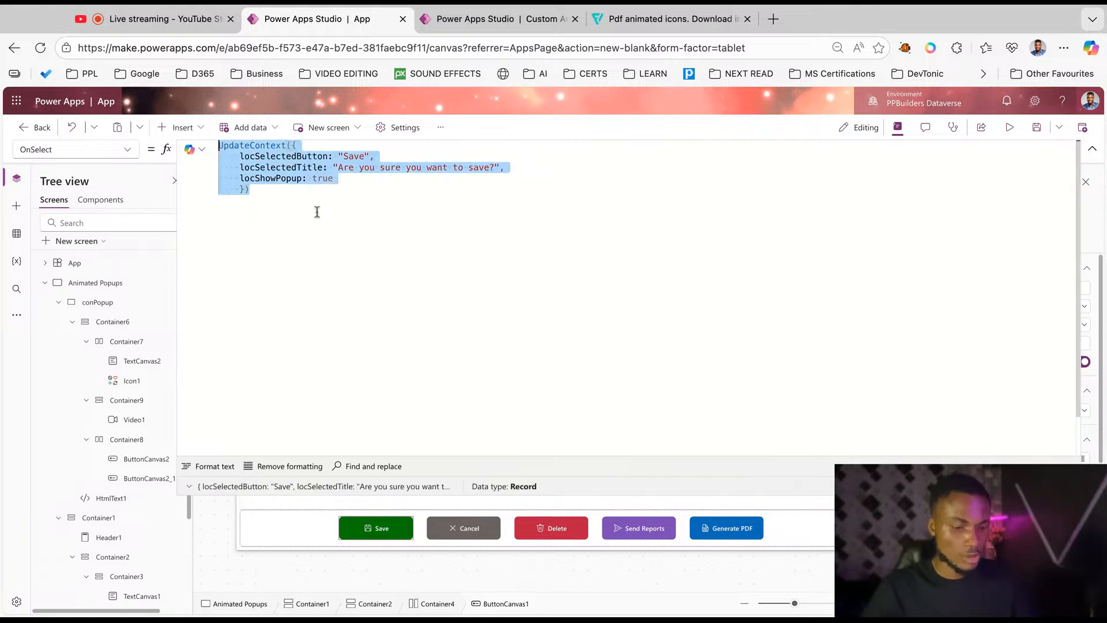
pyautogui.click(482, 517)
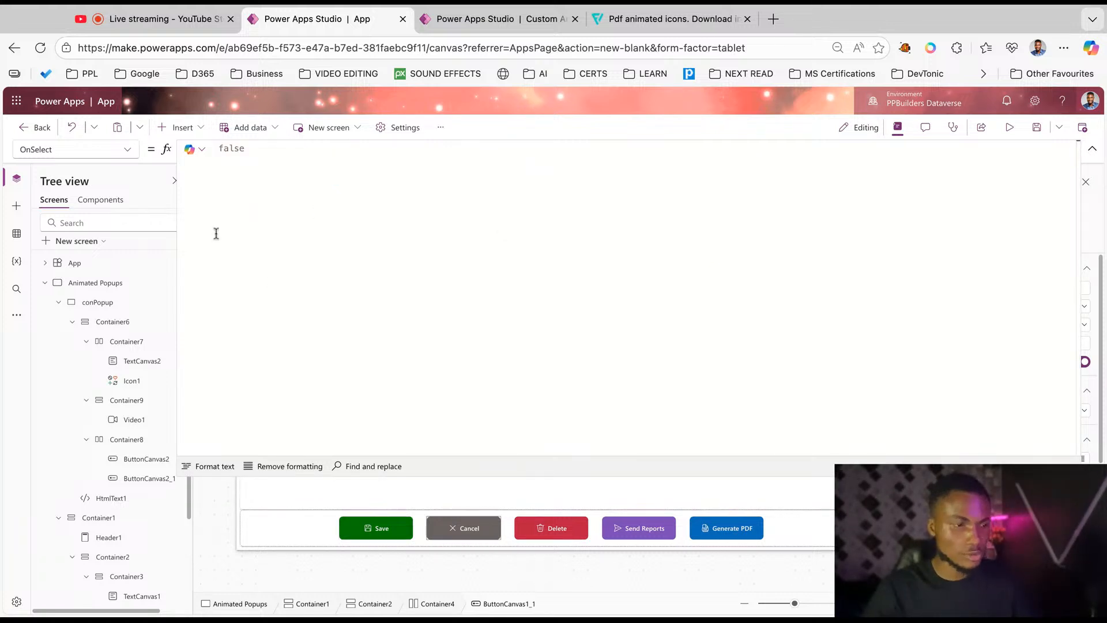
pyautogui.hotkey('ctrl', 'a')
pyautogui.hotkey('ctrl', 'v')
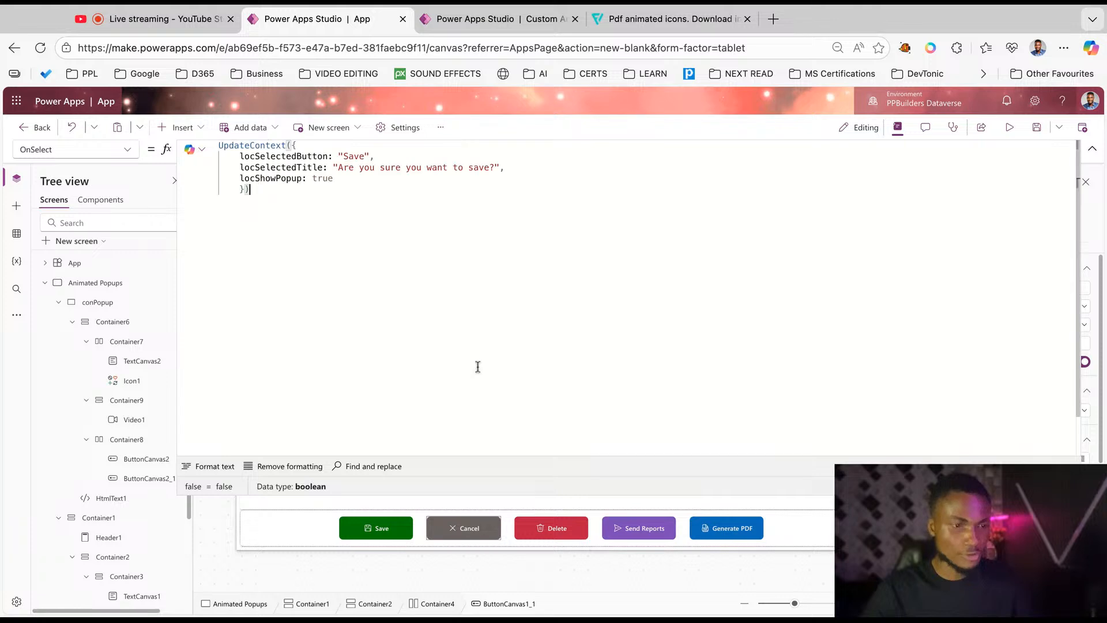
# In the Cancel button's formula, set locSelectedButton to "Cancel" and locSelectedTitle to "Are you sure you want to cancel?".
pyautogui.doubleClick(353, 156)
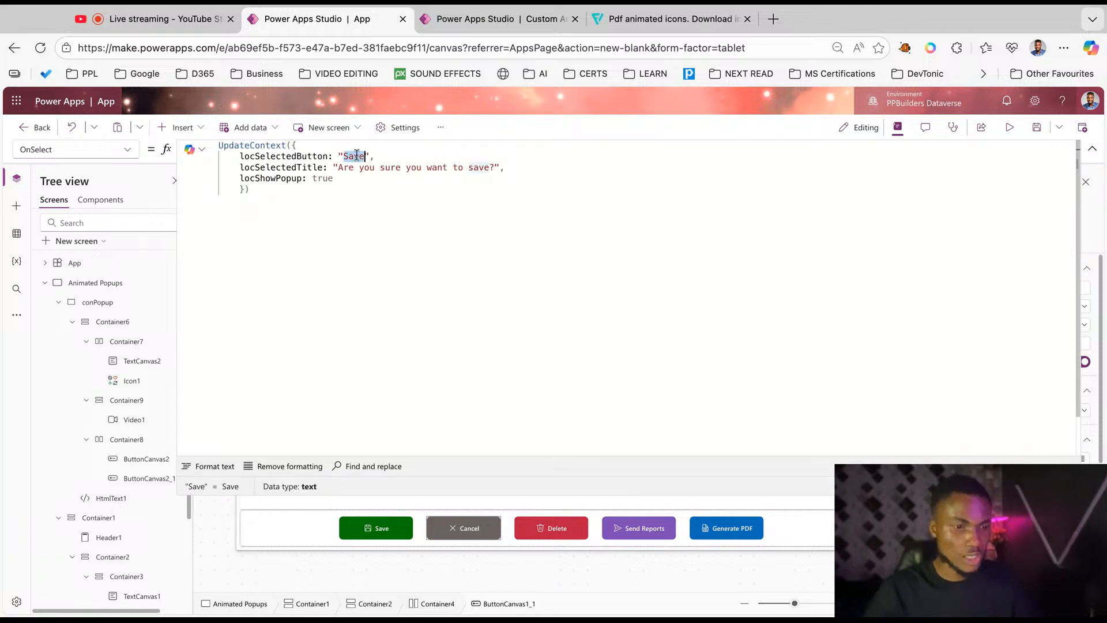
pyautogui.write('Cancel')
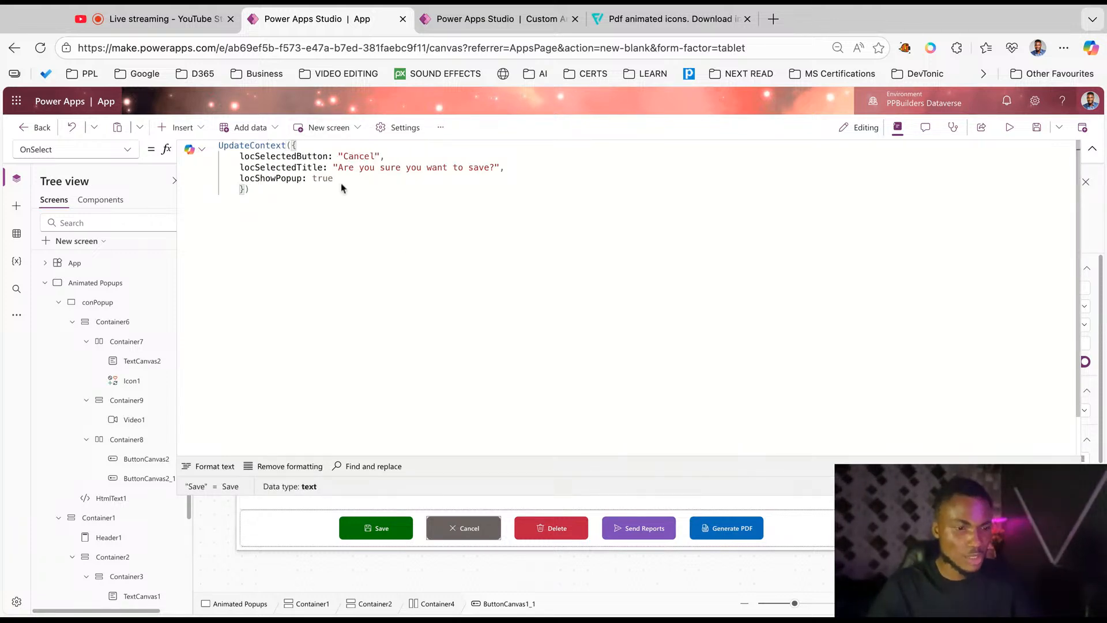
pyautogui.click(479, 169)
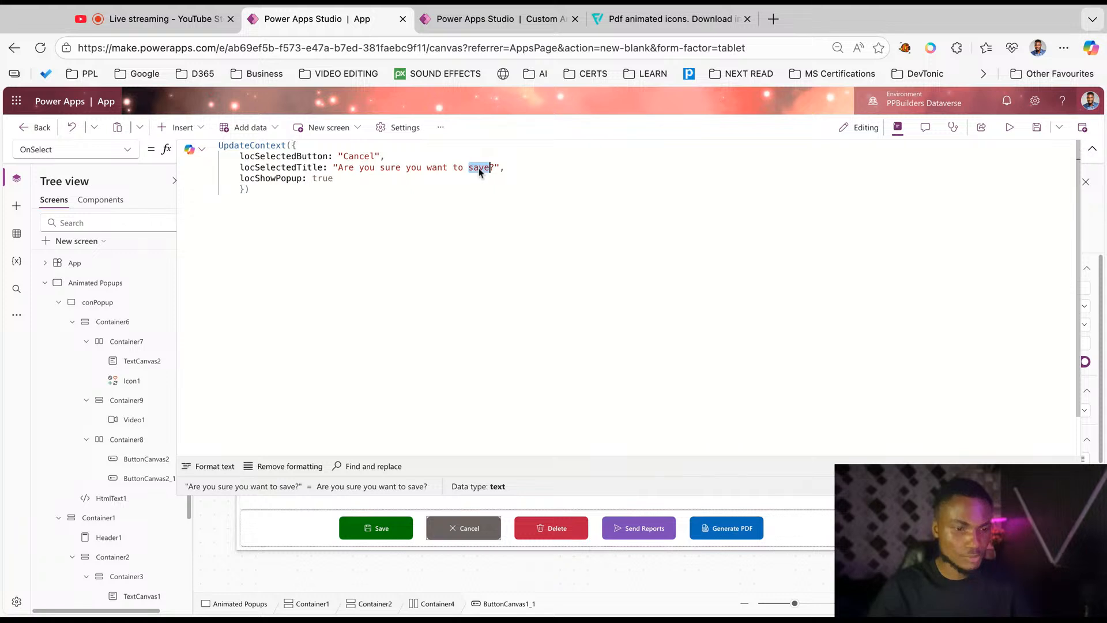
pyautogui.write('cancel')
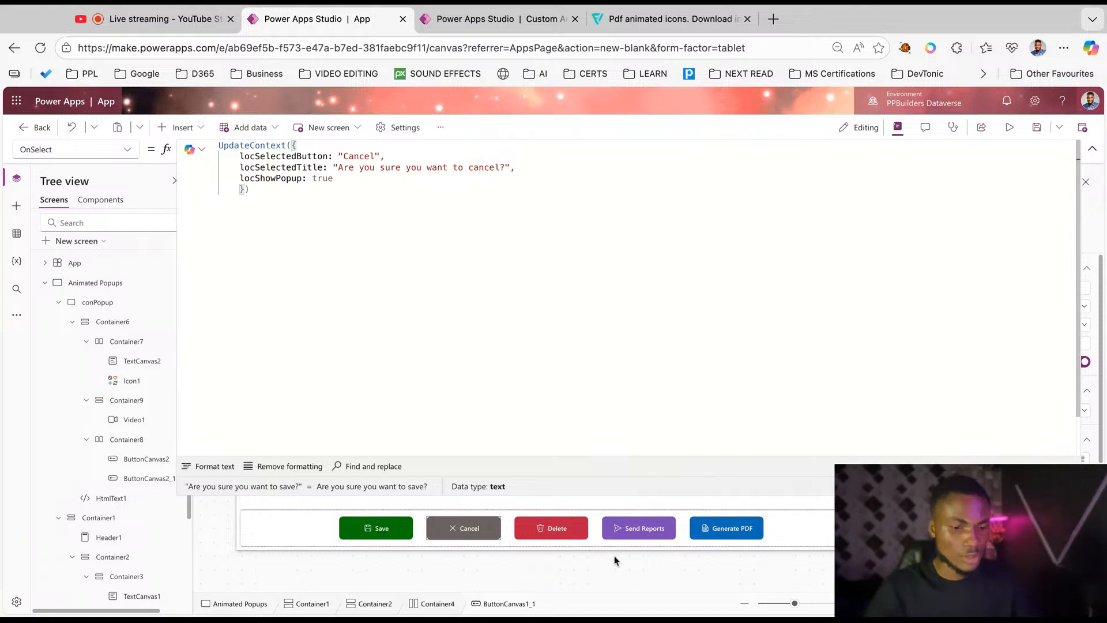
# Replace the Delete button's OnSelect with the copied UpdateContext formula, changing Save to Delete in both locSelectedButton and locSelectedTitle.
pyautogui.click(569, 535)
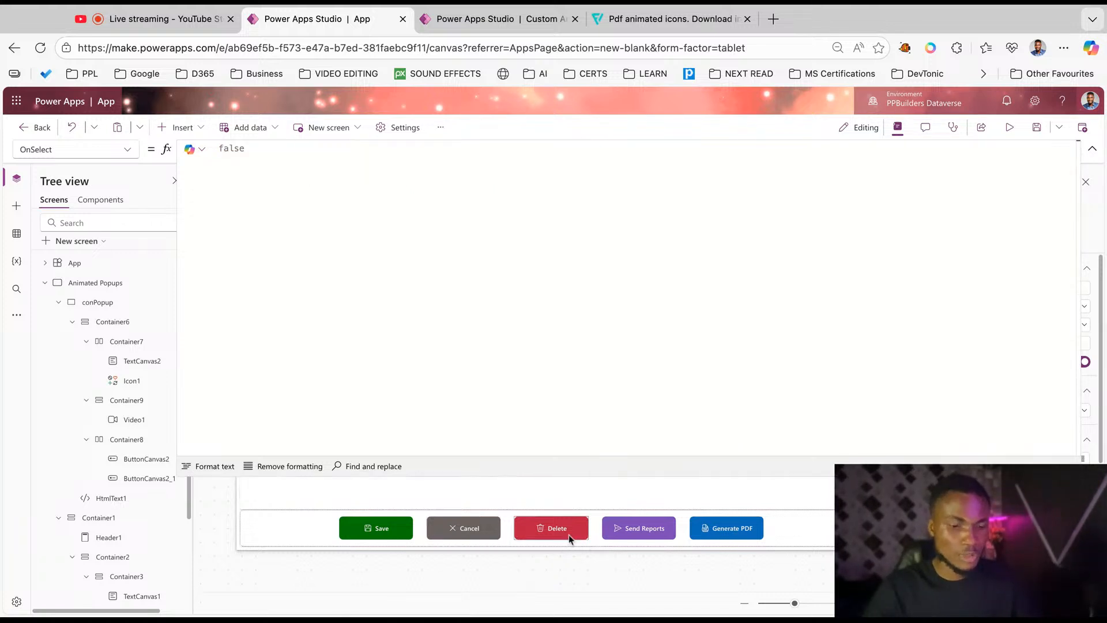
pyautogui.click(312, 185)
pyautogui.hotkey('ctrl', 'a')
pyautogui.write('UpdateContext({     locSelectedButton: "Save",     locSelectedTitle: "Are you sure you want to save?",     locShowPopup: true     })')
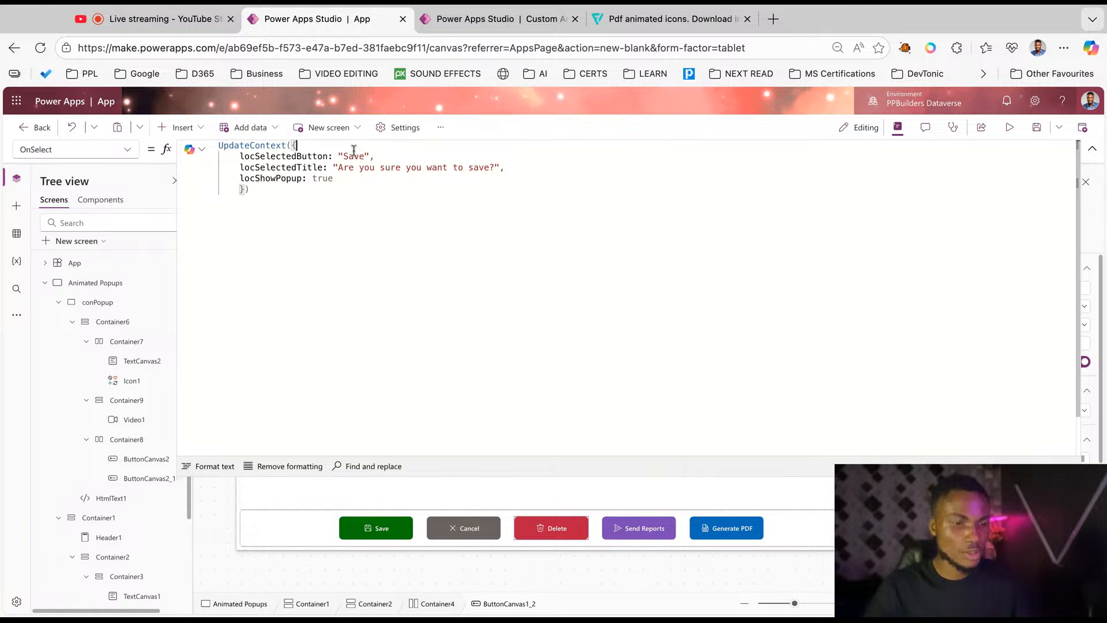
pyautogui.doubleClick(356, 156)
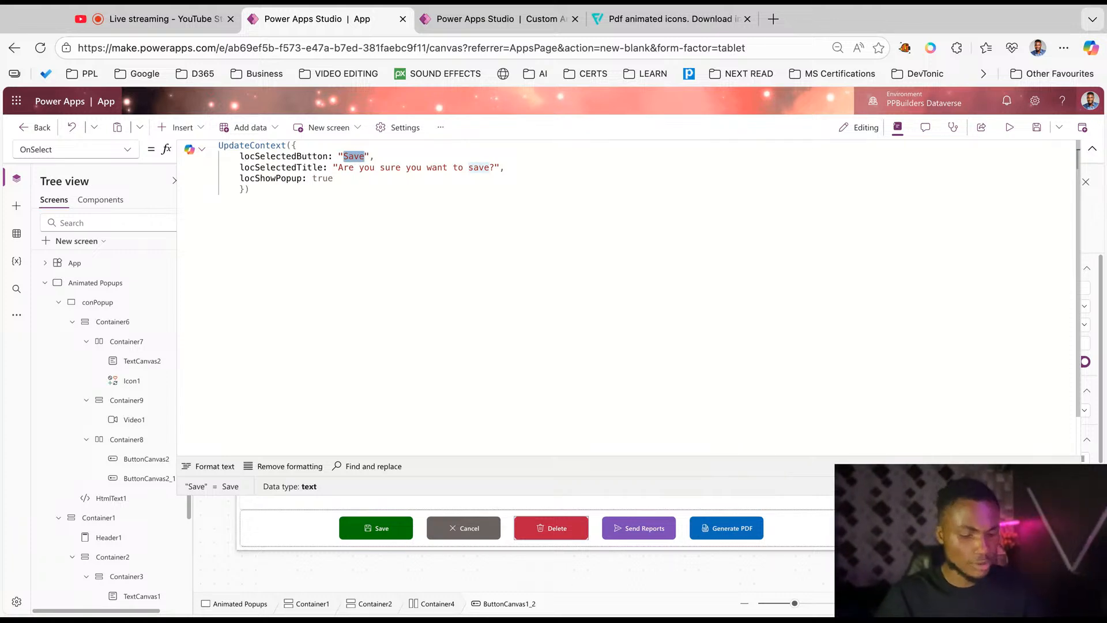
pyautogui.hotkey('ctrl', 'd')
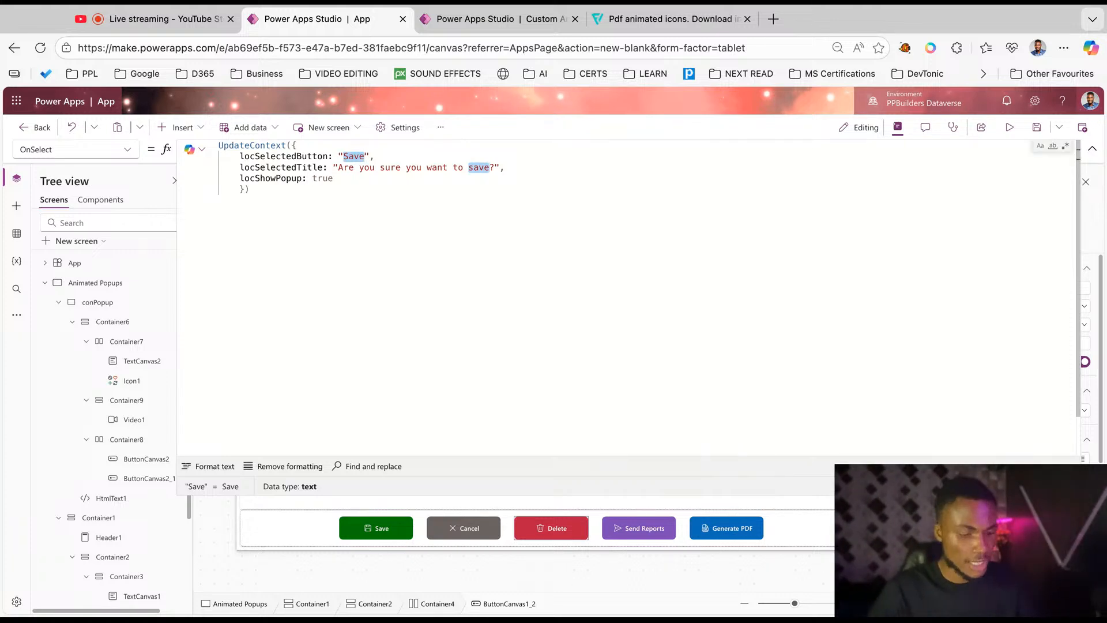
pyautogui.write('Delet')
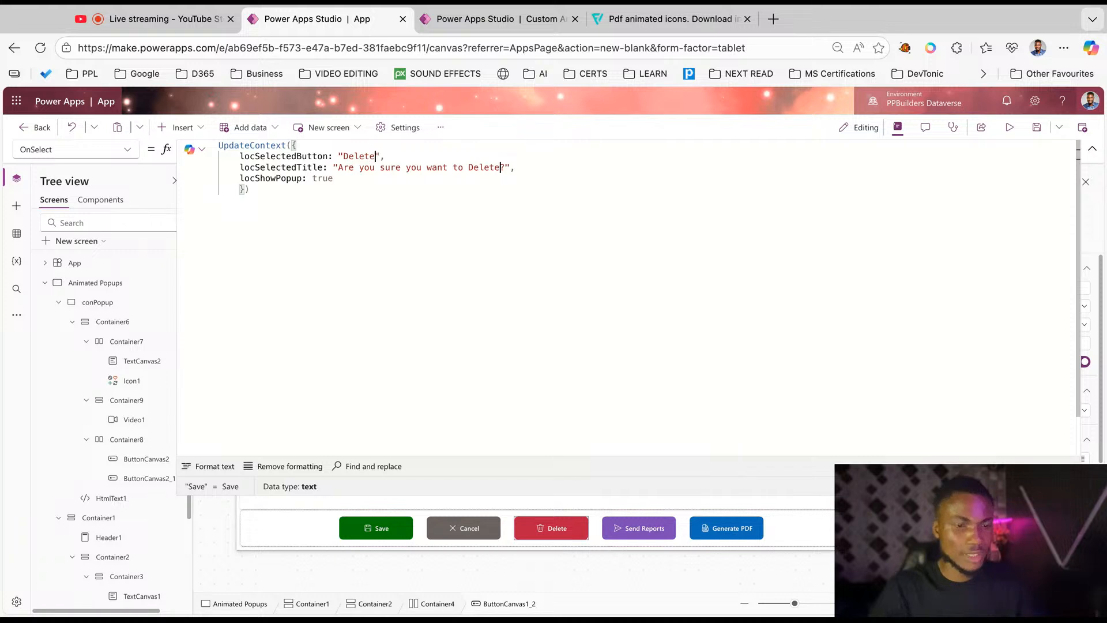
# Replace the Send Reports button's OnSelect formula with the copied UpdateContext formula.
pyautogui.click(651, 529)
pyautogui.click(309, 188)
pyautogui.hotkey('ctrl', 'a')
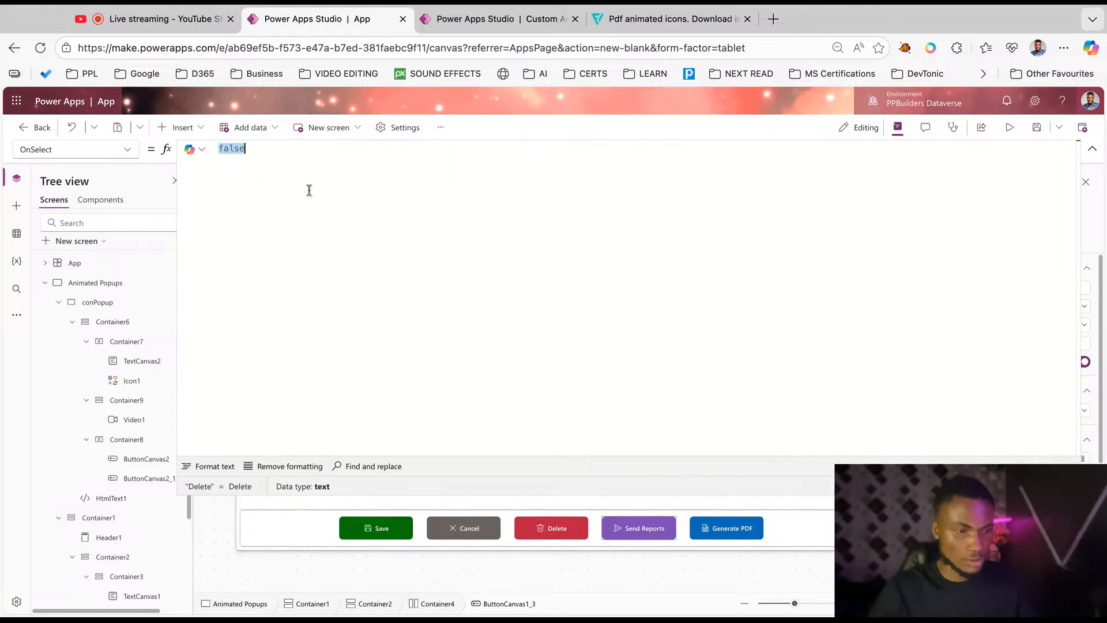
pyautogui.write('UpdateContext({     locSelectedButton: "Save",     locSelectedTitle: "Are you sure you want to save?",     locShowPopup: true     })')
# In the Send Reports button's formula, replace both occurrences of Save with "Send Reports" in locSelectedButton and locSelectedTitle.
pyautogui.doubleClick(359, 157)
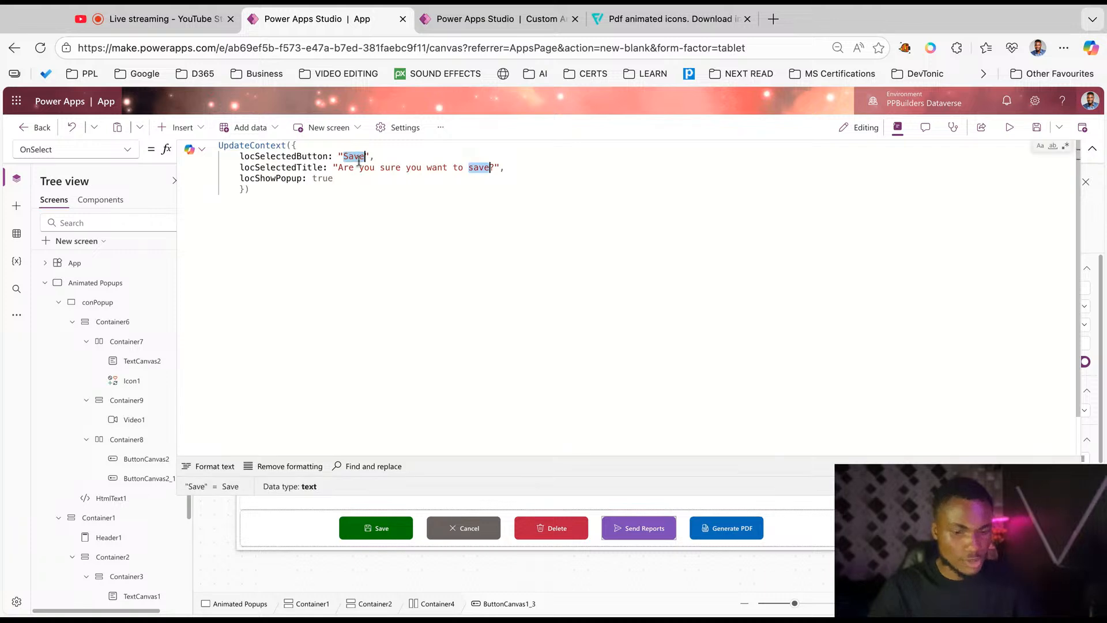
pyautogui.hotkey('ctrl', 'd')
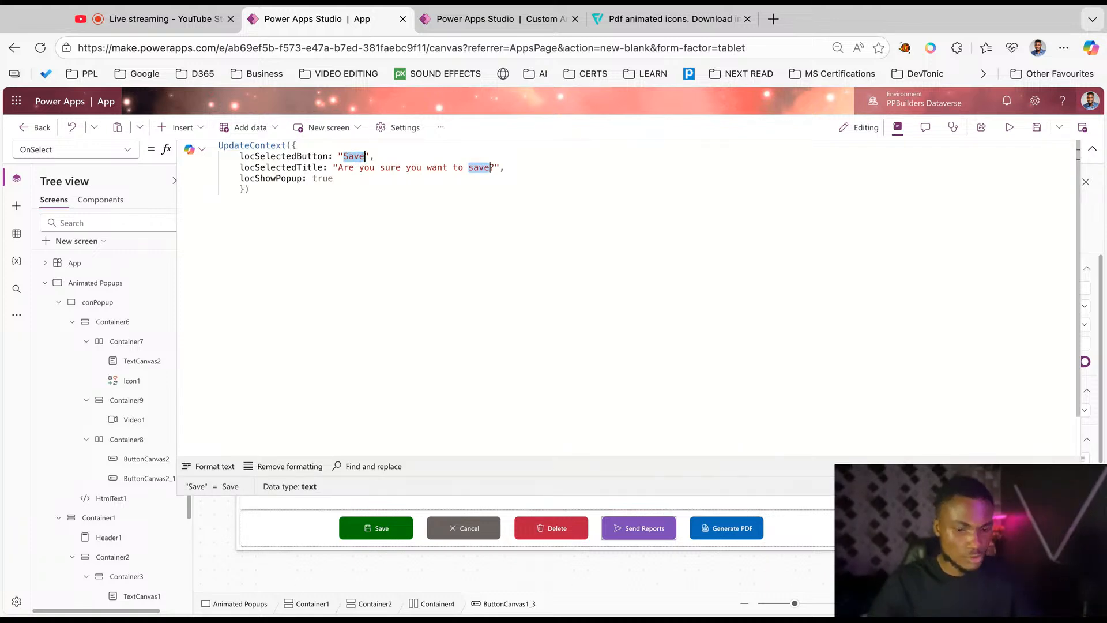
pyautogui.press('BackSpace')
pyautogui.write('Reort')
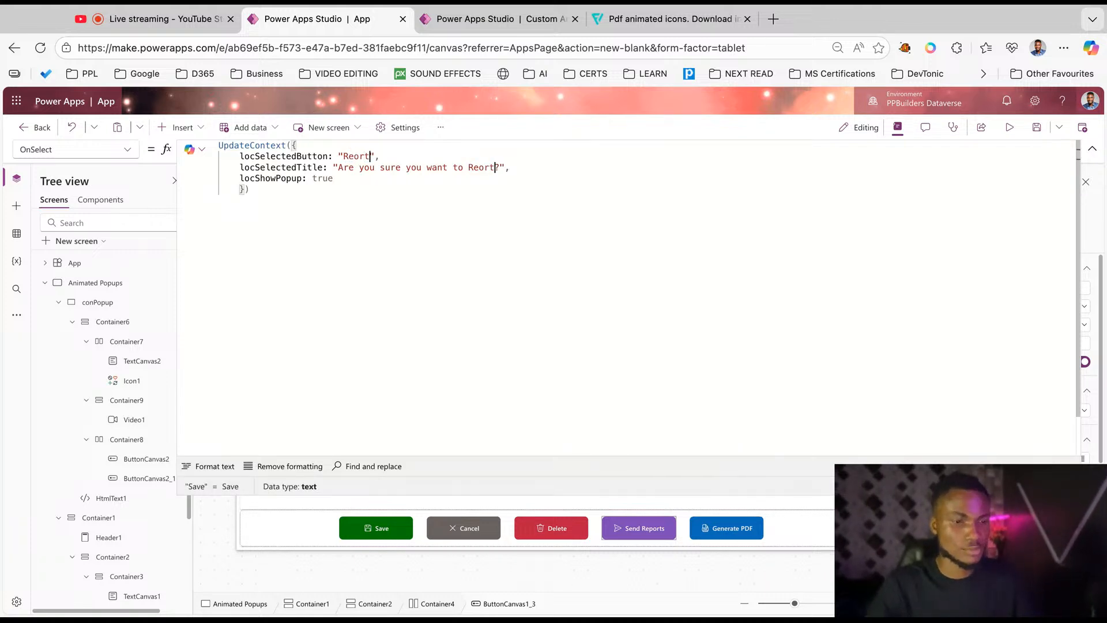
pyautogui.press('BackSpace')
pyautogui.press('BackSpace')
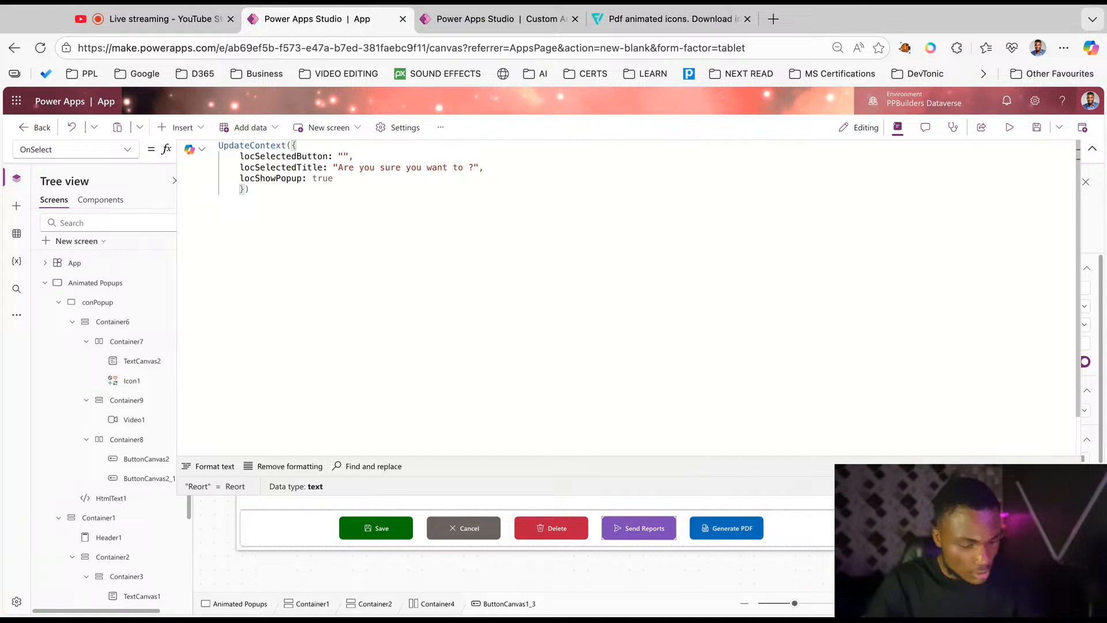
pyautogui.write('Send Reports')
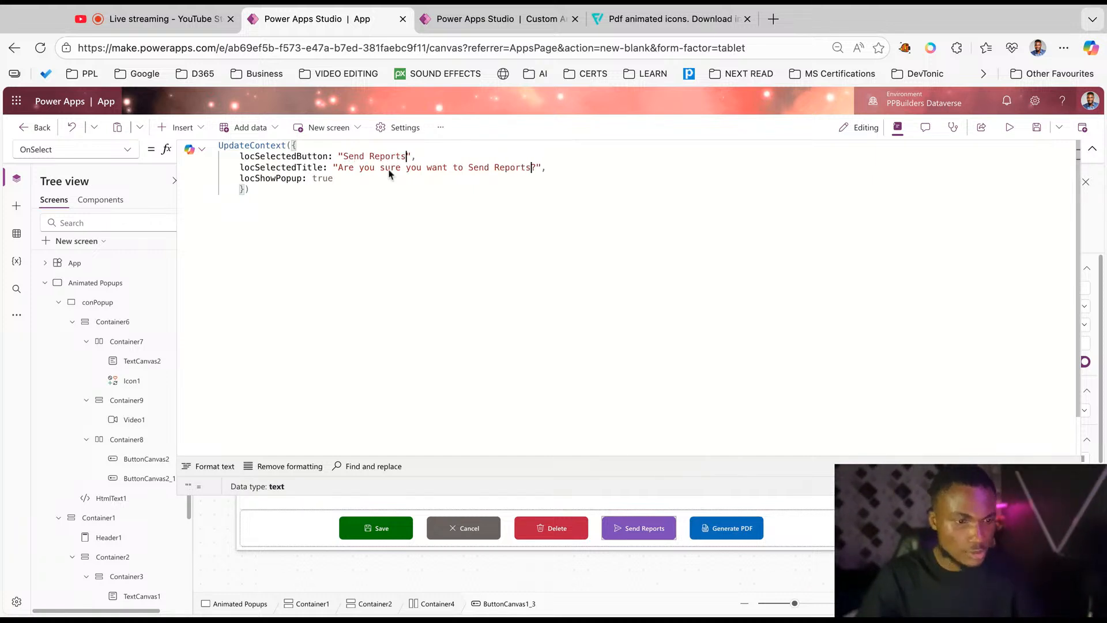
pyautogui.click(425, 180)
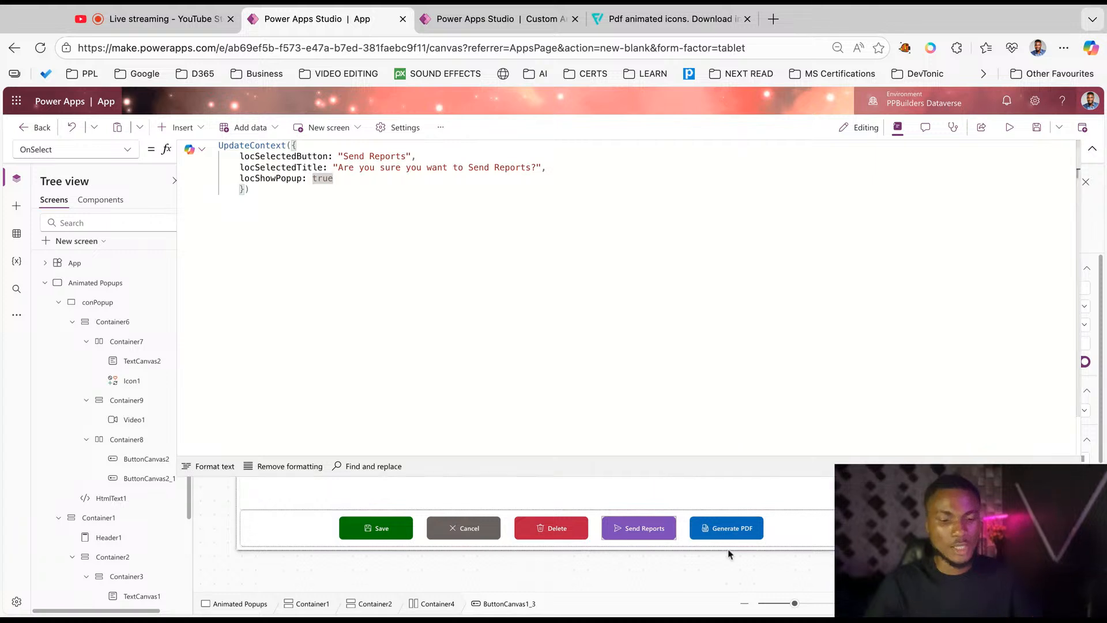
# Replace the Generate PDF button's OnSelect with the copied UpdateContext formula and set locSelectedButton to "Generate PDF".
pyautogui.click(728, 530)
pyautogui.hotkey('ctrl', 'a')
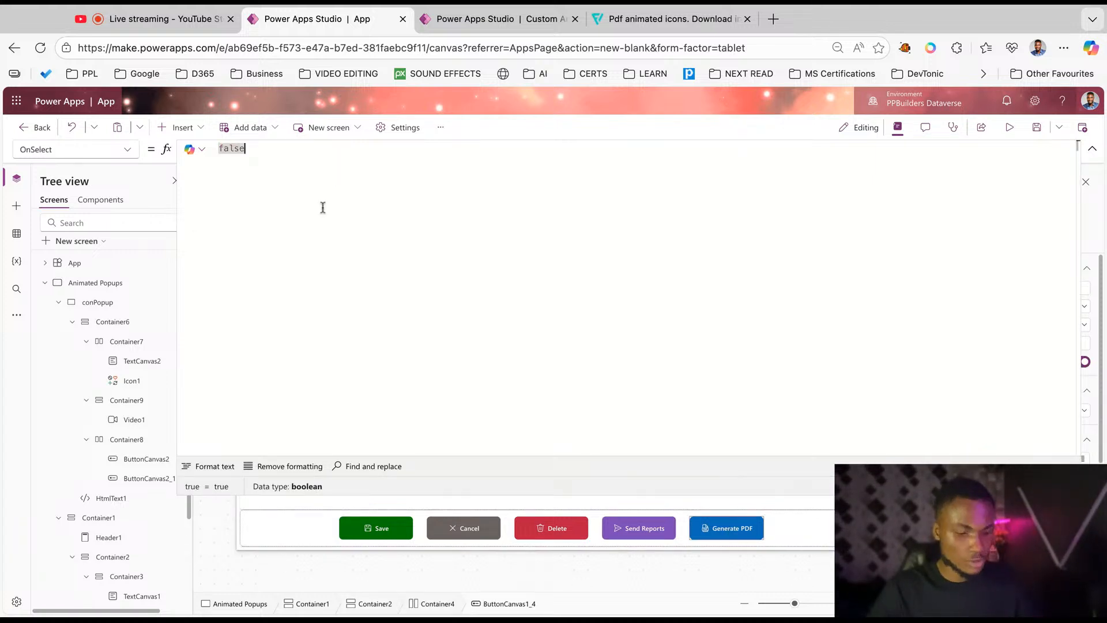
pyautogui.write('UpdateContext({     locSelectedButton: "Save",     locSelectedTitle: "Are you sure you want to save?",     locShowPopup: true     })')
pyautogui.doubleClick(353, 157)
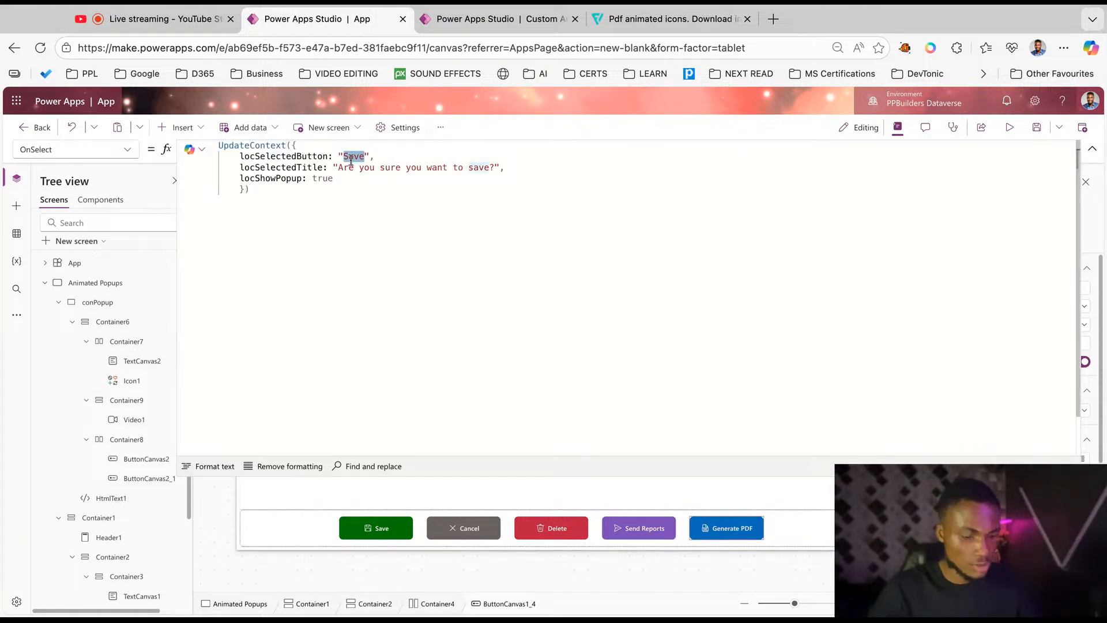
pyautogui.write('Geenr')
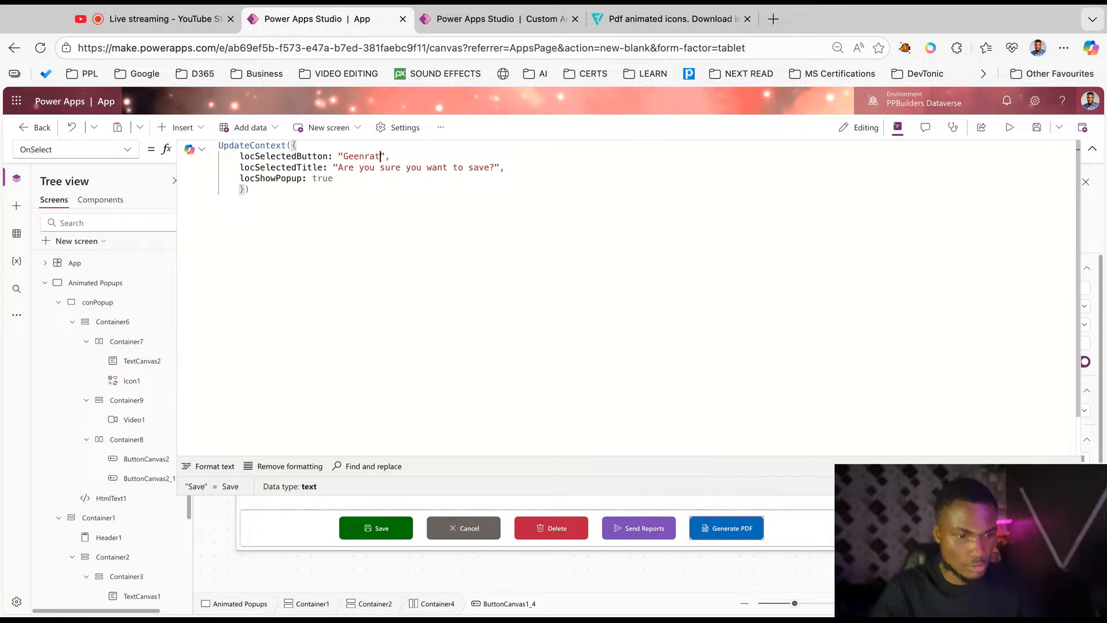
pyautogui.write('a')
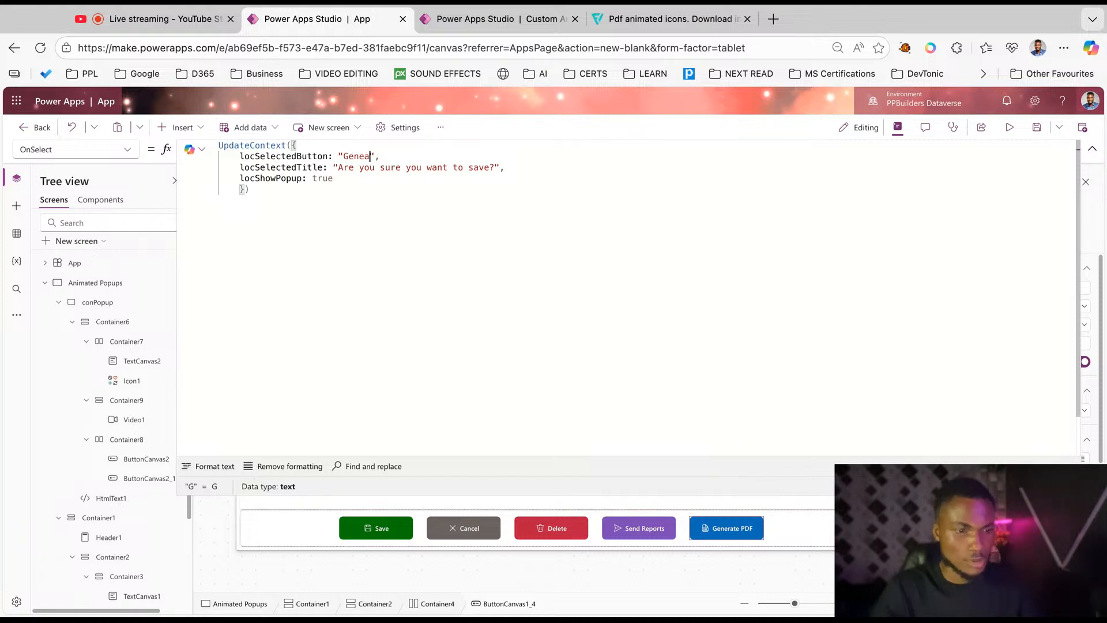
pyautogui.write('te PDF')
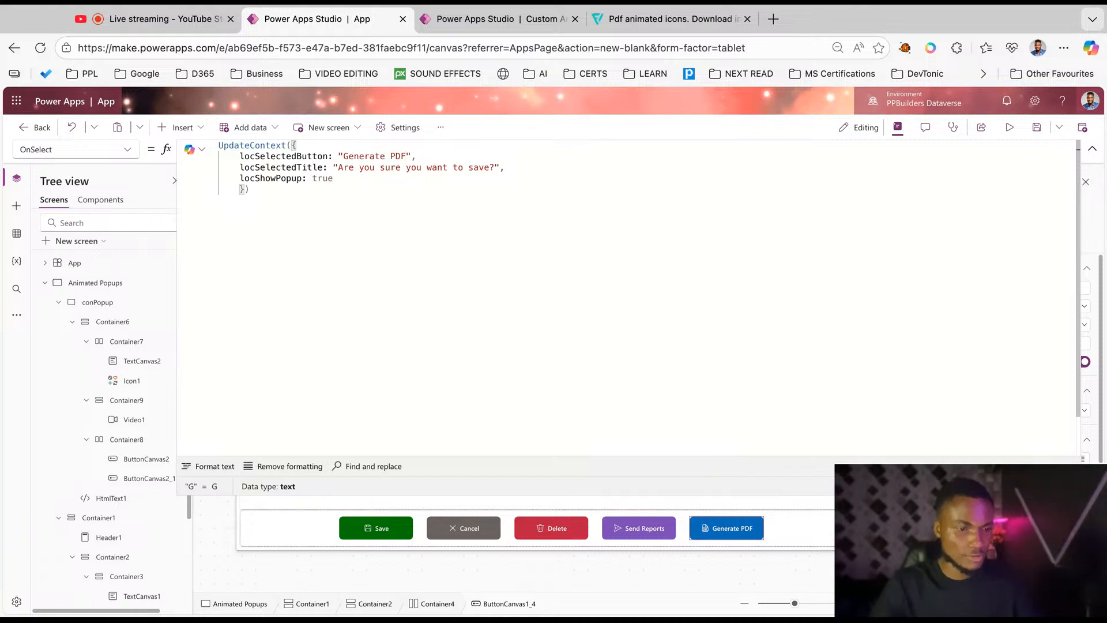
# In the Generate PDF button's formula, set locSelectedTitle to "Are you sure you want to Generate PDF?" and collapse the formula editor.
pyautogui.keyDown('shift'); pyautogui.click(345, 156); pyautogui.keyUp('shift')
pyautogui.click(469, 159)
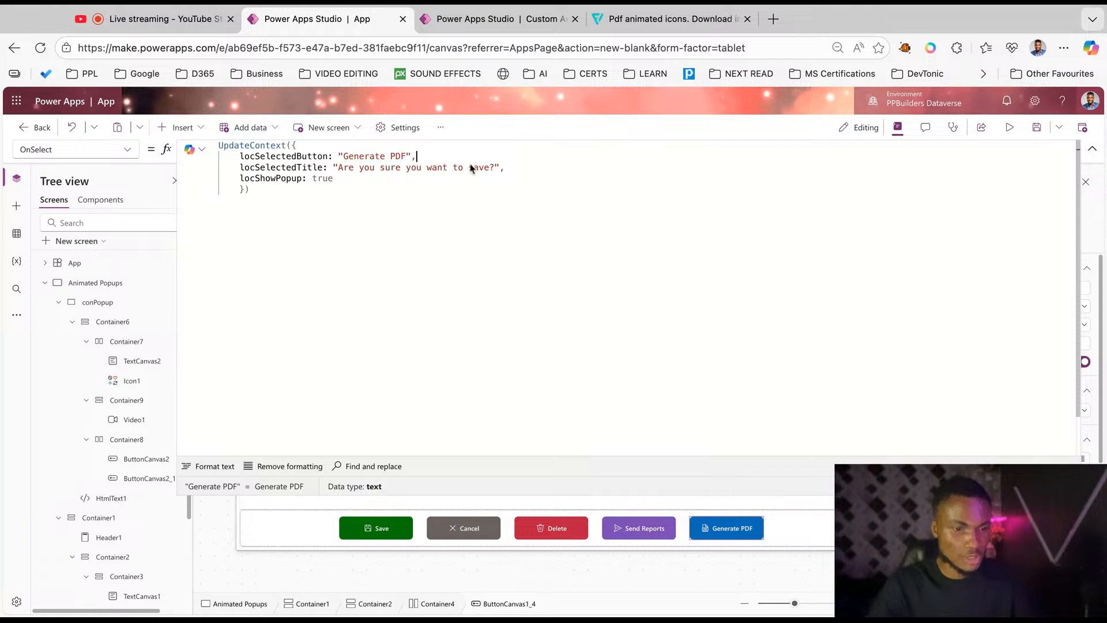
pyautogui.doubleClick(476, 169)
pyautogui.write('Generate PDF')
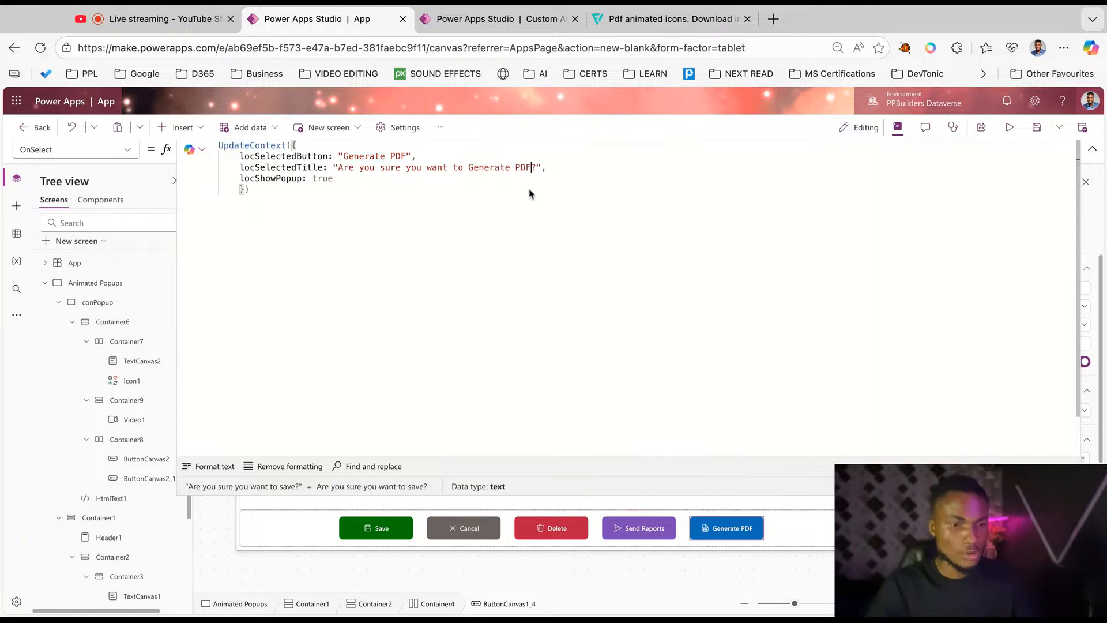
pyautogui.click(1091, 154)
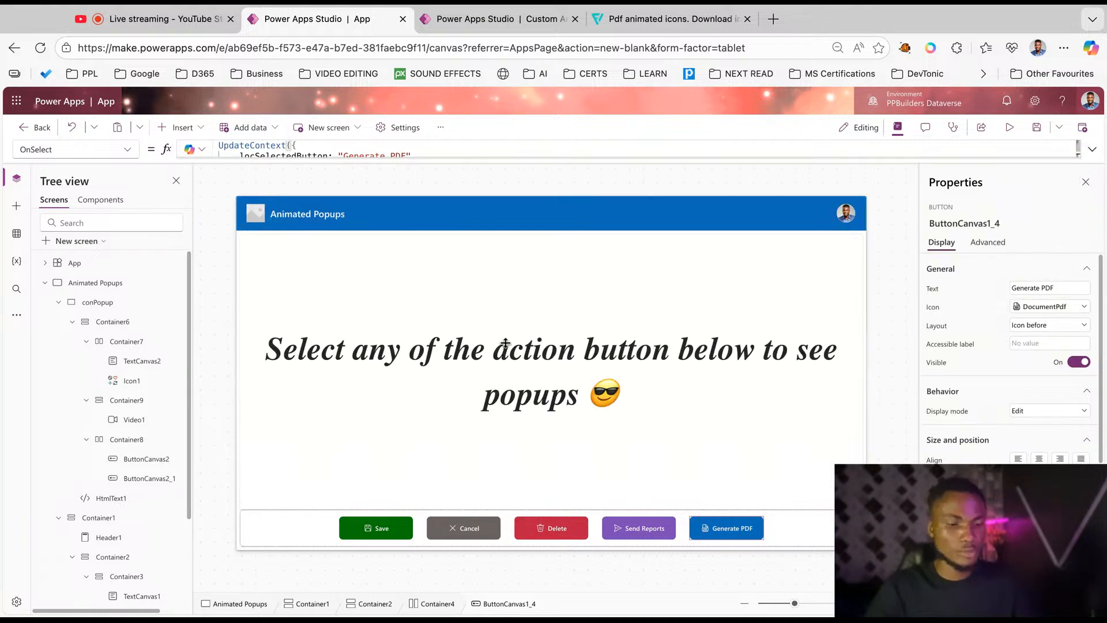
# Show the popup by running the Save button, and set the popup title's Text property to locSelectedTitle.
pyautogui.keyDown('alt'); pyautogui.click(385, 529); pyautogui.keyUp('alt')
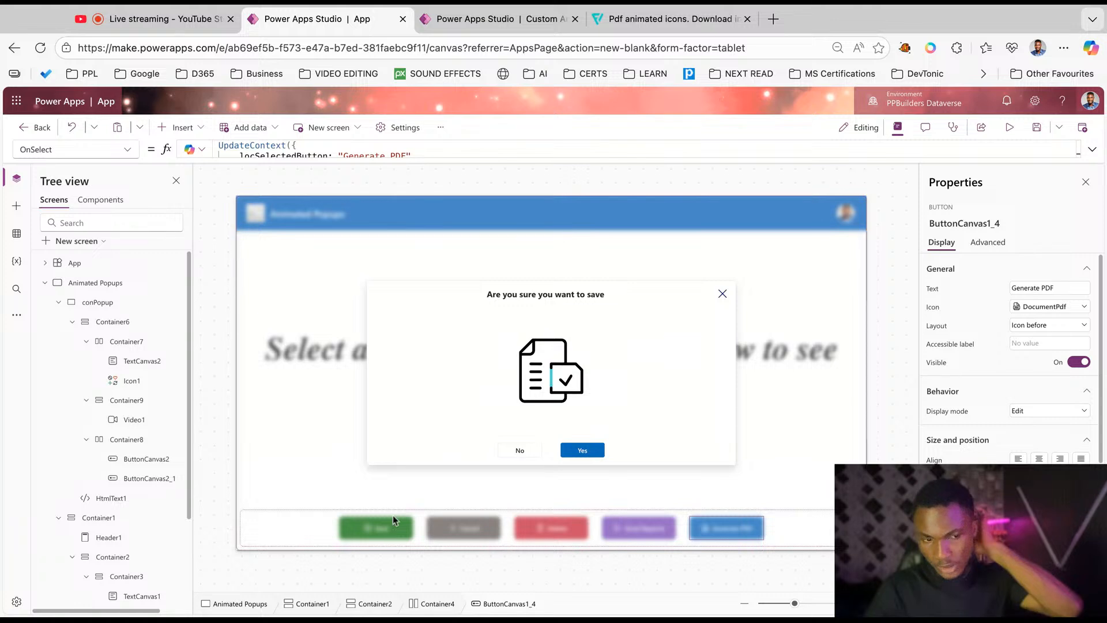
pyautogui.click(536, 298)
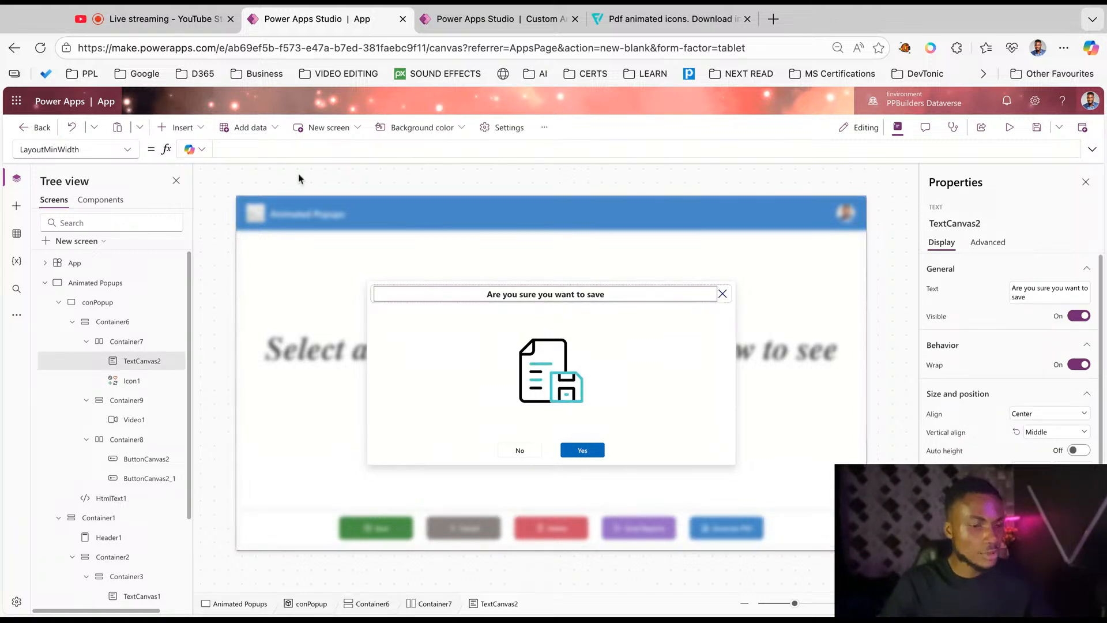
pyautogui.click(930, 290)
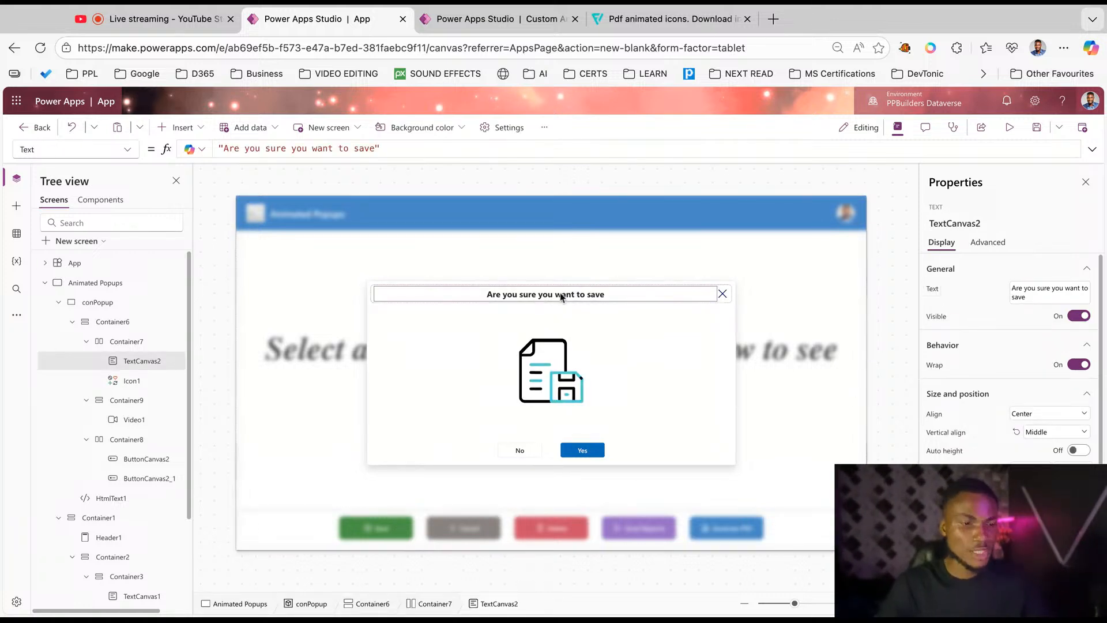
pyautogui.tripleClick(364, 148)
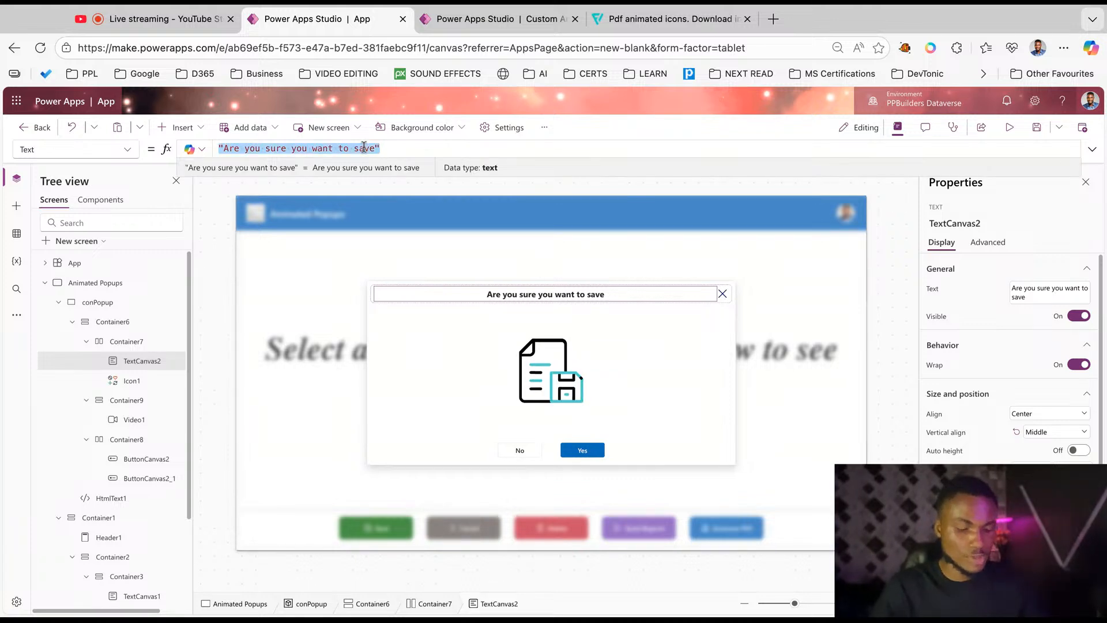
pyautogui.write('LOC')
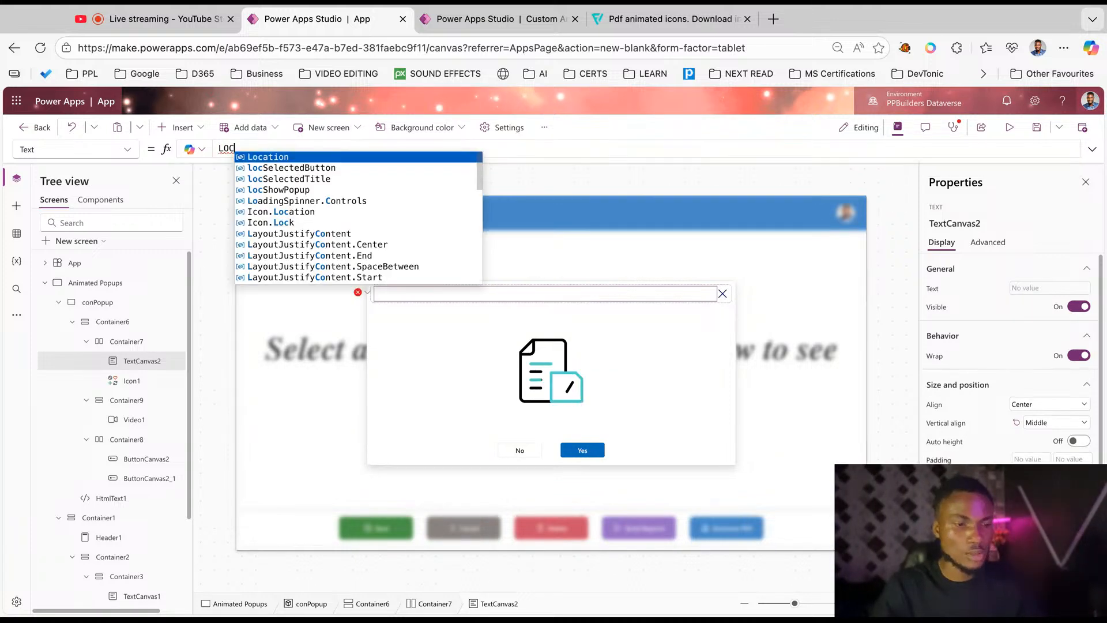
pyautogui.write('SELECTE')
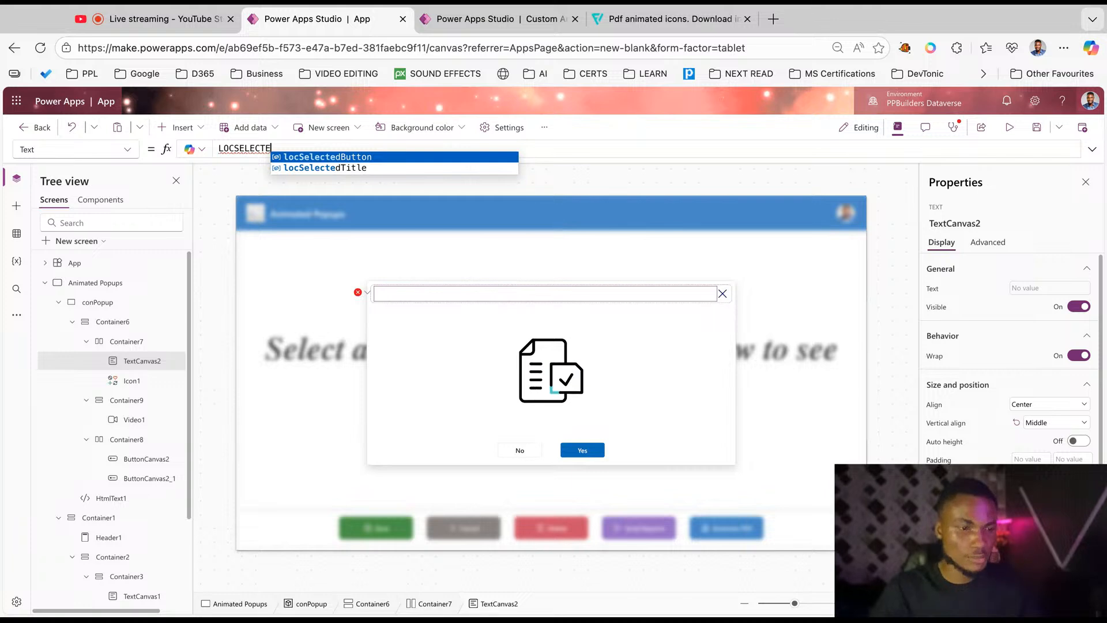
pyautogui.press('Tab')
pyautogui.press('BackSpace')
pyautogui.press('BackSpace')
pyautogui.press('BackSpace')
pyautogui.press('BackSpace')
pyautogui.press('BackSpace')
pyautogui.press('BackSpace')
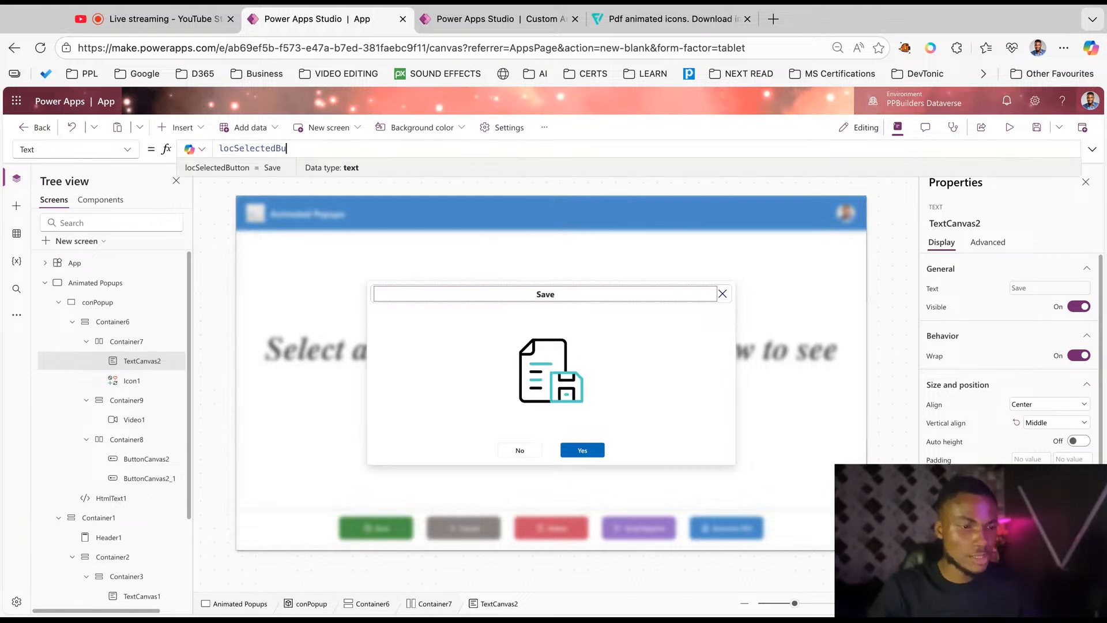
pyautogui.write('Title')
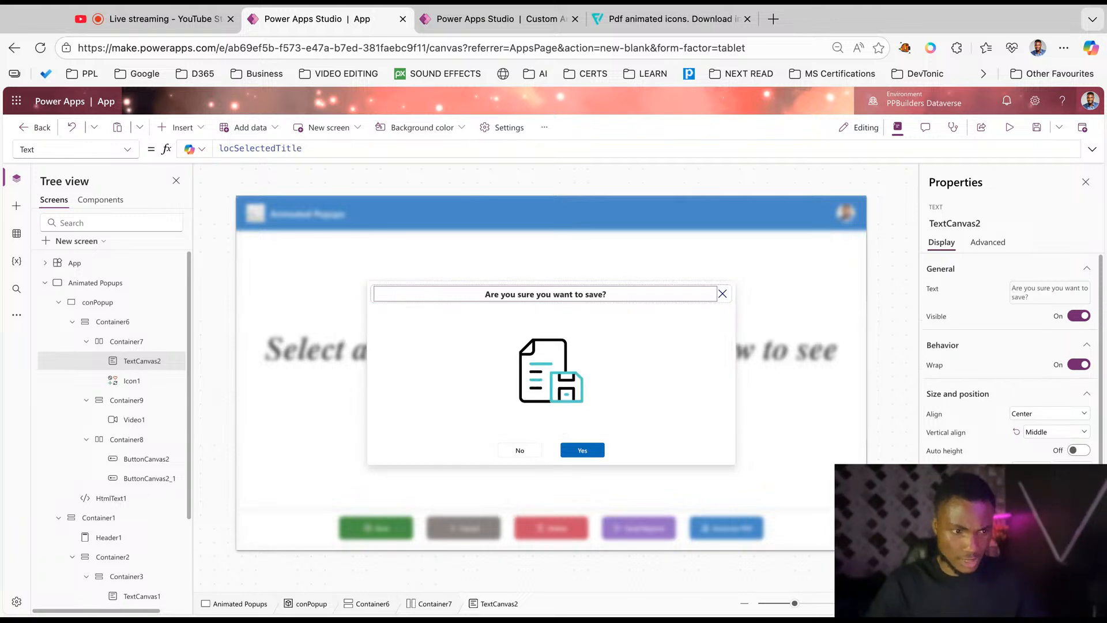
# Replace the hard-coded URL in the popup video's Media property with a LookUp on fxAnimatedSVG.
pyautogui.click(558, 399)
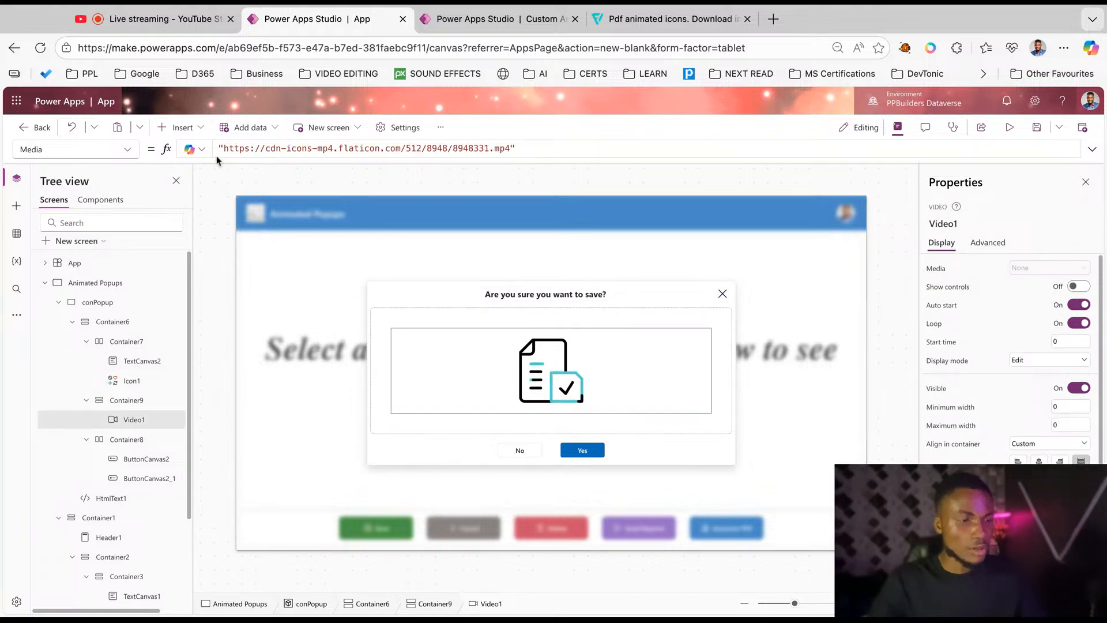
pyautogui.tripleClick(297, 148)
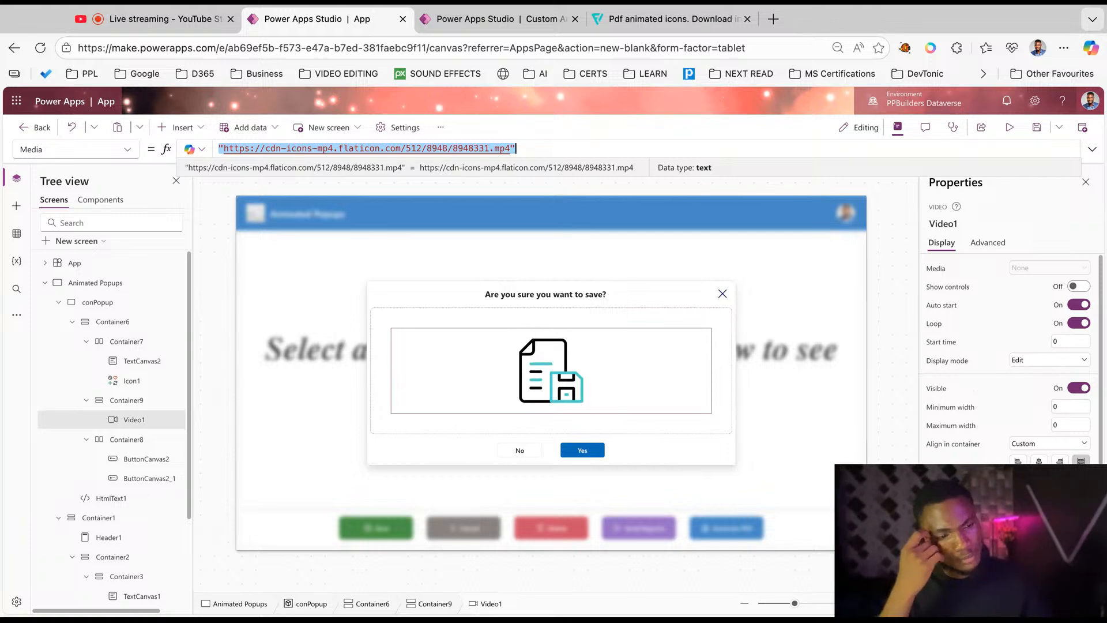
pyautogui.write('LOOKUP')
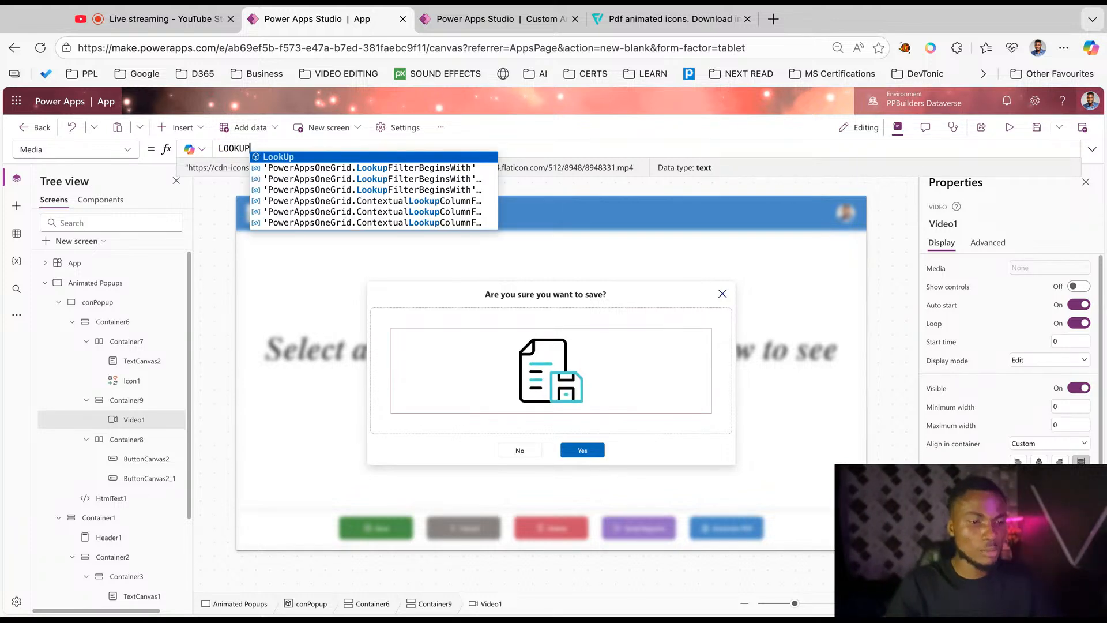
pyautogui.press('Tab')
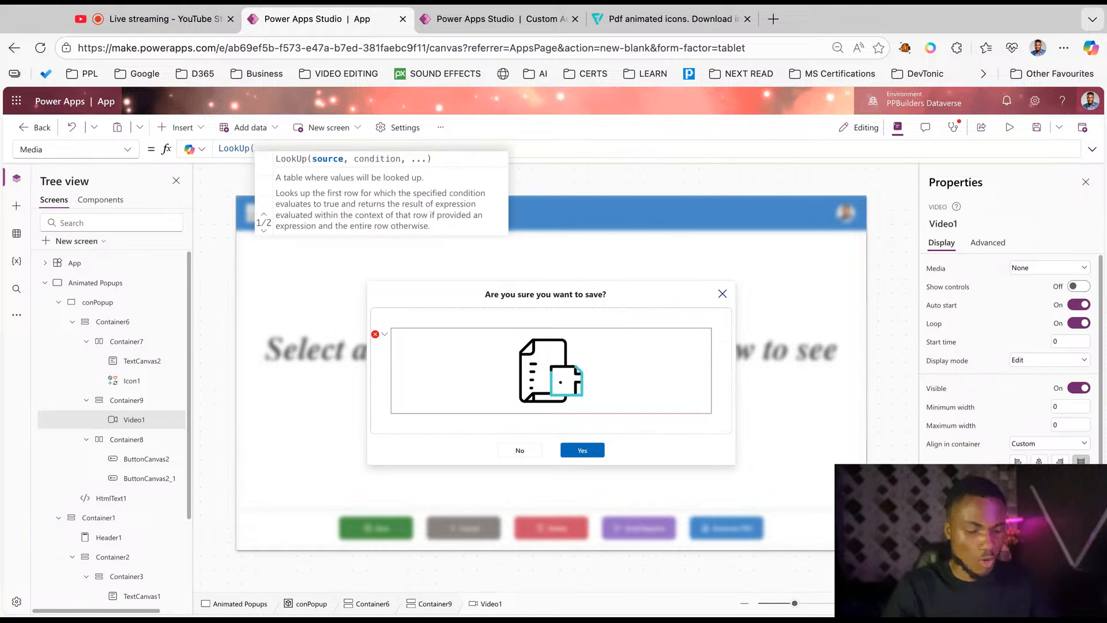
pyautogui.write('FX')
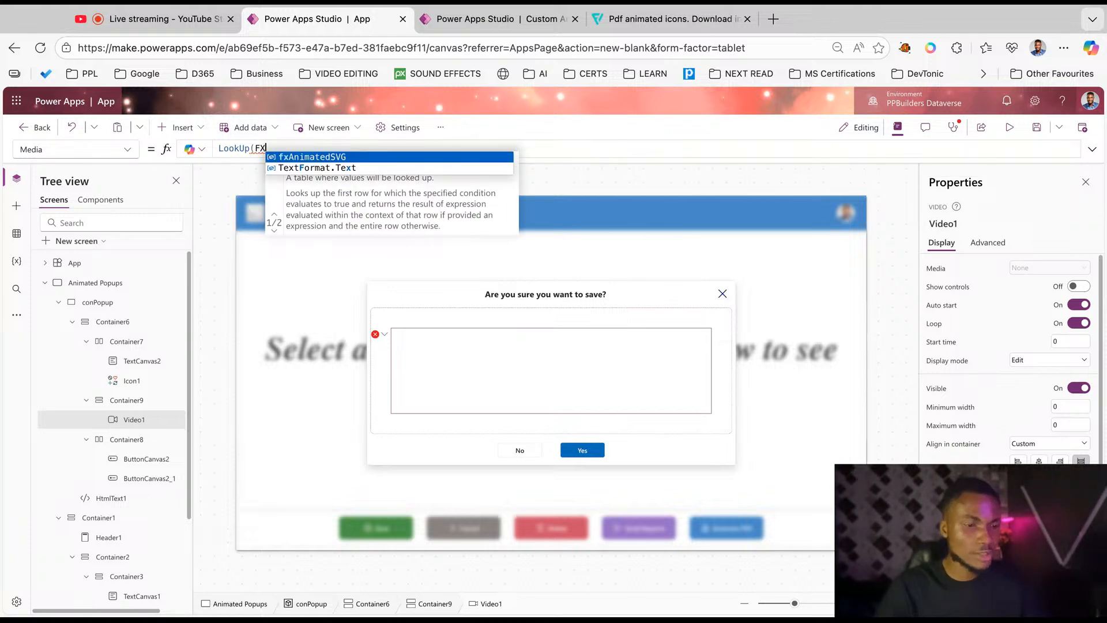
pyautogui.press('Tab')
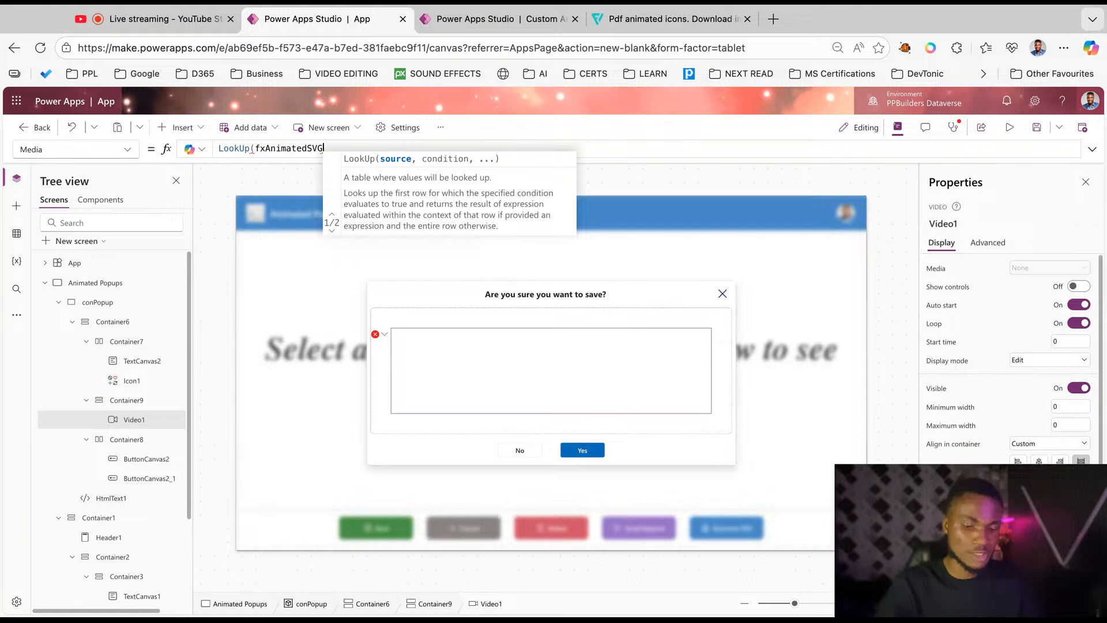
# Complete the video's LookUp with the condition Title = locSelectedButton and URL as the returned field.
pyautogui.write(', Titl')
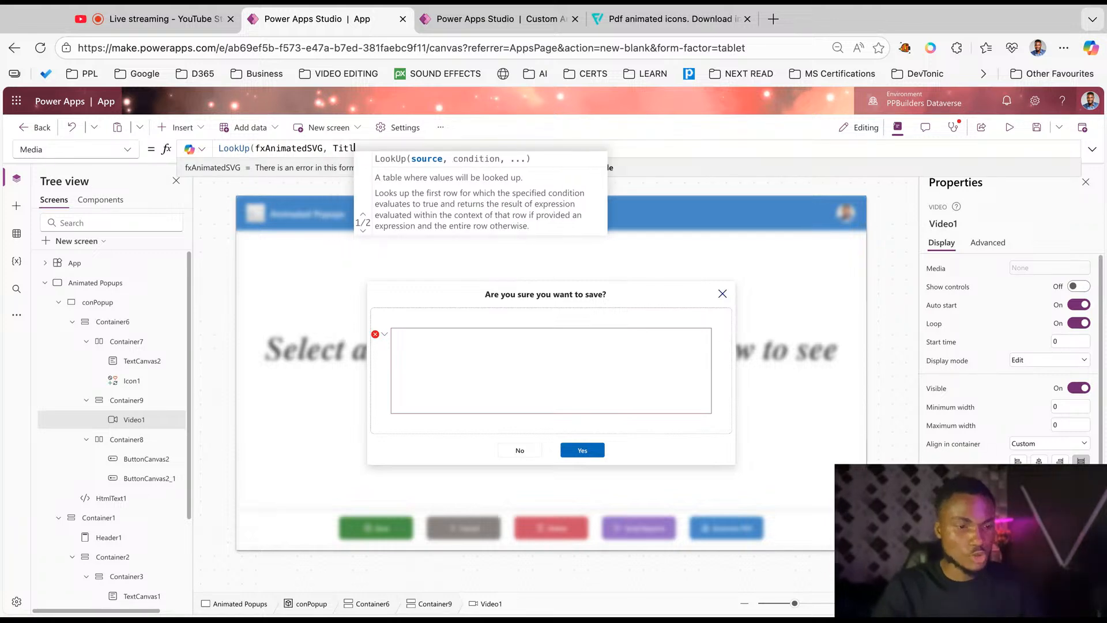
pyautogui.write('e =')
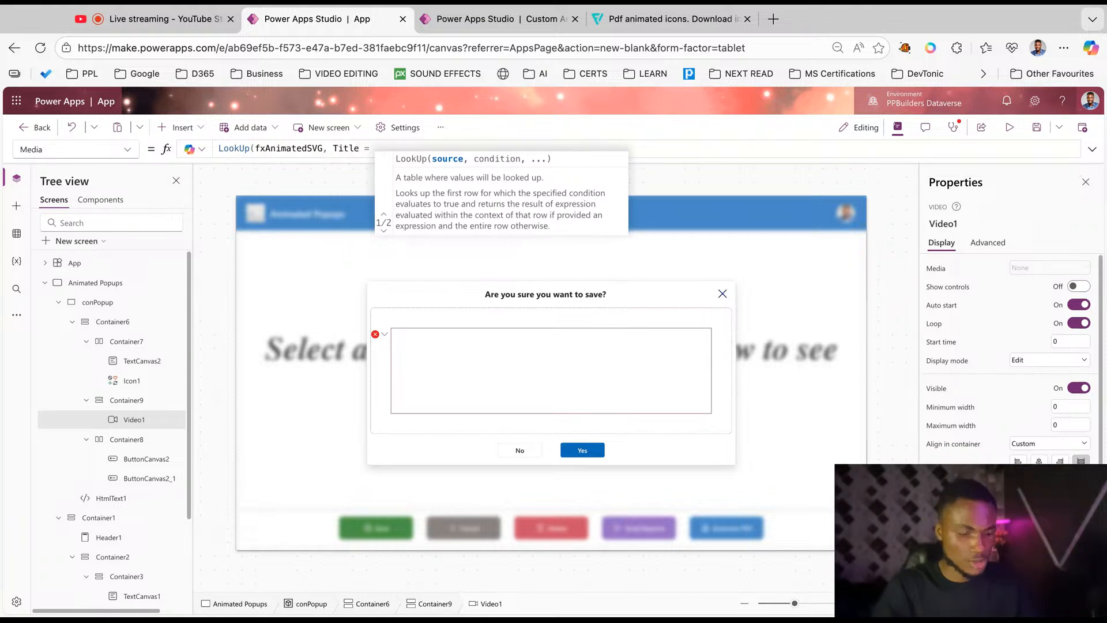
pyautogui.write(' loc')
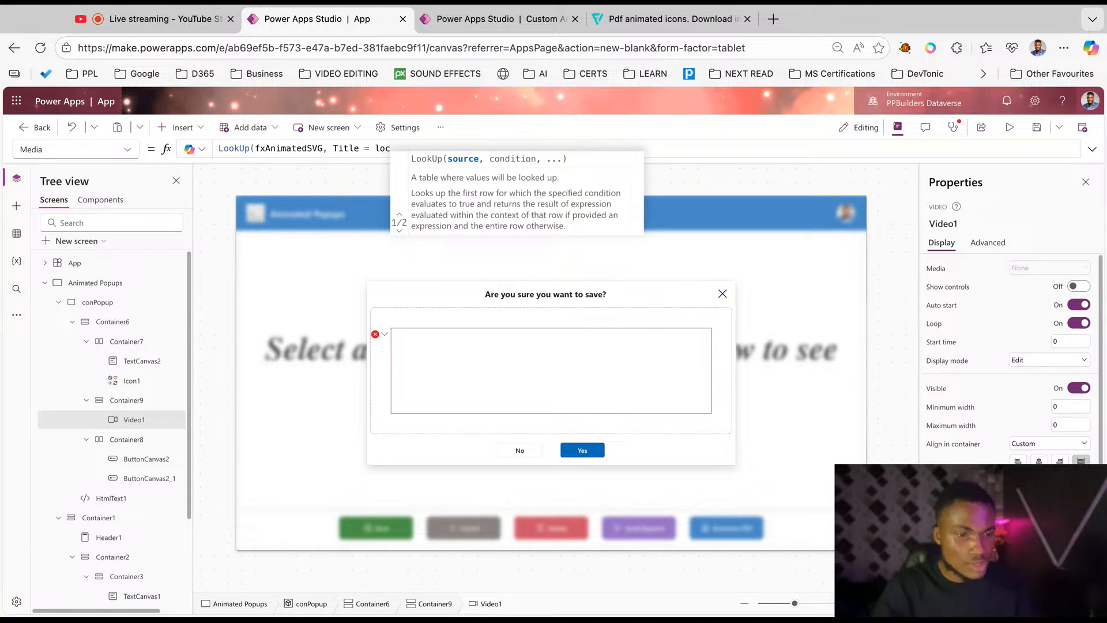
pyautogui.write('selected')
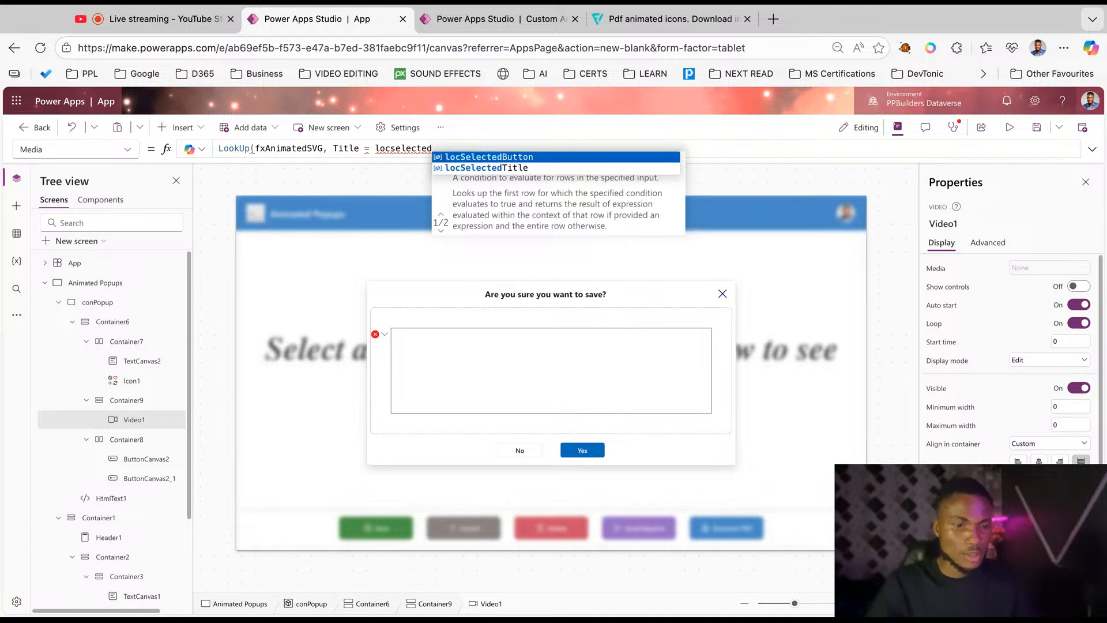
pyautogui.press('Tab')
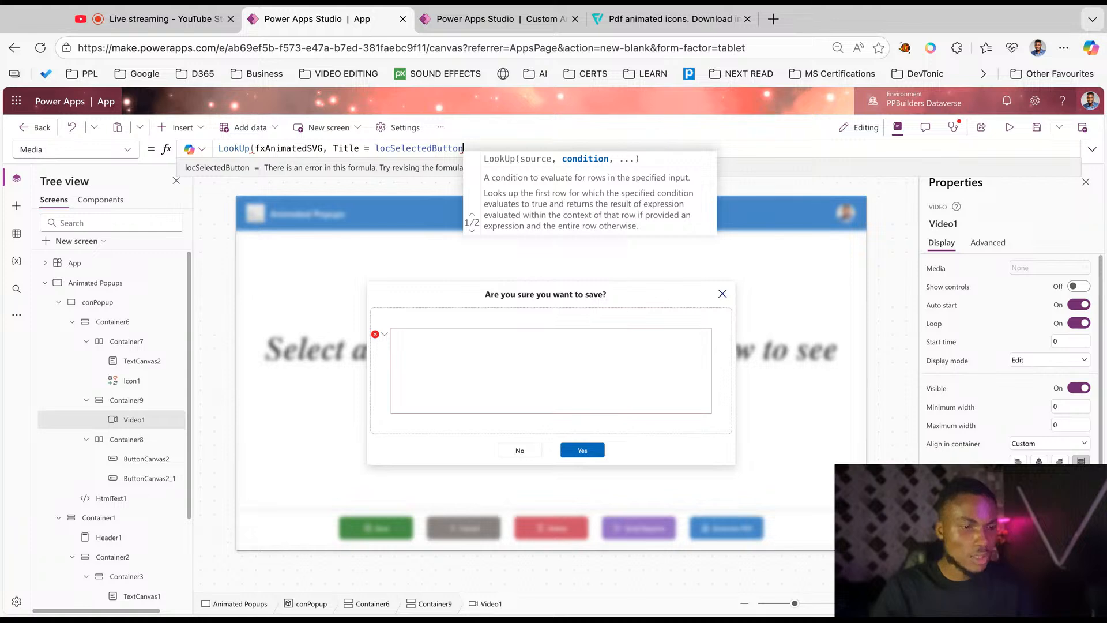
pyautogui.write(',')
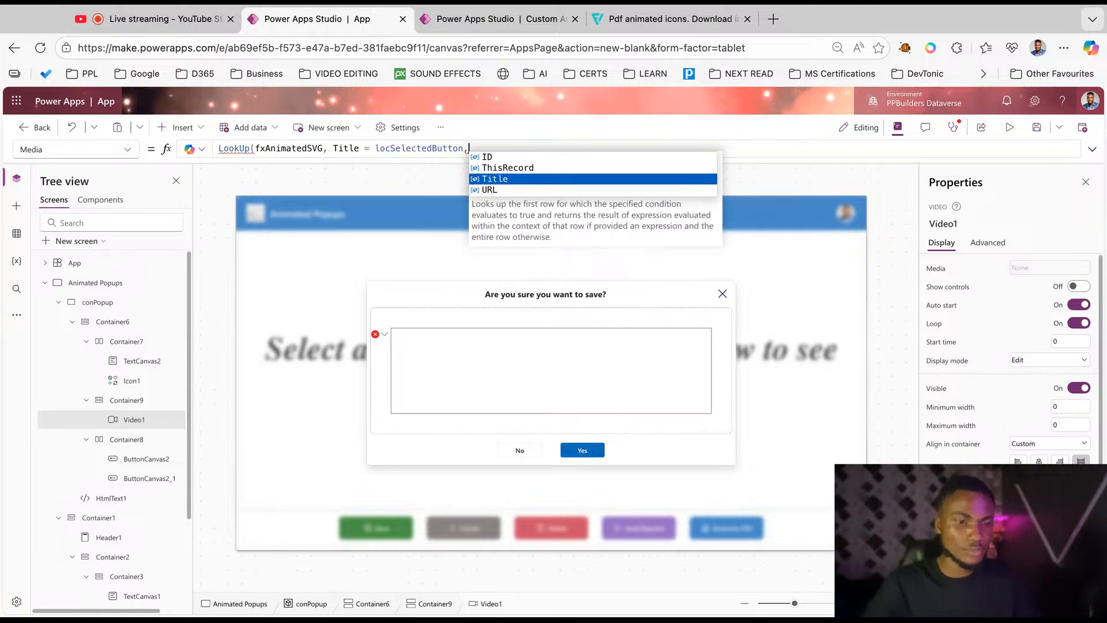
pyautogui.write('URL)')
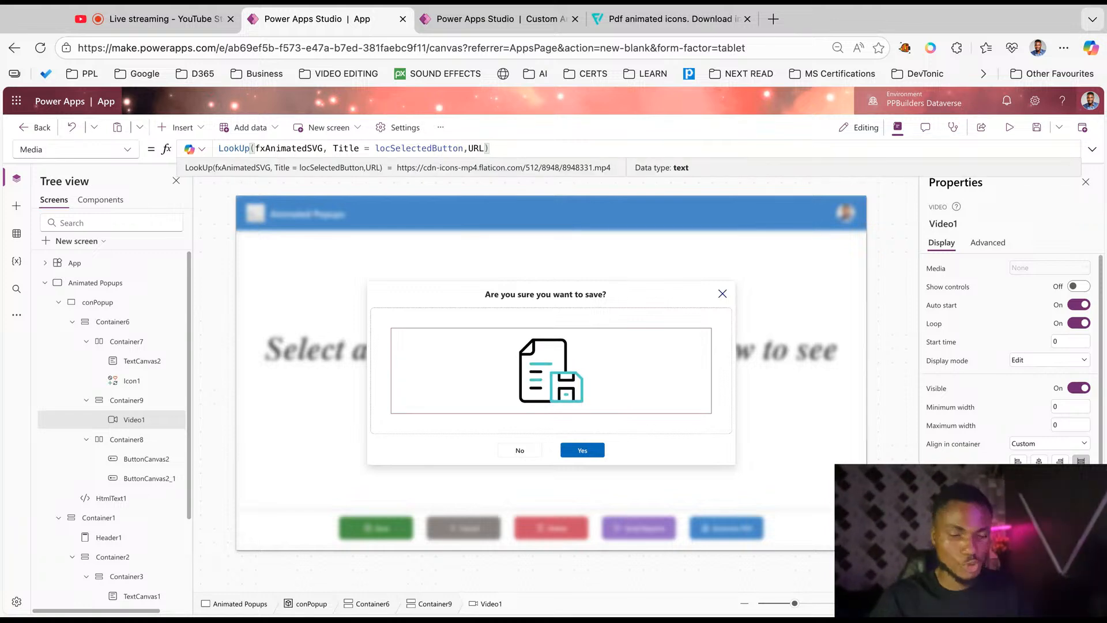
# Preview the app, dismiss the open popup, and test the Cancel and Delete popups, declining each one.
pyautogui.press('F5')
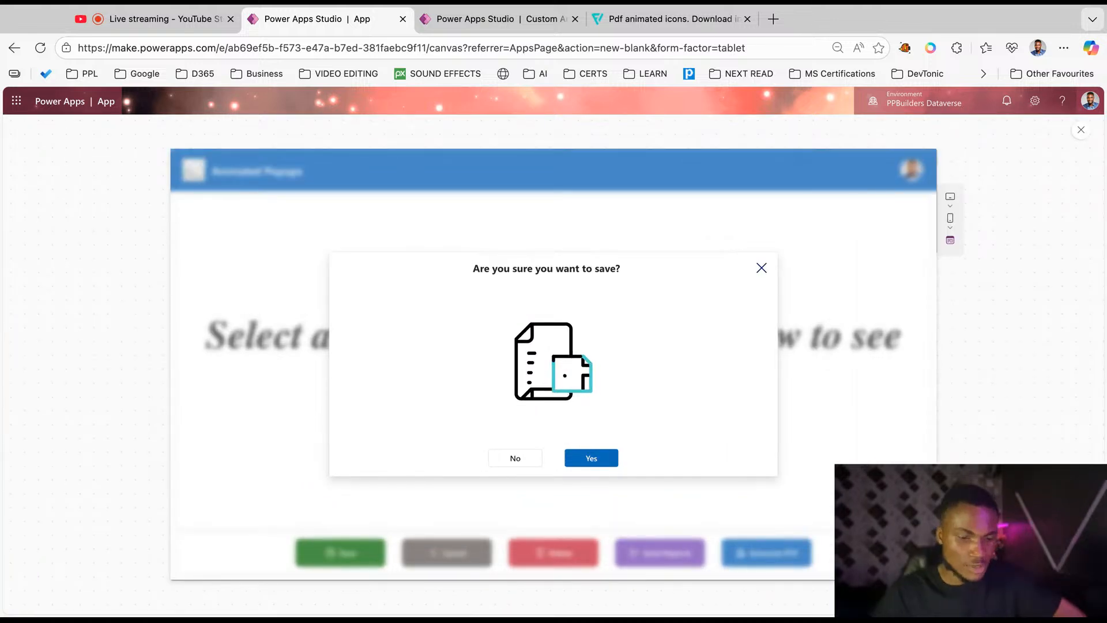
pyautogui.click(515, 459)
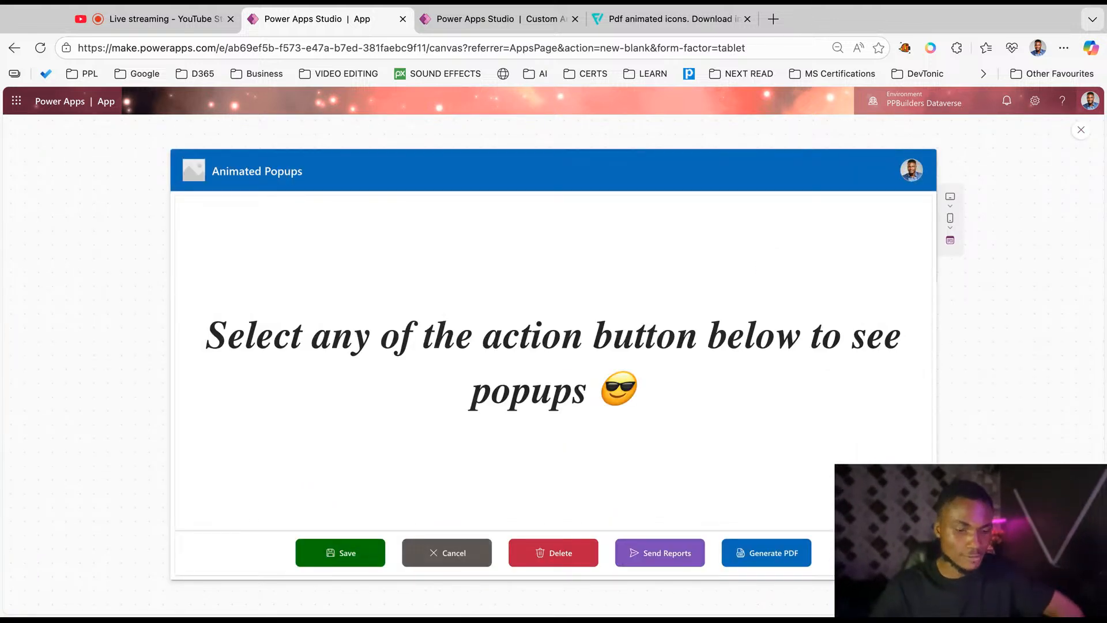
pyautogui.click(447, 553)
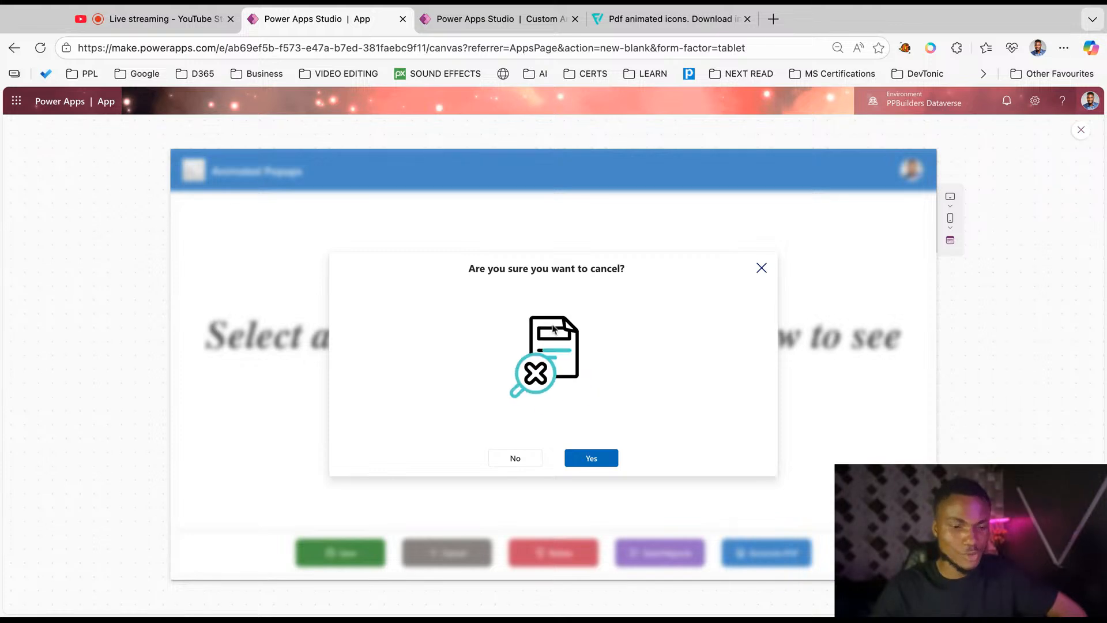
pyautogui.click(515, 459)
pyautogui.click(554, 553)
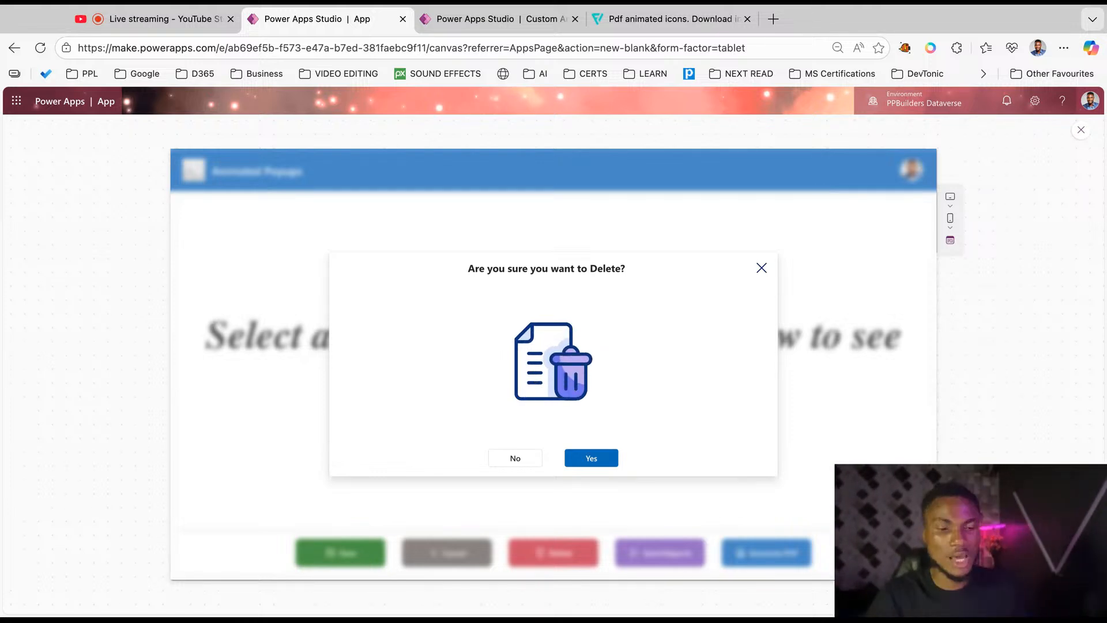
pyautogui.click(516, 458)
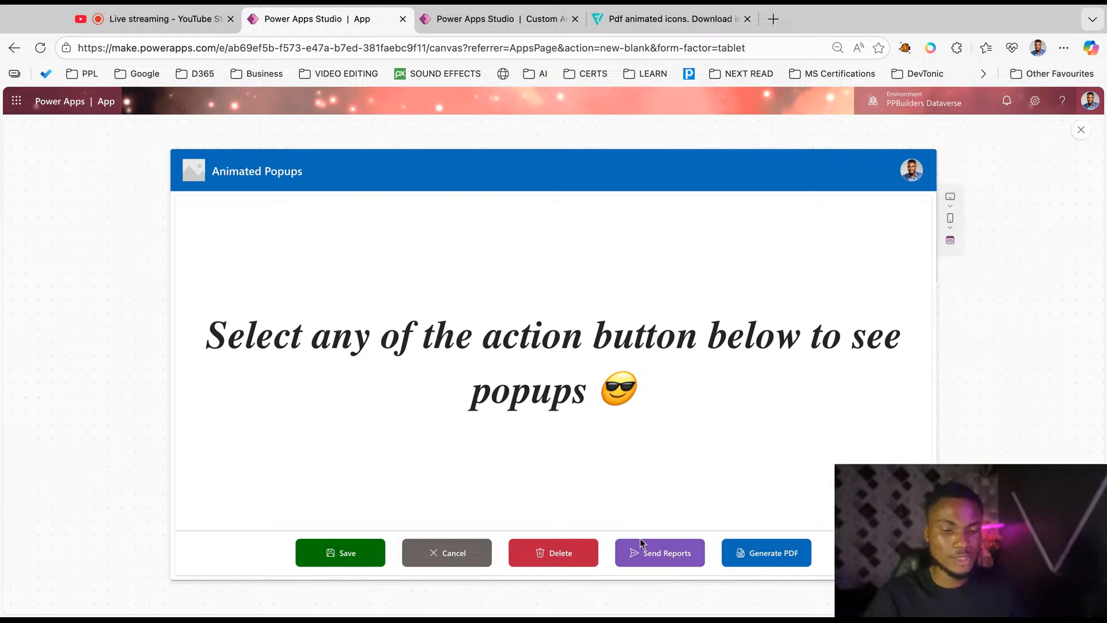
# Test the Send Reports and Generate PDF popups, declining both, and open the Save popup again.
pyautogui.click(642, 543)
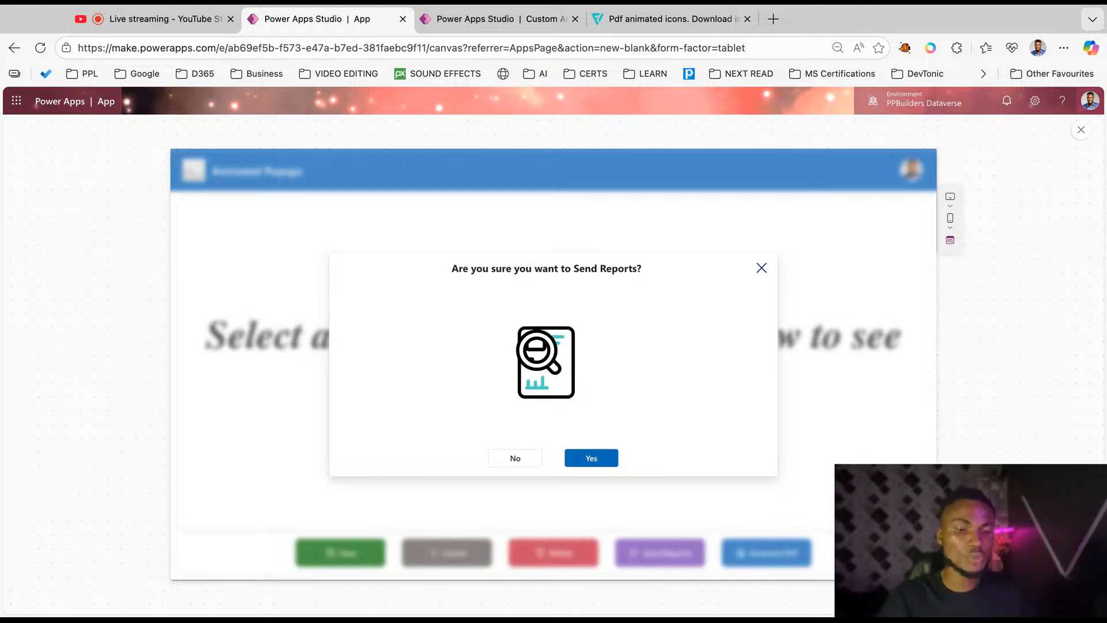
pyautogui.click(526, 457)
pyautogui.click(773, 559)
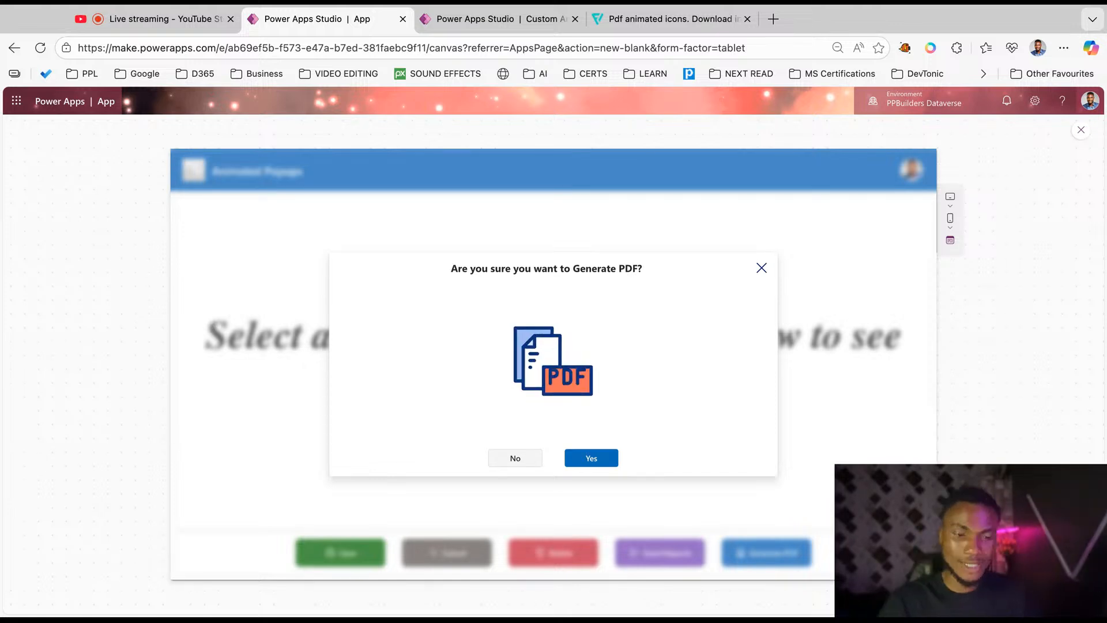
pyautogui.click(517, 459)
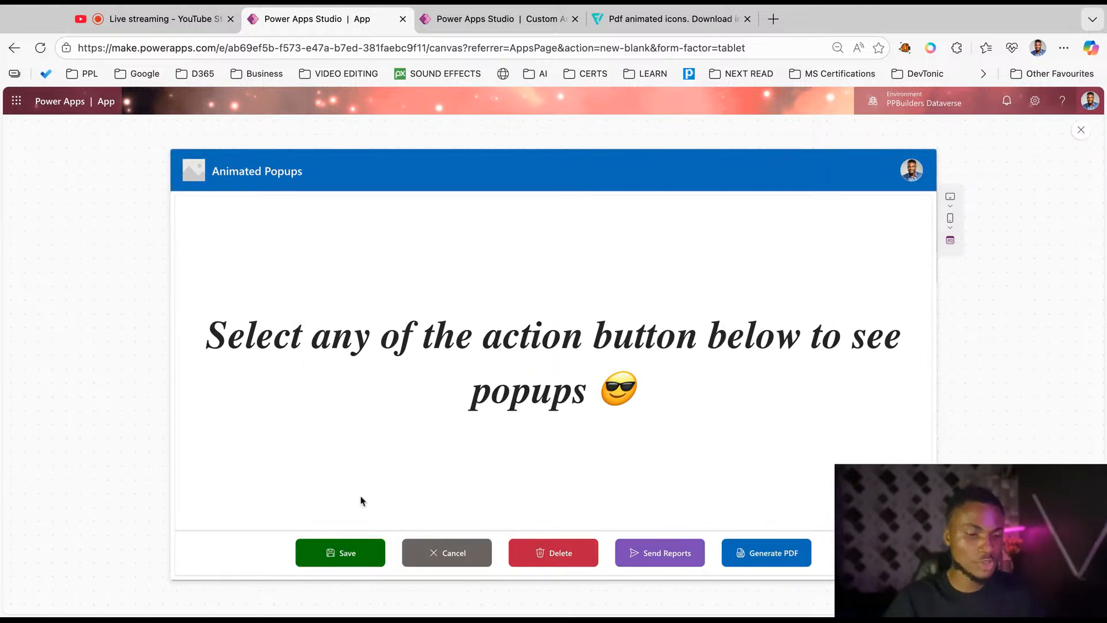
pyautogui.click(333, 555)
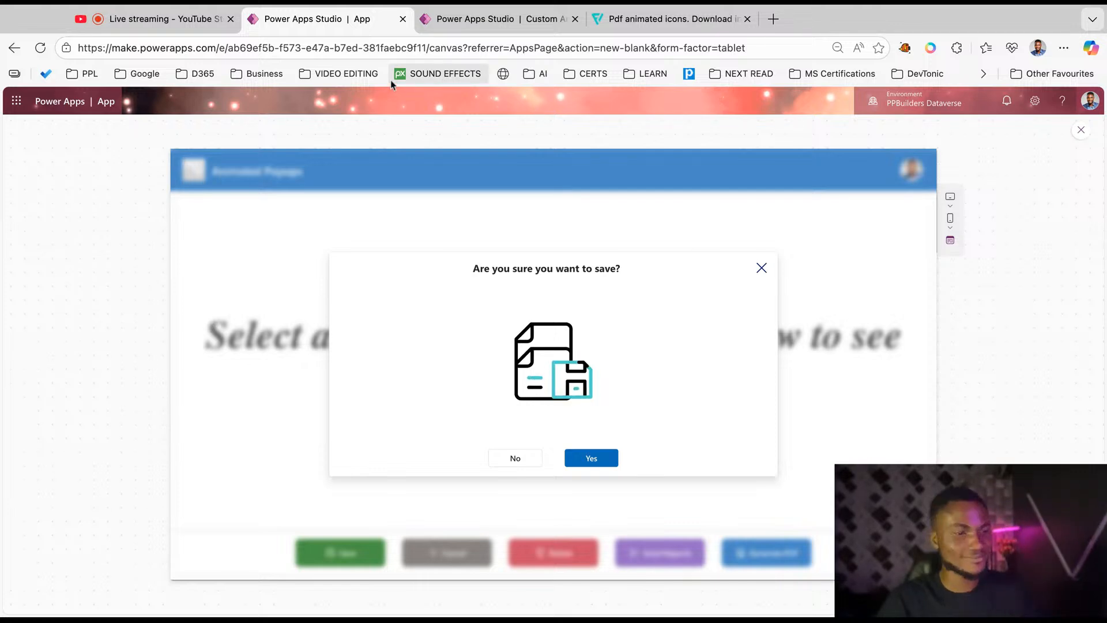
# Switch to YouTube Studio and request the end of the live stream.
pyautogui.click(169, 24)
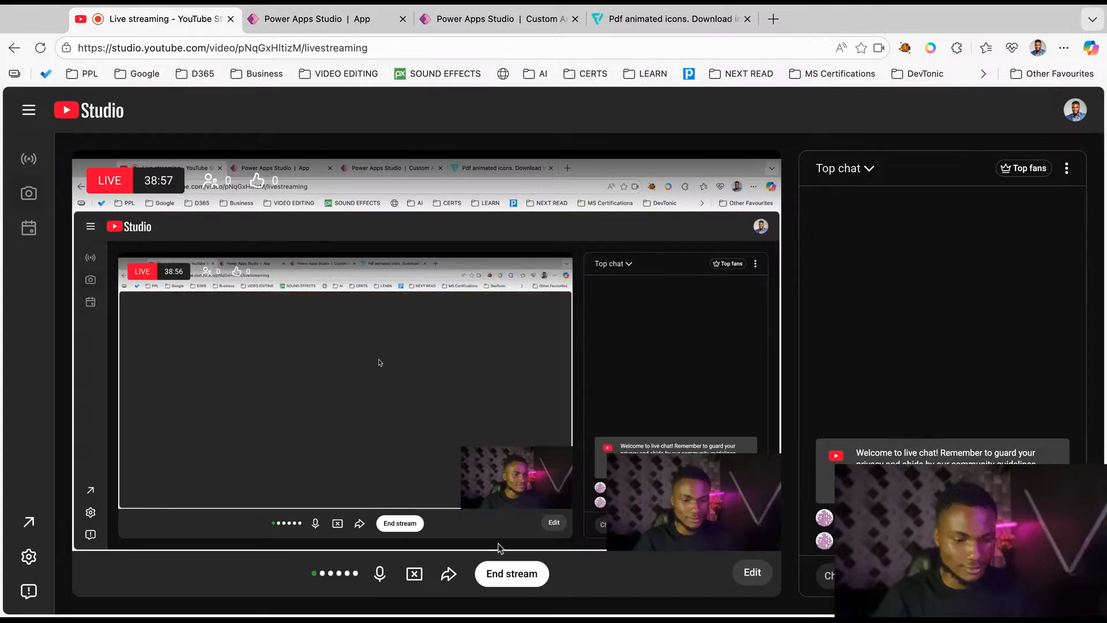
pyautogui.click(497, 574)
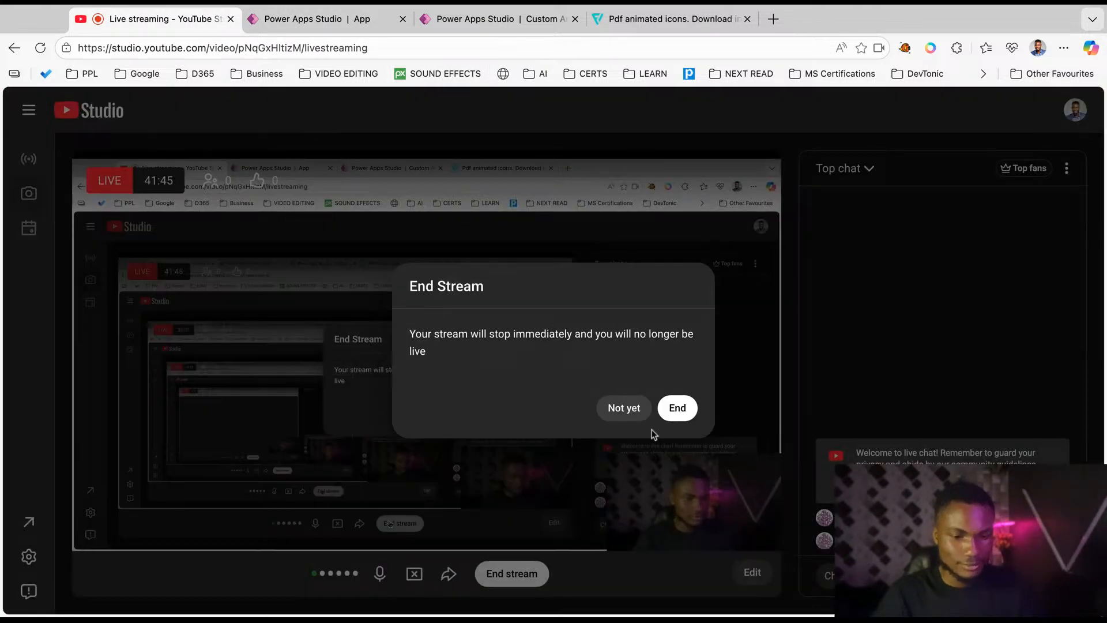